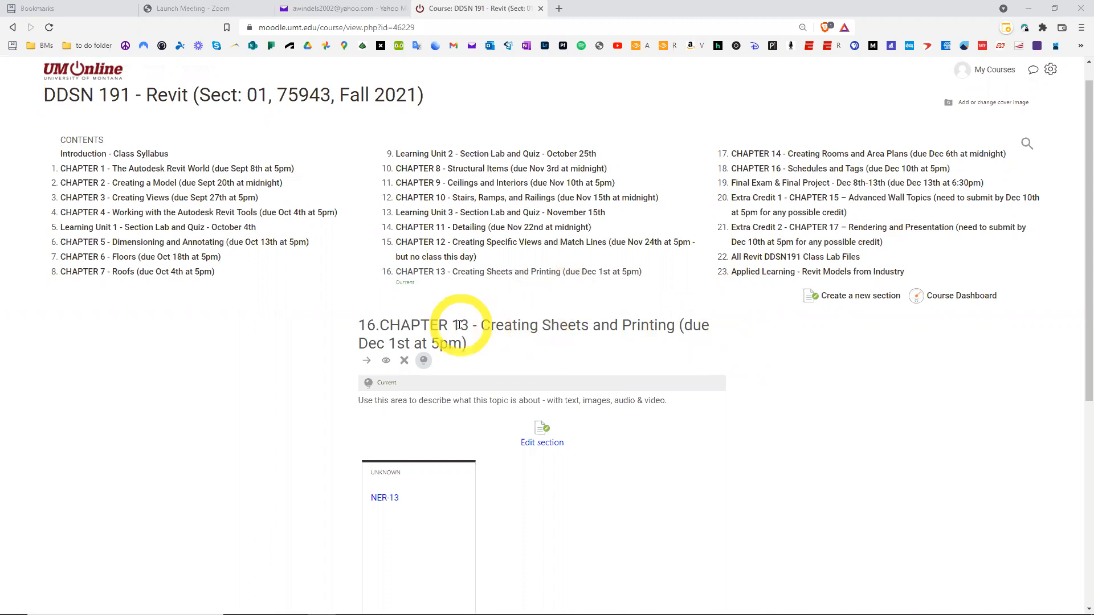
Review the Chapter 13 section and its lab submission on the course page, and switch to Revit
scroll(353, 365, down, 4)
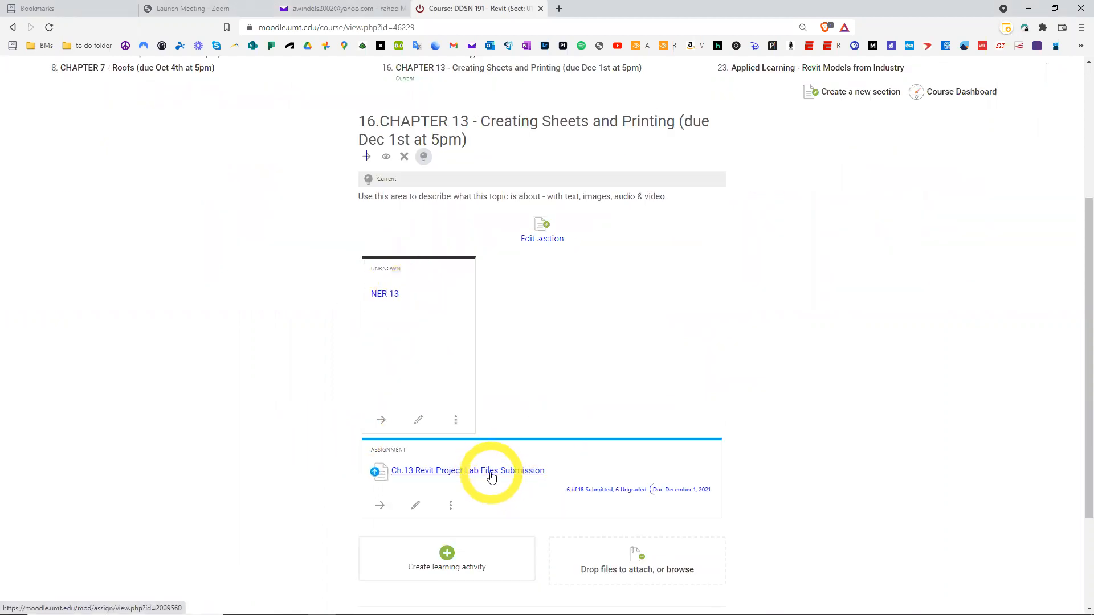
scroll(779, 399, up, 4)
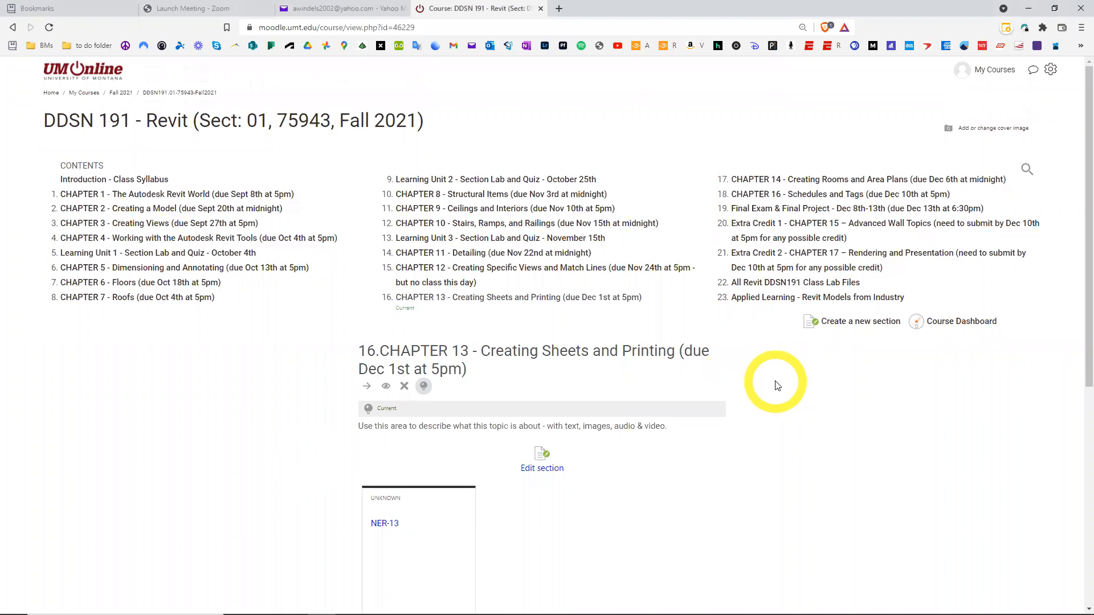
scroll(781, 402, down, 1)
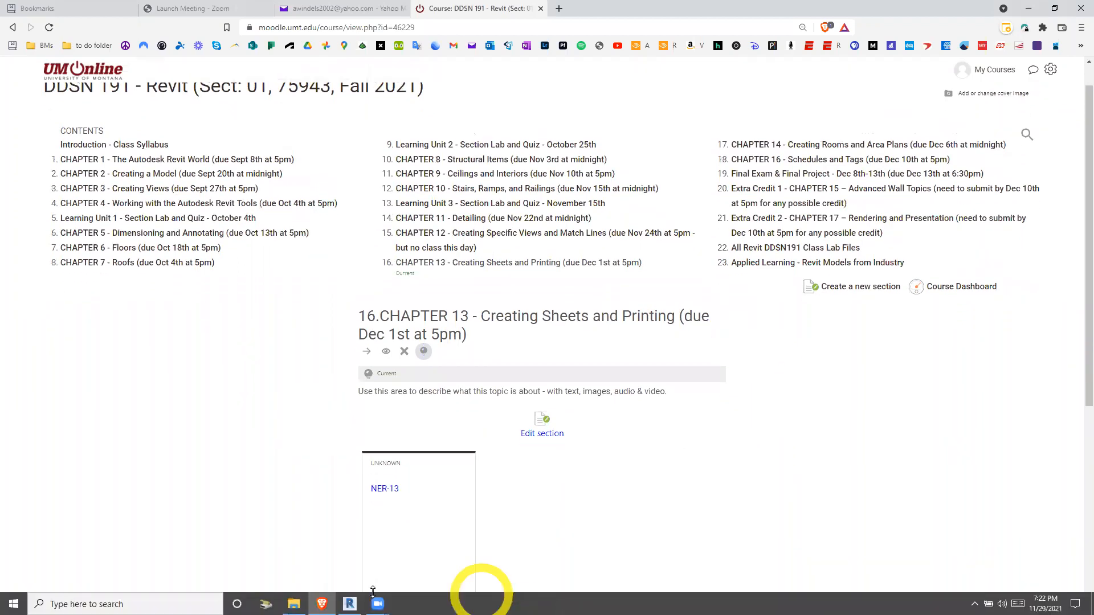
click(350, 602)
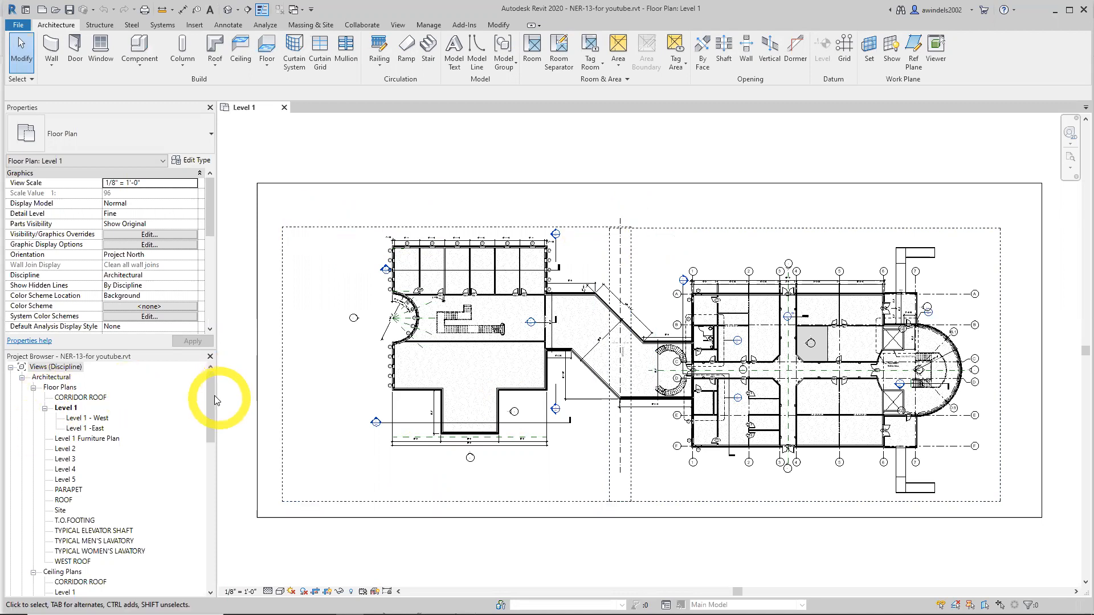
Look through the architectural views in the project browser and collapse the Architectural group
drag(211, 401, 214, 506)
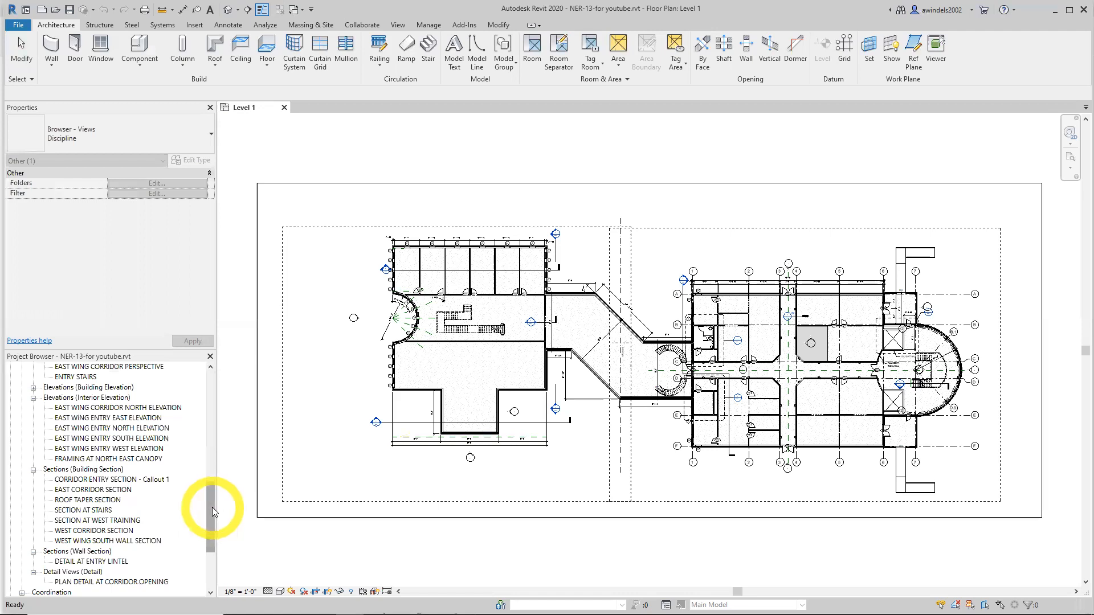
drag(213, 503, 212, 481)
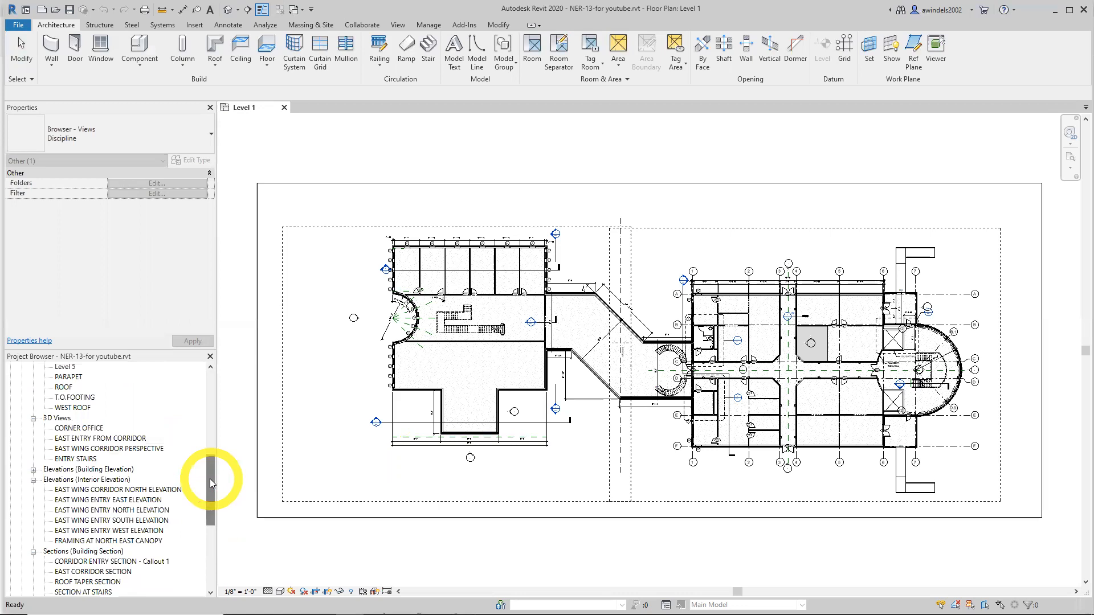
click(153, 491)
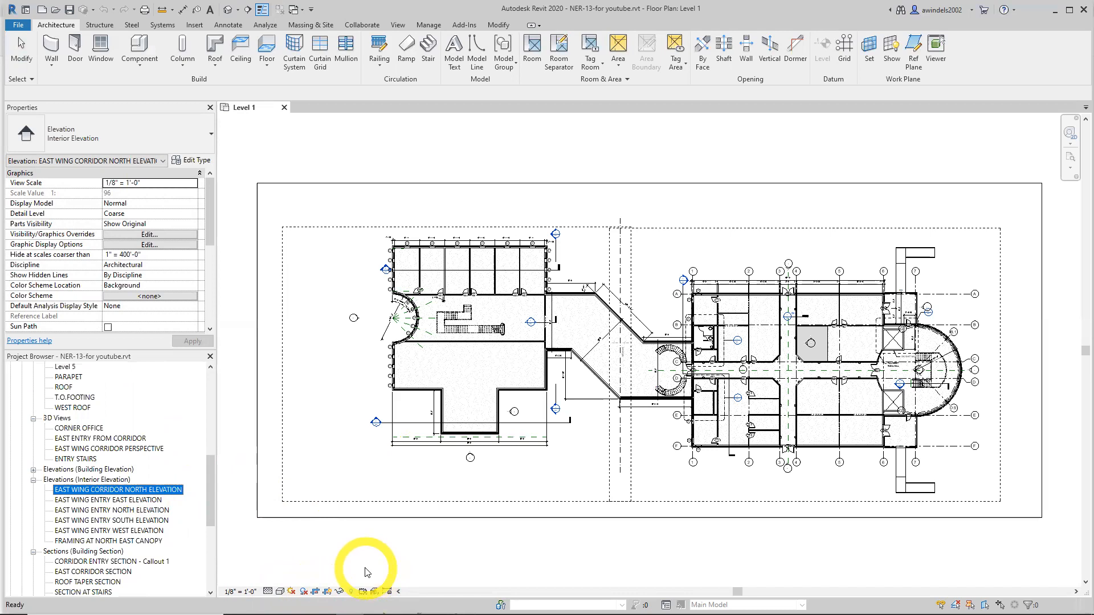
scroll(30, 400, up, 5)
scroll(30, 400, up, 10)
click(22, 379)
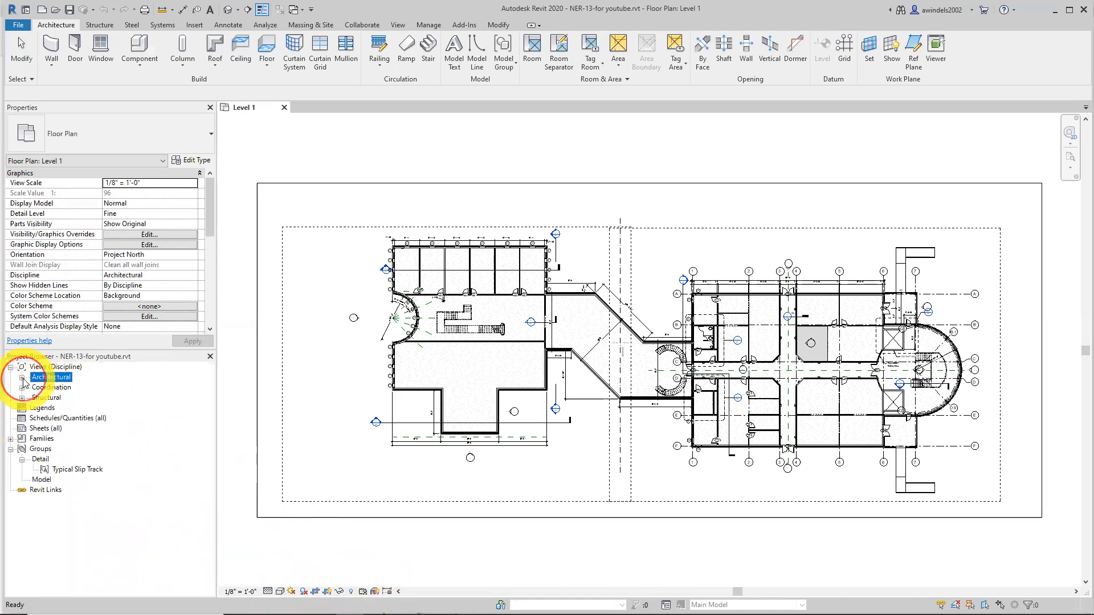
Create a new sheet using the E1 30 x 42 Horizontal titleblock
click(42, 430)
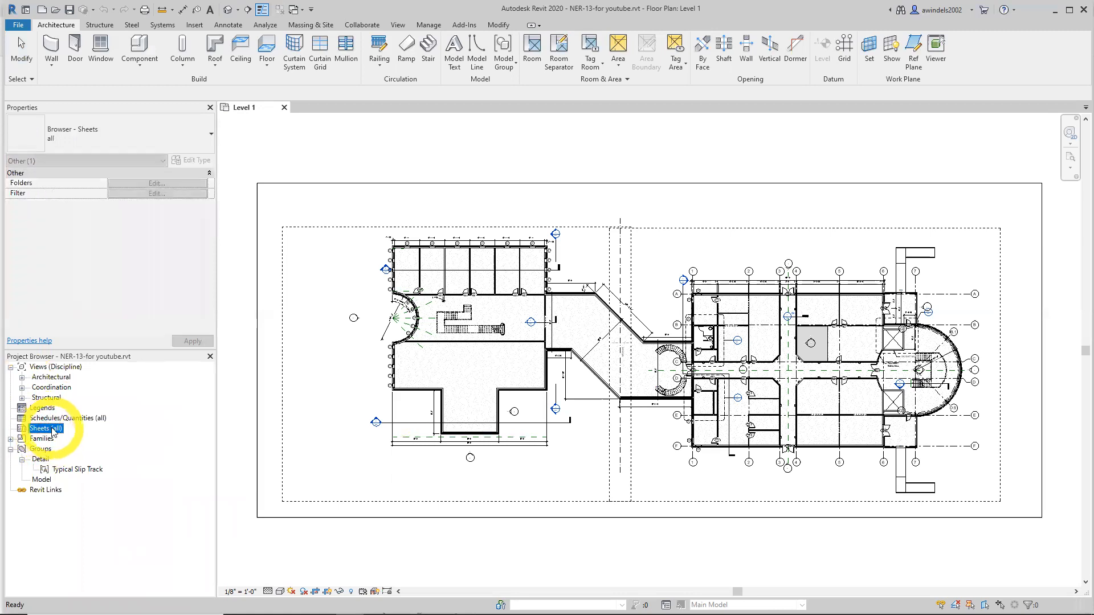
right_click(52, 431)
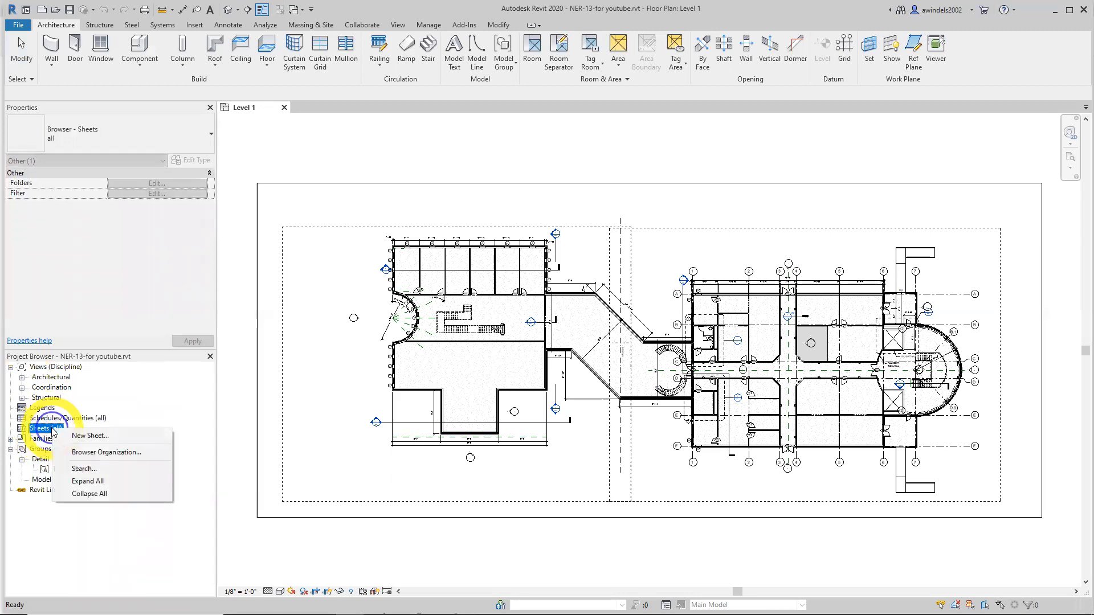
click(91, 436)
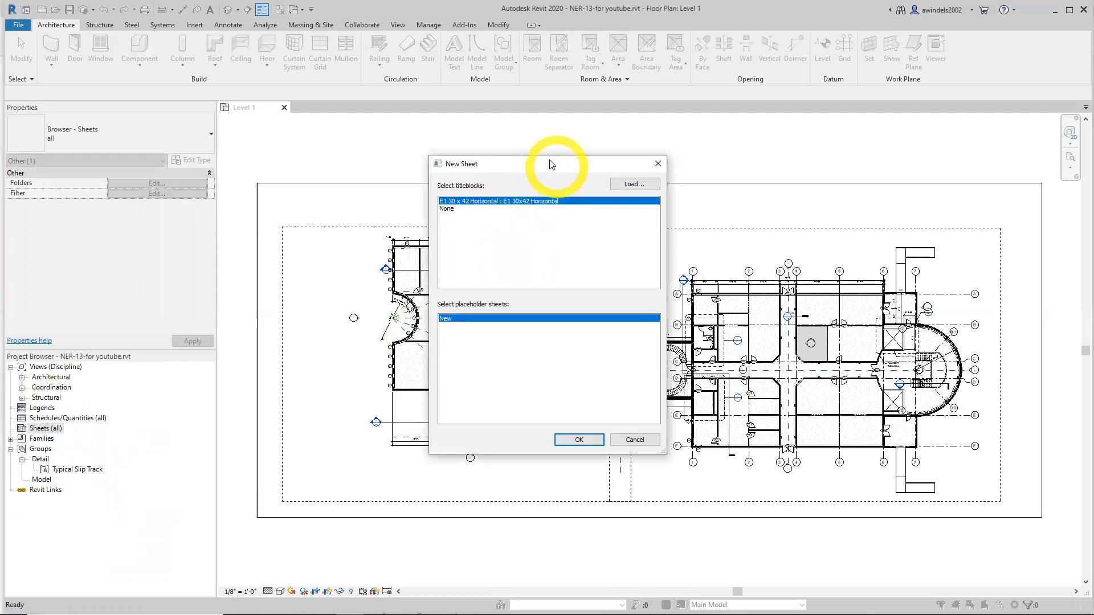
drag(500, 166, 400, 167)
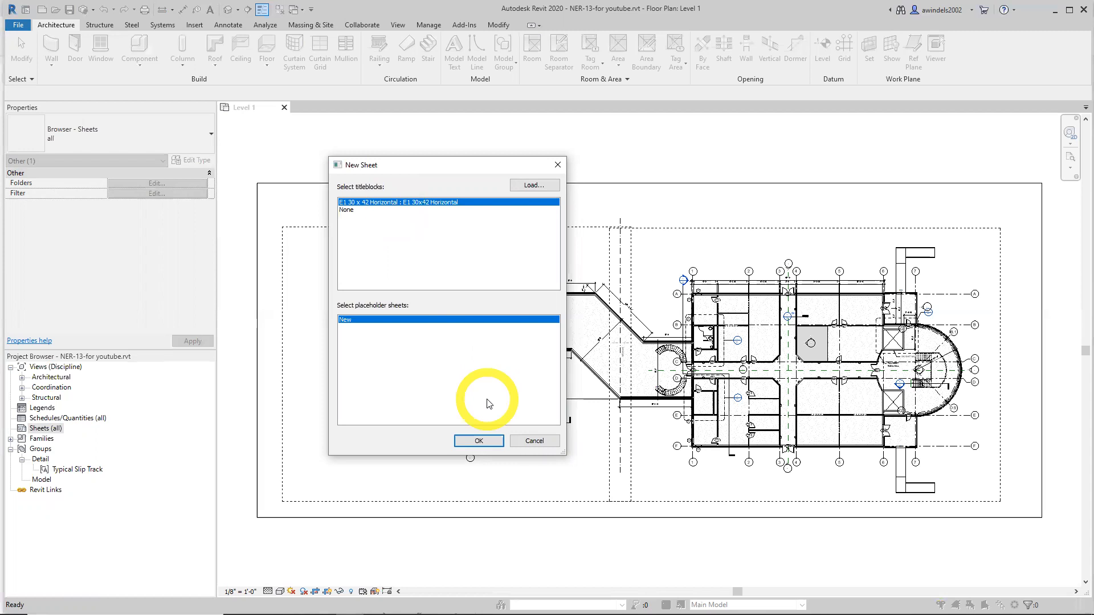
click(478, 442)
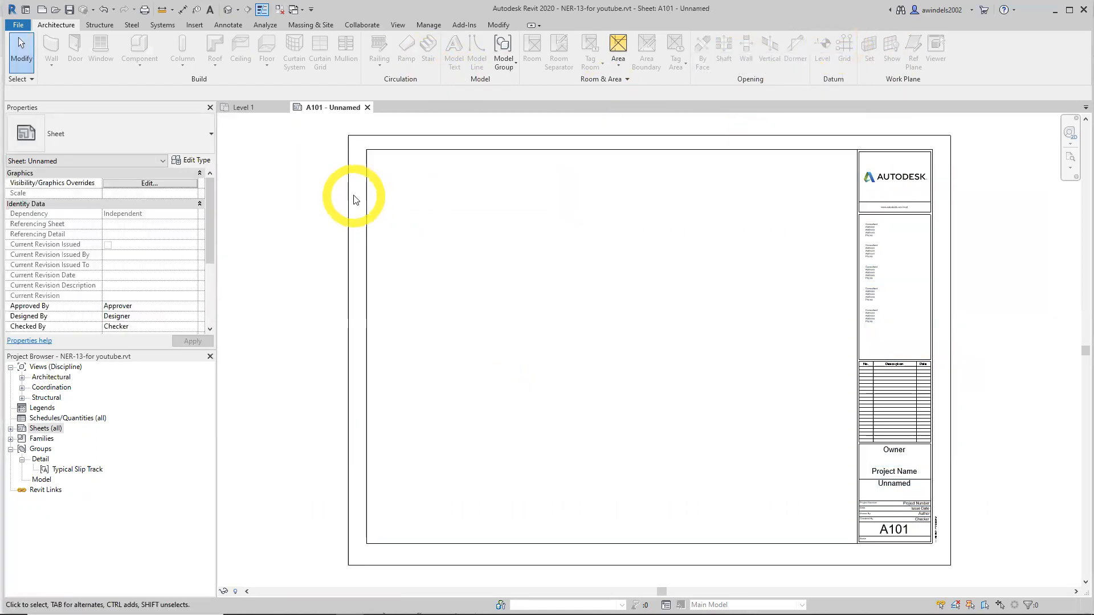
Try assigning the existing 30x42 guide grid to the new sheet, and undo the assignment
click(366, 226)
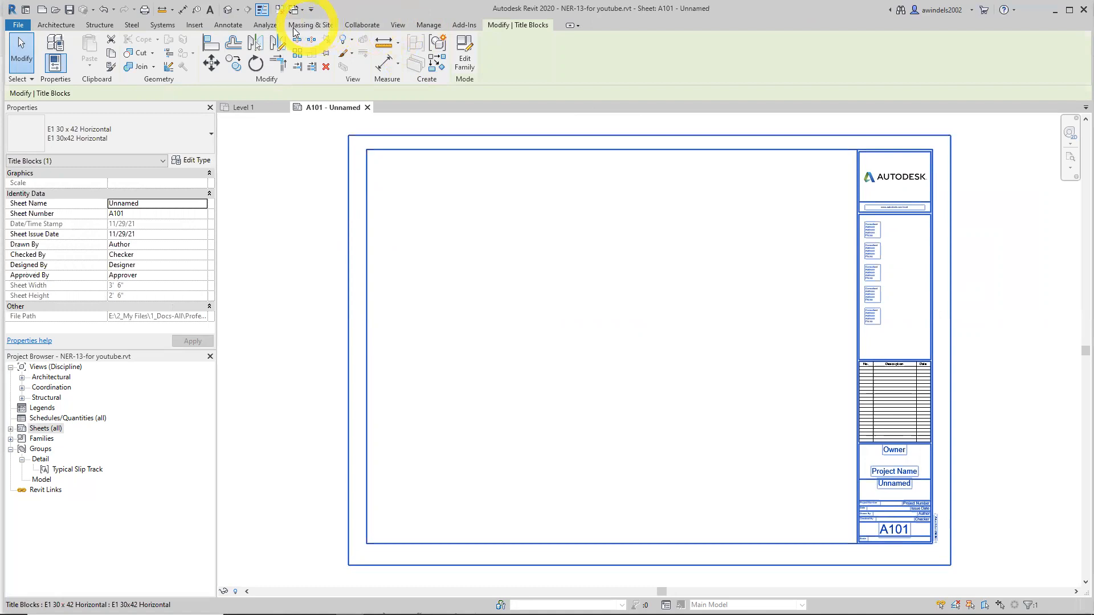
click(396, 26)
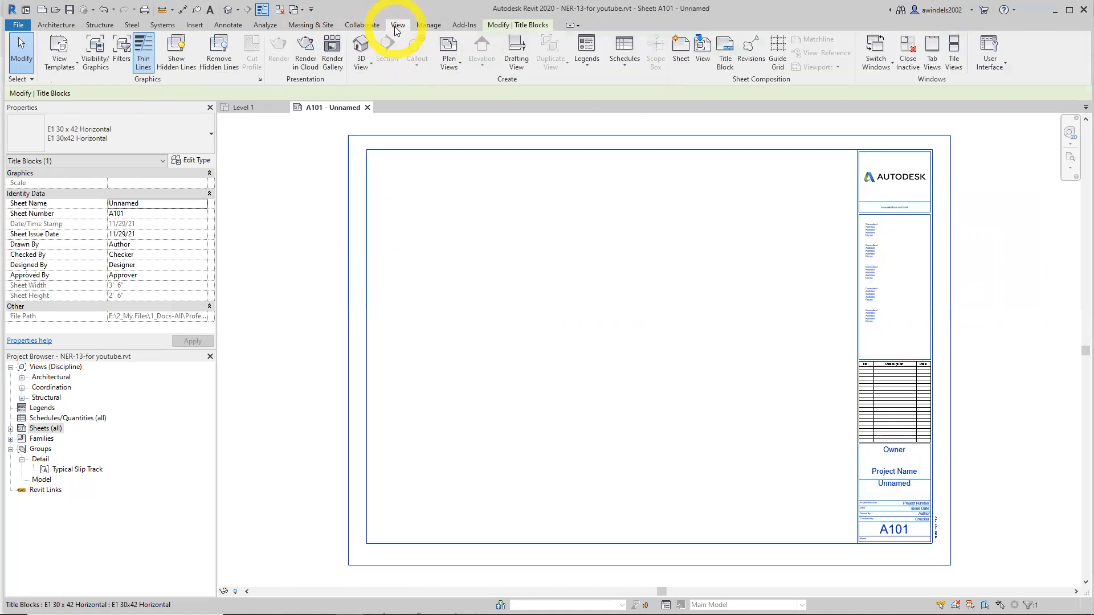
click(780, 65)
click(781, 64)
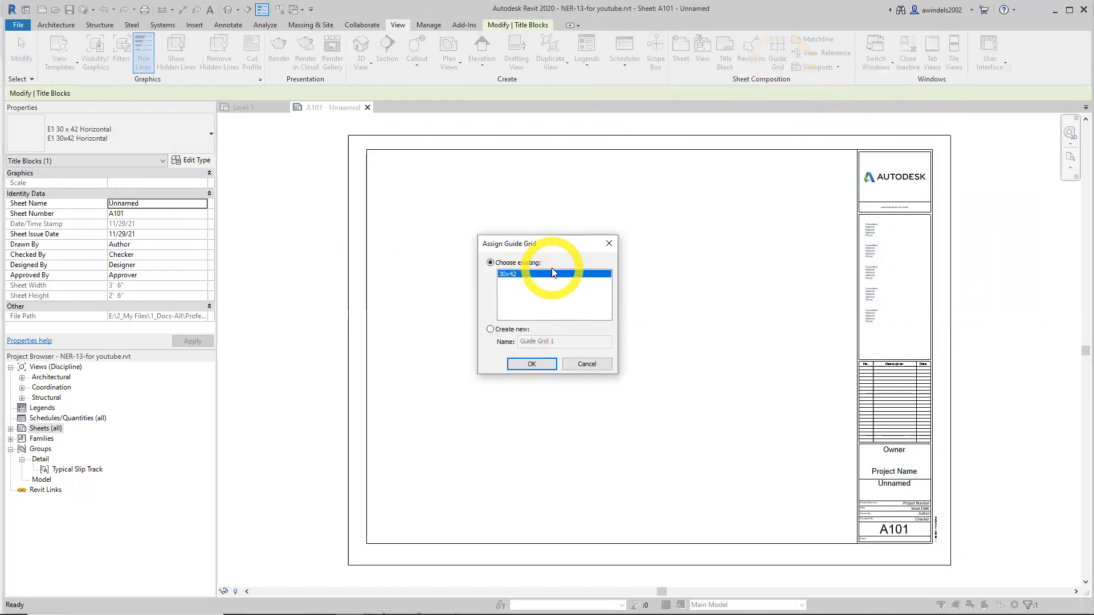
click(537, 364)
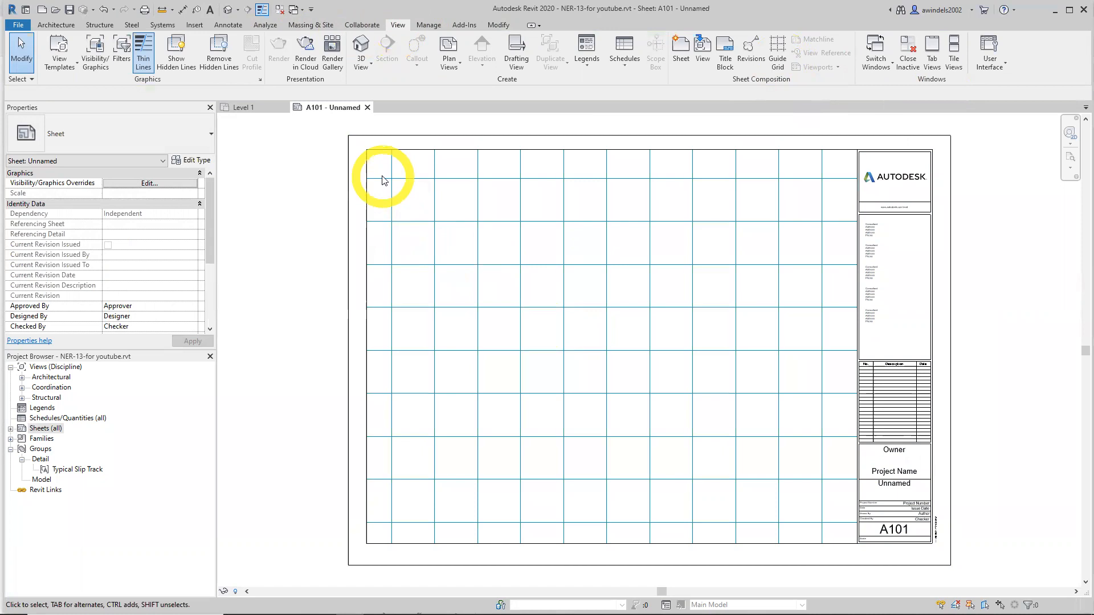
key(ctrl+z)
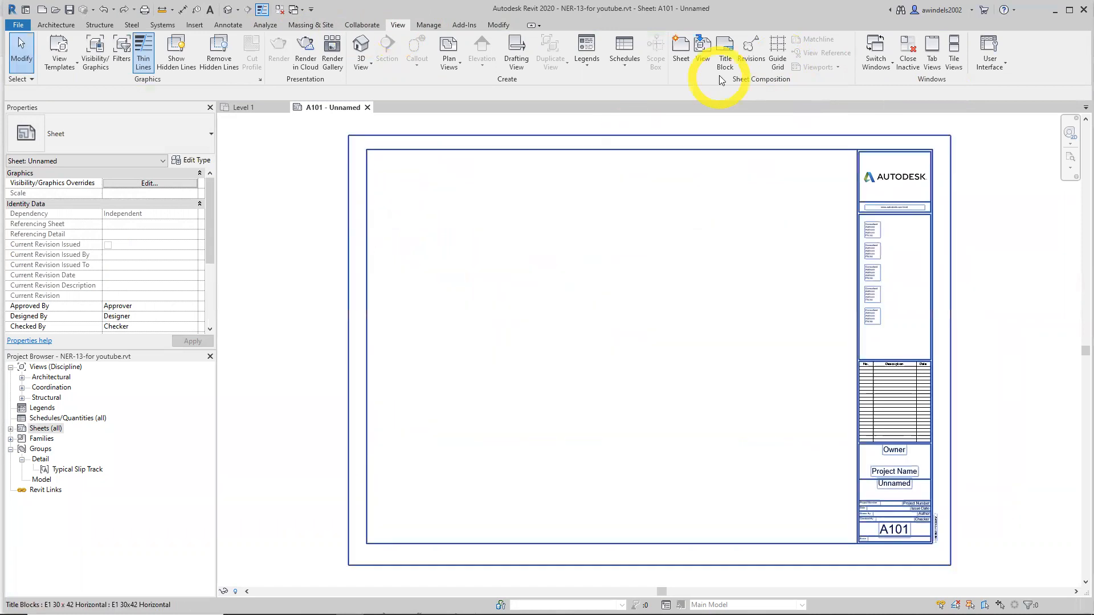
Assign the existing 30x42 guide grid to sheet A101
click(777, 58)
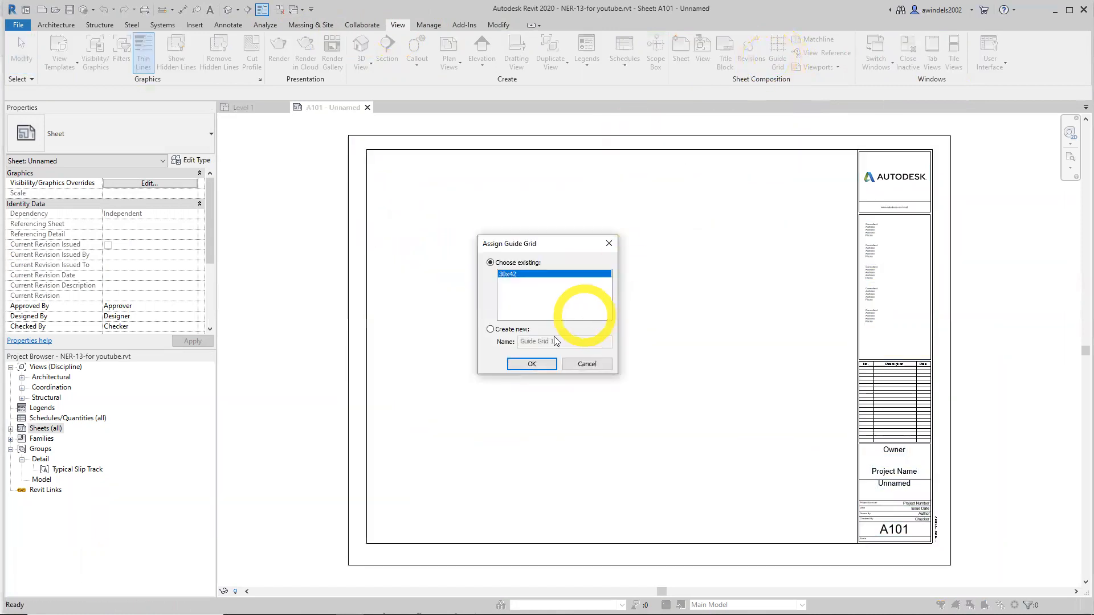
click(539, 363)
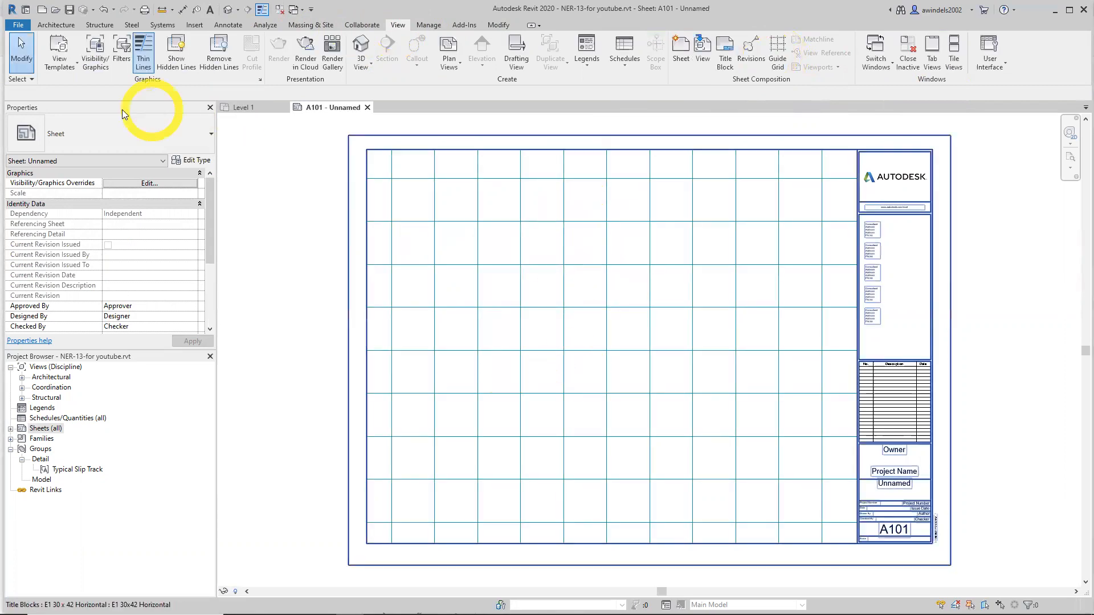
Stretch the guide grid's left edge out beyond the sheet border, and undo the stretch
drag(360, 143, 866, 557)
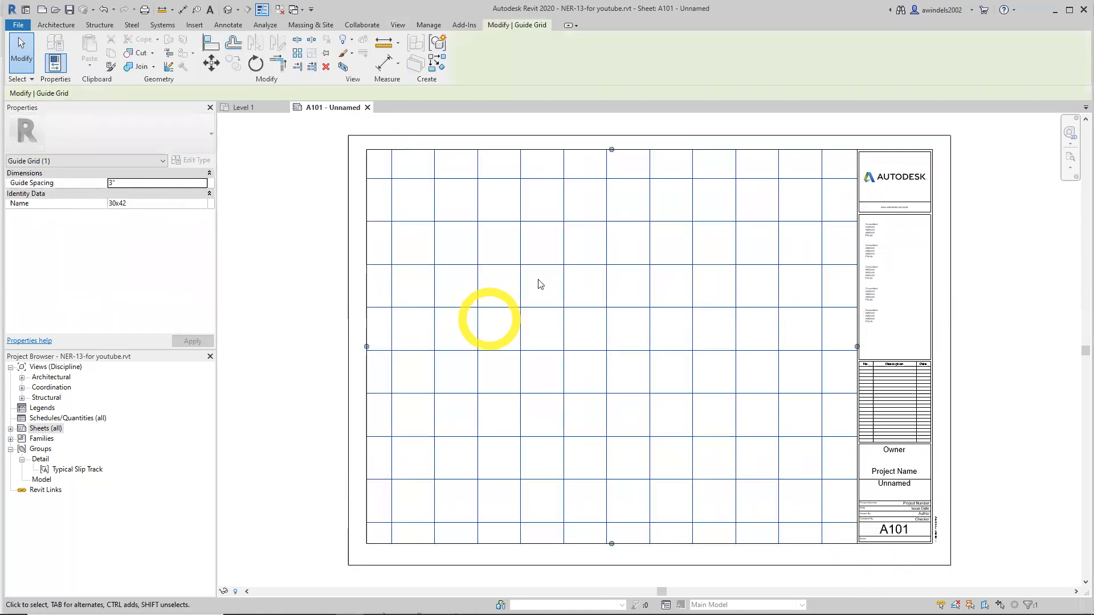
drag(366, 345, 277, 338)
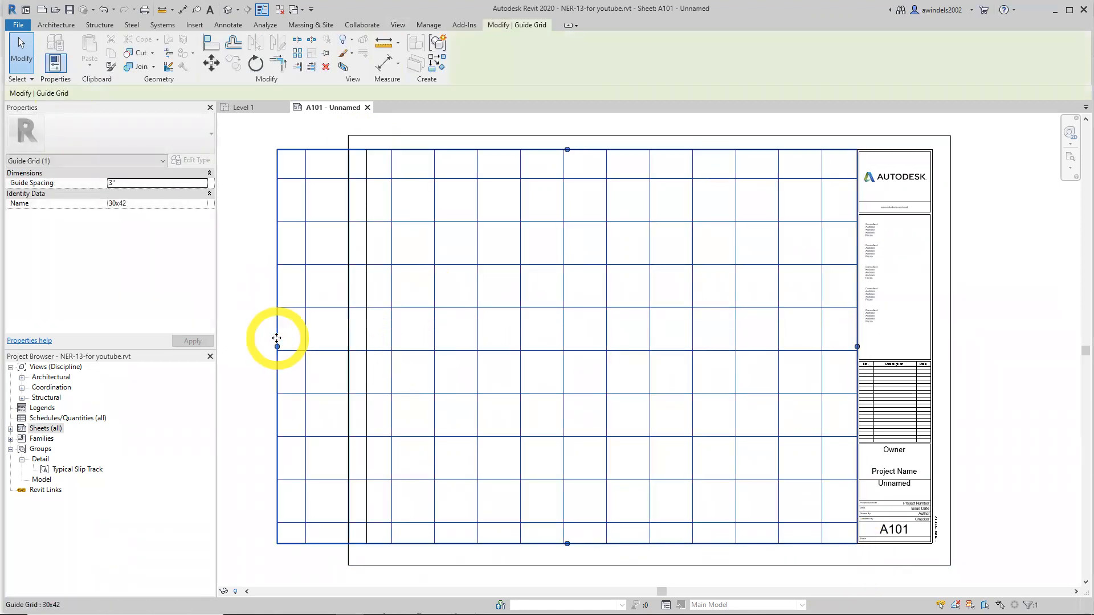
key(ctrl+z)
Enter 1" as the guide grid's spacing, set it back to 3", and deselect the grid
drag(360, 147, 871, 550)
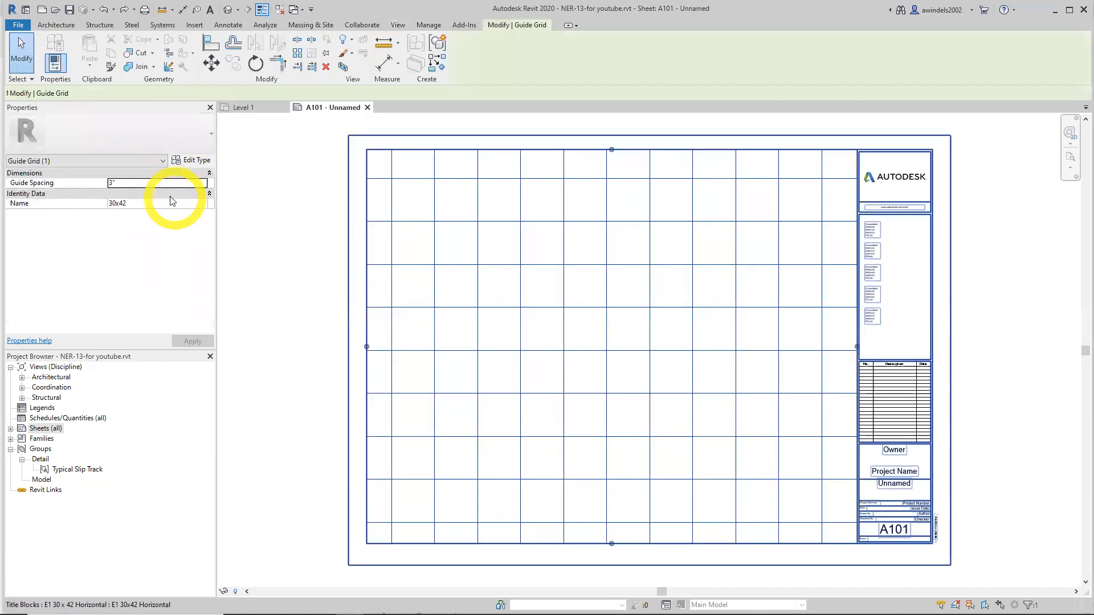
click(137, 184)
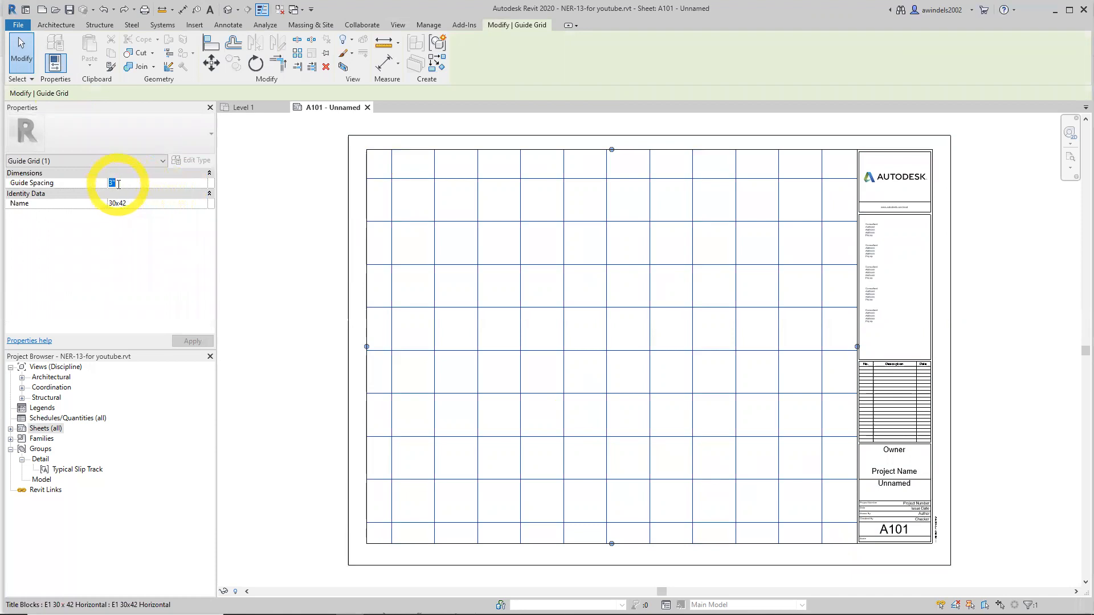
text(1")
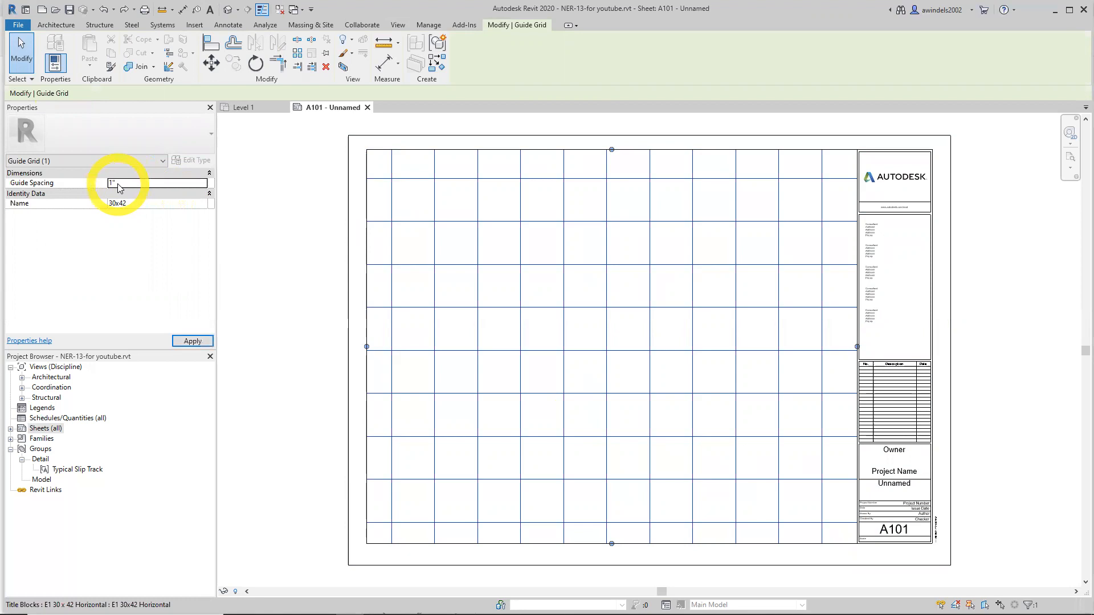
click(118, 185)
text(3")
key(Return)
click(276, 291)
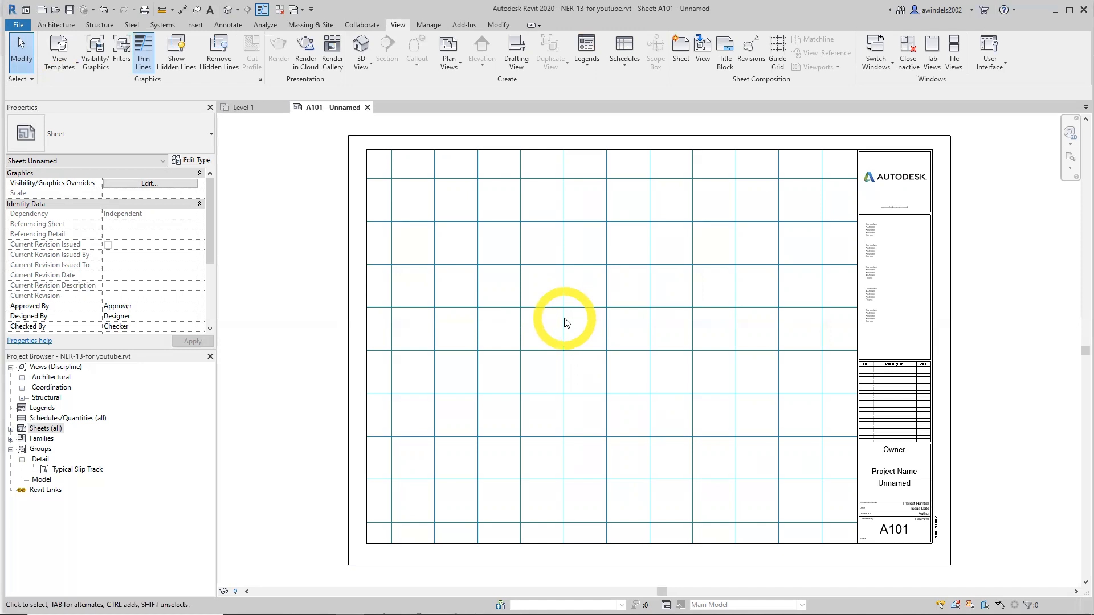
Place the Level 1 - West floor plan view on sheet A101, in the lower middle of the guide grid
click(21, 377)
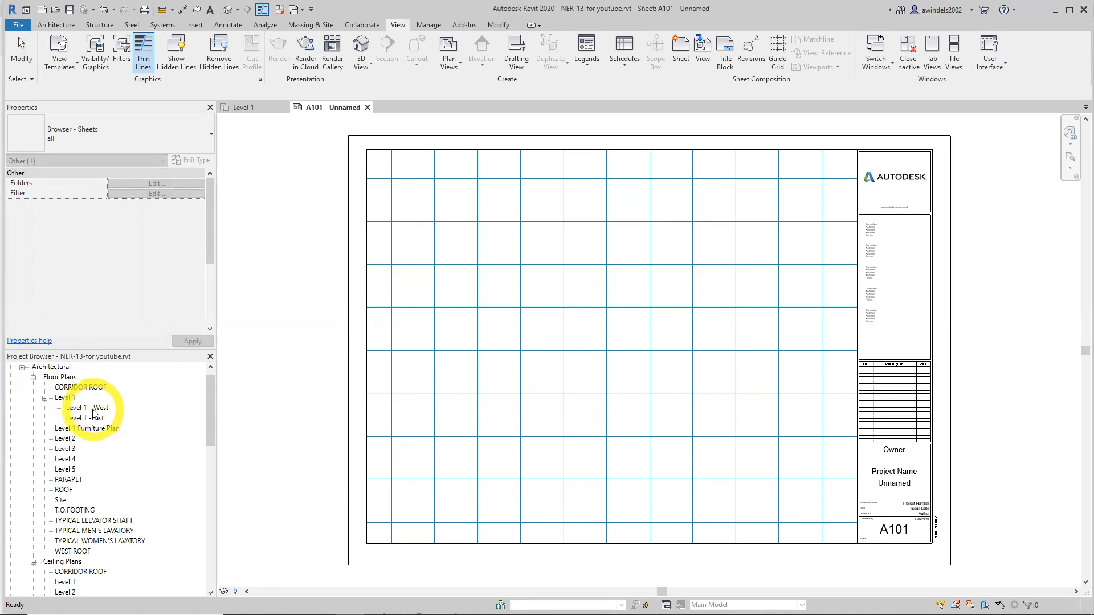
click(93, 409)
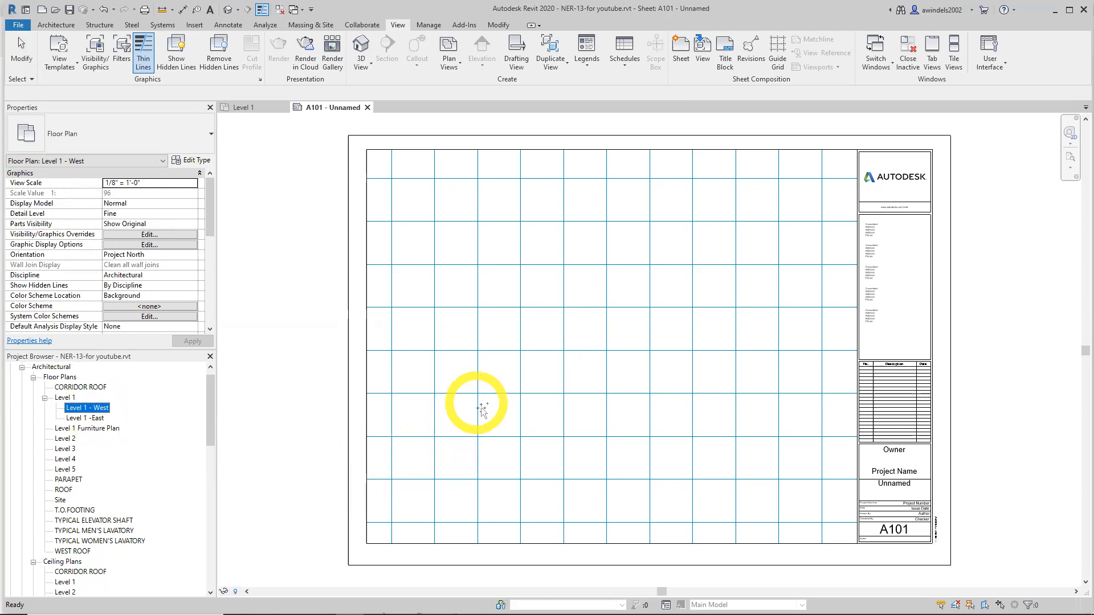
drag(85, 407, 477, 394)
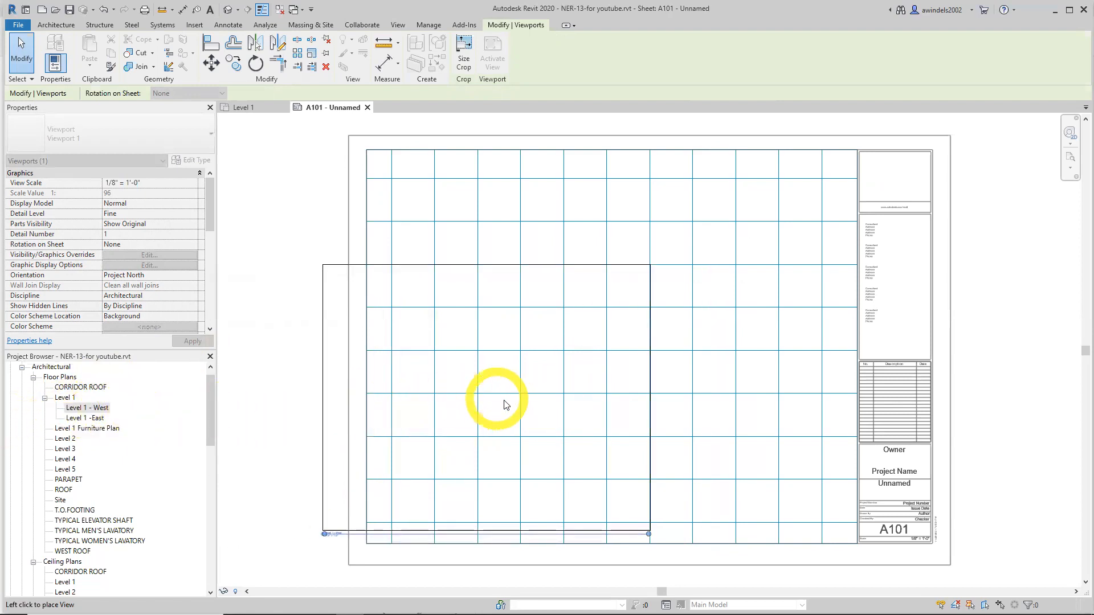
click(550, 397)
click(754, 465)
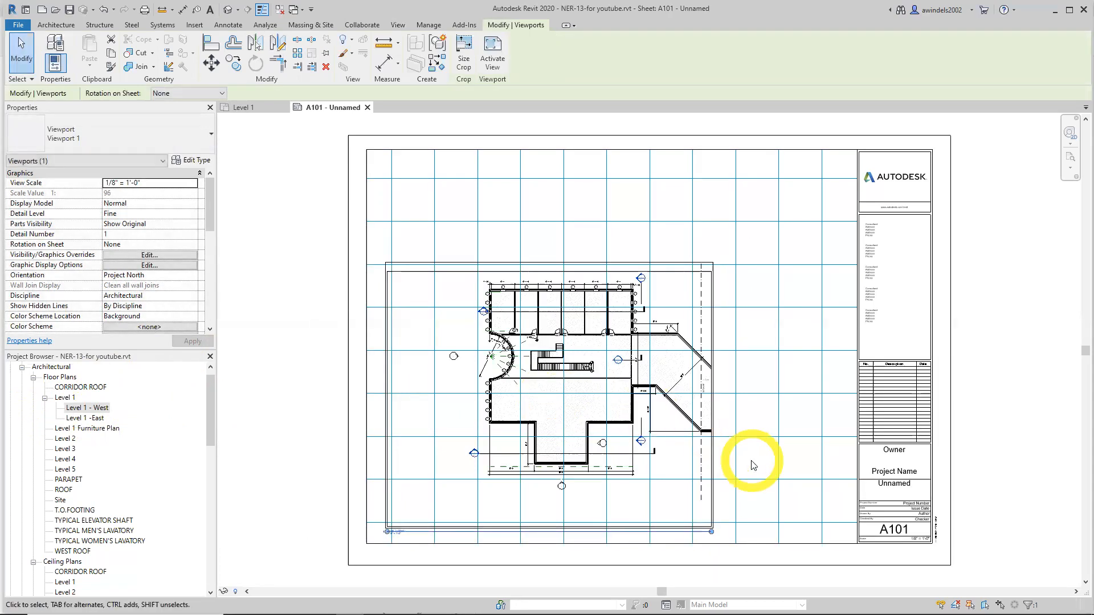
Move the Level 1 - West viewport up and to the right, bringing its top edge near the guide grid's second interior horizontal line
click(637, 263)
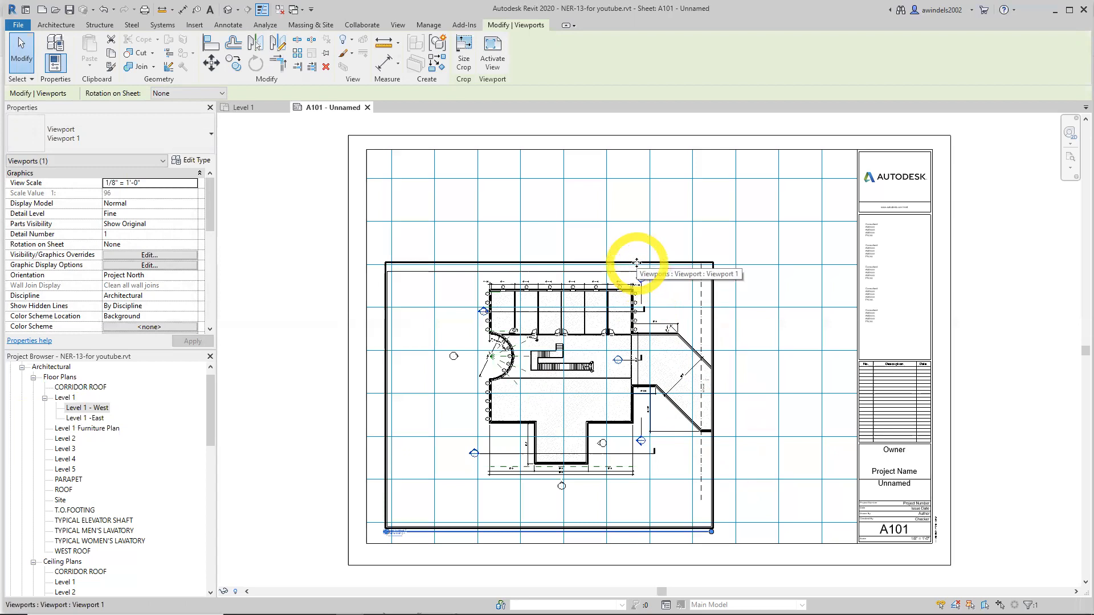
click(211, 63)
click(497, 261)
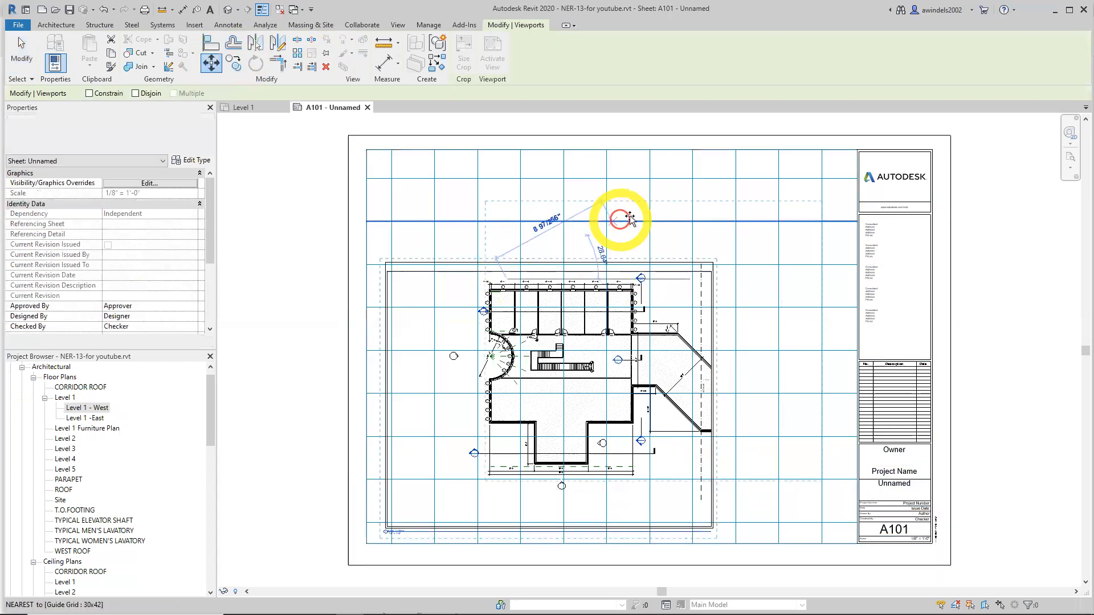
click(557, 222)
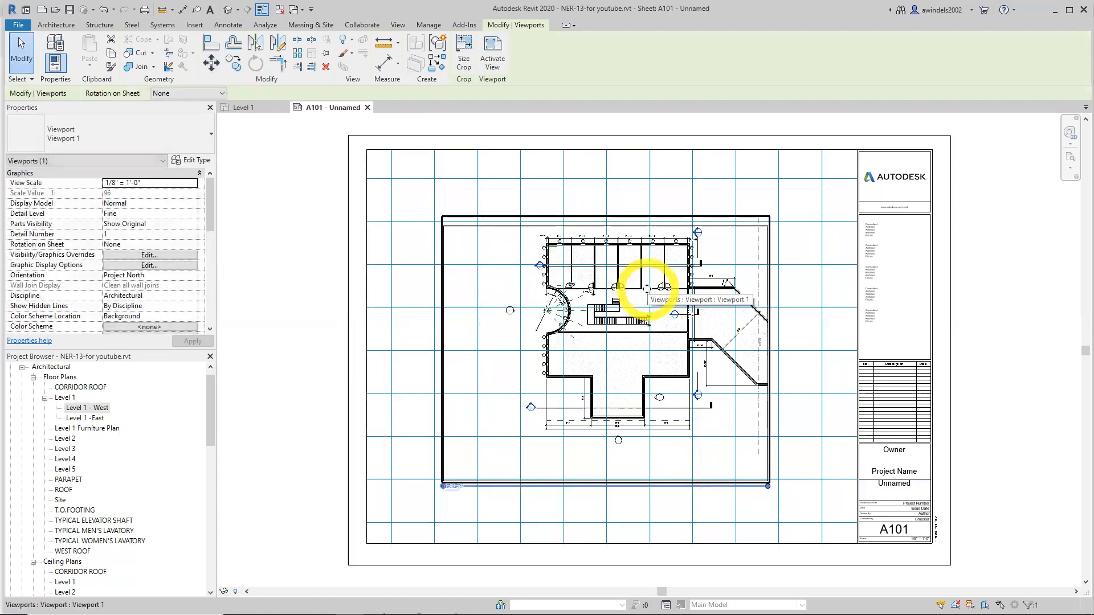
mouse_move(664, 208)
mouse_down()
mouse_move(676, 190)
mouse_move(664, 215)
mouse_up()
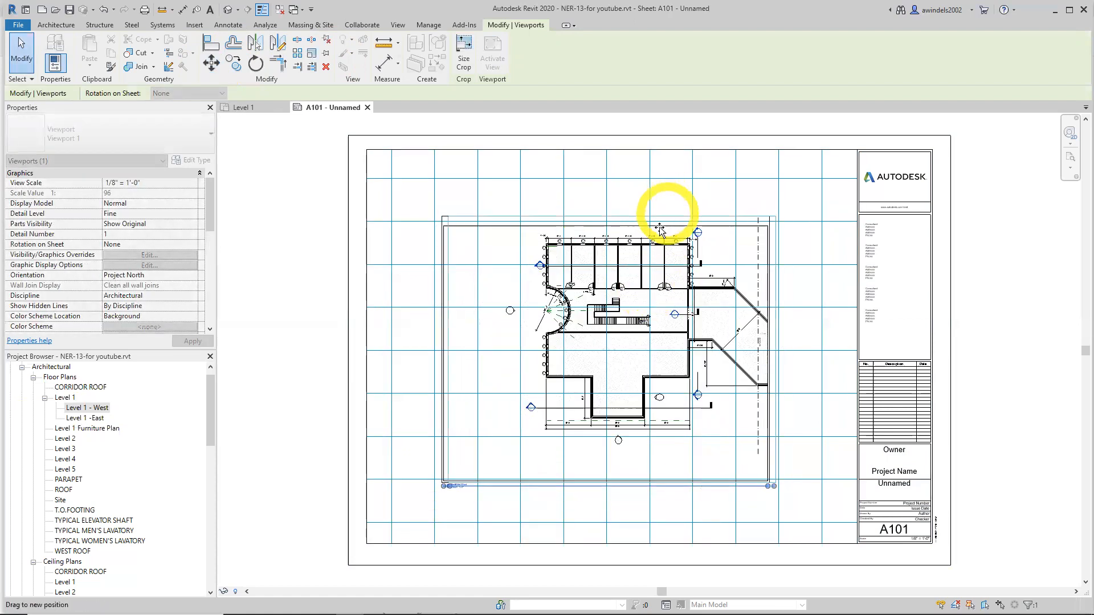
Try to shorten the title line beneath the Level 1 - West viewport by pulling in its far end
click(462, 489)
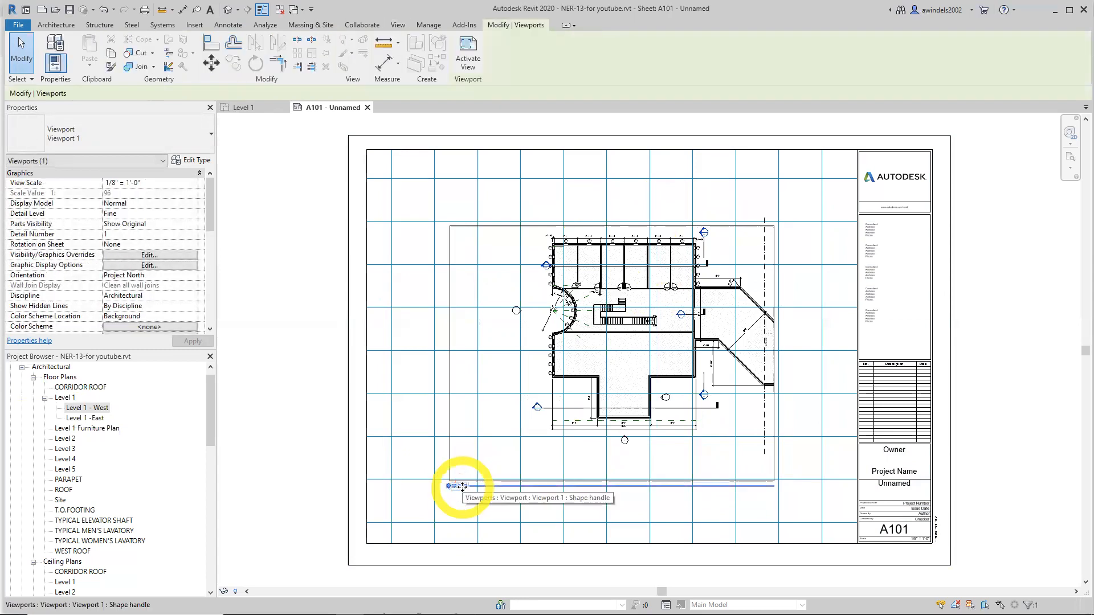
scroll(462, 487, up, 4)
key(Escape)
click(503, 485)
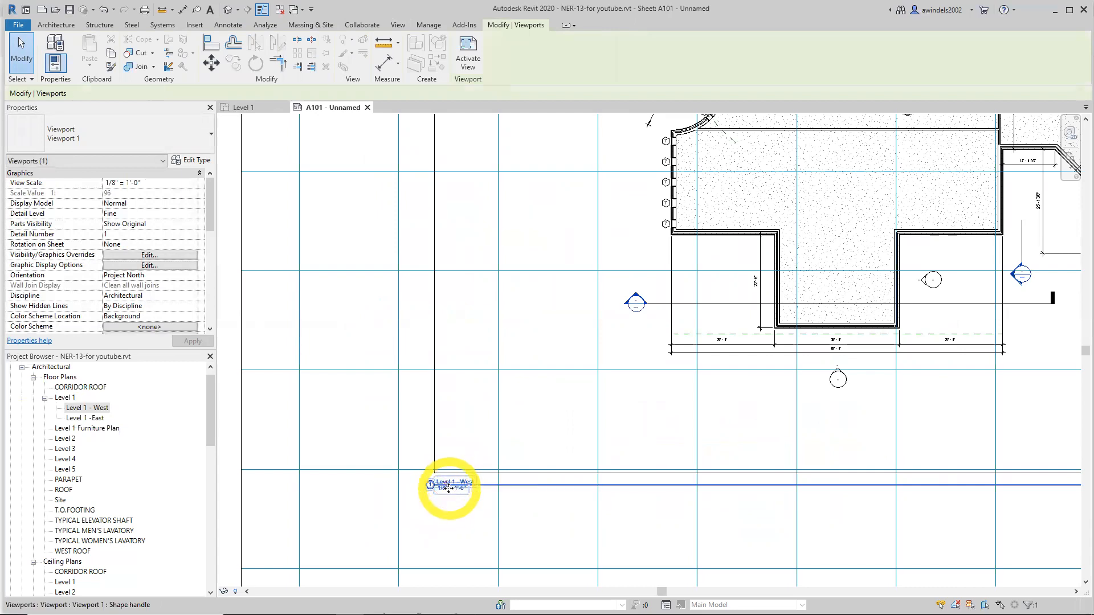
scroll(450, 489, down, 4)
key(Escape)
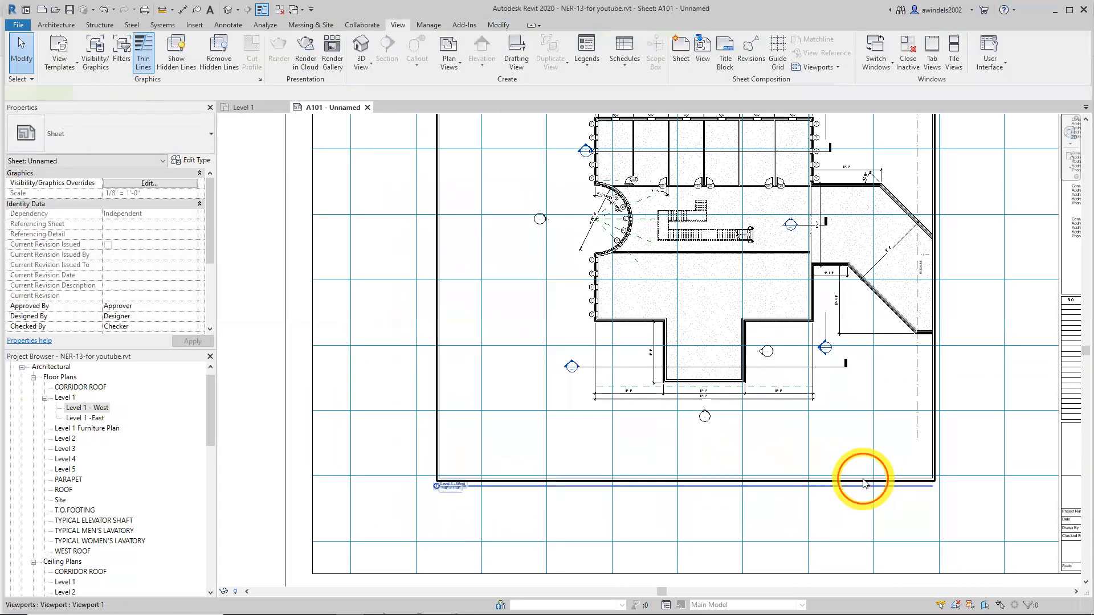
click(864, 485)
click(863, 480)
click(863, 480)
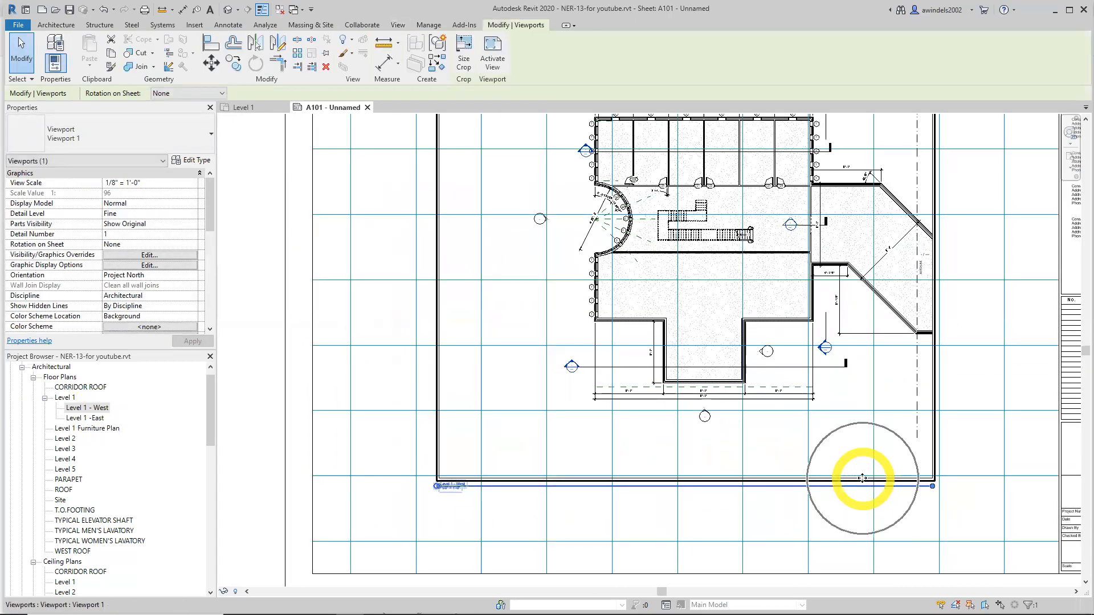
scroll(929, 487, up, 3)
drag(924, 481, 704, 502)
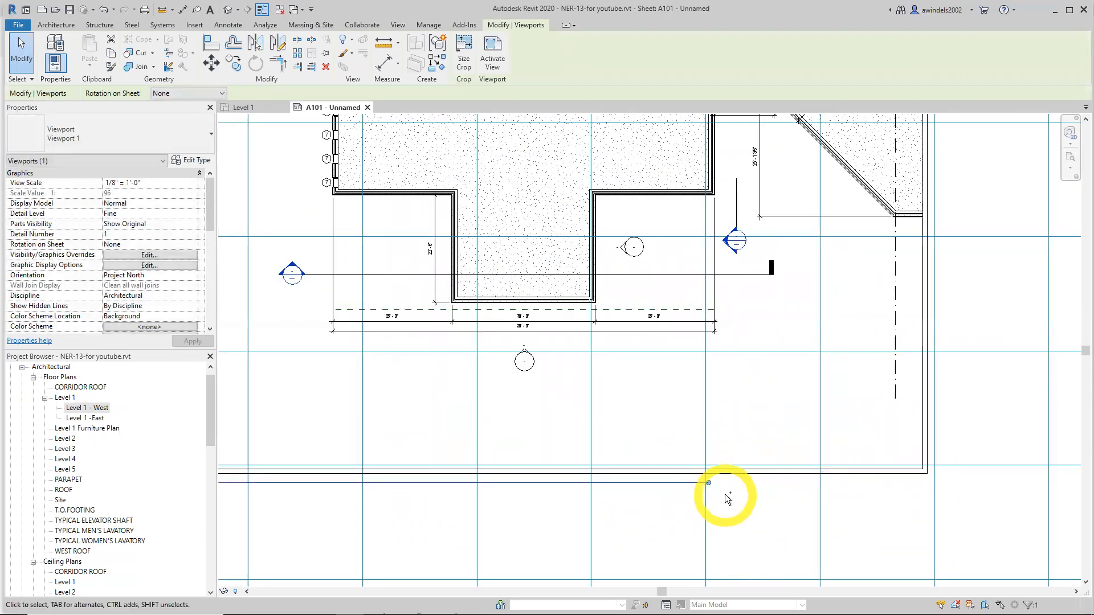
click(917, 460)
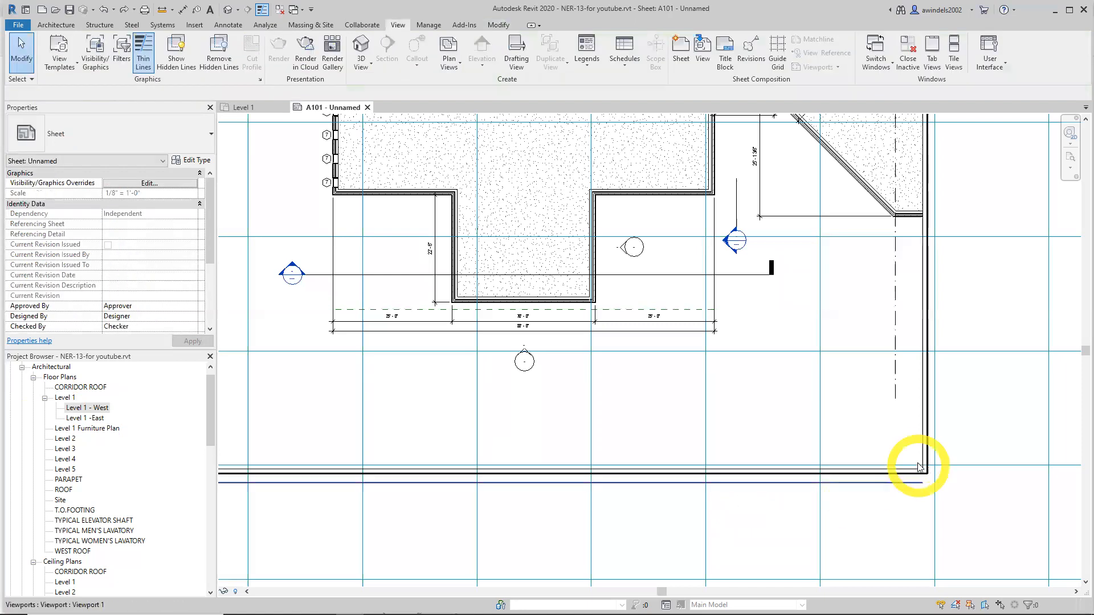
scroll(911, 472, down, 4)
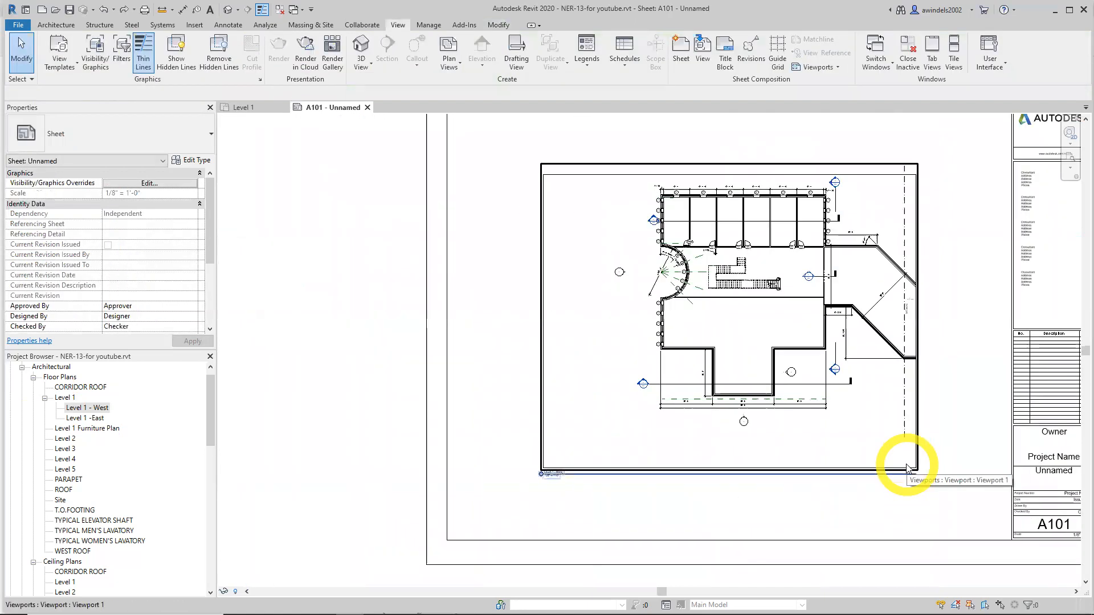
middle_drag(1006, 509, 911, 579)
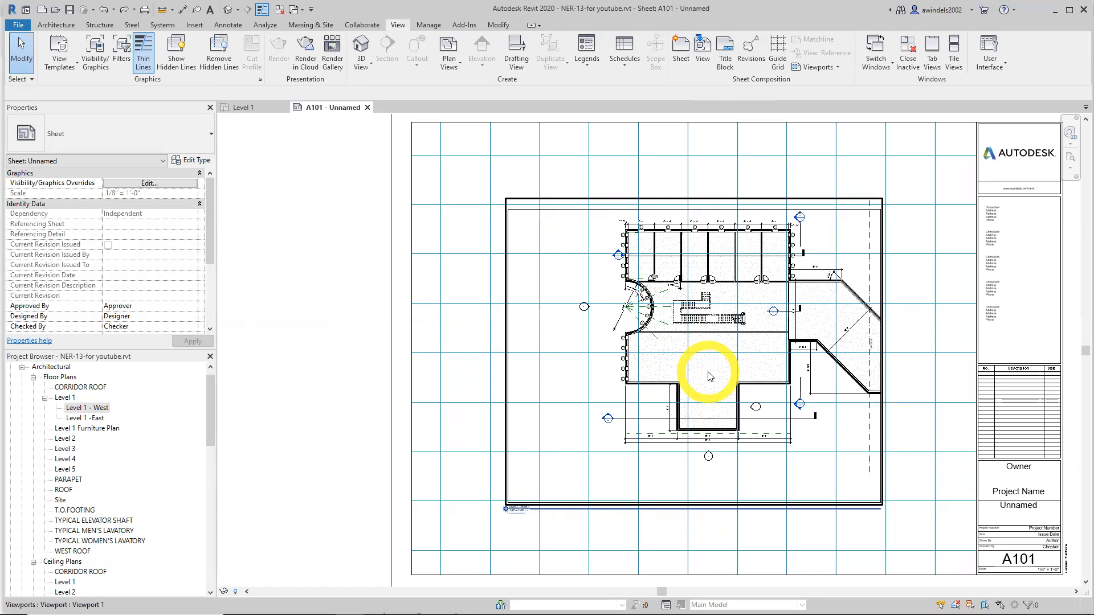
Collapse the Architectural views in the project tree and expand the Sheets branch to select sheet A101
click(33, 378)
click(21, 368)
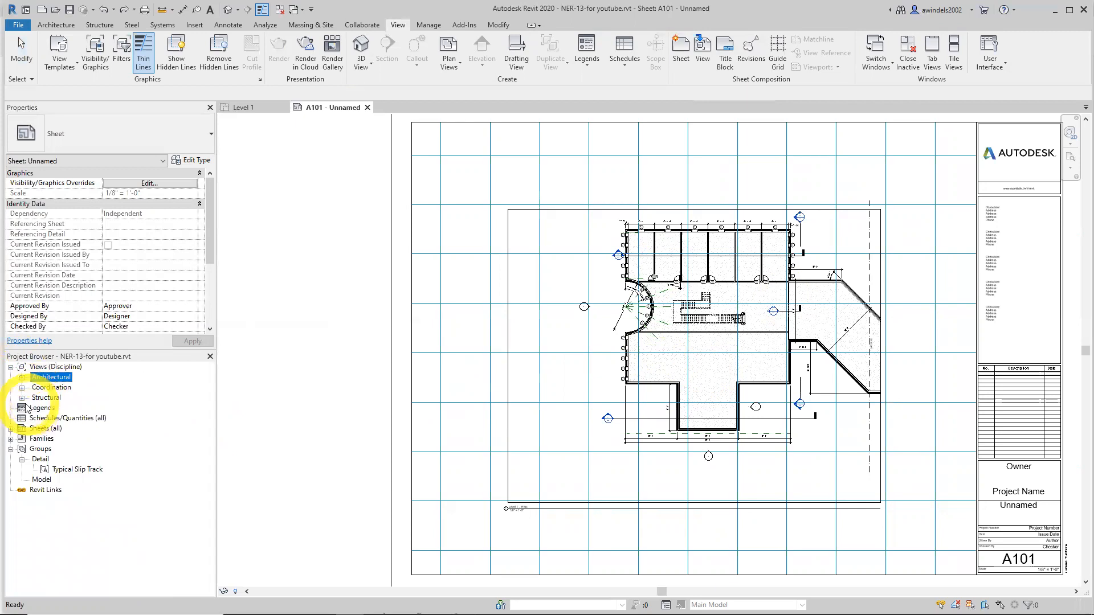
click(9, 430)
click(10, 429)
click(57, 439)
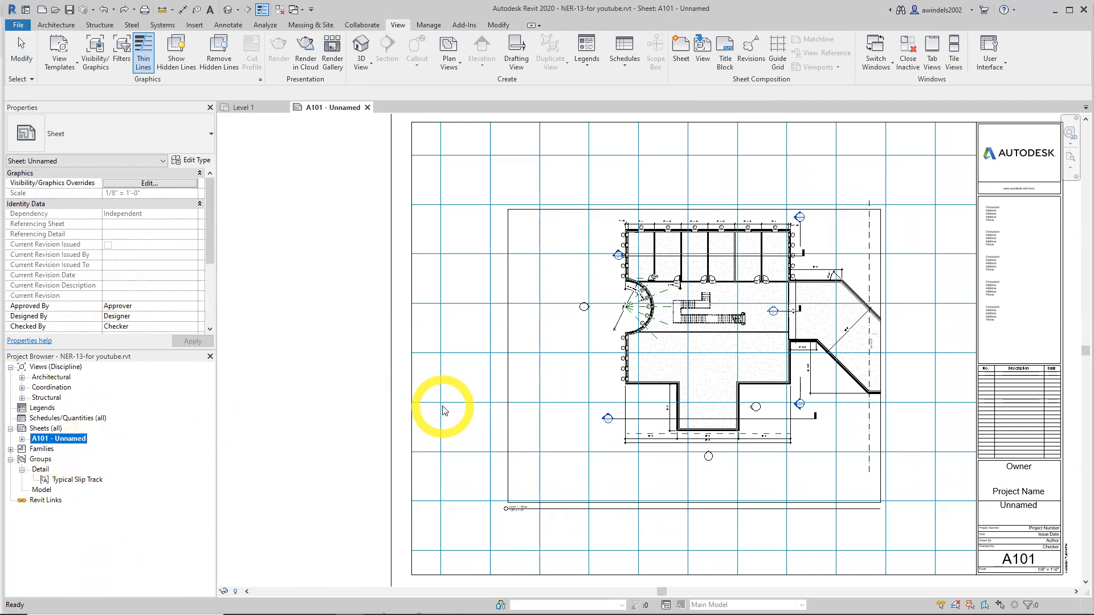
Rename the sheet to WEST WING LEVEL 1 with A101 as its number
right_click(64, 442)
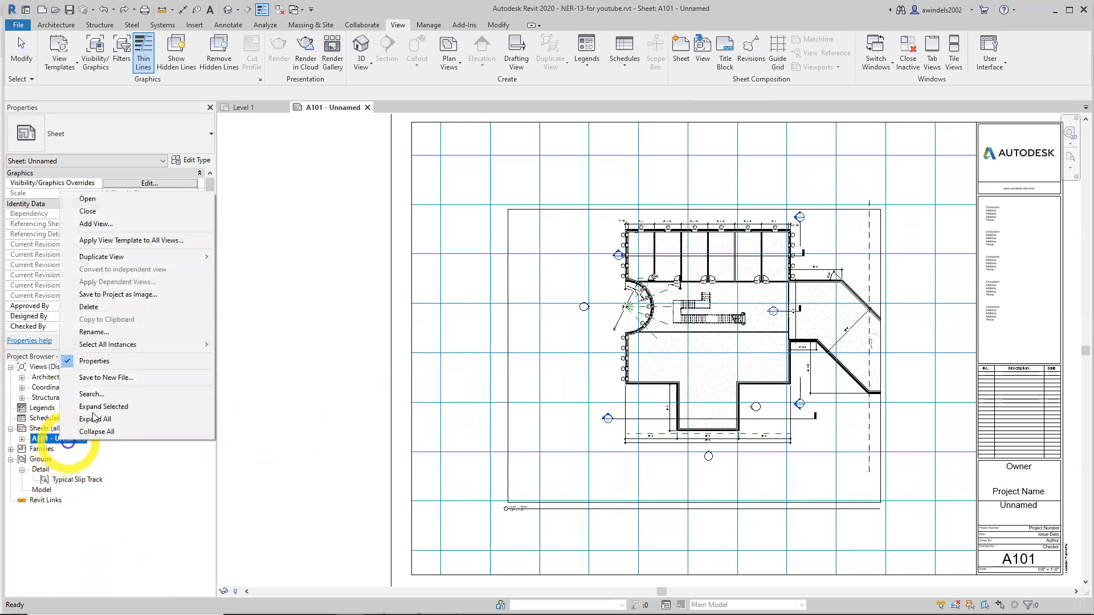
click(113, 333)
text(w)
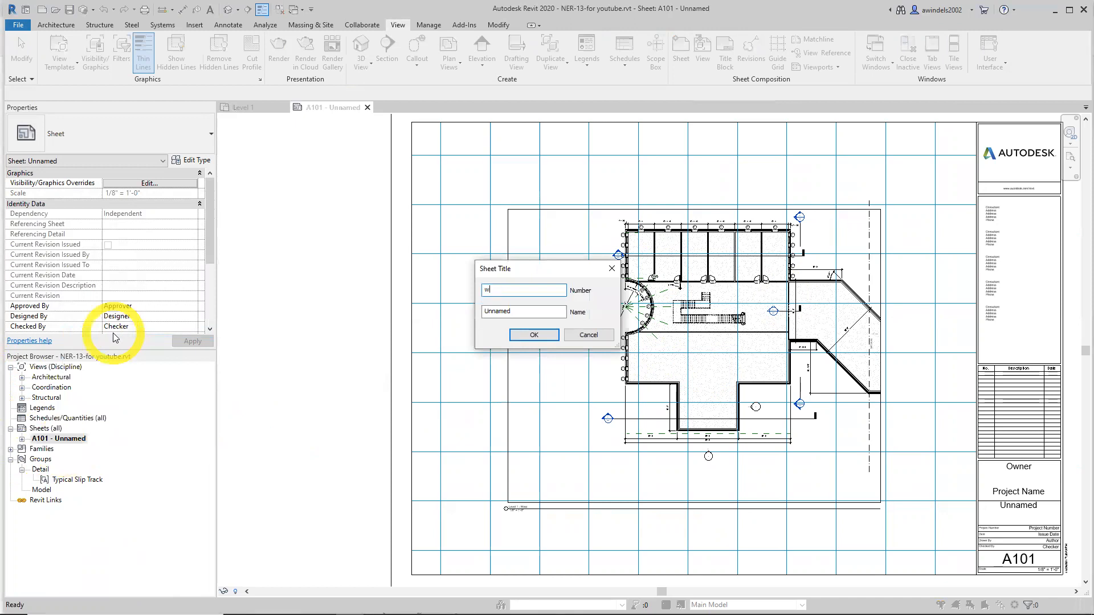
text(WEST WING LEVEL 1)
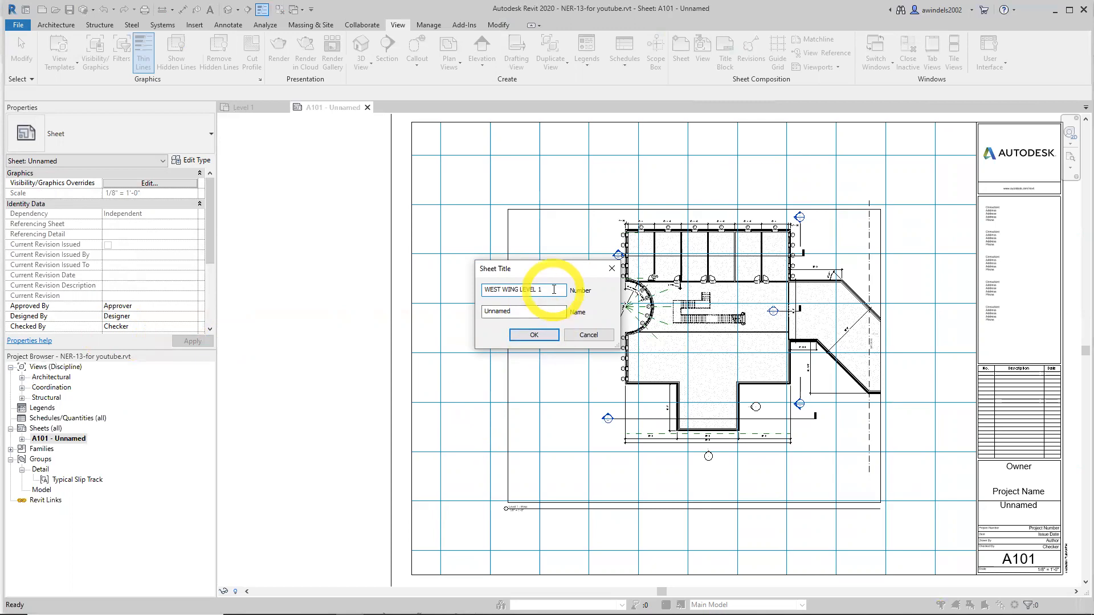
drag(554, 290, 465, 313)
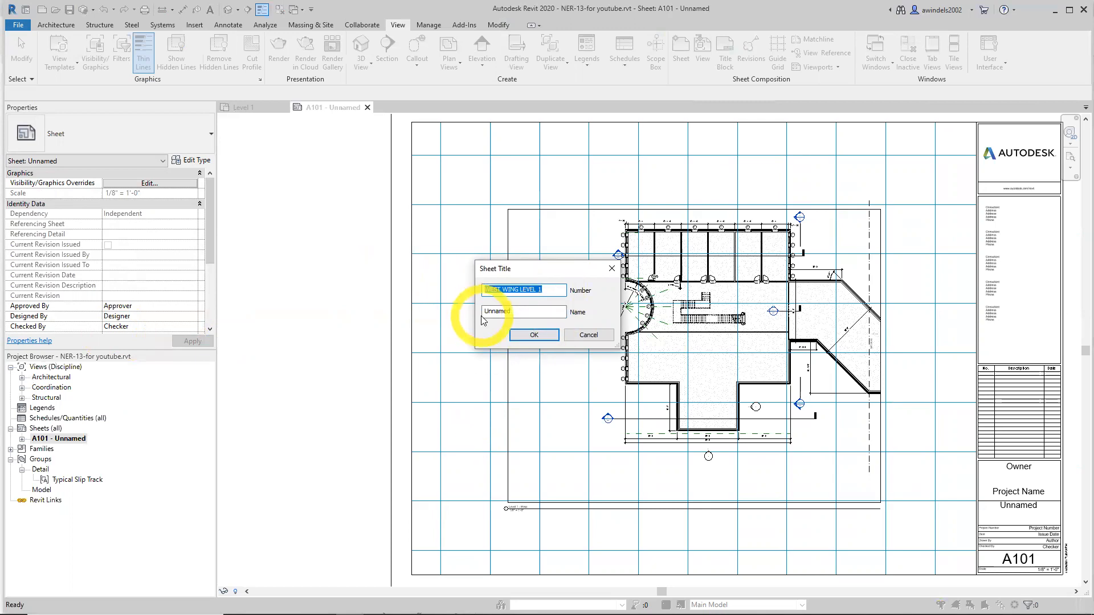
key(ctrl+c)
key(Tab)
key(ctrl+v)
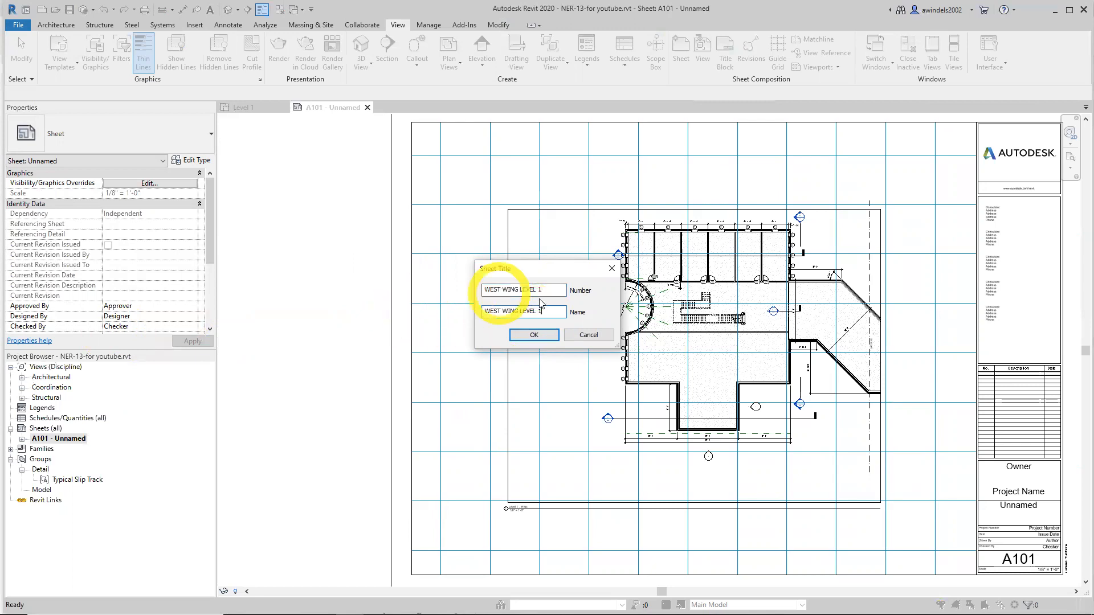
drag(552, 290, 288, 361)
text(A)
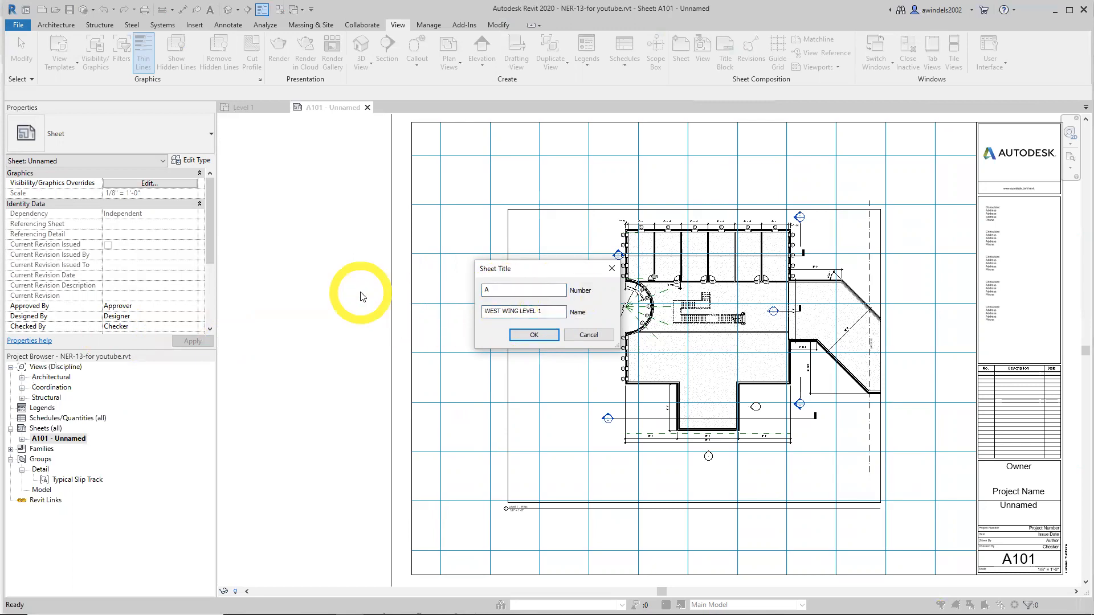
text(101)
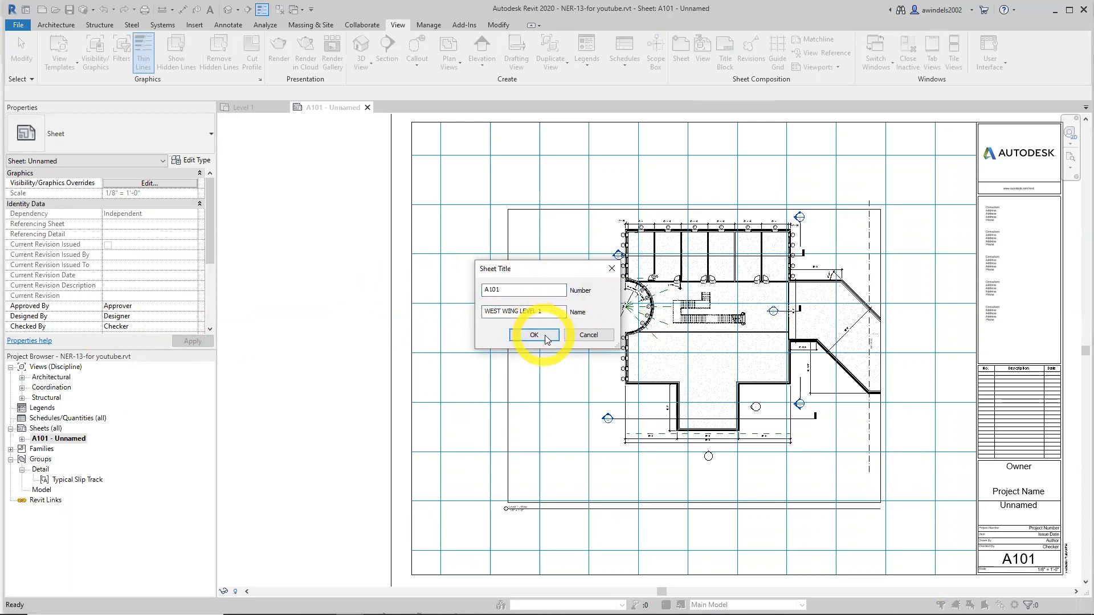
click(534, 335)
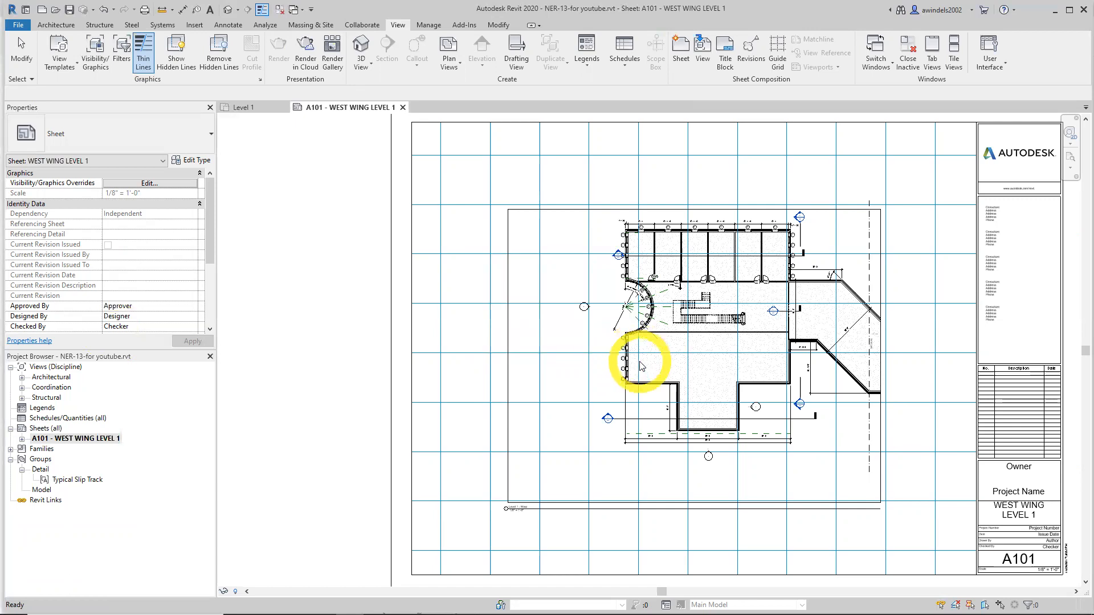
Create a new sheet with the E1 30x42 Horizontal titleblock
right_click(94, 438)
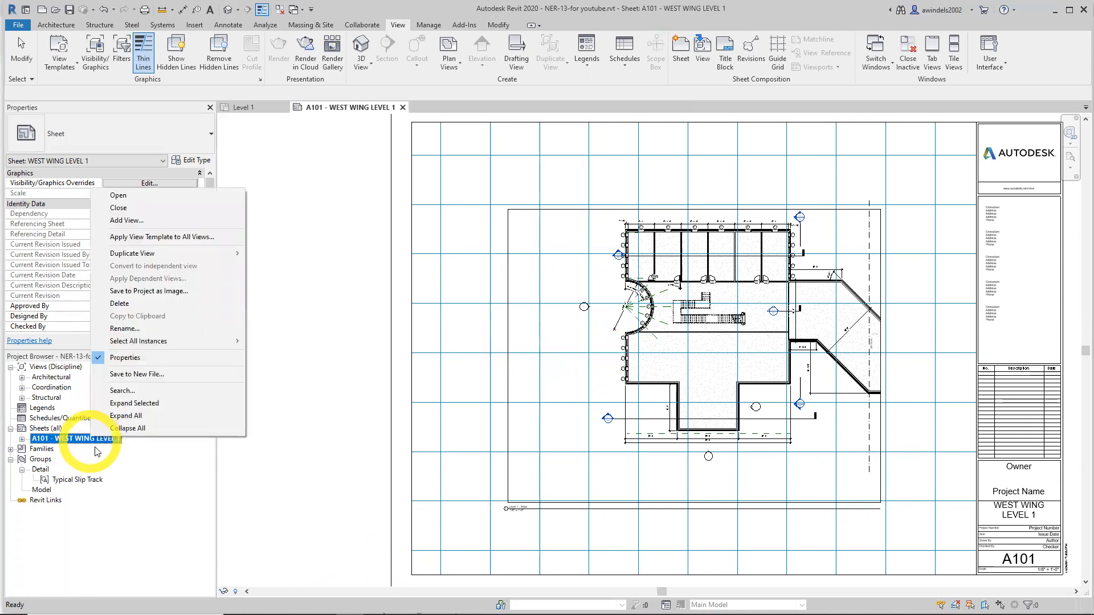
click(22, 448)
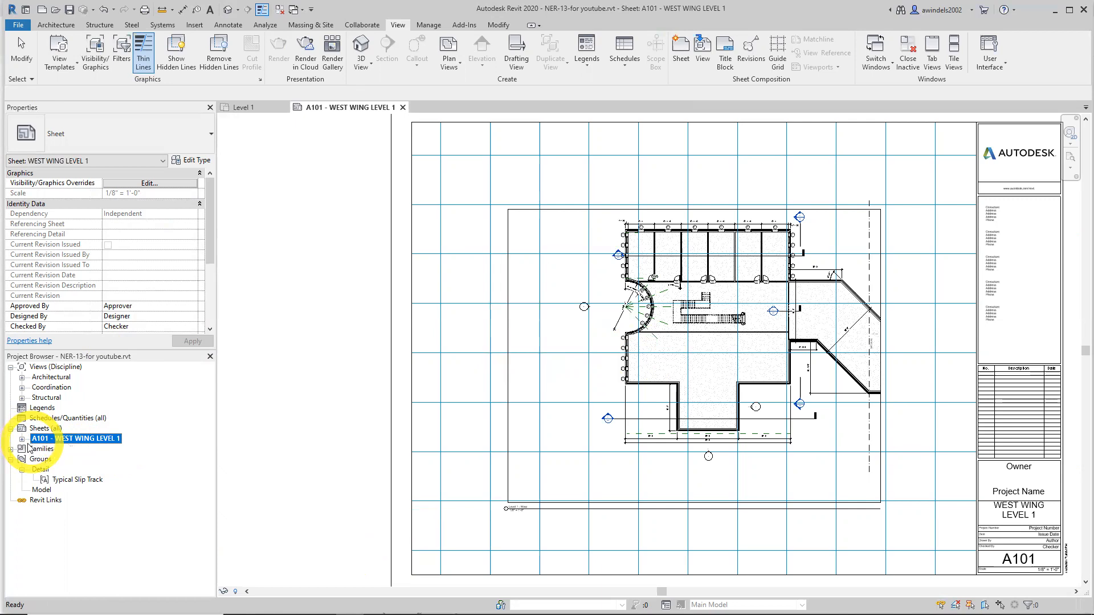
click(45, 429)
right_click(47, 434)
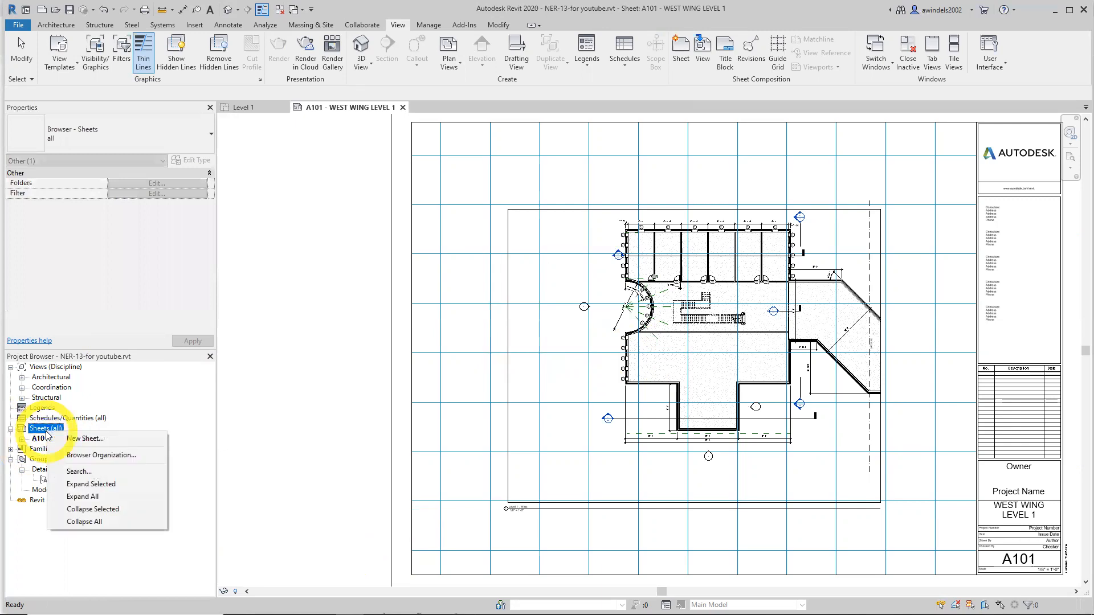
click(128, 441)
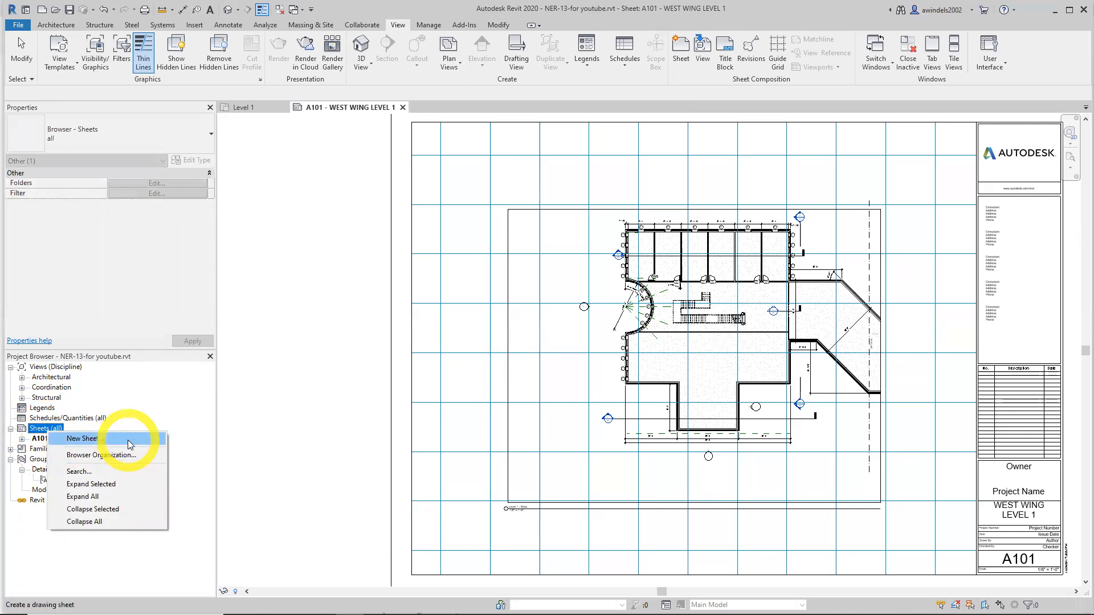
click(129, 443)
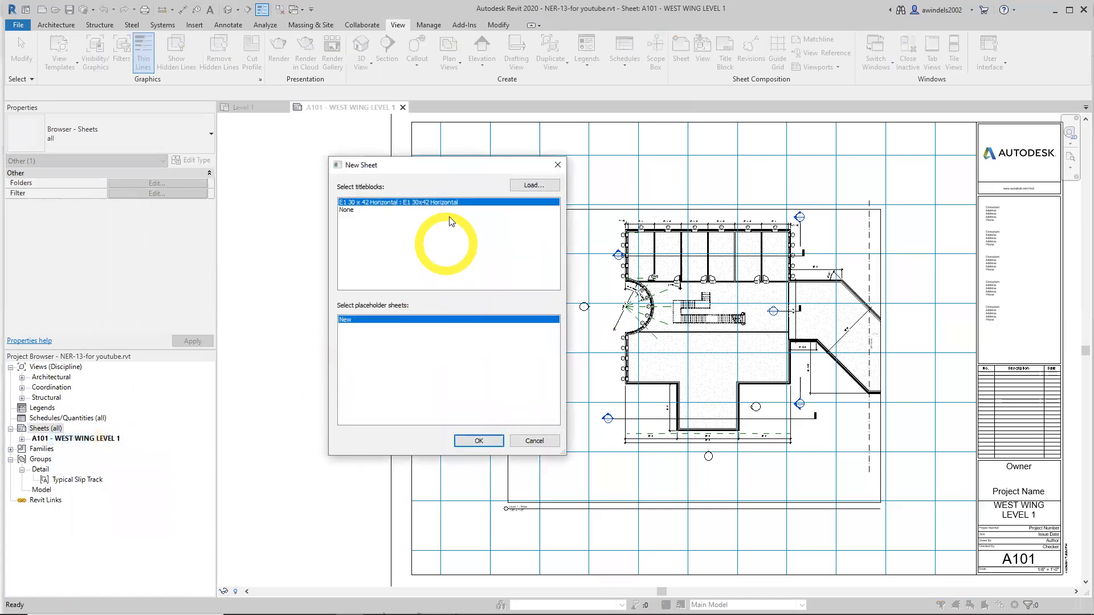
click(479, 441)
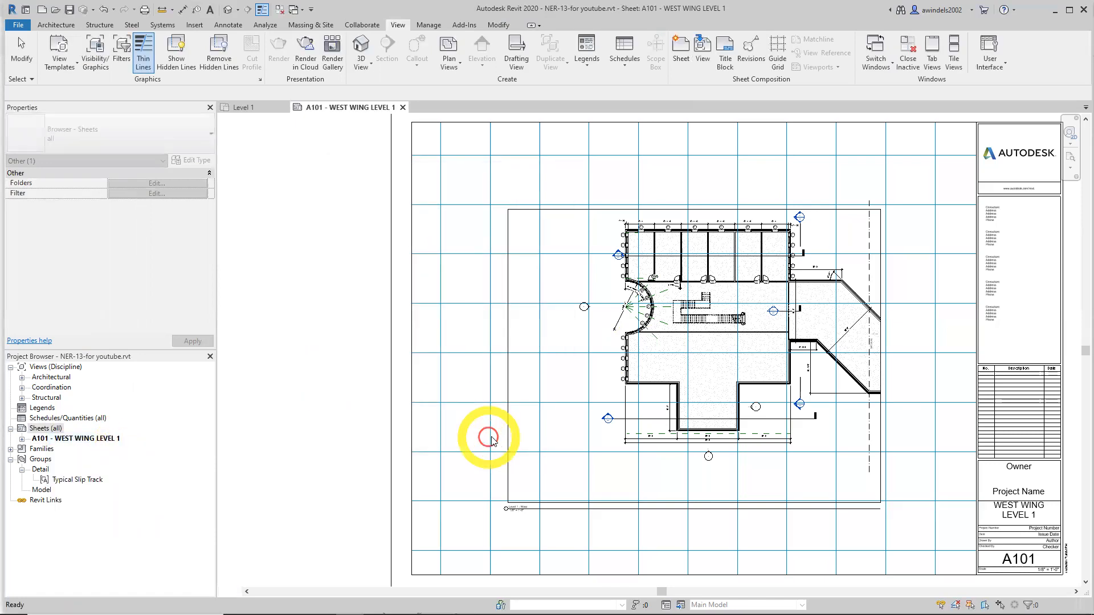
click(58, 448)
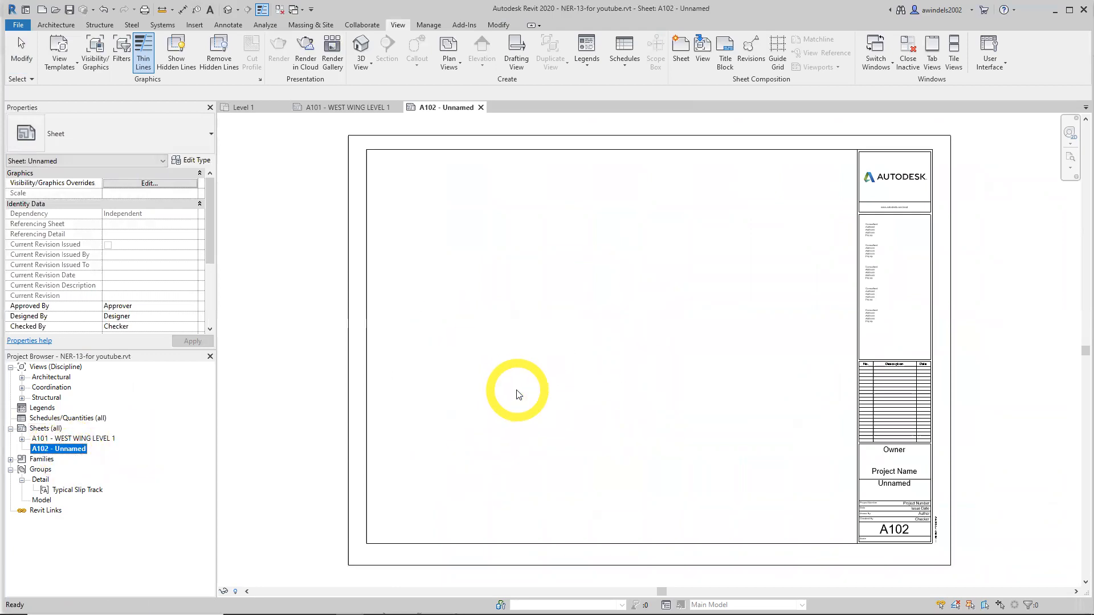
right_click(59, 453)
click(129, 352)
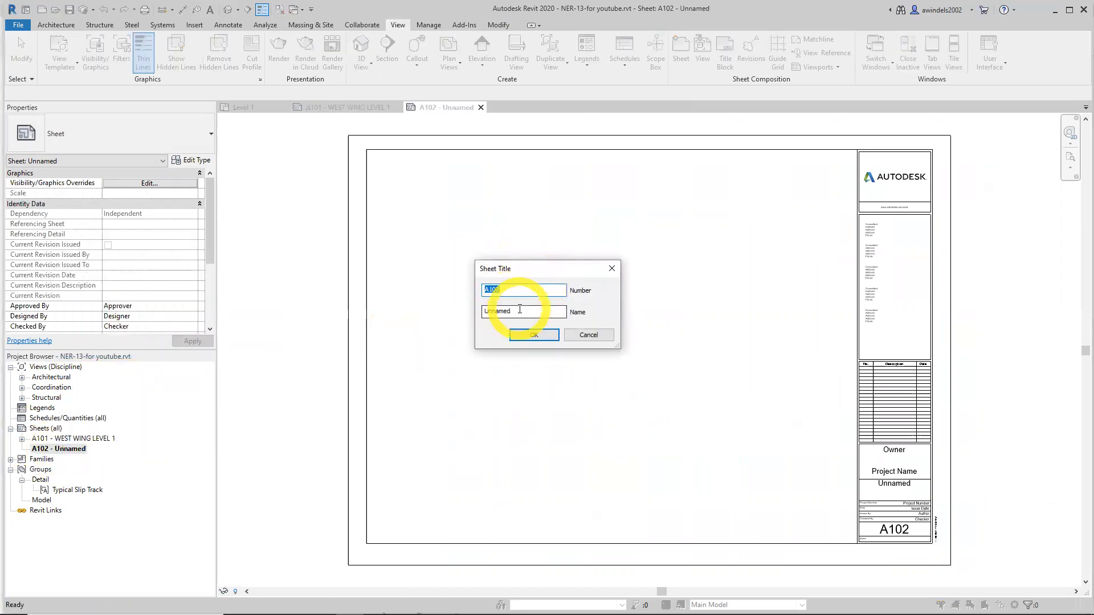
key(Escape)
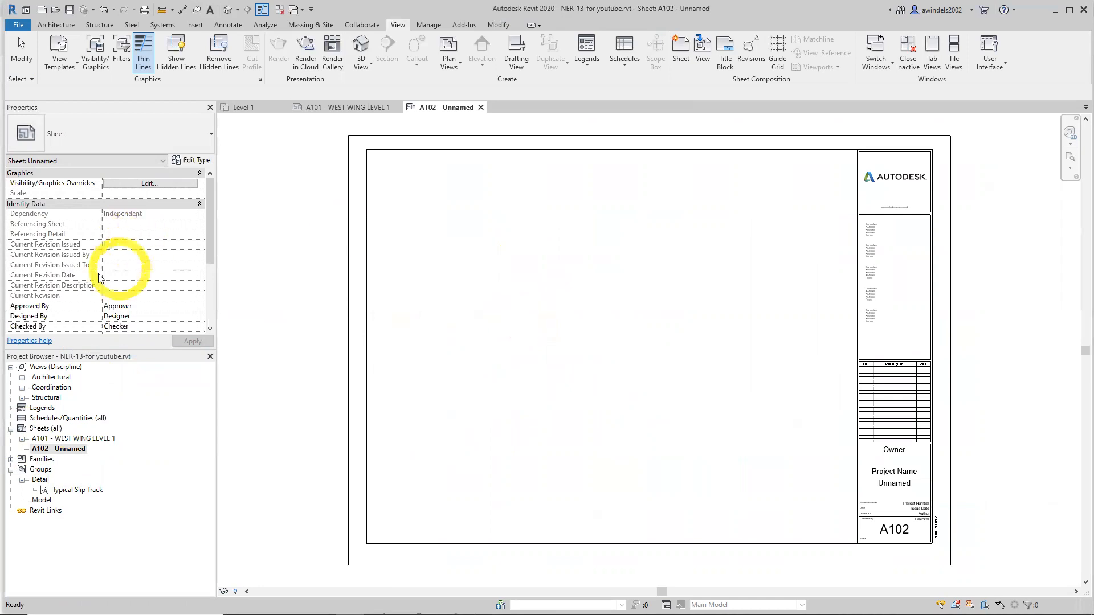
Expand the Architectural floor plans to select Level 1 -East, and assign the existing 30x42 guide grid to sheet A102
click(23, 377)
click(34, 388)
click(33, 378)
click(88, 419)
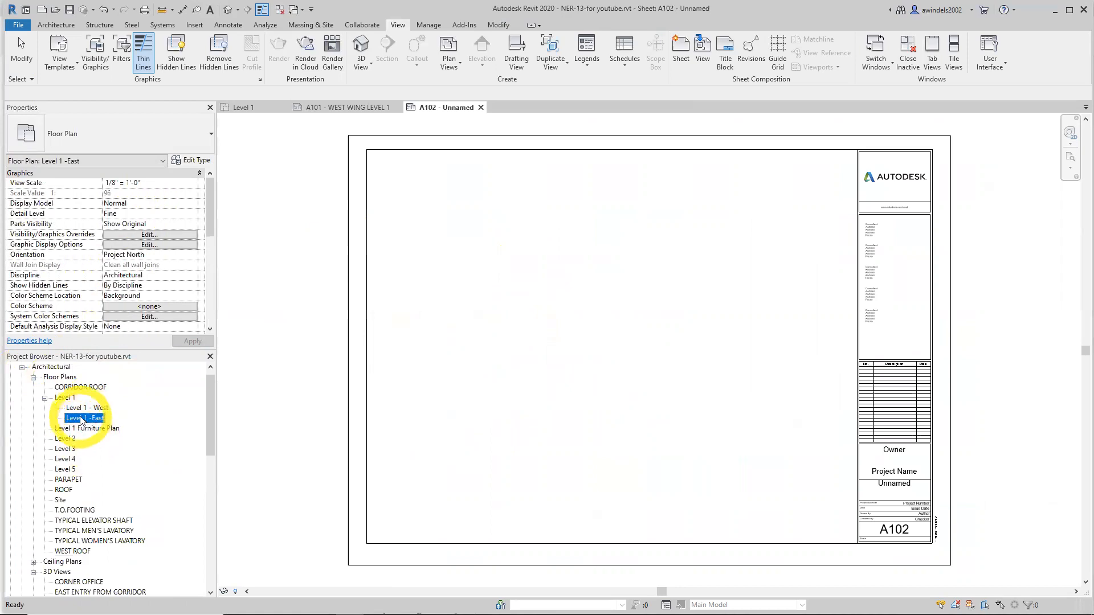
click(777, 58)
click(536, 365)
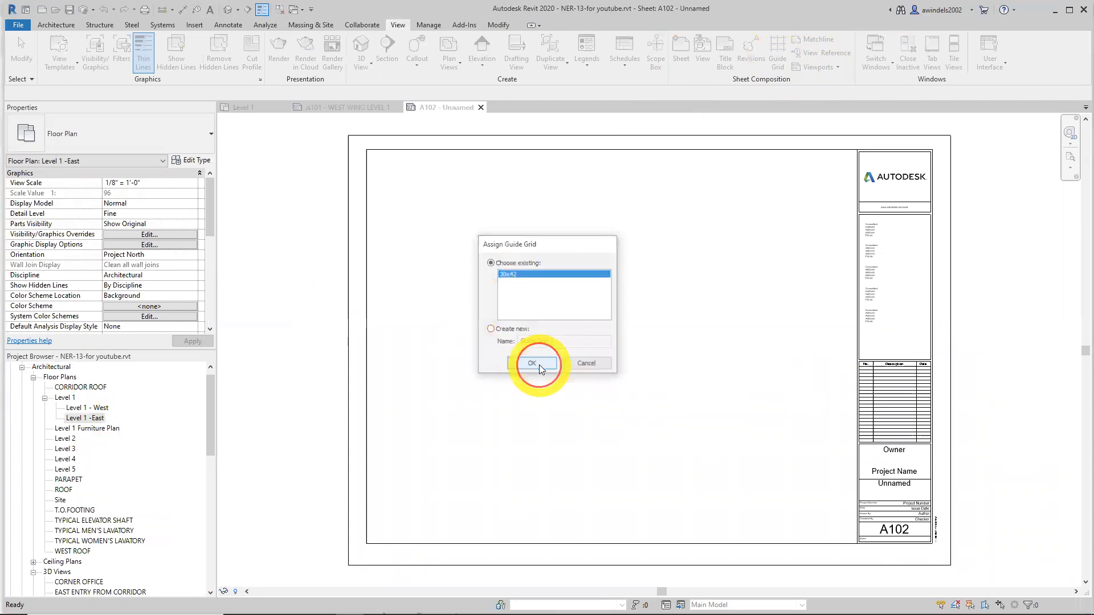
Place the Level 1 -East floor plan view on sheet A102, and shift it slightly down and to the left within the guide grid
click(85, 418)
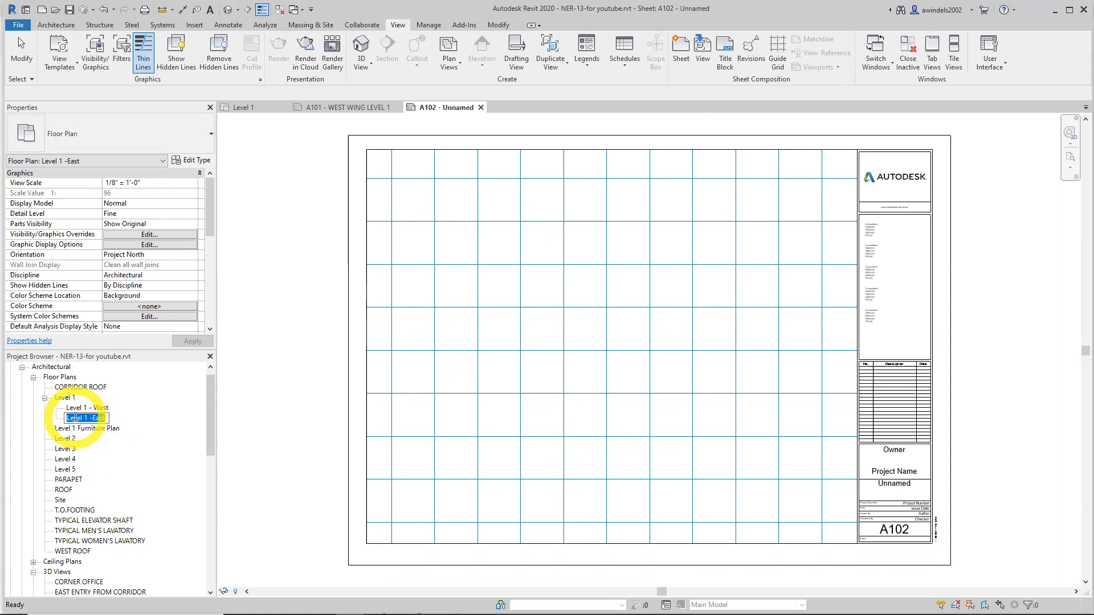
drag(75, 417, 421, 374)
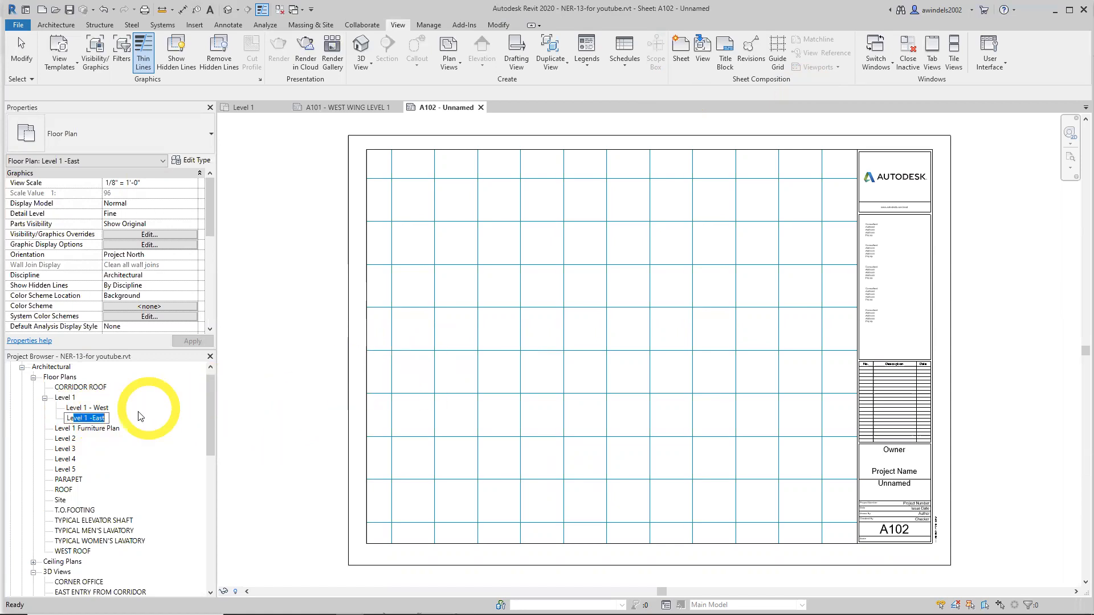
click(87, 409)
click(86, 417)
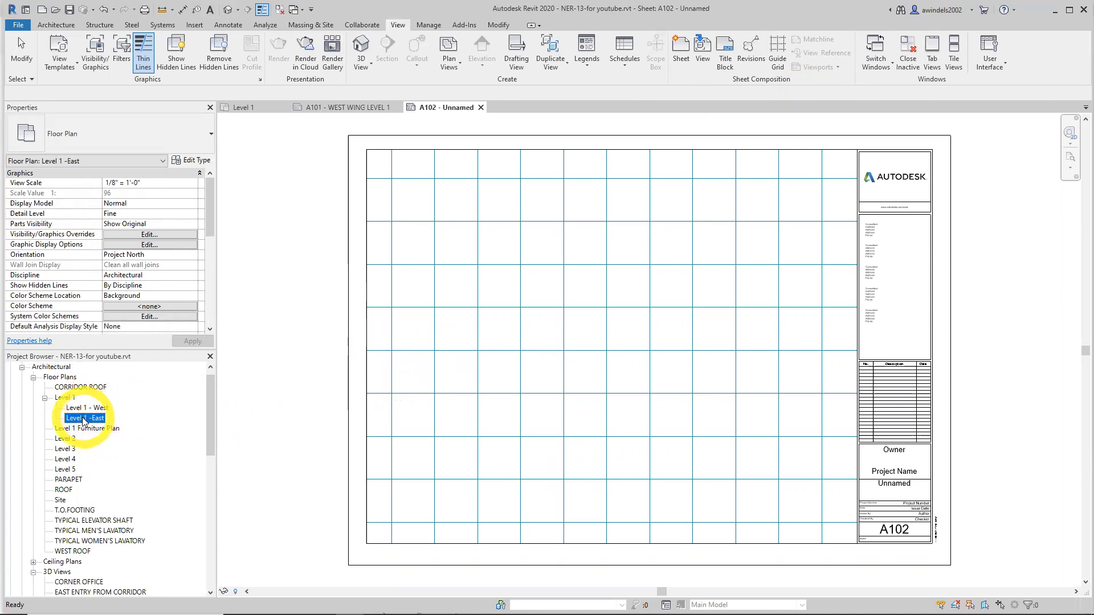
drag(83, 421, 501, 326)
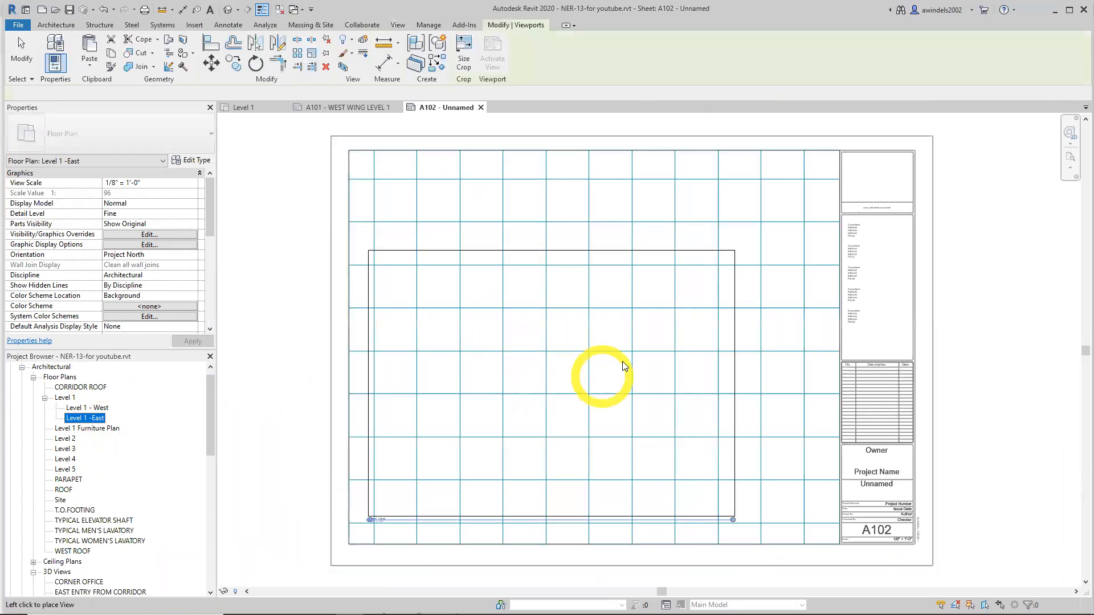
click(602, 356)
drag(603, 356, 581, 377)
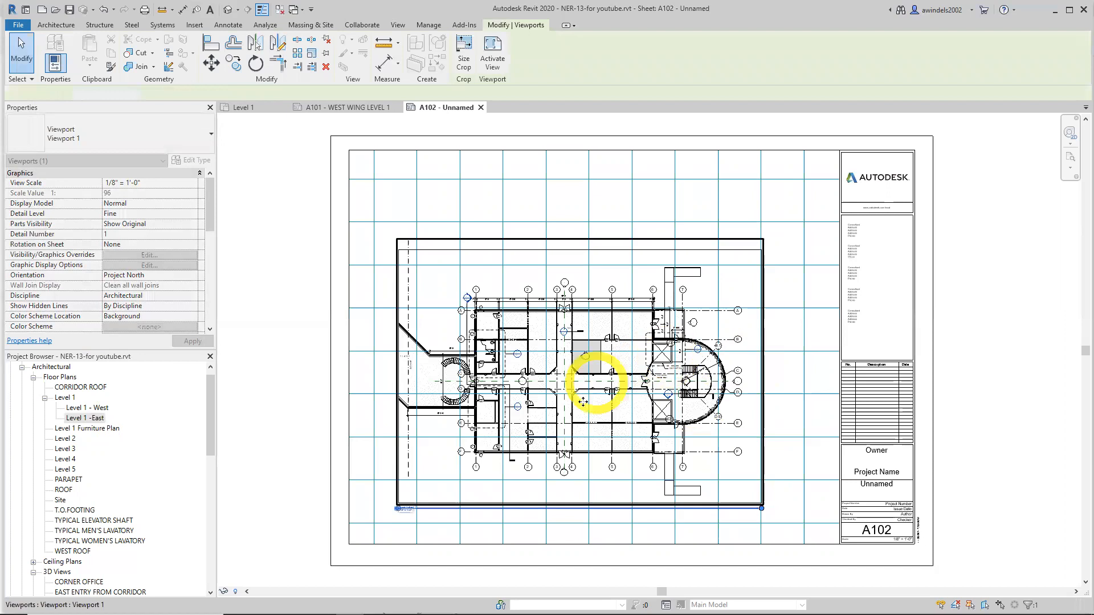
key(Escape)
scroll(407, 371, up, 5)
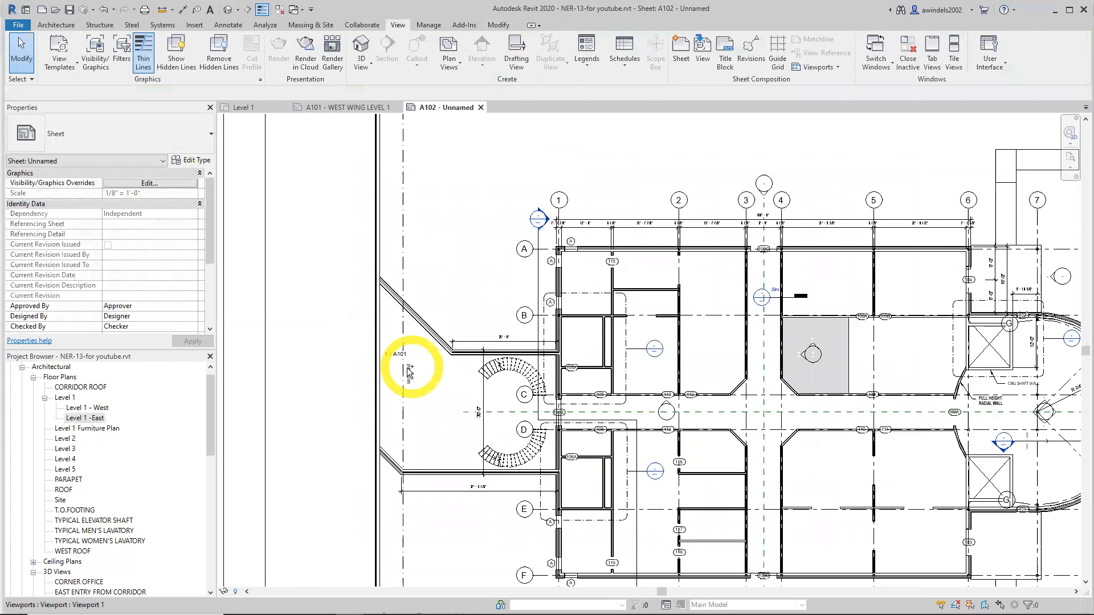
Examine the view reference beside the matchline on the Level 1 -East plan of sheet A102
scroll(408, 370, up, 3)
scroll(407, 341, up, 2)
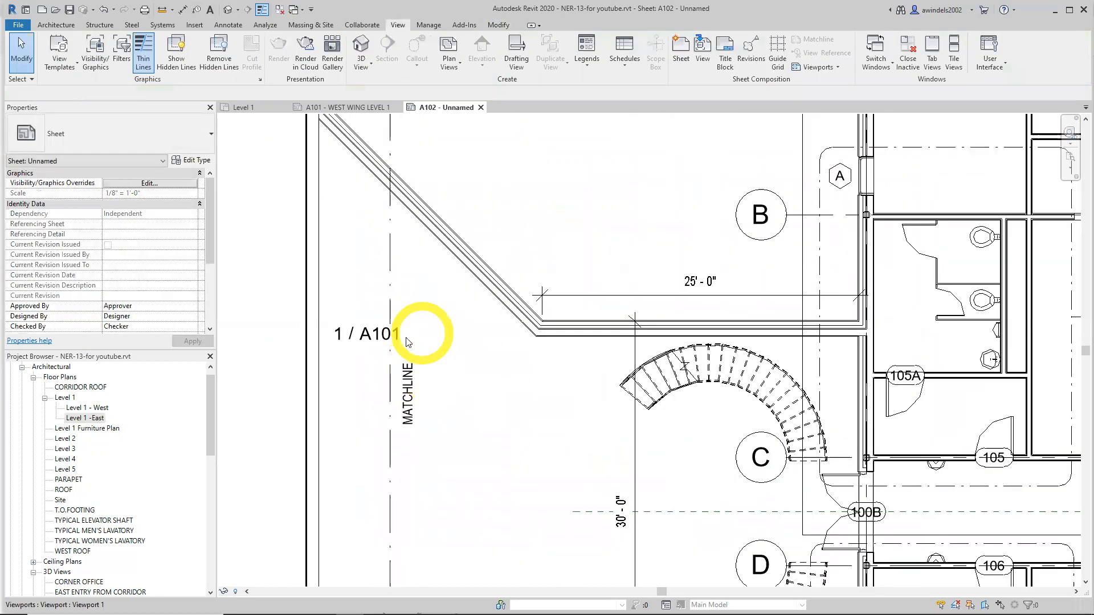
key(ctrl)
key(ctrl)
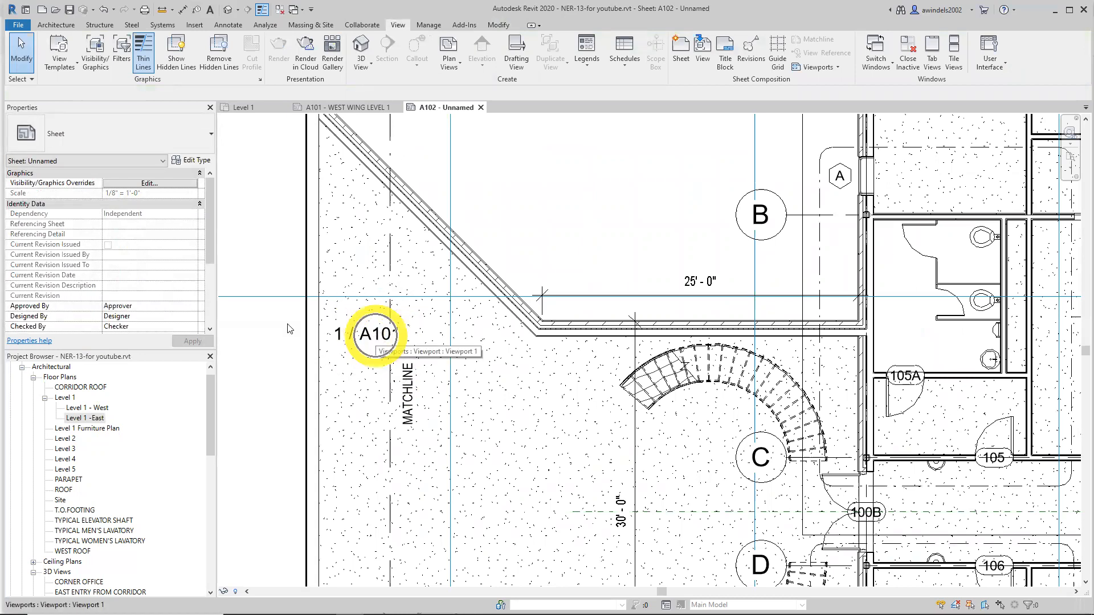
drag(456, 354, 438, 353)
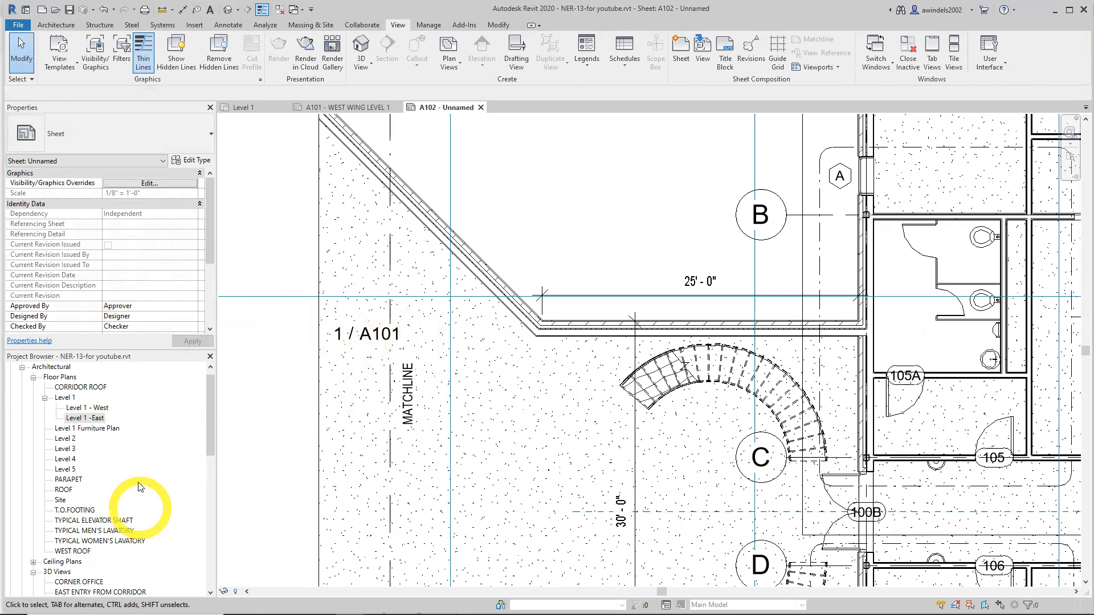
Open sheet A101 and examine the plan's view title and the sheet number in the titleblock
click(23, 366)
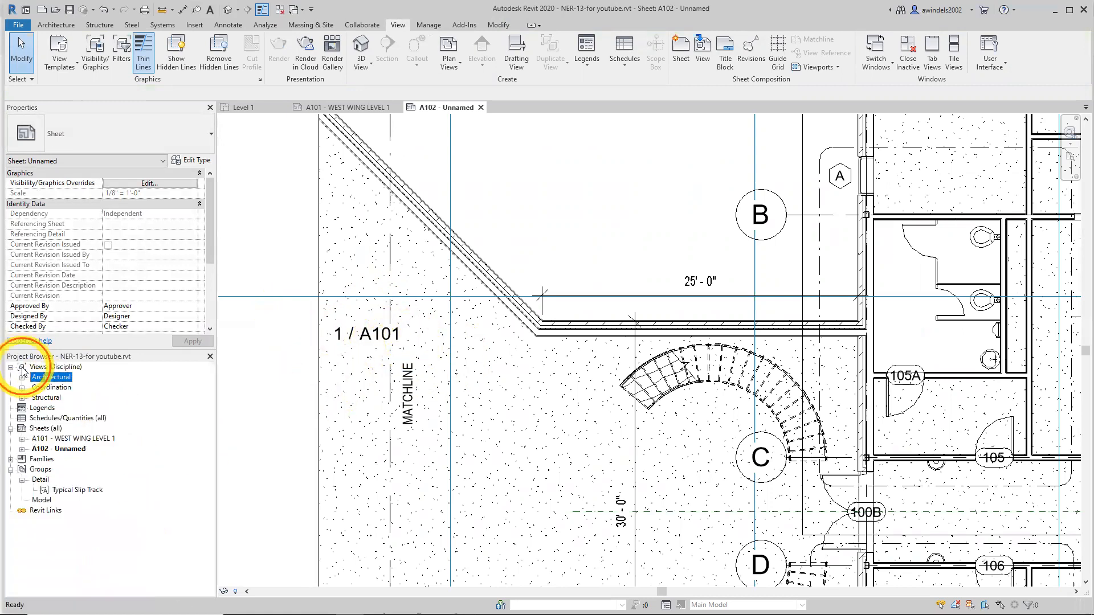
click(54, 439)
double_click(54, 439)
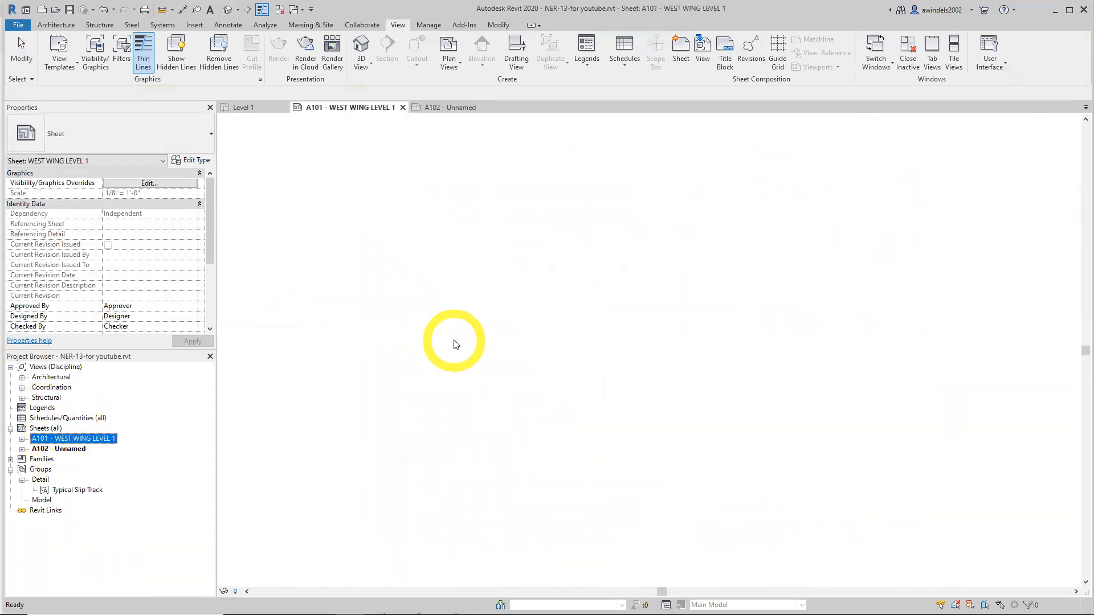
scroll(514, 513, up, 5)
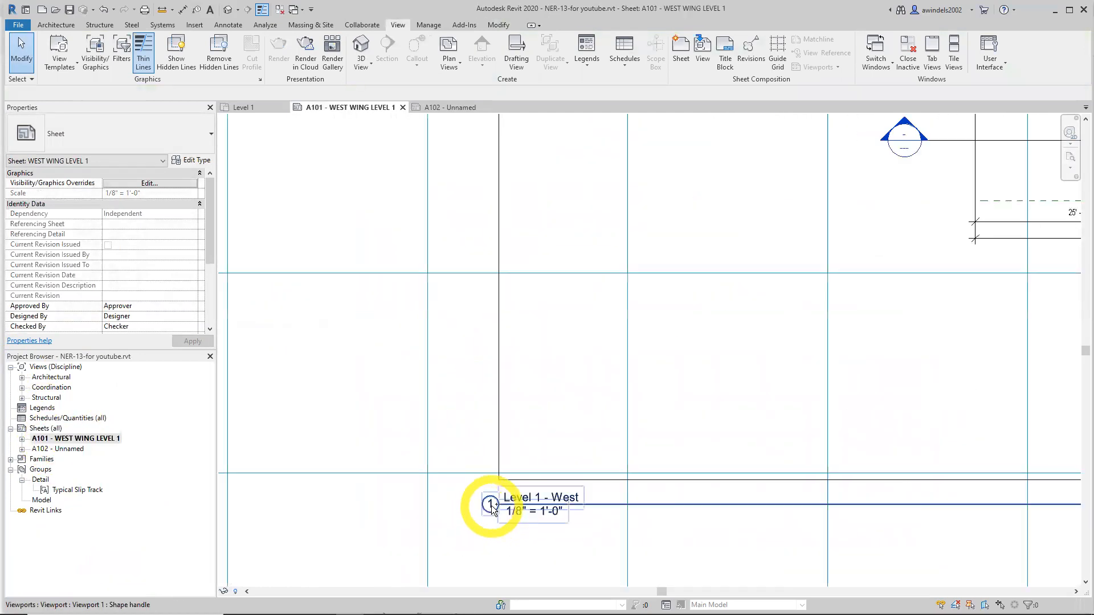
scroll(495, 480, down, 4)
middle_drag(495, 481, 246, 457)
middle_drag(763, 463, 458, 454)
scroll(687, 536, up, 3)
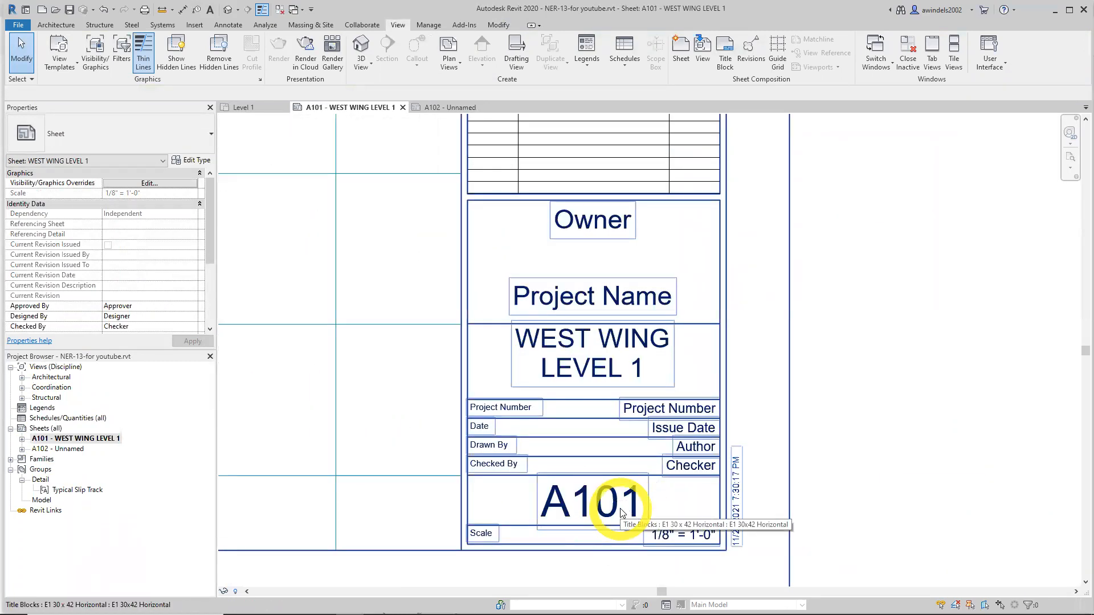
scroll(356, 396, down, 4)
middle_drag(620, 452, 611, 447)
scroll(631, 464, down, 3)
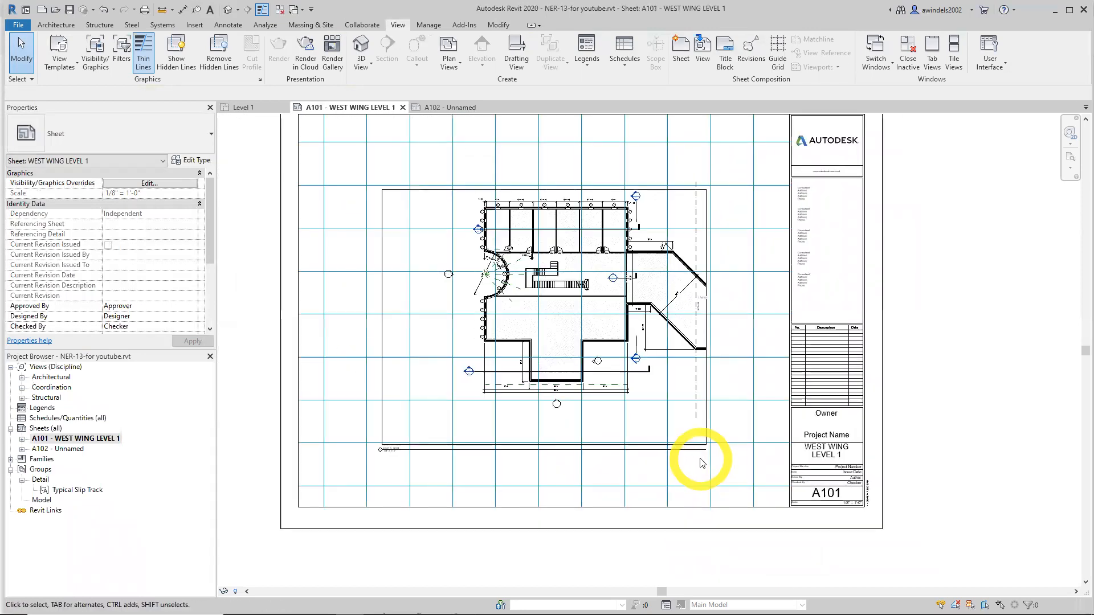
Examine the view reference at the matchline of the Level 1 - West plan on sheet A101
scroll(706, 293, up, 3)
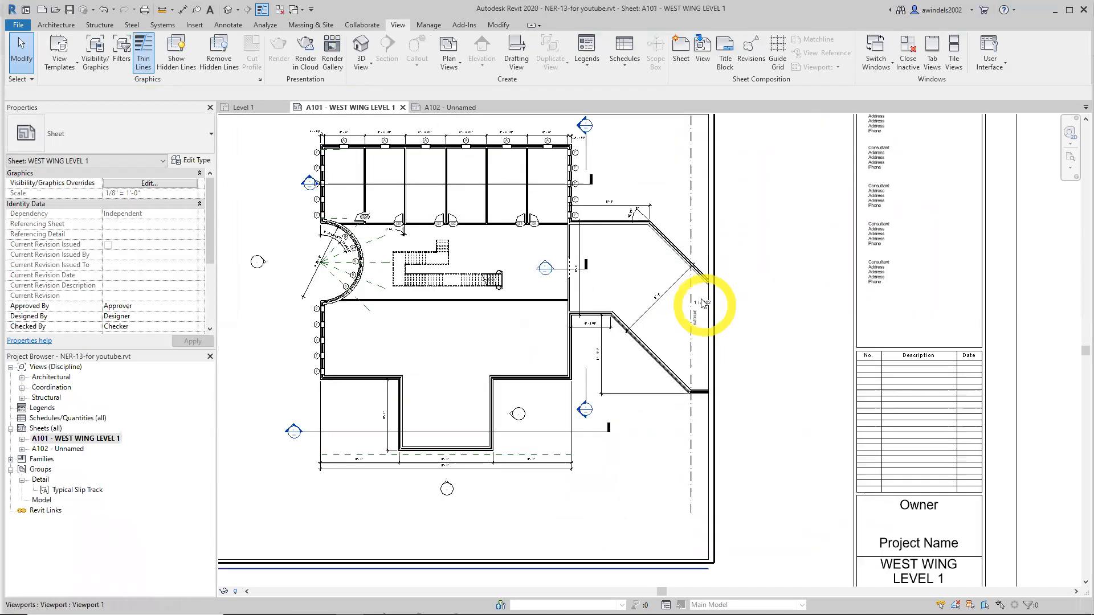
scroll(703, 304, up, 4)
scroll(708, 309, up, 2)
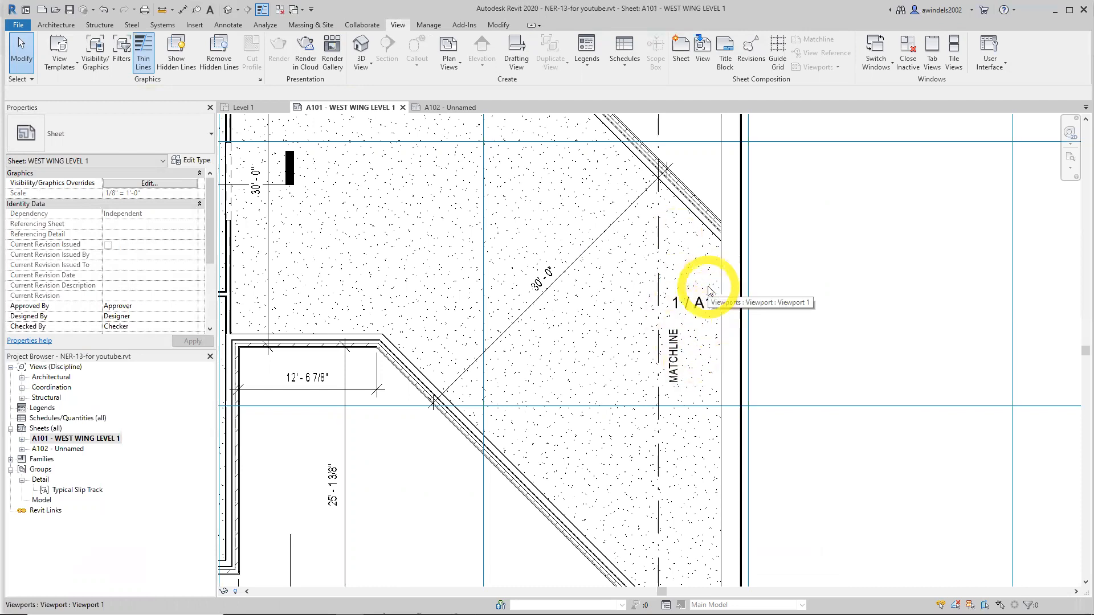
scroll(706, 310, down, 3)
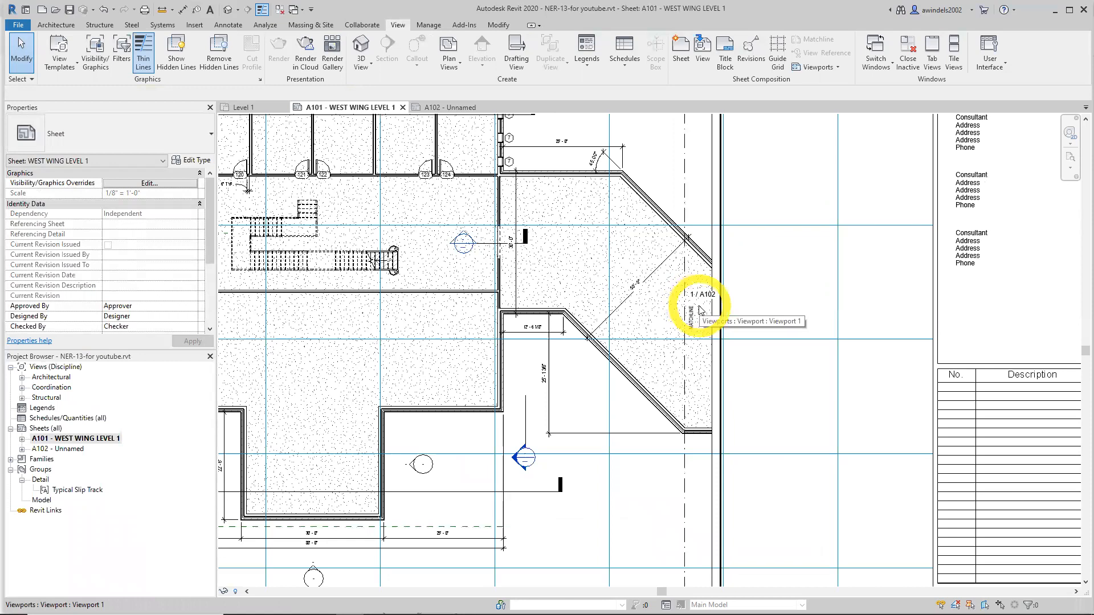
middle_drag(668, 310, 735, 336)
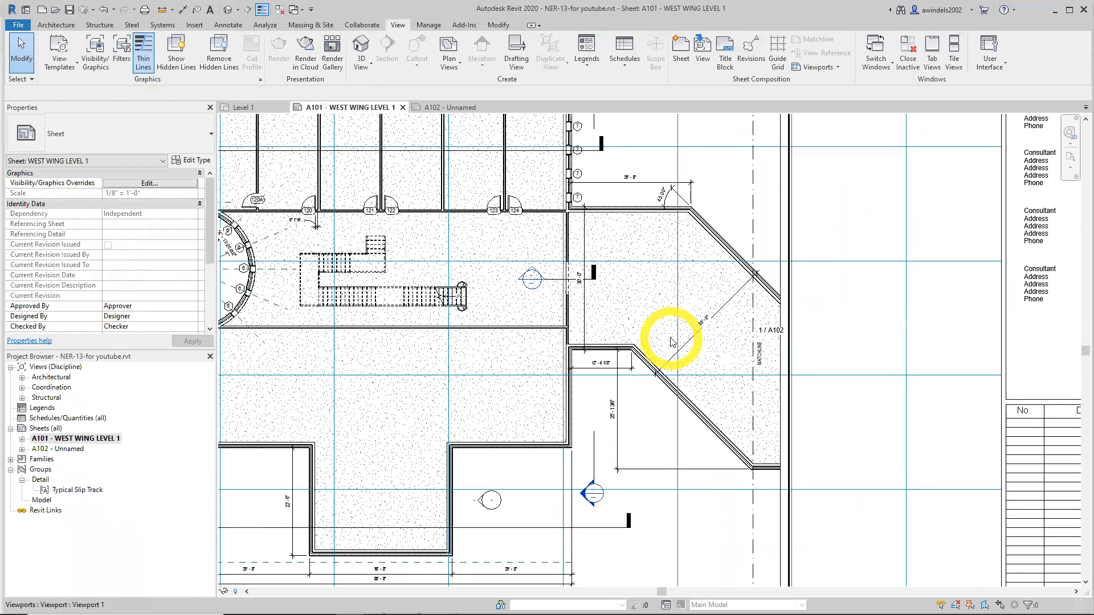
double_click(772, 329)
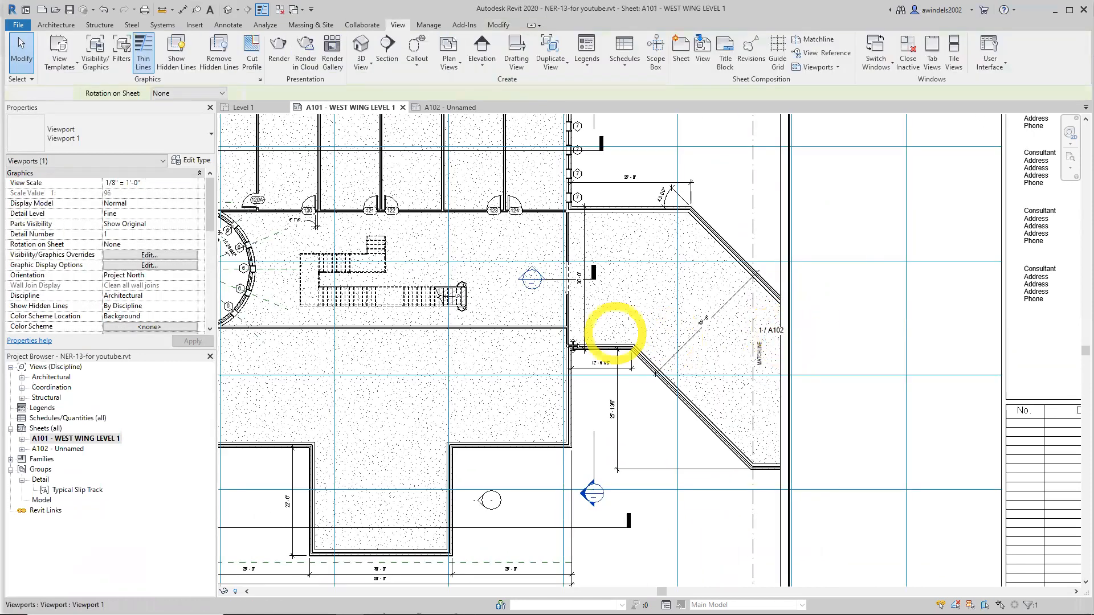
middle_drag(565, 338, 678, 317)
key(Escape)
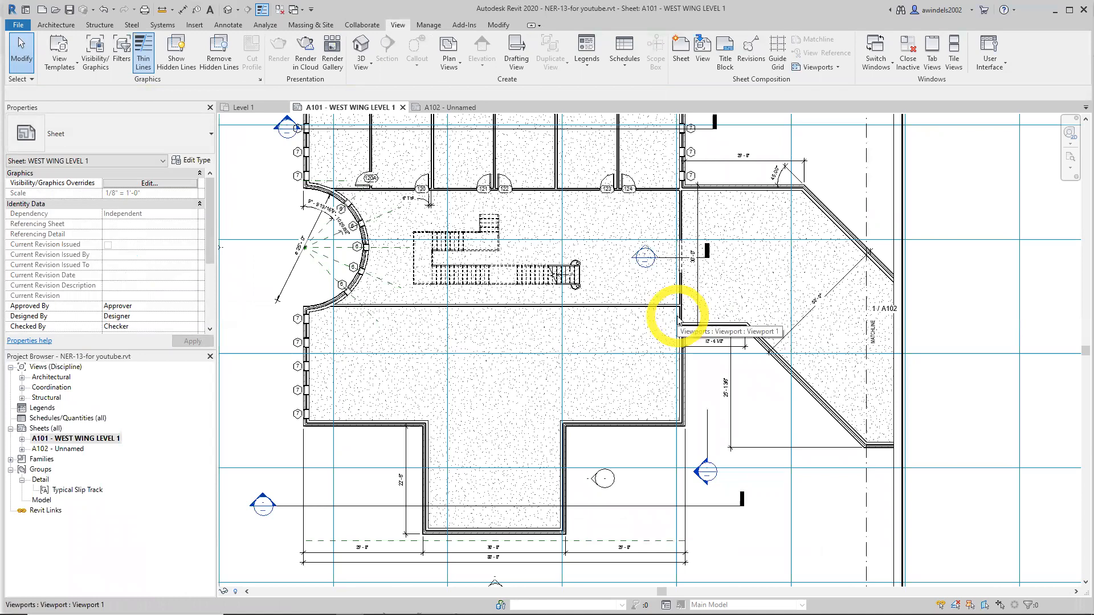
Rename the unnamed second sheet to WEST WING LEVEL 1 with A102 as its number
click(67, 450)
right_click(67, 451)
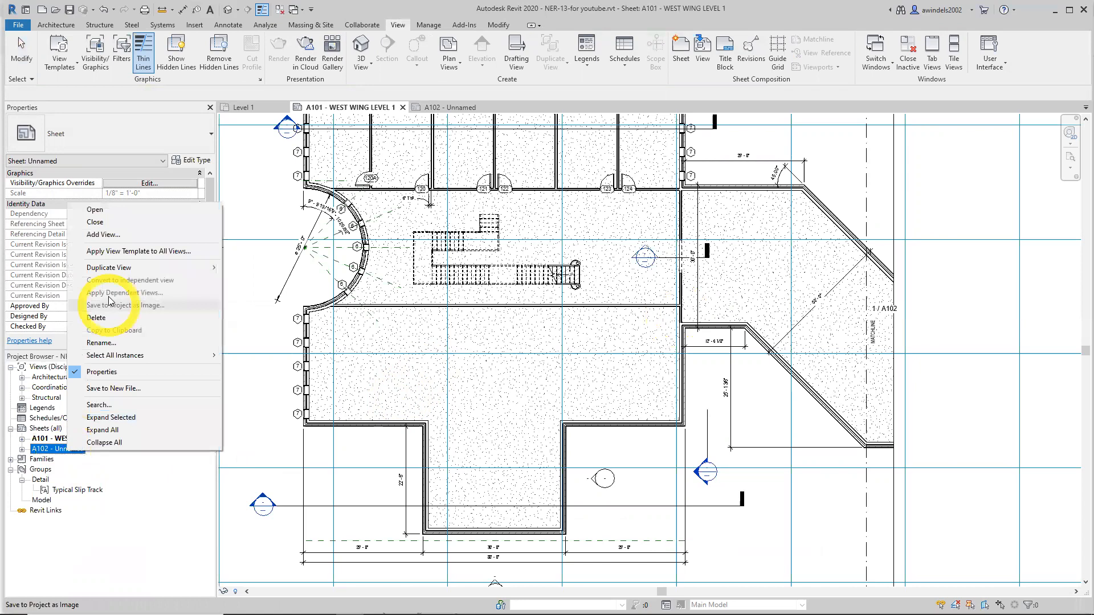
click(120, 345)
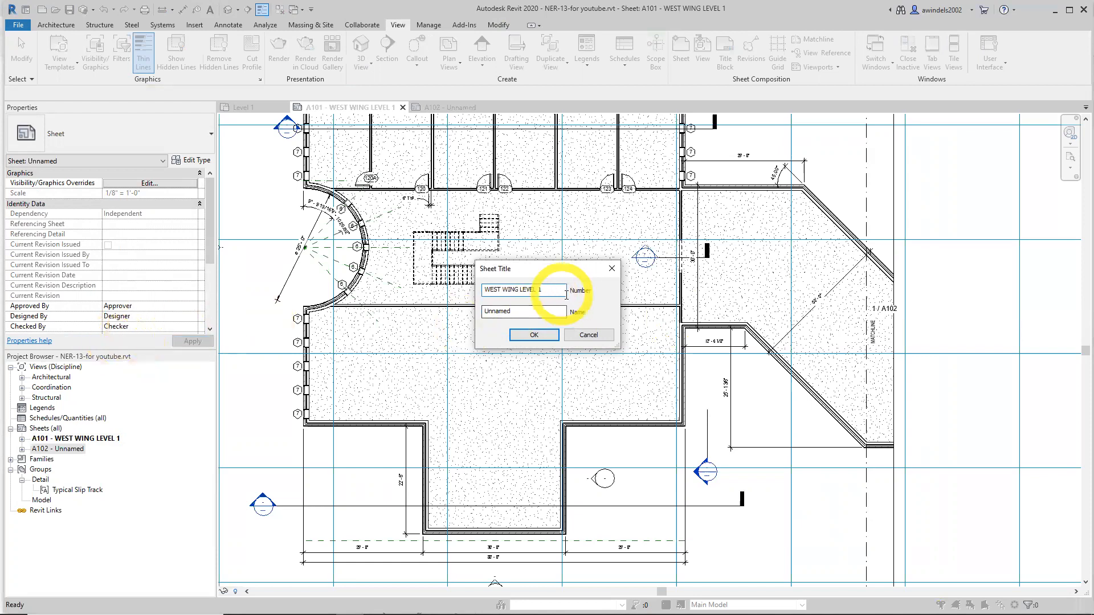
drag(561, 290, 439, 288)
key(ctrl+c)
drag(522, 311, 417, 310)
key(ctrl+v)
drag(556, 294, 401, 297)
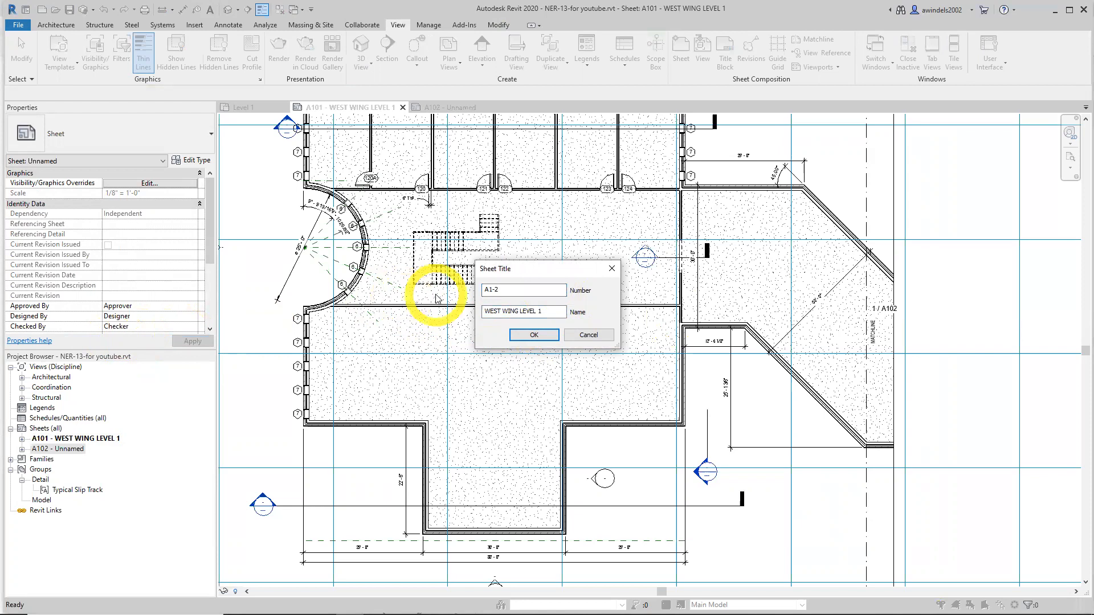
key(Return)
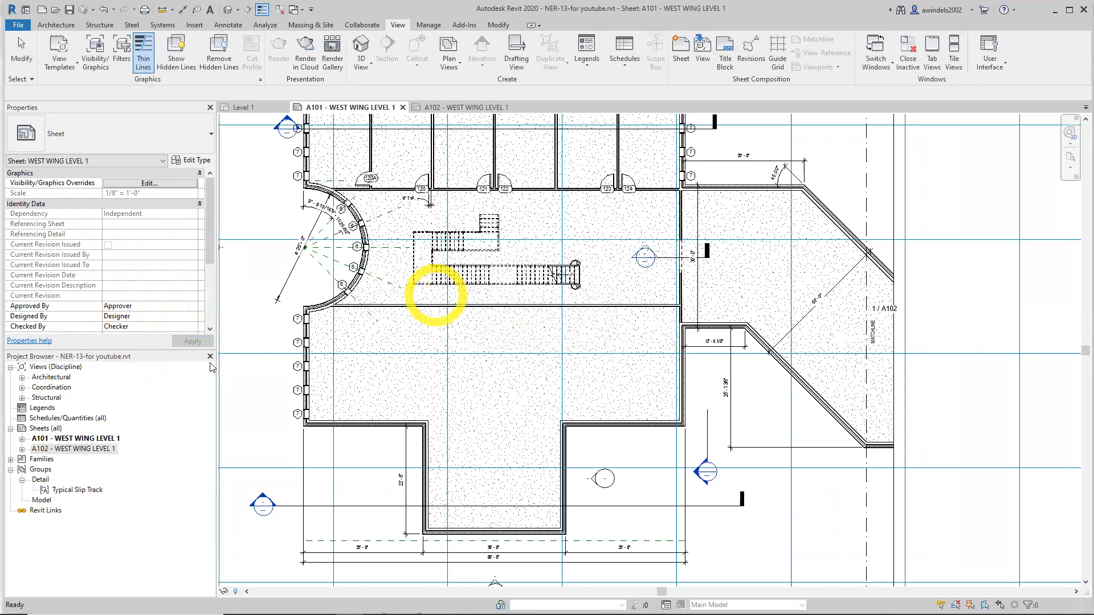
Check which views are placed on sheets A102 and A101 in the project browser, and collapse both entries
click(52, 449)
click(22, 449)
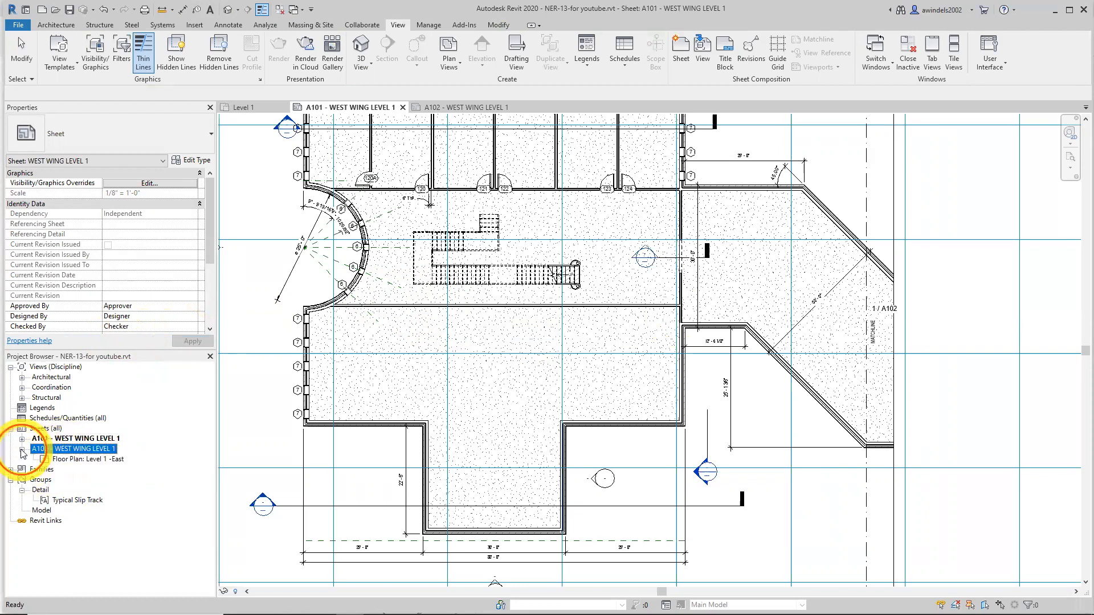
click(21, 439)
click(21, 439)
click(21, 449)
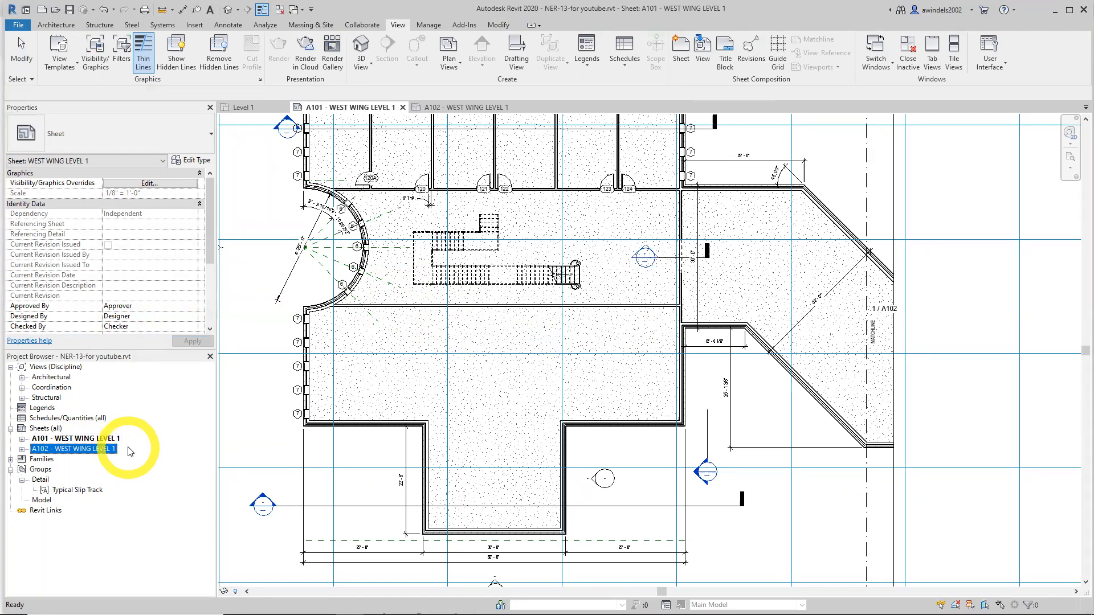
Create another new sheet with the E1 30x42 Horizontal titleblock
click(57, 429)
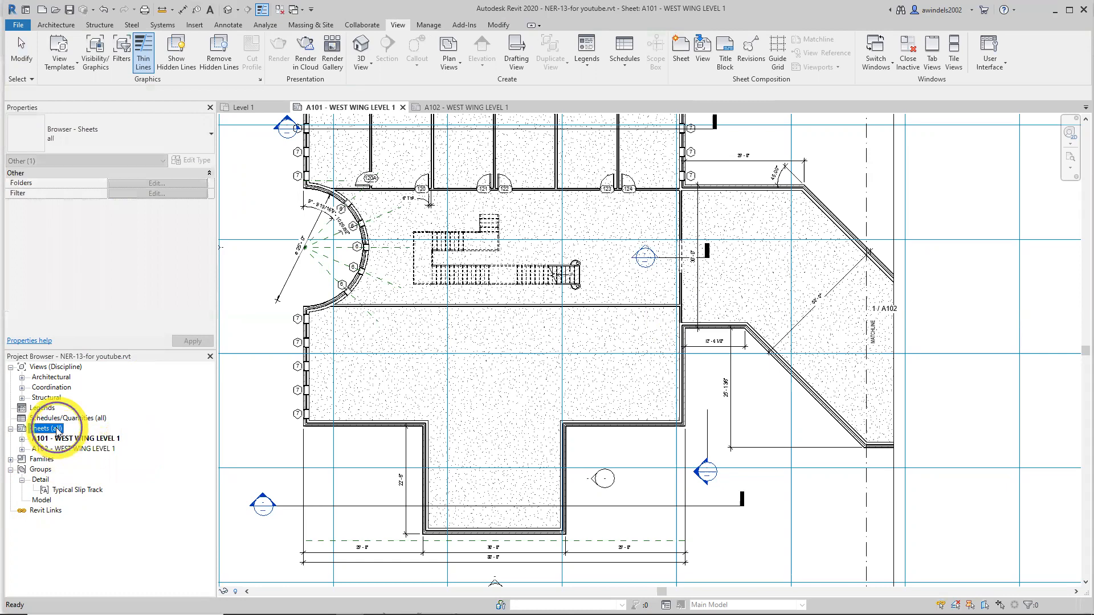
right_click(57, 430)
click(85, 436)
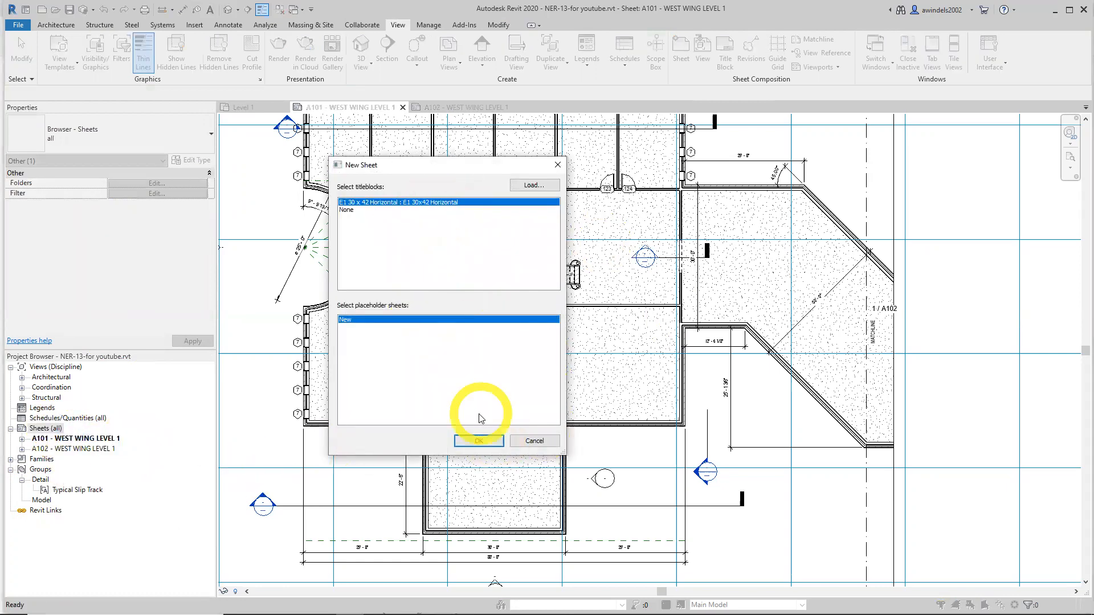
click(479, 440)
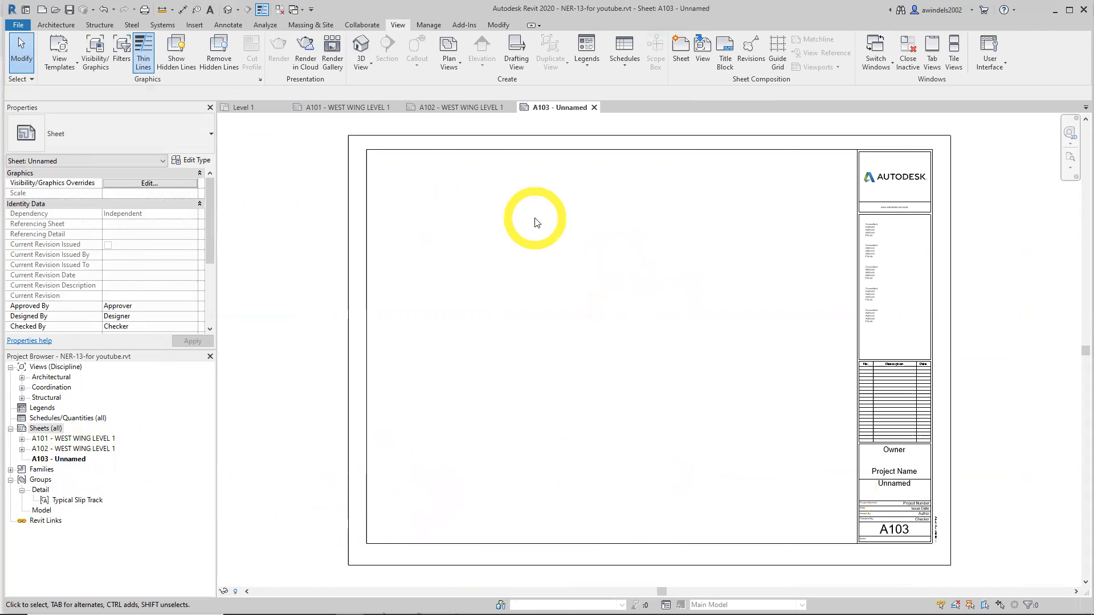
Set the project name in the titleblock of sheet A102 to NO EXPERIENCE REQUIRED
click(463, 109)
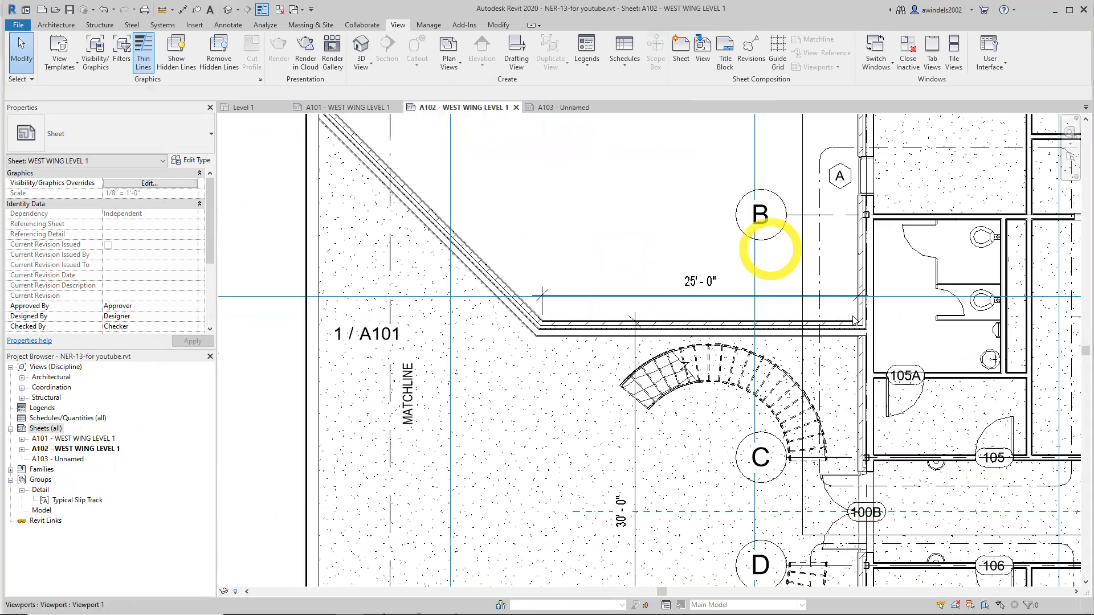
scroll(618, 276, down, 2)
middle_drag(866, 310, 479, 251)
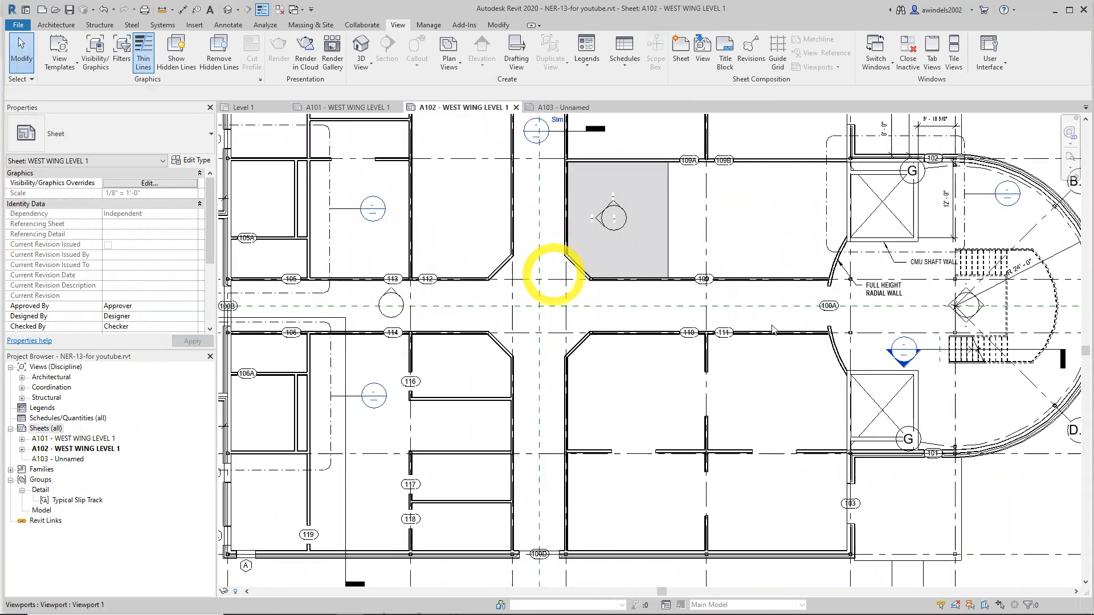
middle_drag(883, 359, 228, 163)
middle_drag(769, 308, 440, 178)
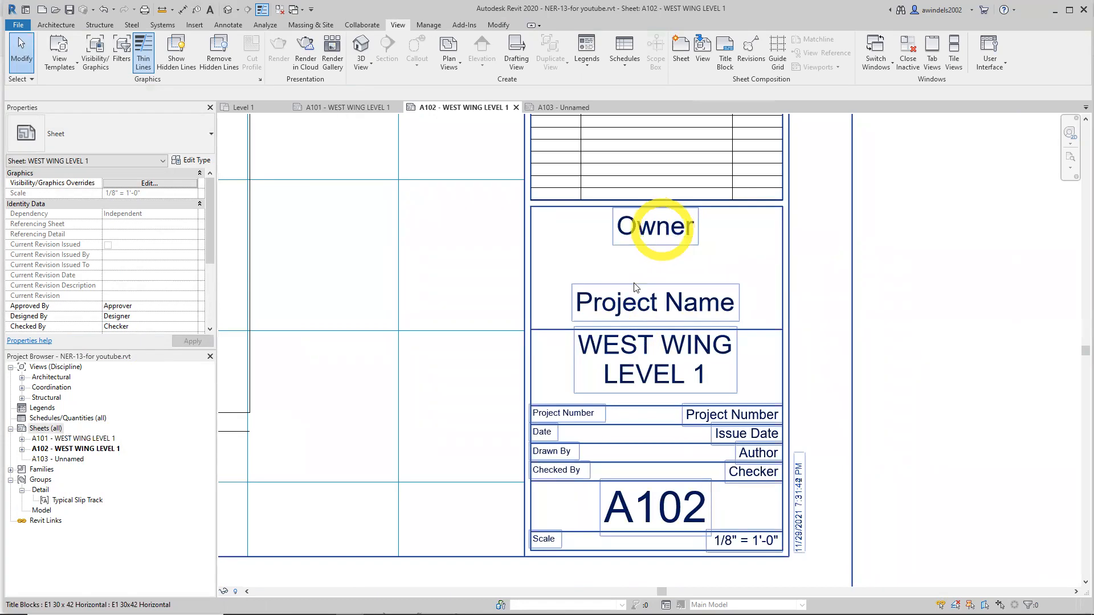
click(649, 302)
click(649, 303)
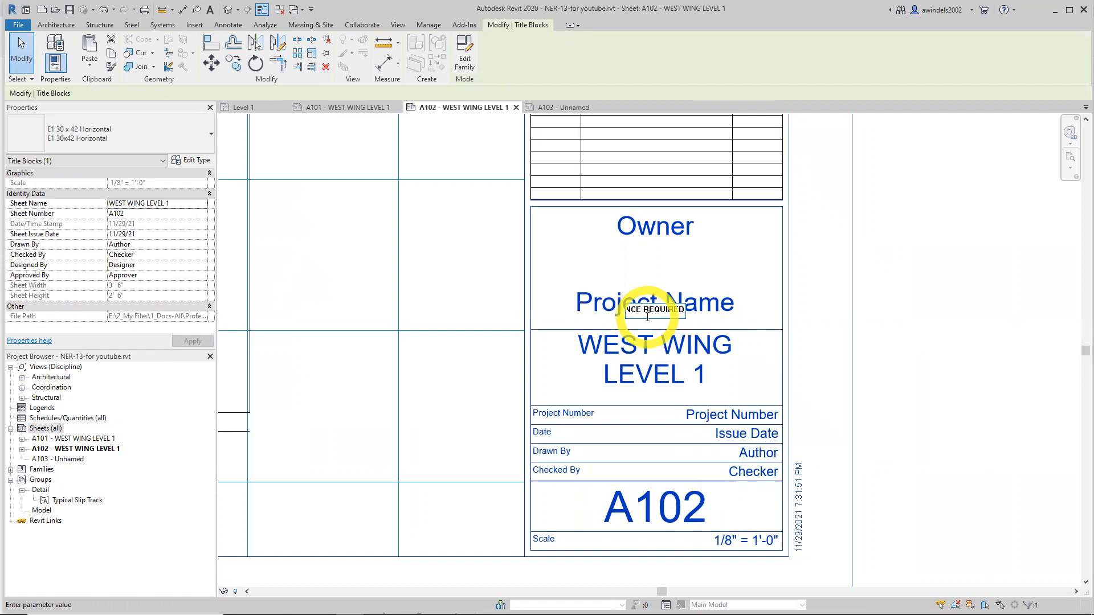
click(758, 322)
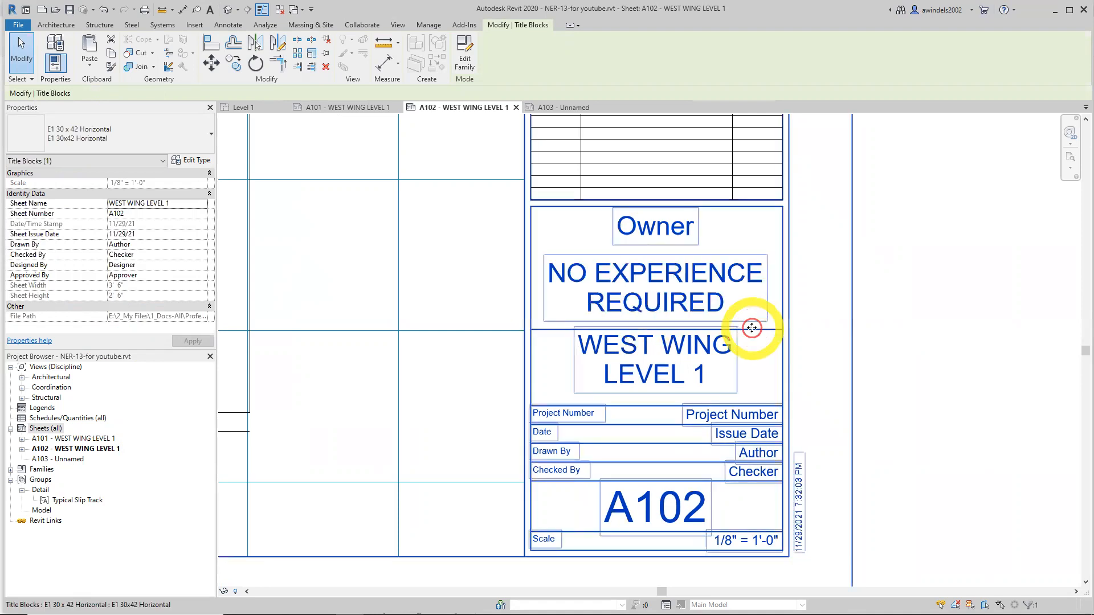
click(879, 366)
drag(490, 241, 789, 341)
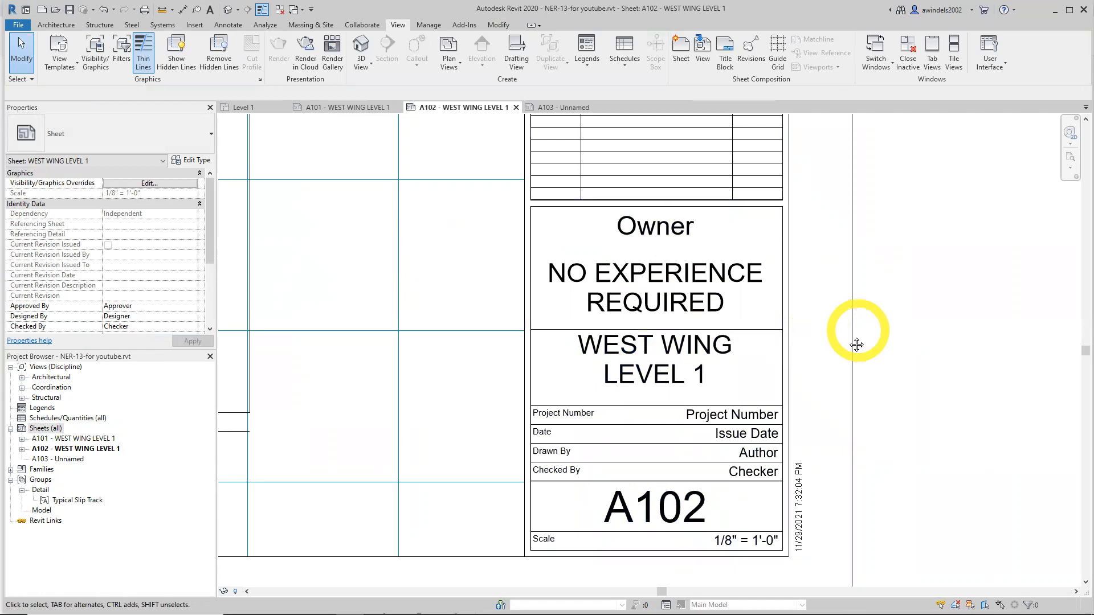
scroll(762, 366, down, 3)
click(761, 346)
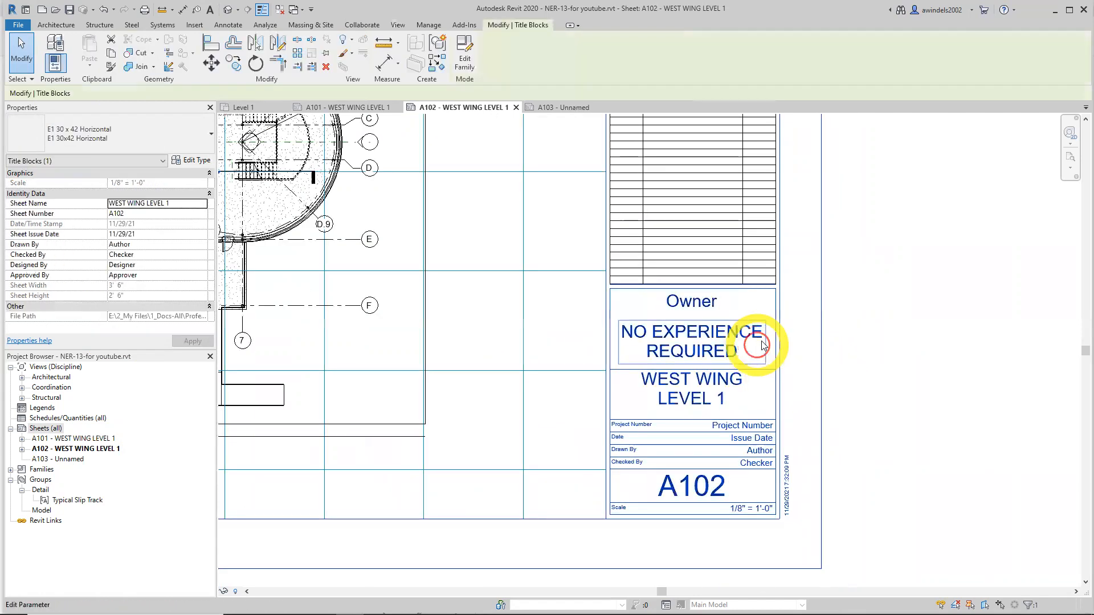
key(Escape)
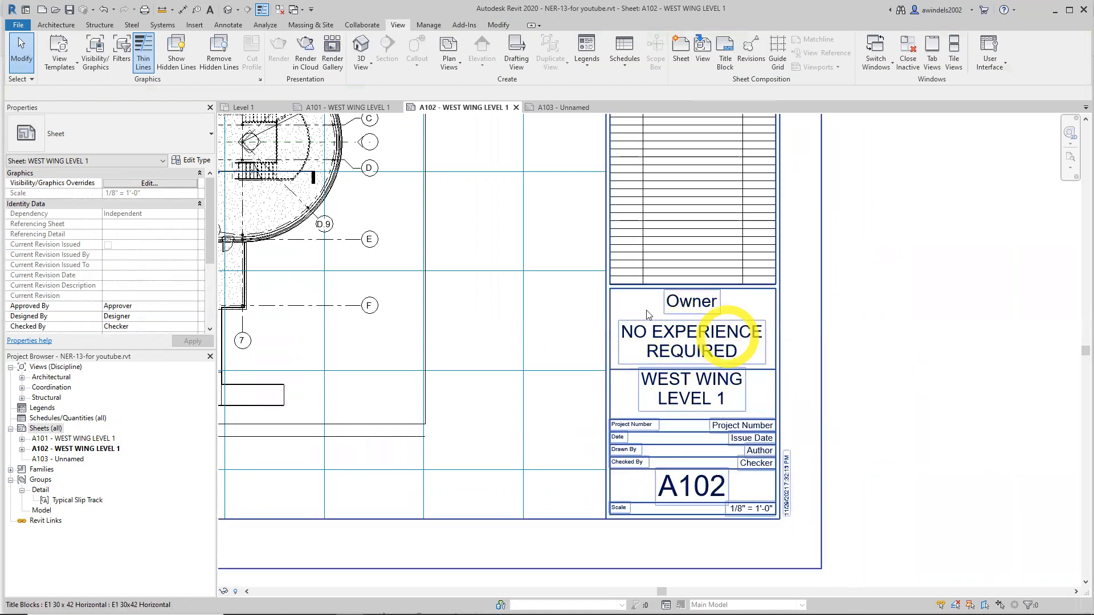
drag(588, 320, 803, 365)
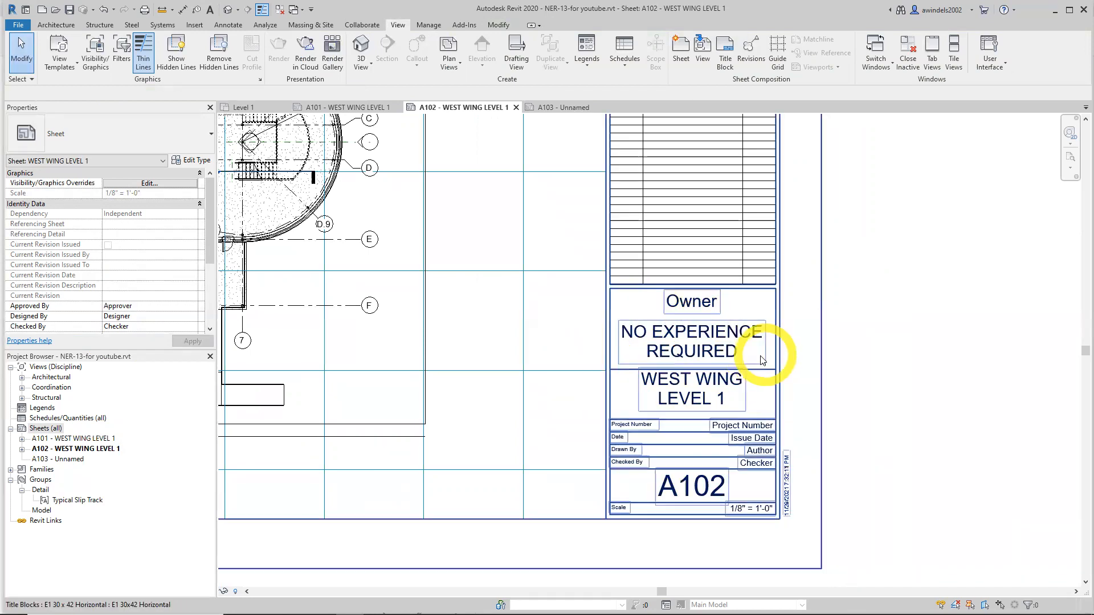
click(621, 356)
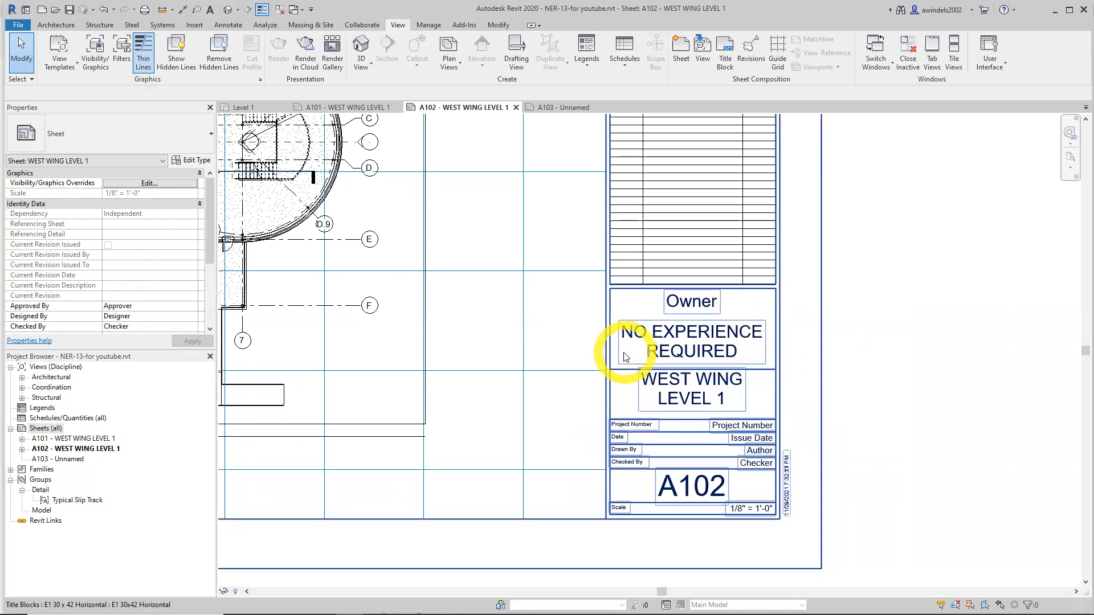
scroll(628, 355, down, 2)
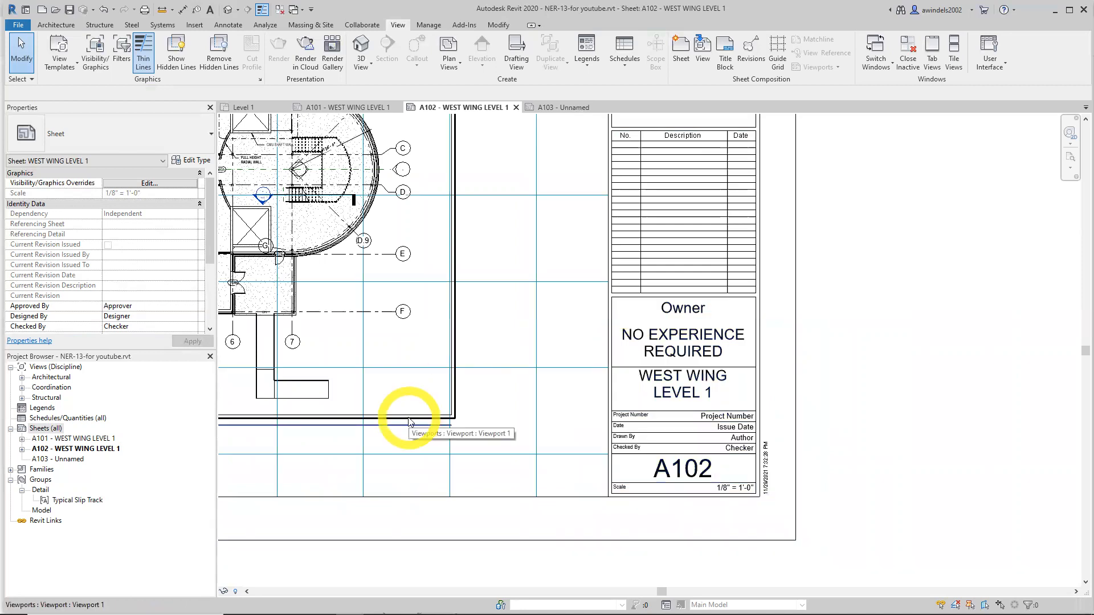
Rename sheet A102 to EAST WING LEVEL 1, keeping its sheet number
right_click(69, 449)
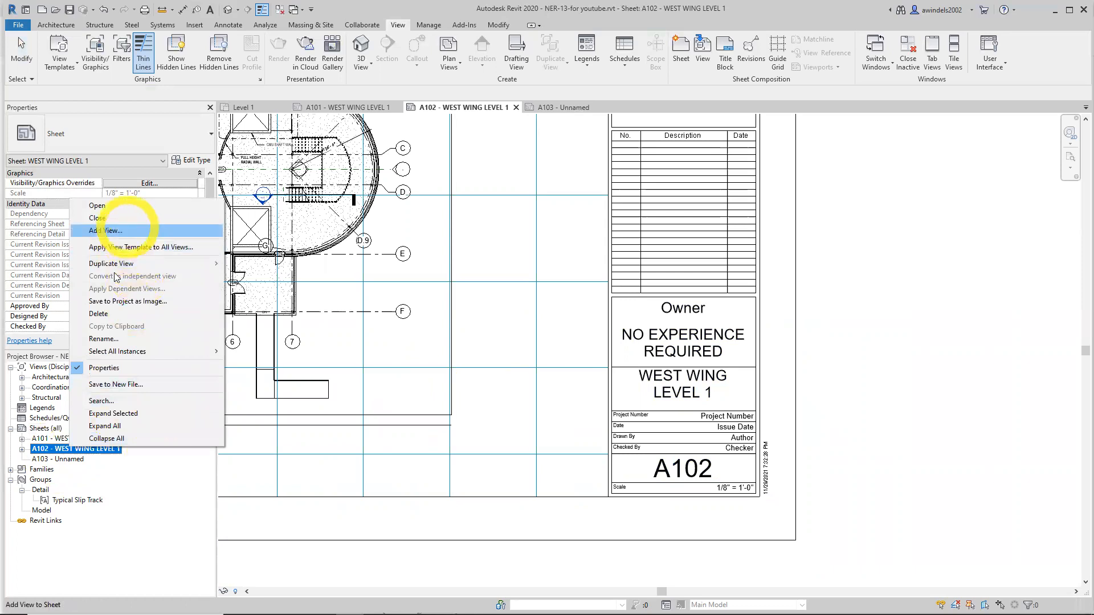
click(117, 339)
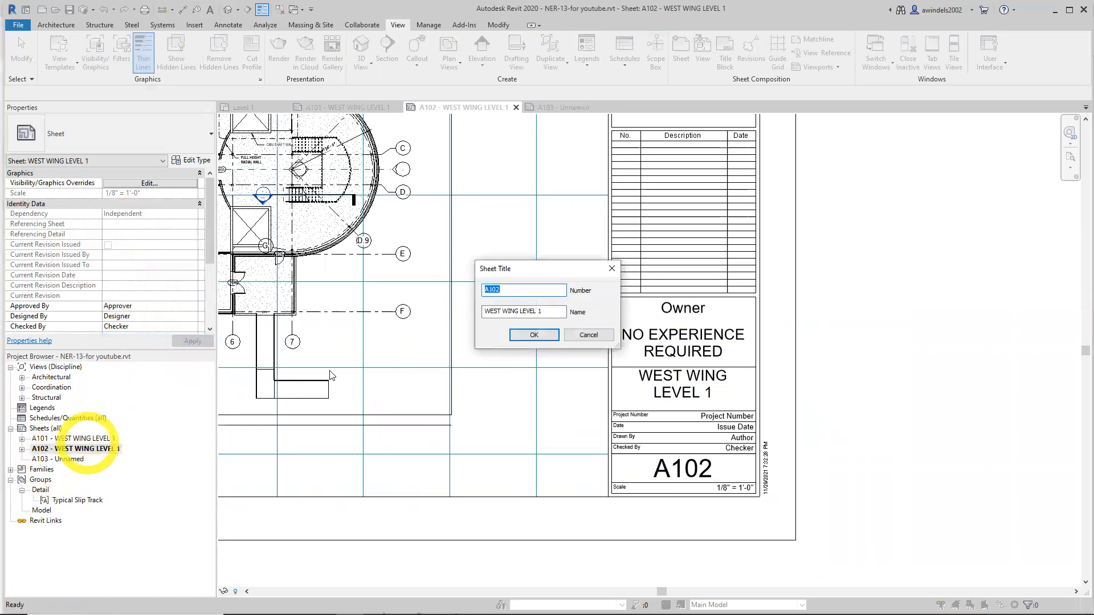
double_click(493, 311)
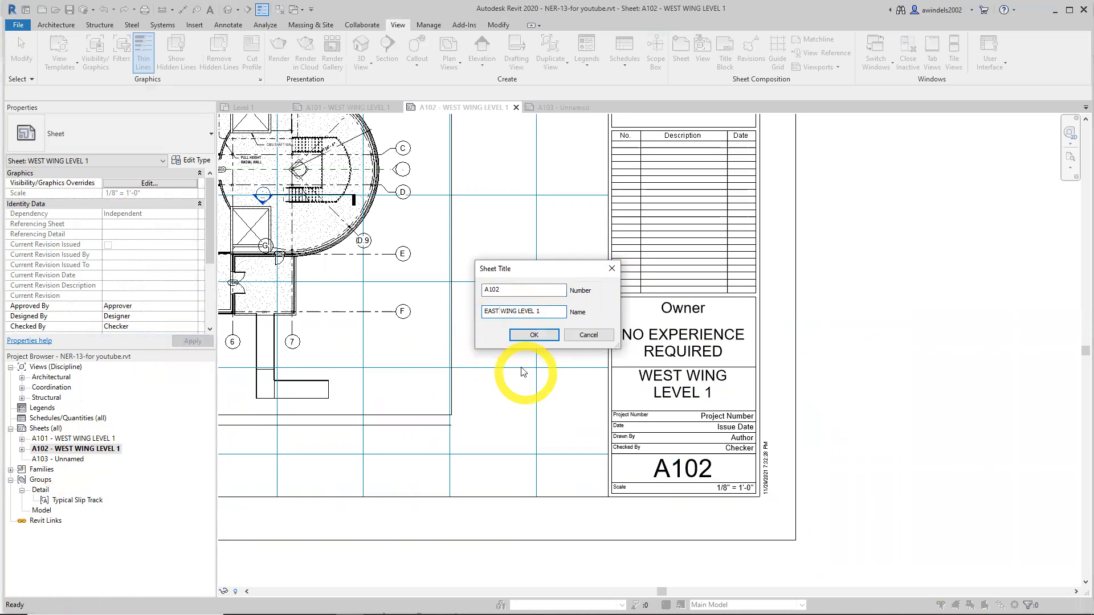
text(EAST)
click(534, 334)
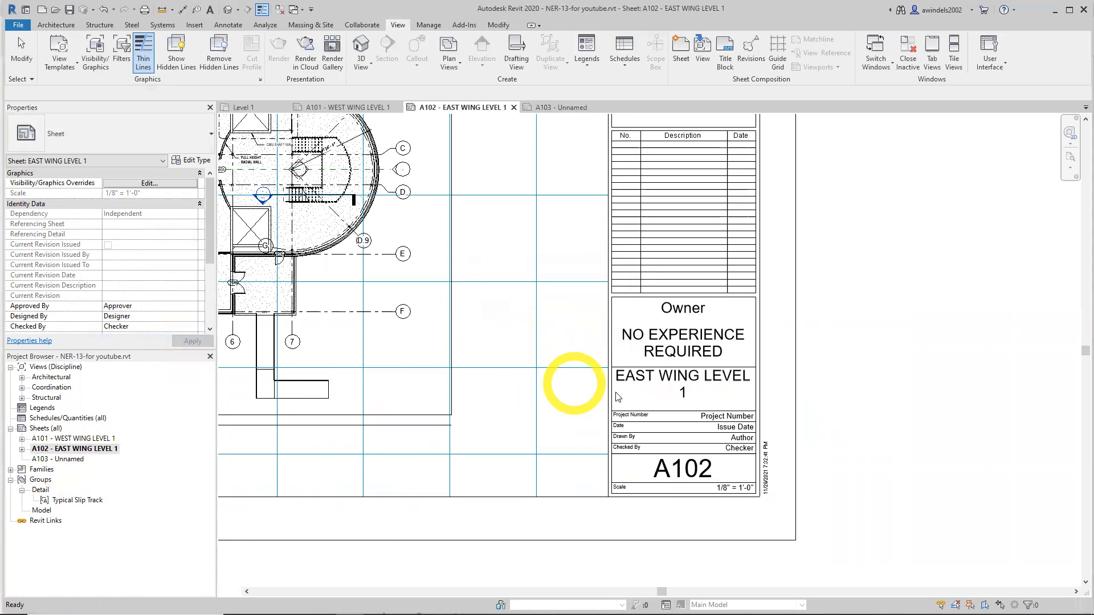
Renumber and rename the unnamed sheet A103 as A201, ENLARGED PLANS, and apply the guide grid to it
scroll(712, 433, down, 3)
middle_drag(735, 427, 853, 466)
middle_drag(774, 448, 796, 477)
middle_drag(748, 396, 773, 428)
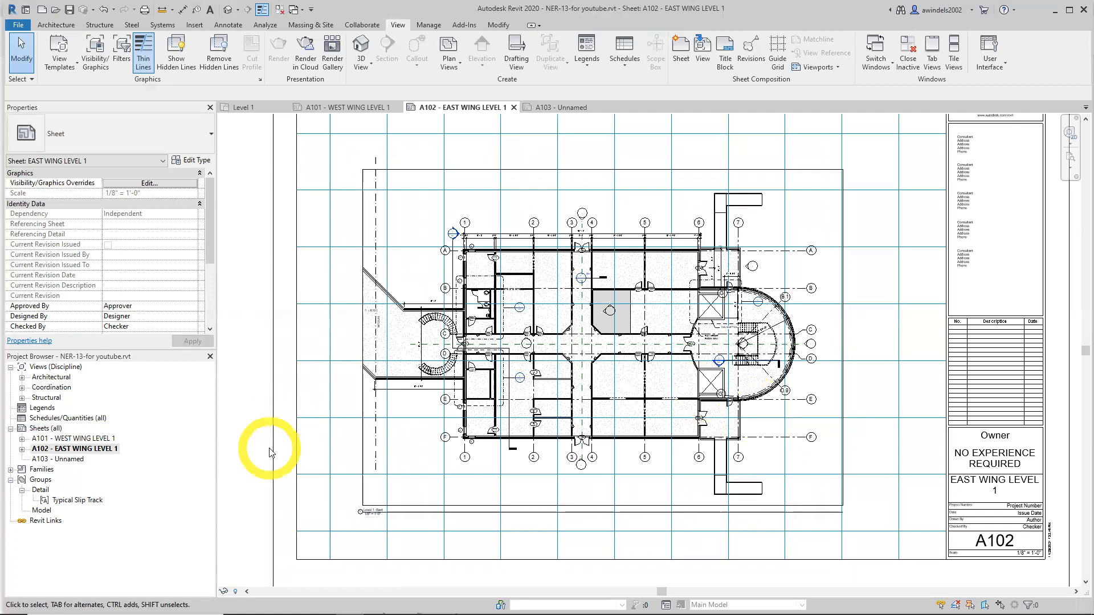
click(70, 459)
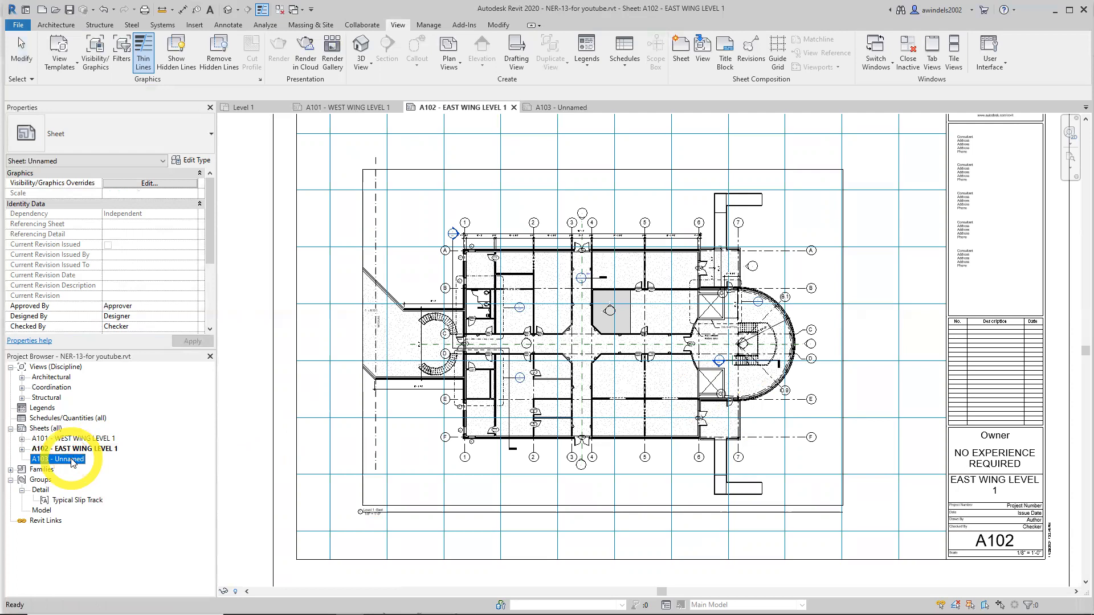
double_click(71, 459)
right_click(72, 461)
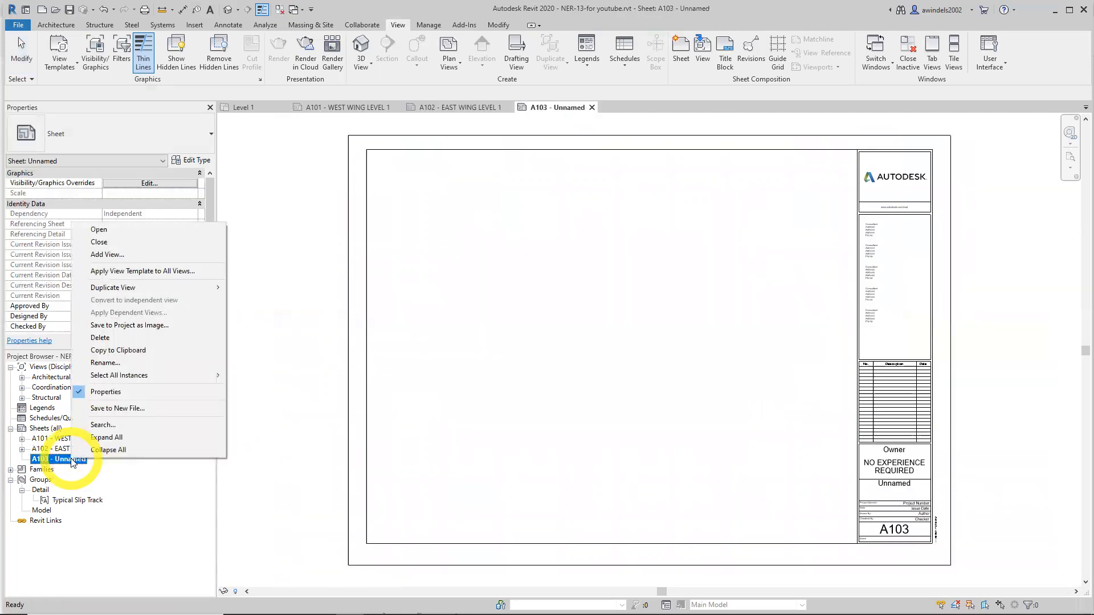
click(145, 361)
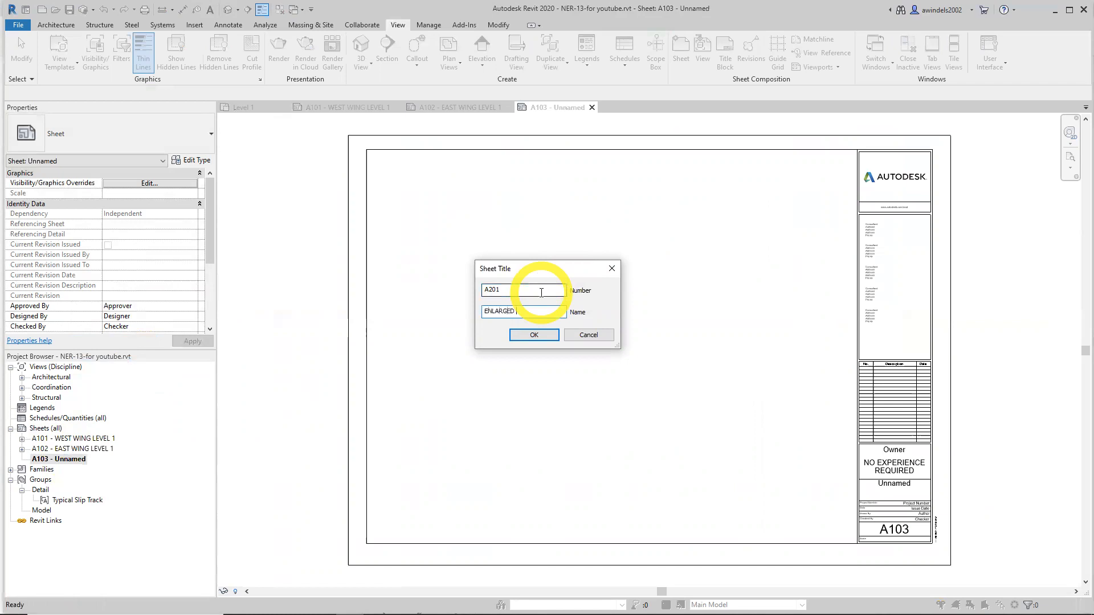
click(534, 335)
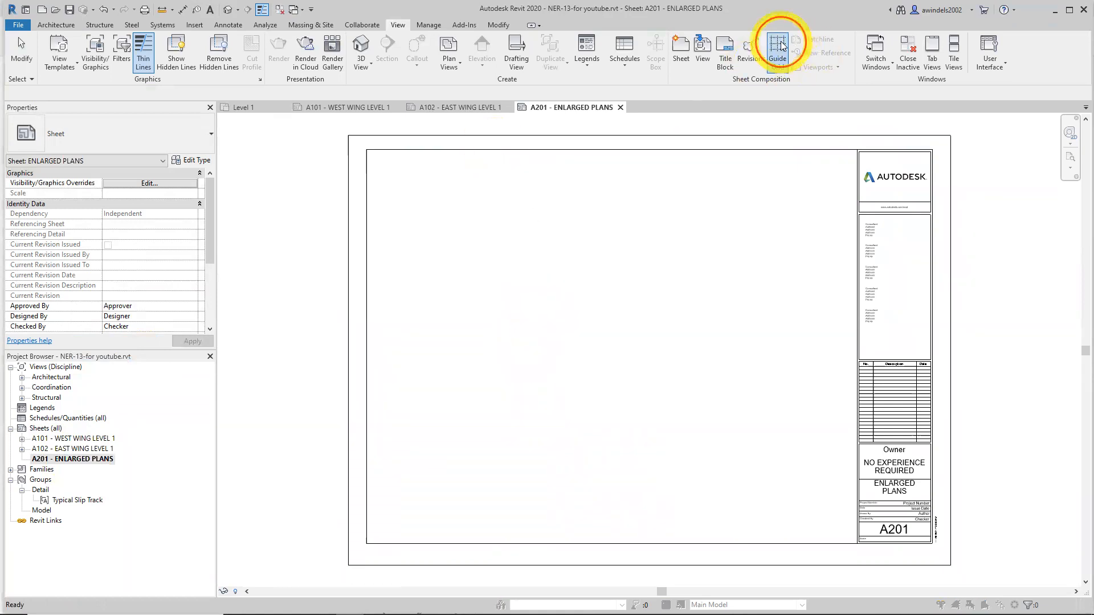
click(778, 49)
click(519, 361)
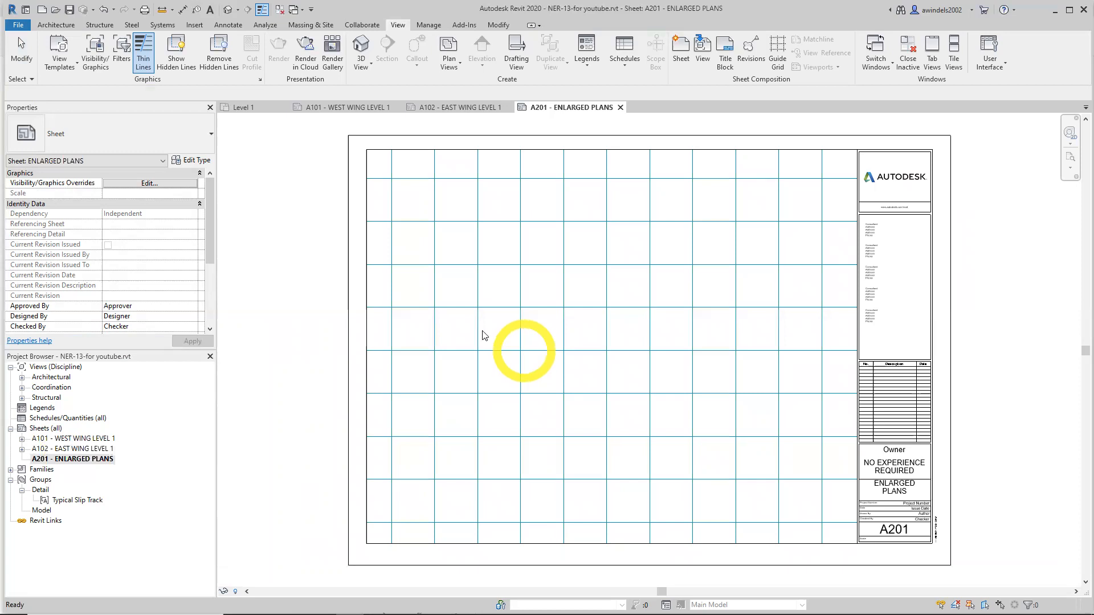
Place the TYPICAL ELEVATOR SHAFT floor plan in the lower-left corner of sheet A201
click(22, 377)
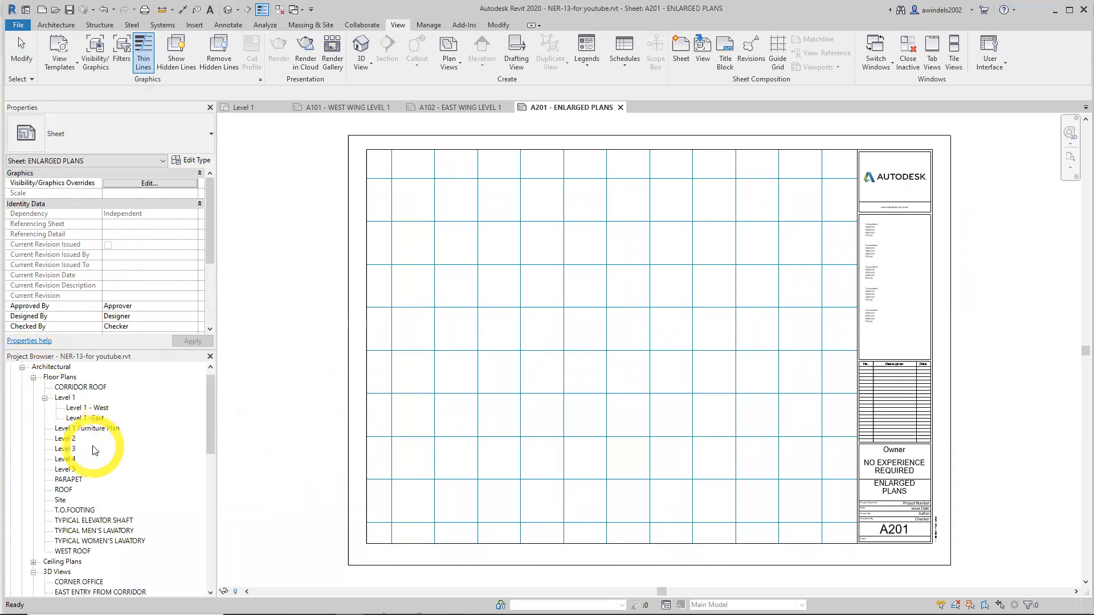
click(45, 398)
click(109, 501)
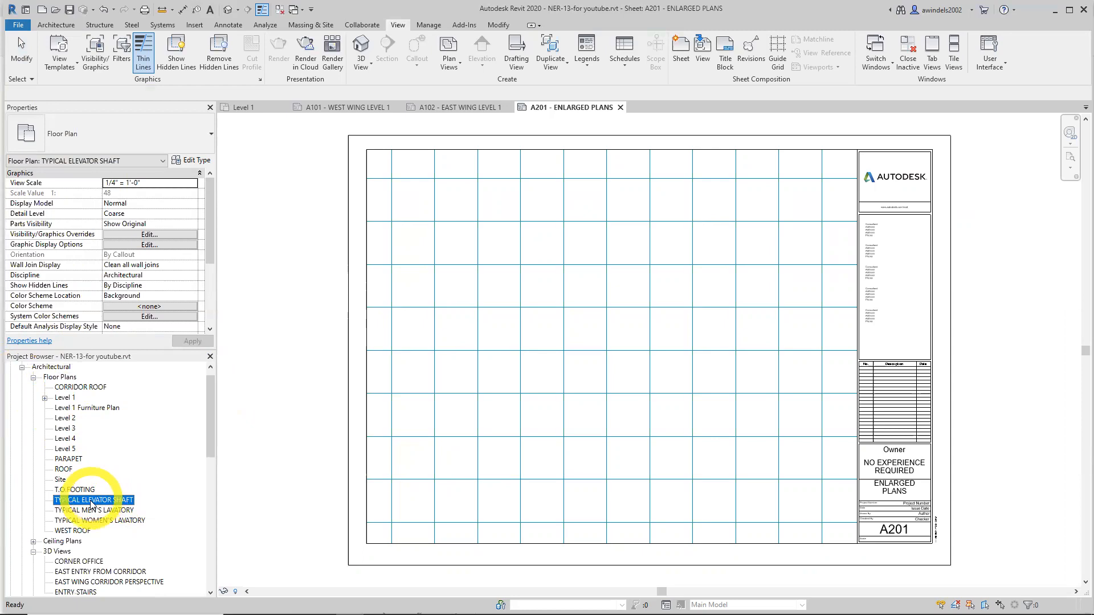
drag(98, 501, 509, 471)
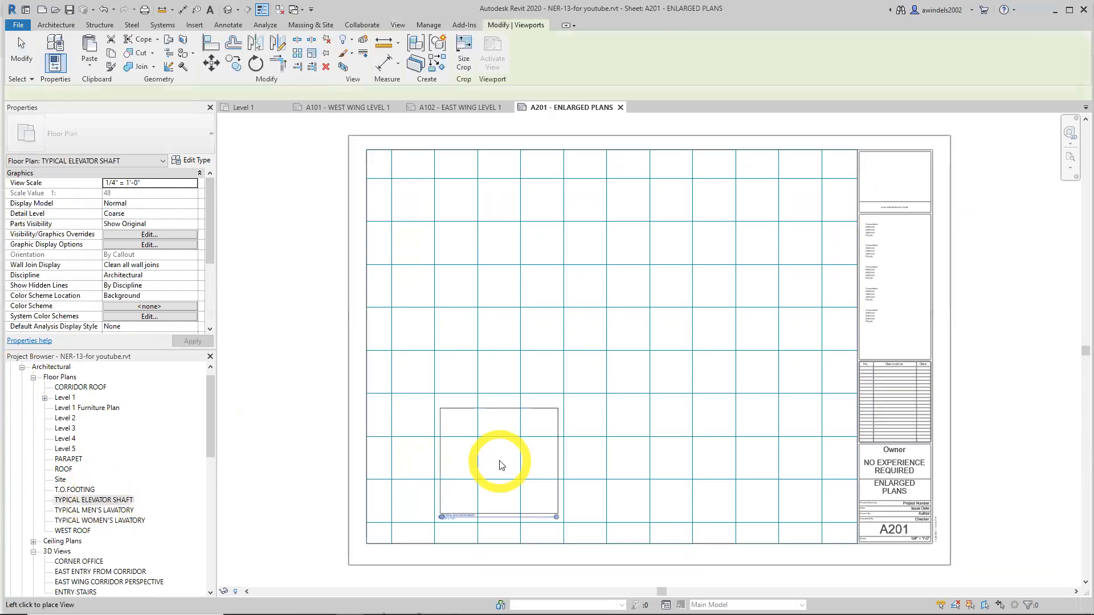
click(500, 463)
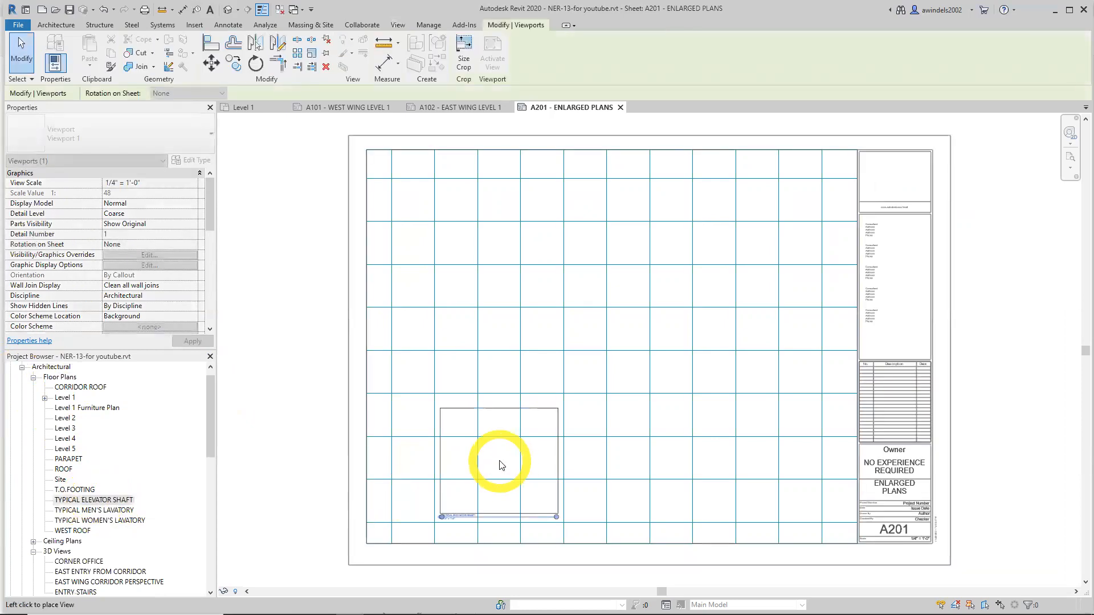
click(462, 477)
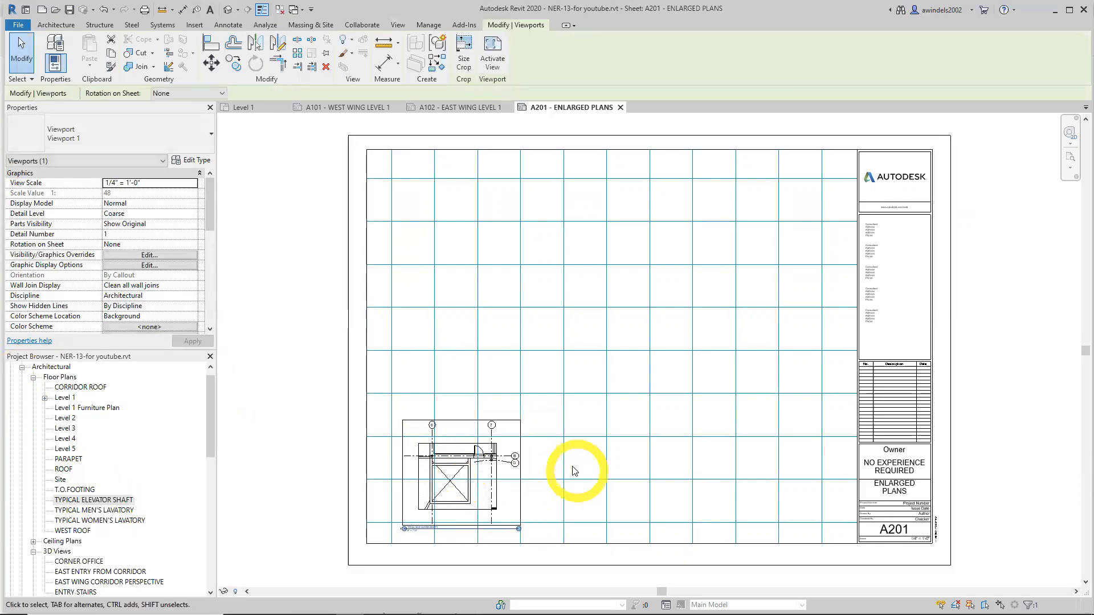
Place the TYPICAL MEN'S LAVATORY and TYPICAL WOMEN'S LAVATORY plans right of the elevator shaft plan, with their view titles aligned
drag(112, 509, 642, 490)
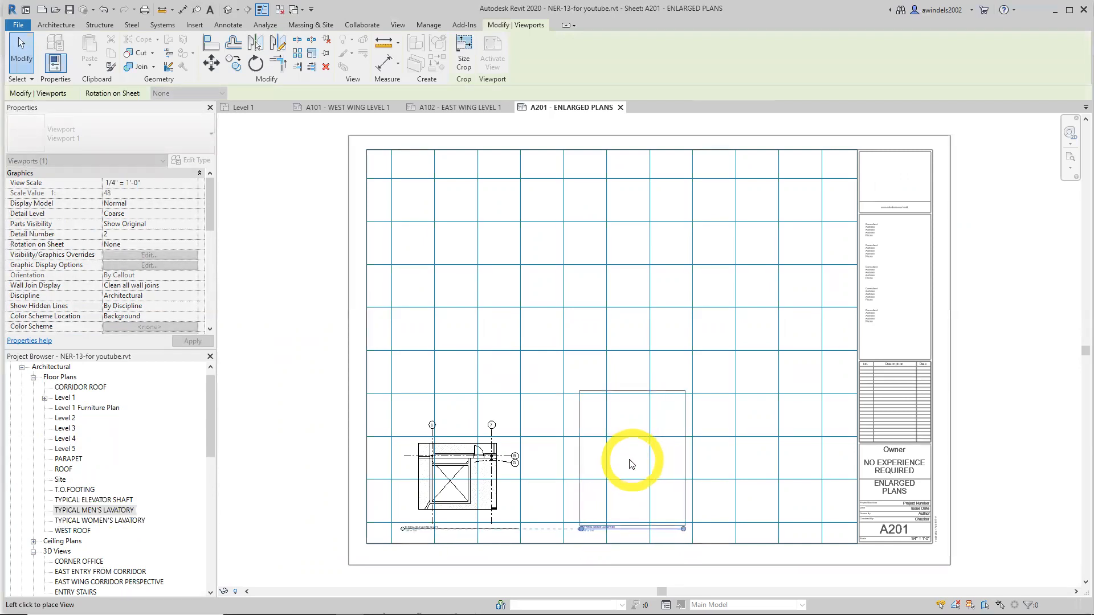
click(629, 462)
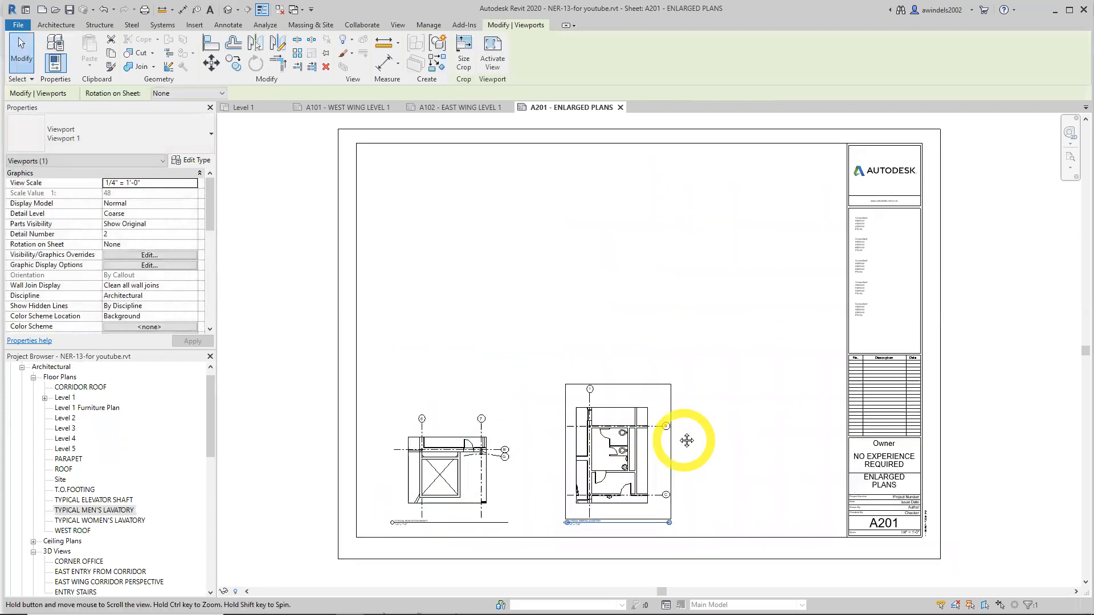
click(115, 521)
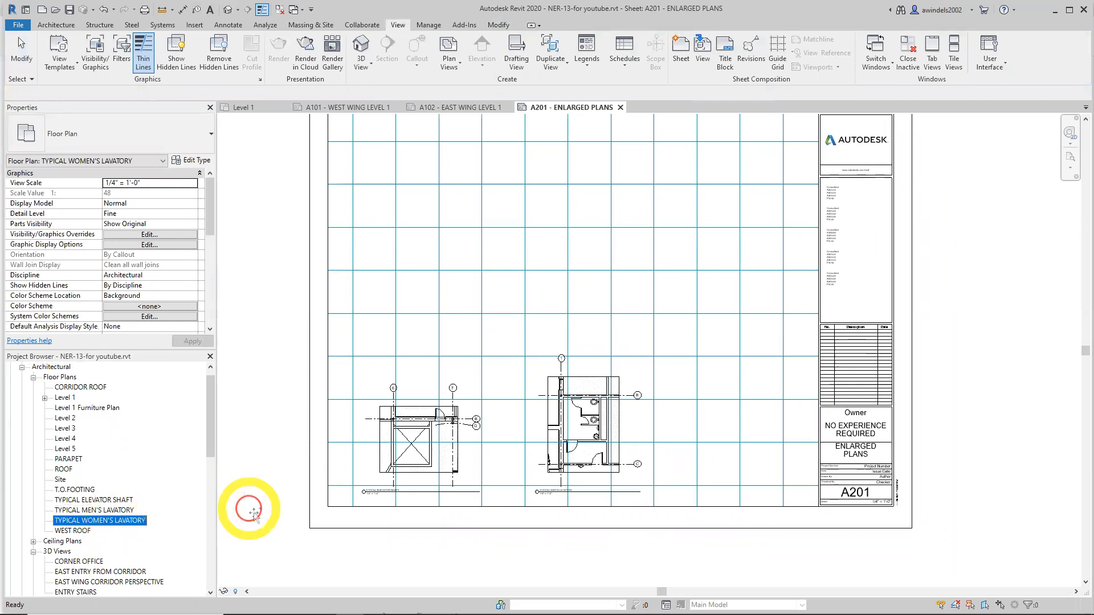
drag(739, 439, 720, 440)
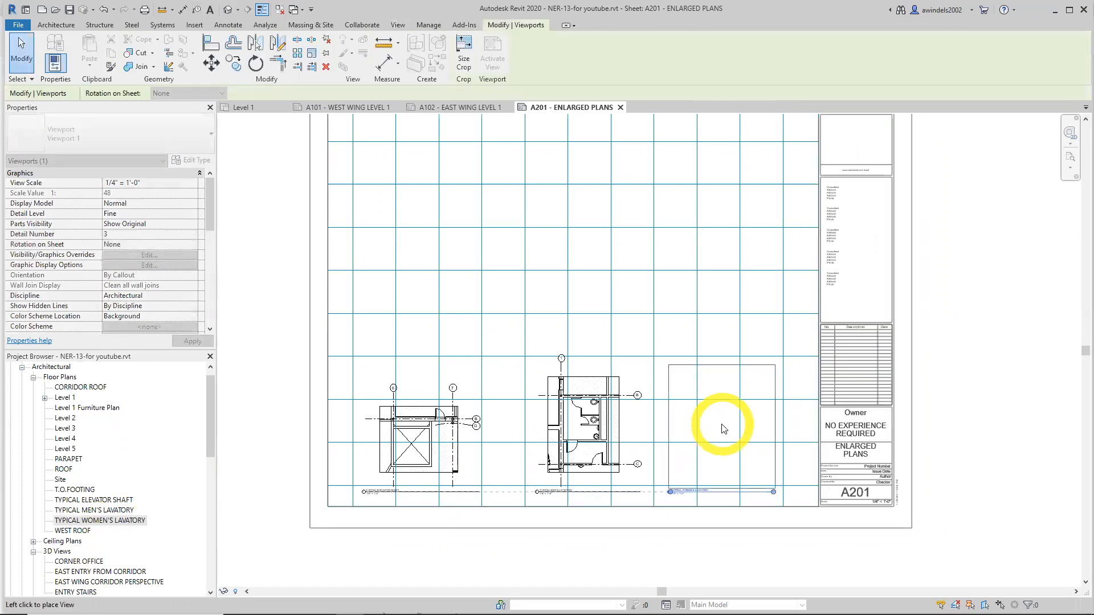
click(725, 428)
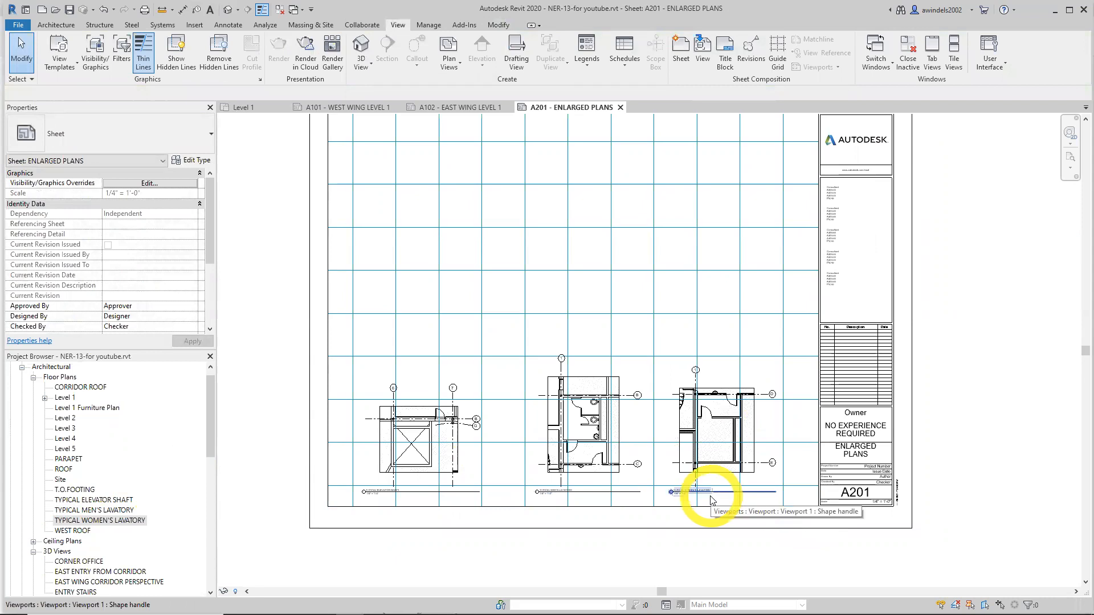
middle_drag(710, 500, 719, 551)
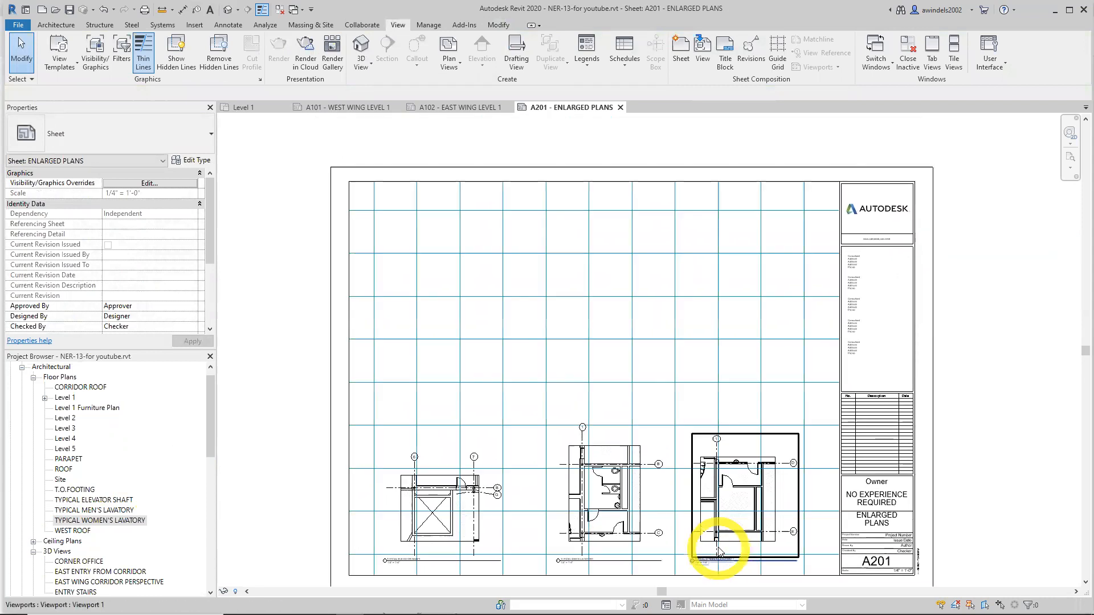
middle_drag(660, 504, 577, 434)
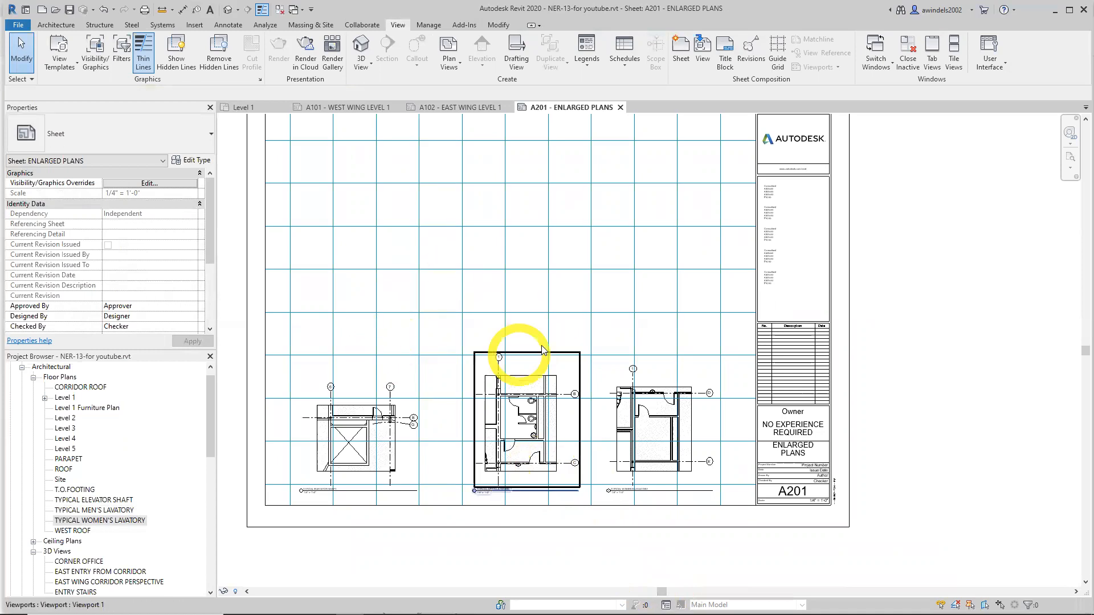
middle_drag(544, 346, 540, 411)
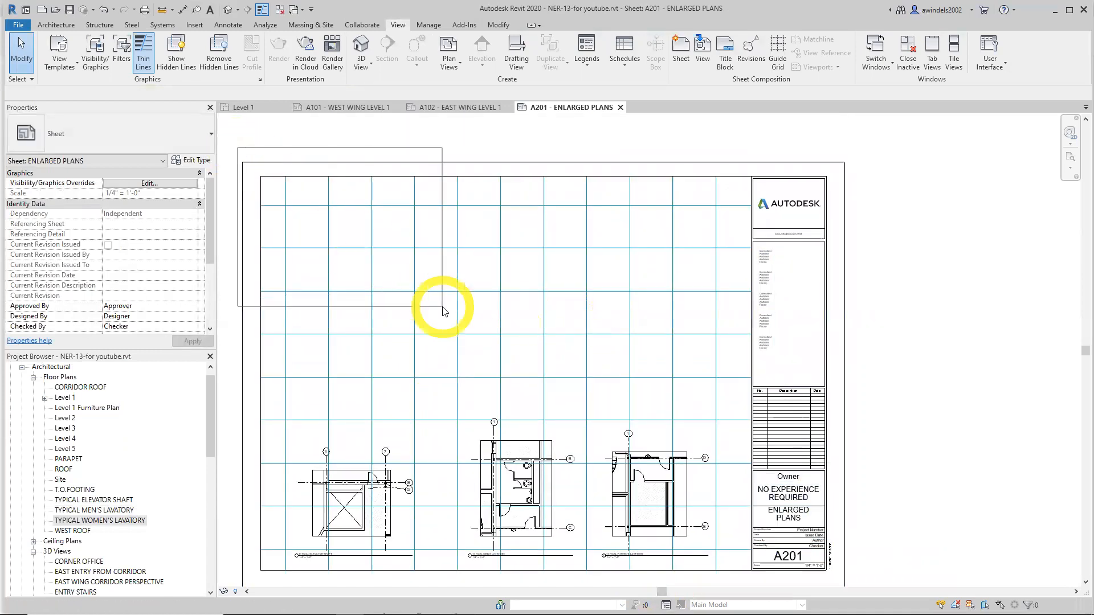
drag(277, 200, 336, 267)
click(392, 460)
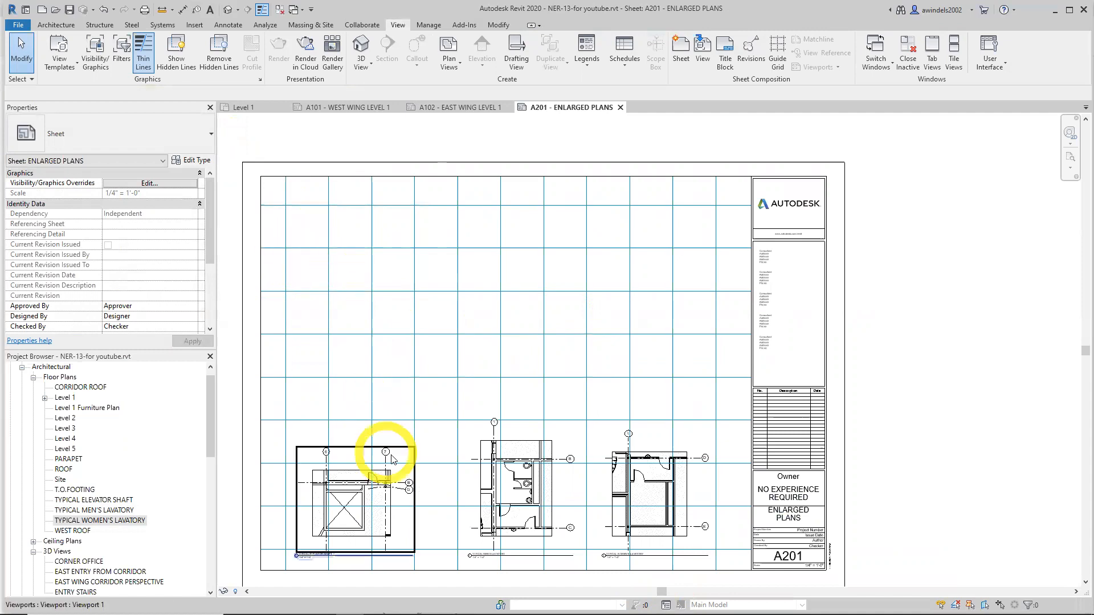
Try to move the TYPICAL MEN'S LAVATORY viewport closer to the elevator shaft plan, along the aligned view titles
middle_drag(534, 413, 555, 346)
scroll(320, 498, up, 3)
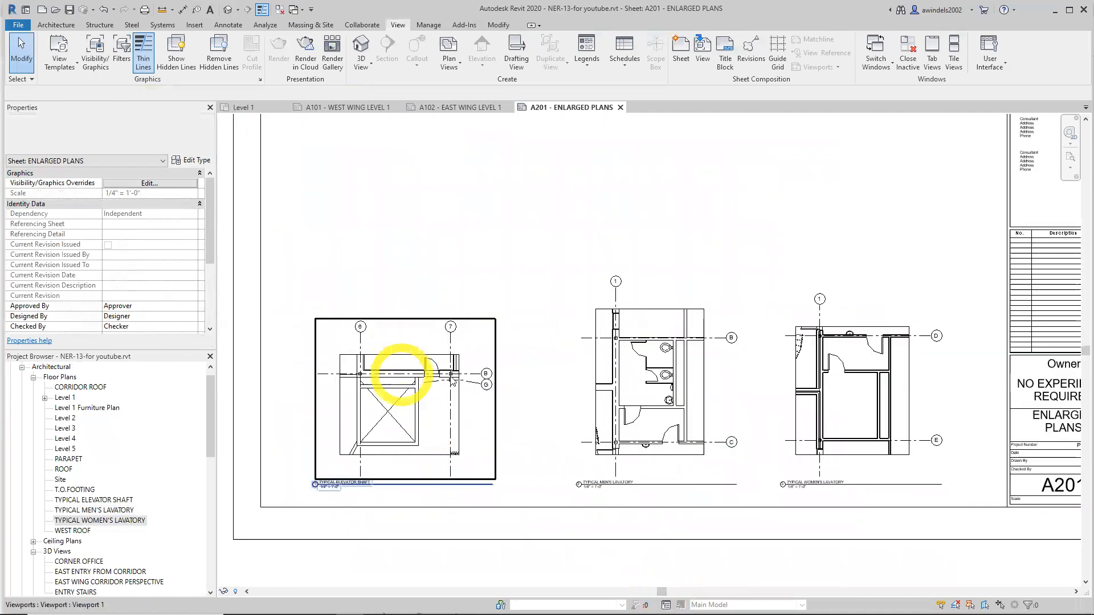
scroll(399, 365, up, 2)
click(653, 520)
drag(651, 520, 598, 525)
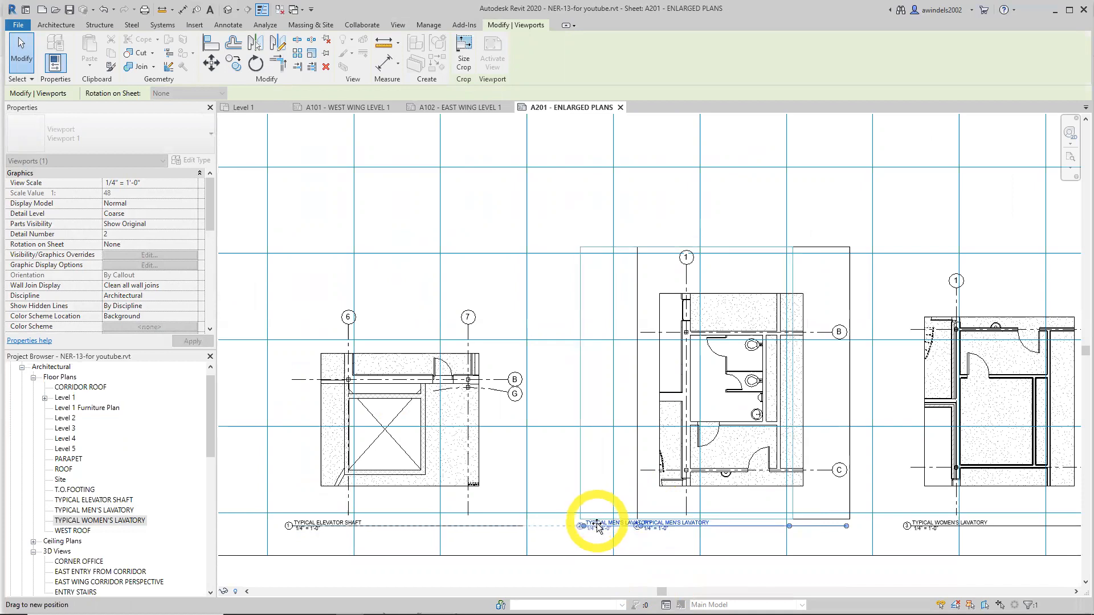
key(Escape)
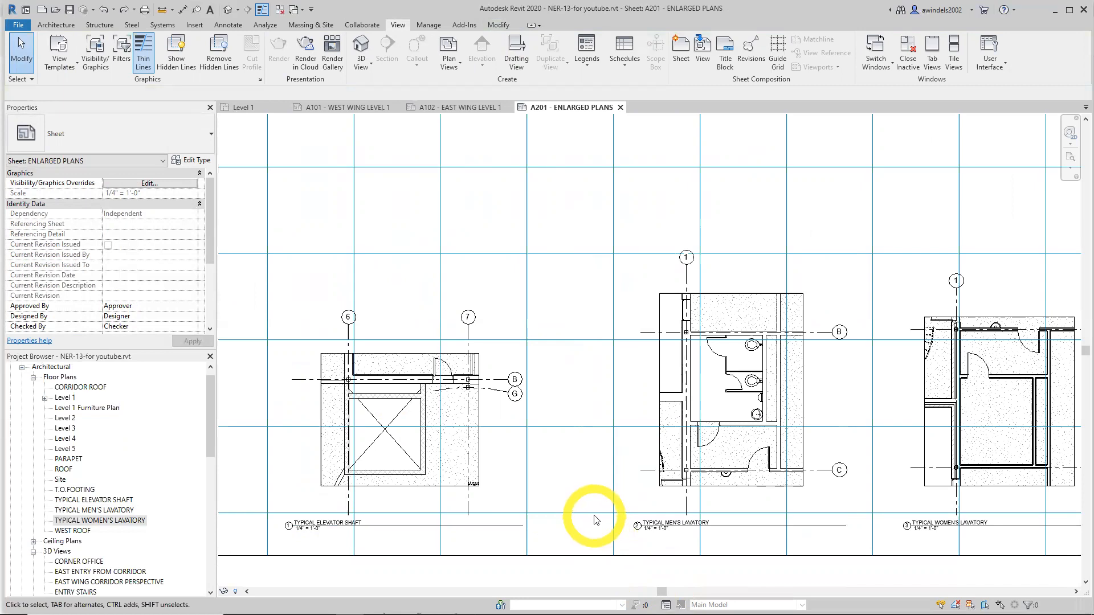
Open the TYPICAL MEN'S LAVATORY floor plan to view it, collapse the Floor Plans list and close the plan
scroll(874, 460, down, 2)
scroll(908, 464, up, 5)
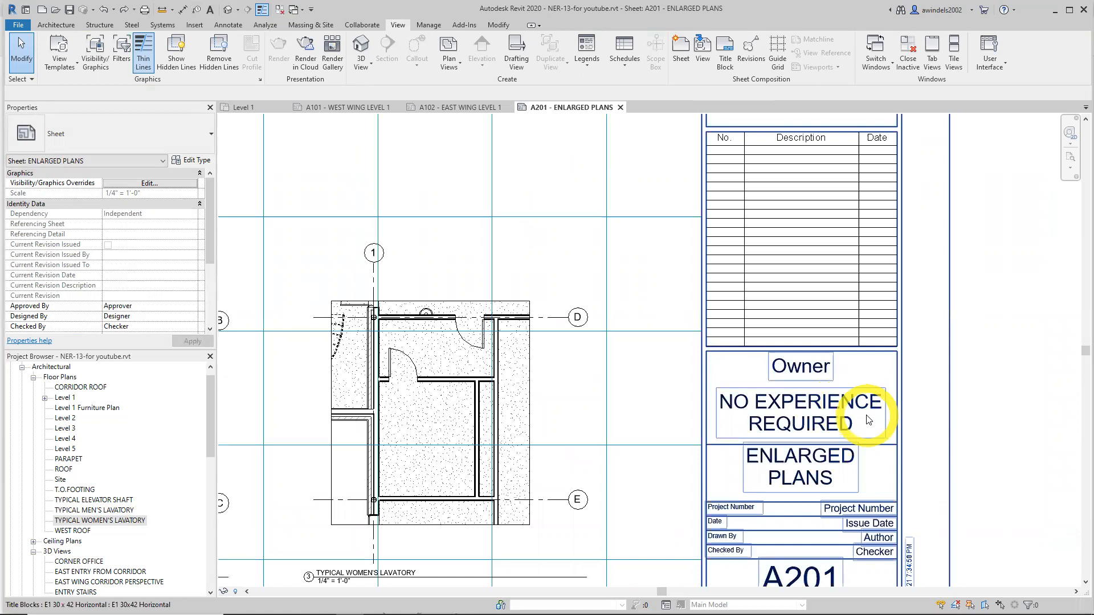
double_click(123, 509)
scroll(626, 339, down, 4)
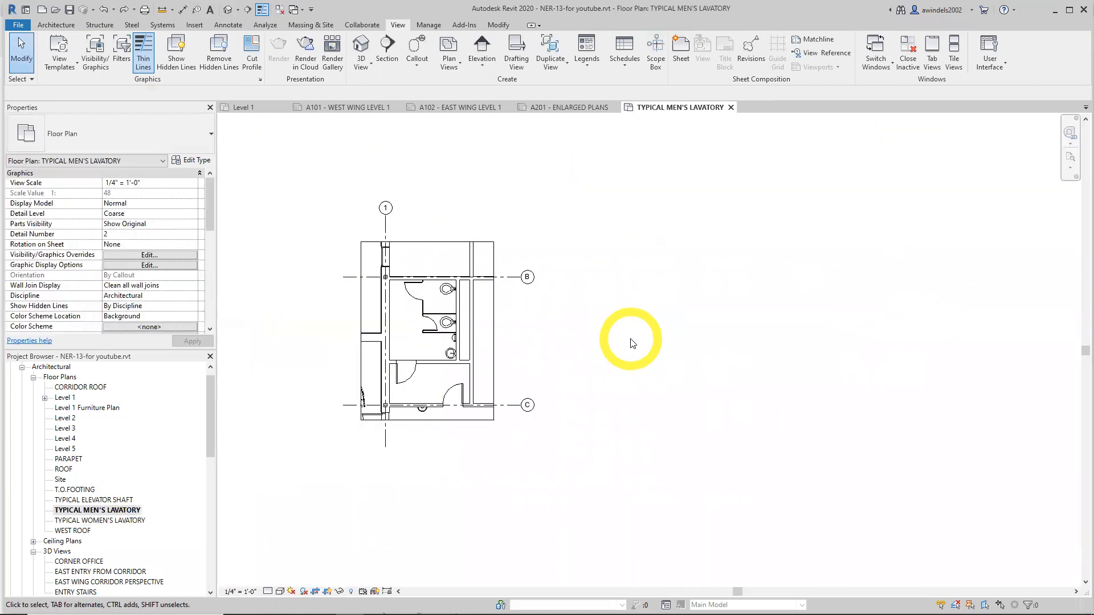
click(33, 377)
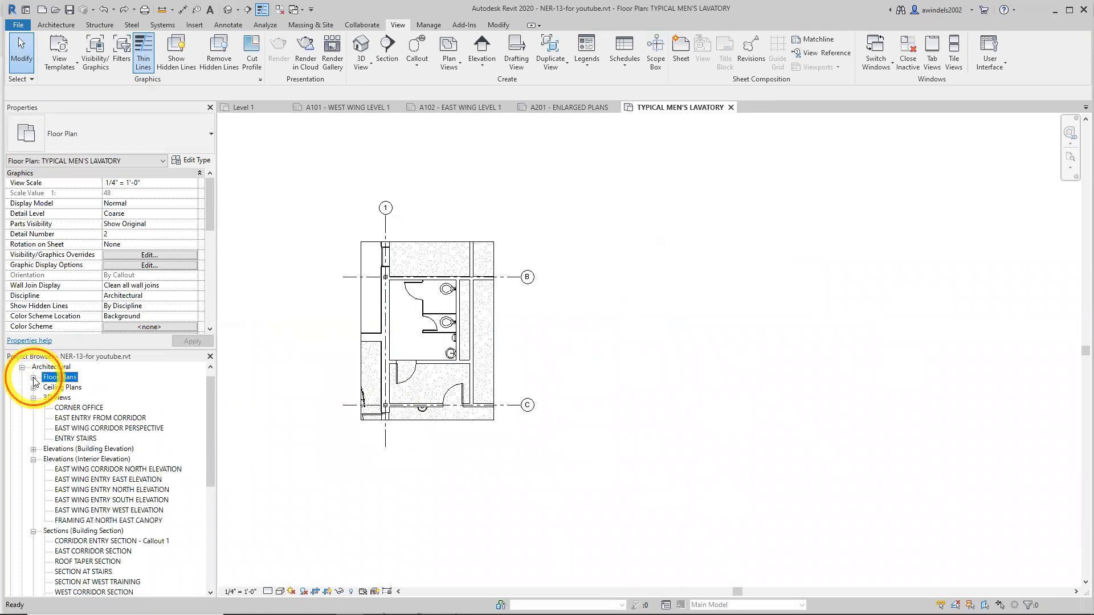
click(730, 107)
Check the titleblock text on sheet A102 and return to sheet A201
click(470, 106)
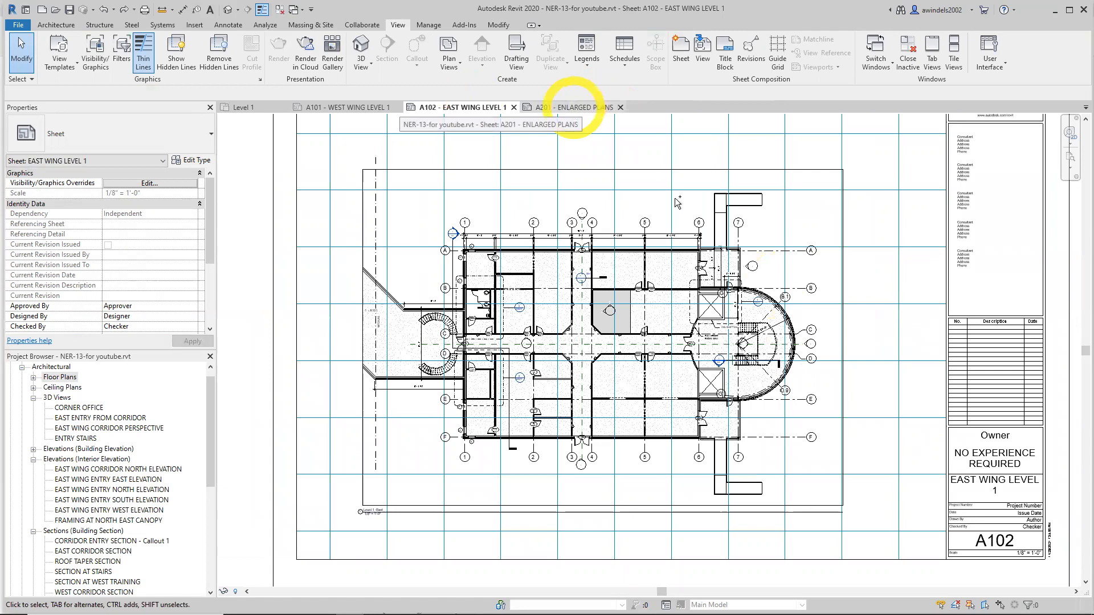
scroll(948, 459, up, 5)
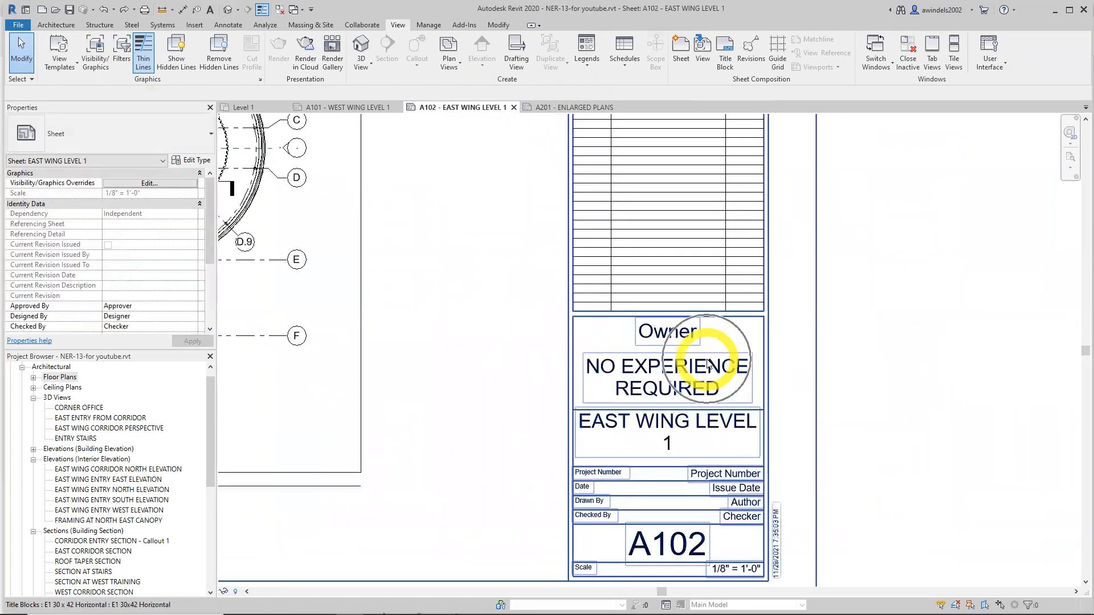
scroll(708, 366, down, 3)
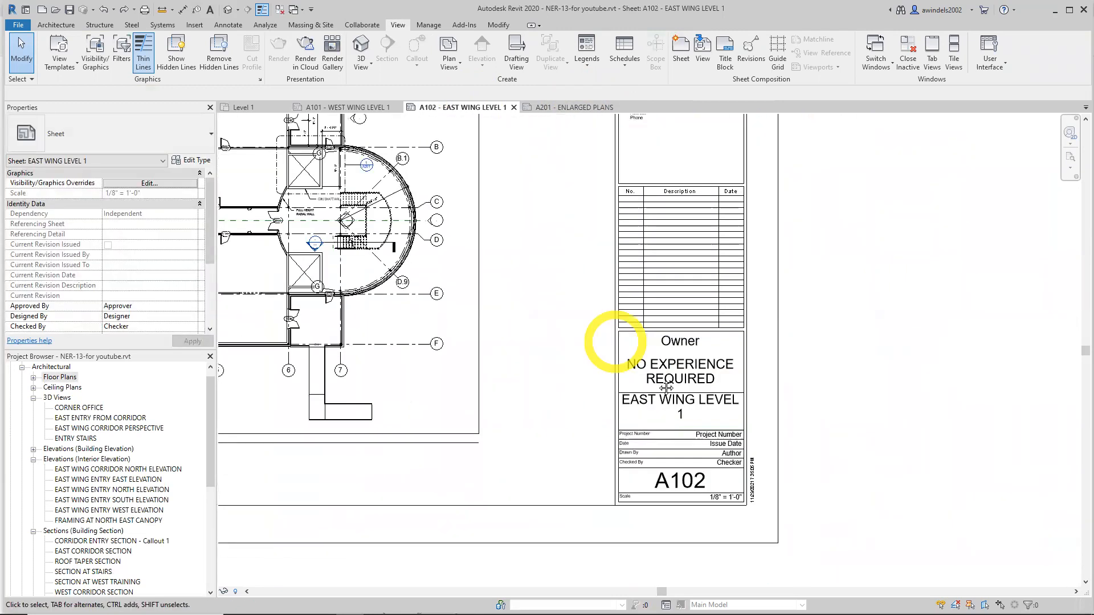
scroll(666, 388, down, 3)
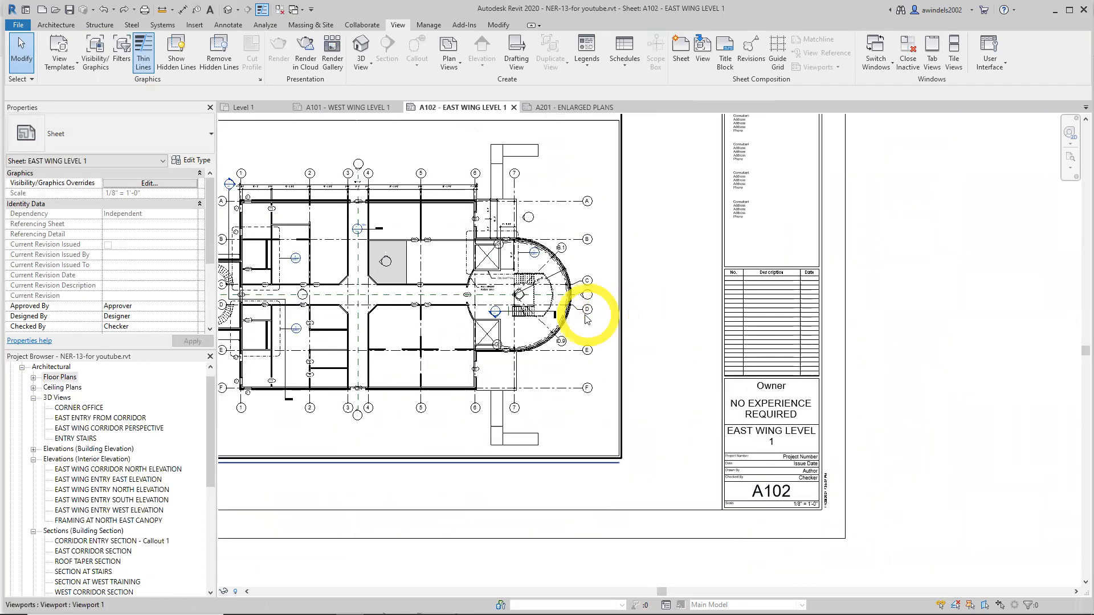
click(561, 108)
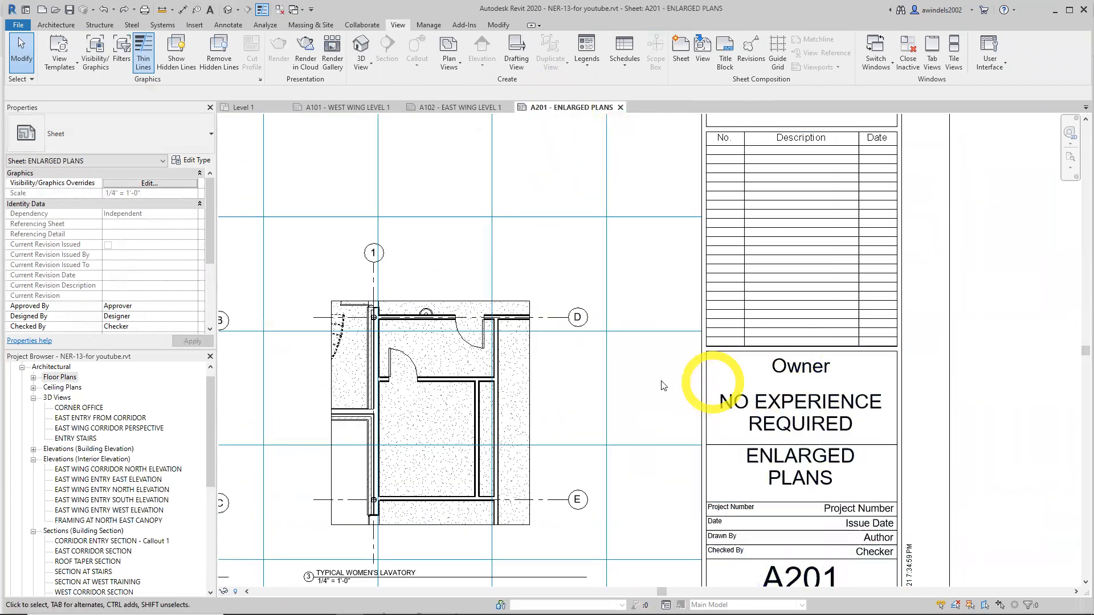
Create a new sheet using the E1 30 x 42 Horizontal titleblock
scroll(661, 378, down, 3)
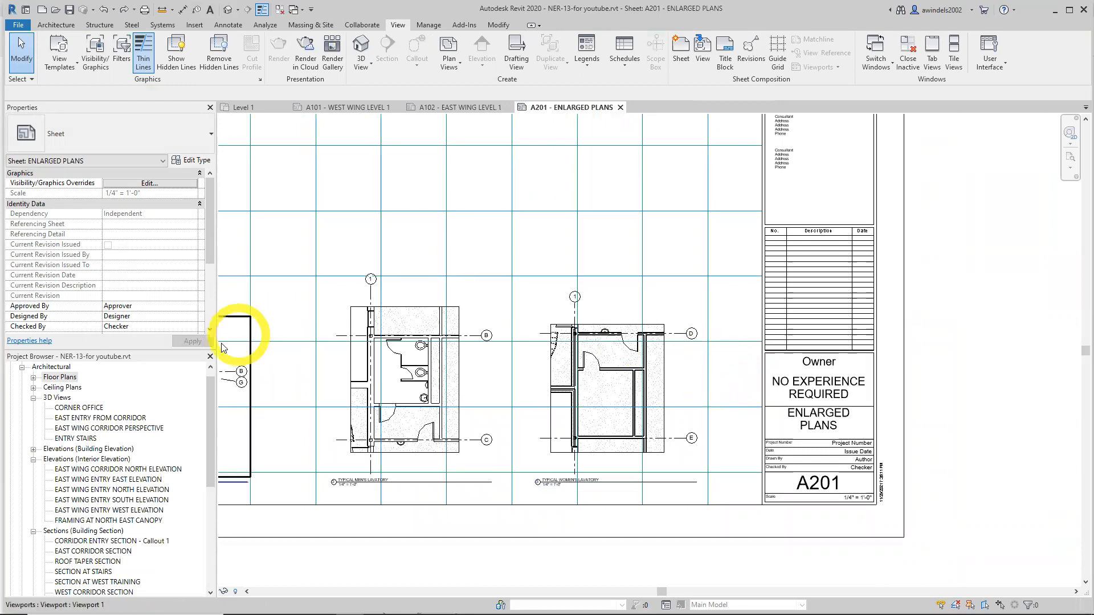
click(21, 367)
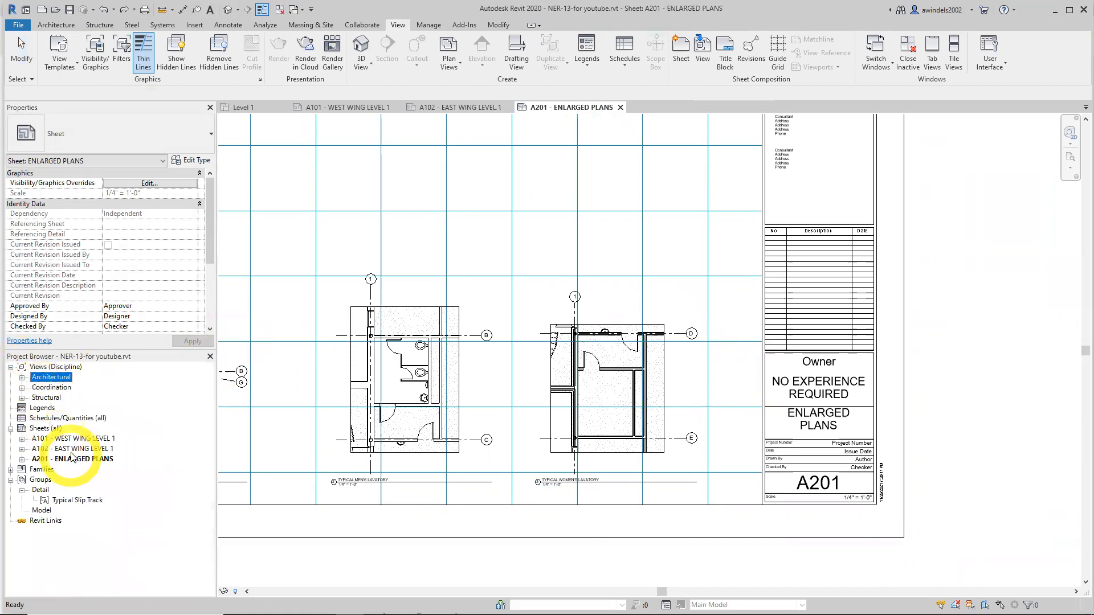
right_click(46, 429)
click(124, 434)
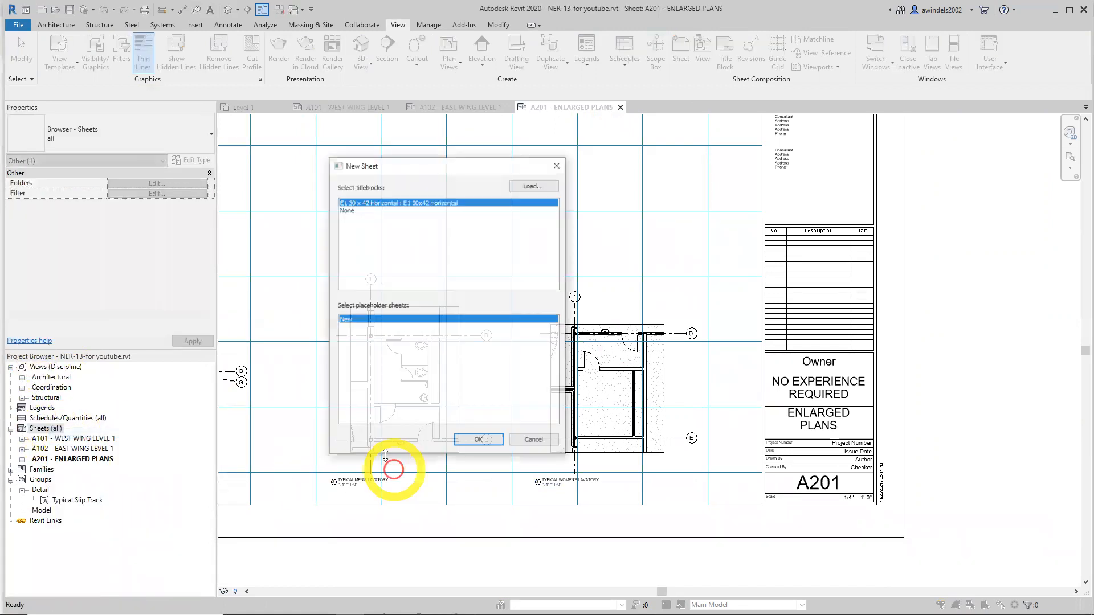
click(485, 443)
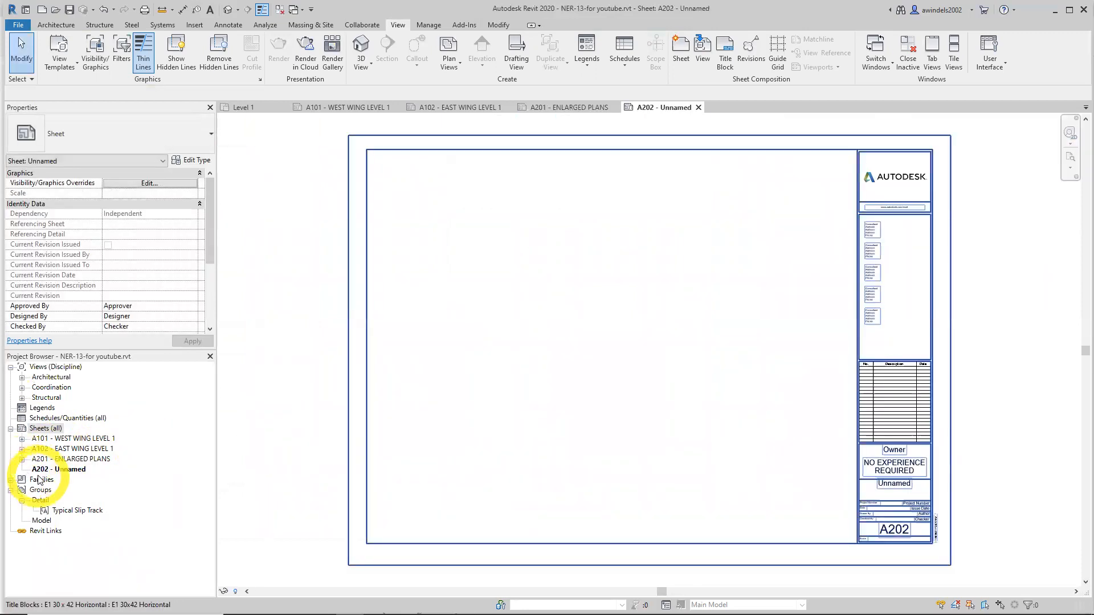
Renumber the new unnamed sheet as A301 and name it BUILDING SECTIONS
right_click(60, 469)
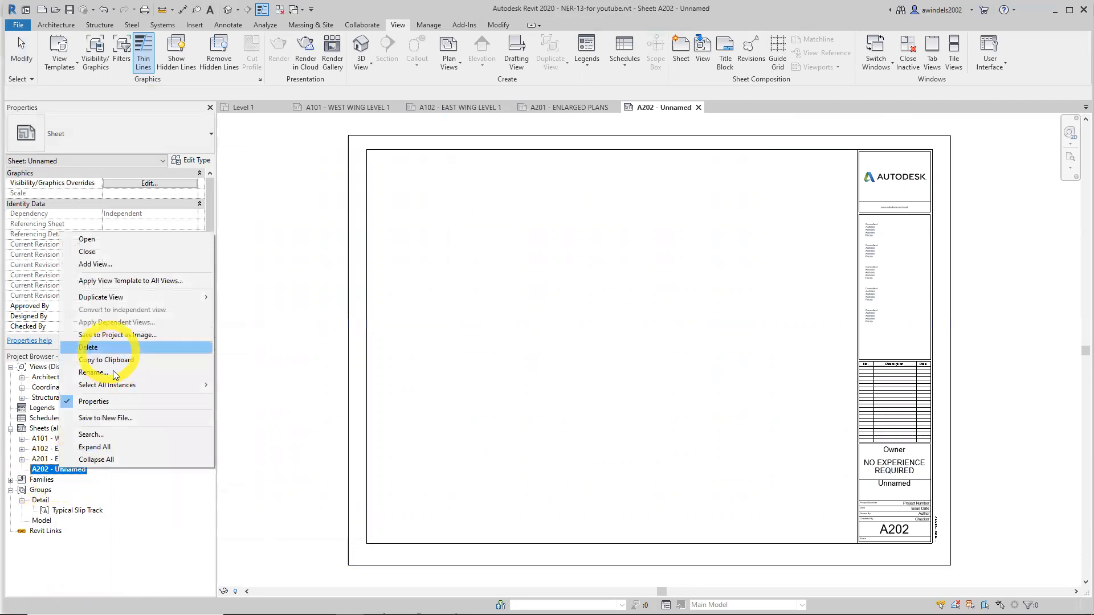
click(94, 372)
click(525, 290)
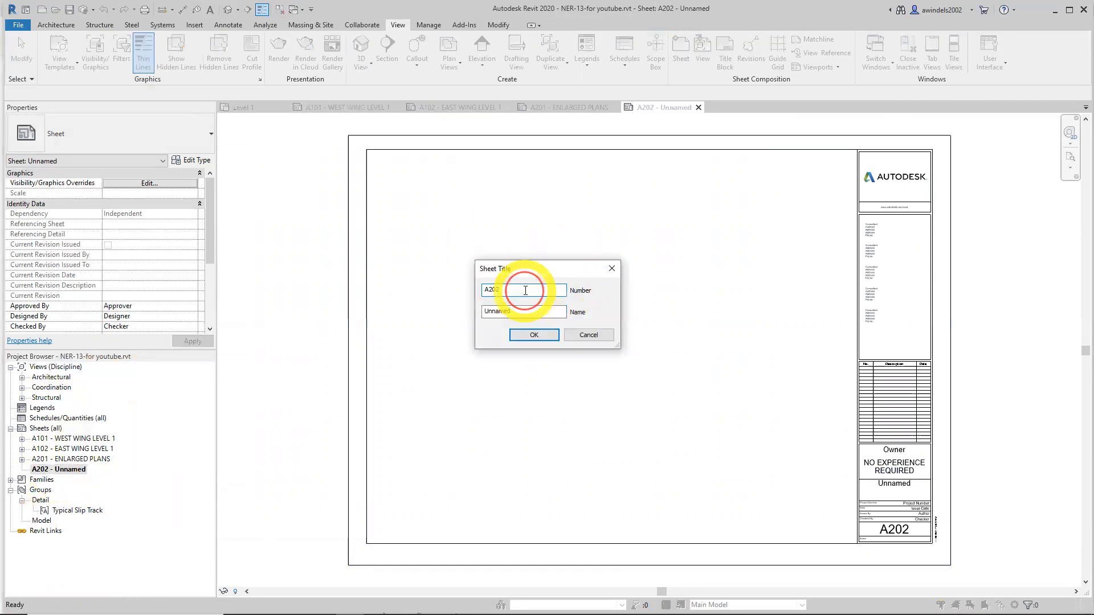
text(301)
key(Tab)
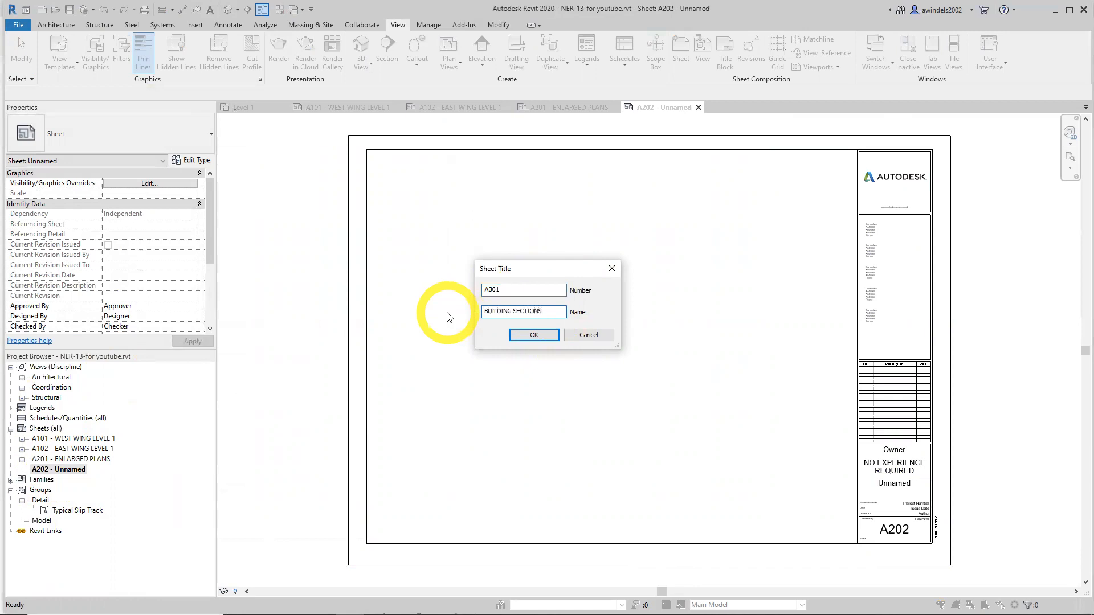
click(534, 335)
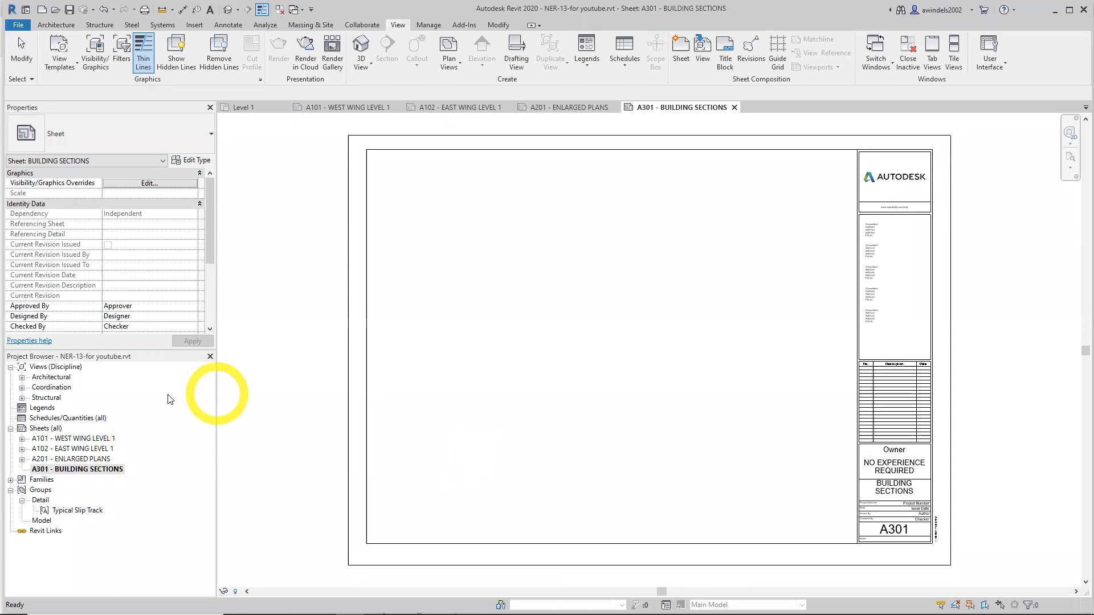
Expand the Architectural views and apply a guide grid to sheet A301
click(22, 377)
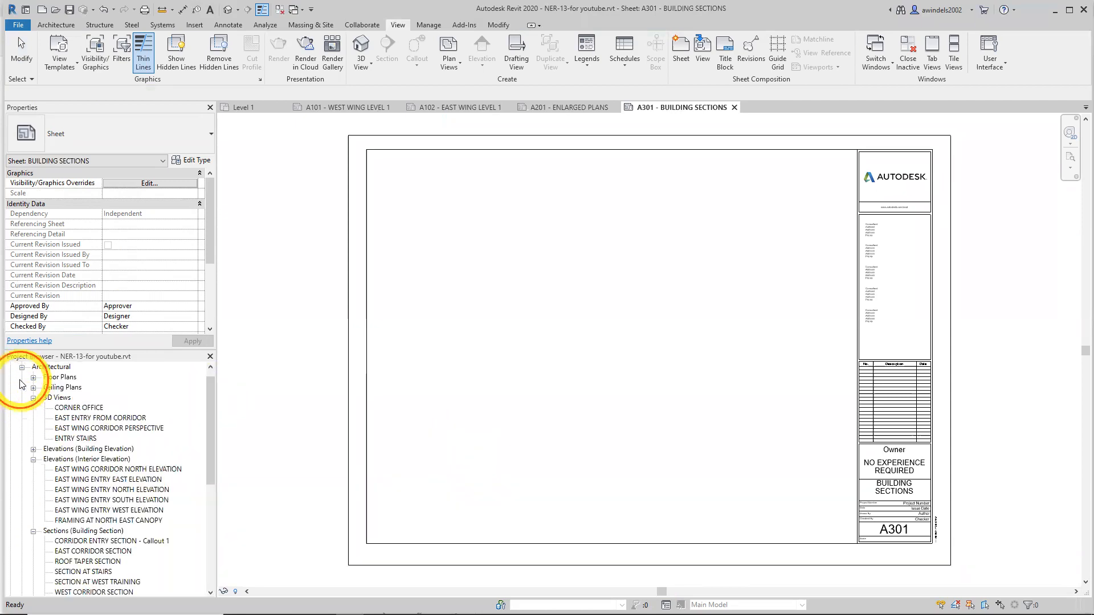
click(777, 51)
click(530, 365)
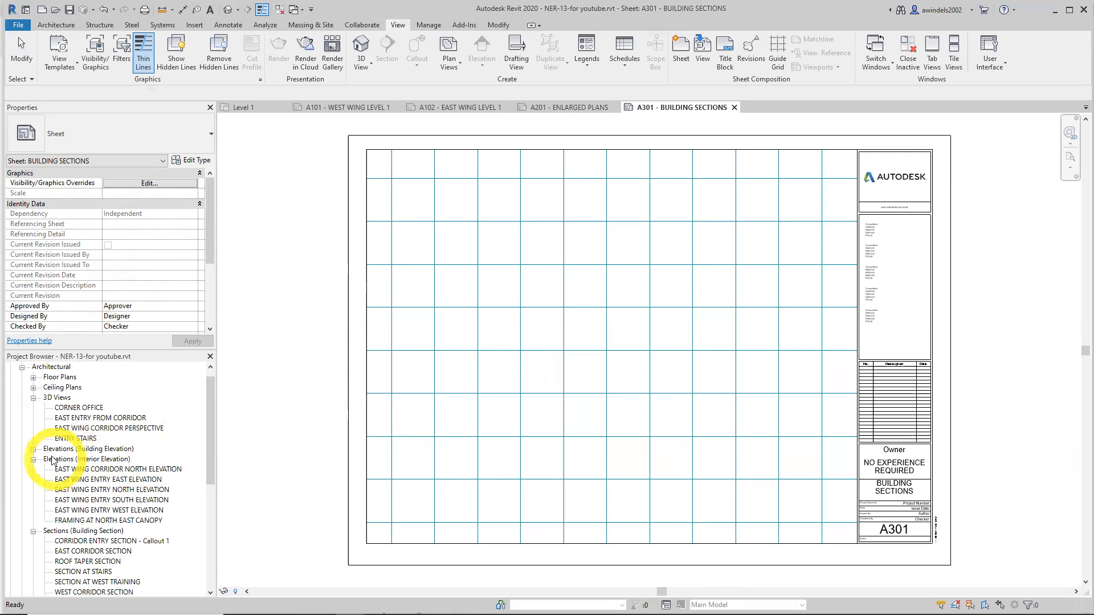
Collapse the 3D Views and Interior Elevation lists and review the East Corridor, West Training, West Corridor and West Wing South Wall building sections
click(34, 449)
click(33, 449)
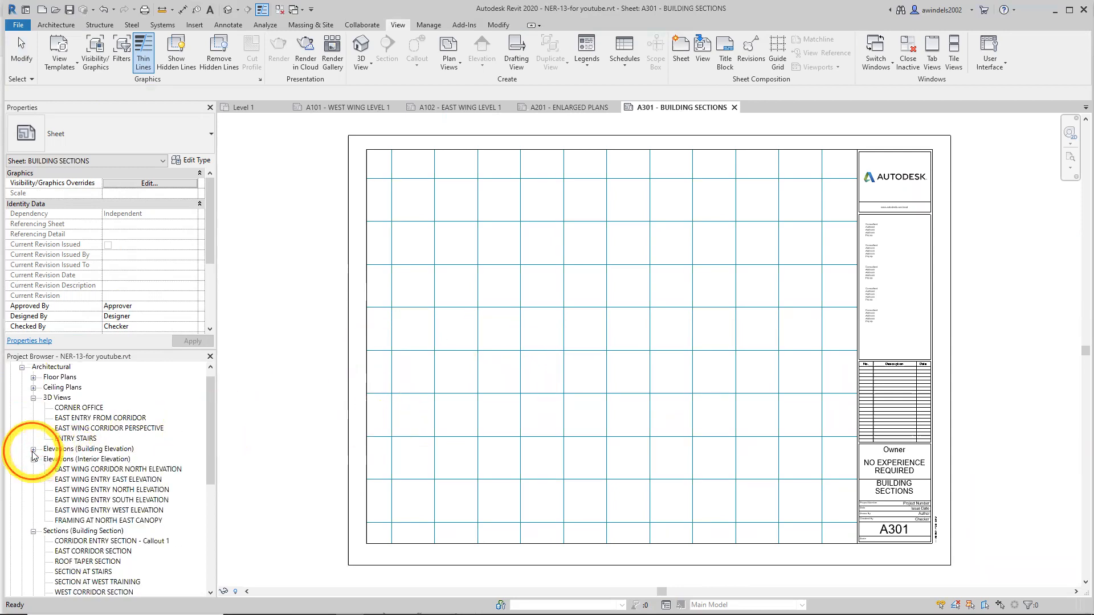
click(33, 398)
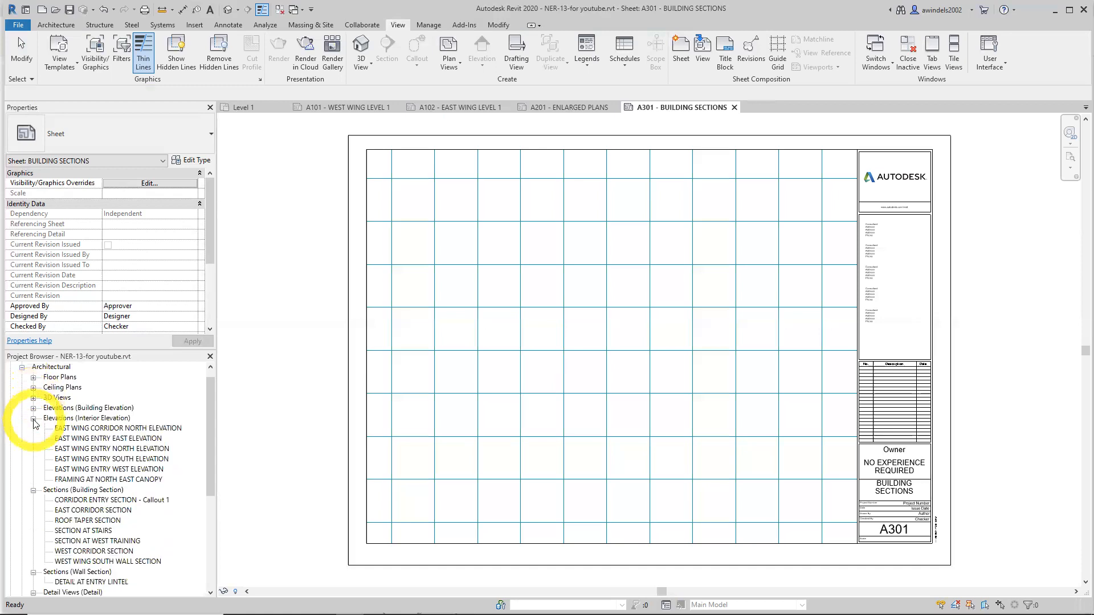
click(33, 419)
click(91, 448)
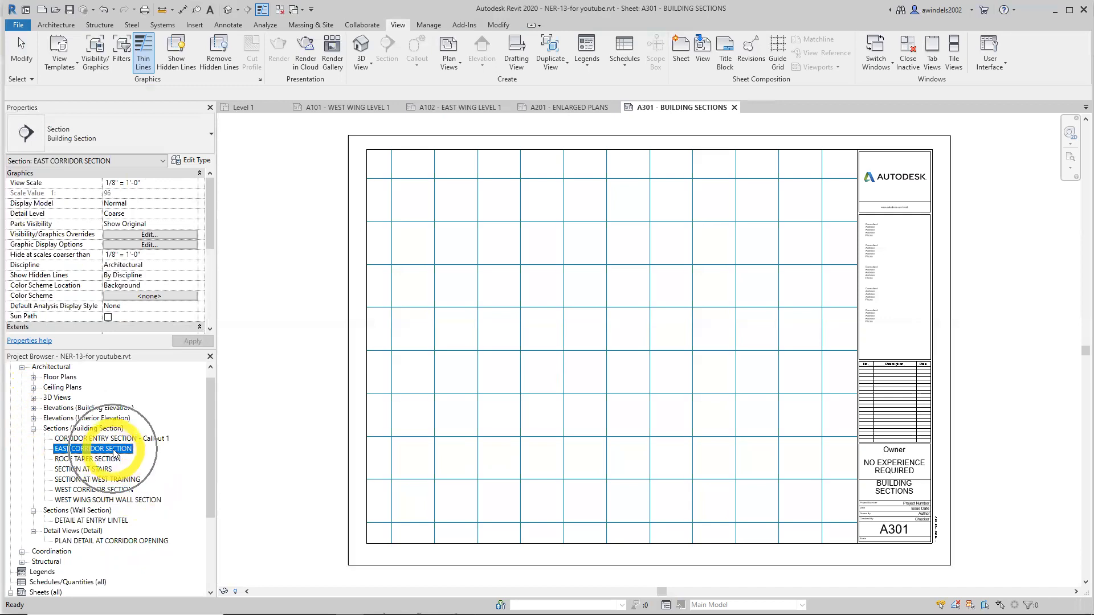
click(102, 487)
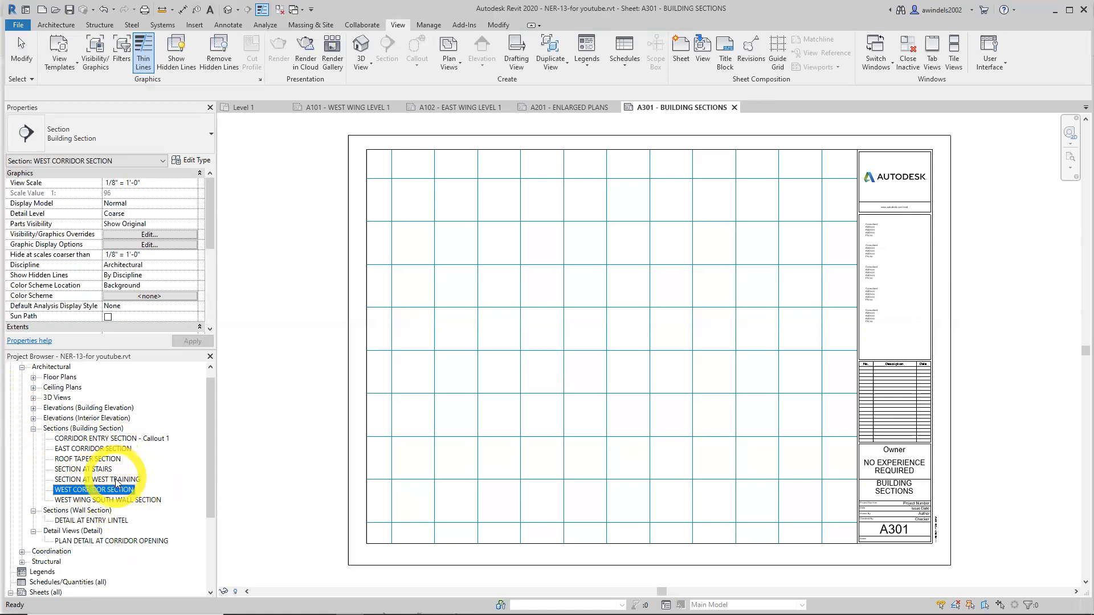
click(118, 480)
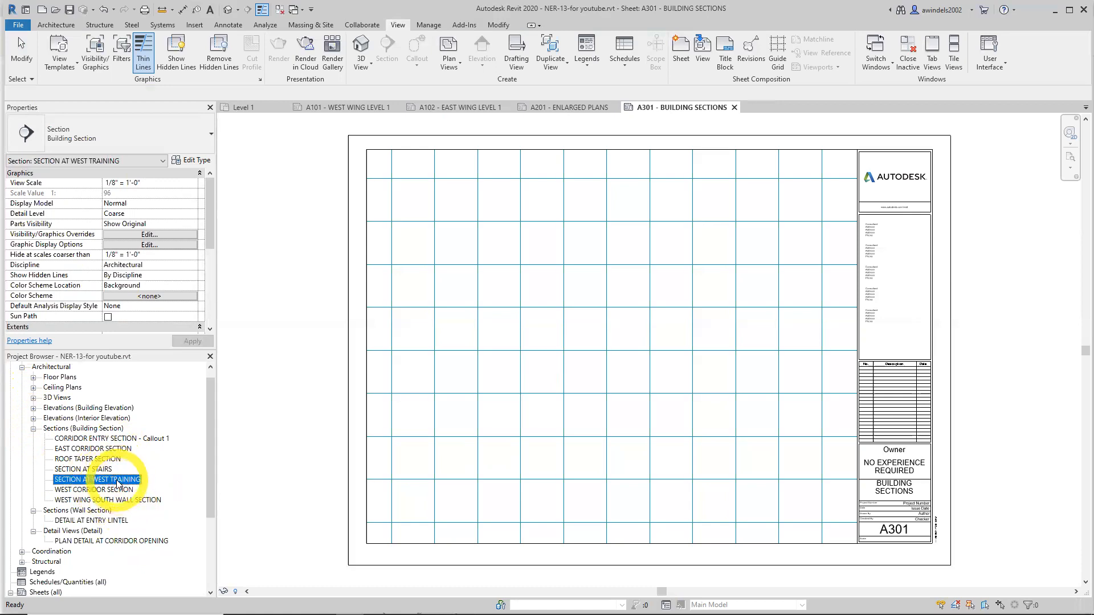
click(123, 491)
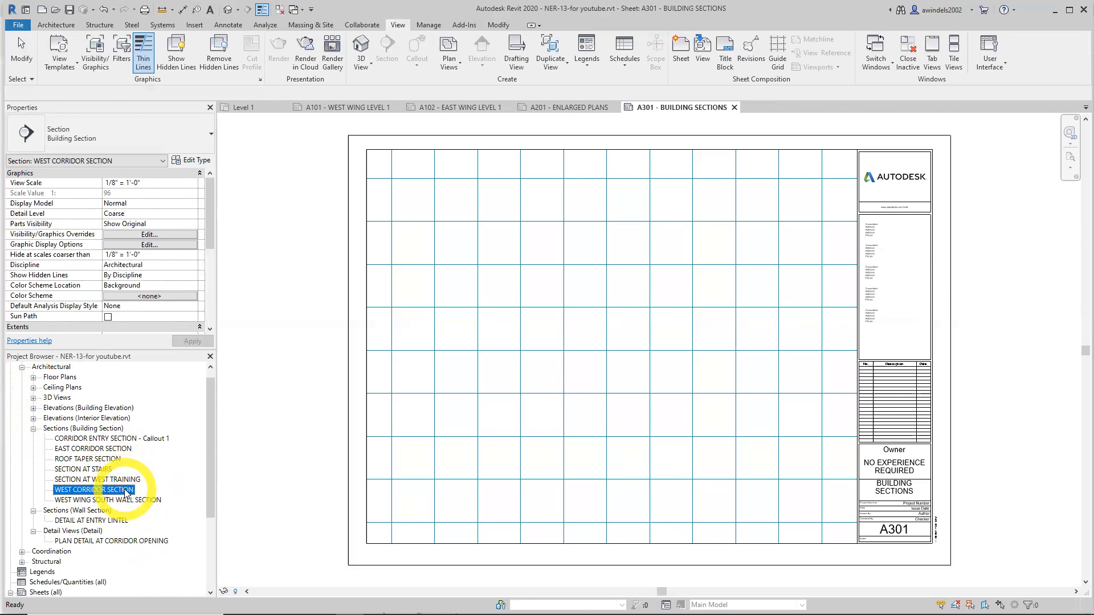
click(134, 501)
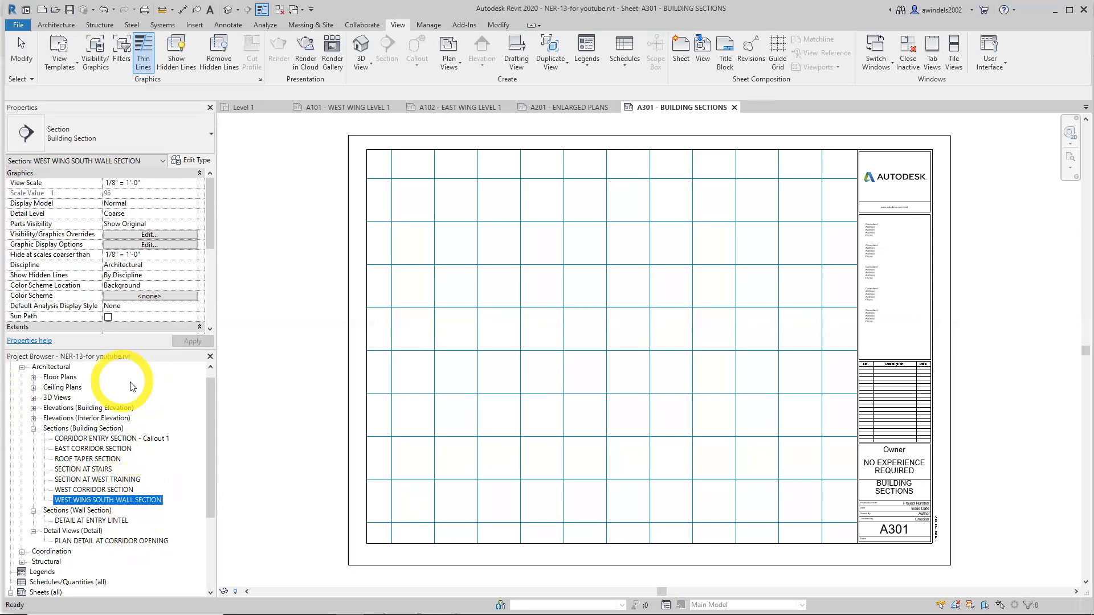
Place EAST CORRIDOR SECTION in the lower left of sheet A301 and SECTION AT WEST TRAINING to its right with view titles aligned
click(99, 450)
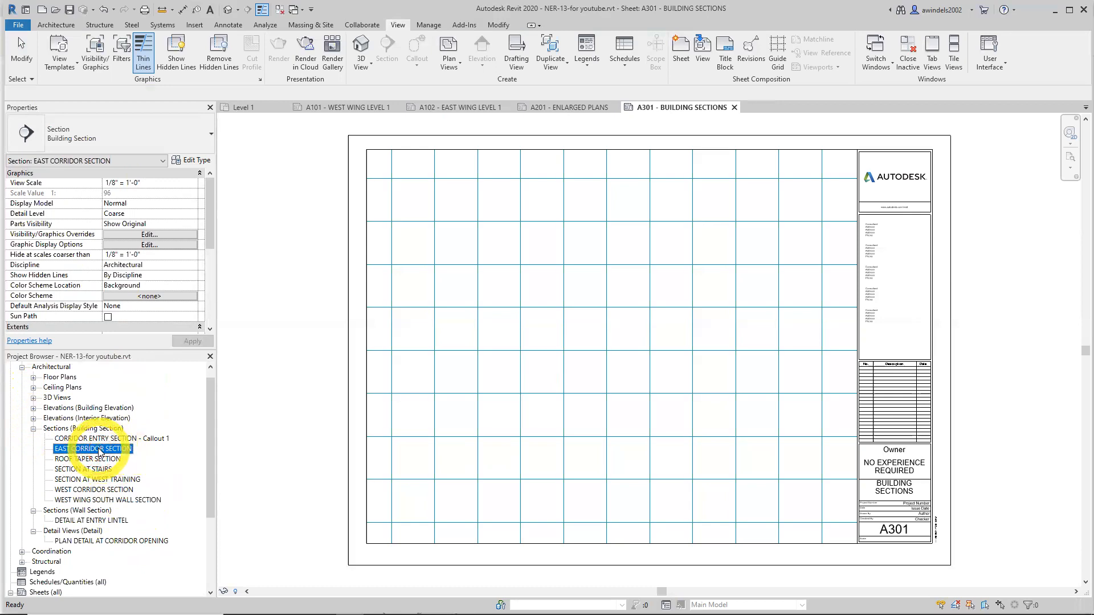
drag(98, 452, 496, 457)
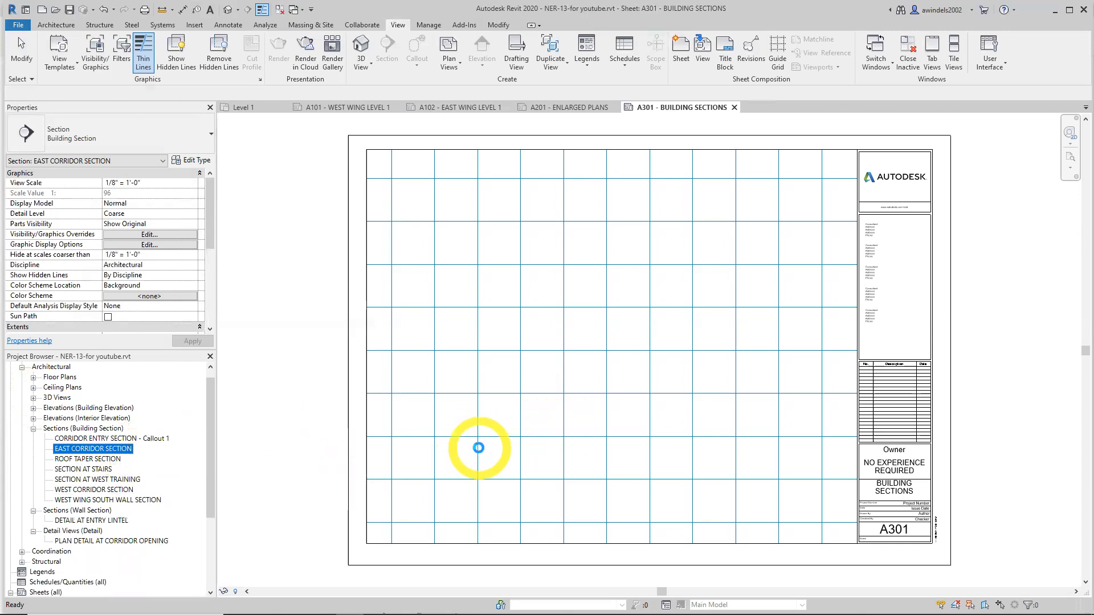
click(507, 440)
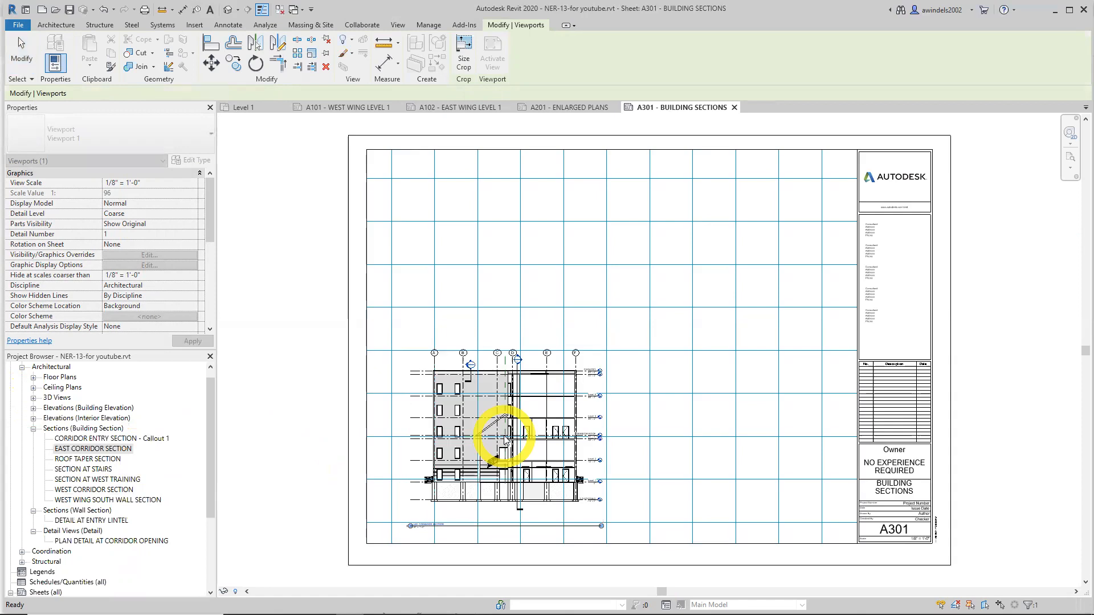
click(117, 482)
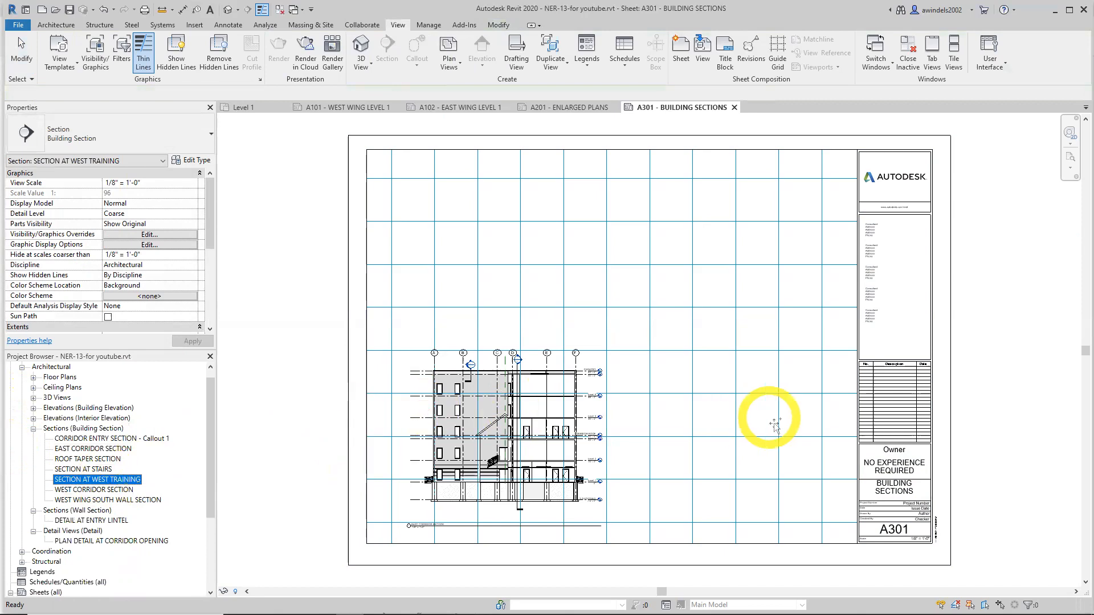
drag(753, 432, 759, 438)
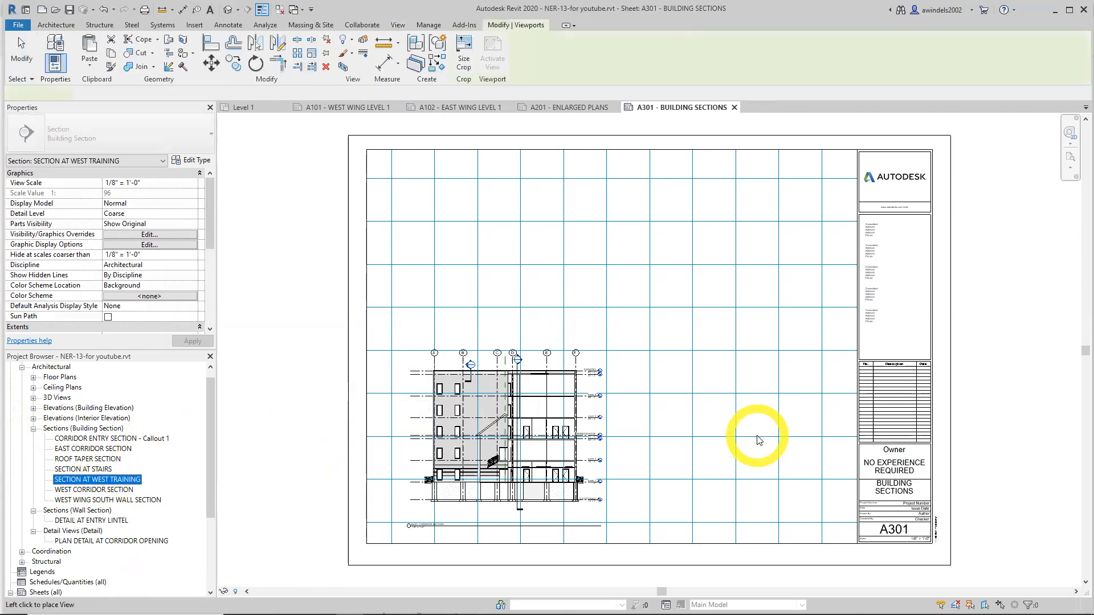
click(735, 461)
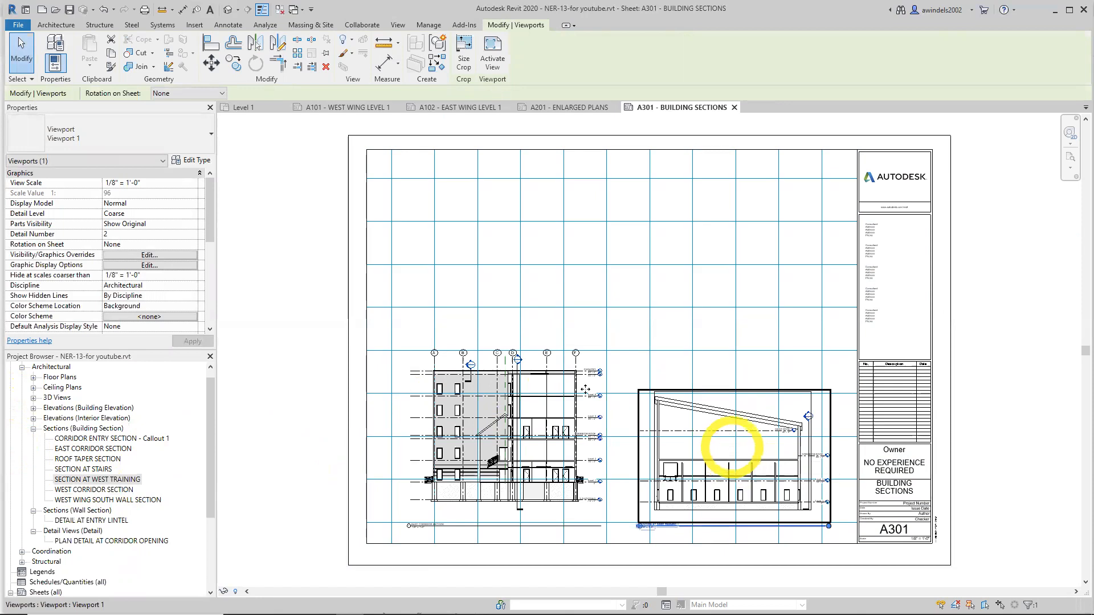
Place WEST CORRIDOR SECTION above the east corridor section and WEST WING SOUTH WALL SECTION beside it, with their view titles aligned
click(108, 490)
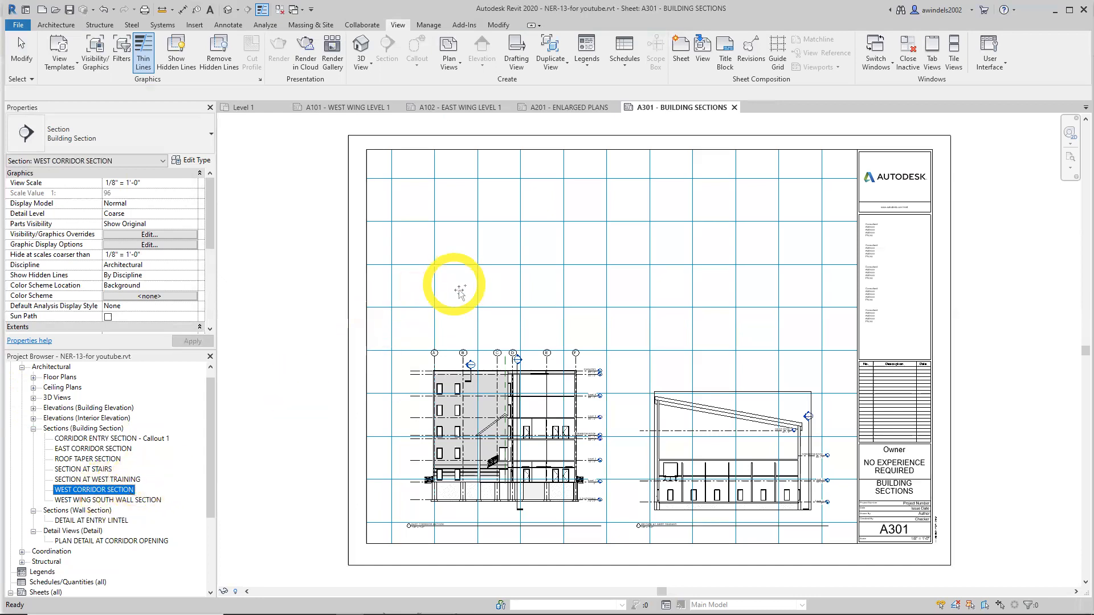
drag(513, 236, 494, 252)
click(508, 250)
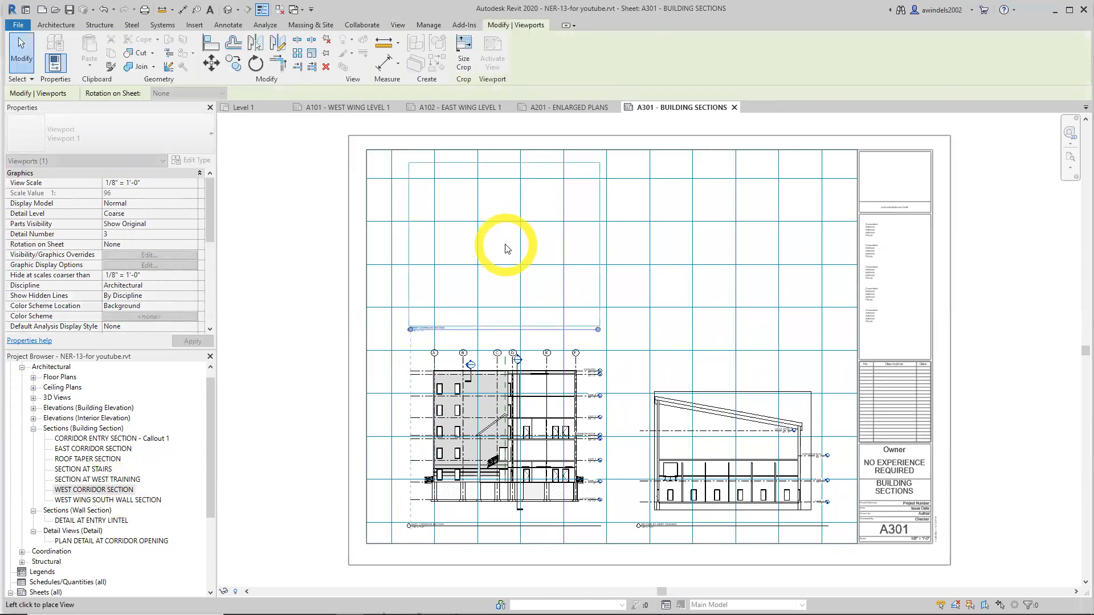
click(506, 247)
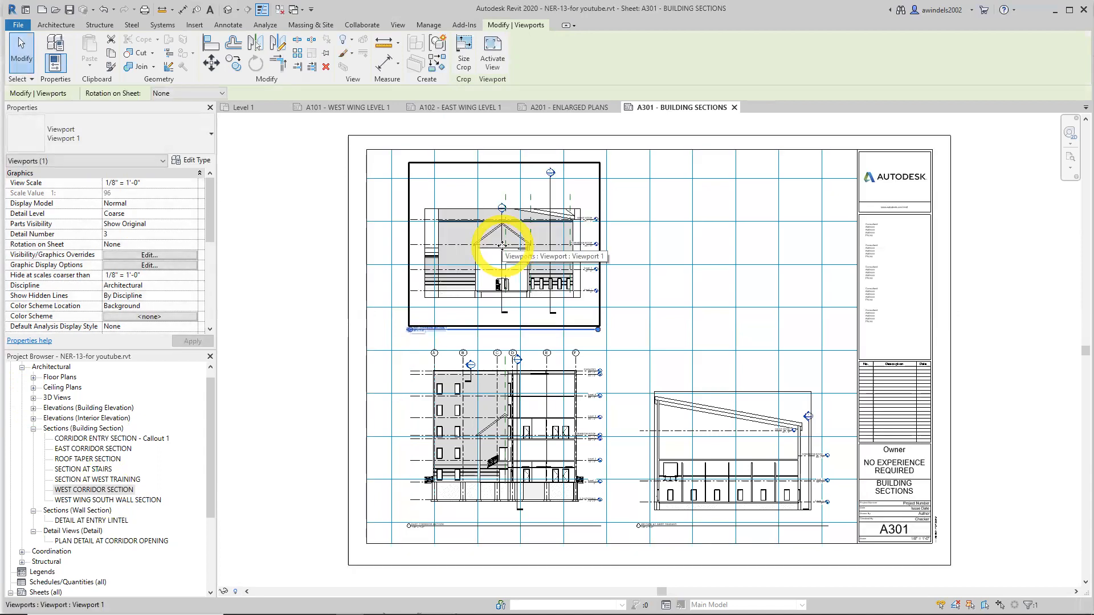
click(135, 502)
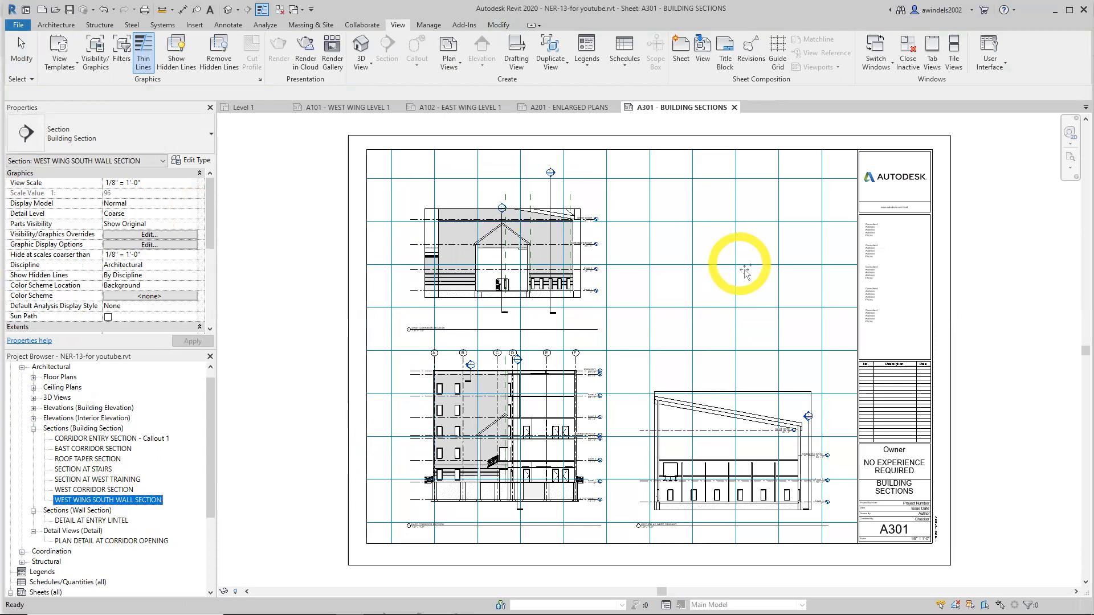
drag(745, 272, 735, 282)
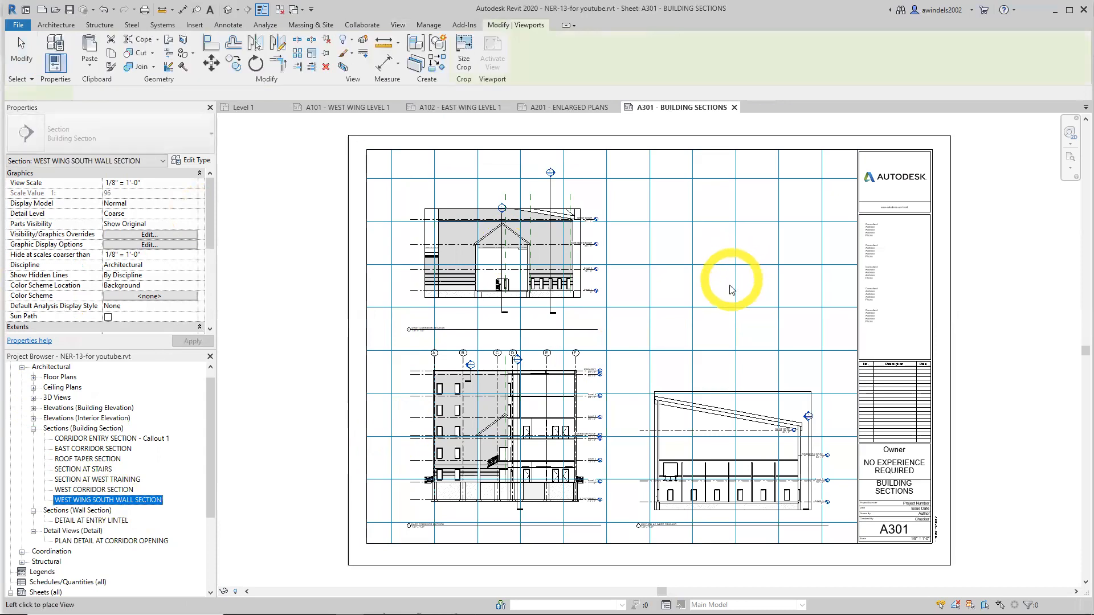
click(736, 254)
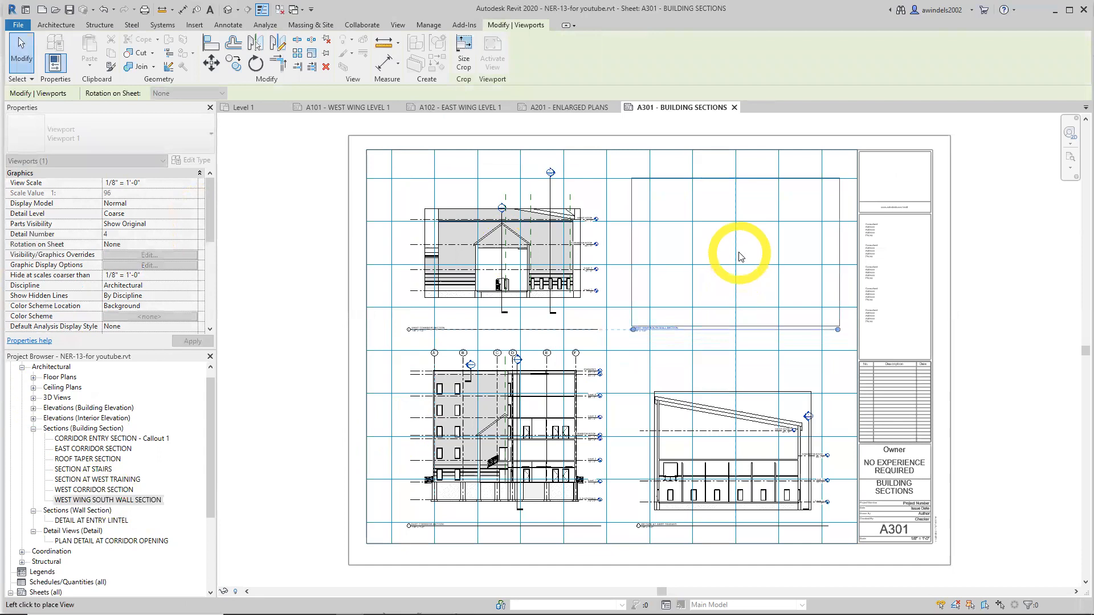
click(744, 375)
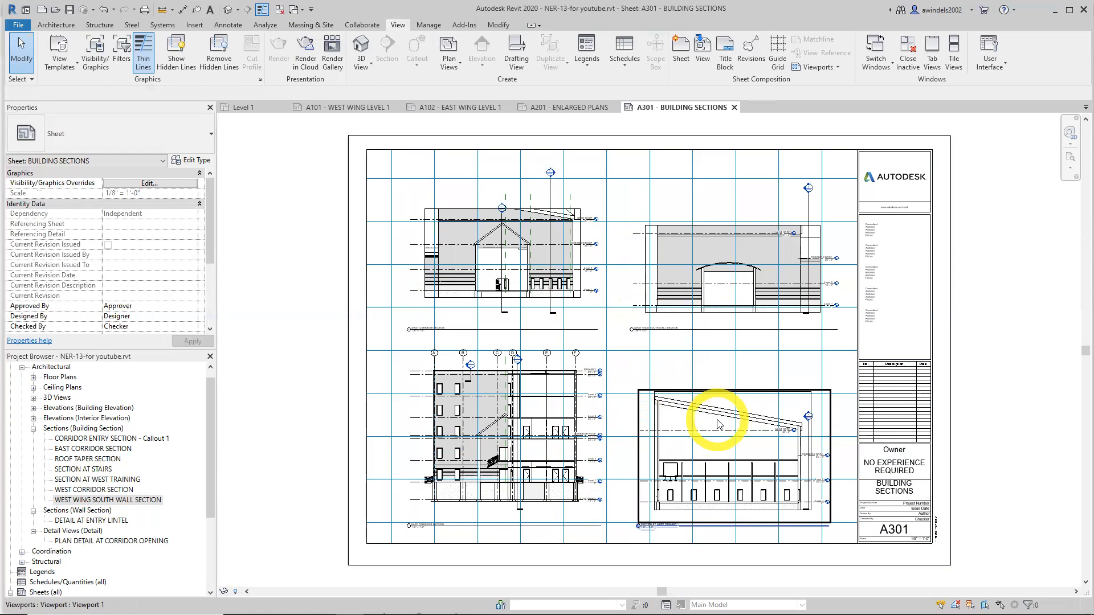
Inspect the WEST WING SOUTH WALL SECTION viewport on sheet A301 and open that section view
scroll(783, 272, up, 3)
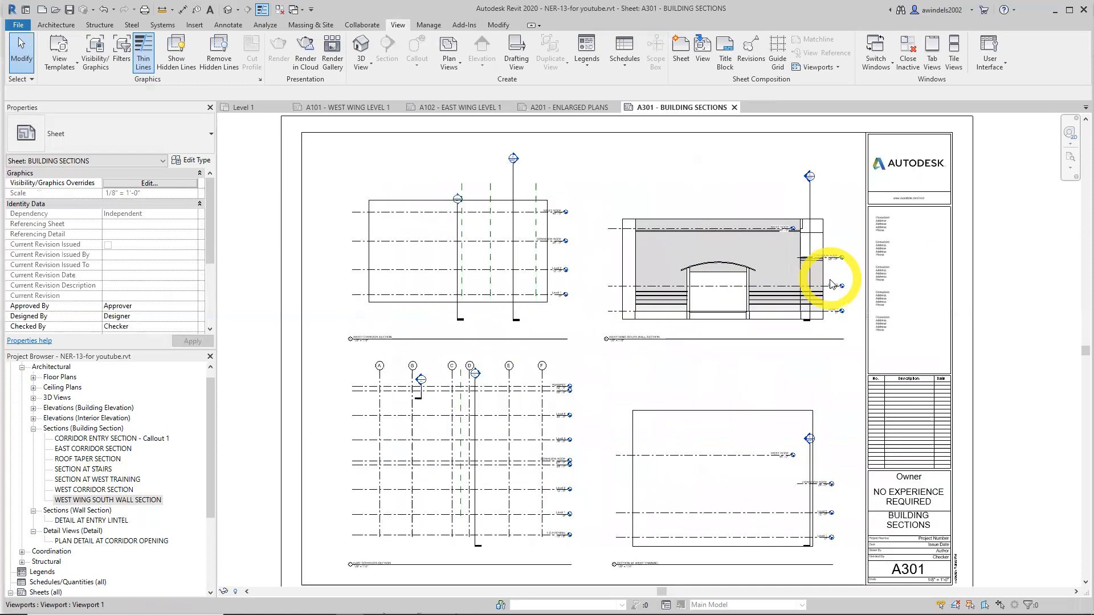
scroll(831, 284, up, 2)
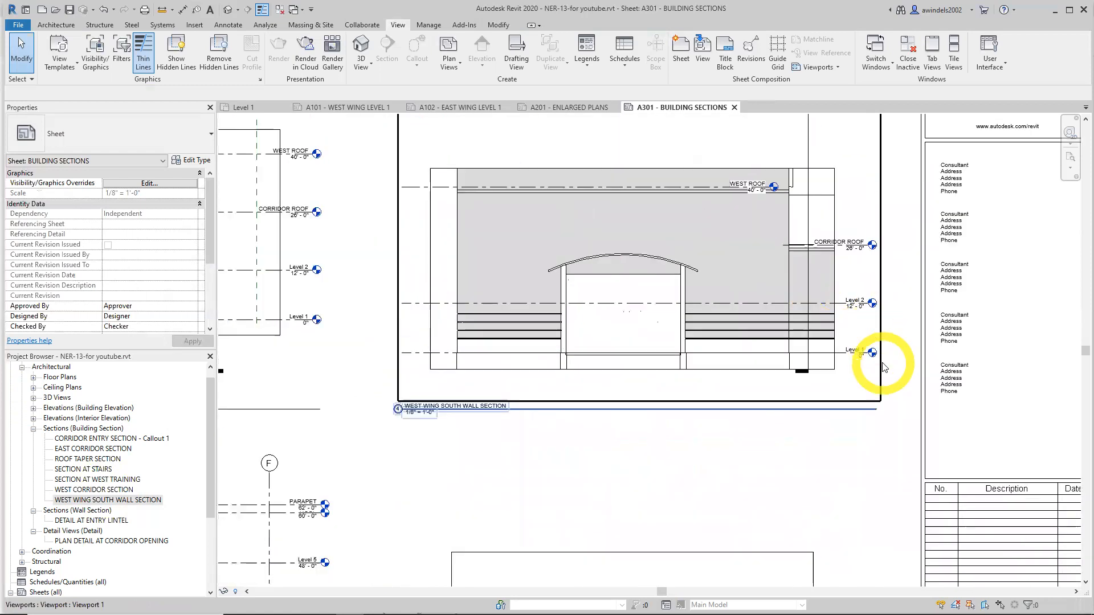
middle_drag(892, 447, 914, 519)
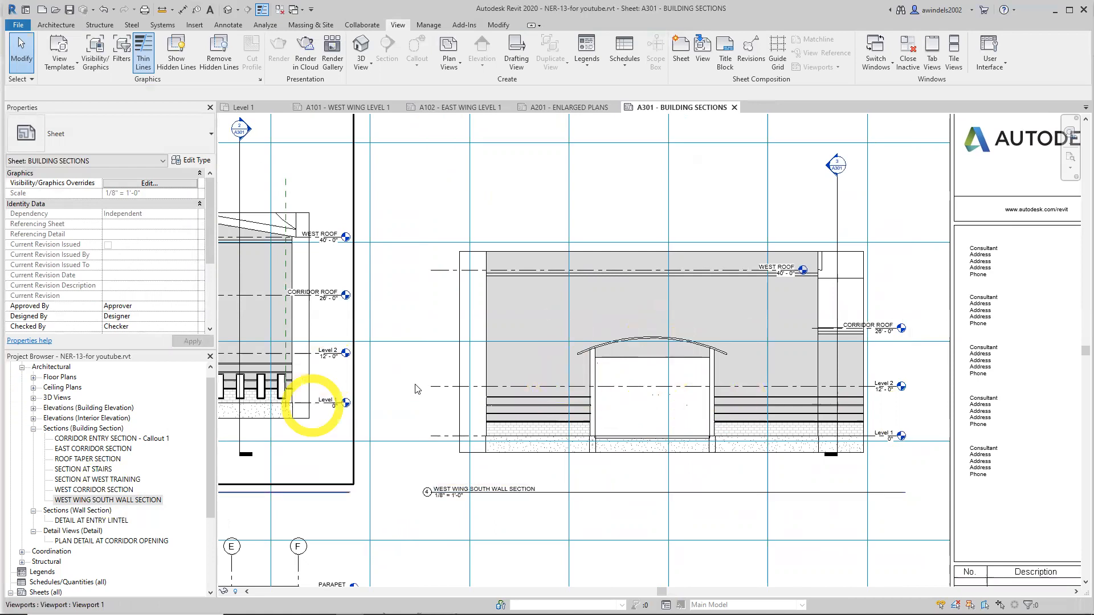
click(154, 500)
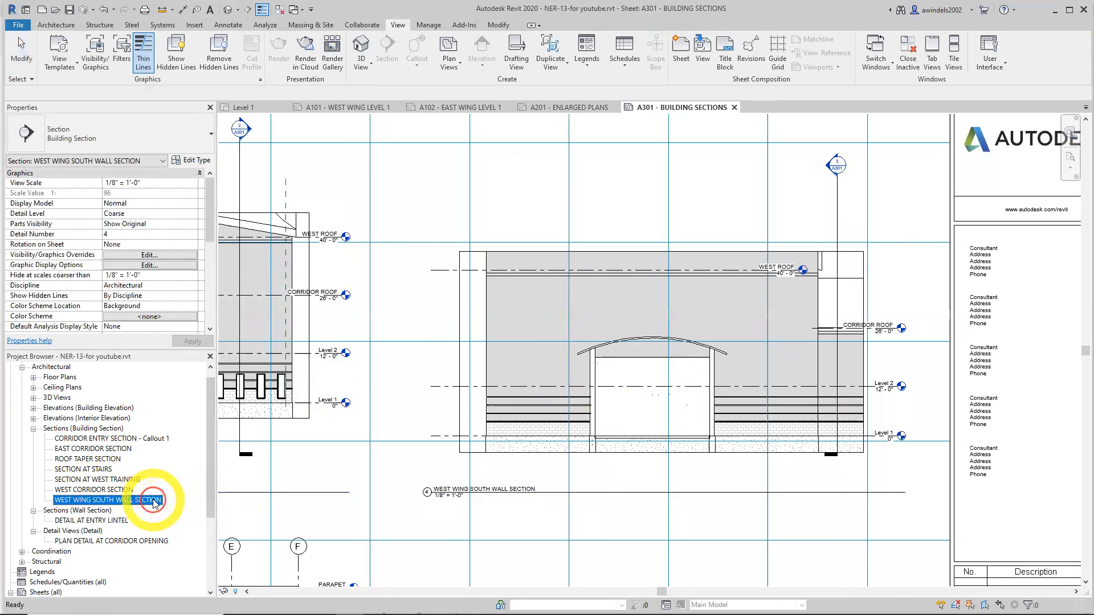
double_click(154, 501)
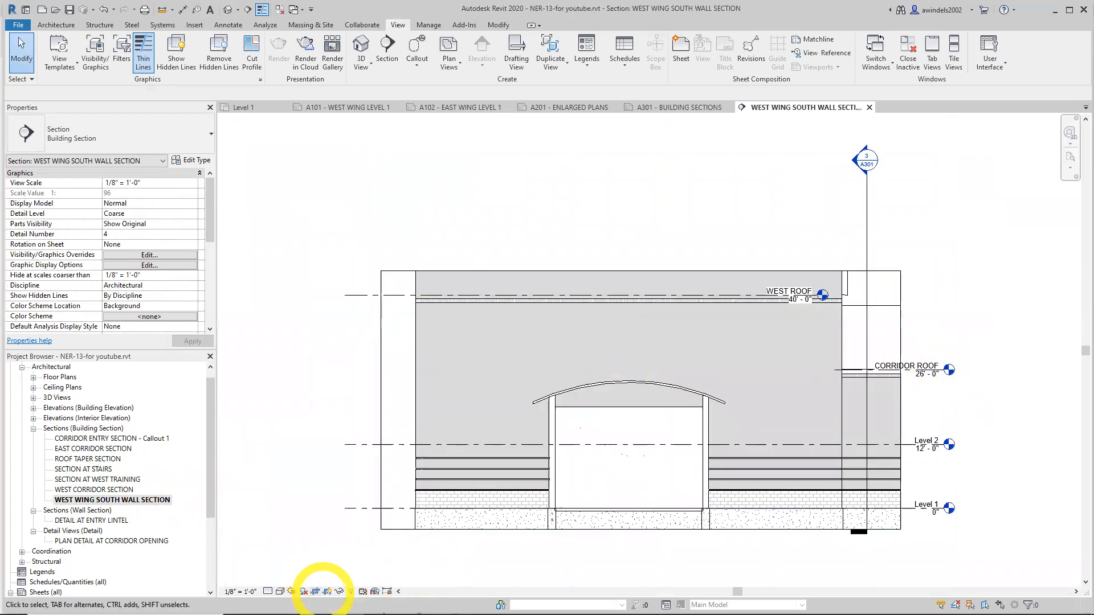
Set the visual style of the WEST WING SOUTH WALL SECTION view to Realistic
click(279, 591)
click(307, 567)
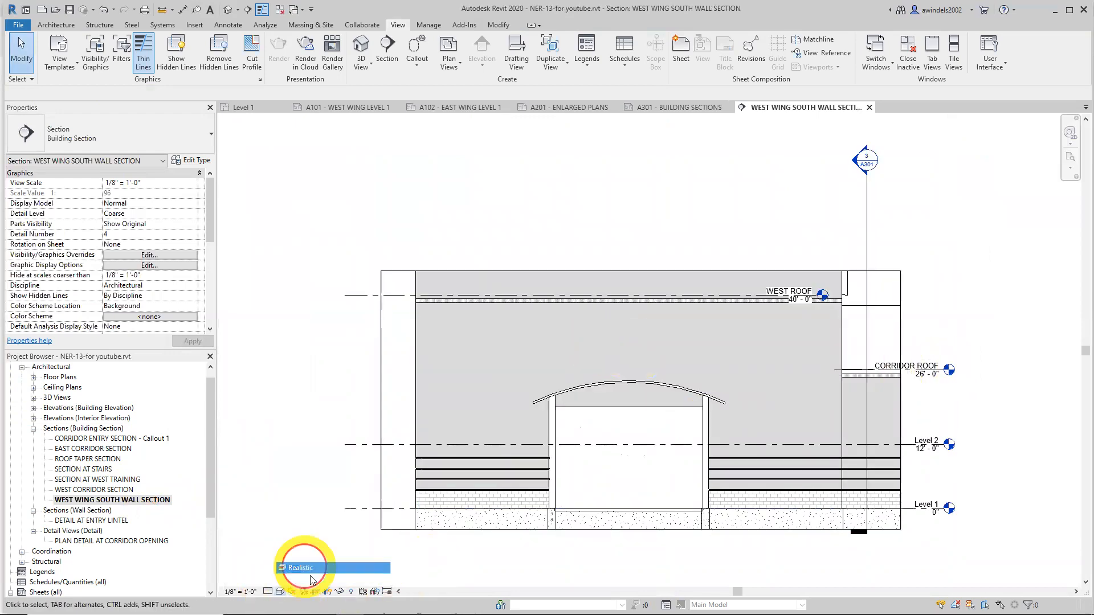
Set the view scale of the WEST WING SOUTH WALL SECTION view to 1/4" = 1'-0"
click(236, 591)
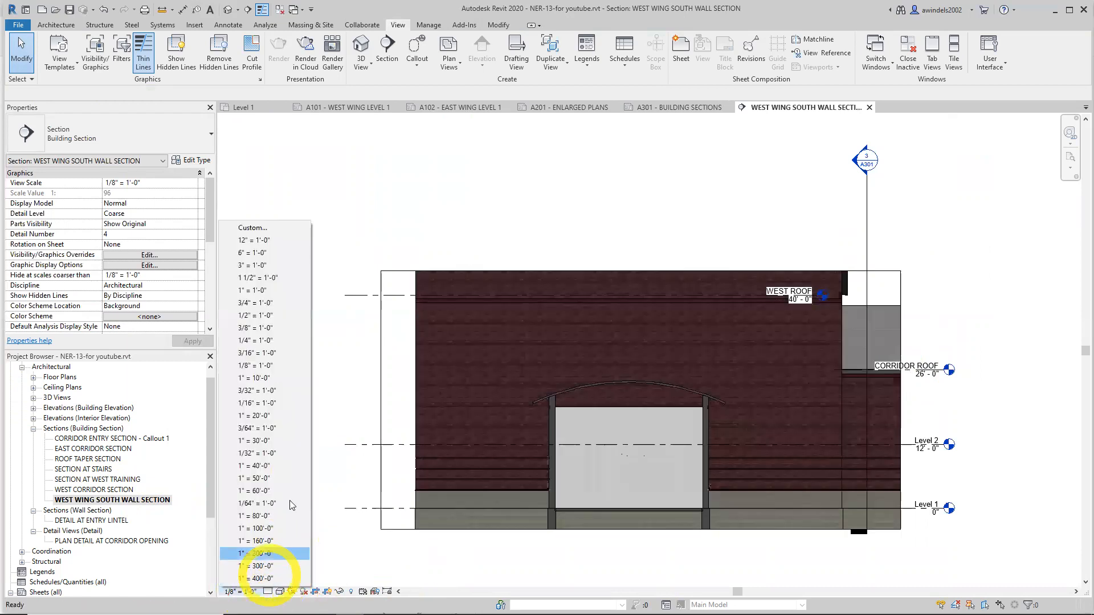
click(280, 366)
click(240, 591)
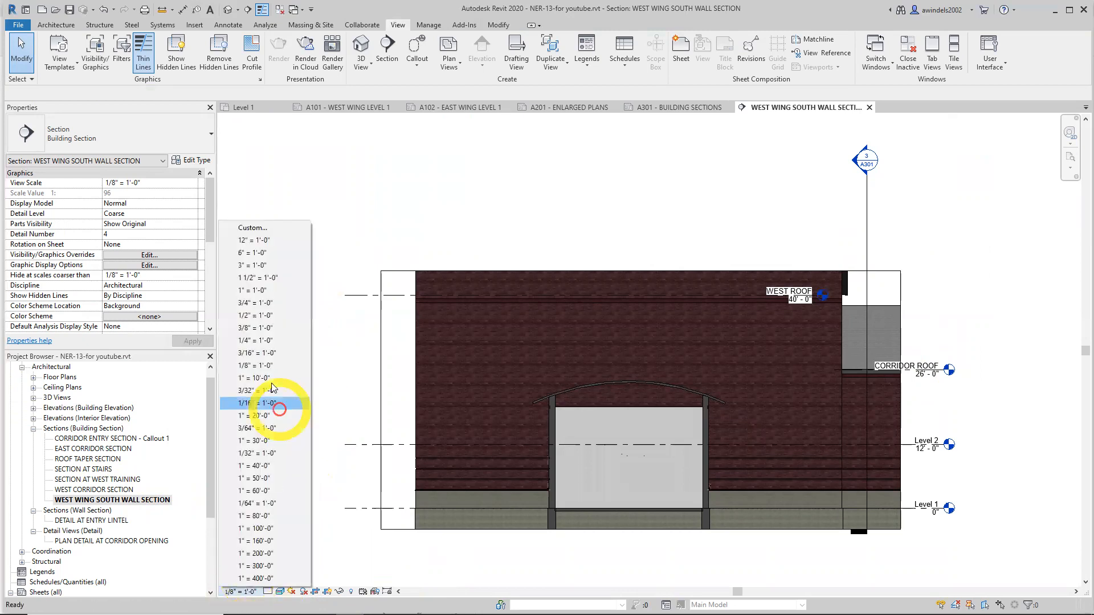
click(274, 337)
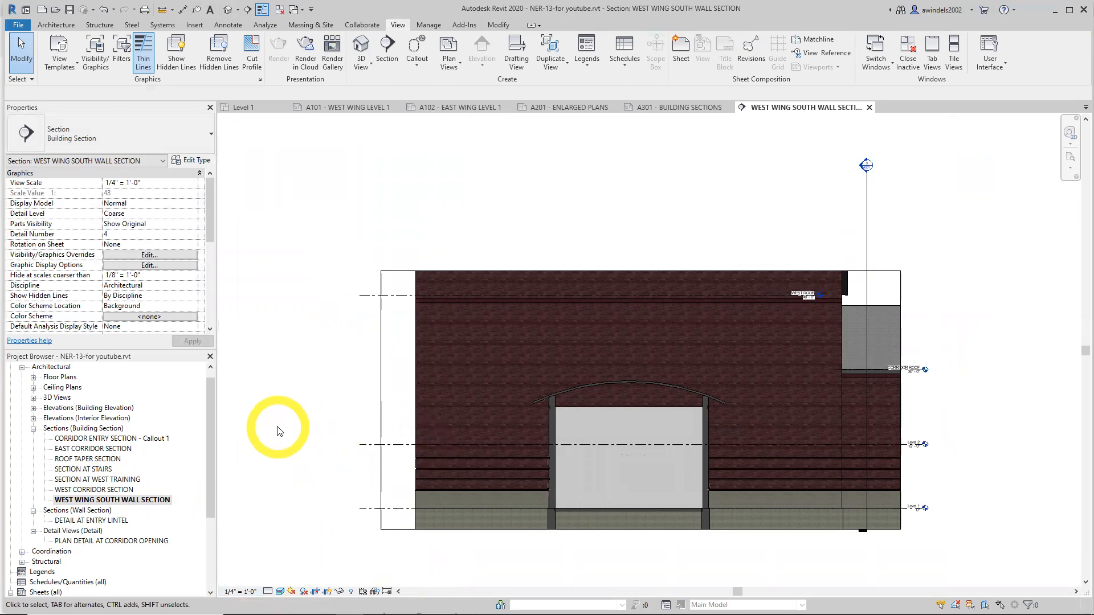
Check the enlarged section viewport on sheet A301 and undo its view scale change
click(664, 108)
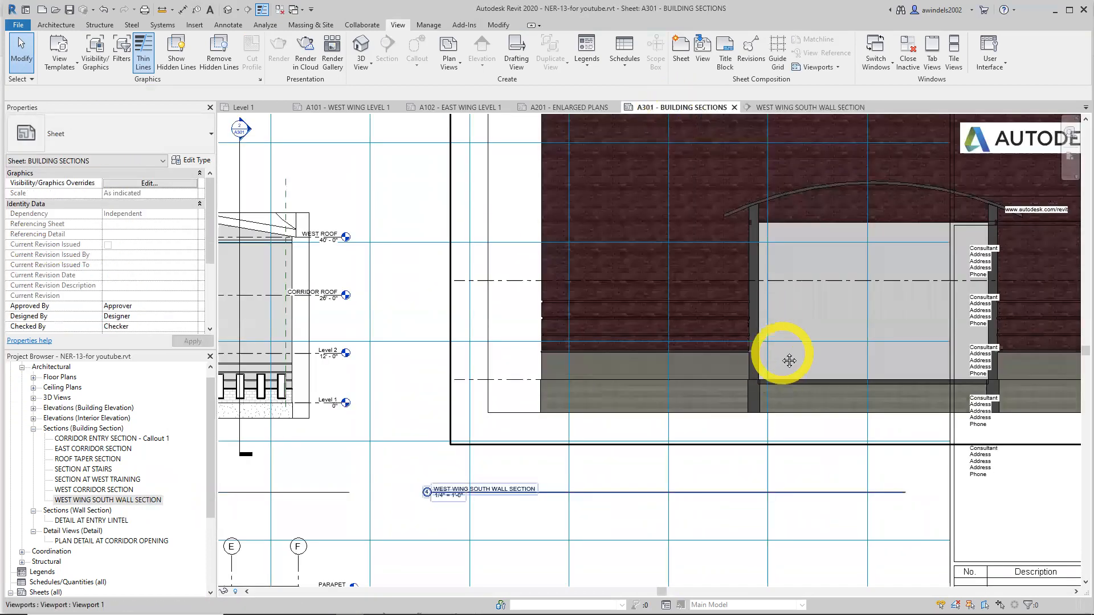
scroll(466, 423, down, 5)
scroll(466, 424, down, 2)
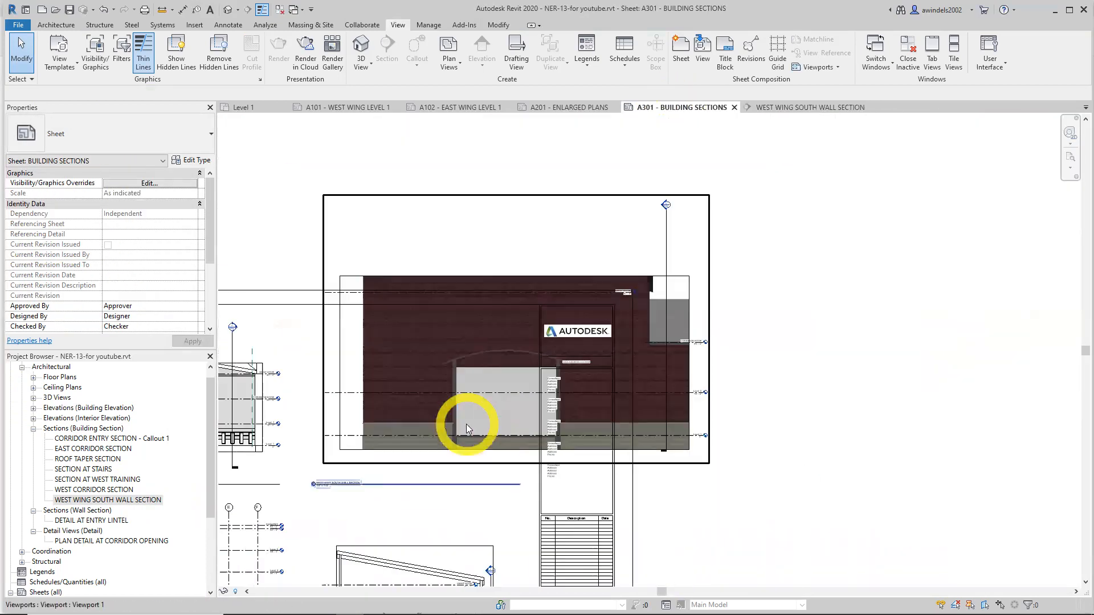
click(715, 487)
middle_drag(834, 467, 935, 414)
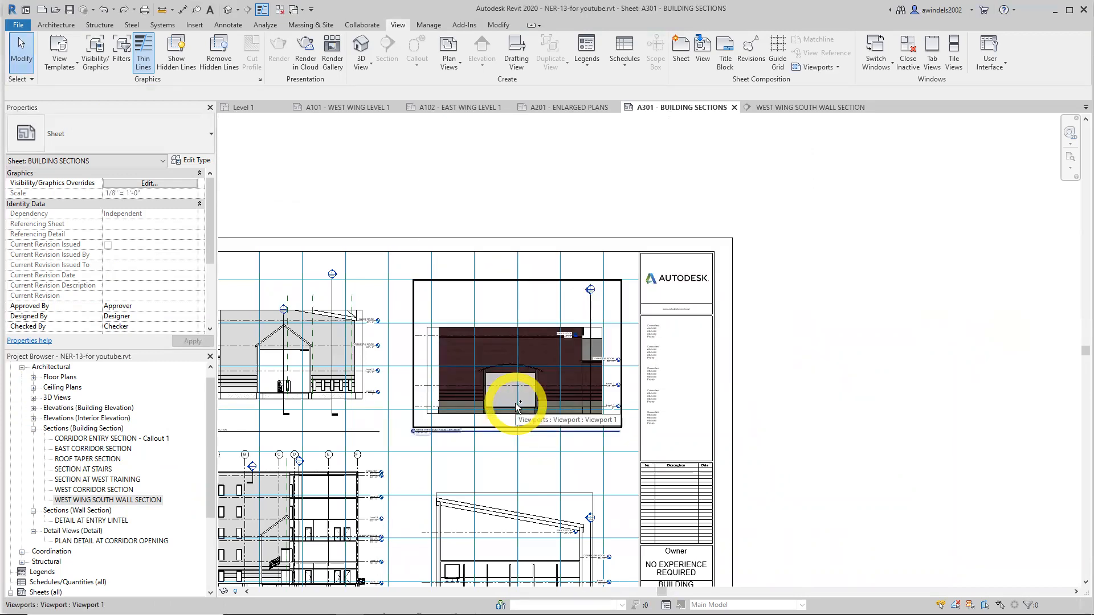
key(ctrl+y)
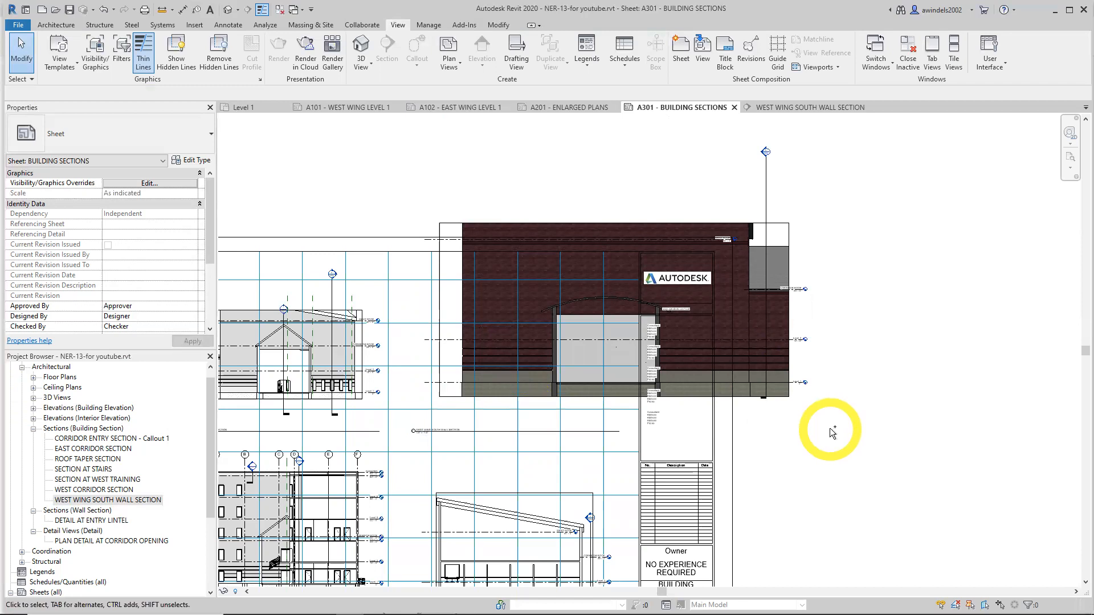
click(832, 432)
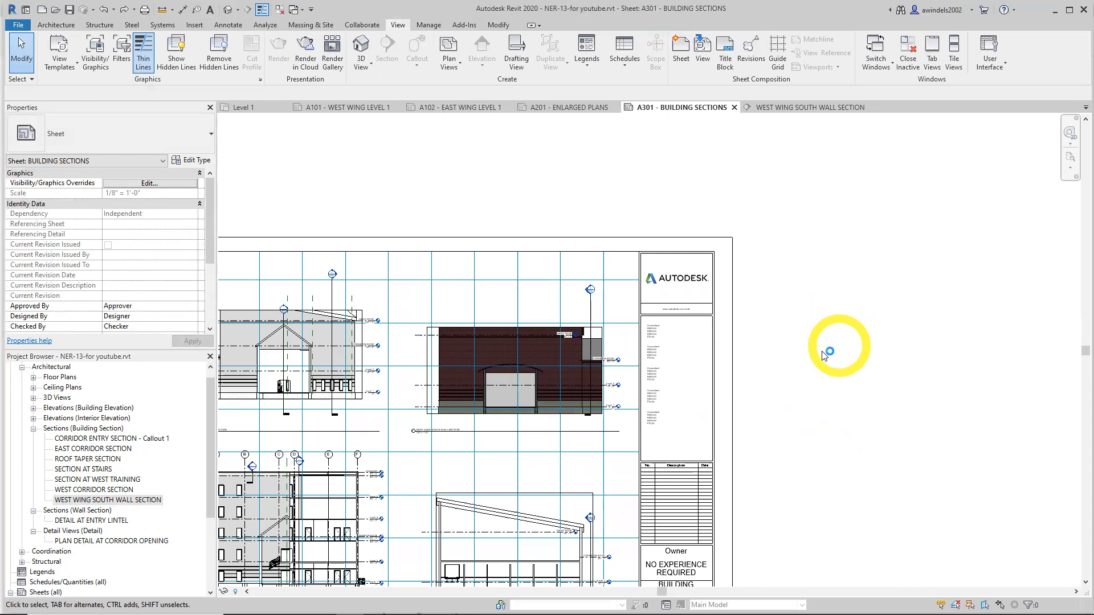
Activate the WEST WING SOUTH WALL SECTION viewport on sheet A301 for editing in place
middle_drag(382, 489, 530, 398)
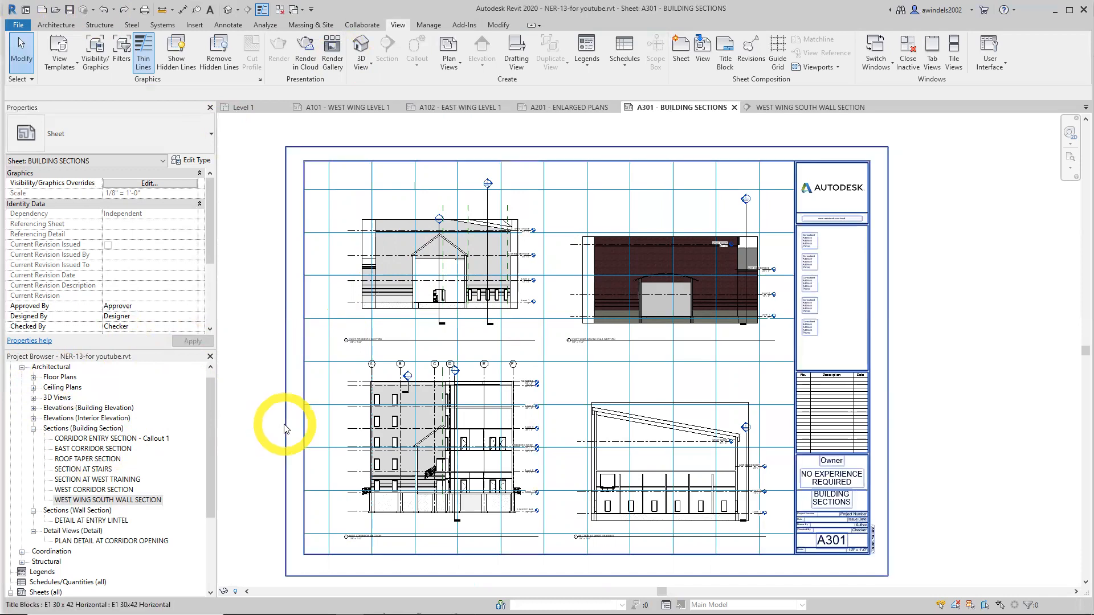
click(48, 388)
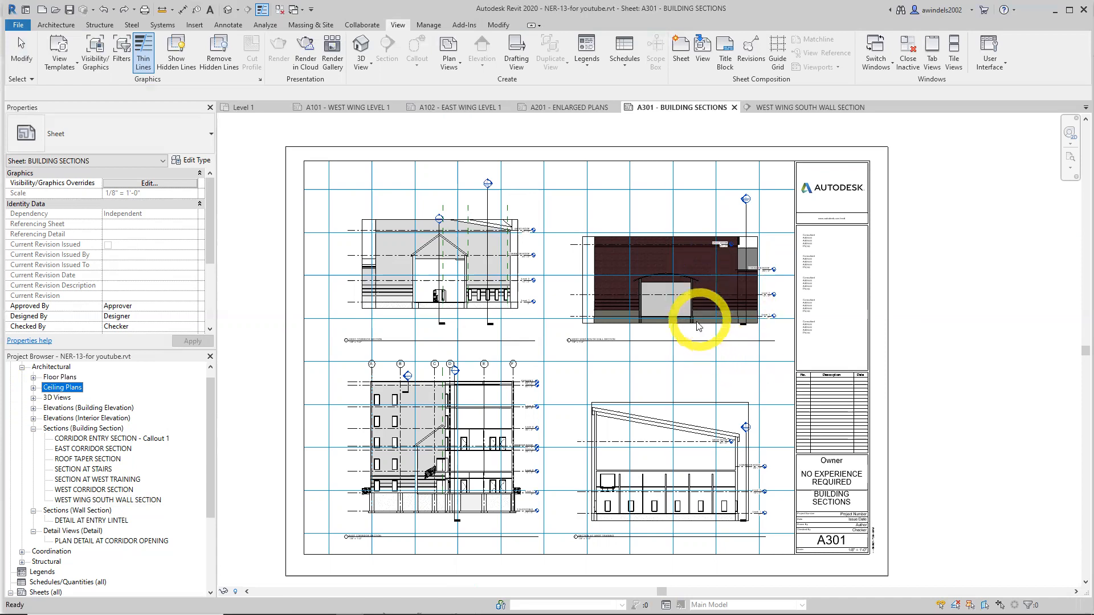
click(606, 342)
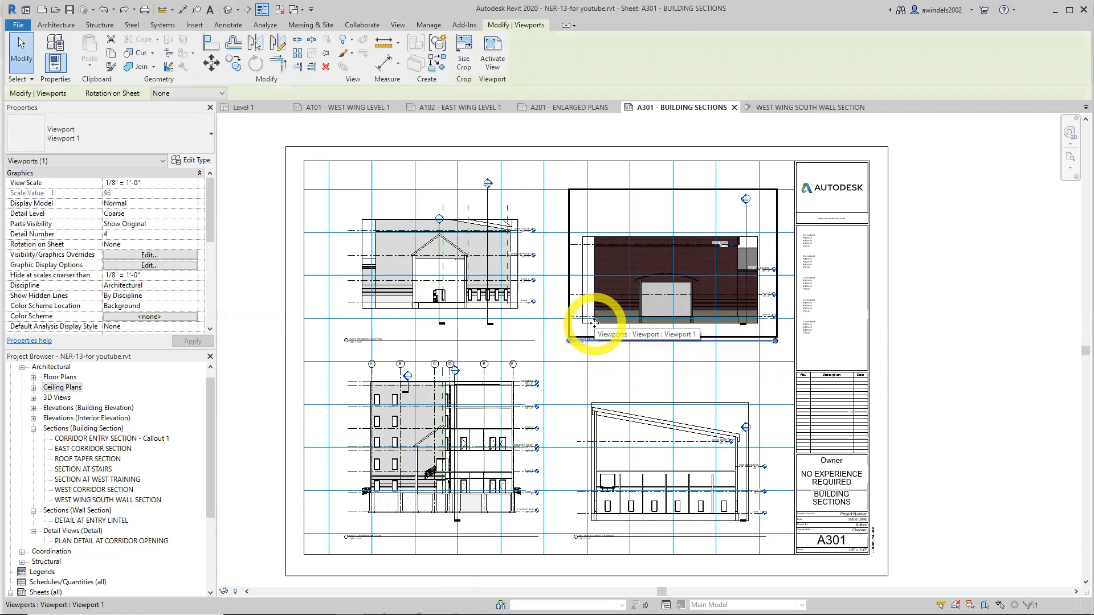
right_click(594, 323)
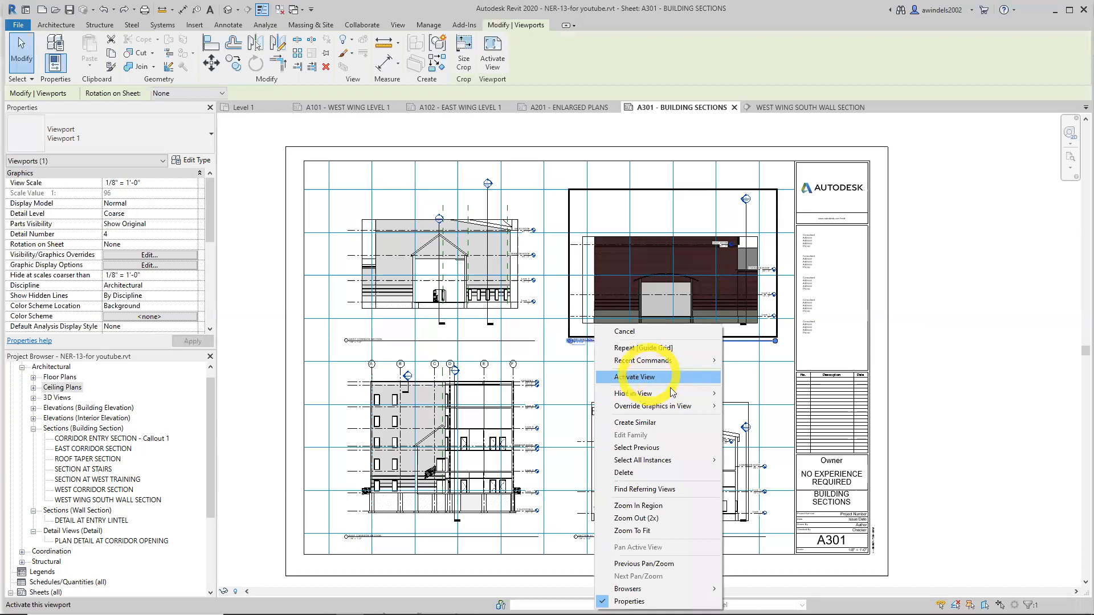
click(653, 380)
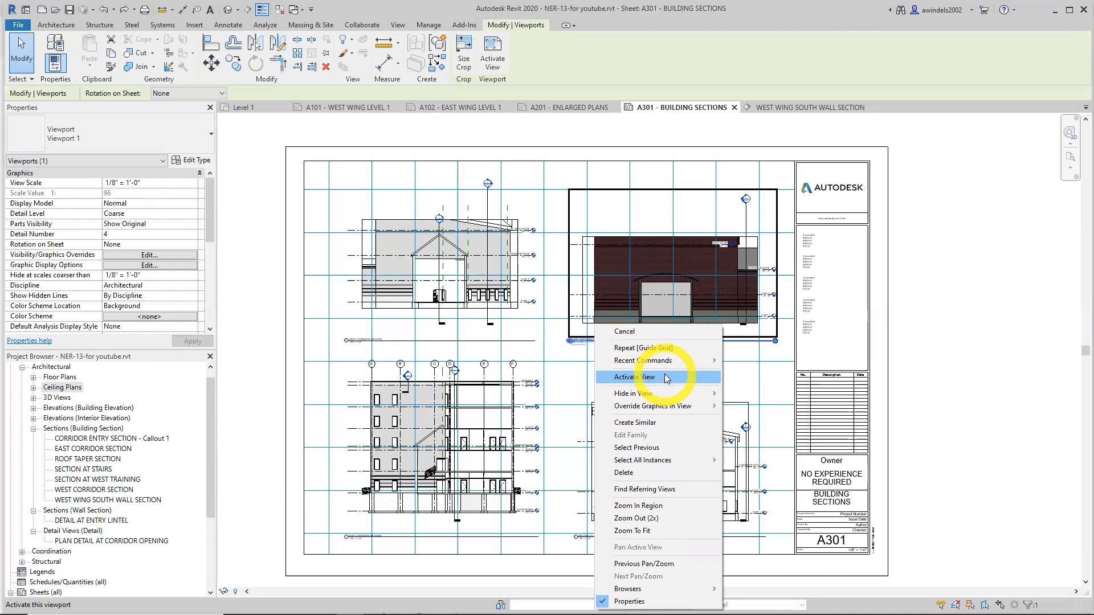
click(665, 379)
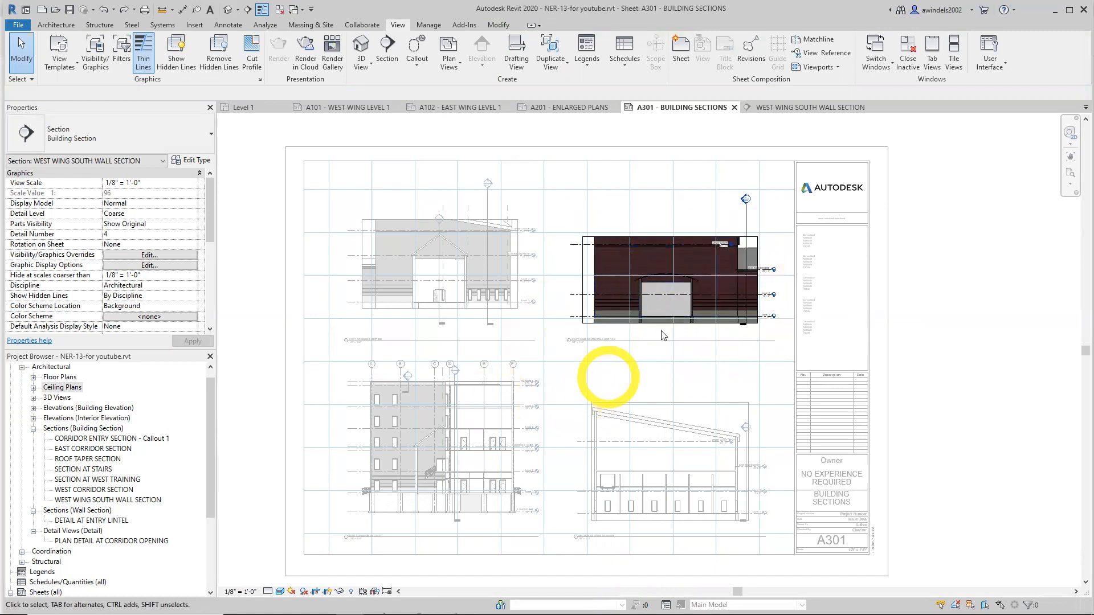
Hide the crop region of the activated WEST WING SOUTH WALL SECTION view and check its extents properties
middle_drag(683, 351, 617, 312)
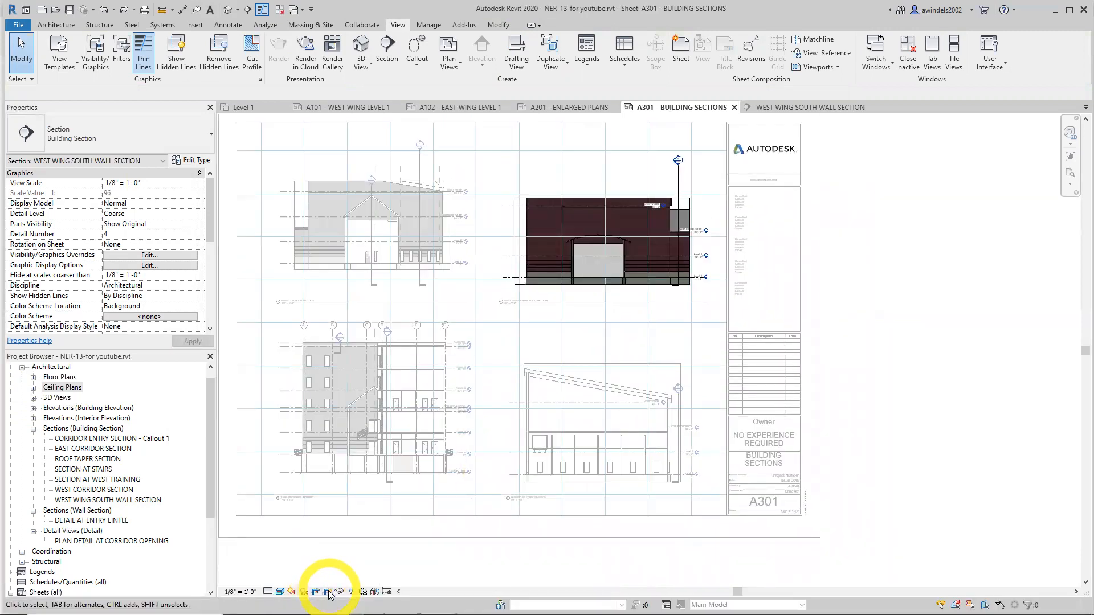
click(329, 593)
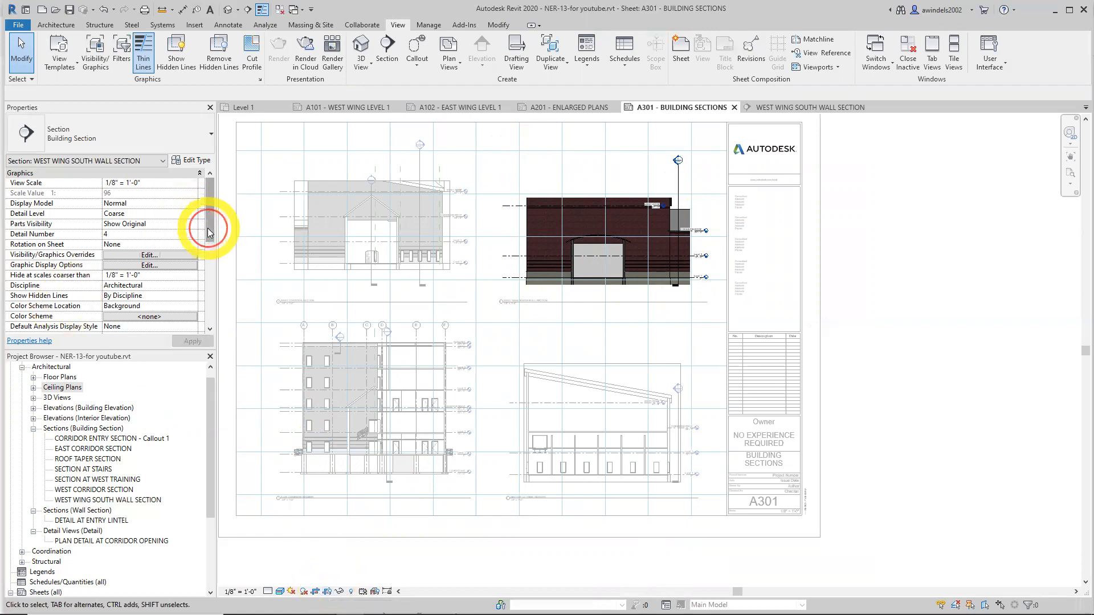
drag(209, 218, 209, 265)
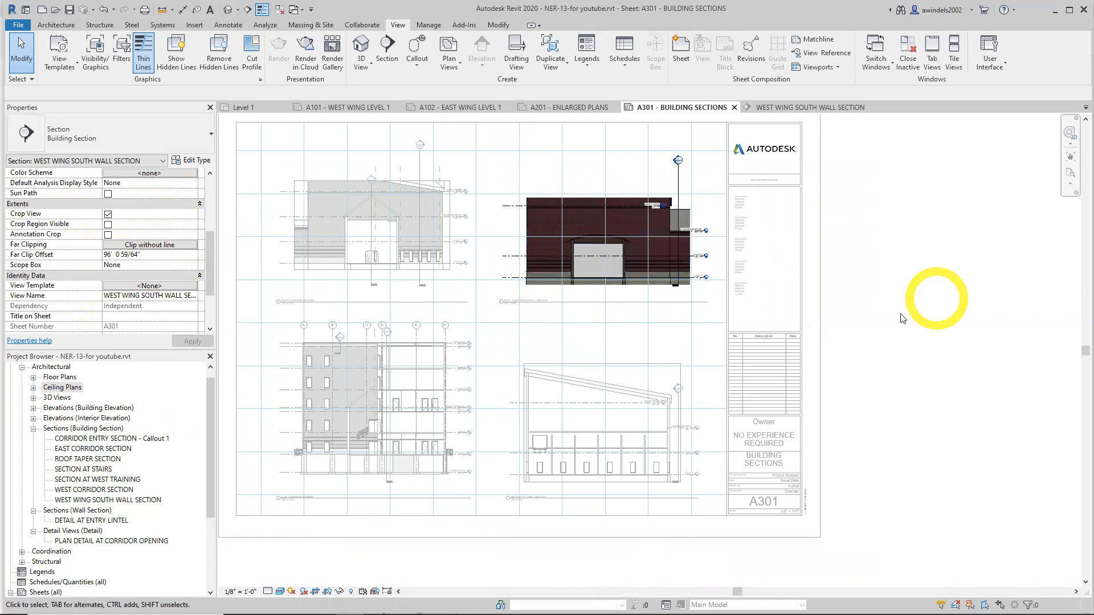
click(659, 285)
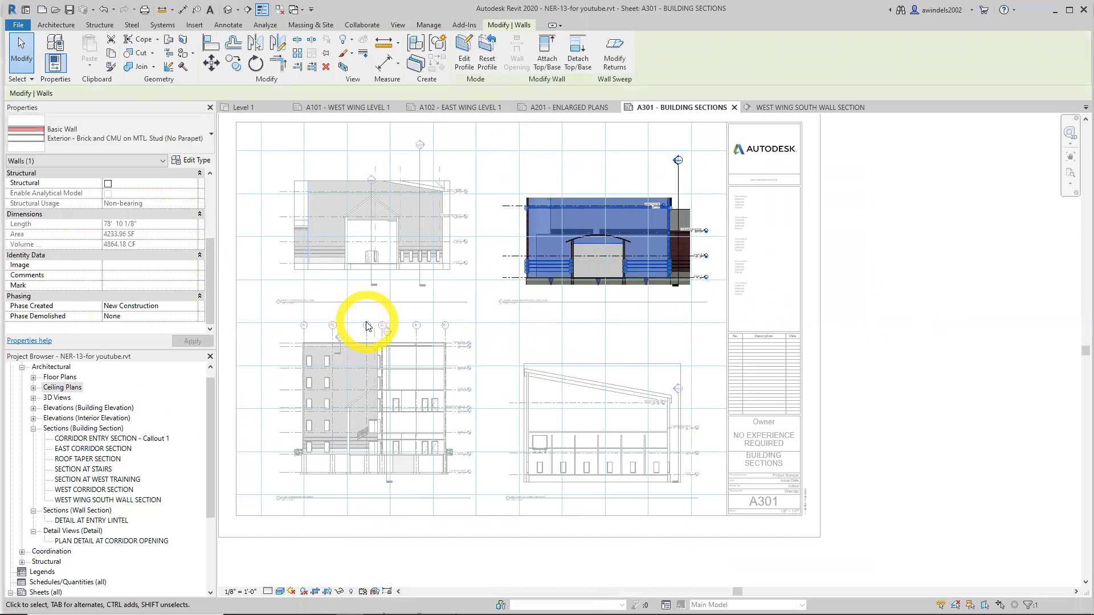
click(450, 335)
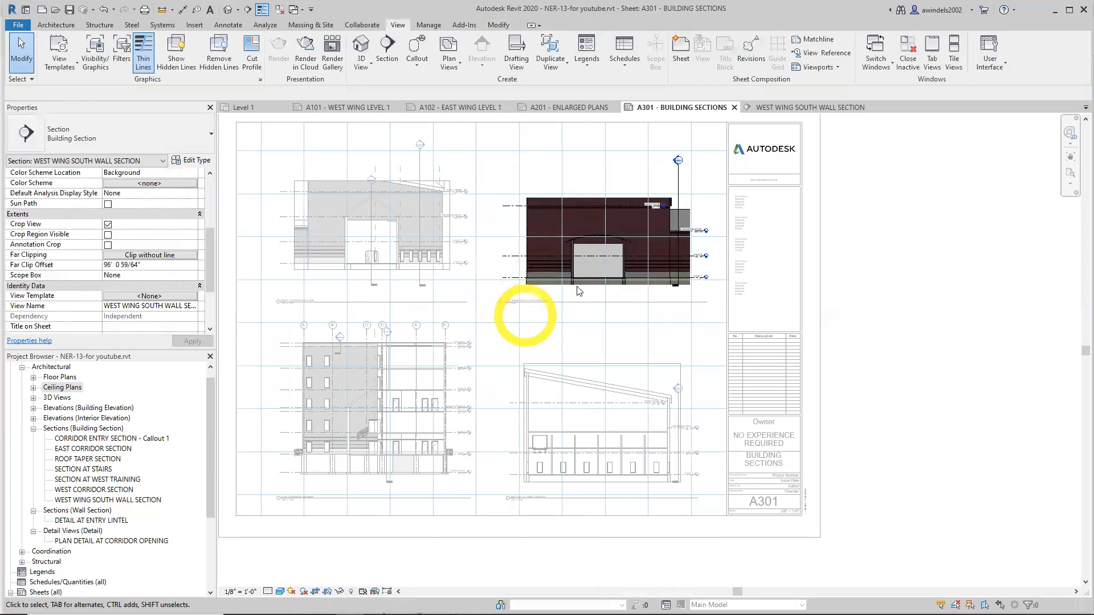
Deactivate the WEST WING SOUTH WALL SECTION view to return to editing sheet A301
right_click(591, 287)
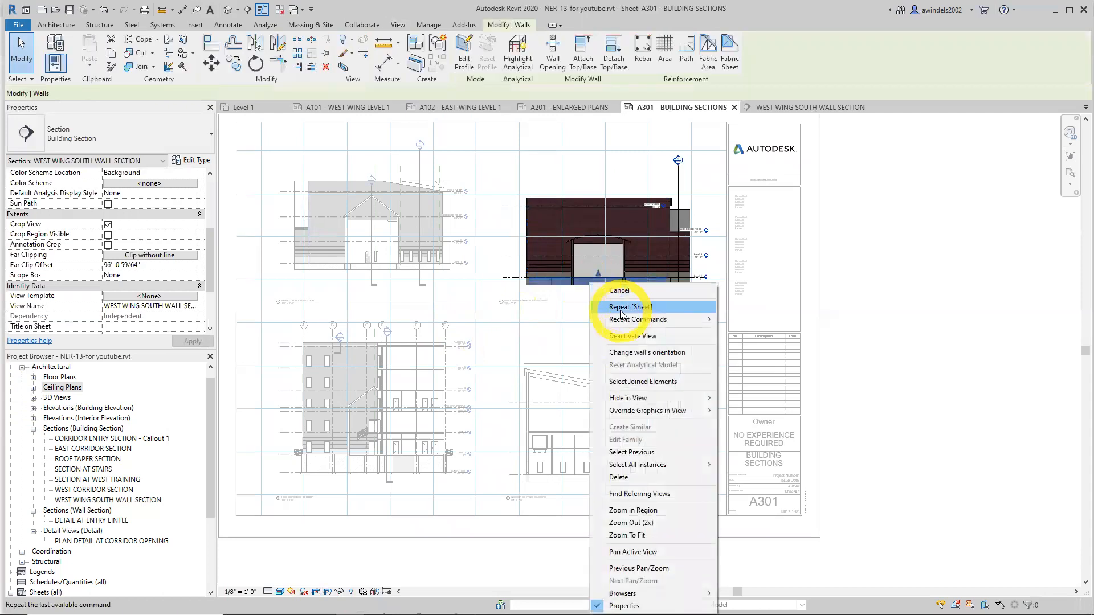
key(Escape)
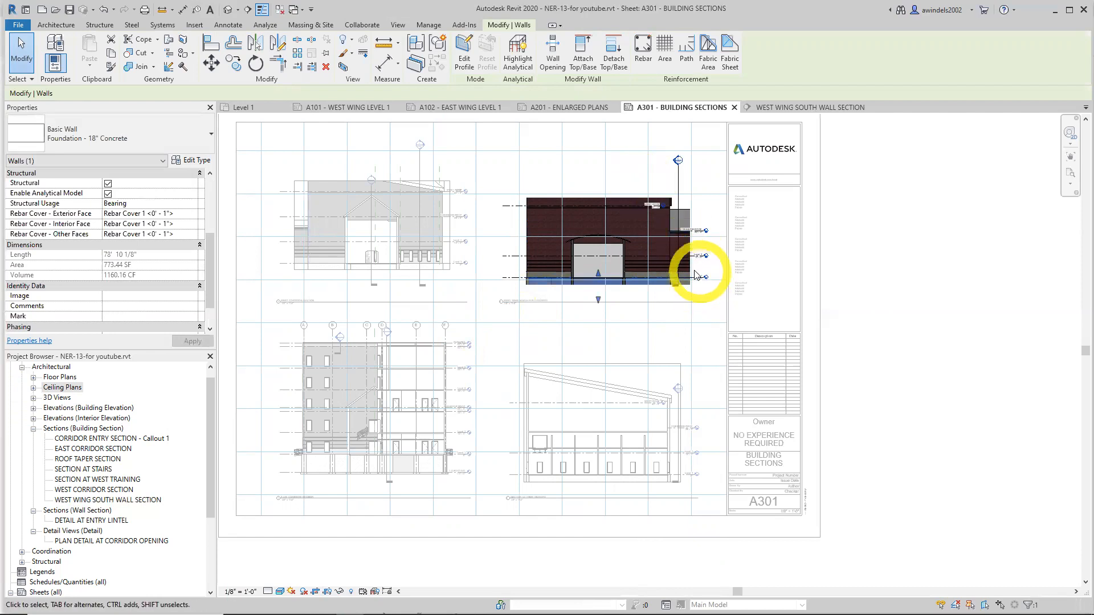
right_click(586, 210)
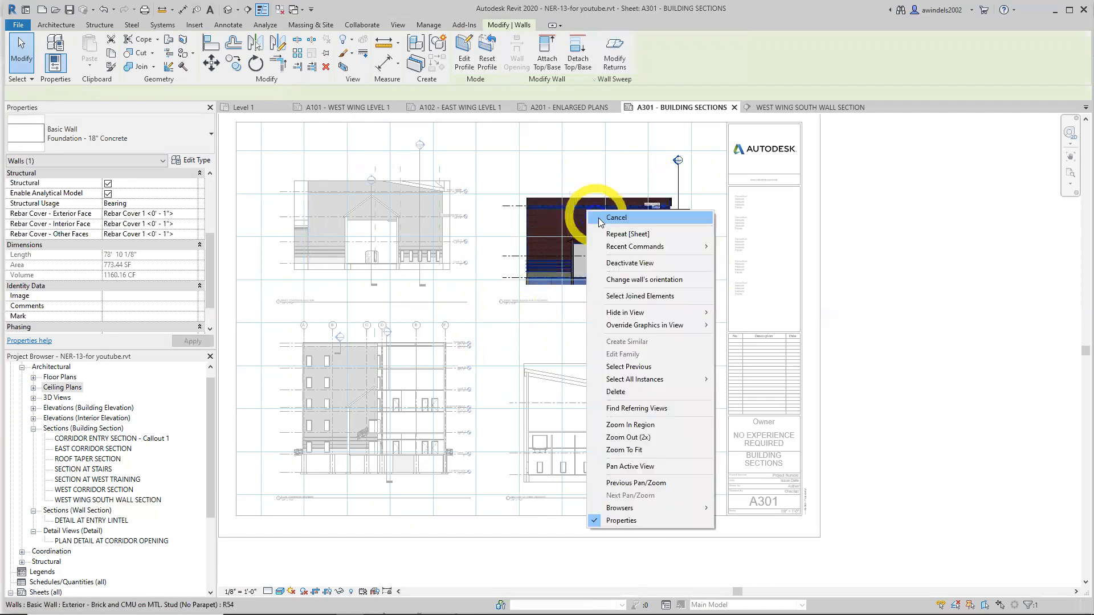
click(626, 263)
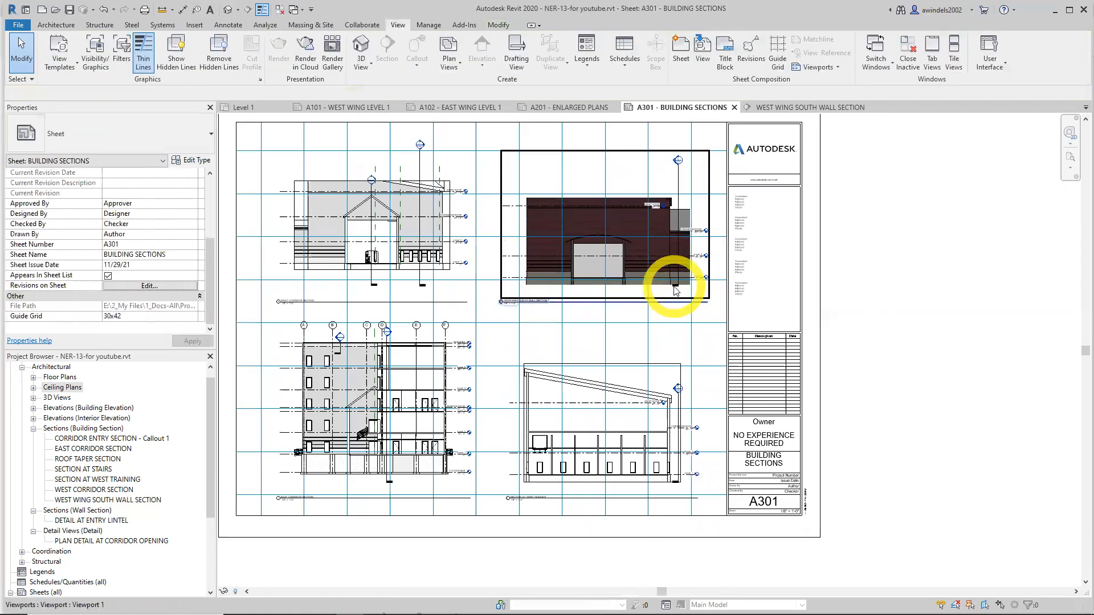
Reactivate the WEST WING SOUTH WALL SECTION viewport on the sheet and show its crop region
click(675, 290)
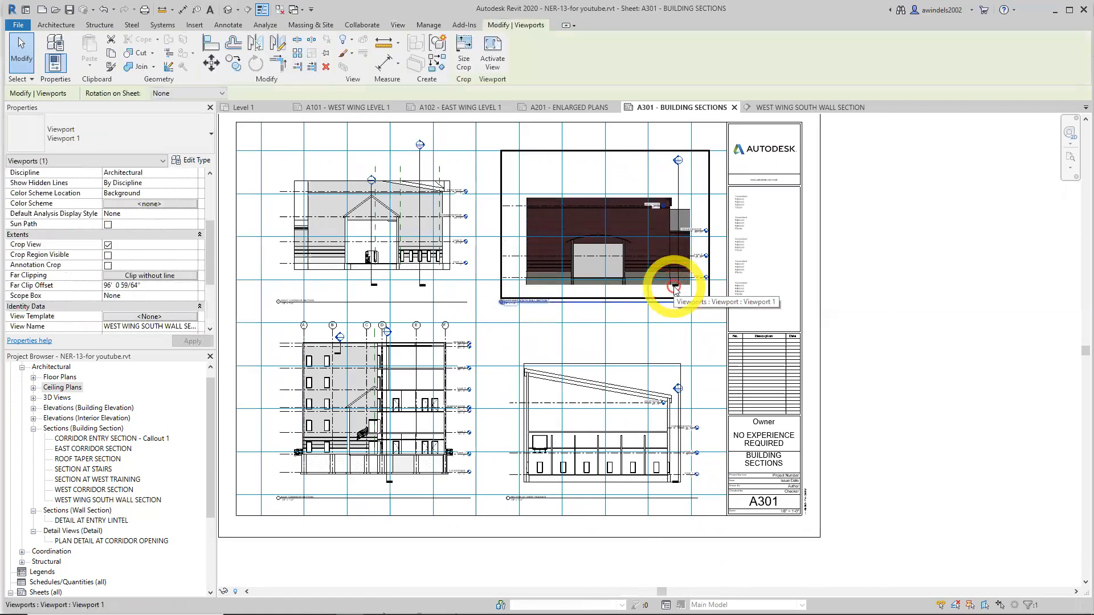
right_click(707, 298)
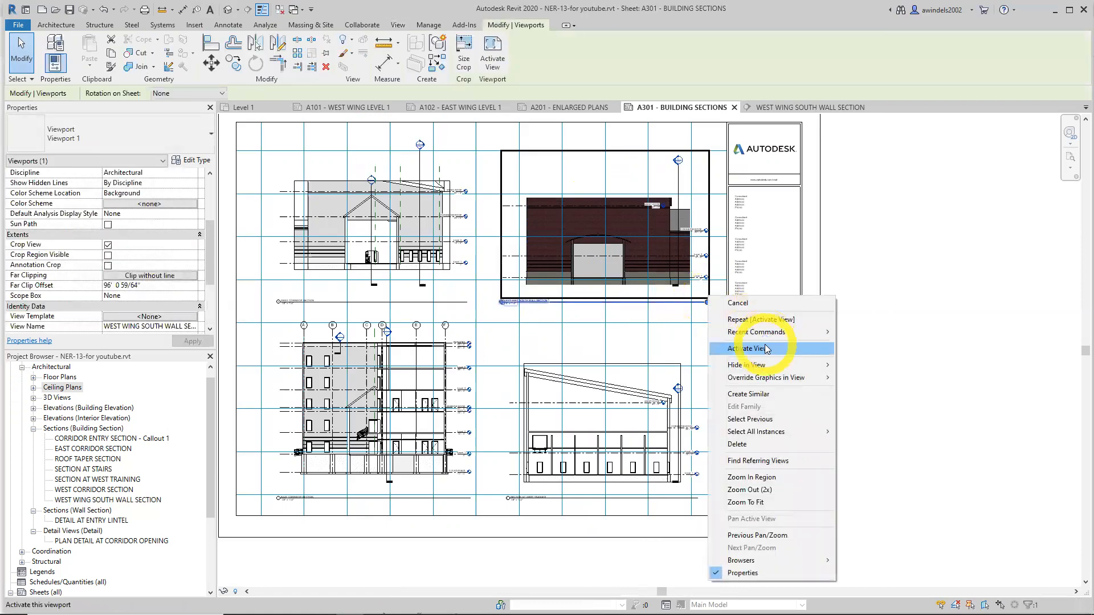
click(766, 349)
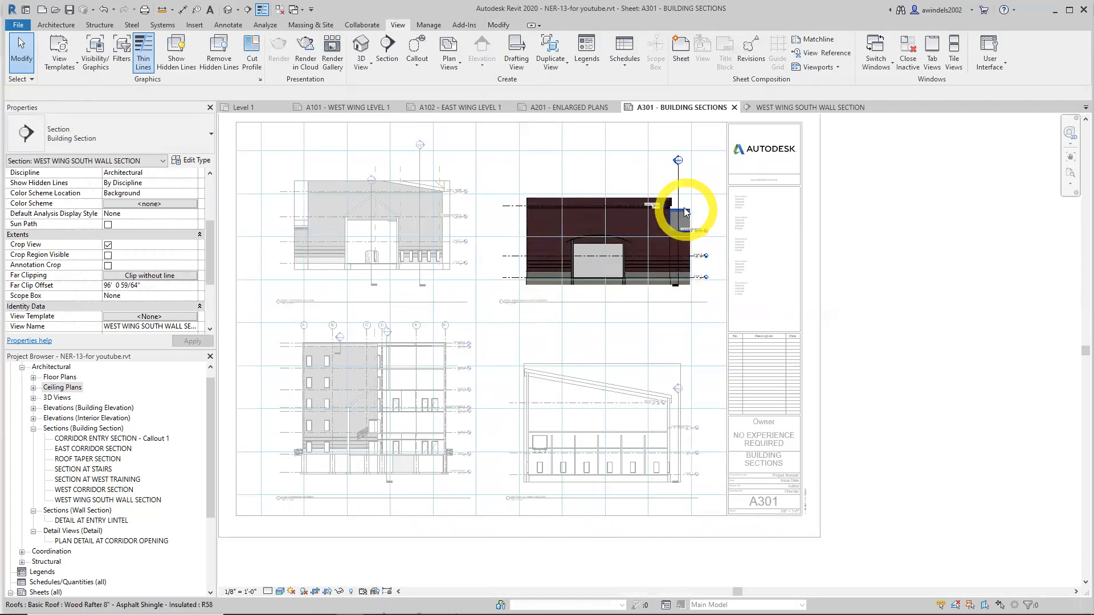
click(677, 188)
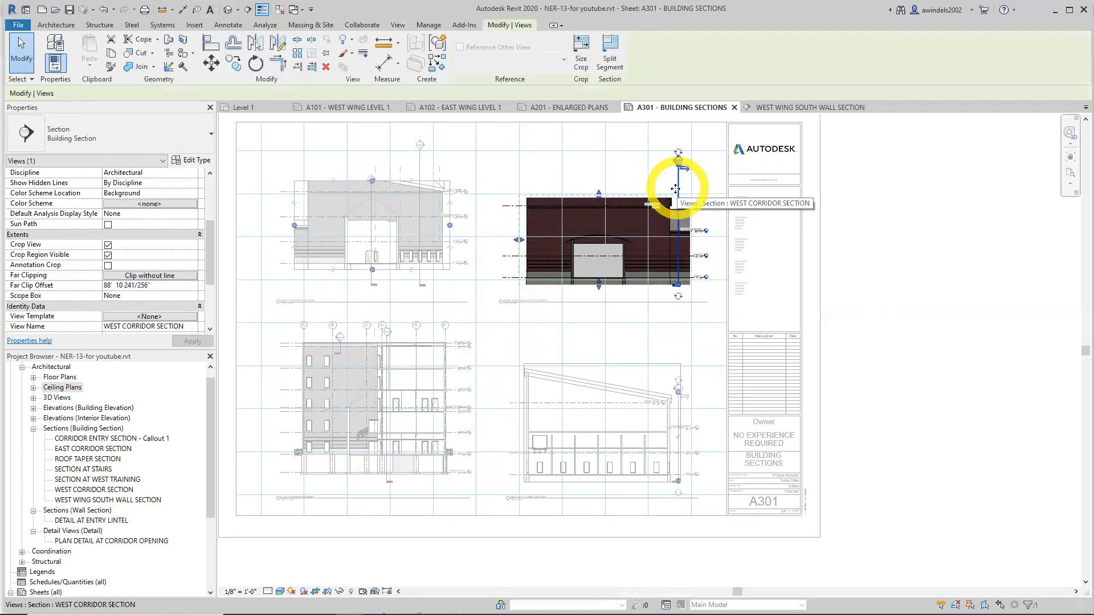
scroll(746, 234, up, 2)
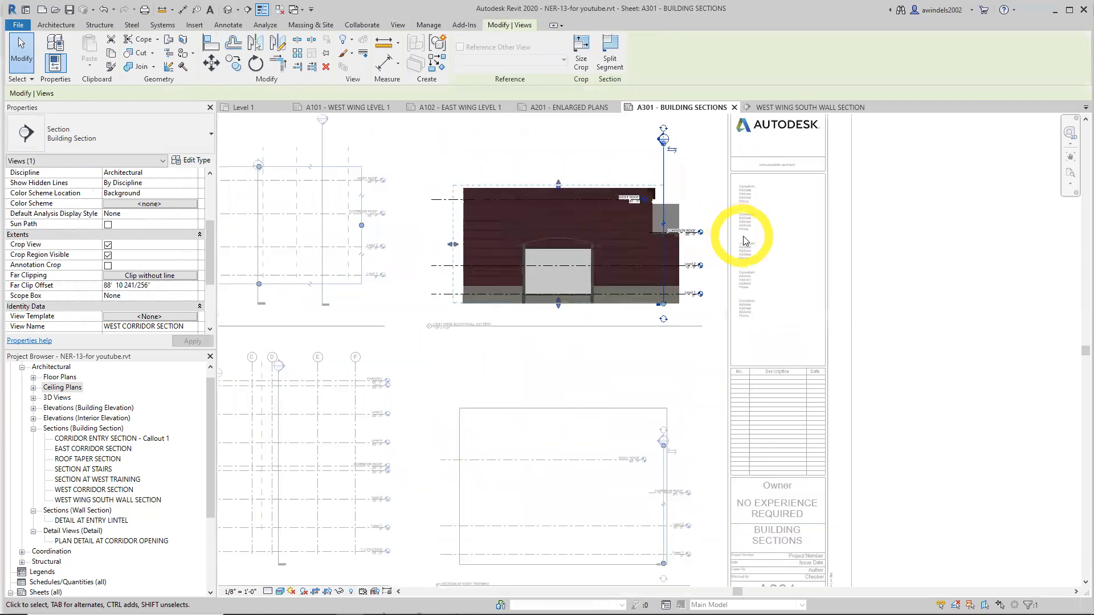
middle_drag(740, 260, 689, 149)
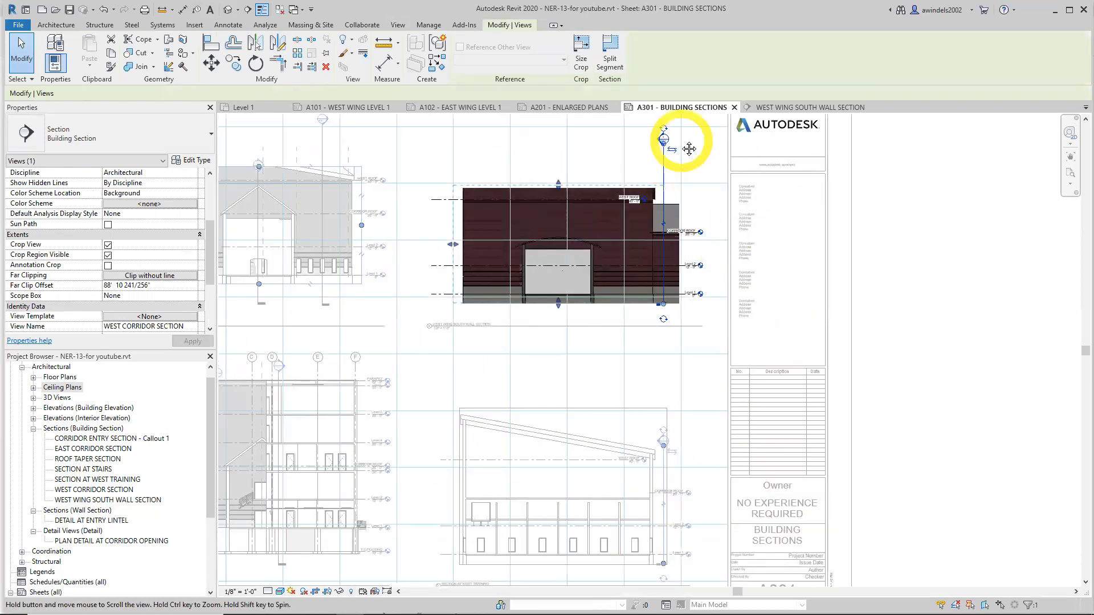
scroll(663, 154, up, 1)
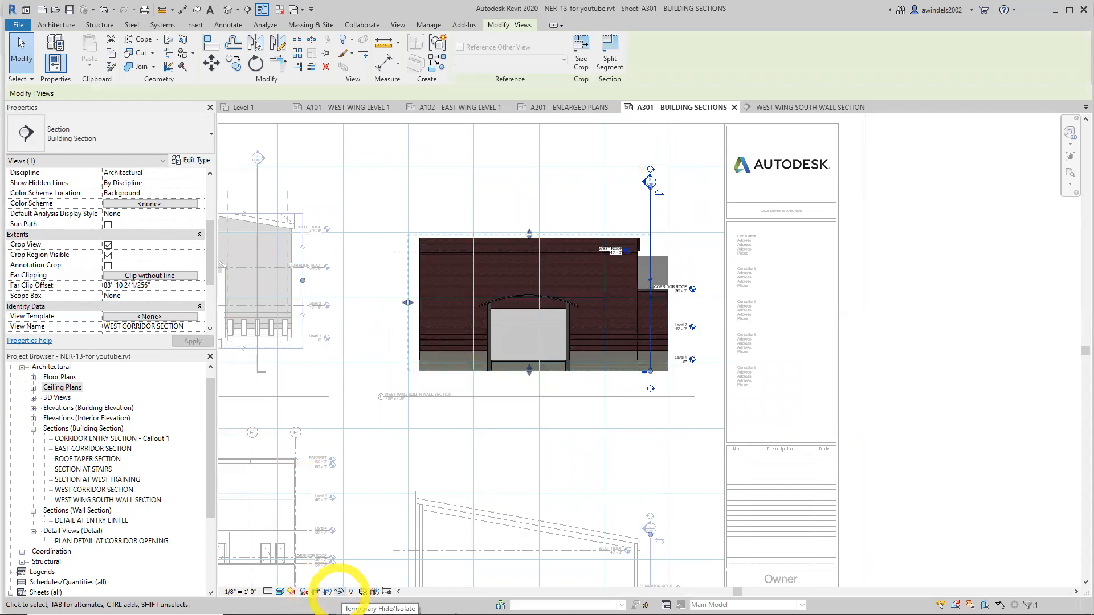
click(328, 592)
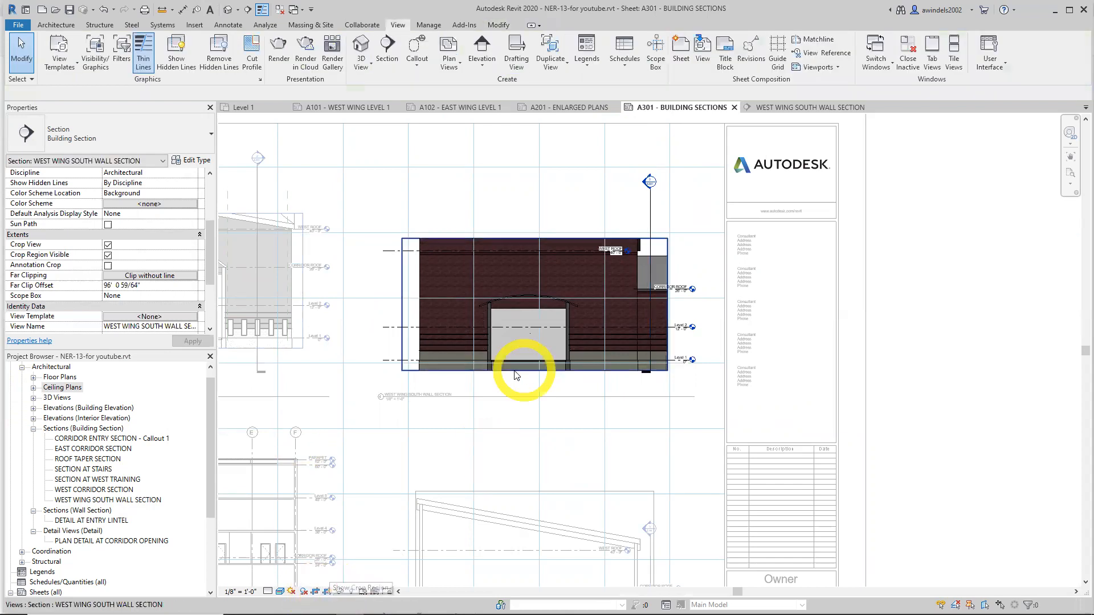
Extend the section's crop region upward past the sloped roof and downward below the foundation wall
click(418, 366)
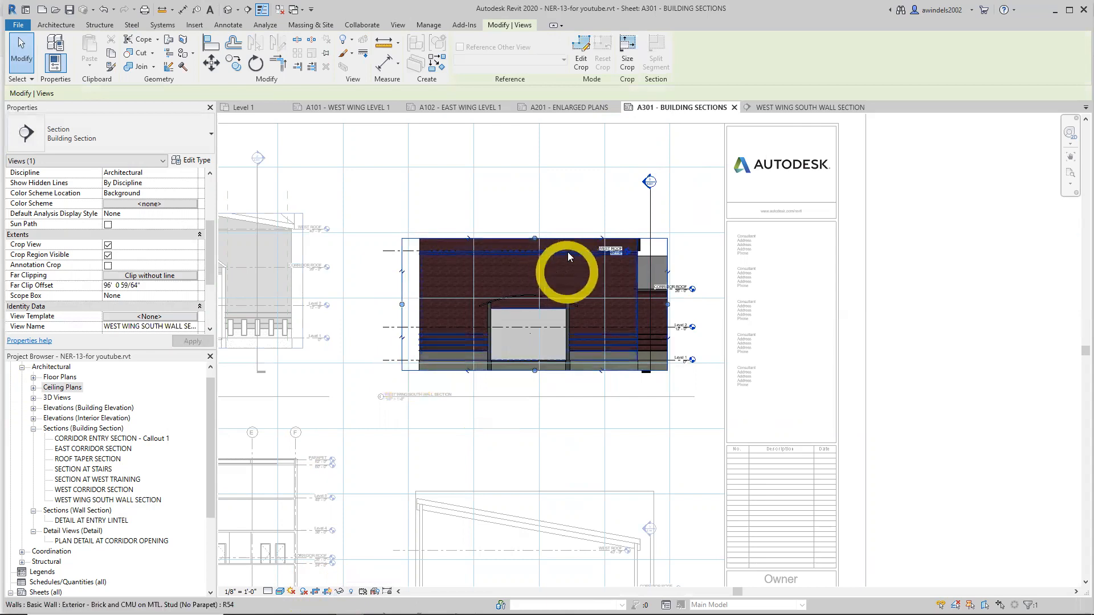
drag(535, 239, 534, 149)
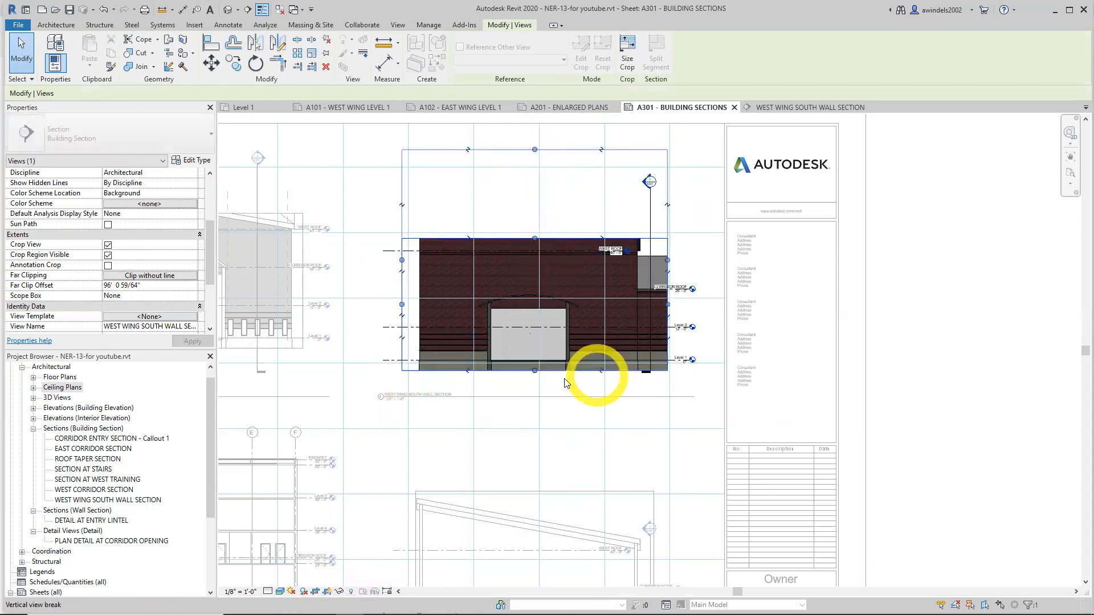
drag(535, 370, 535, 398)
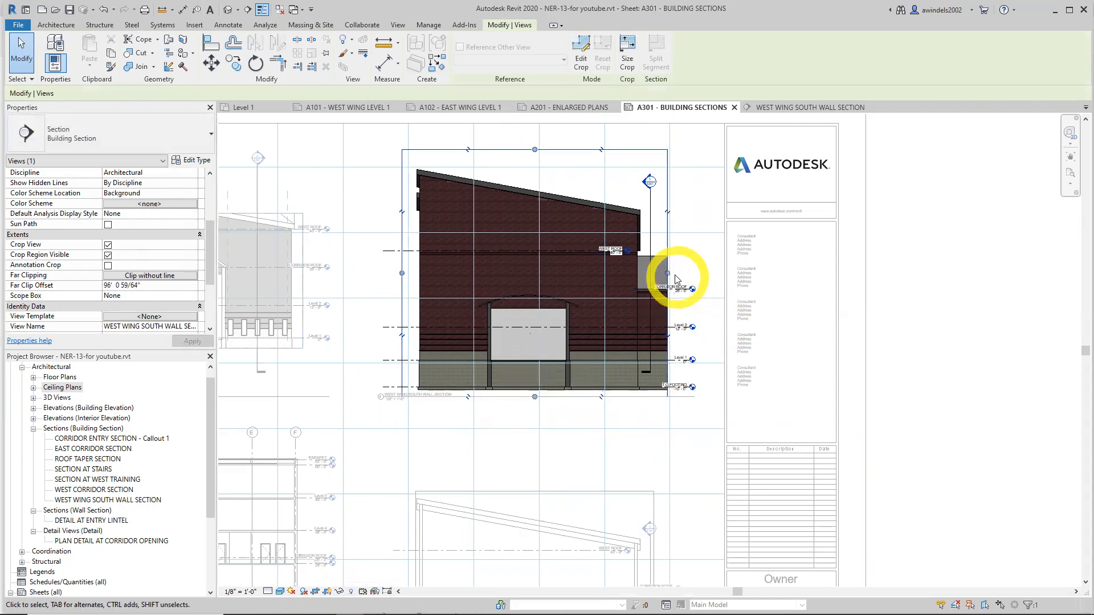
Extend the WEST WING SOUTH WALL SECTION crop region sideways past the lower corridor wing
drag(668, 273, 694, 273)
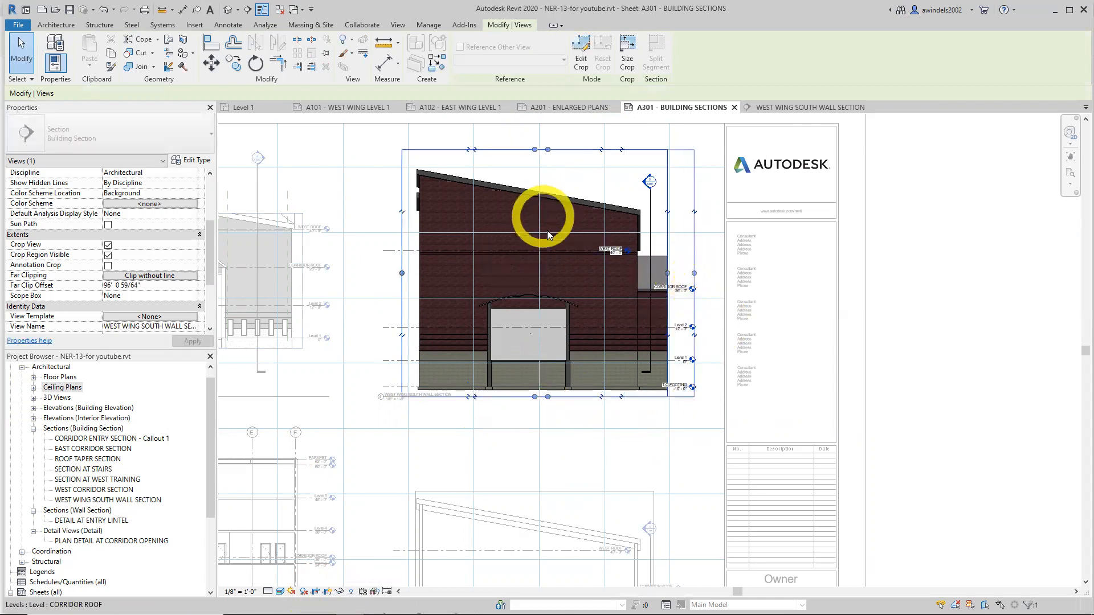
mouse_move(522, 149)
mouse_down()
mouse_move(517, 137)
mouse_move(525, 161)
mouse_move(517, 149)
mouse_up()
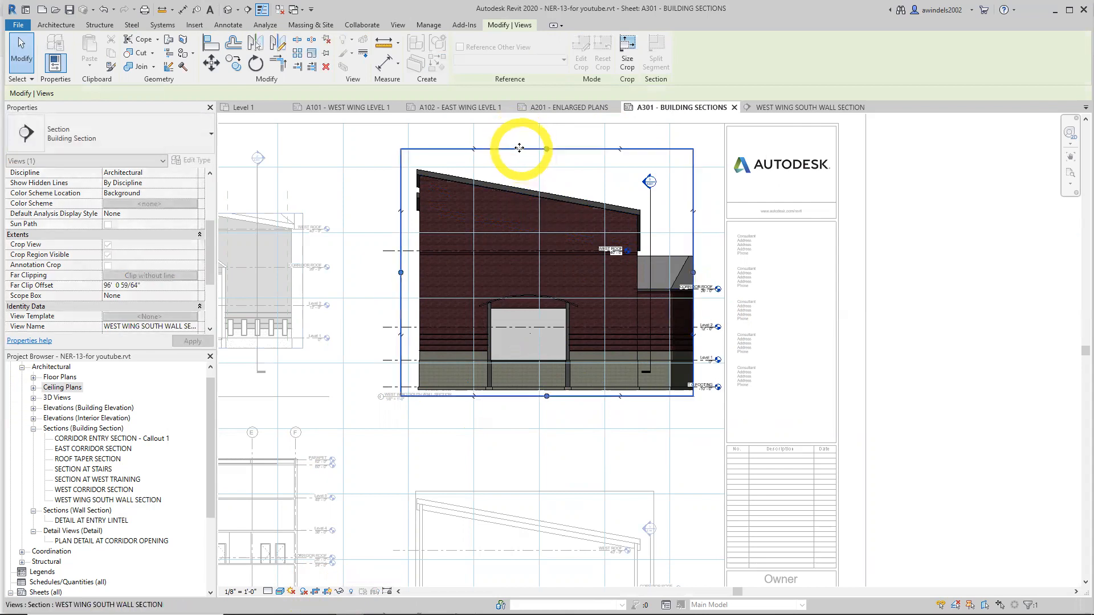
Try splitting the section's crop region with a view break on its vertical edge, and undo the split
click(401, 335)
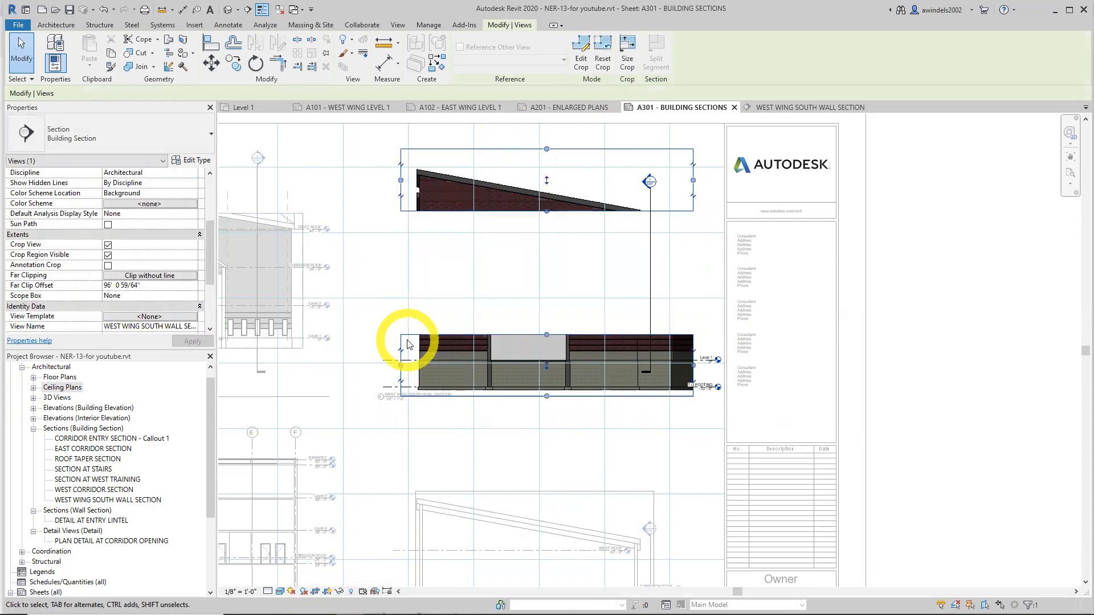
key(ctrl+z)
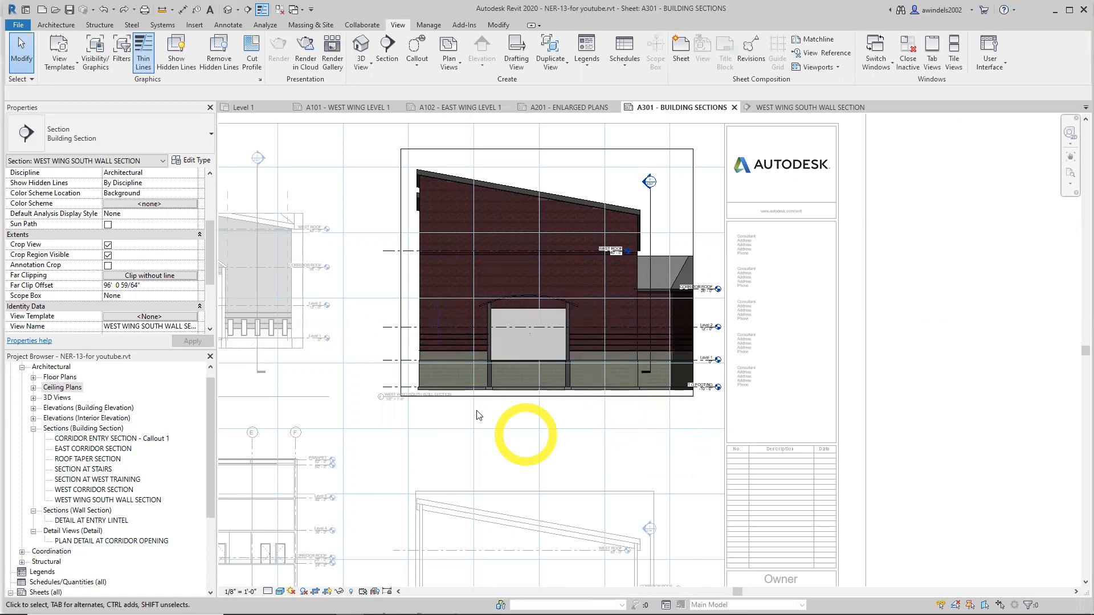
Hide the WEST WING SOUTH WALL SECTION crop region and deactivate the view to return to the sheet
click(402, 375)
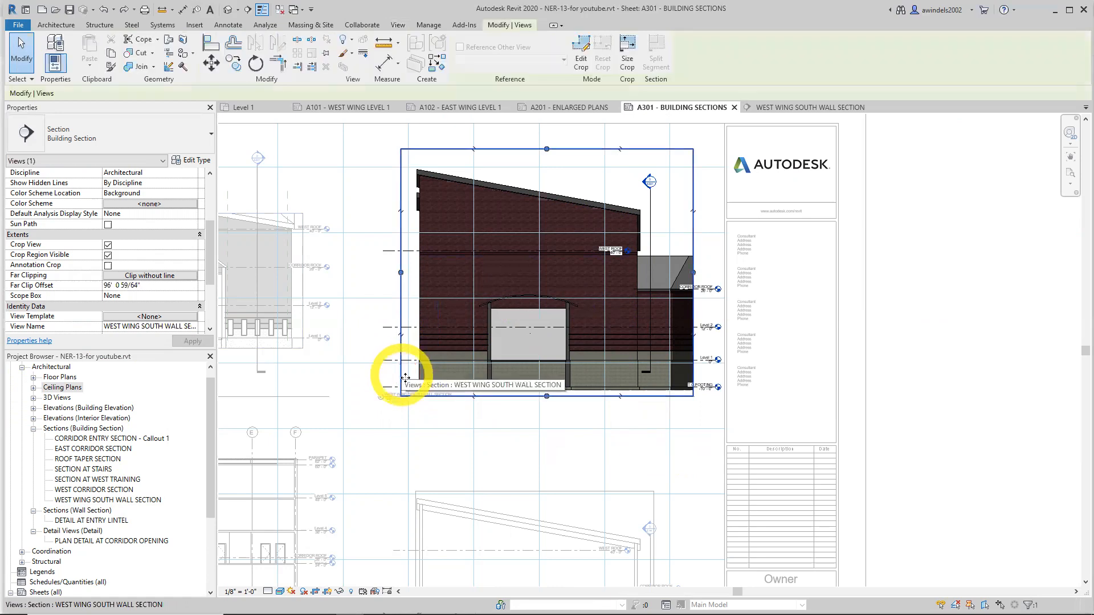
click(327, 593)
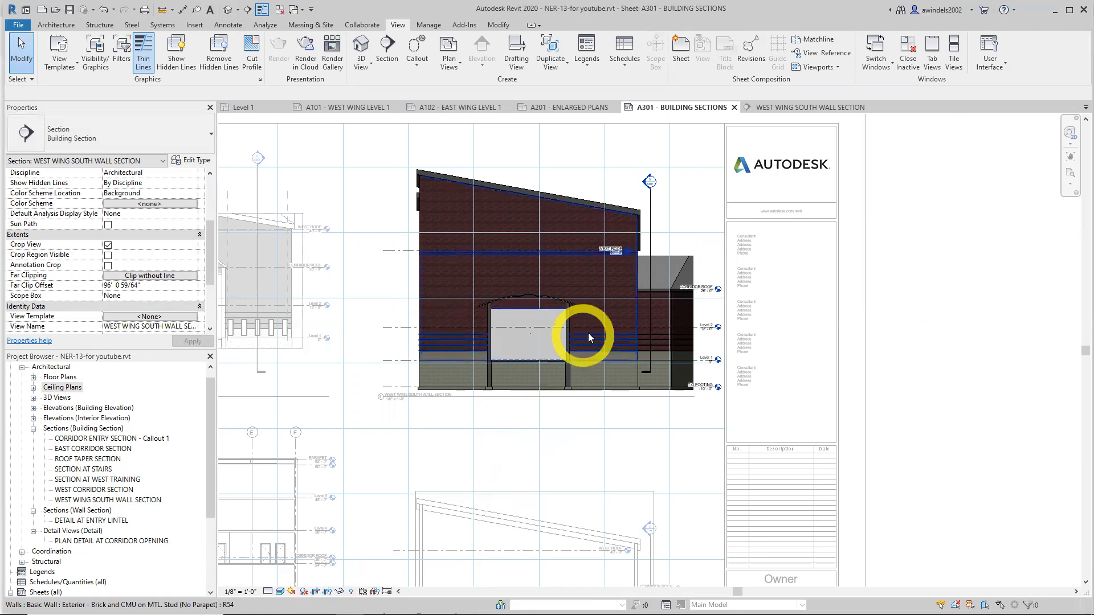
scroll(582, 333, down, 1)
right_click(562, 296)
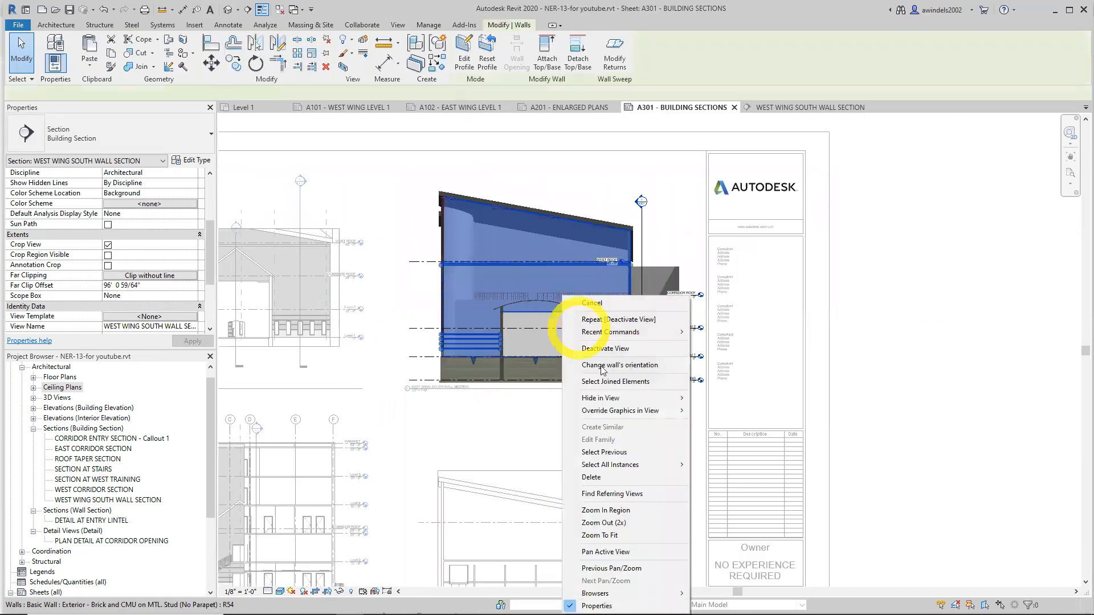
click(612, 277)
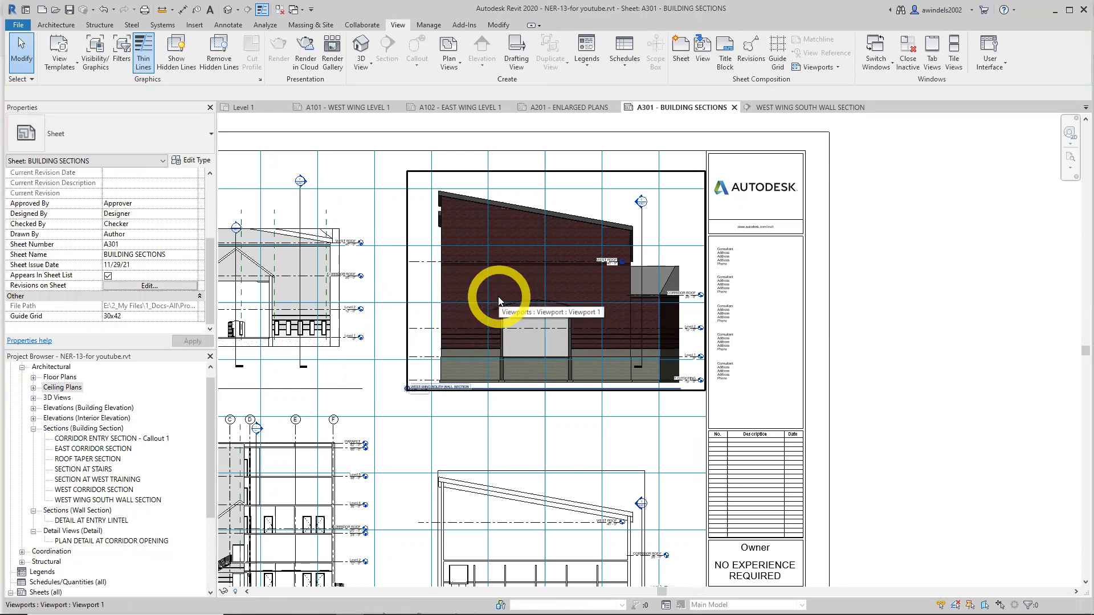
Activate the WEST CORRIDOR SECTION view on the sheet and extend its crop region down below the T.O. FOOTING level
middle_drag(458, 329, 652, 326)
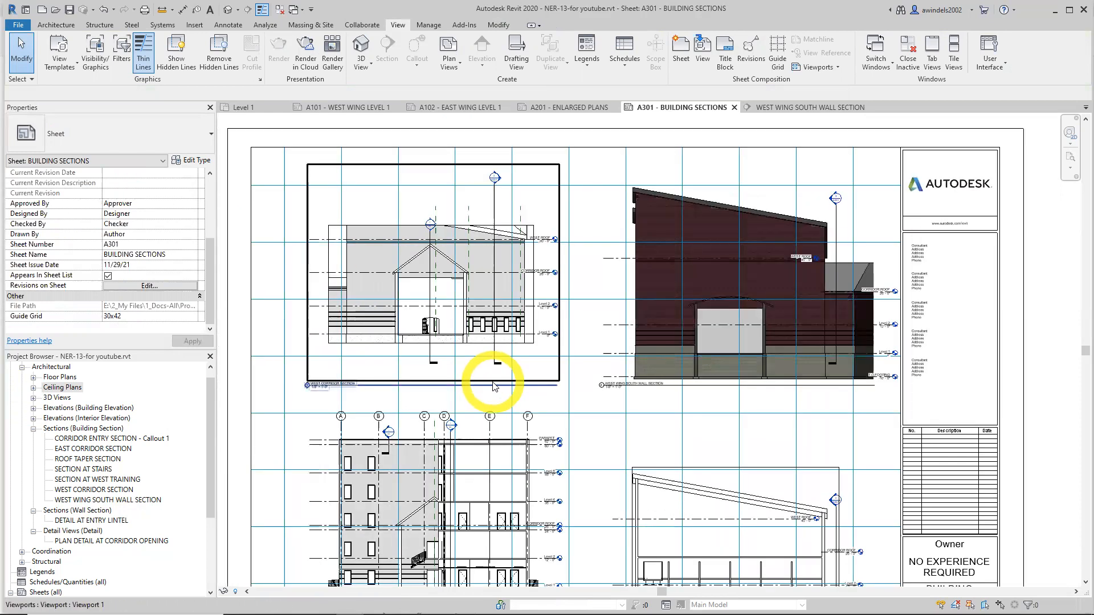
click(493, 385)
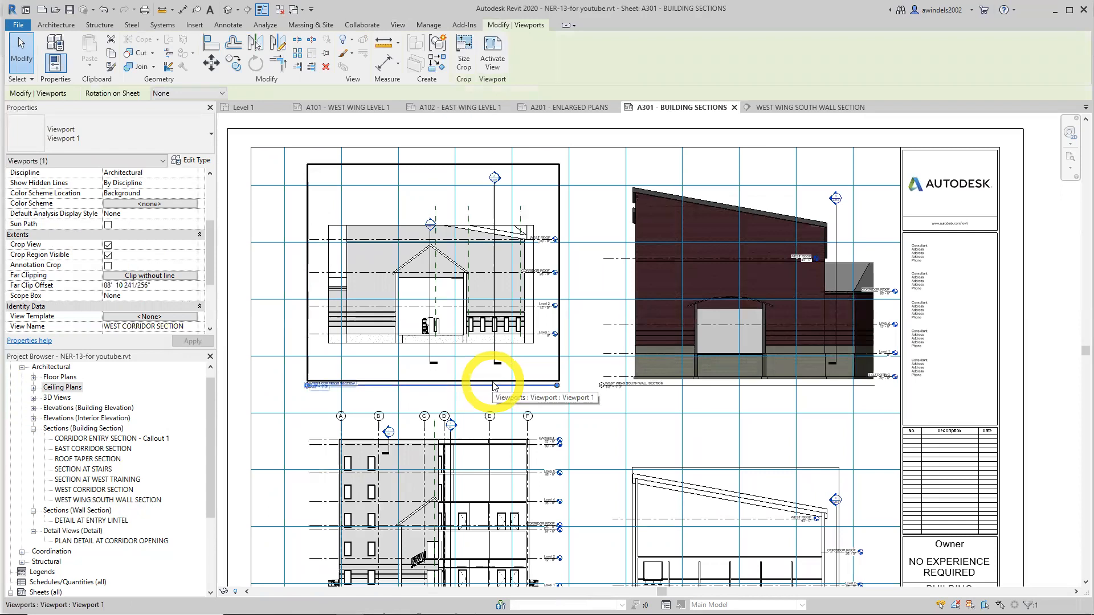
right_click(490, 399)
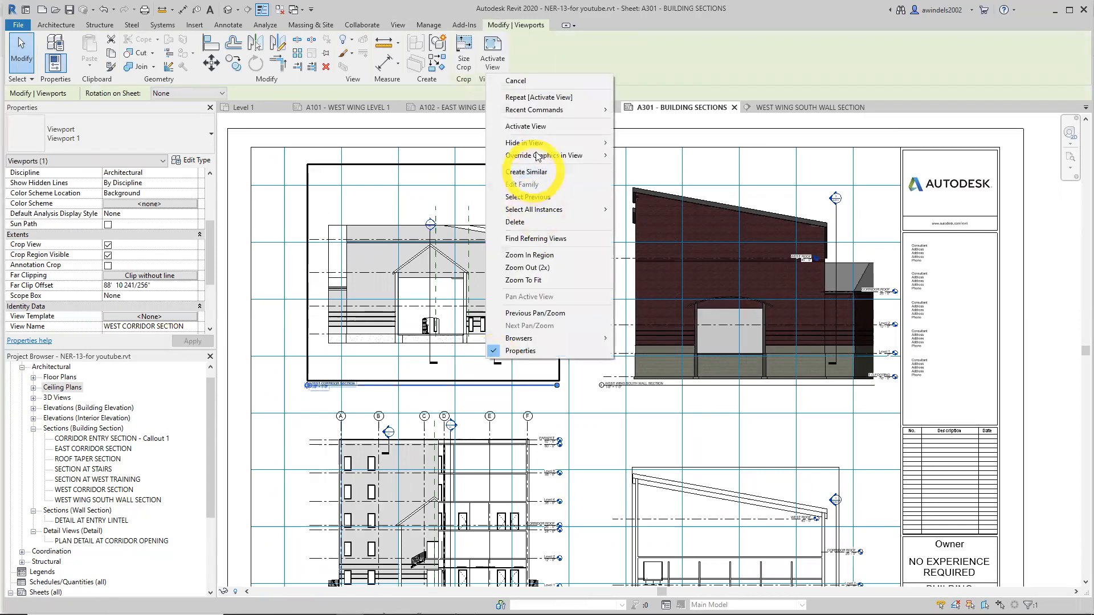
click(541, 136)
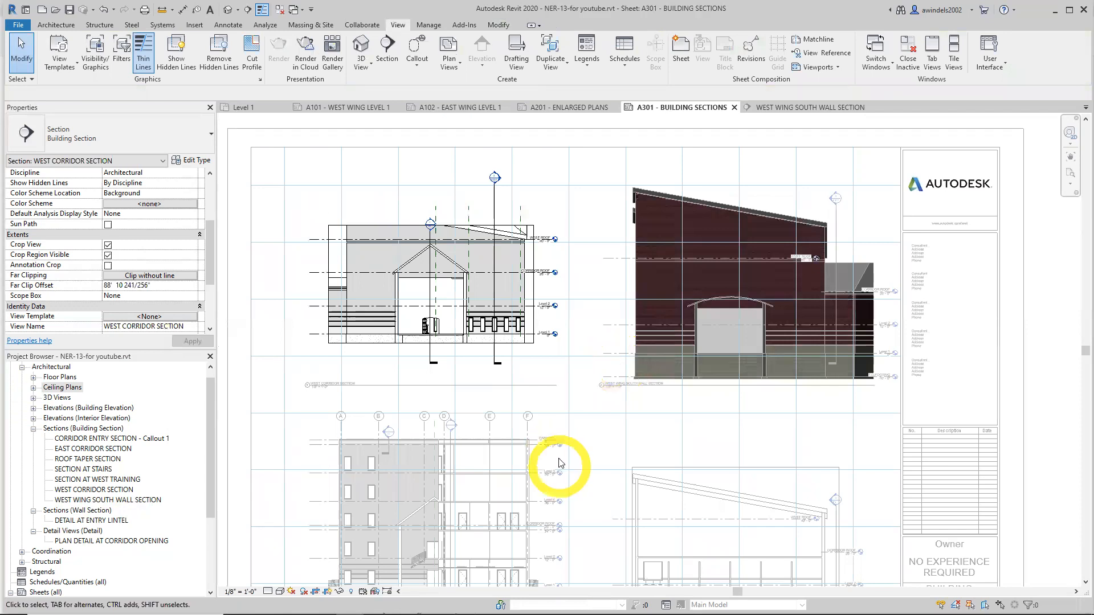
click(471, 345)
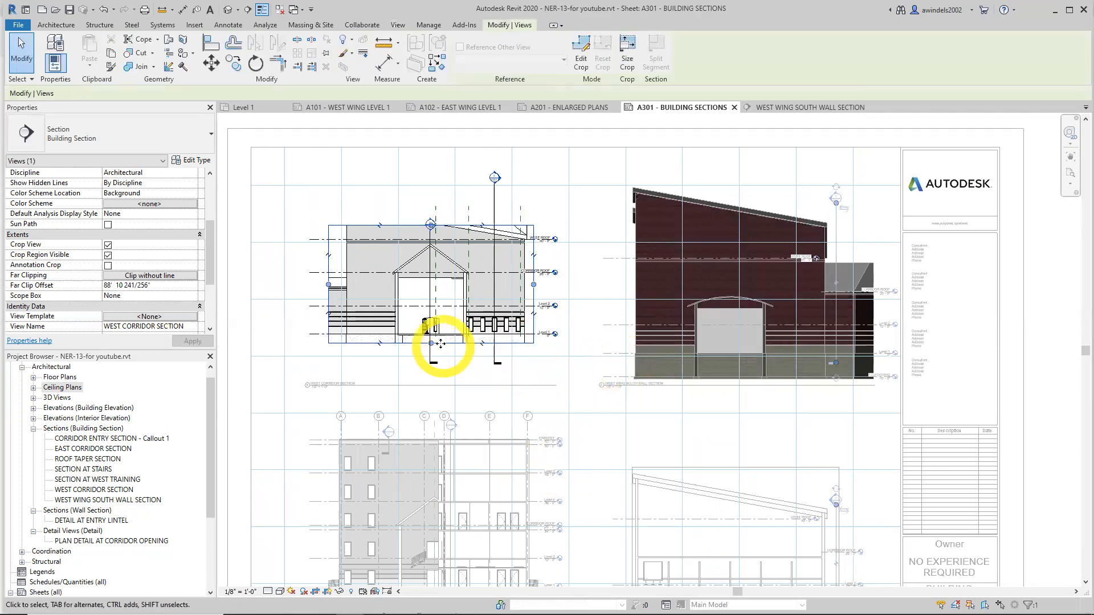
drag(430, 343, 462, 387)
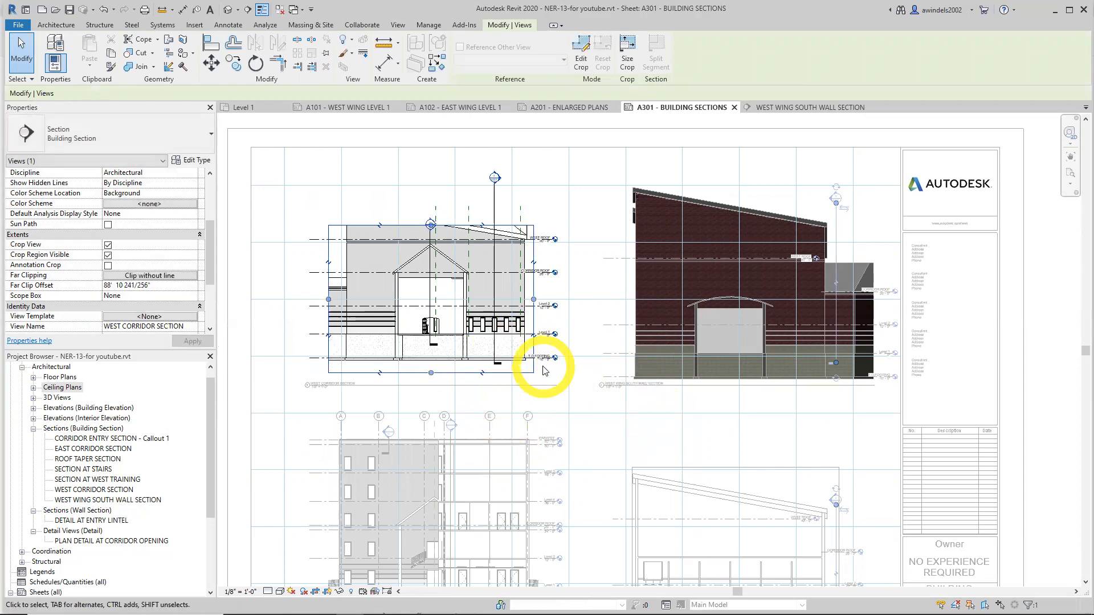
middle_drag(574, 375, 605, 390)
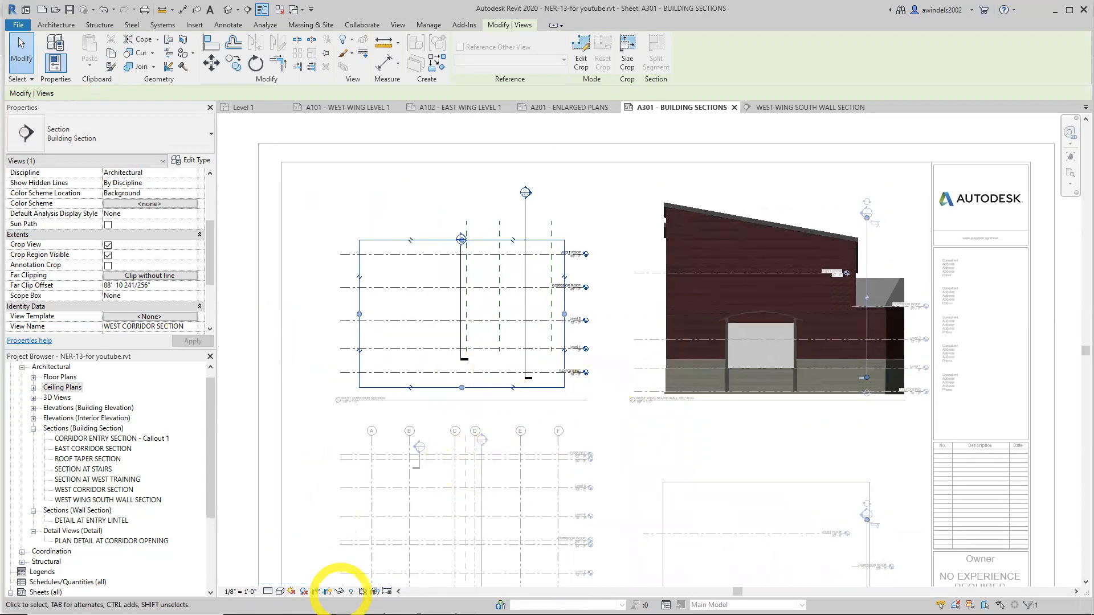
Hide the WEST CORRIDOR SECTION crop region and deactivate the view
click(317, 593)
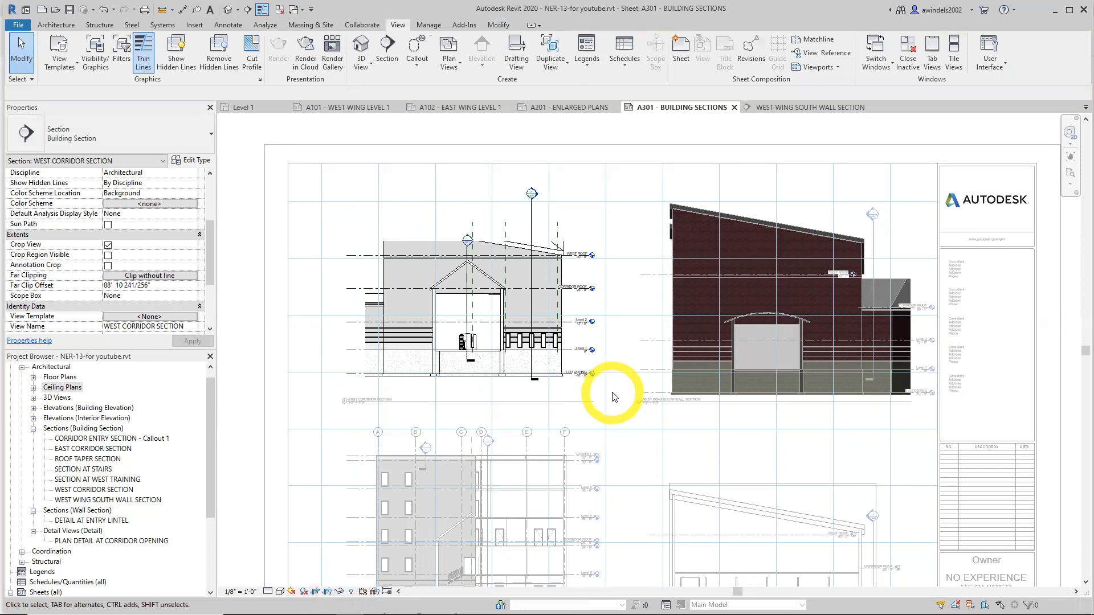
middle_drag(644, 403, 617, 398)
click(442, 333)
right_click(443, 337)
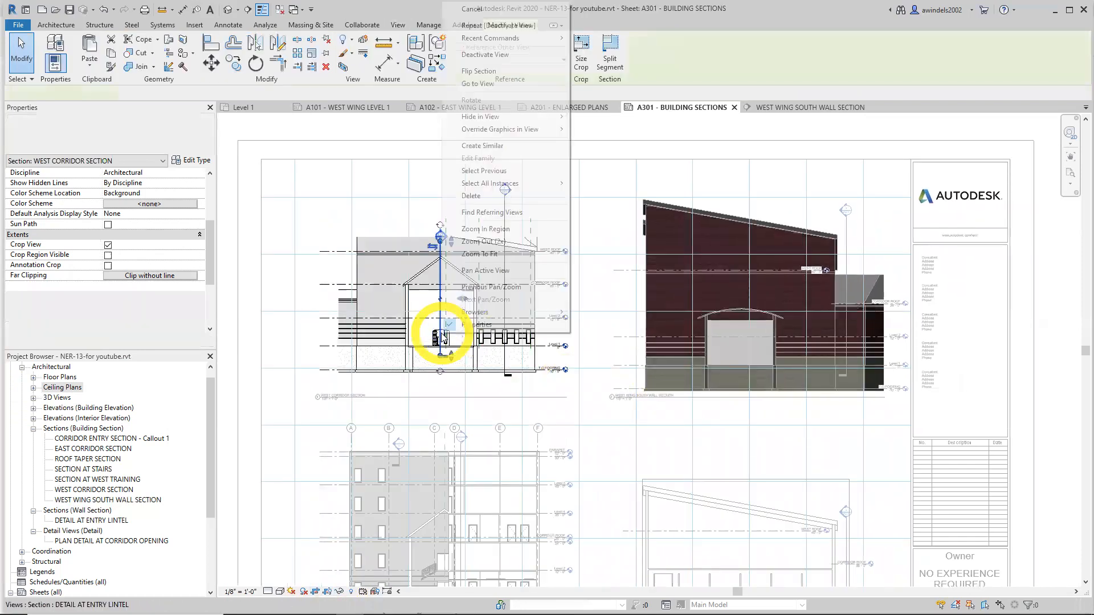
click(506, 55)
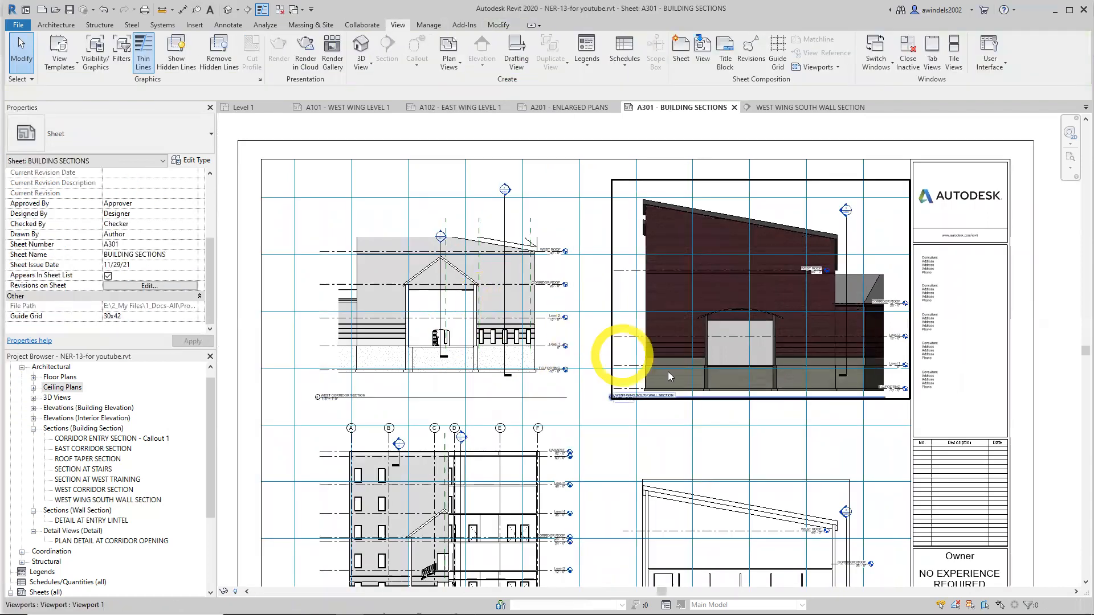
Shift the WEST WING SOUTH WALL SECTION viewport slightly toward the corridor section and lower its view title separately
click(693, 395)
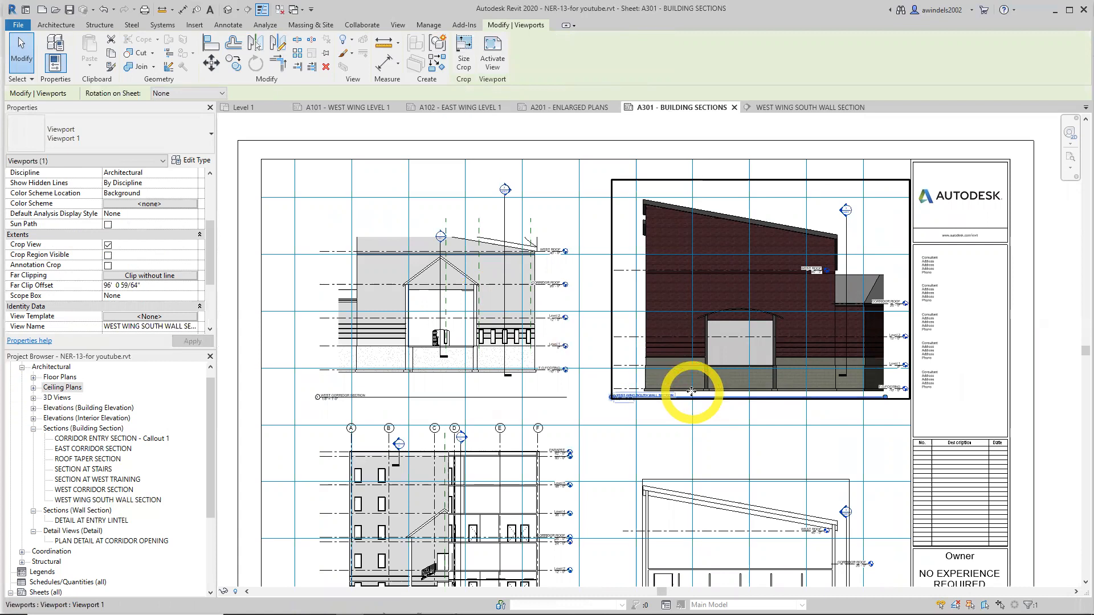
mouse_move(710, 401)
mouse_down()
mouse_move(703, 359)
mouse_move(686, 383)
mouse_move(701, 397)
mouse_move(696, 408)
mouse_up()
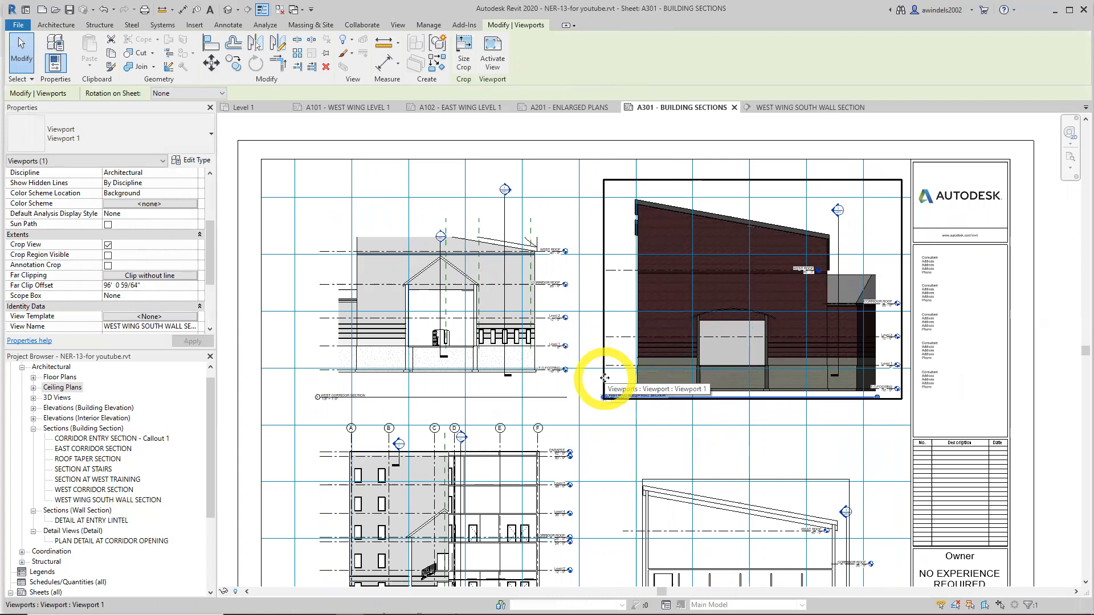
click(617, 397)
click(611, 403)
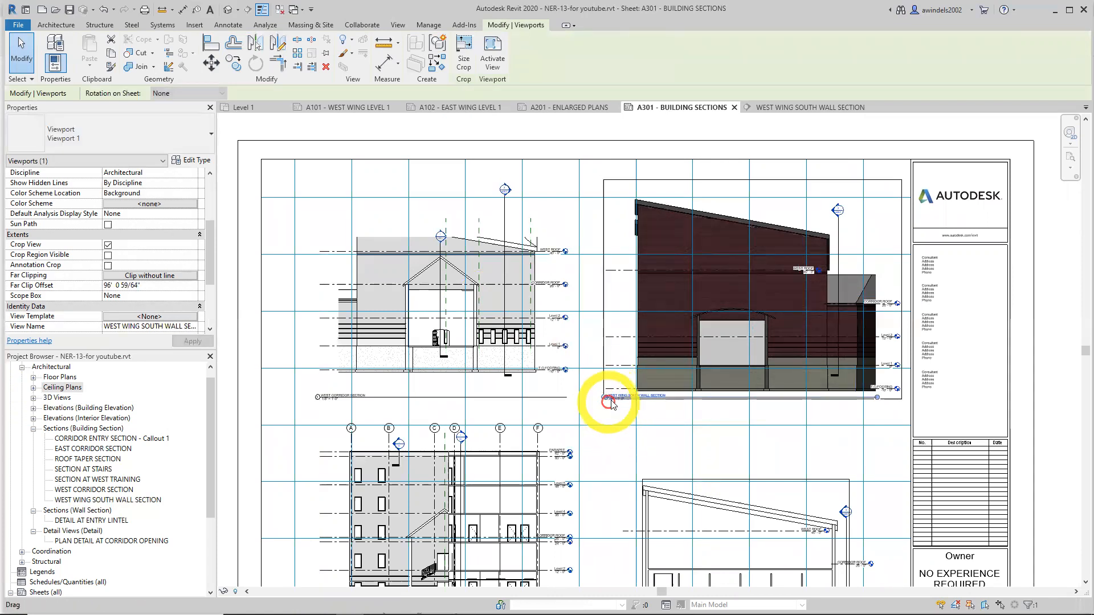
scroll(598, 411, up, 3)
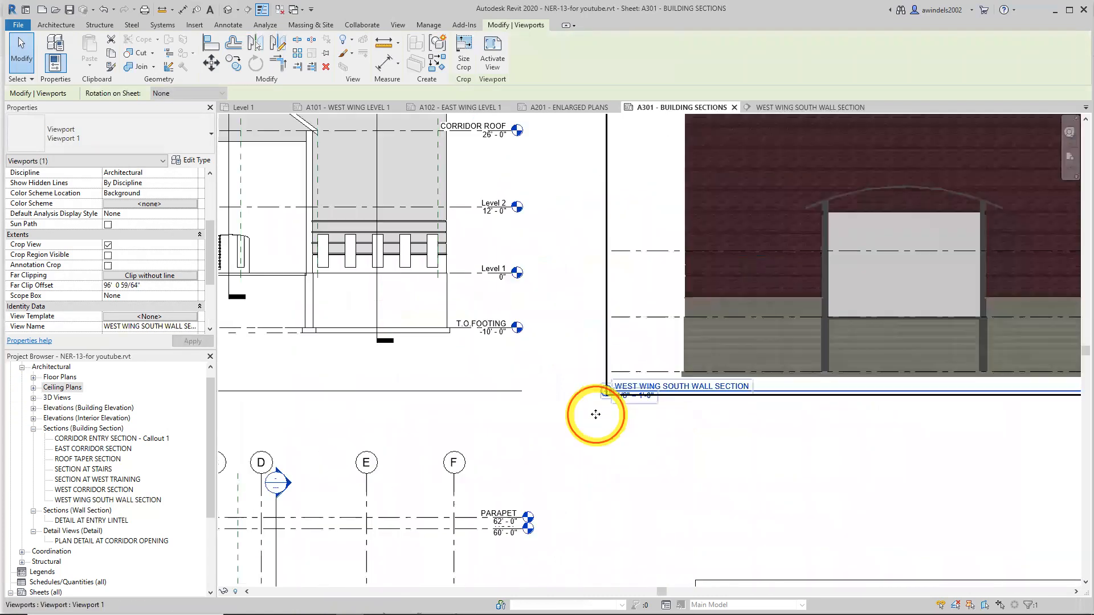
click(596, 414)
drag(605, 393, 603, 445)
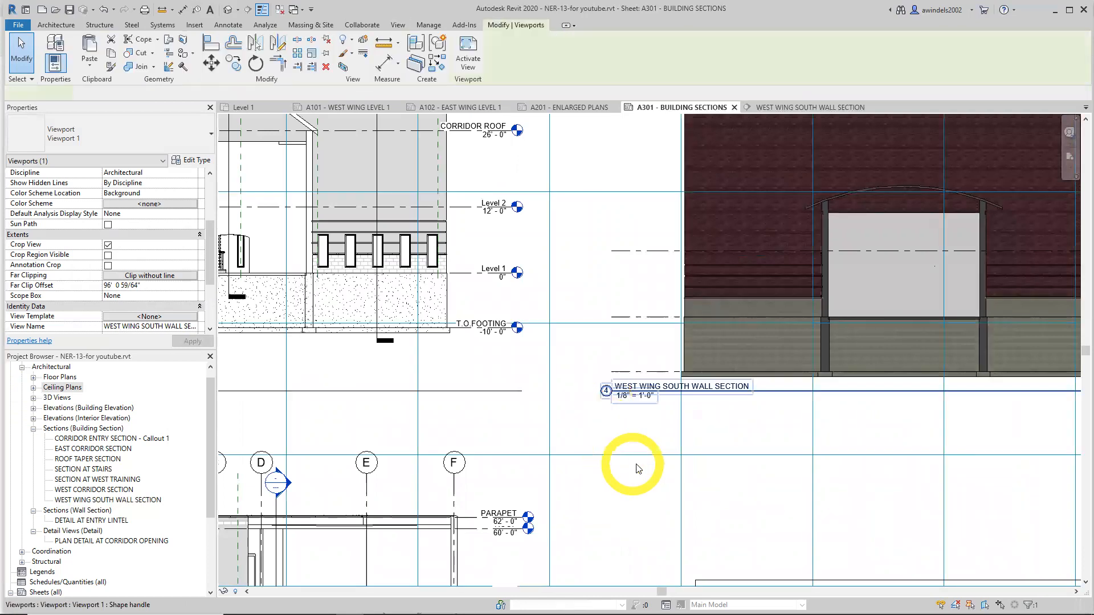
Move the WEST WING SOUTH WALL SECTION viewport upward together with its view title
click(636, 408)
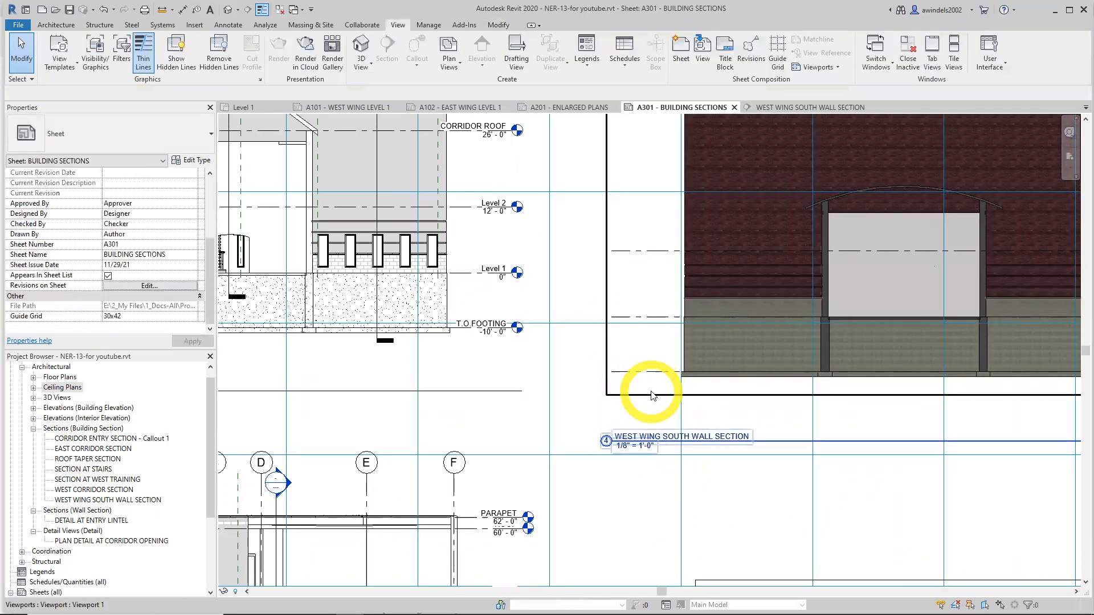
click(653, 395)
drag(652, 393, 656, 300)
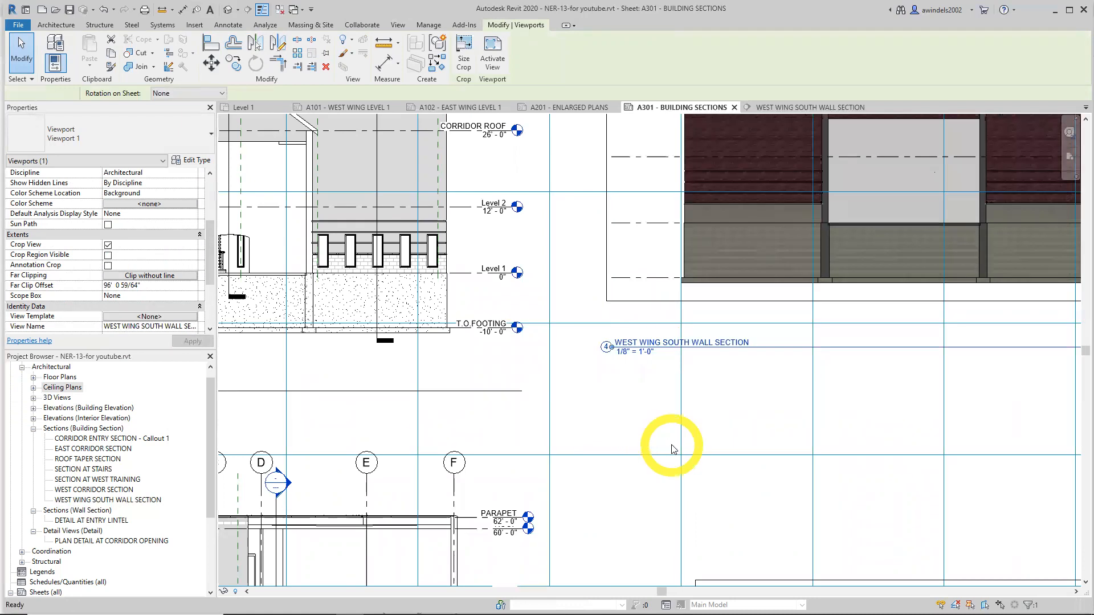
Undo the viewport and title moves and the WEST CORRIDOR SECTION crop hiding, and deactivate that view
key(ctrl+z)
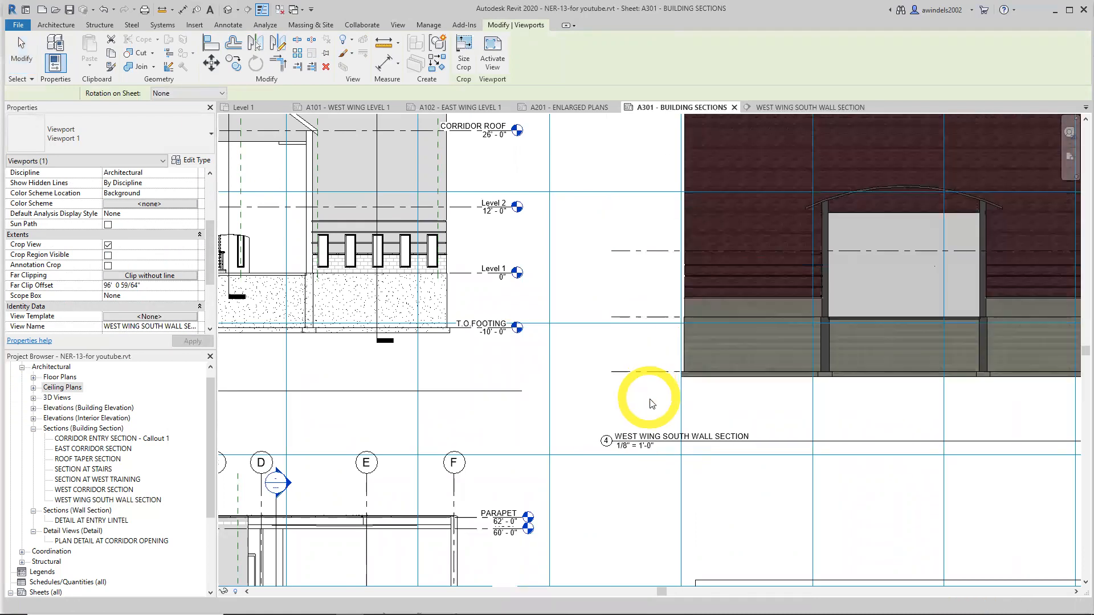
scroll(650, 400, down, 5)
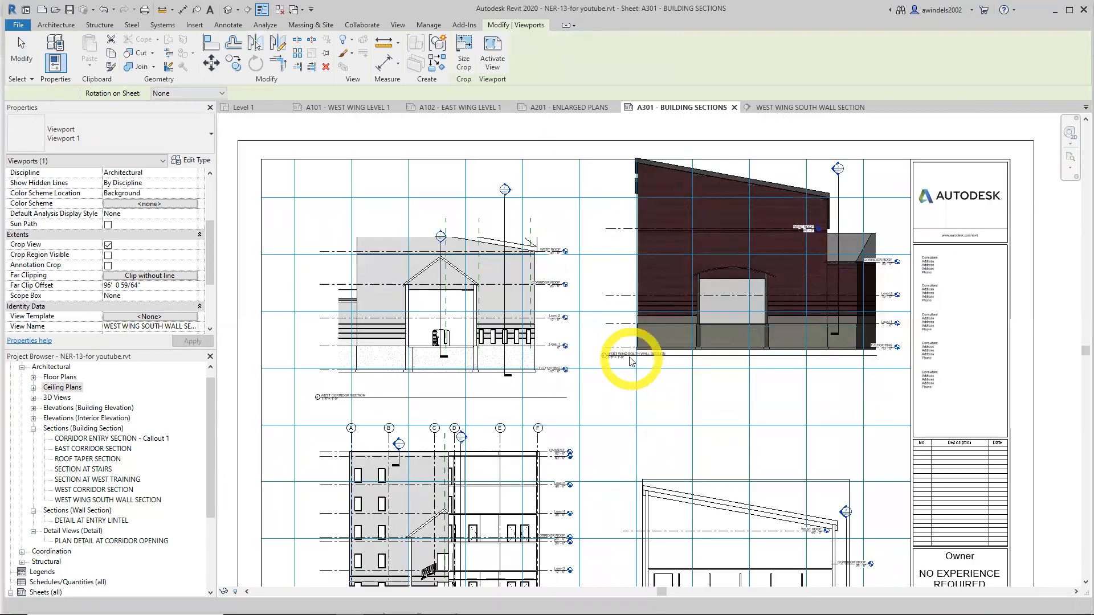
key(ctrl+z)
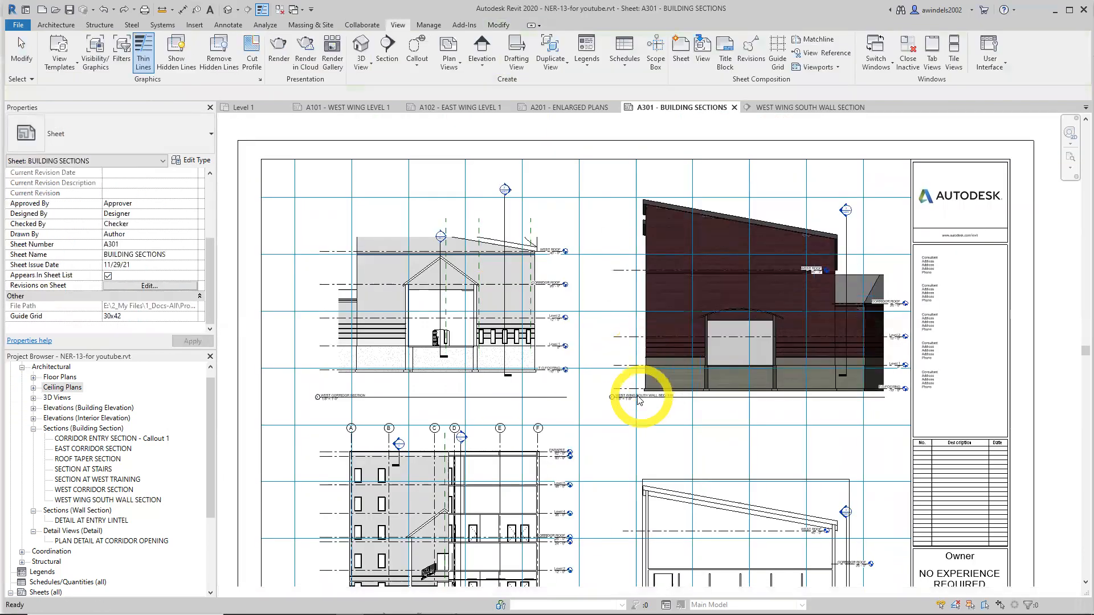
key(ctrl+z)
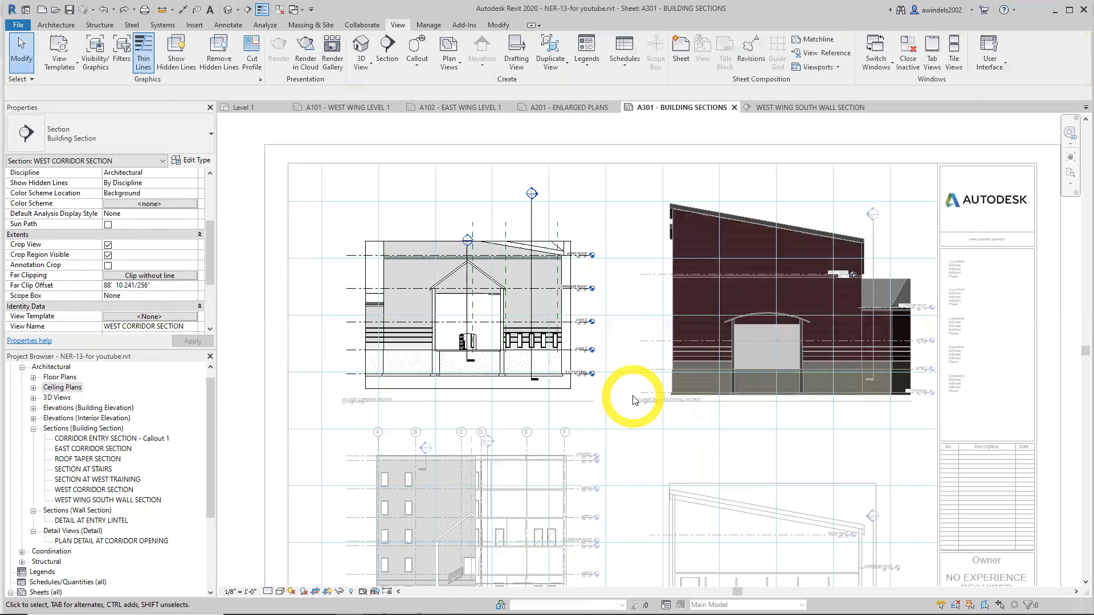
right_click(495, 307)
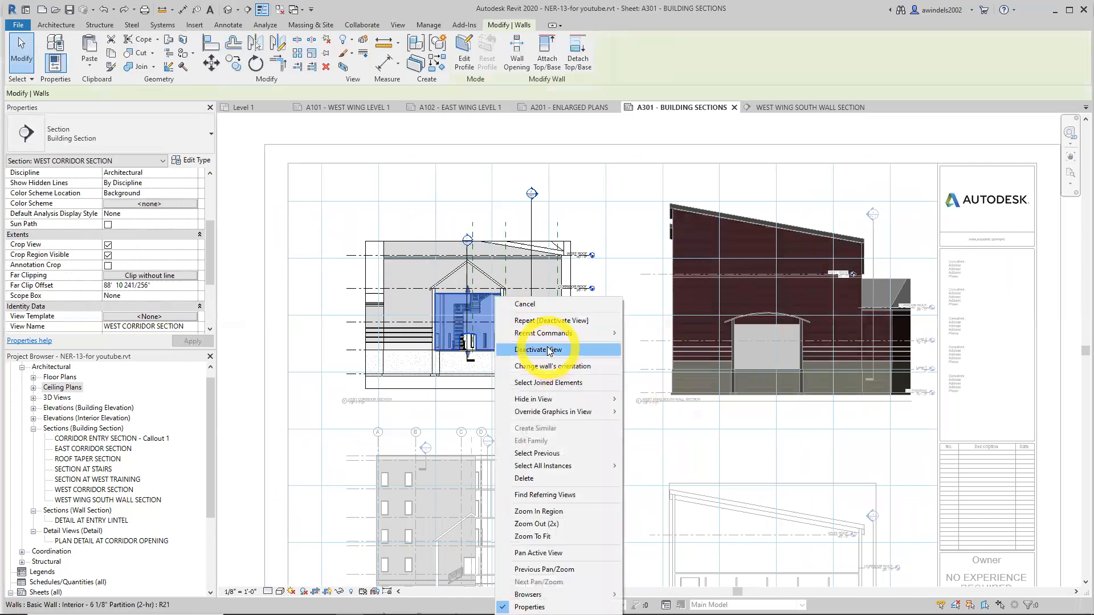
click(541, 350)
Move the WEST WING SOUTH WALL SECTION viewport down on the sheet, keeping clear of the section below
click(685, 397)
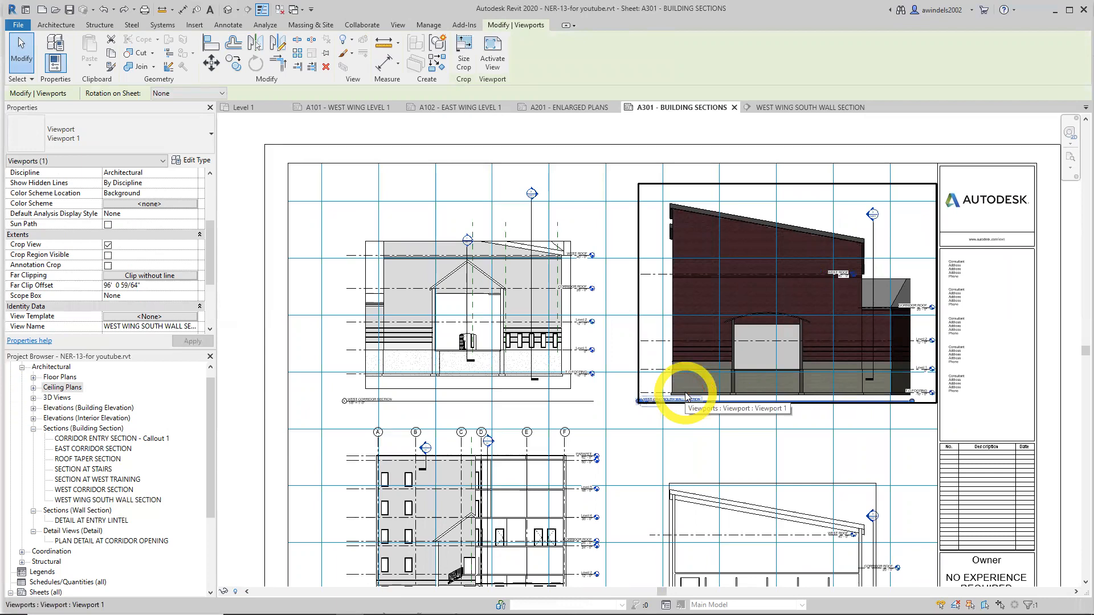
drag(685, 397, 687, 449)
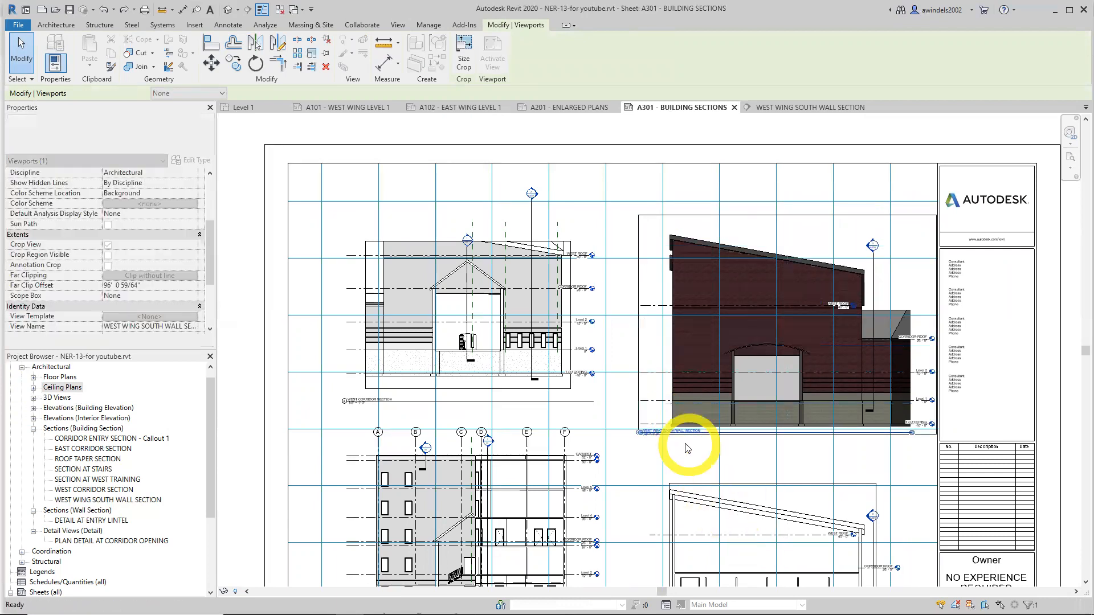
click(695, 461)
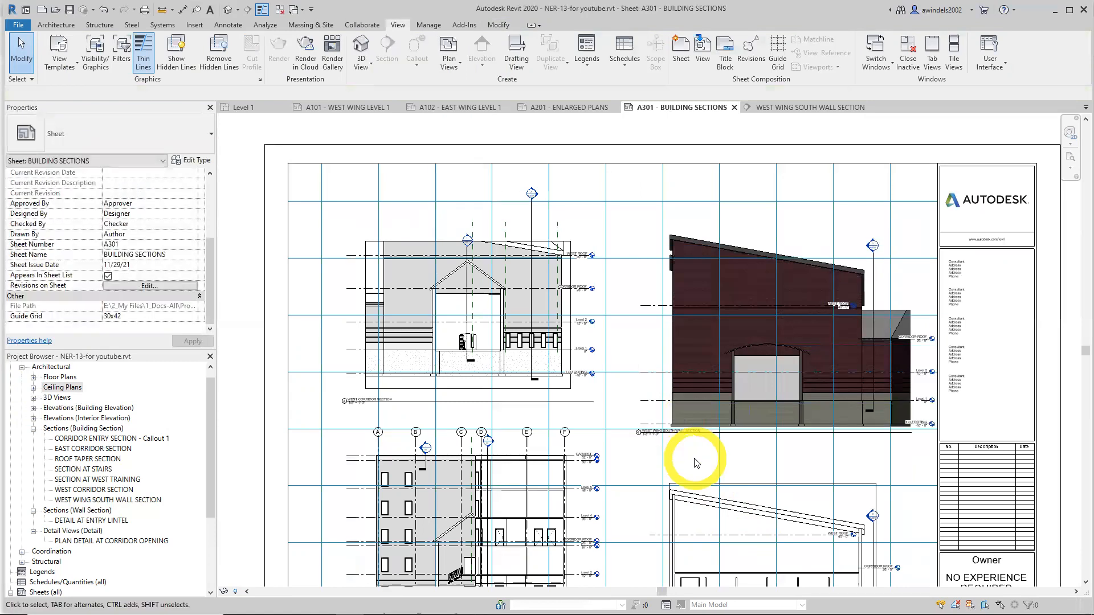
Lower the WEST WING SOUTH WALL SECTION view title on its own, leaving a gap beneath the drawing
click(668, 432)
drag(668, 431, 664, 446)
click(689, 473)
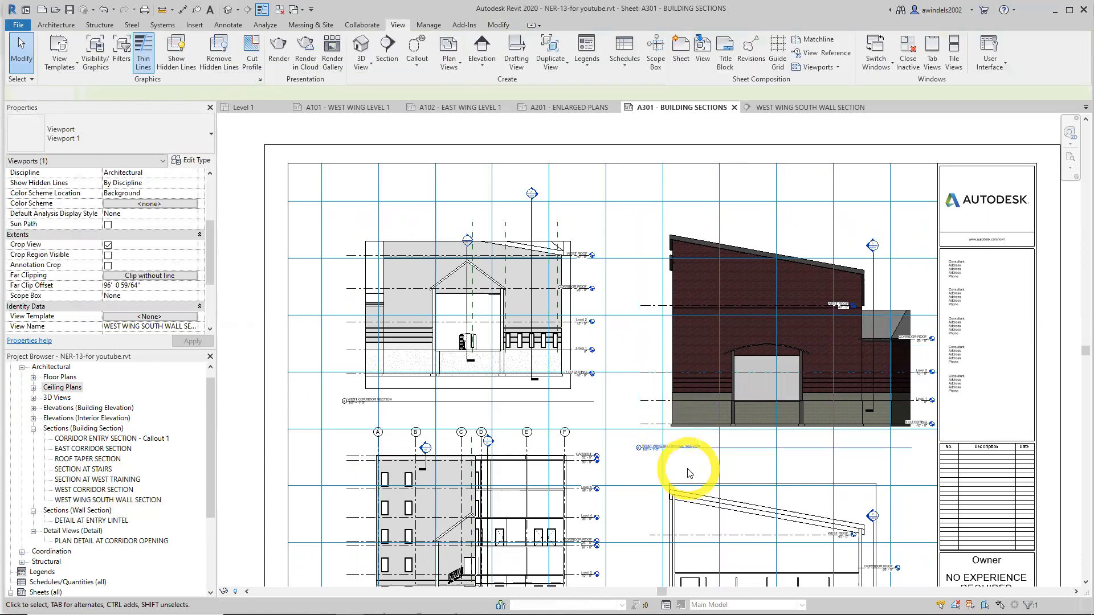
scroll(678, 447, up, 3)
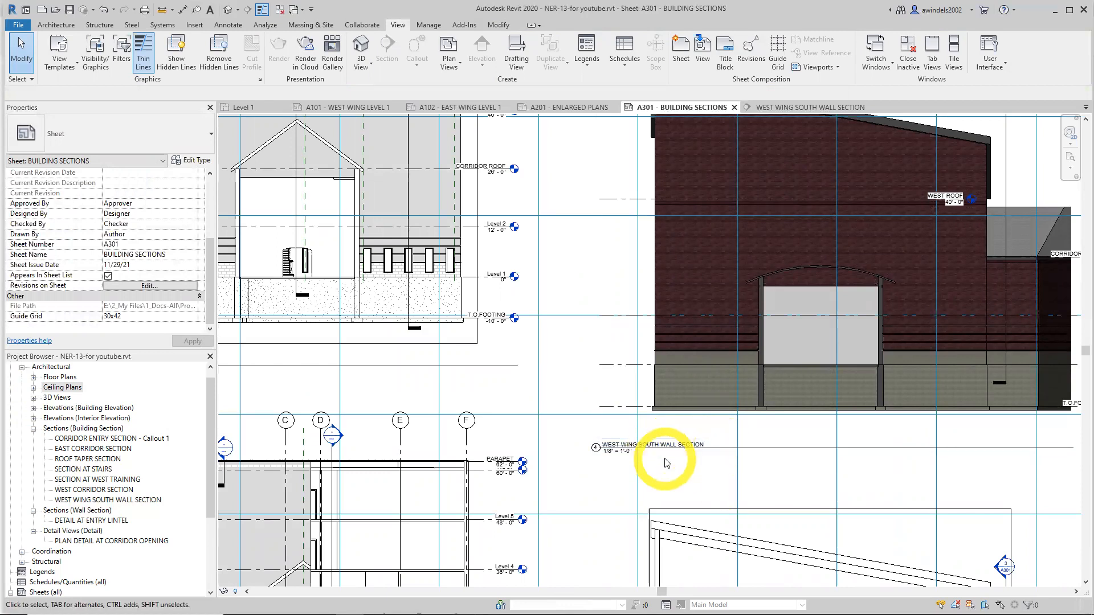
scroll(661, 463, up, 3)
click(810, 479)
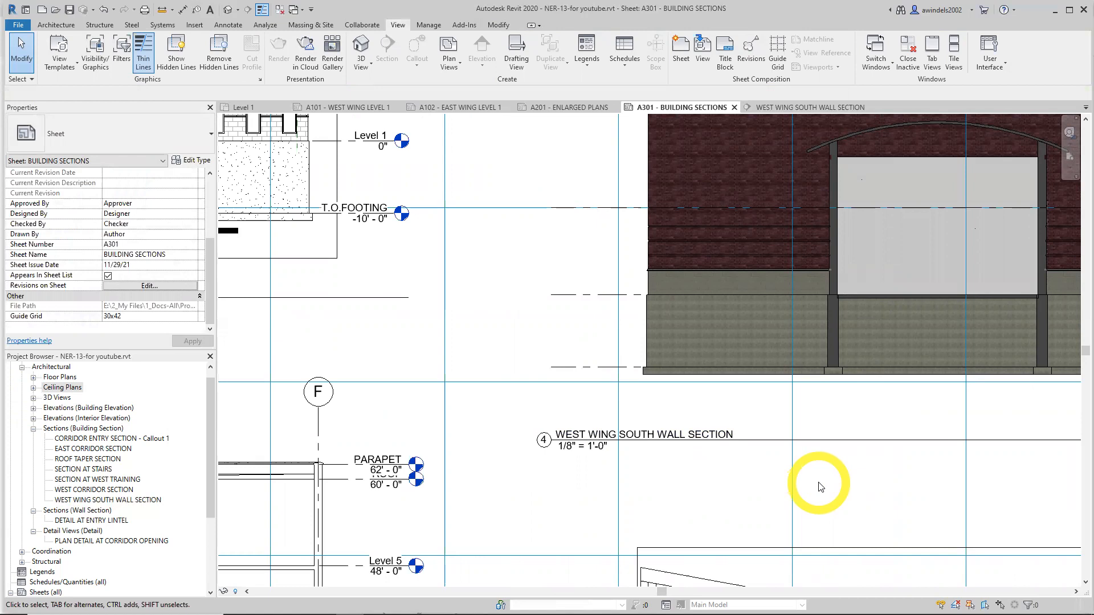
scroll(819, 487, down, 6)
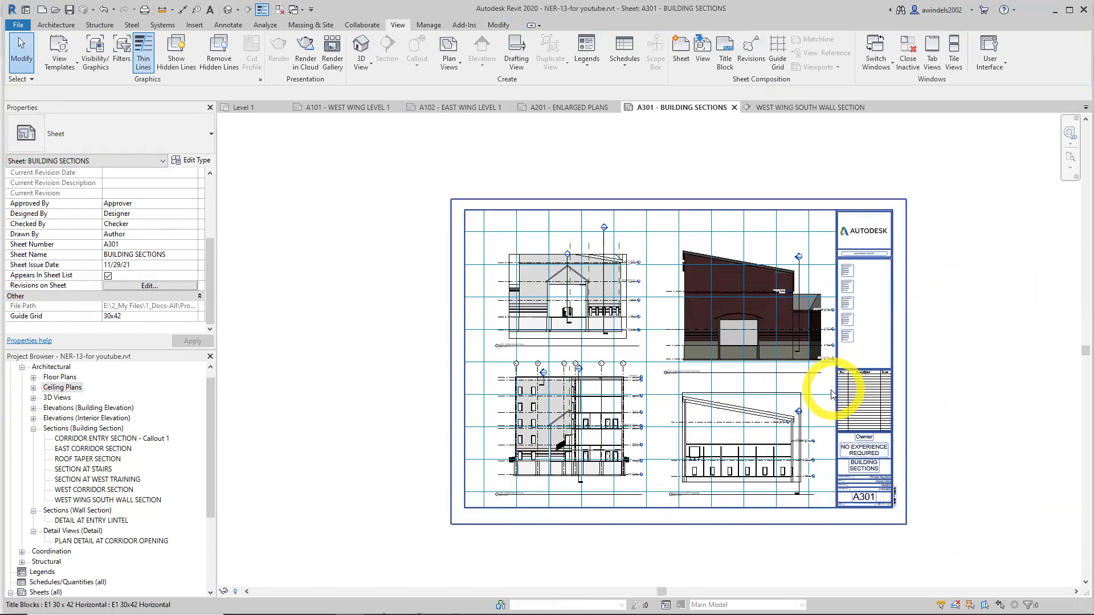
scroll(832, 393, up, 2)
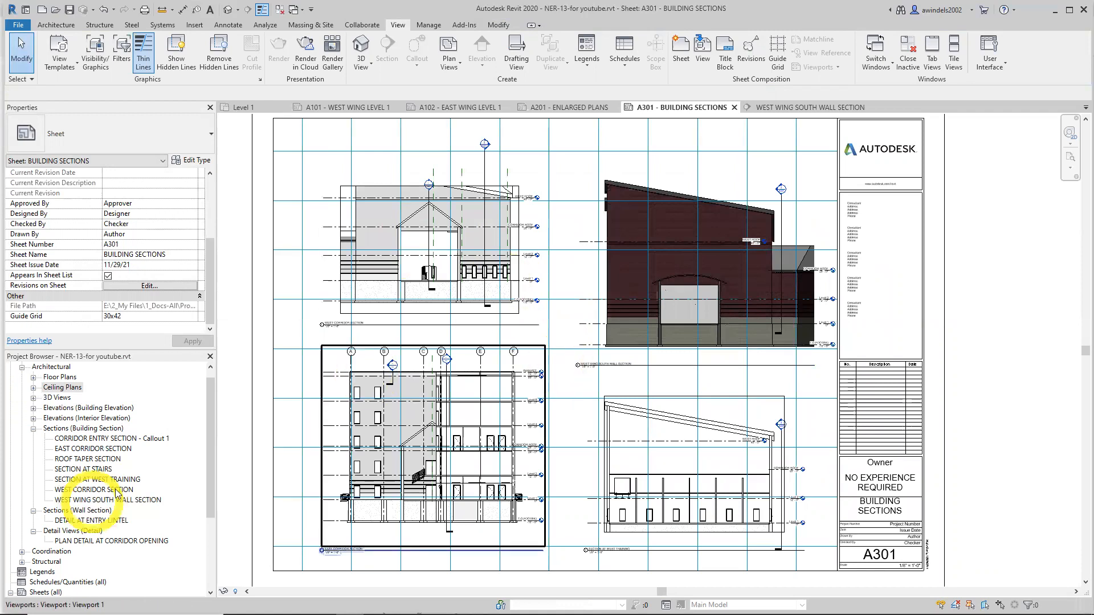
Create a new sheet with the E1 30x42 Horizontal titleblock and assign it the existing 30x42 guide grid
click(21, 368)
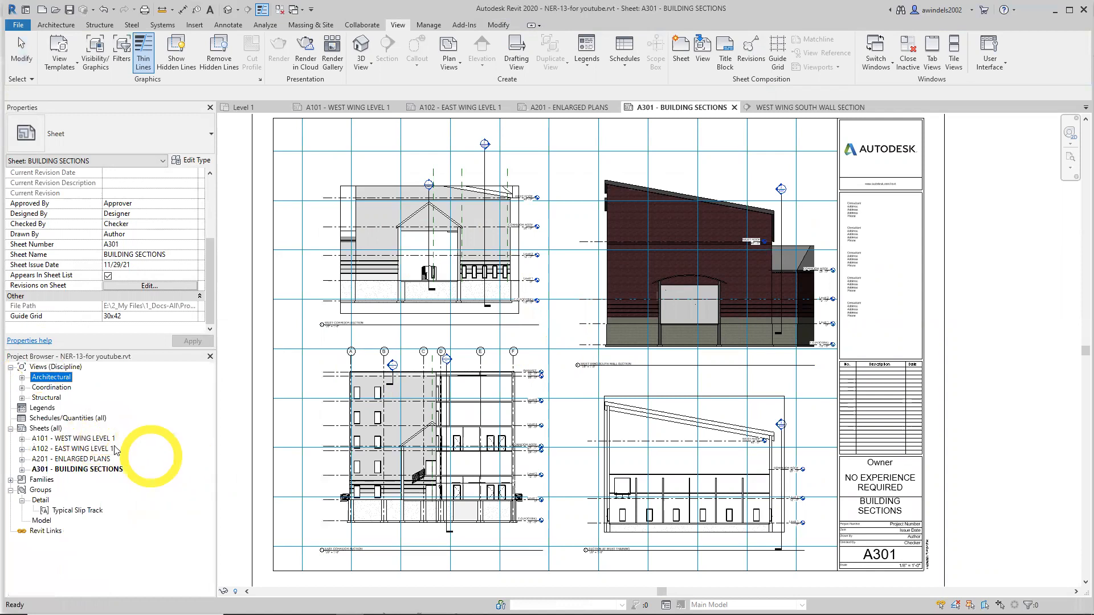
right_click(58, 429)
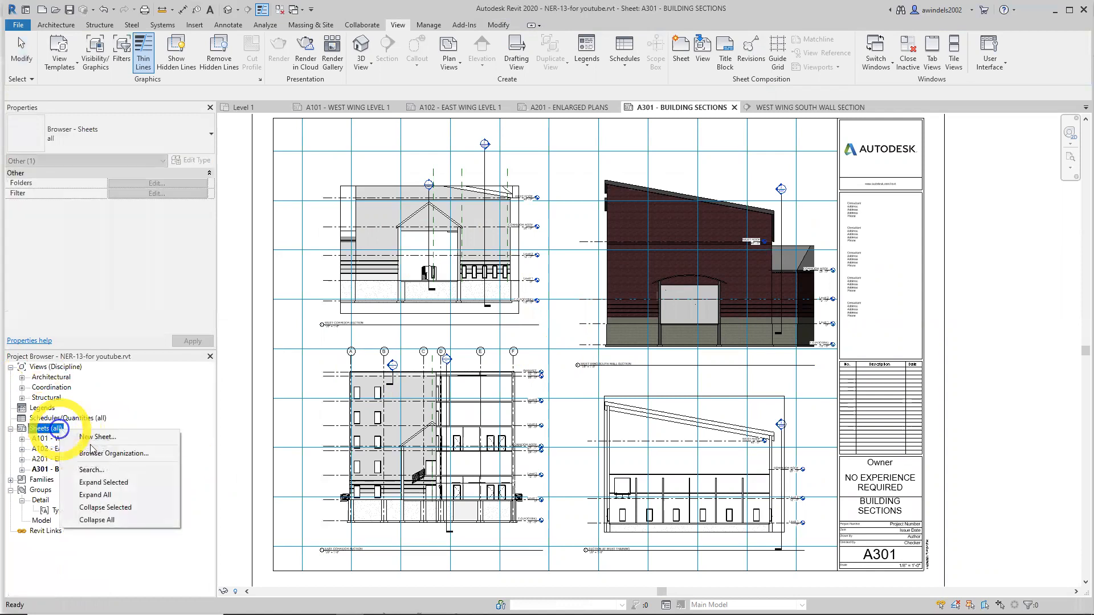
click(131, 442)
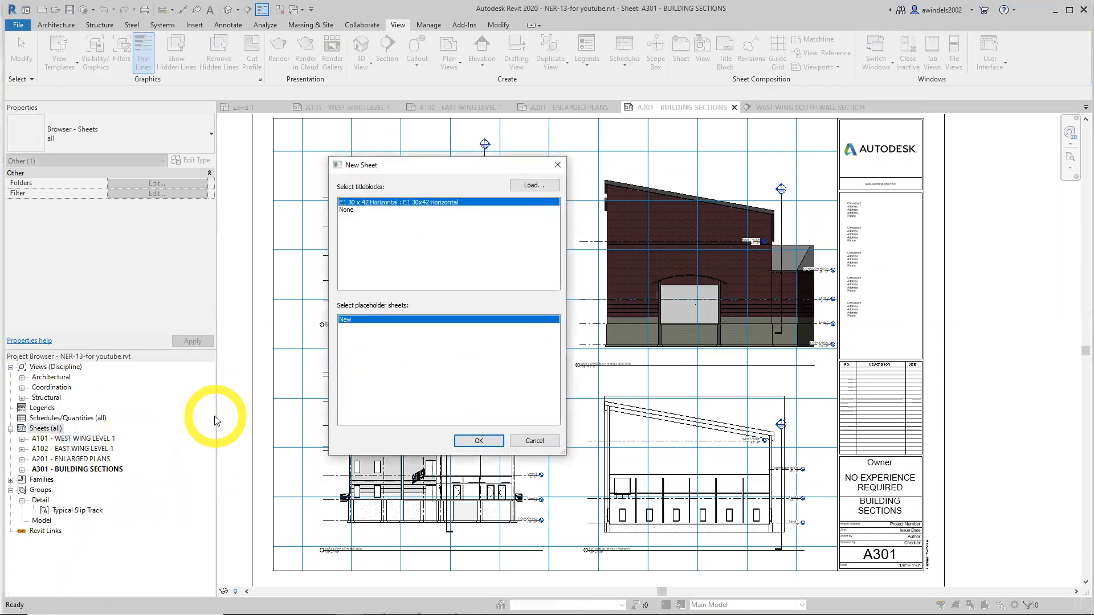
click(467, 443)
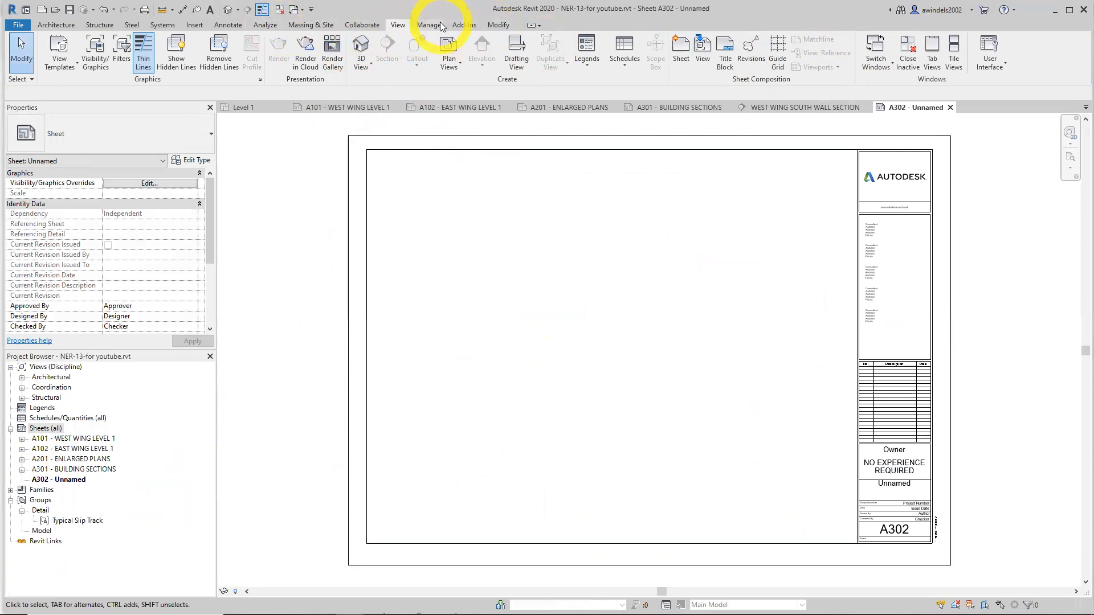
click(776, 57)
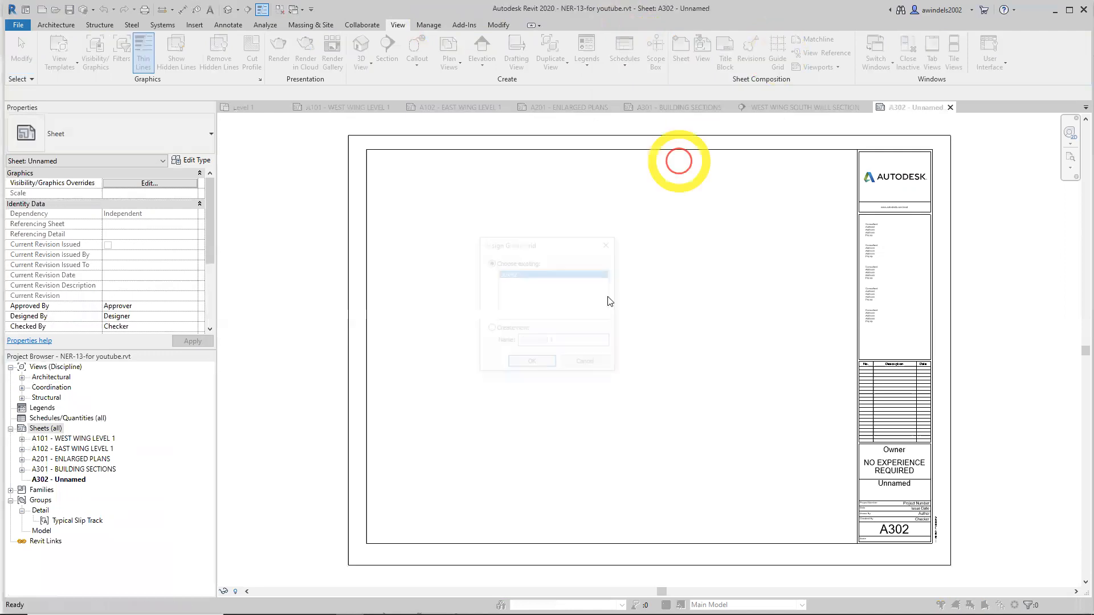
click(525, 360)
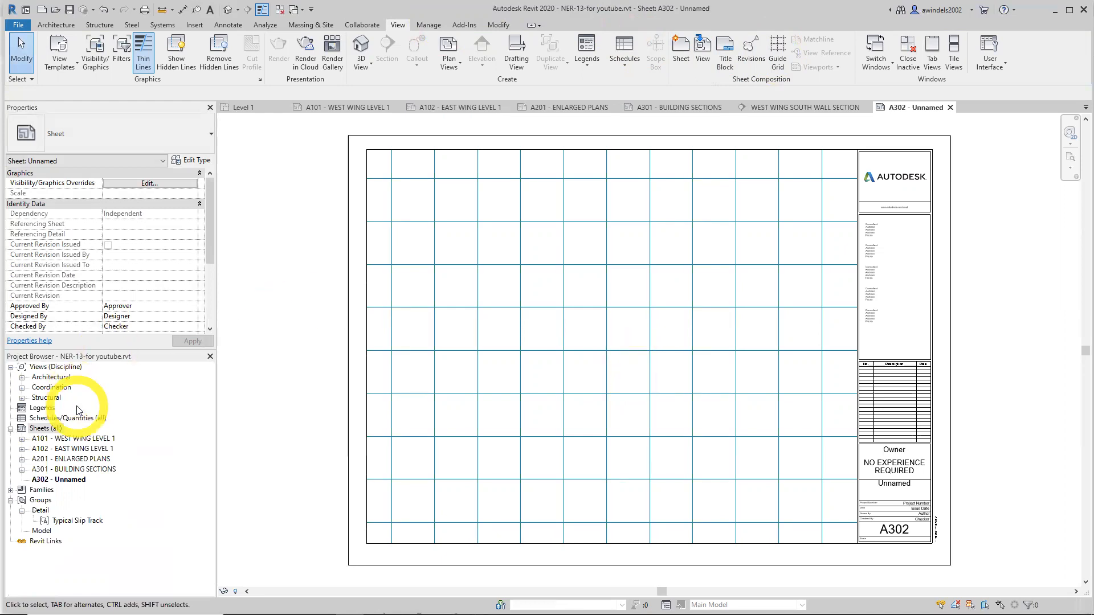
Renumber the new A302 sheet as A401 and name it DETAILS
right_click(67, 478)
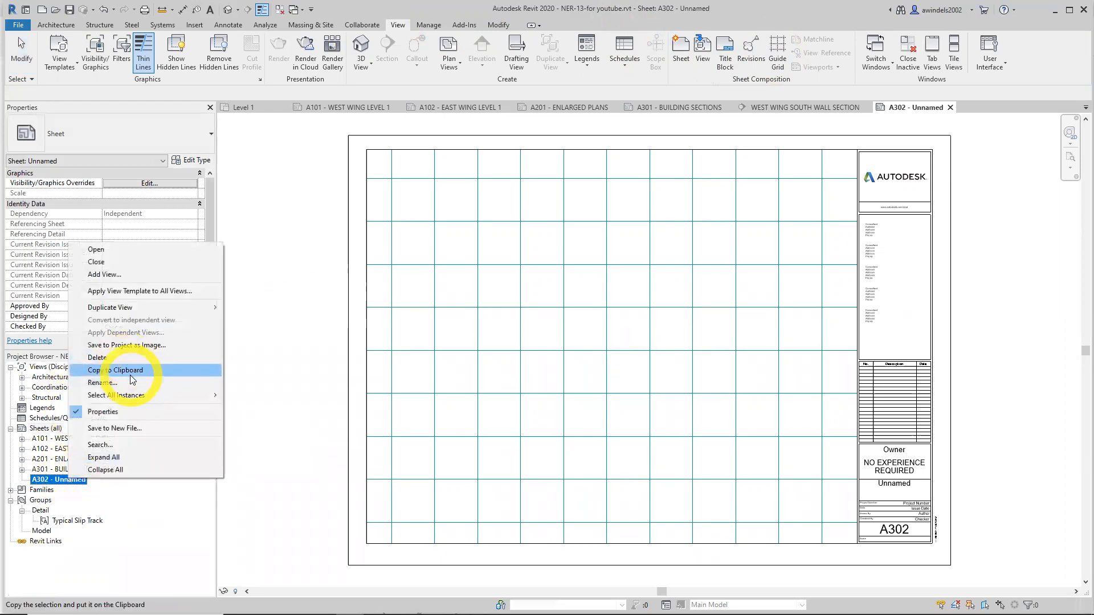
click(131, 384)
key(Tab)
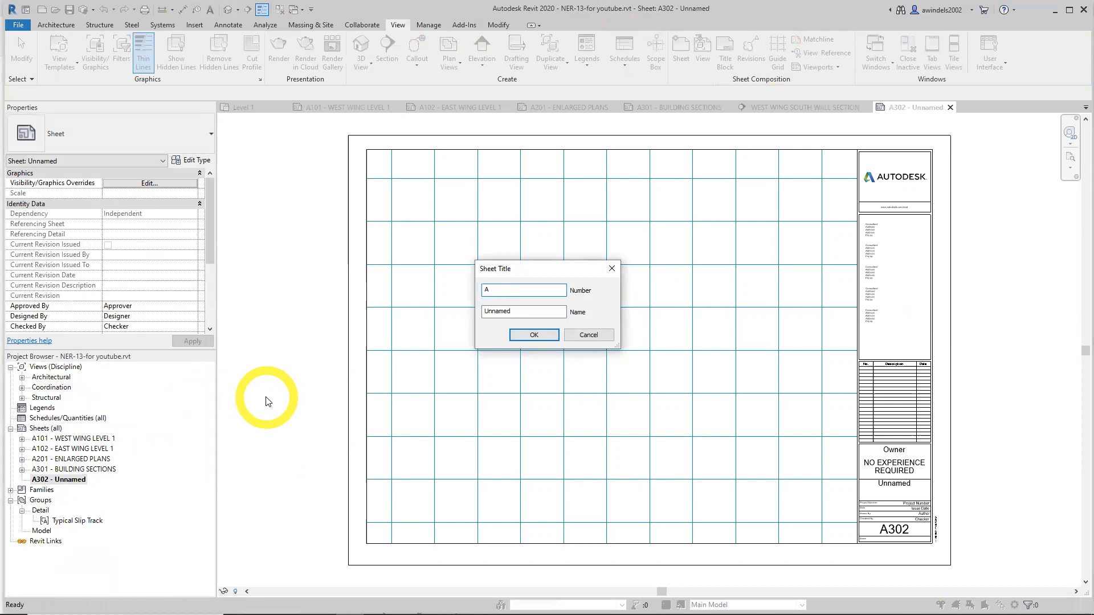
key(Tab)
text(DE)
key(Return)
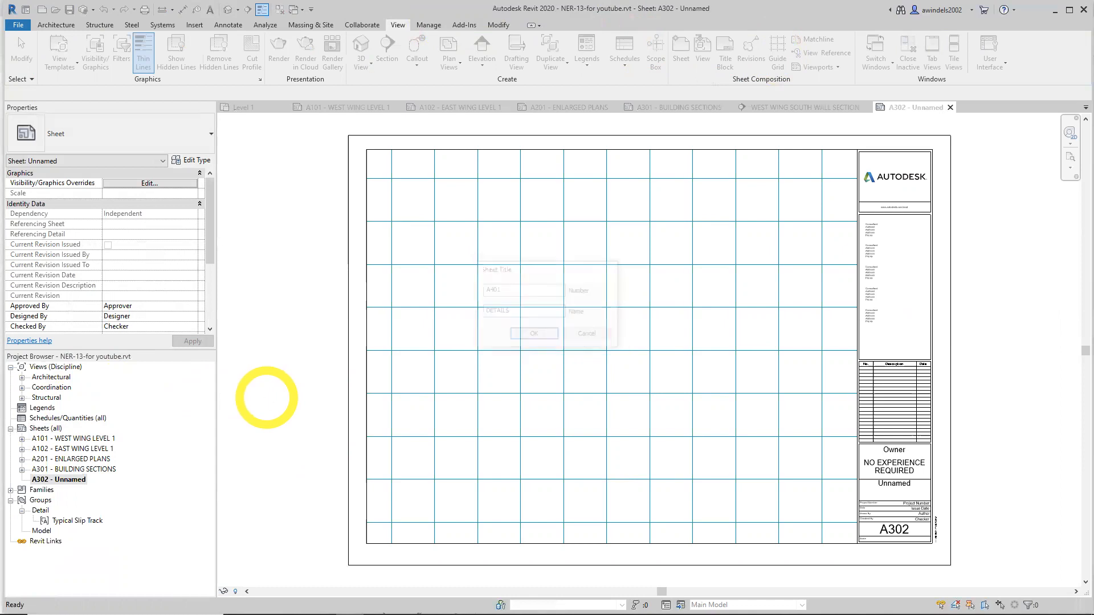
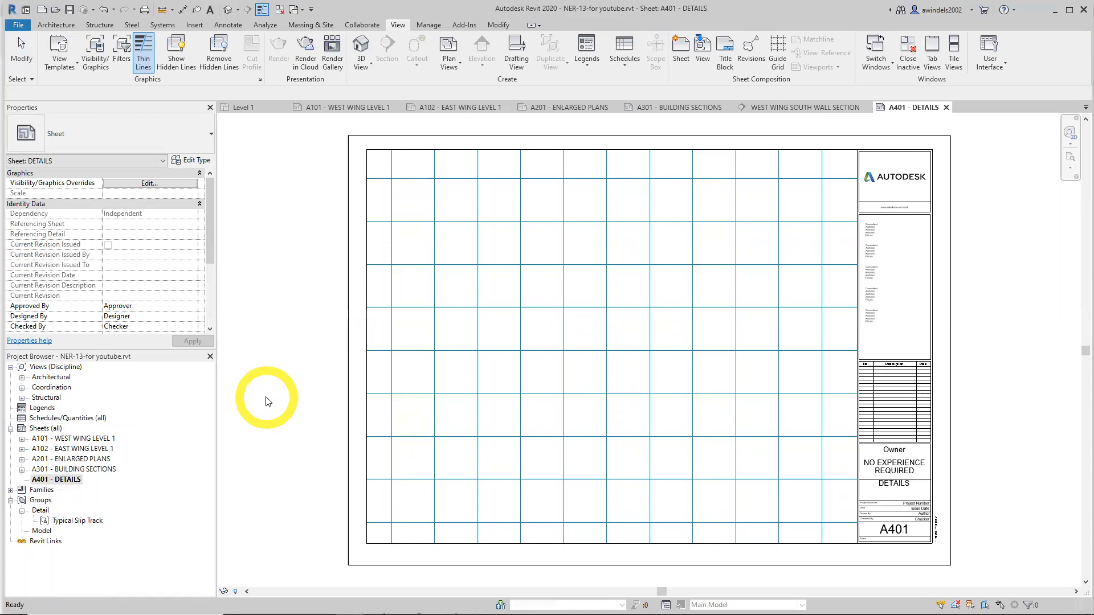
Place the DETAIL AT ENTRY LINTEL wall section on sheet A401, beside the titleblock with its crop edge aligned to a guide grid line
click(22, 378)
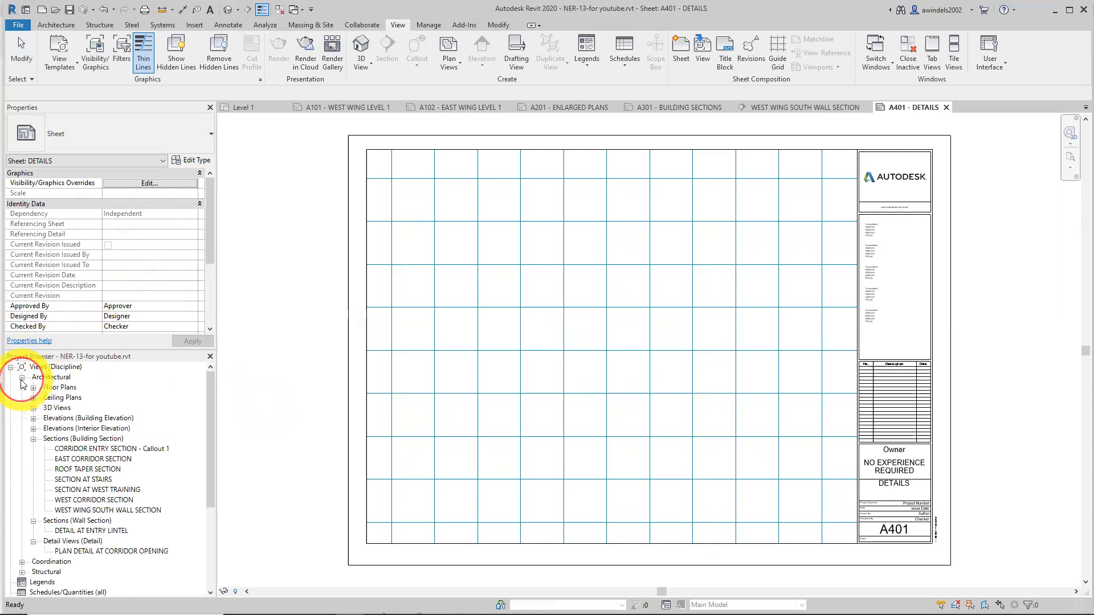
click(33, 438)
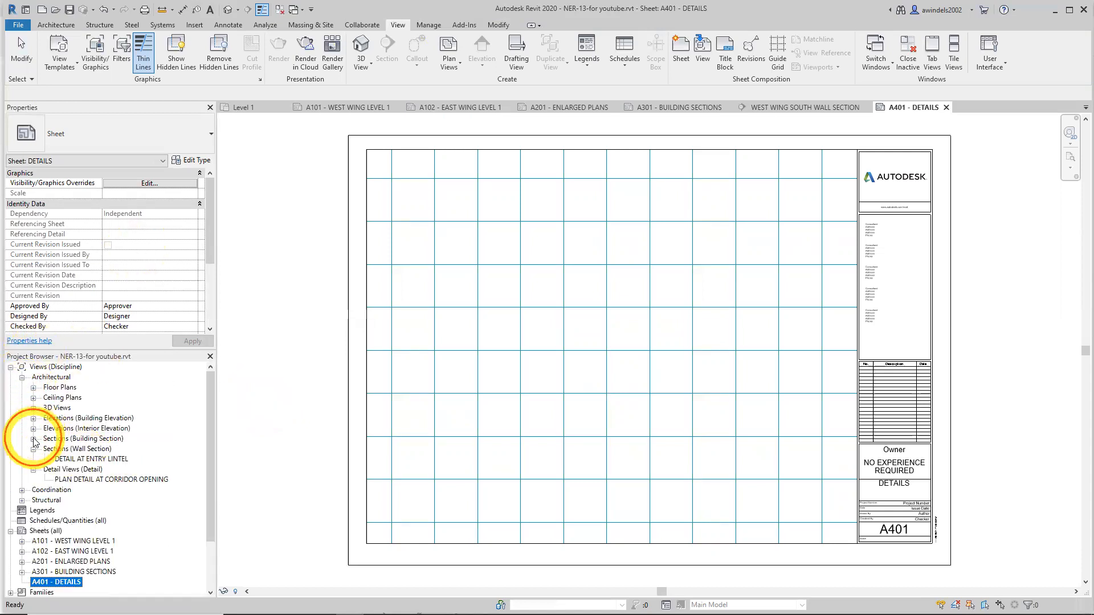
click(86, 459)
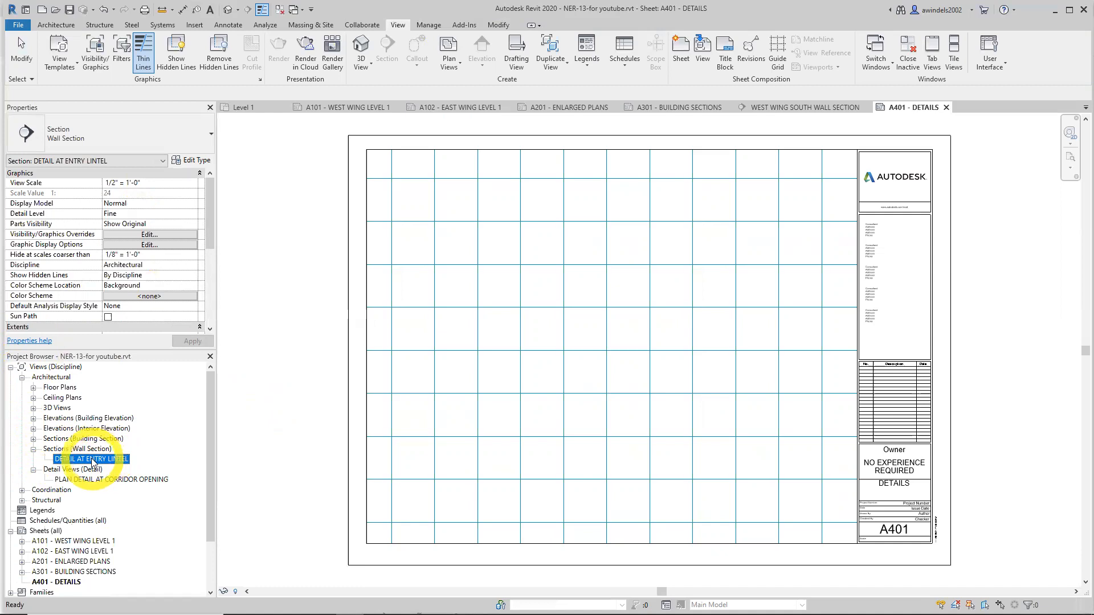
drag(76, 460, 764, 367)
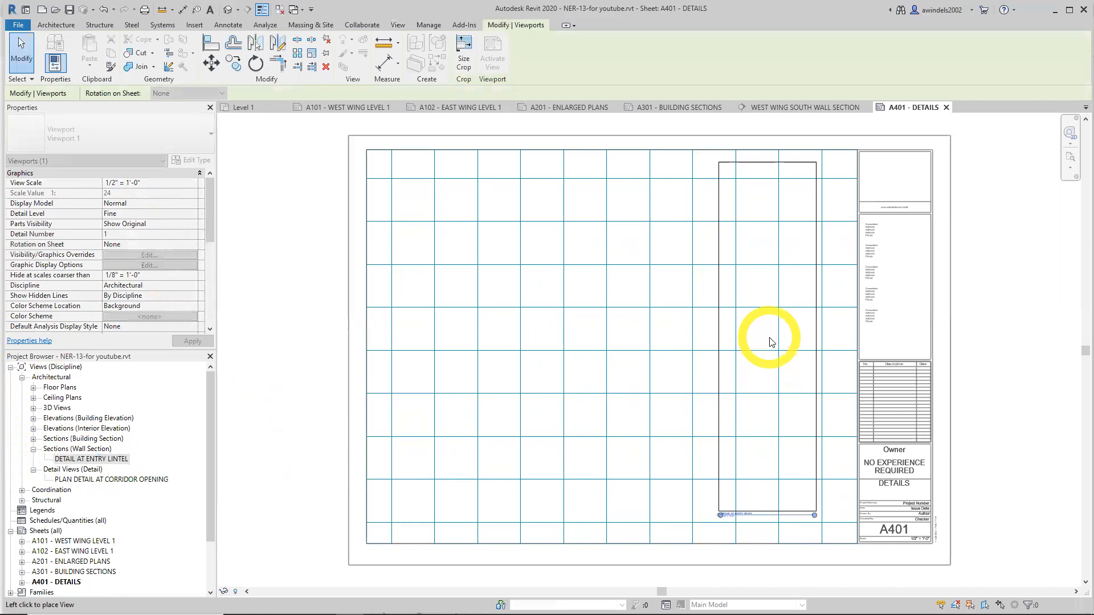
click(785, 347)
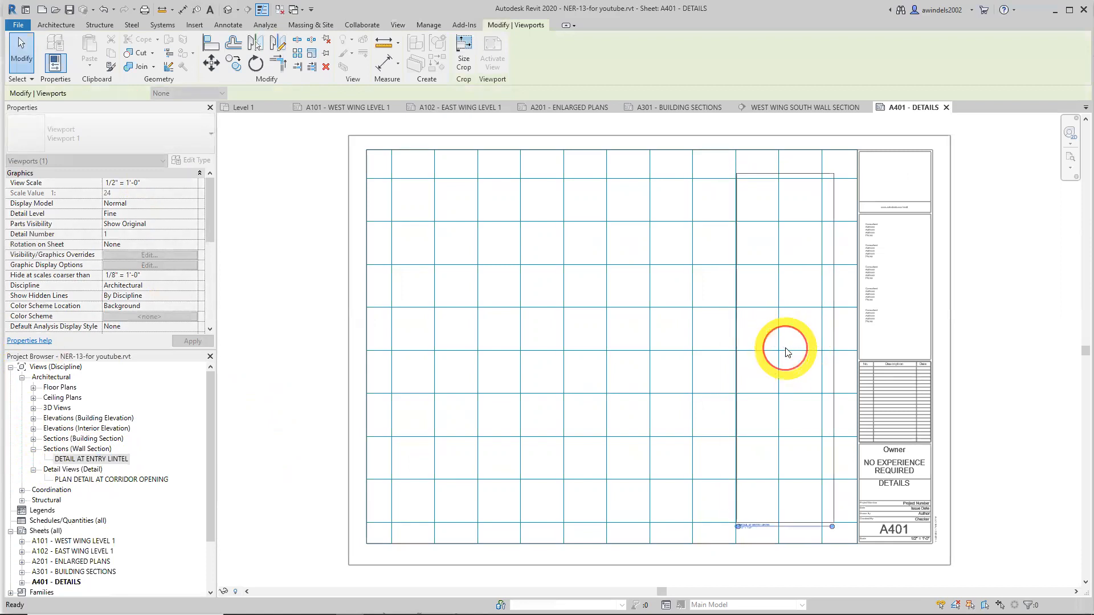
key(Escape)
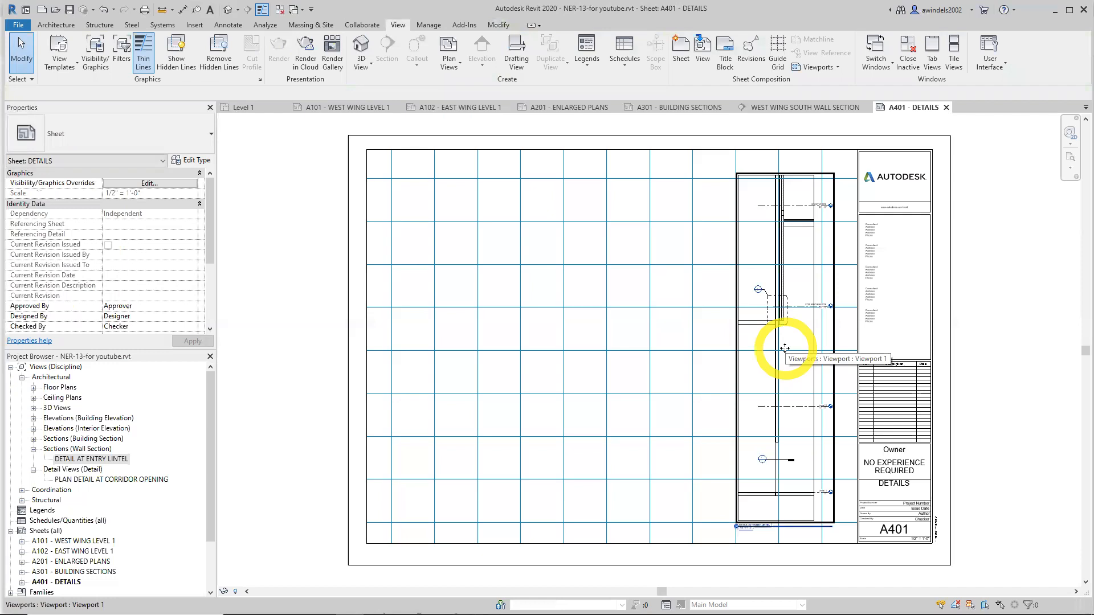
Activate the DETAIL AT ENTRY LINTEL view on the sheet and widen its crop region toward the titleblock
middle_drag(787, 379, 725, 370)
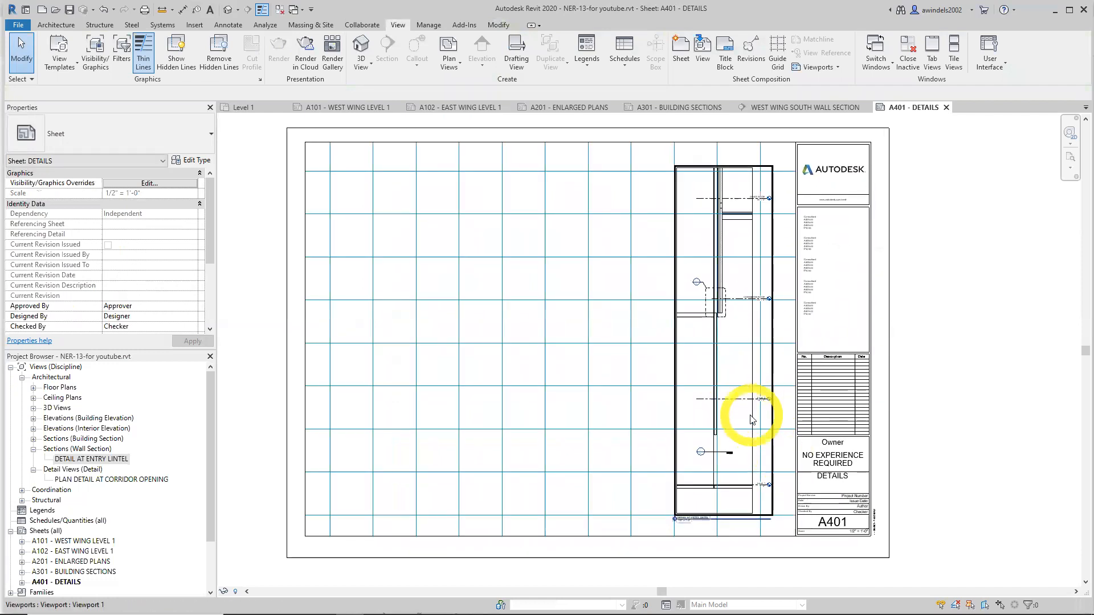
right_click(735, 417)
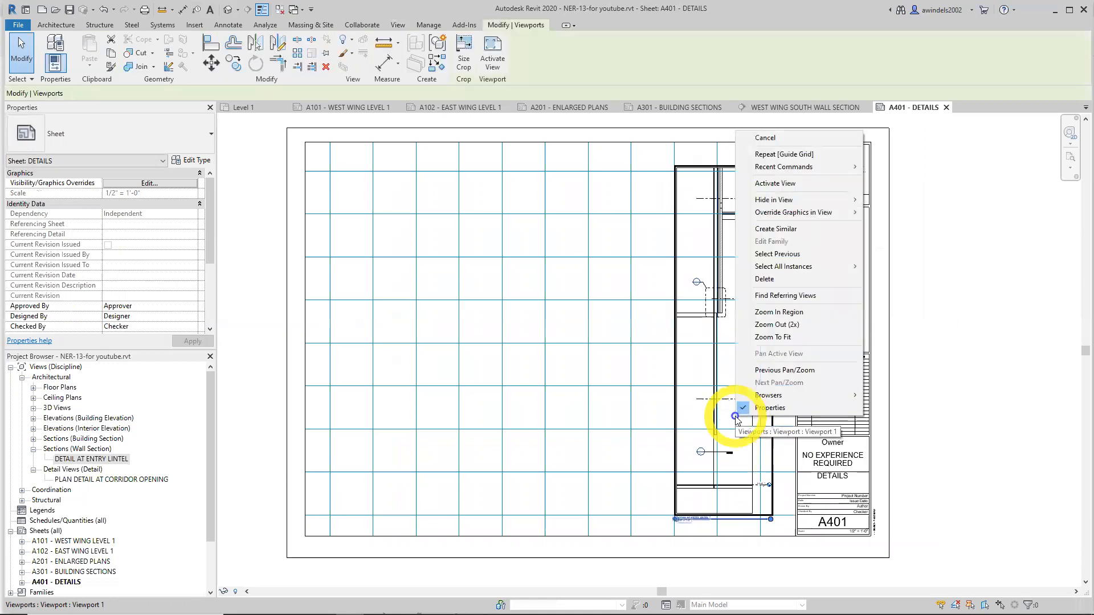
click(775, 183)
click(752, 371)
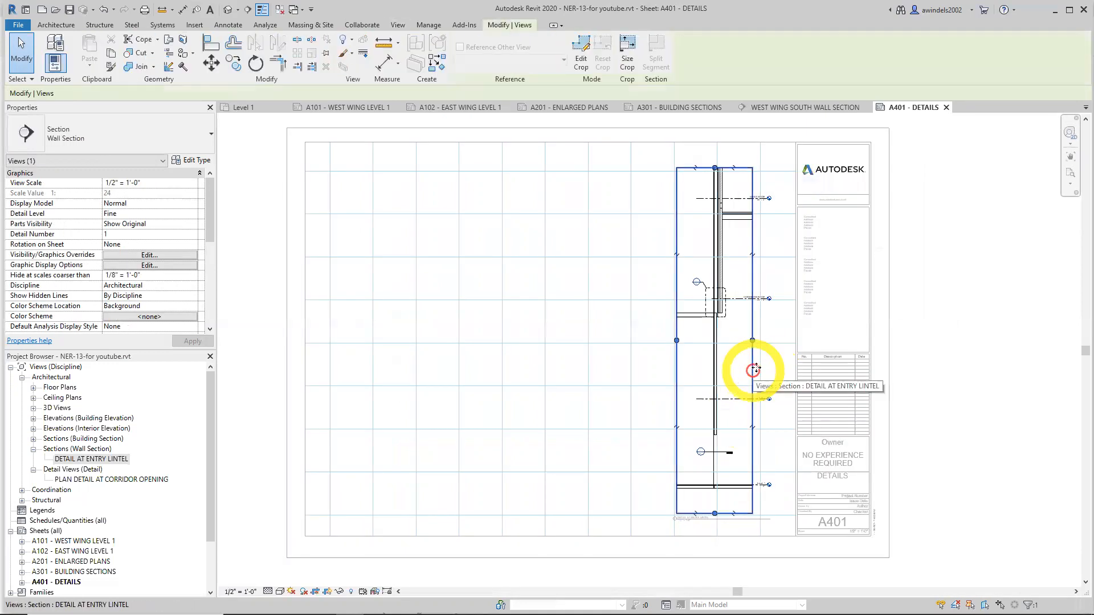
drag(753, 340, 777, 340)
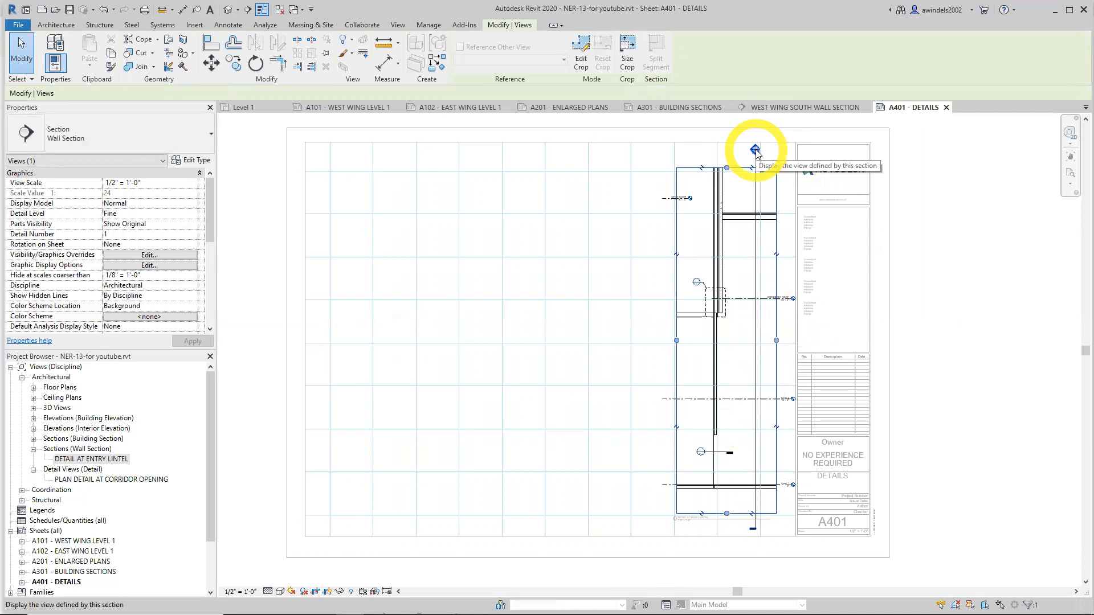
Follow the 3/A301 section marker to its view and the 2/A301 marker from there, closing both opened section views
scroll(756, 149, up, 4)
key(Escape)
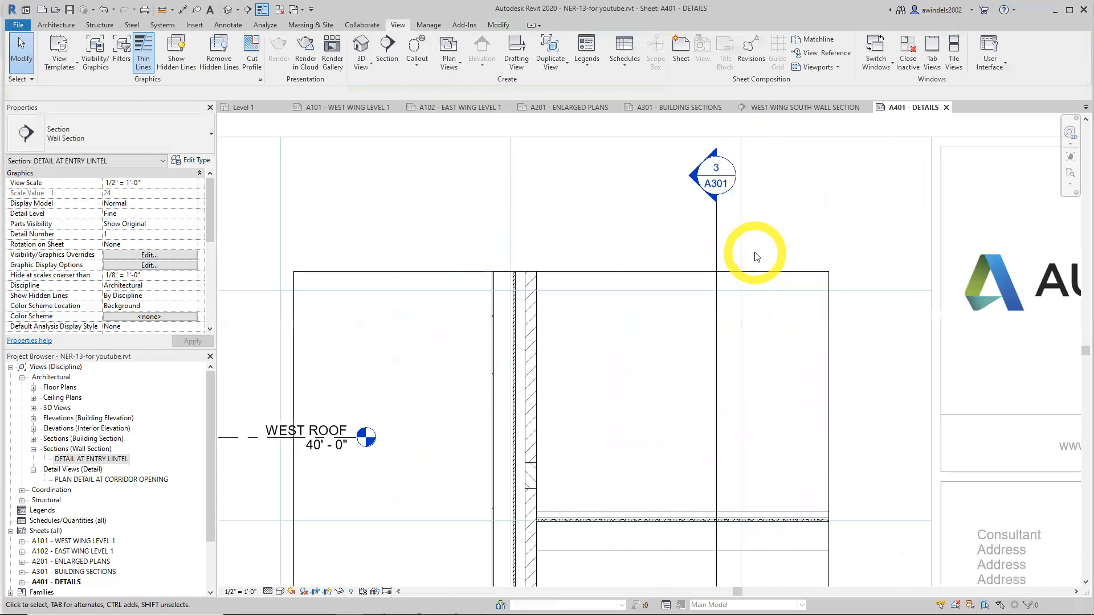
scroll(735, 227, down, 3)
double_click(724, 207)
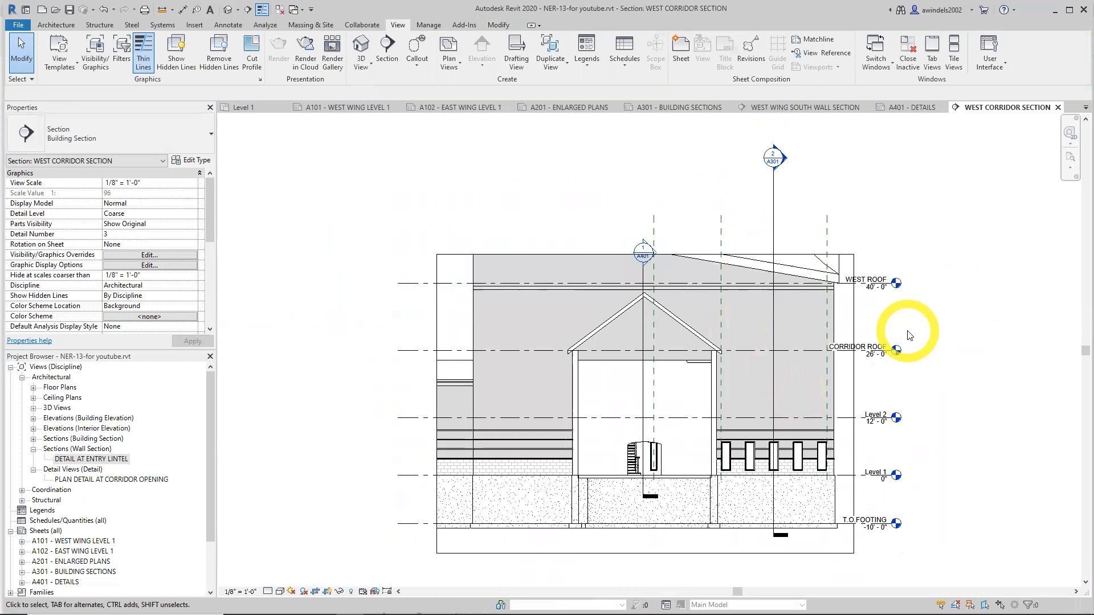
double_click(774, 158)
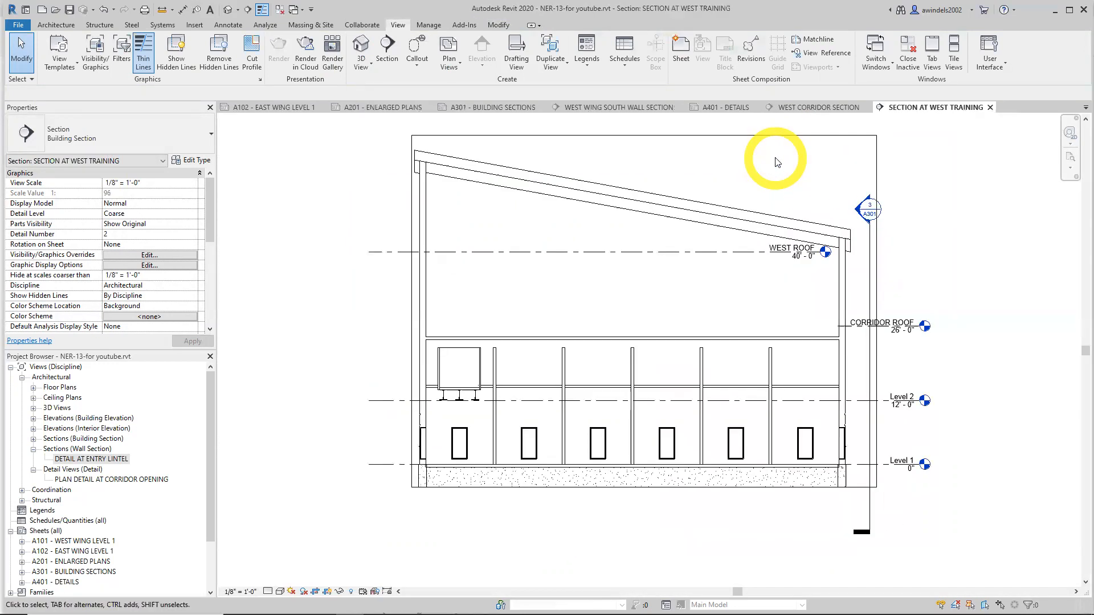
click(991, 107)
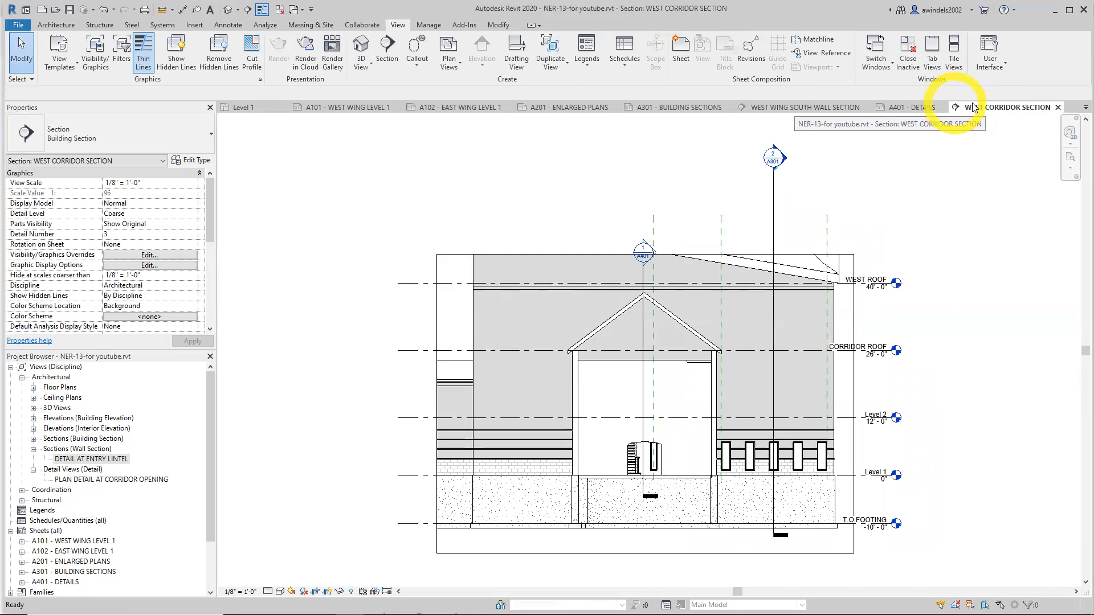
click(1058, 107)
List the project's building section views while working on sheet A401
scroll(833, 270, down, 3)
middle_drag(815, 309, 828, 224)
scroll(763, 444, down, 2)
middle_drag(778, 407, 778, 331)
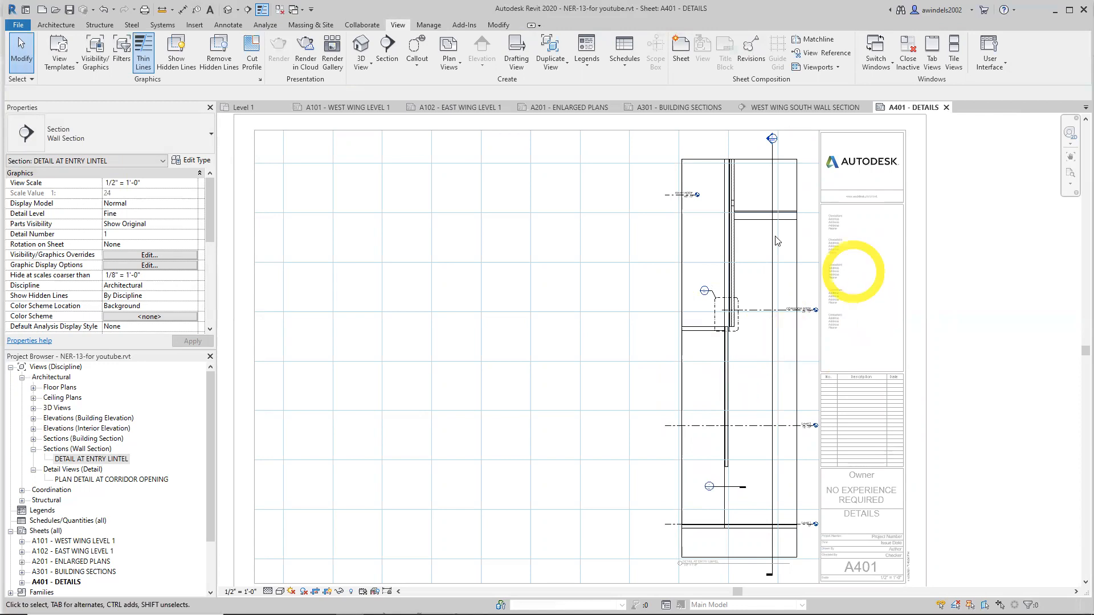
scroll(708, 203, up, 3)
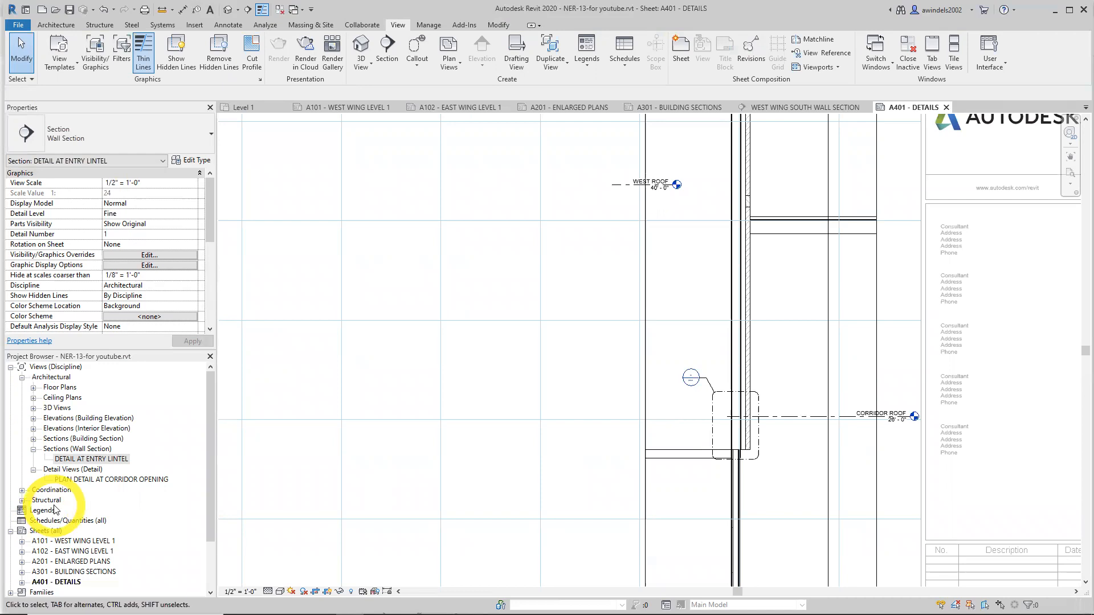
click(44, 439)
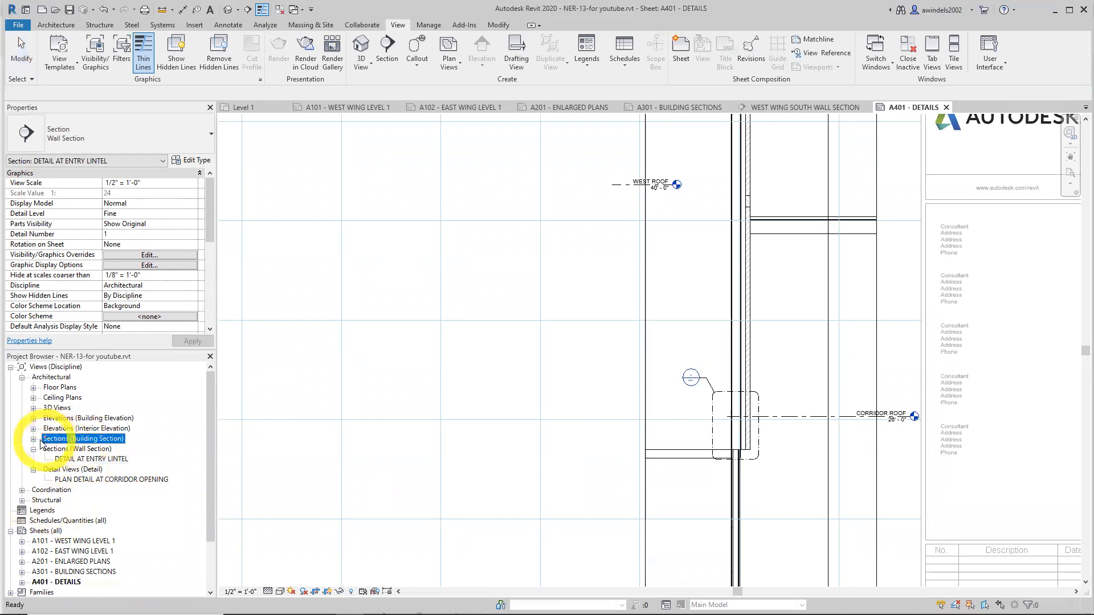
click(33, 439)
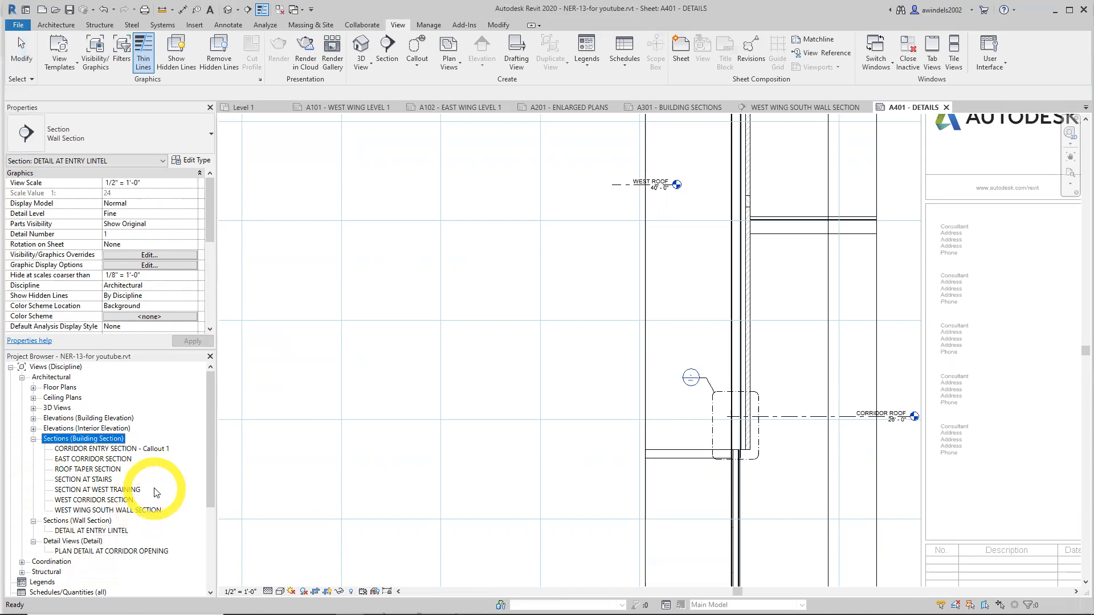
Try to place the CORRIDOR ENTRY SECTION - Callout 1 view on sheet A401 in the empty area beside the entry lintel section
click(110, 450)
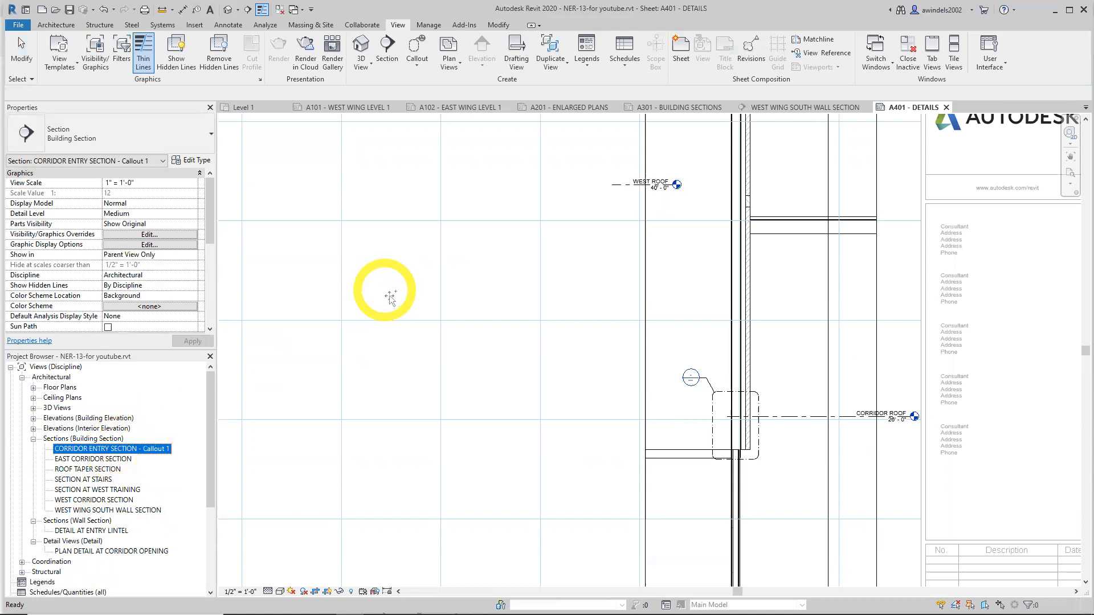
scroll(376, 284, down, 5)
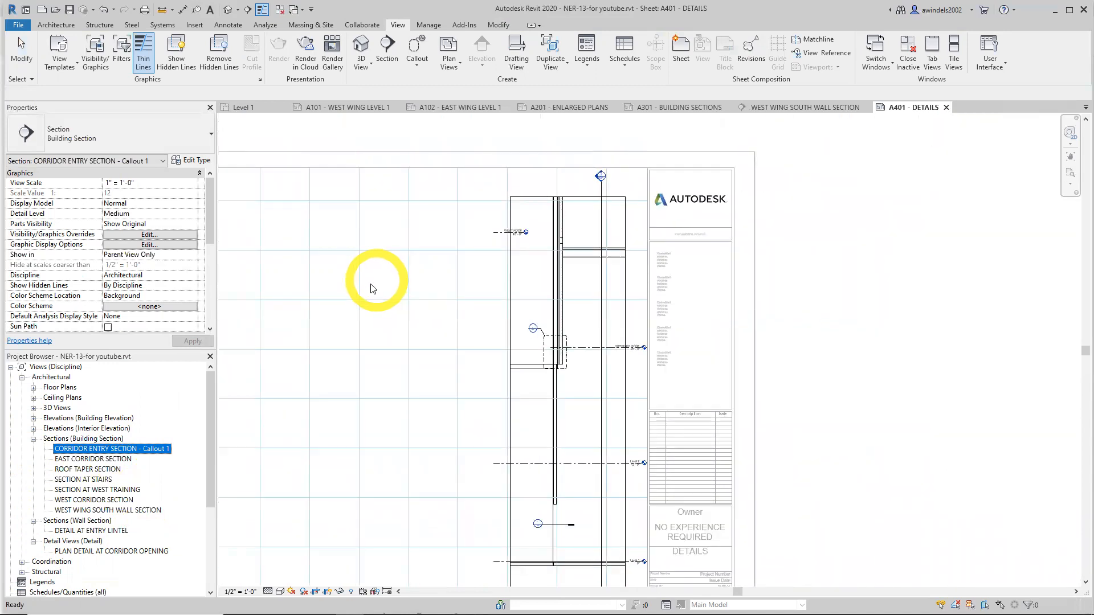
click(377, 293)
middle_drag(366, 335, 423, 324)
click(114, 450)
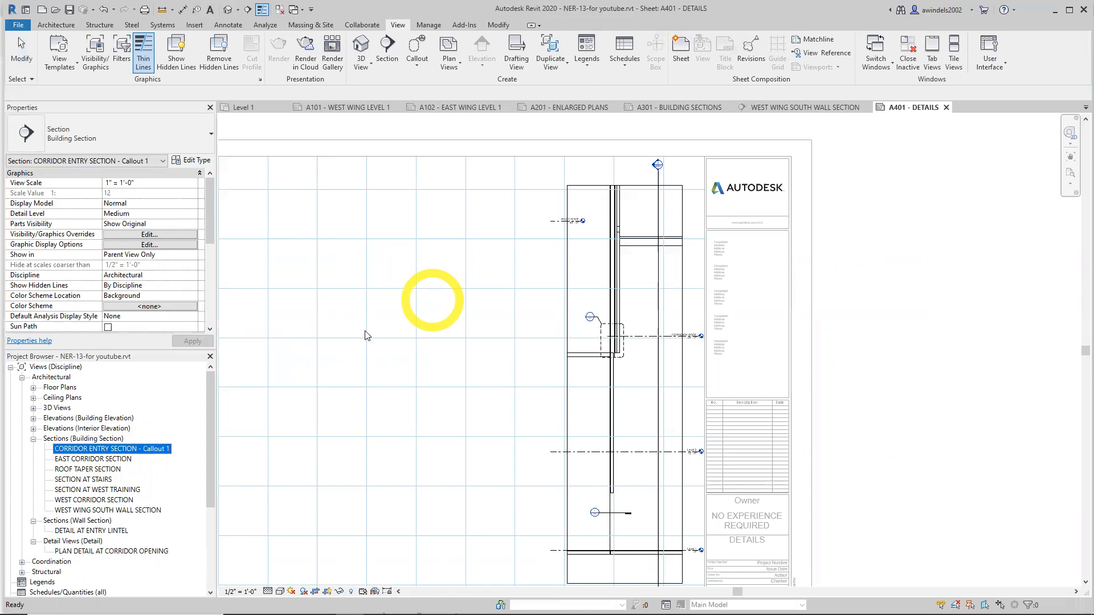
click(399, 322)
scroll(406, 334, down, 1)
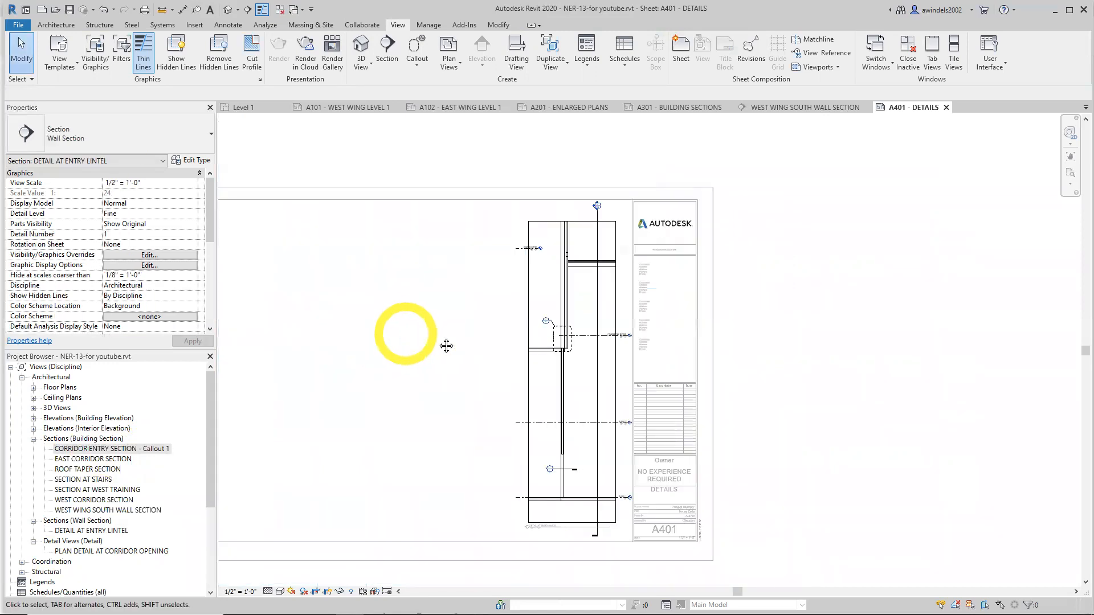
middle_drag(446, 345, 492, 327)
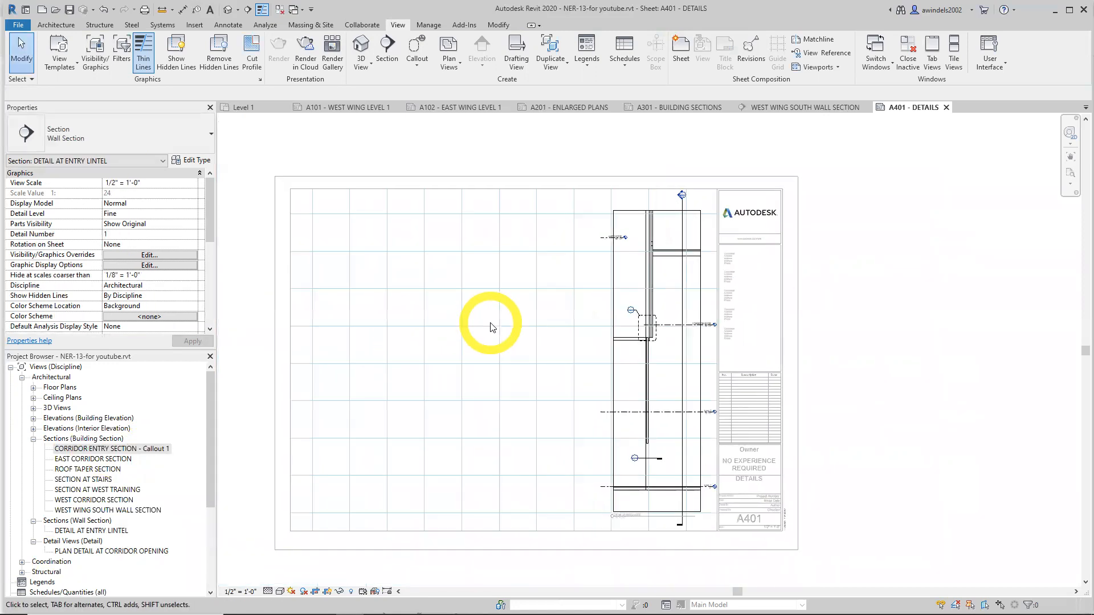
click(118, 460)
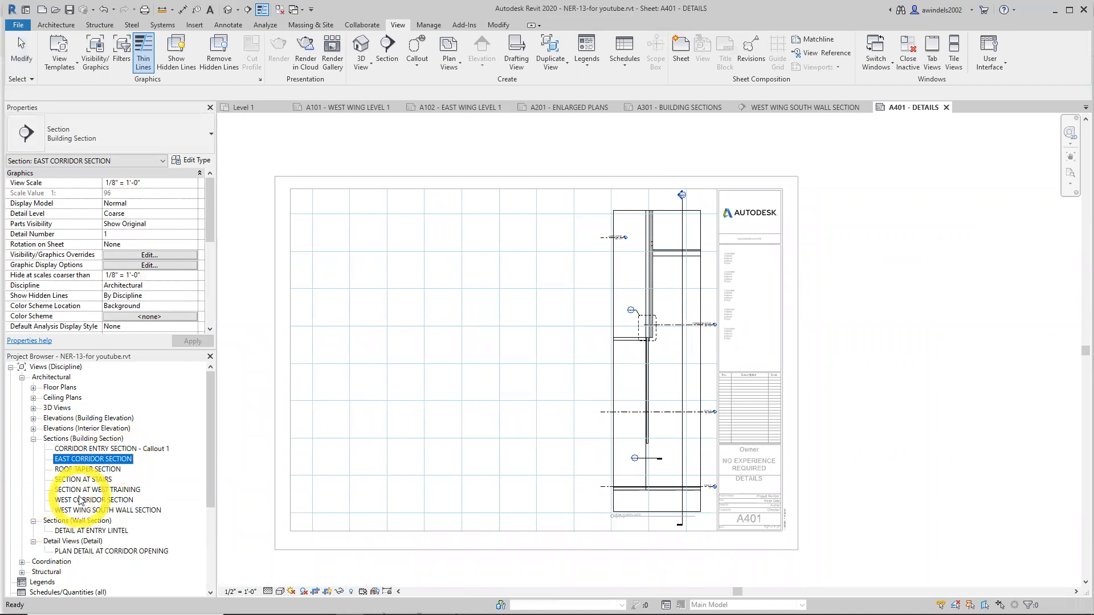
click(90, 471)
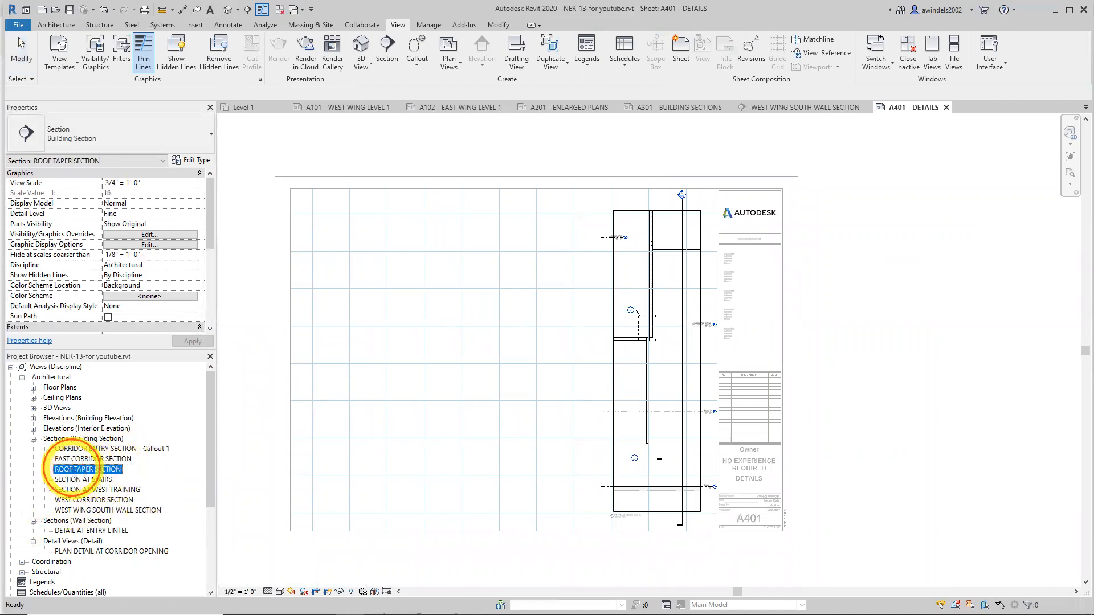
Deactivate the DETAIL AT ENTRY LINTEL view to return to editing sheet A401
right_click(667, 381)
key(Escape)
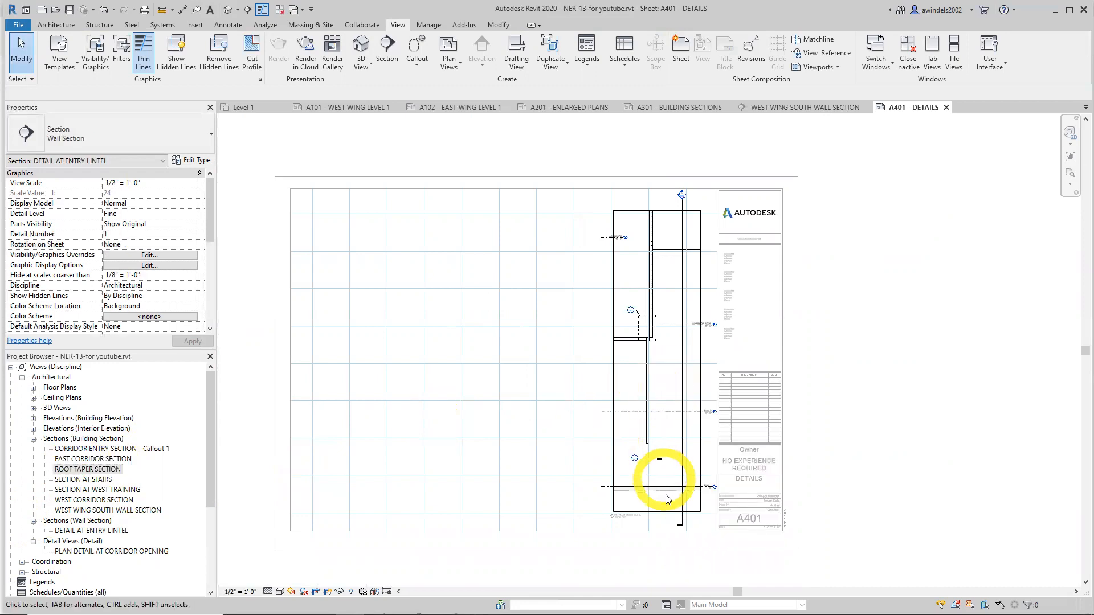
click(668, 512)
double_click(668, 513)
right_click(741, 411)
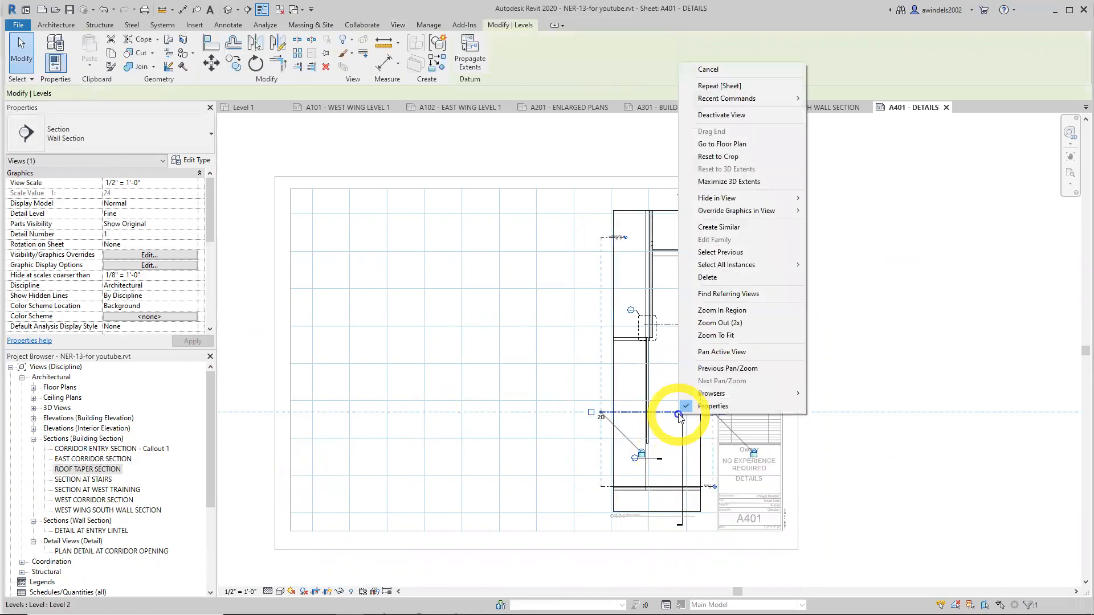
click(737, 116)
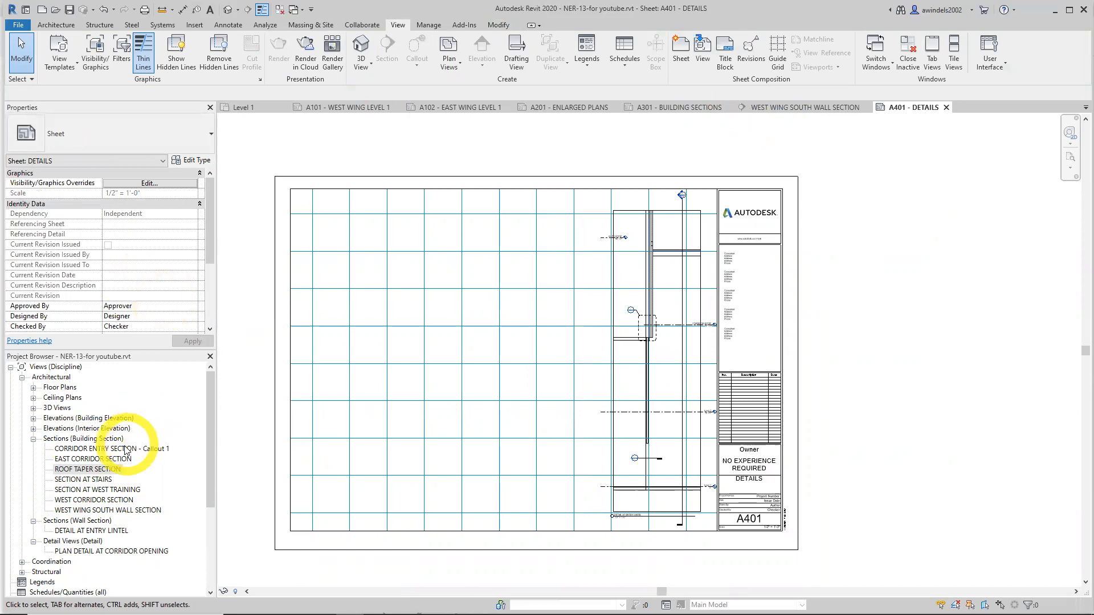
Place the CORRIDOR ENTRY SECTION - Callout 1 view on sheet A401, beside the entry lintel section at about mid-height
click(99, 450)
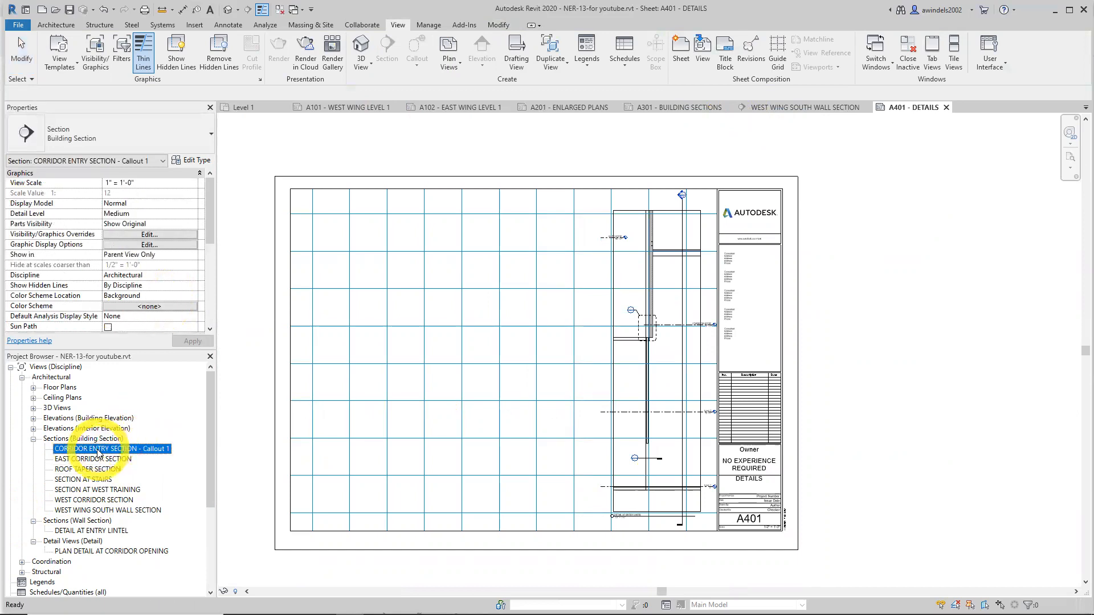
drag(479, 296, 481, 293)
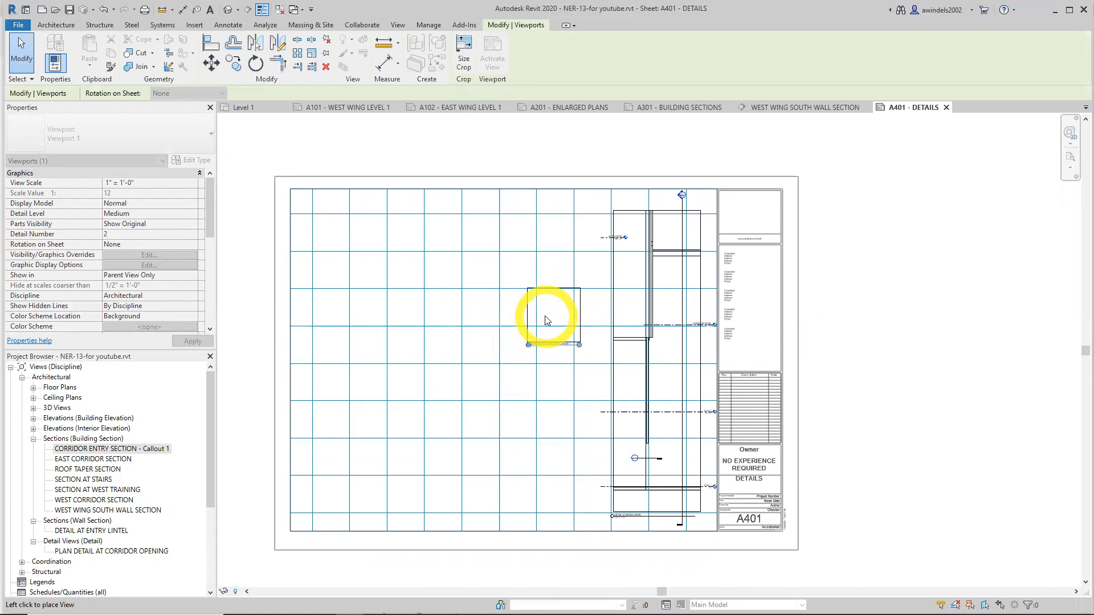
click(519, 317)
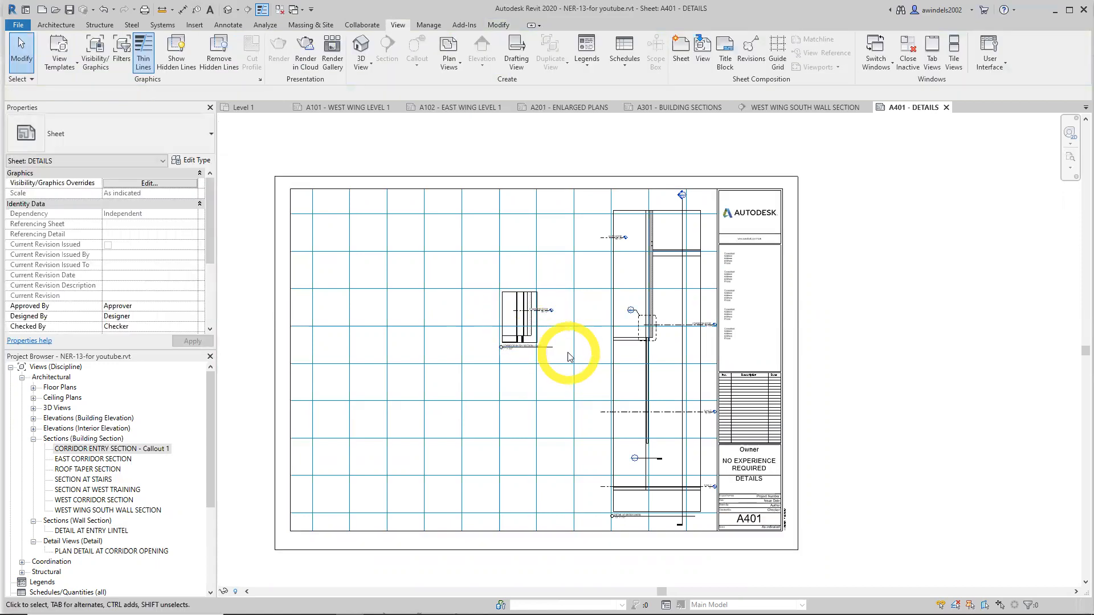
scroll(561, 350, up, 5)
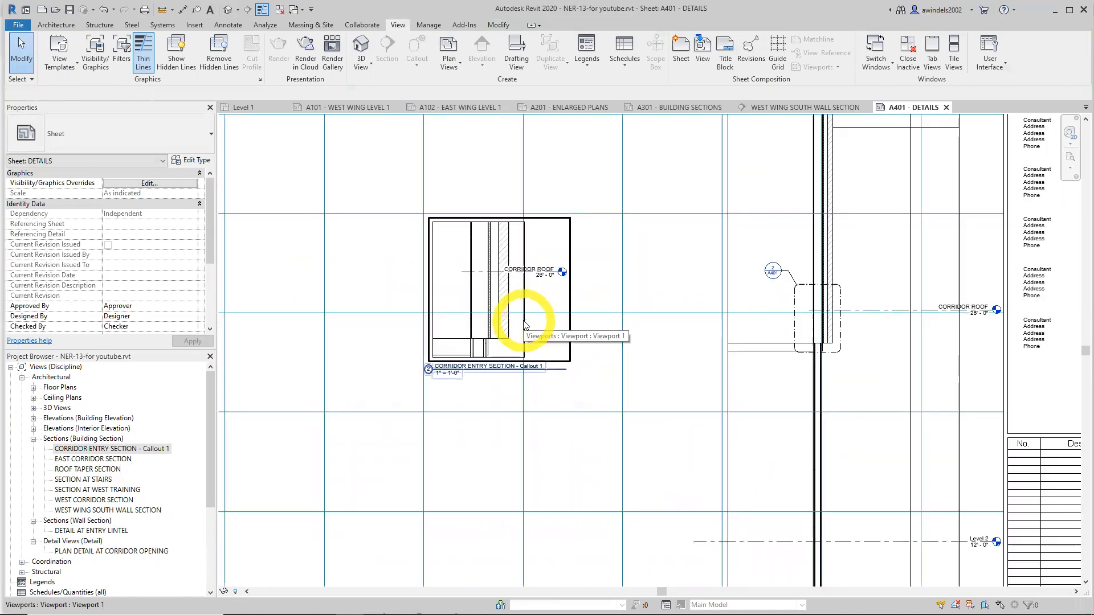
scroll(568, 327, down, 3)
middle_drag(568, 326, 614, 304)
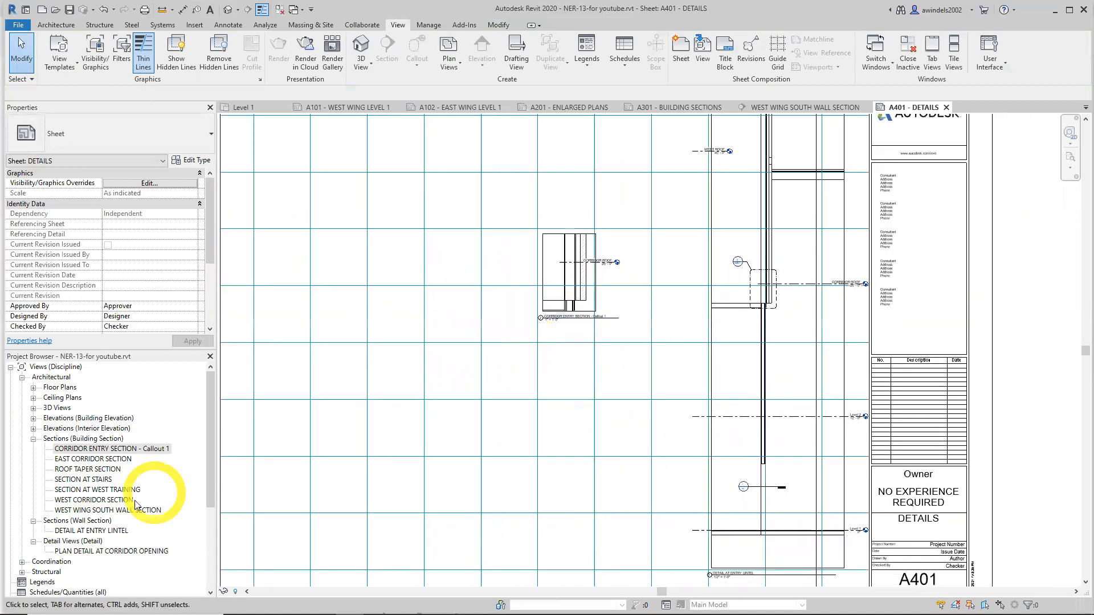
Place the ROOF TAPER SECTION view in the lower-left area of sheet A401, below the corridor entry callout
click(154, 494)
scroll(370, 438, down, 1)
click(443, 435)
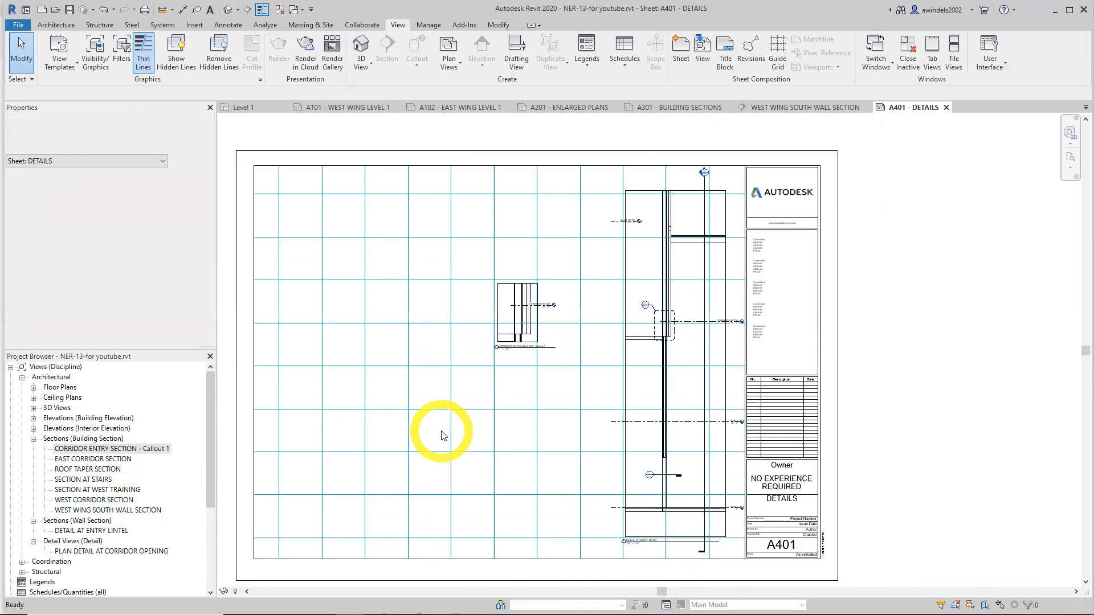
click(97, 490)
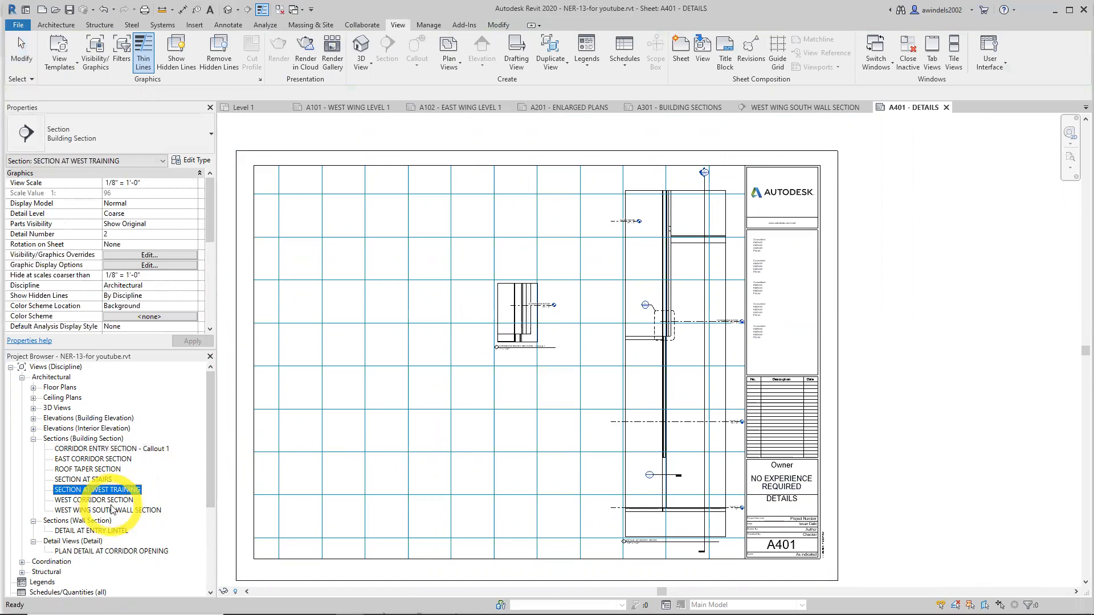
click(103, 470)
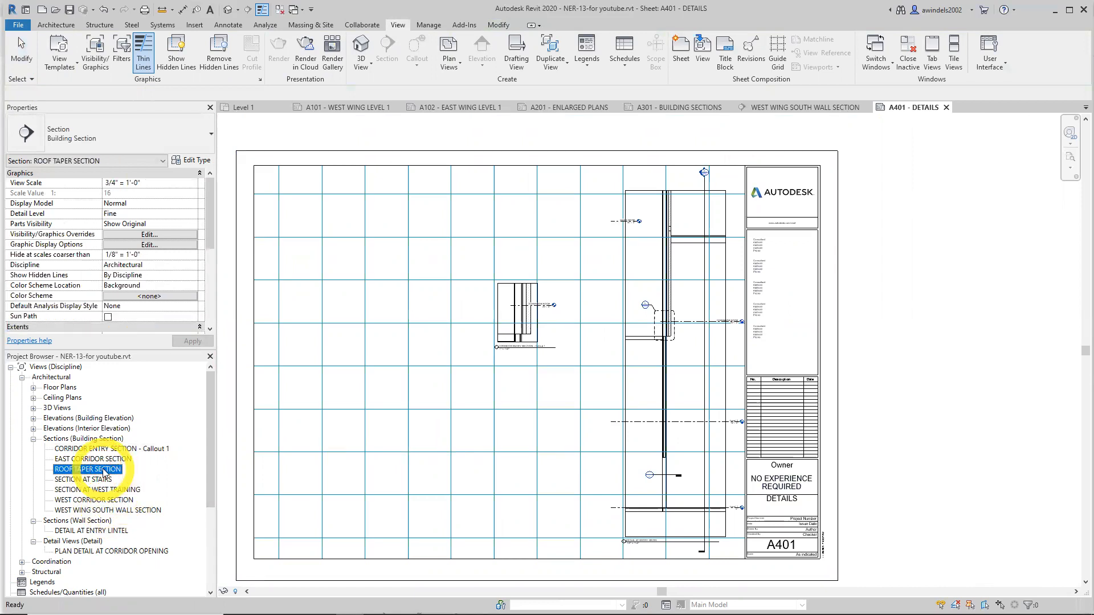
drag(90, 470, 419, 449)
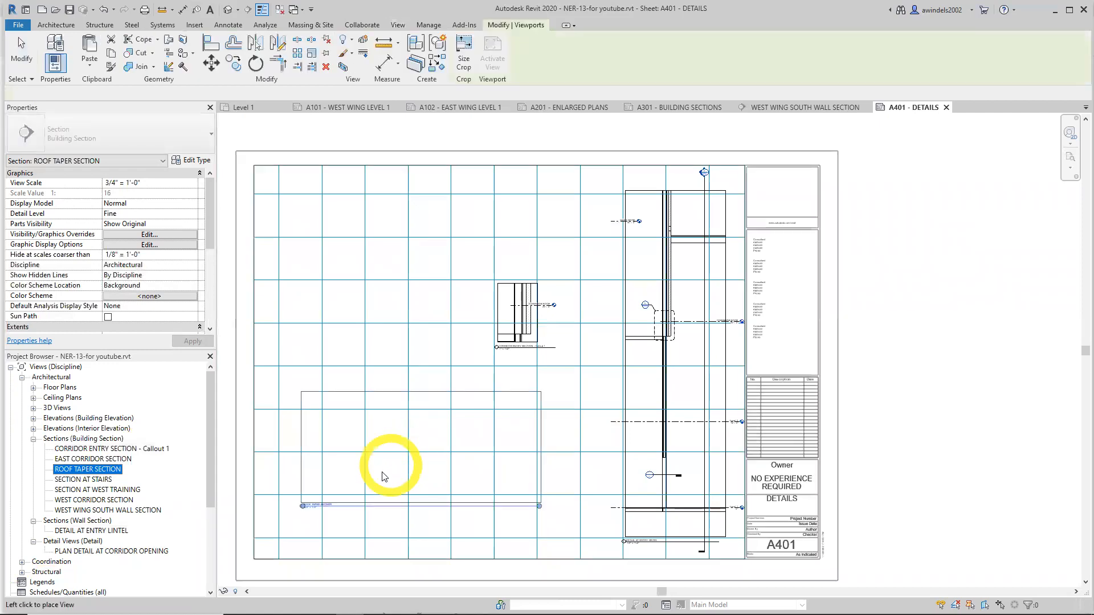
click(406, 490)
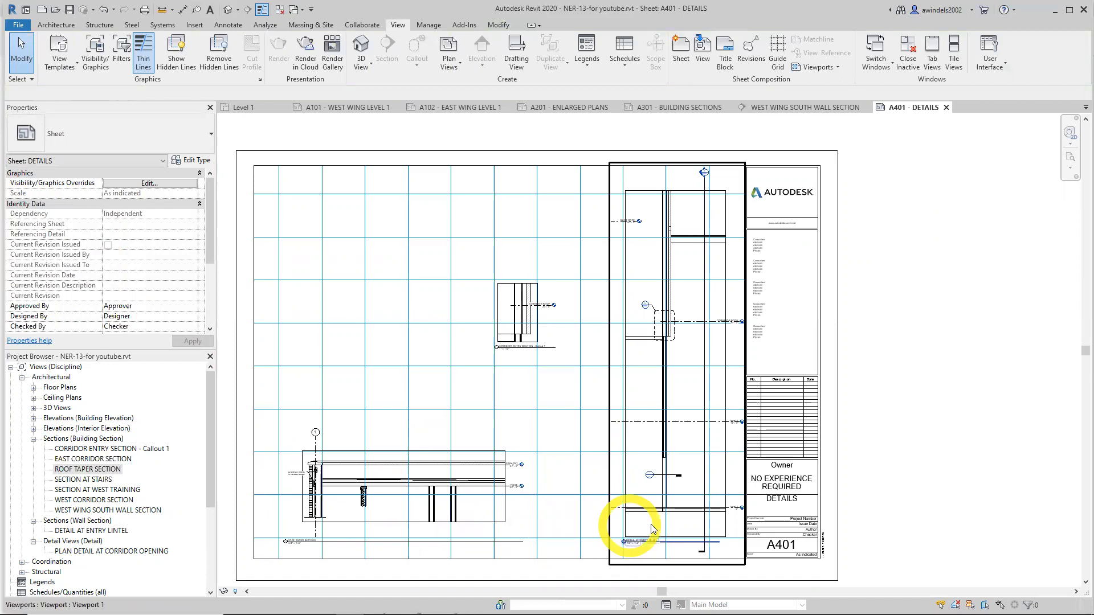
Examine the view titles, detail numbers and scales below the corridor entry callout and the entry lintel section on sheet A401
scroll(630, 525, up, 4)
scroll(365, 353, up, 3)
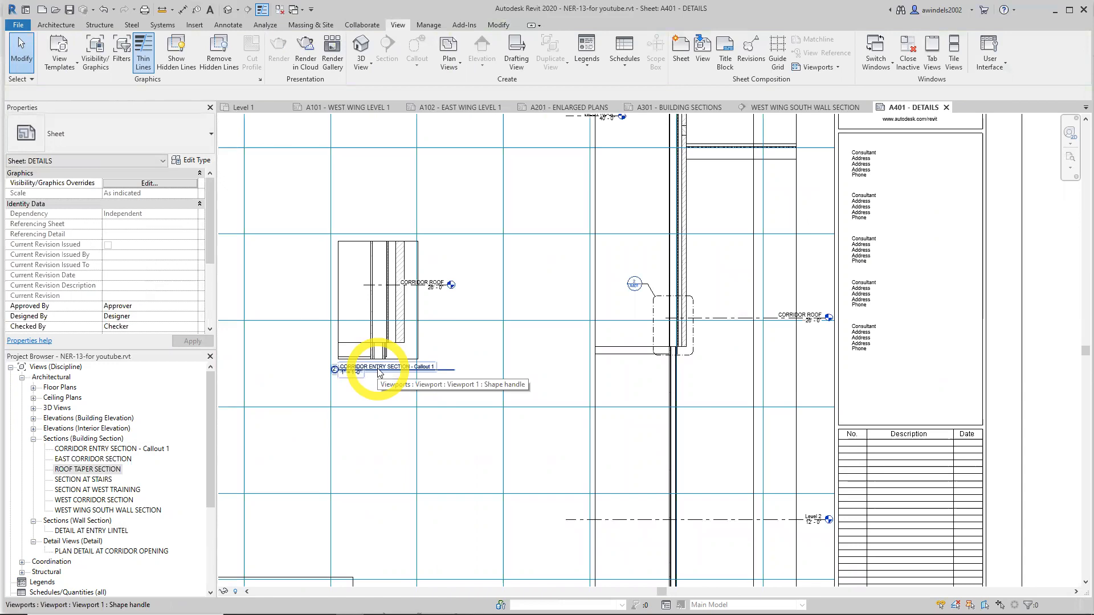
click(379, 371)
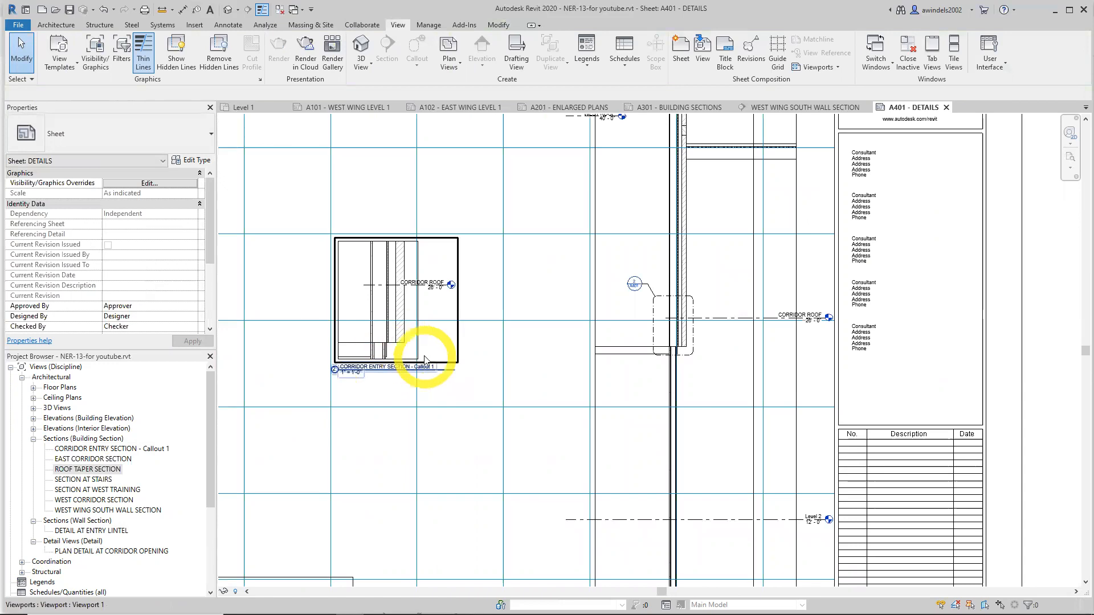
click(393, 368)
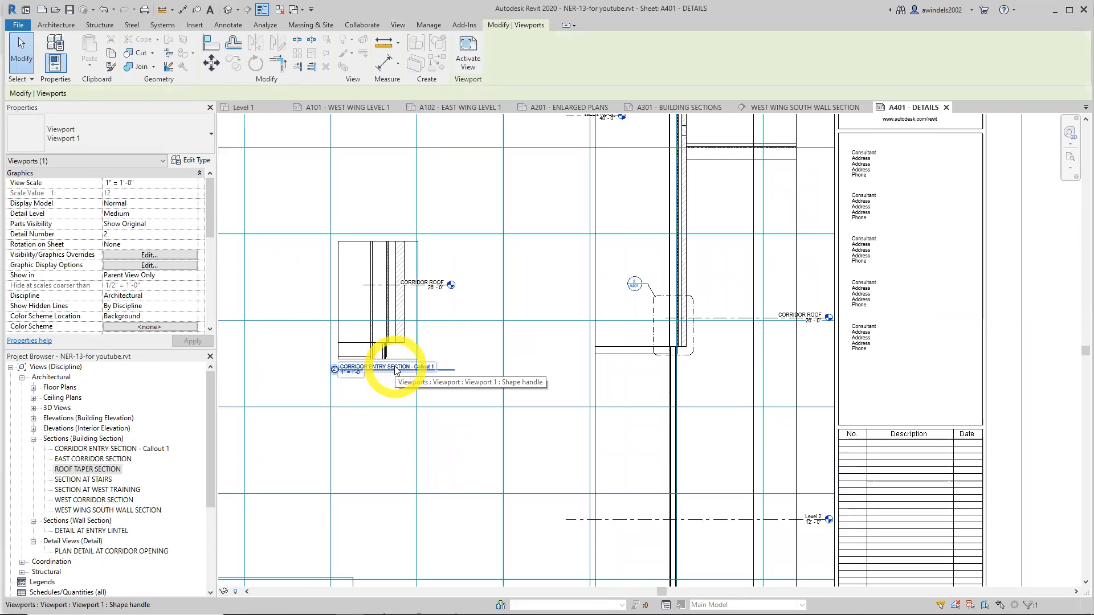
click(462, 362)
middle_drag(462, 361, 319, 216)
middle_drag(464, 413, 446, 259)
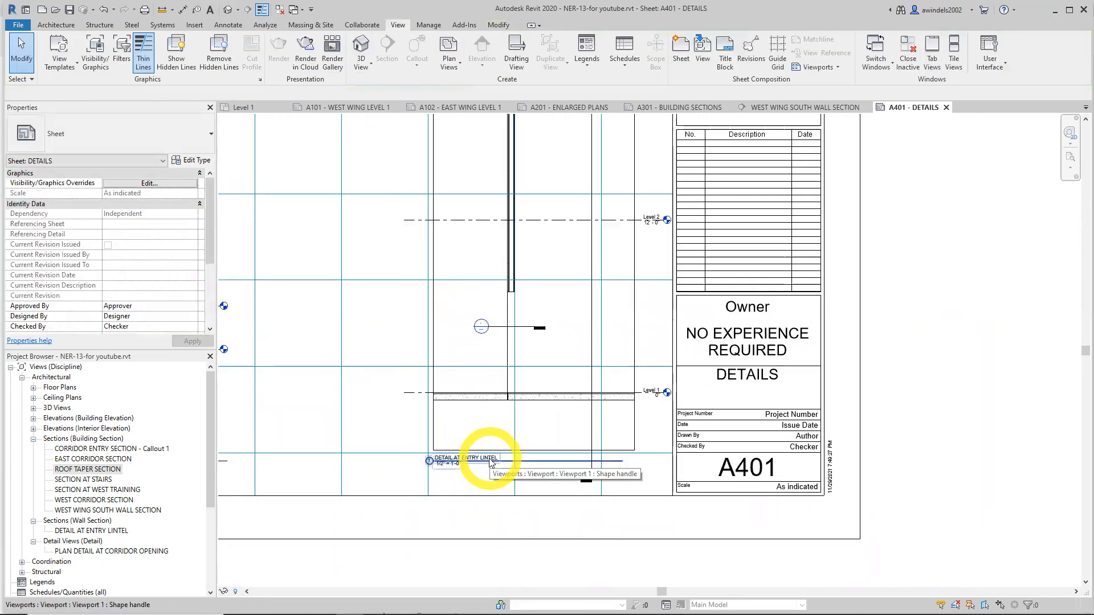
scroll(490, 462, down, 1)
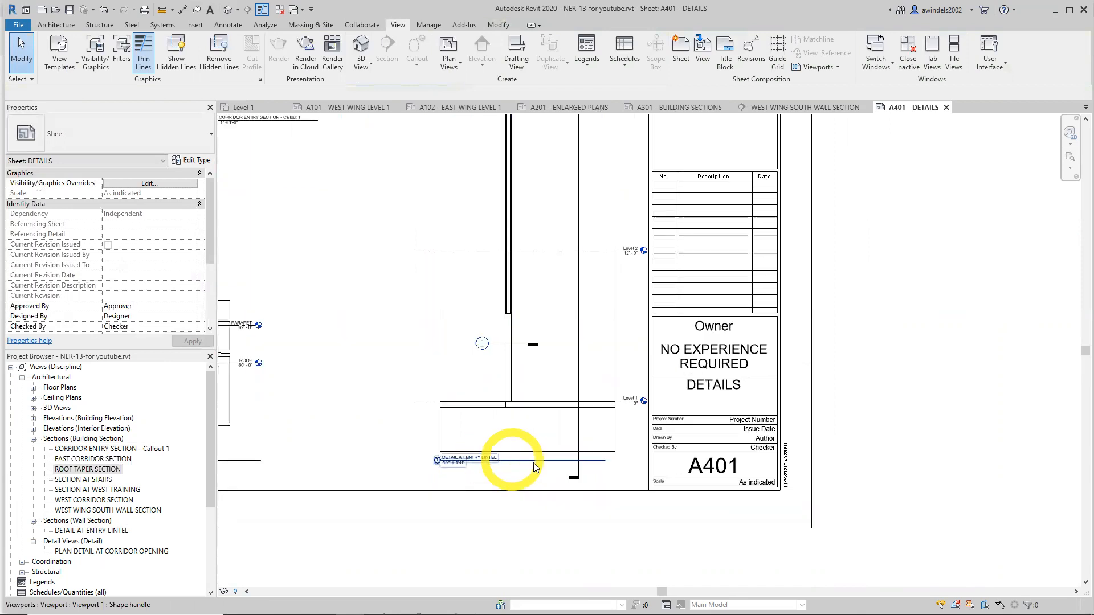
click(534, 462)
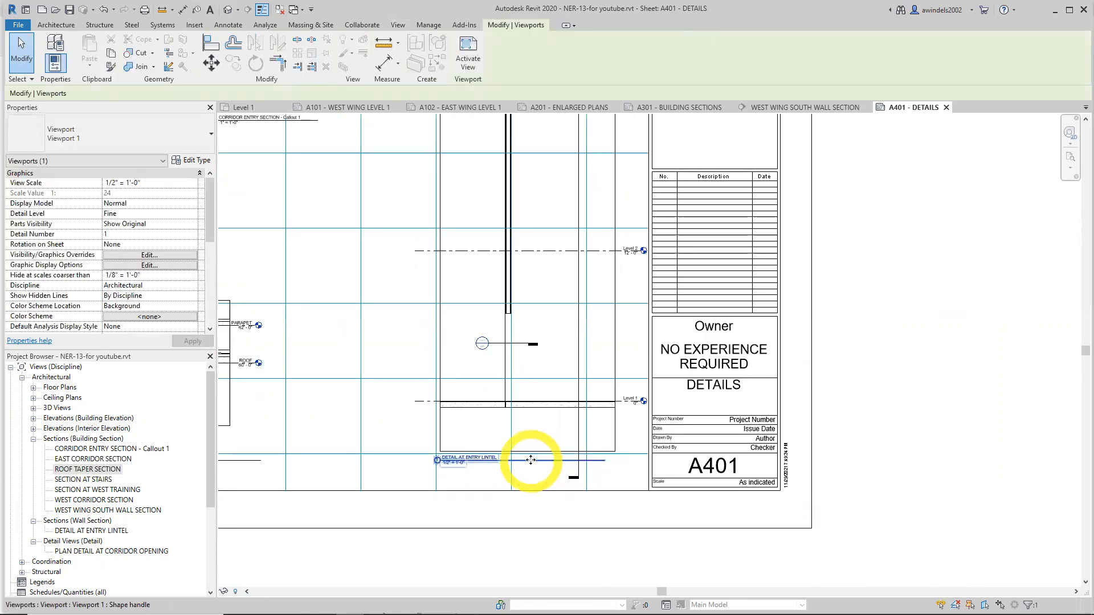
scroll(530, 459, up, 2)
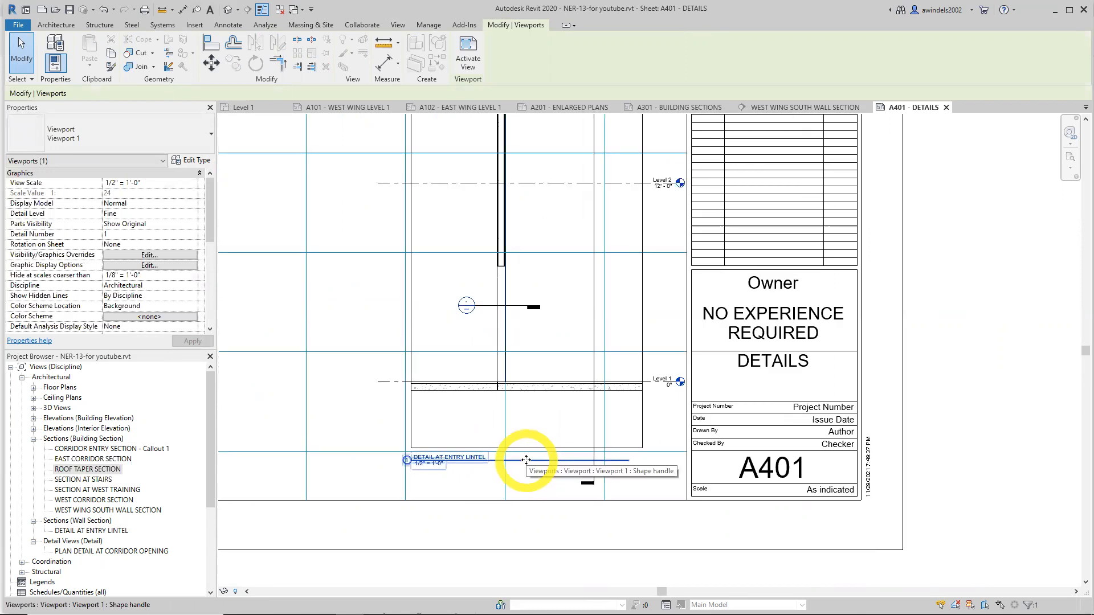
scroll(526, 460, up, 3)
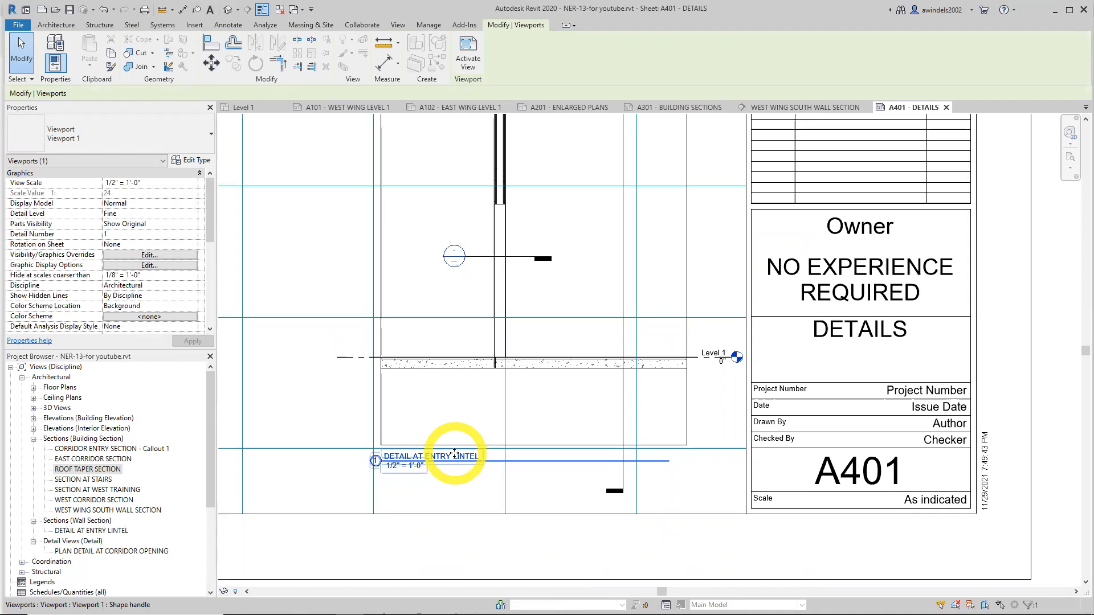
key(Escape)
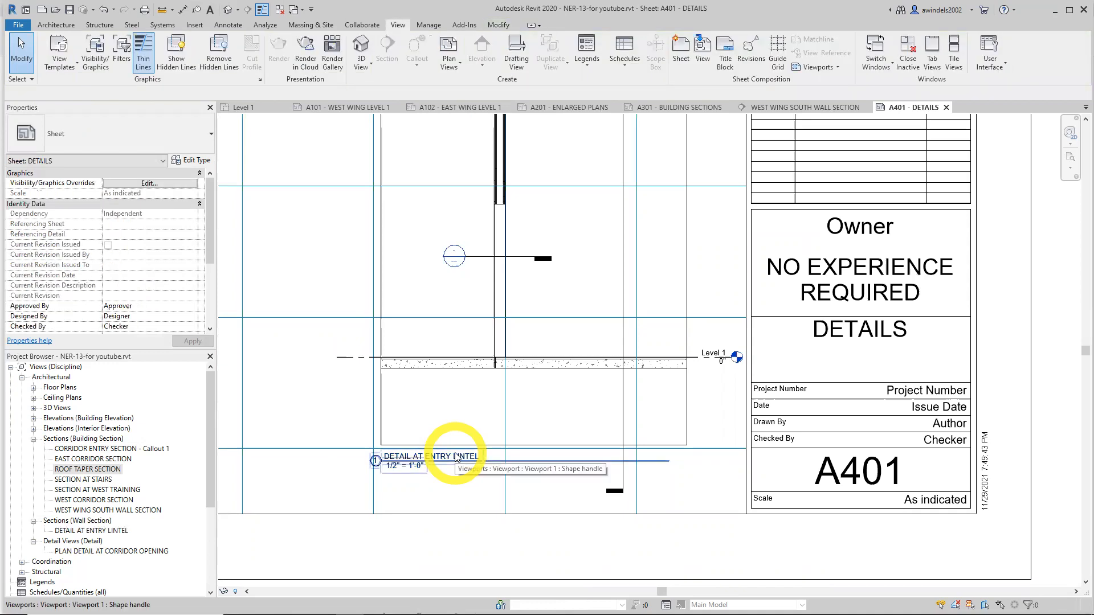
Collapse the Architectural group of views in the project tree
scroll(593, 466, down, 2)
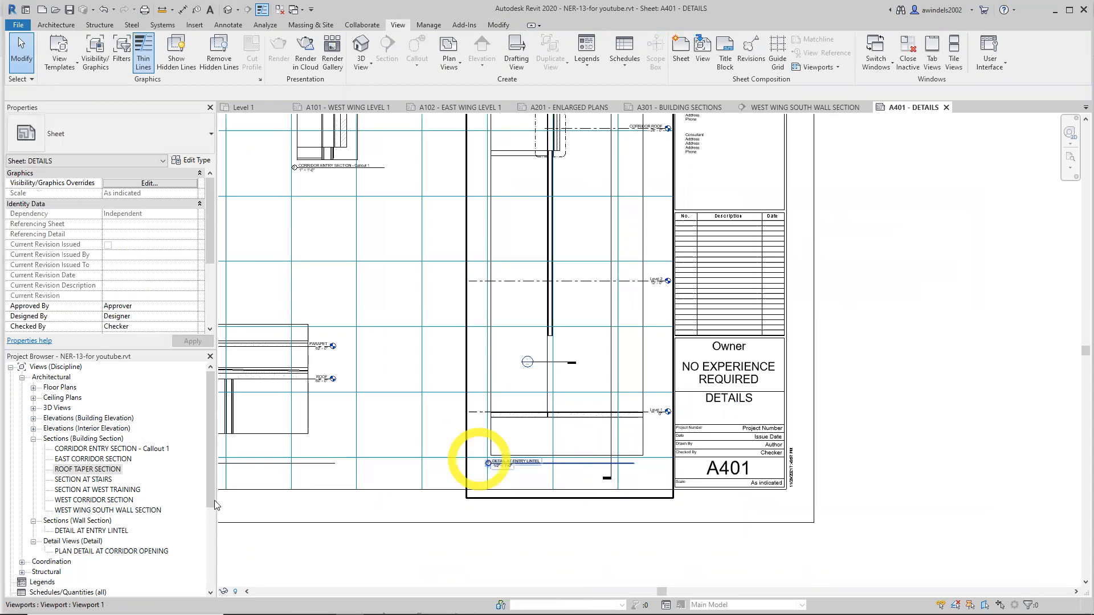
click(22, 377)
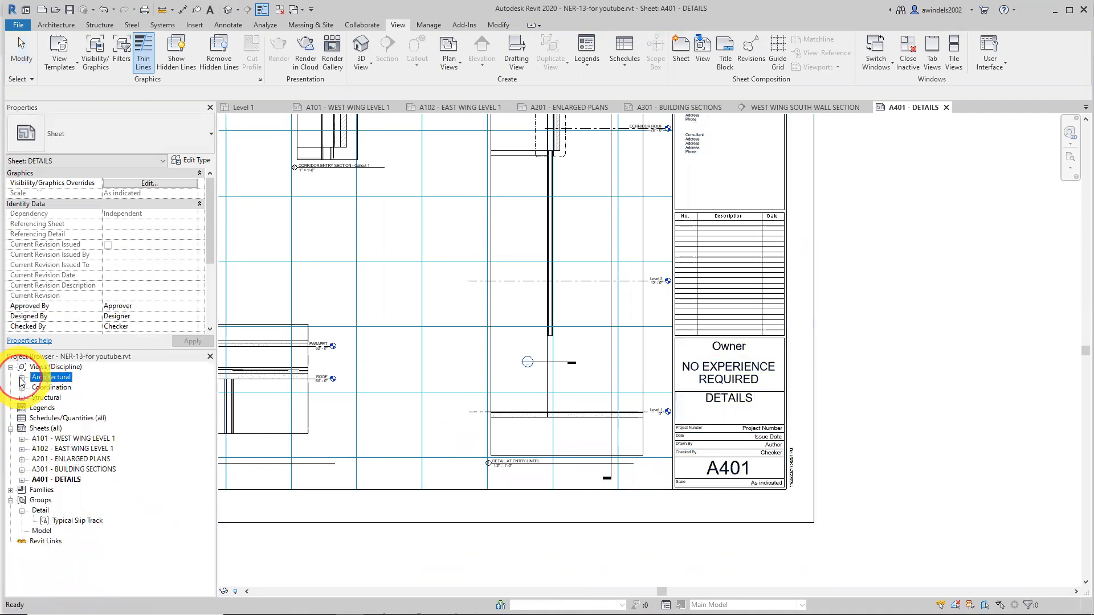
Select the corridor entry callout viewport on sheet A401 and find its View Name and Title on Sheet properties
click(57, 480)
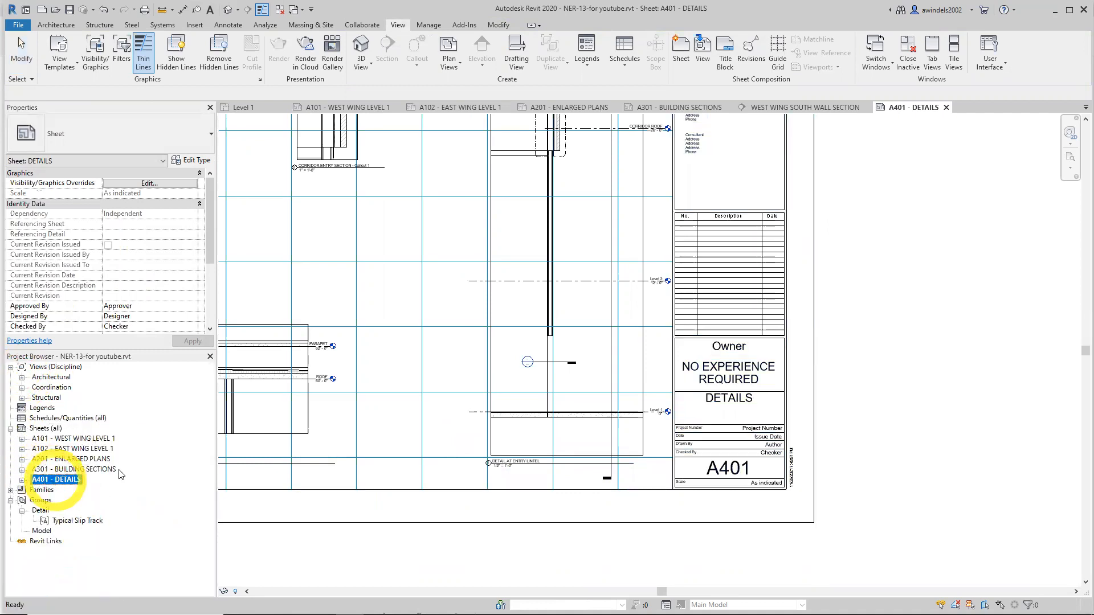
middle_drag(513, 379, 495, 559)
click(321, 337)
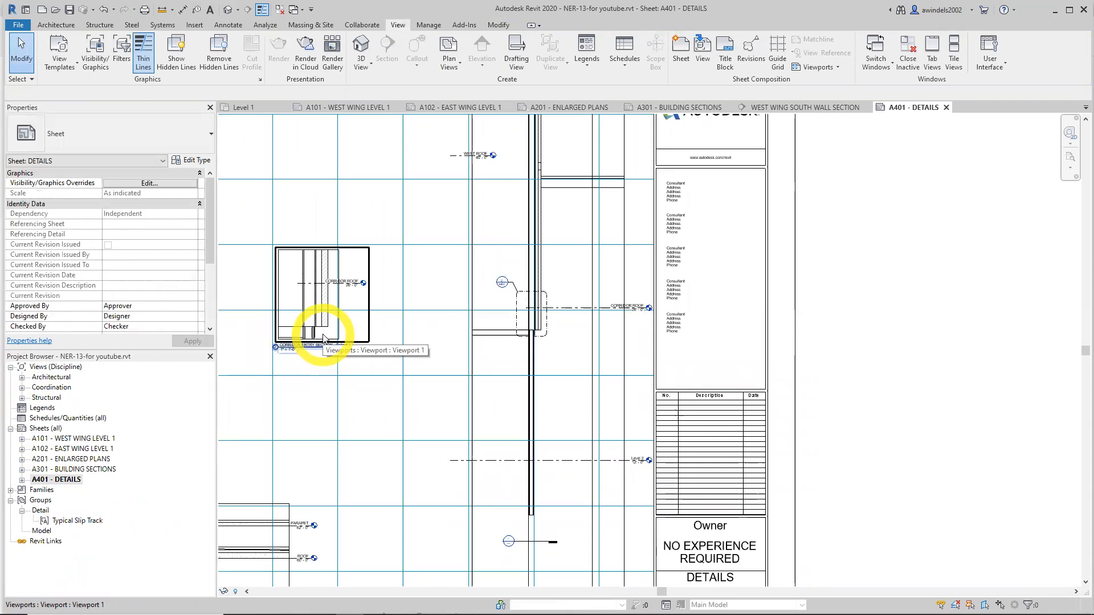
click(322, 337)
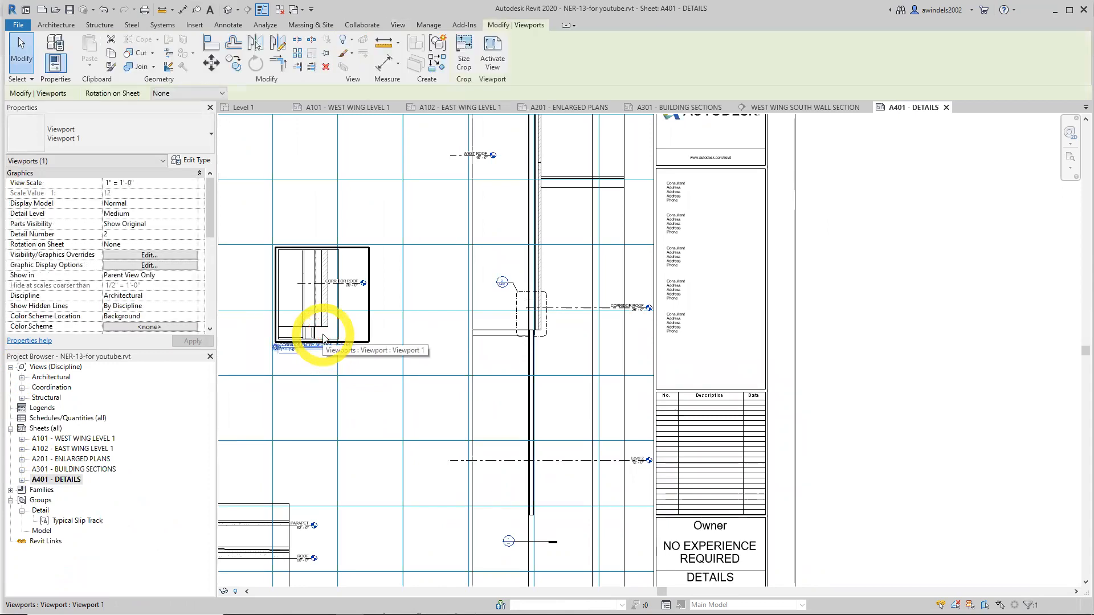
scroll(354, 393, up, 4)
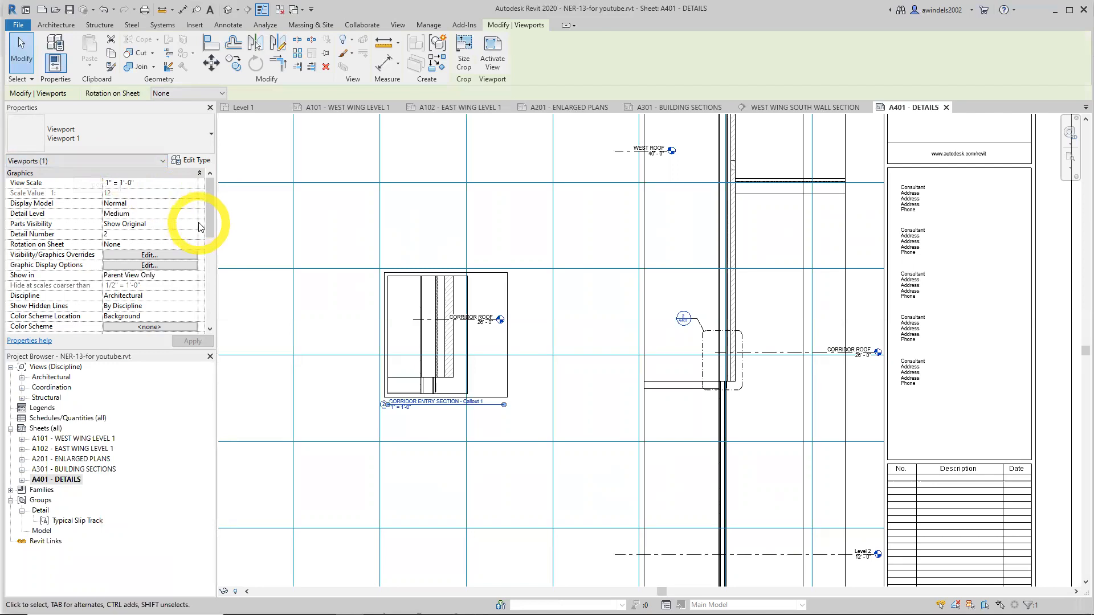
drag(208, 229, 171, 297)
click(143, 287)
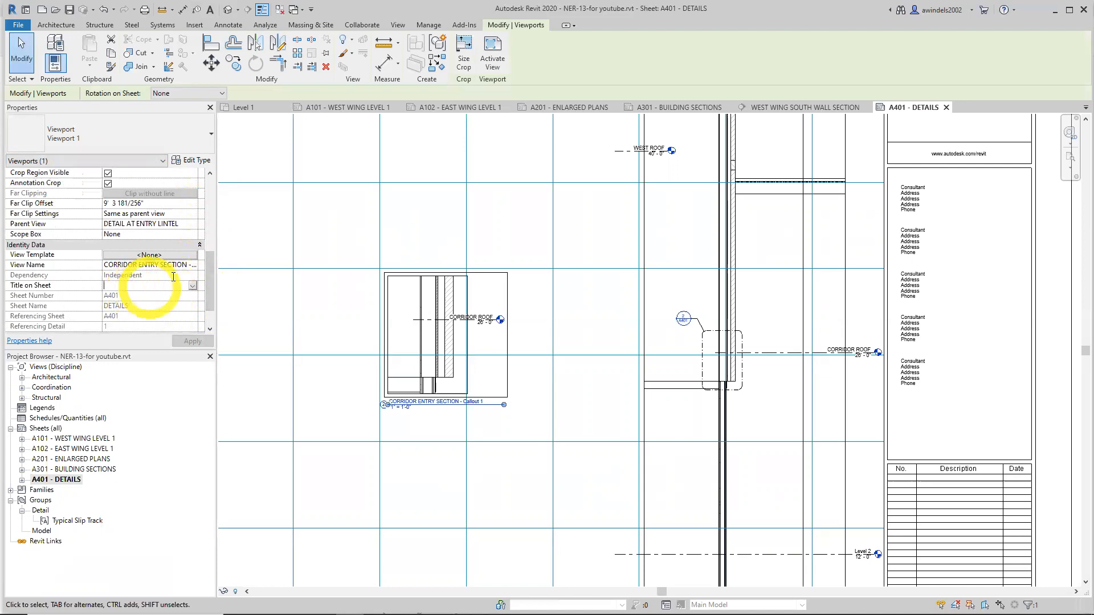
click(152, 267)
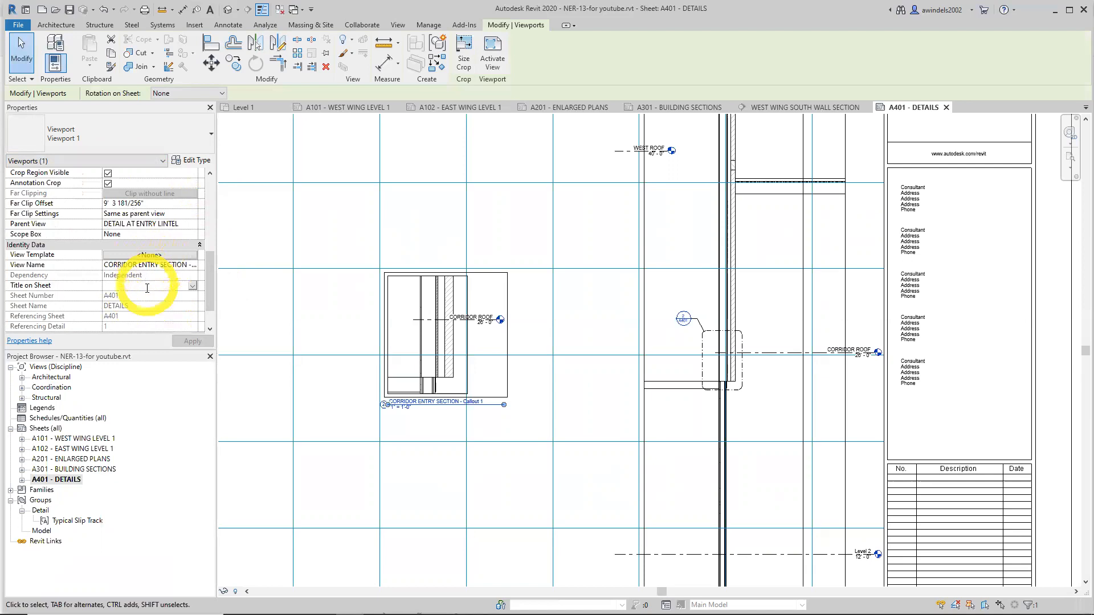
Set the Title on Sheet of the corridor entry callout view to SECTION AT ENTRY CORRIDOR
click(413, 404)
scroll(413, 407, up, 3)
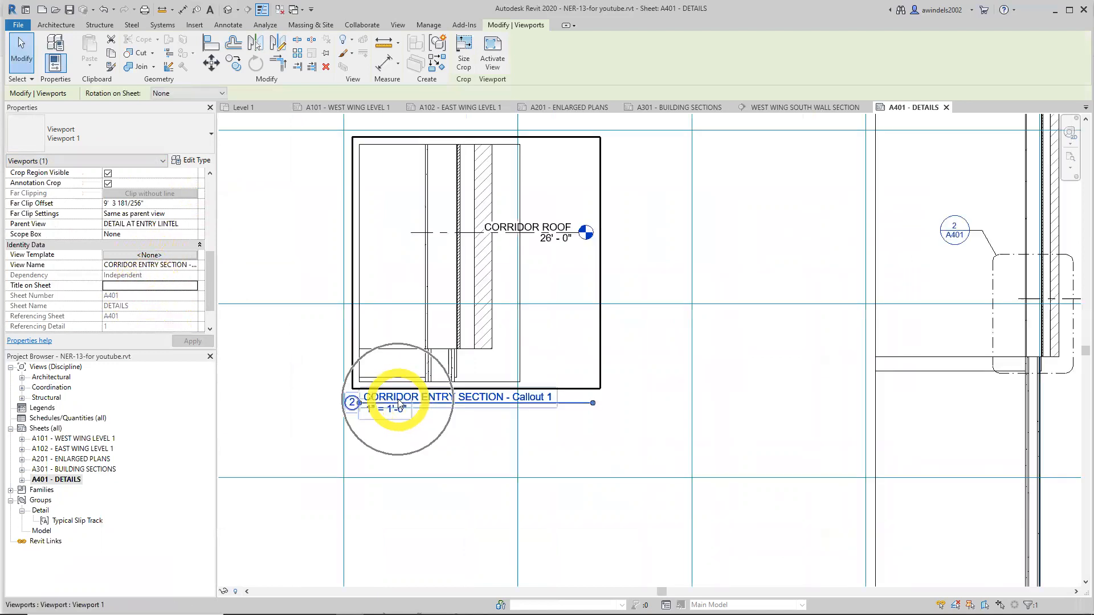
click(328, 379)
click(606, 439)
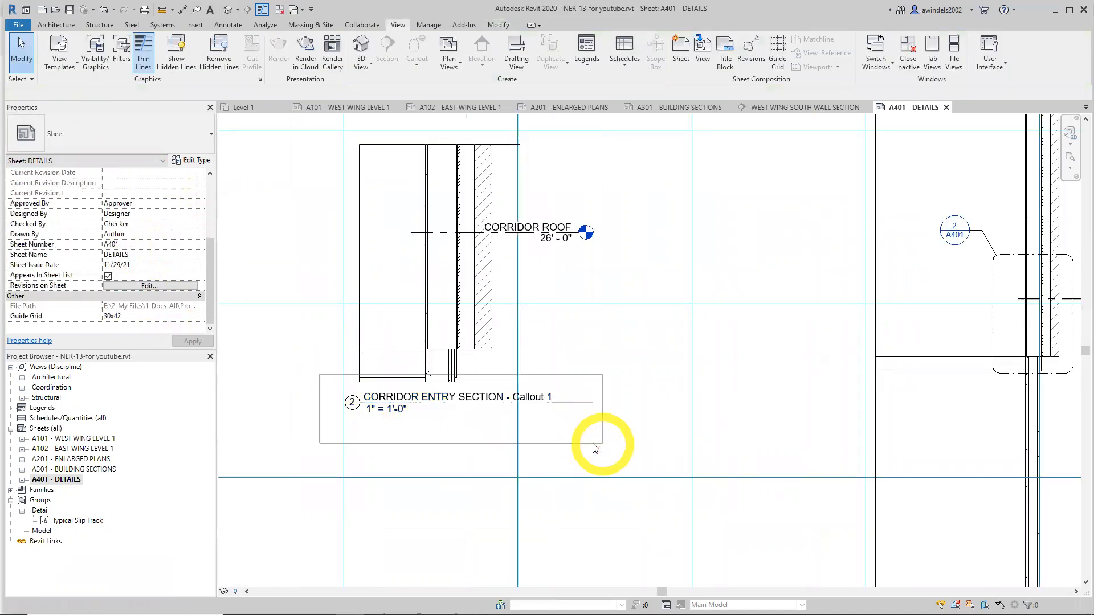
click(452, 405)
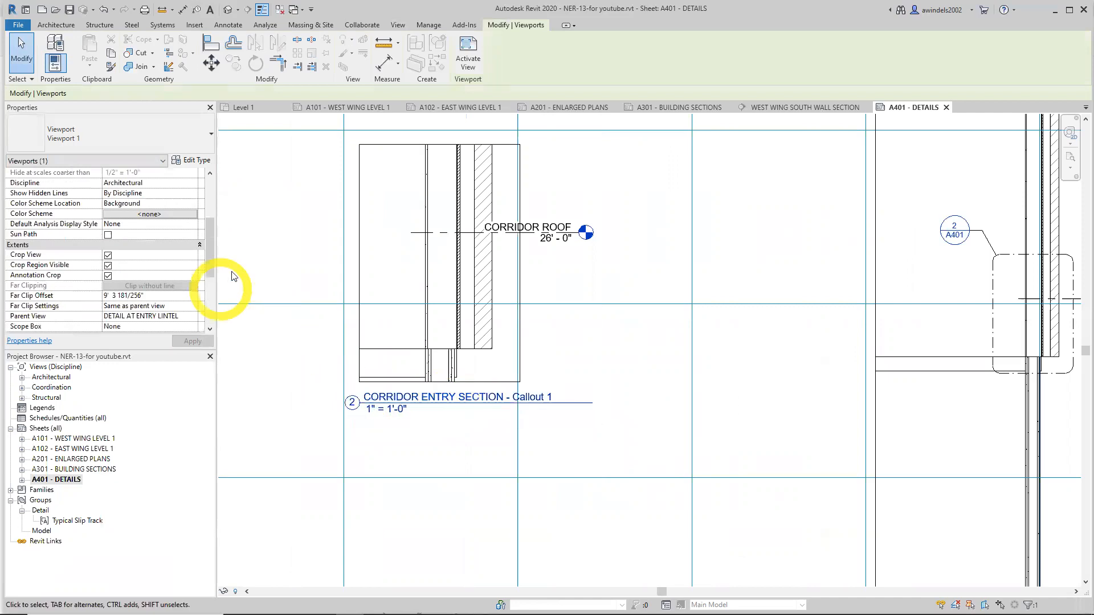
drag(212, 269, 152, 293)
click(140, 295)
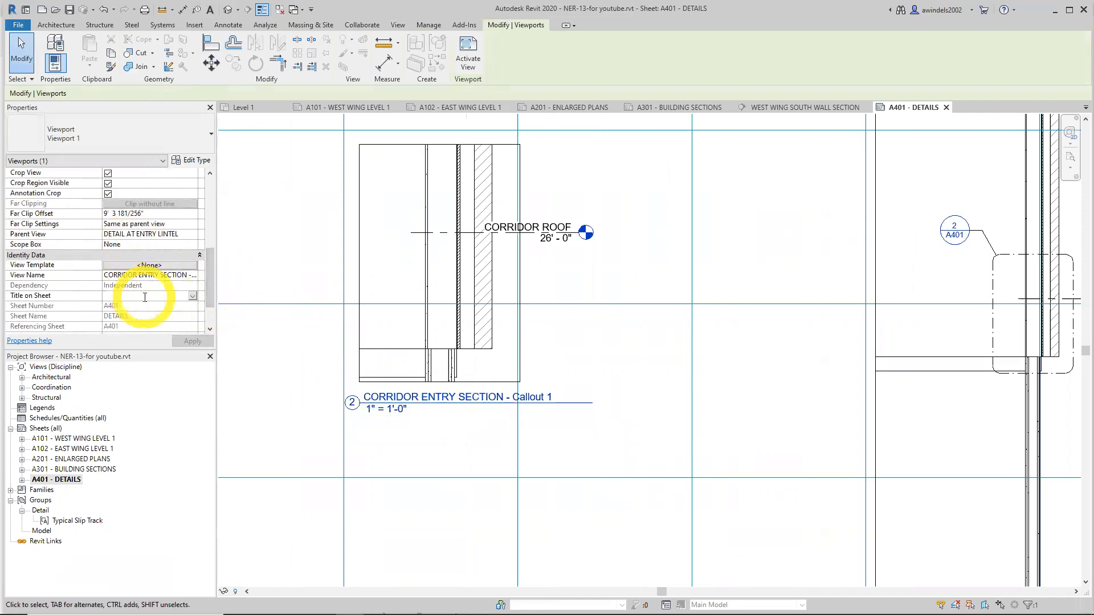
text(S)
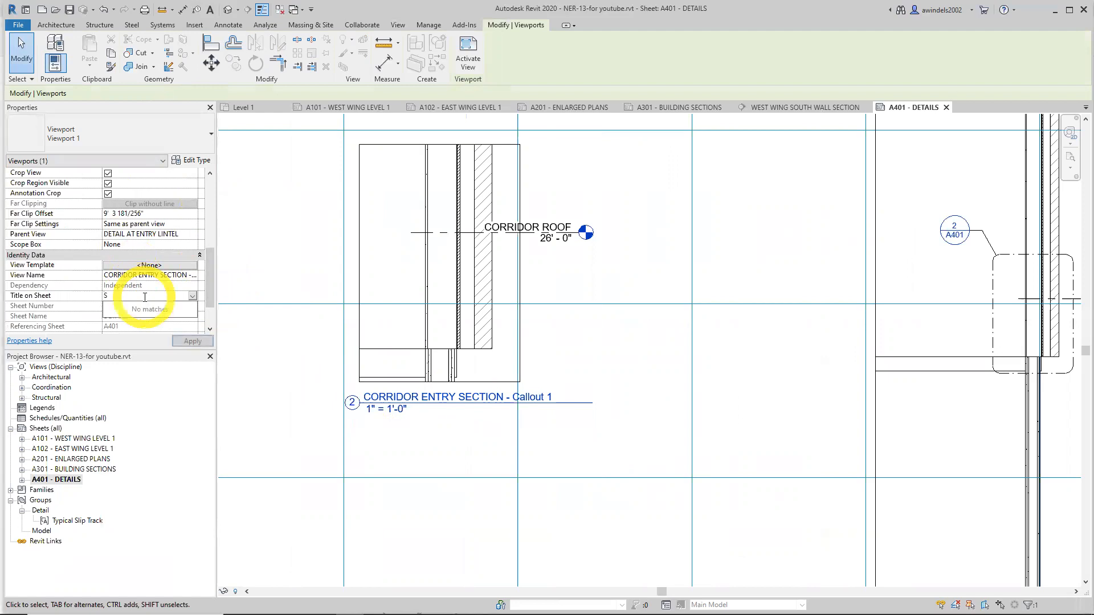
text(ECTION)
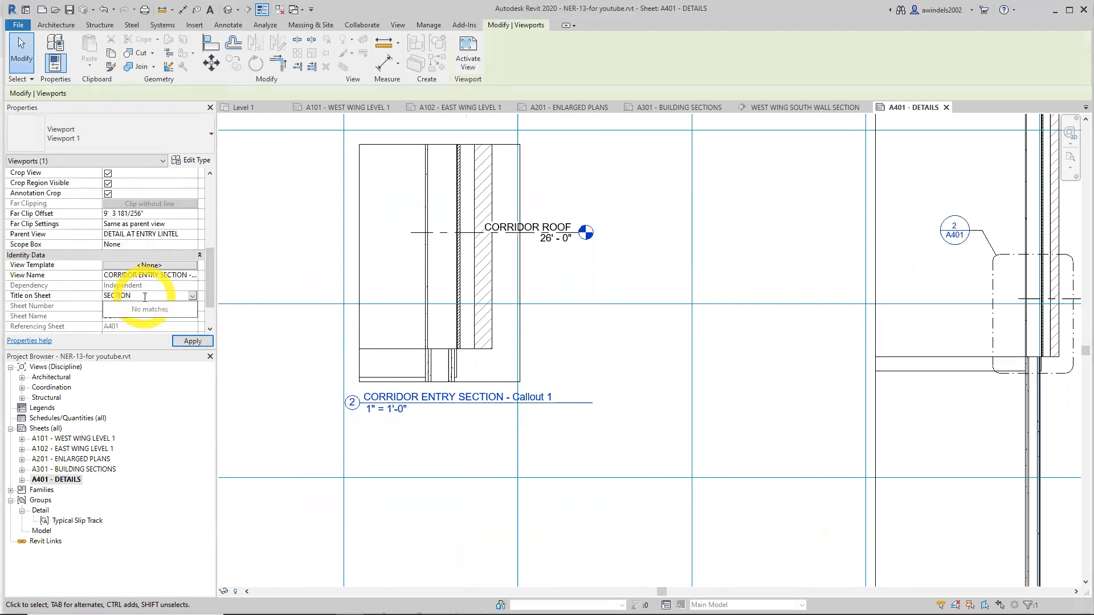
text( AT ENTRY CORRIDOR)
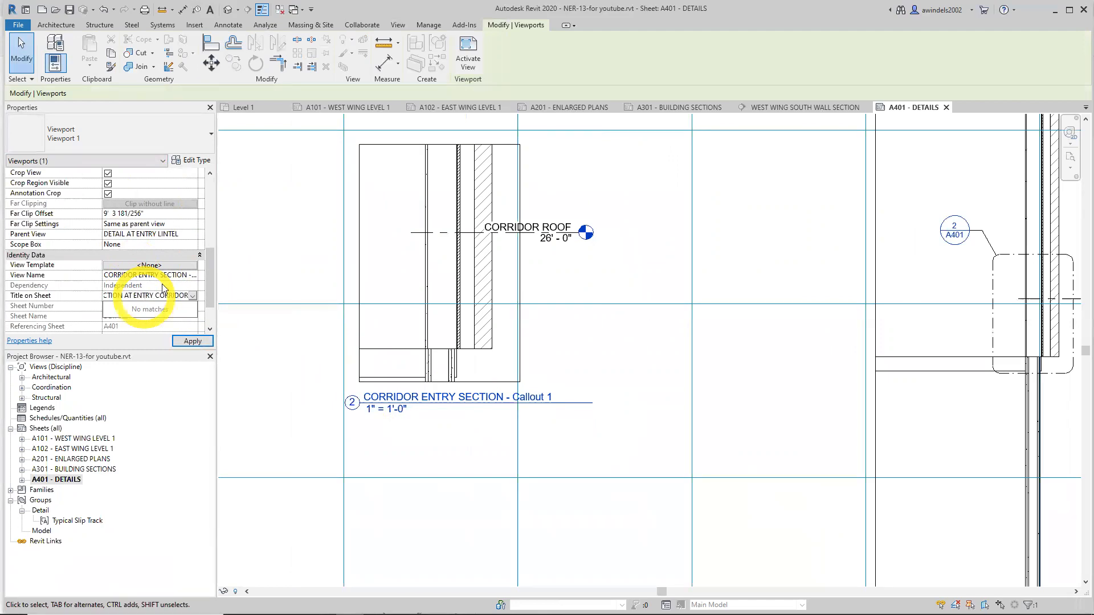
click(193, 341)
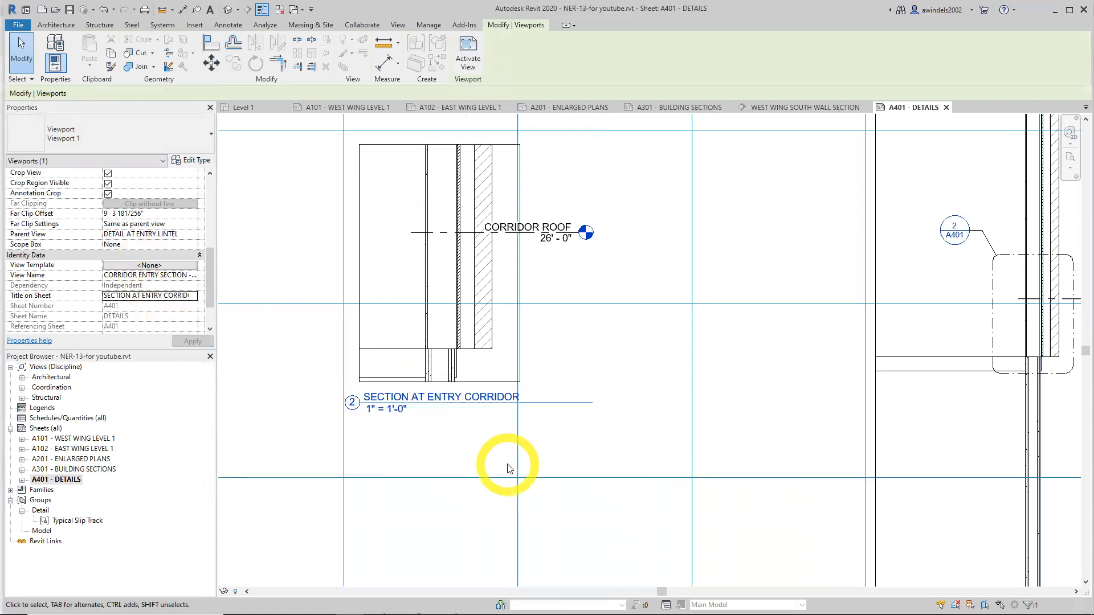
Open the type properties of the corridor entry callout's Viewport 1 type and review the families available for its Title parameter
click(192, 161)
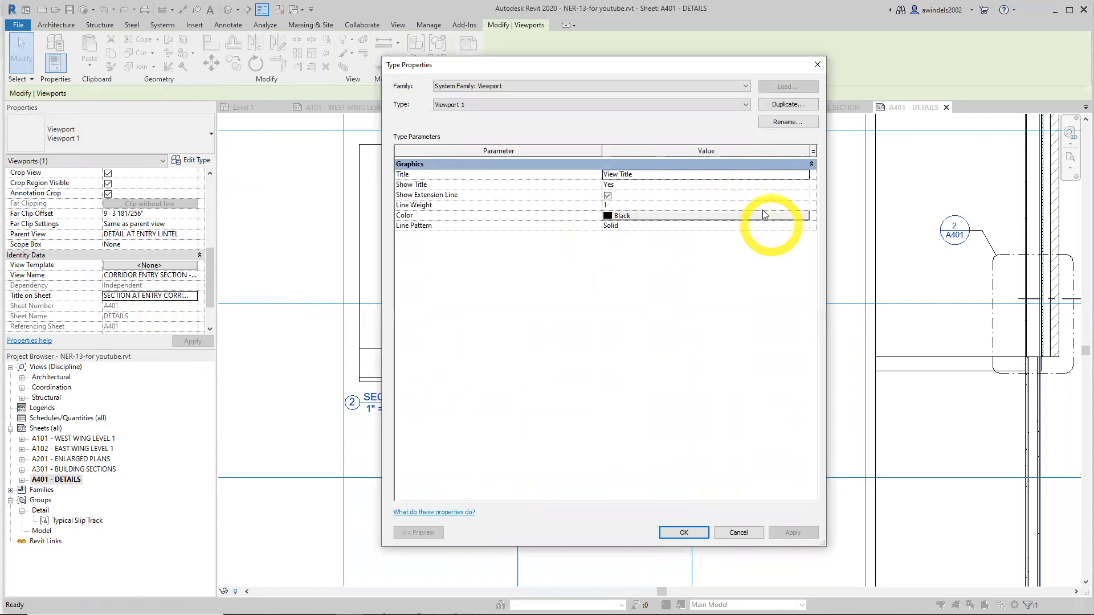
click(761, 165)
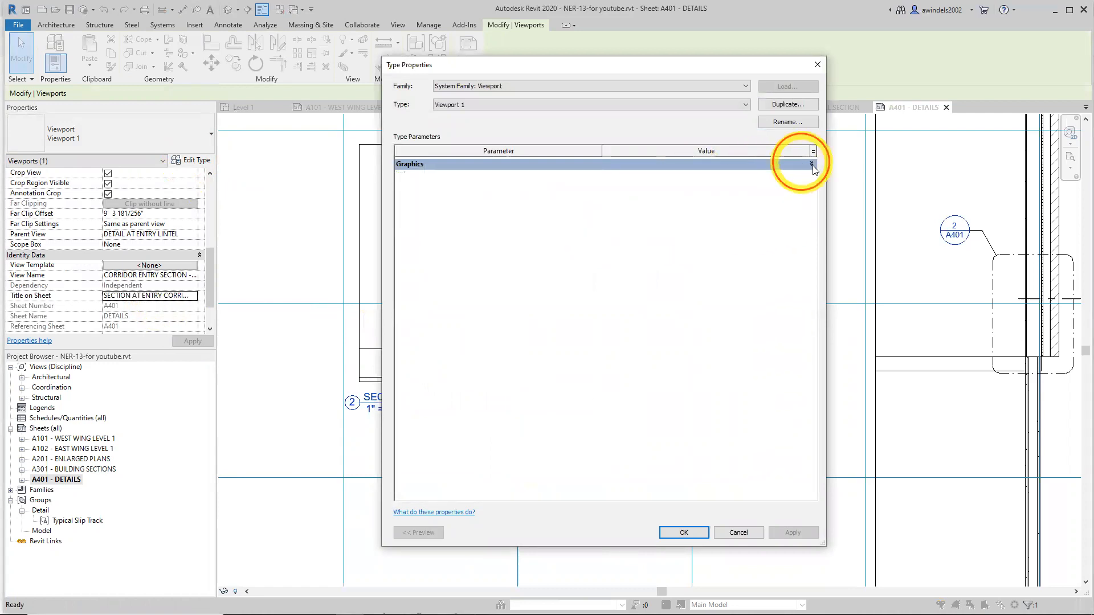
click(812, 164)
click(786, 174)
click(804, 174)
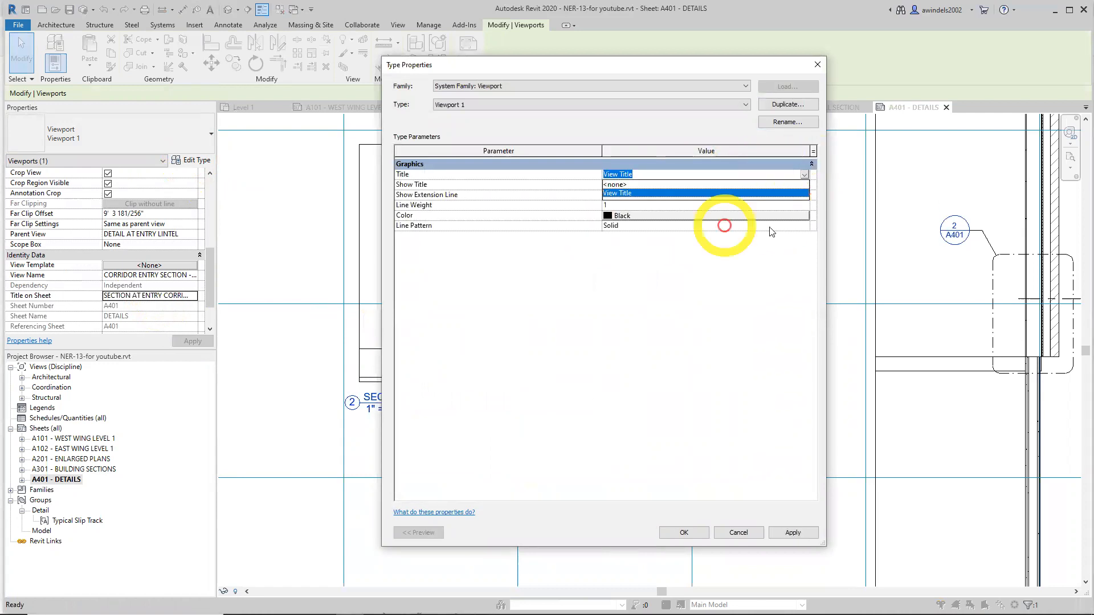
click(861, 359)
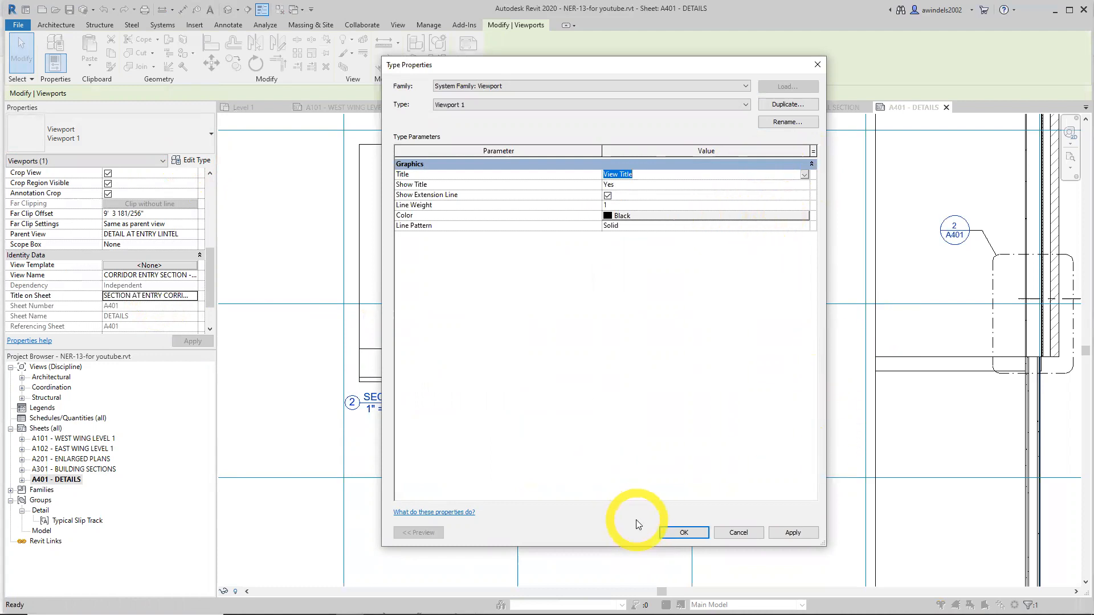
Close the viewport type properties without changes and open the sheet A101 - WEST WING LEVEL 1
click(671, 604)
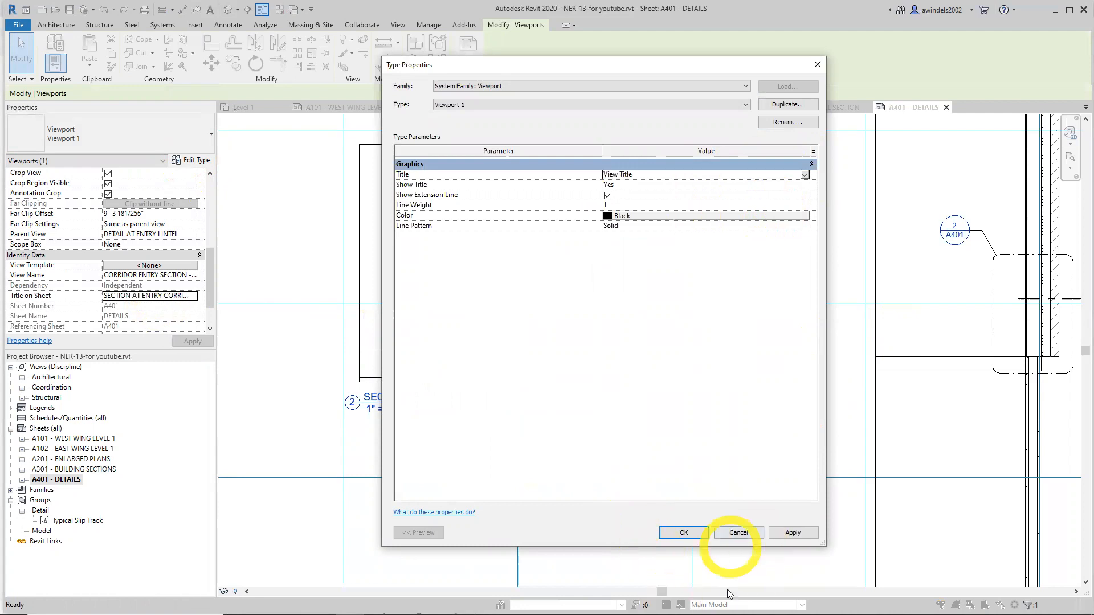
click(738, 532)
click(787, 501)
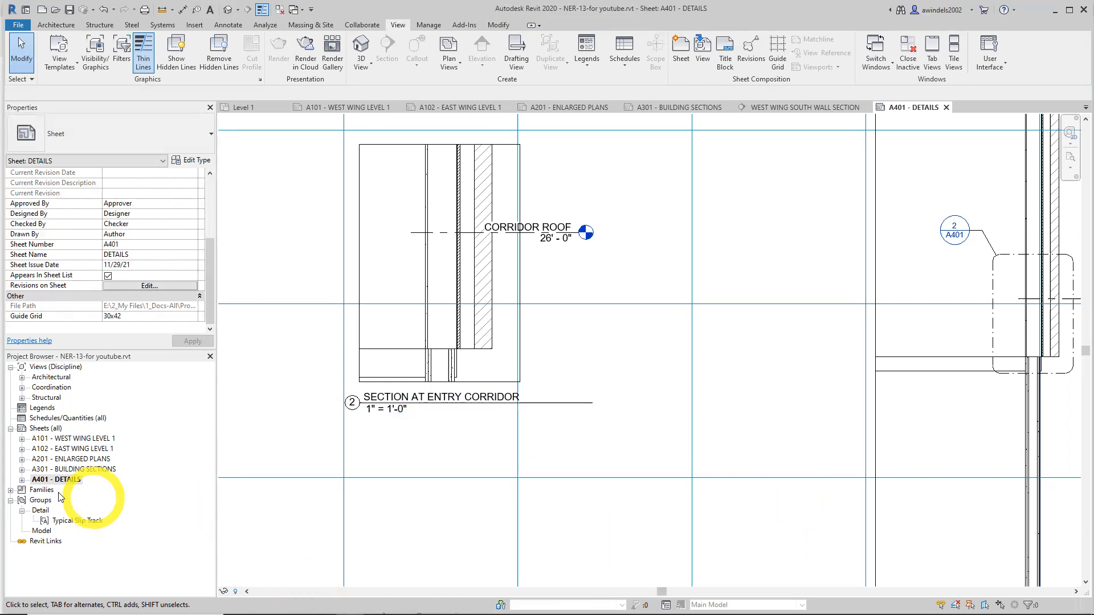
double_click(69, 438)
scroll(591, 454, down, 5)
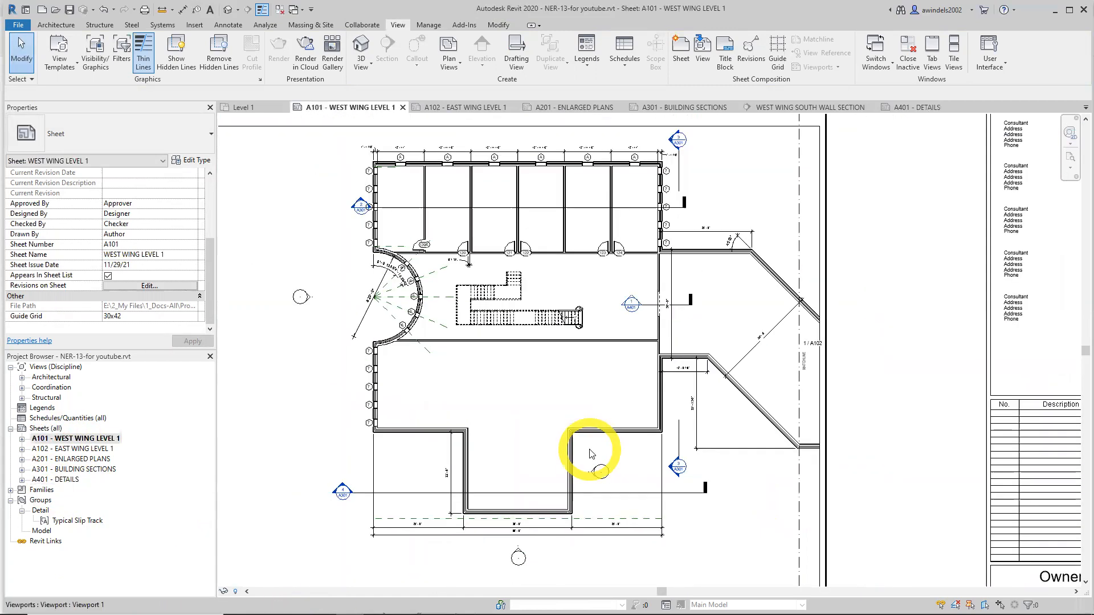
middle_drag(644, 485, 627, 465)
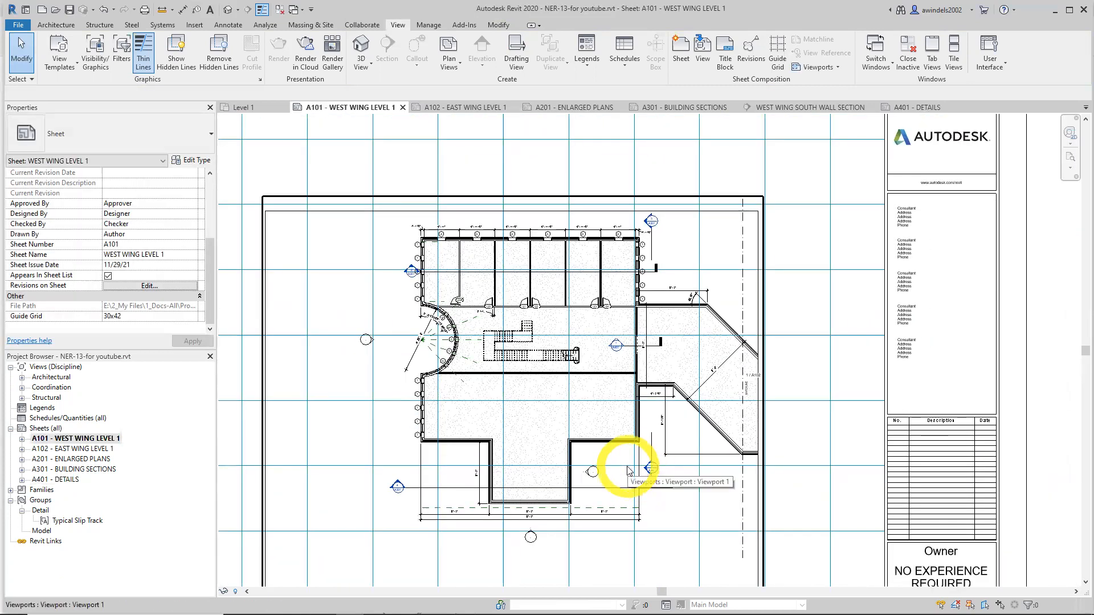
Draw a closed Revision Cloud for Seq. 1 - Revision 1 from chained line segments around the entire west wing plan, and finish the sketch
click(226, 30)
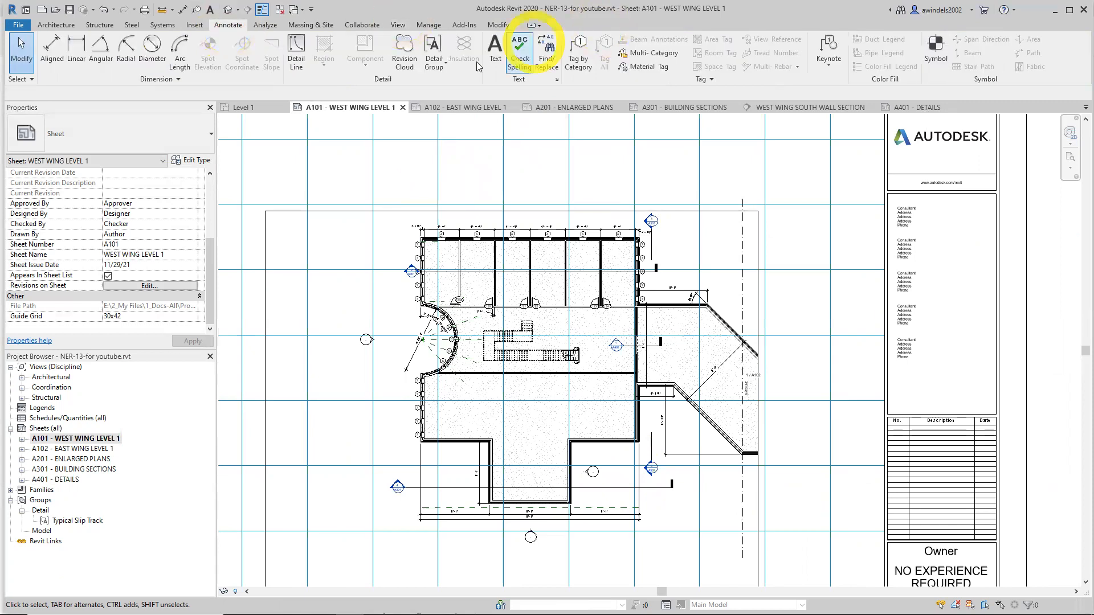
click(407, 59)
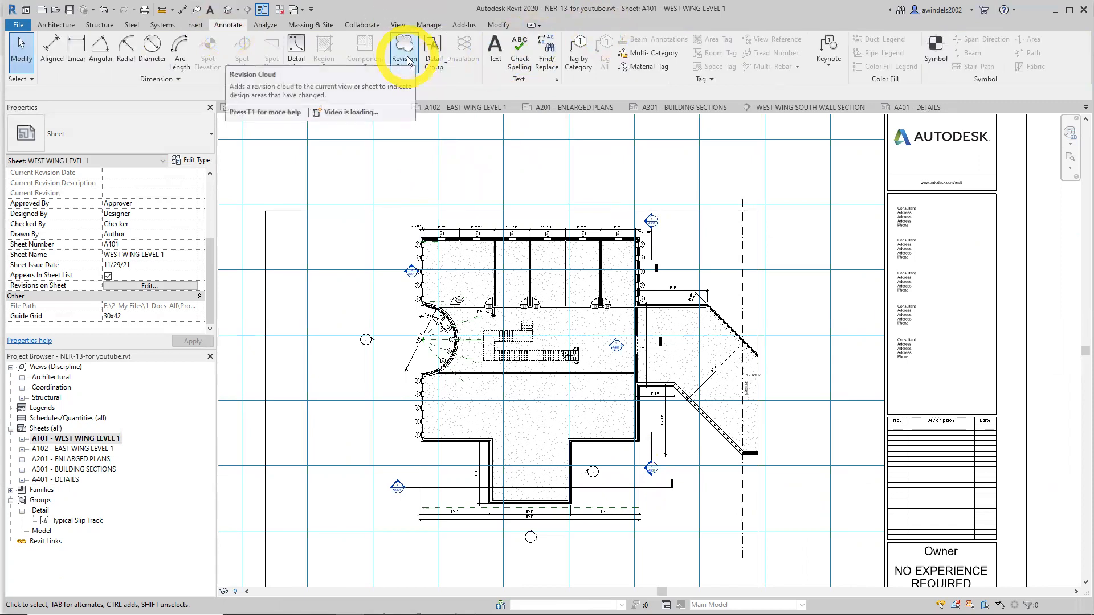
click(408, 56)
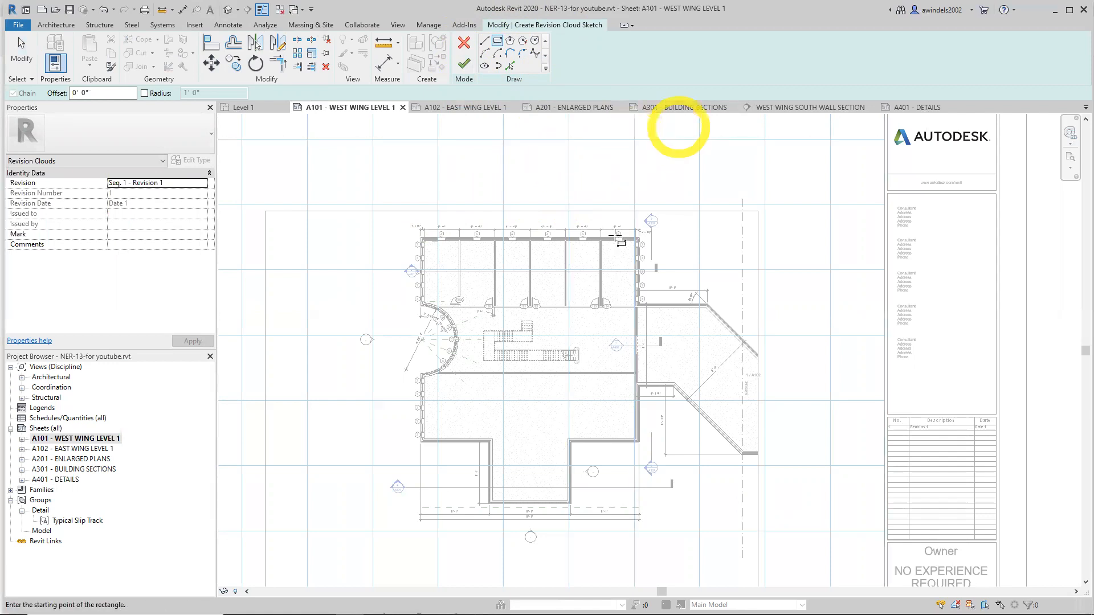
click(484, 40)
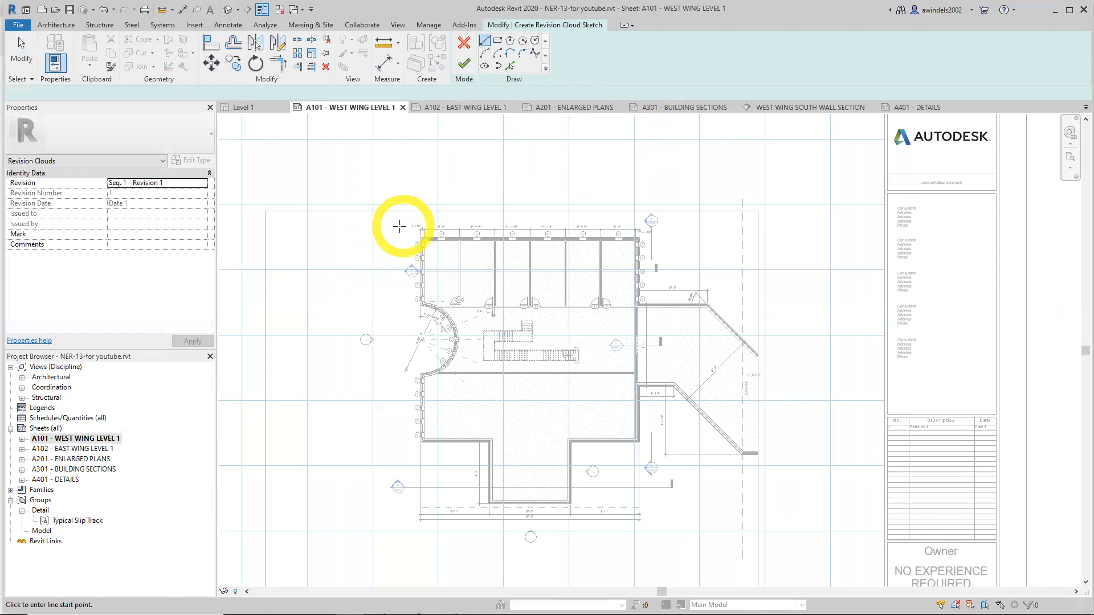
click(396, 220)
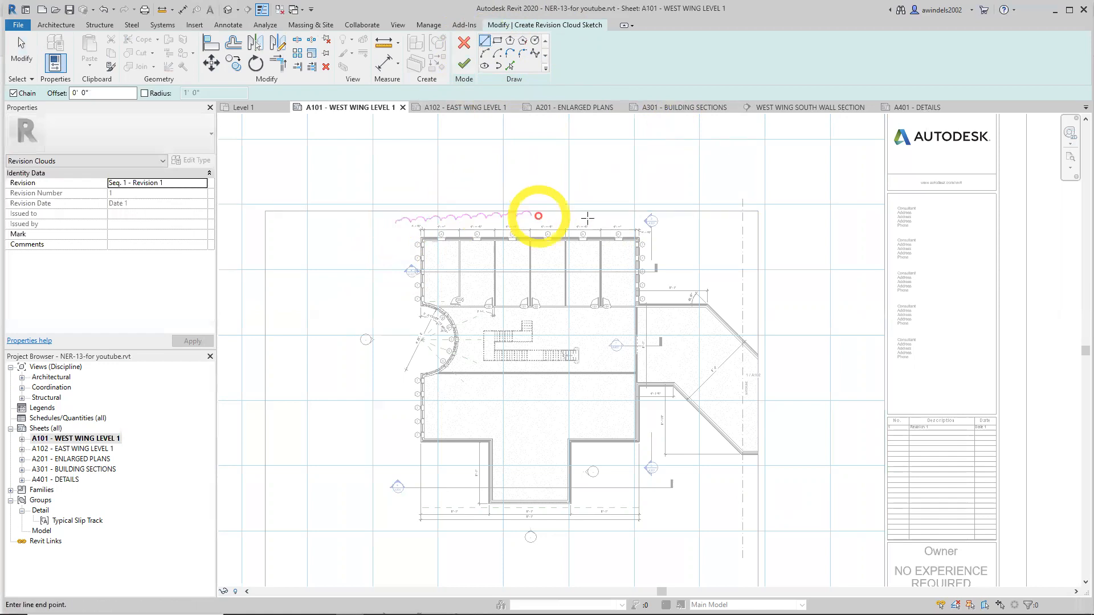
scroll(655, 215, up, 2)
click(661, 216)
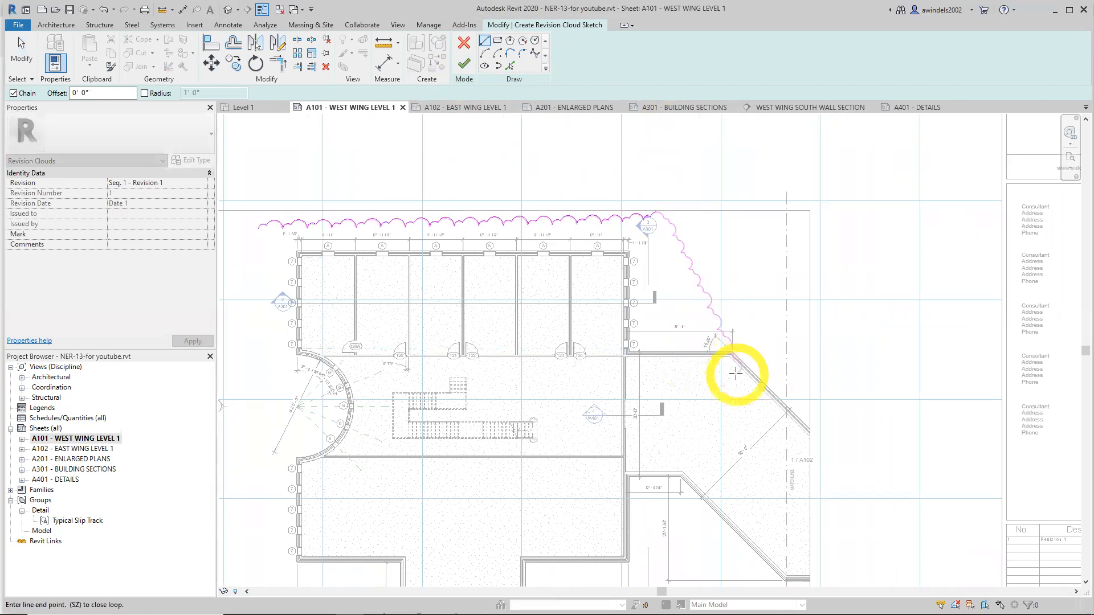
scroll(737, 373, down, 1)
click(757, 363)
middle_drag(745, 480, 746, 347)
click(835, 293)
click(861, 415)
click(691, 497)
click(368, 498)
click(299, 409)
middle_drag(310, 347, 380, 502)
click(386, 315)
click(439, 261)
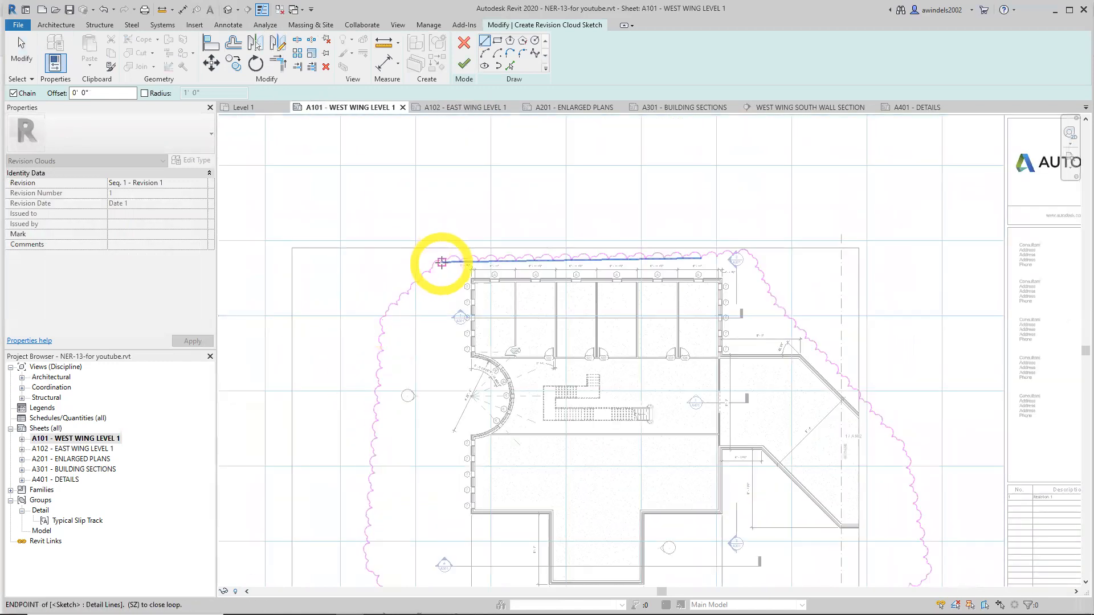
key(g)
key(g)
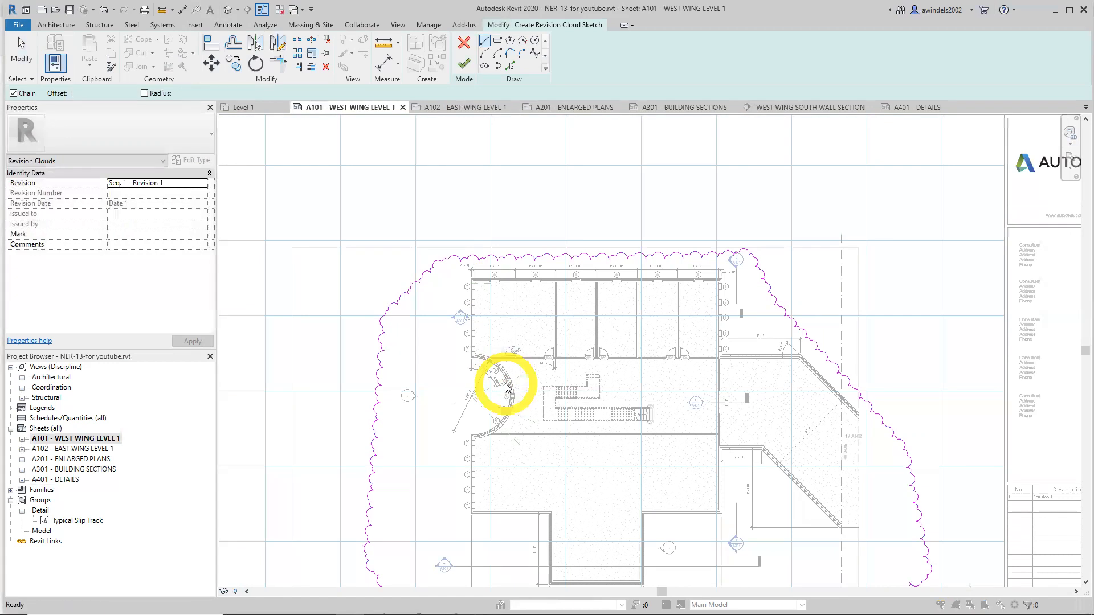
click(591, 368)
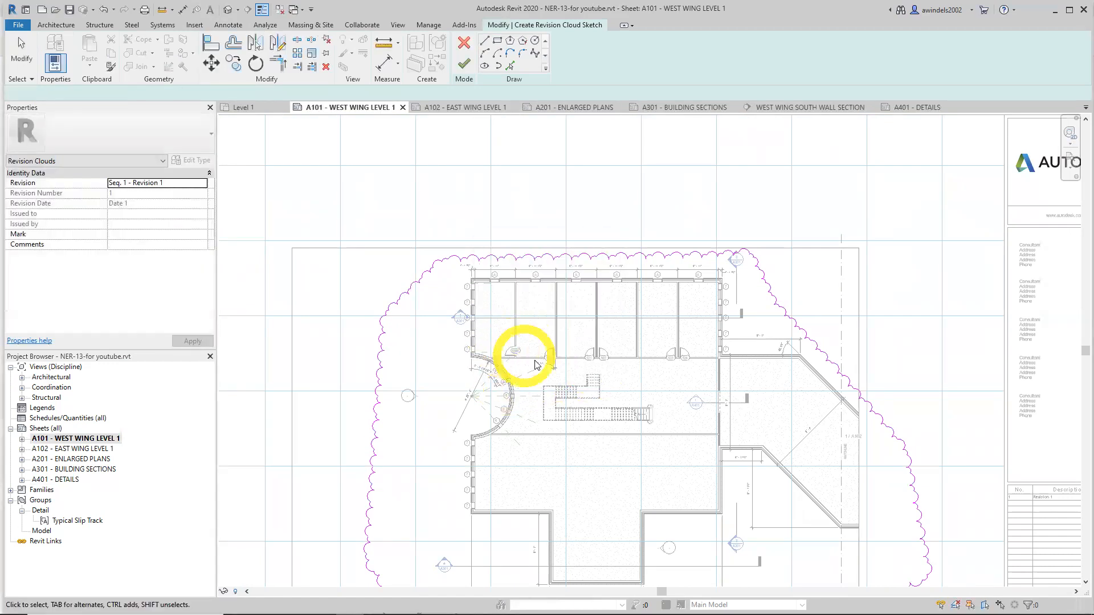
click(465, 75)
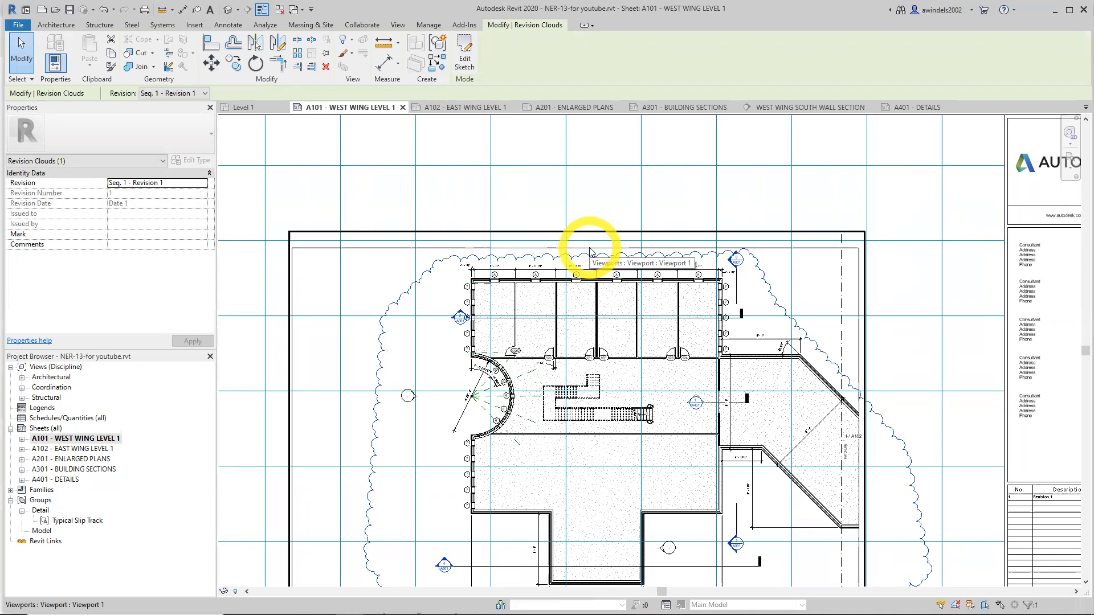
key(Escape)
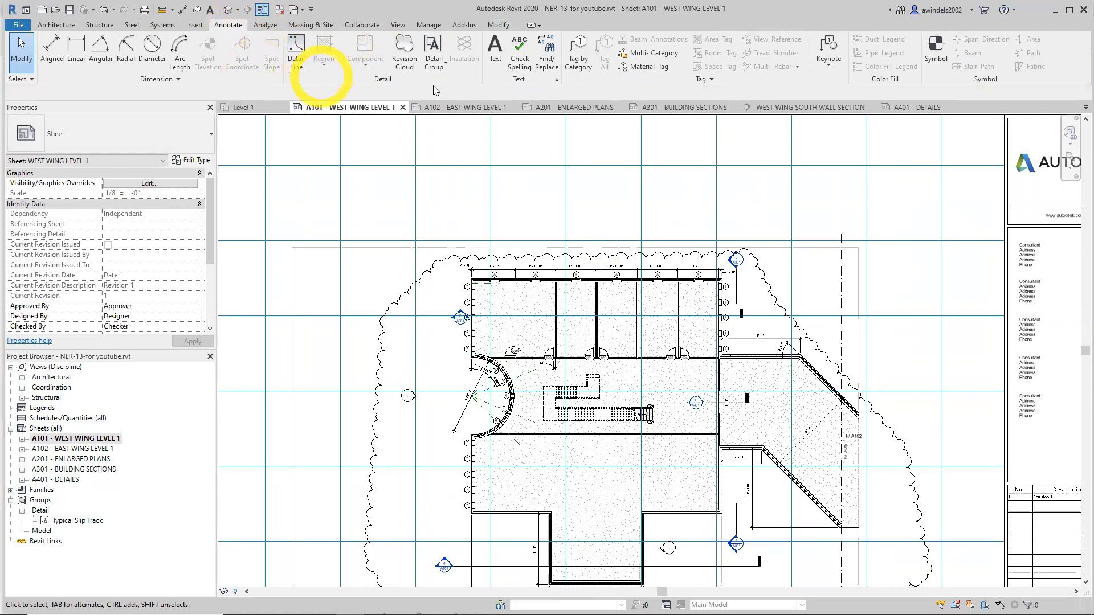
Tag the revision cloud by category with a leader, placing the tag outside its sloped edge above the 45-degree wall, without extra tags
click(581, 55)
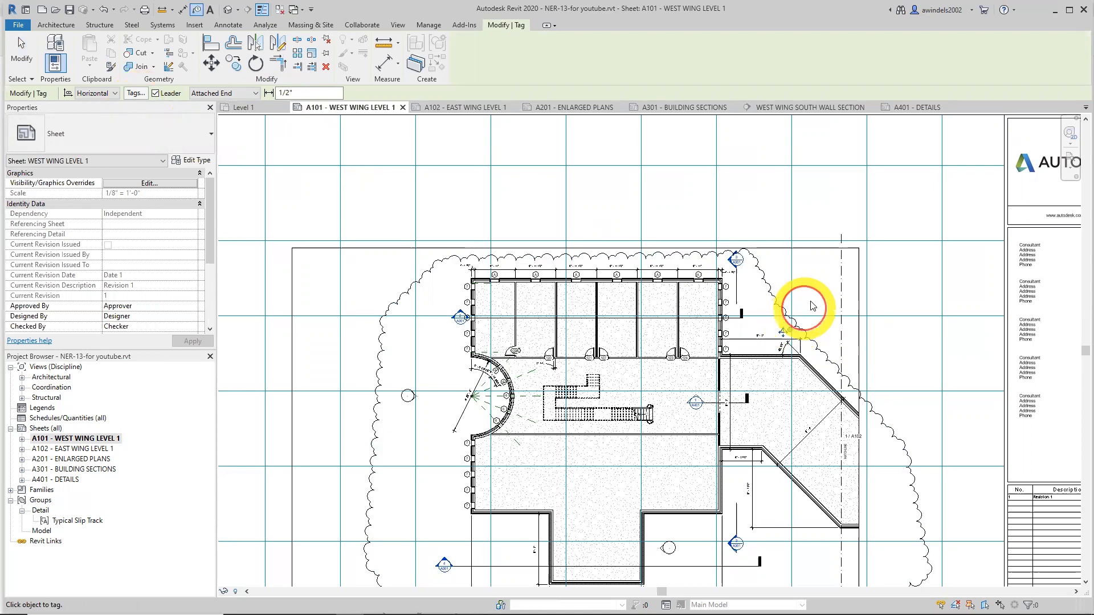
scroll(789, 330, up, 3)
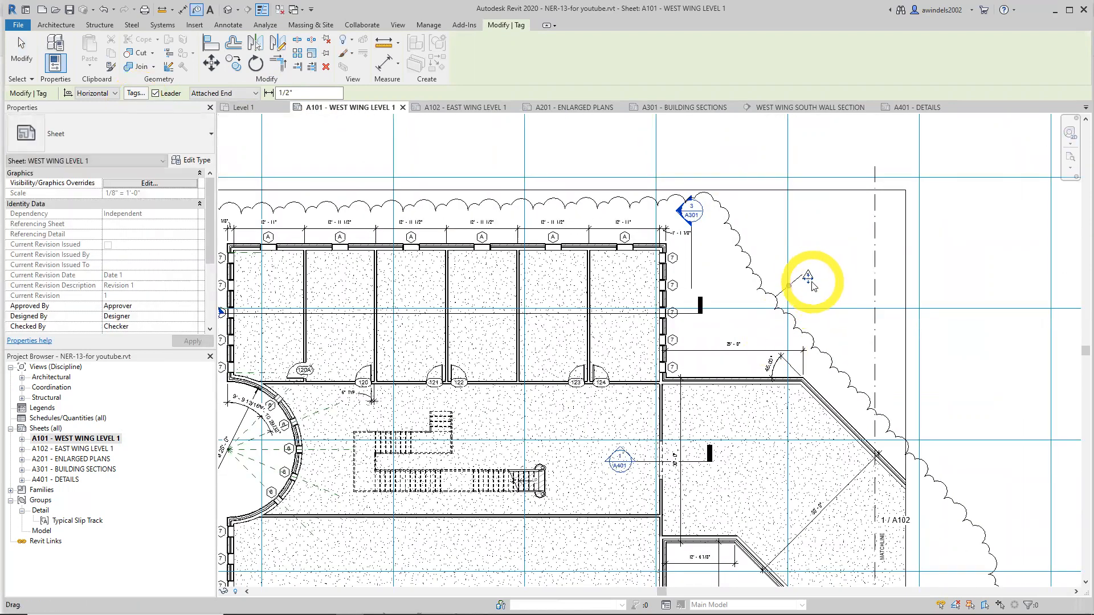
scroll(810, 277, up, 2)
drag(768, 294, 733, 246)
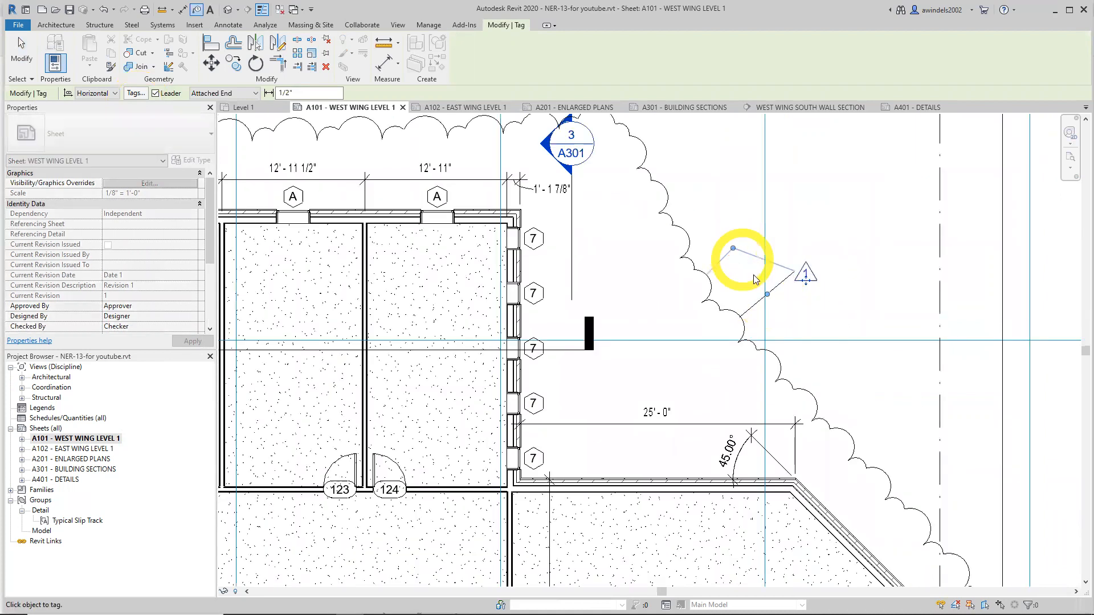
key(ctrl+z)
click(802, 270)
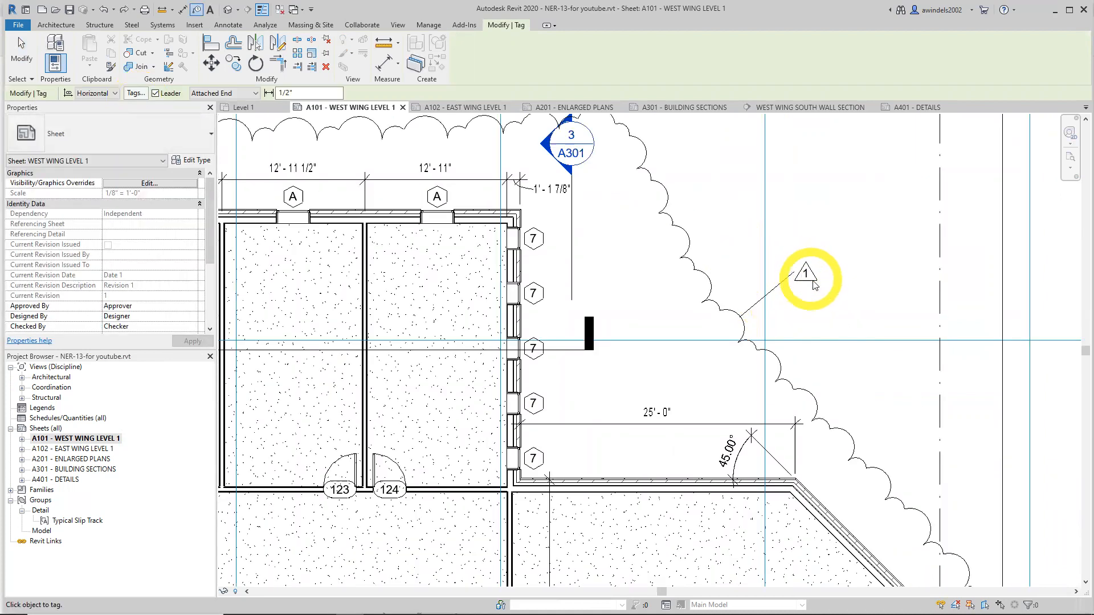
click(804, 274)
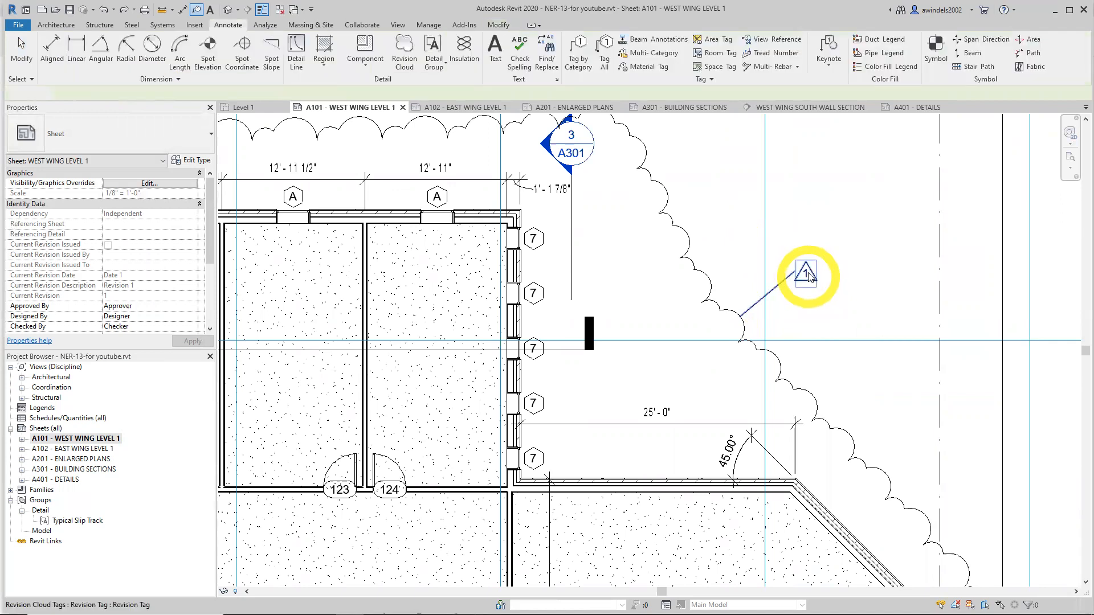
click(772, 305)
Examine the number, description and date columns of the revision schedule in the title block
scroll(669, 336, down, 2)
scroll(675, 340, down, 3)
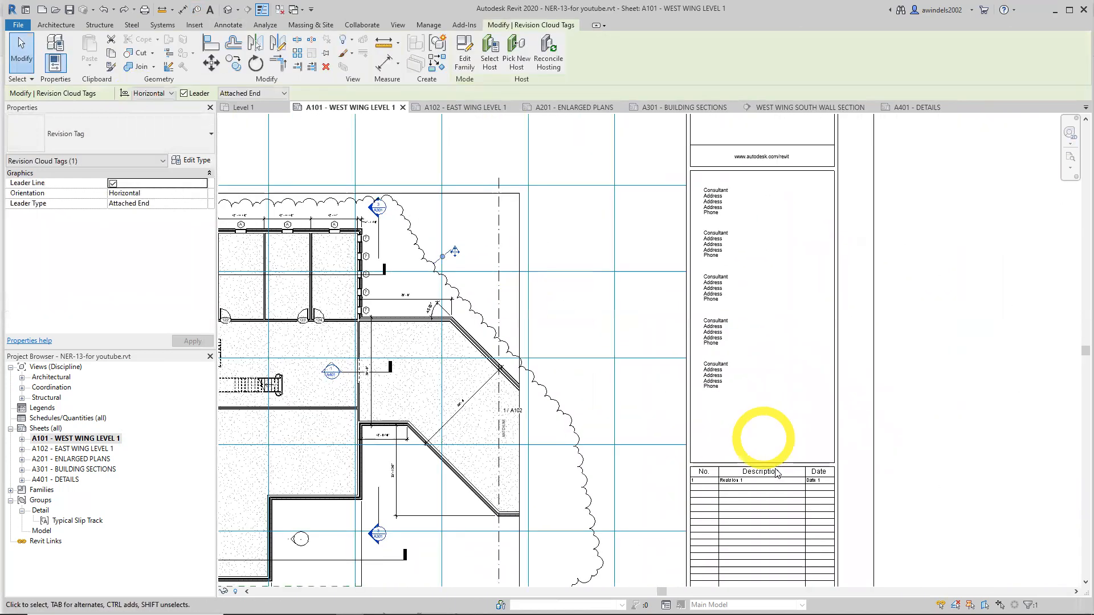
scroll(764, 501, up, 3)
scroll(798, 515, up, 2)
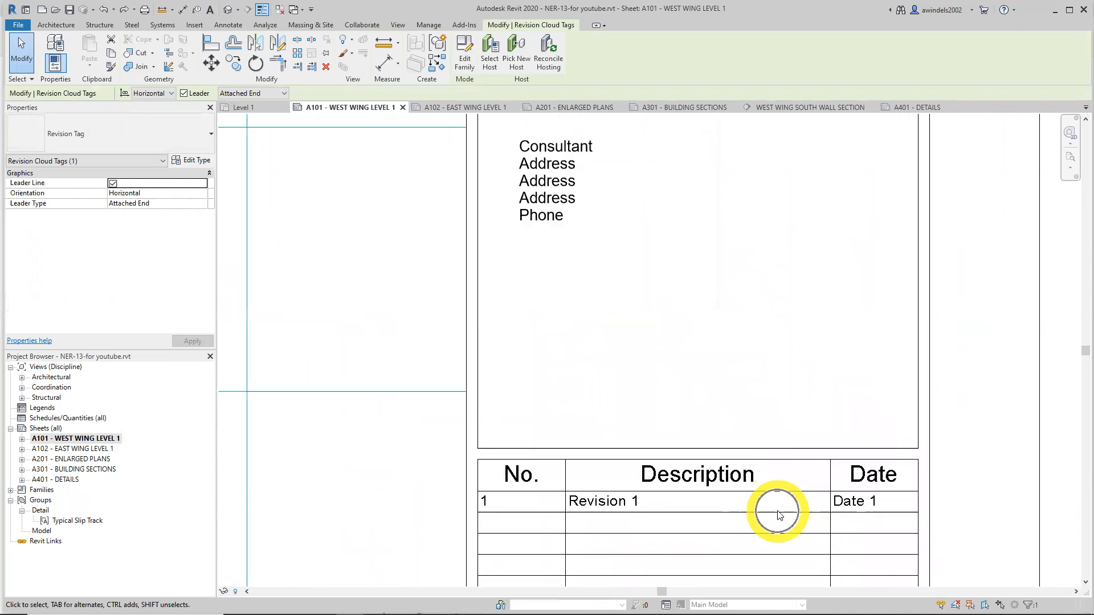
scroll(769, 504, down, 3)
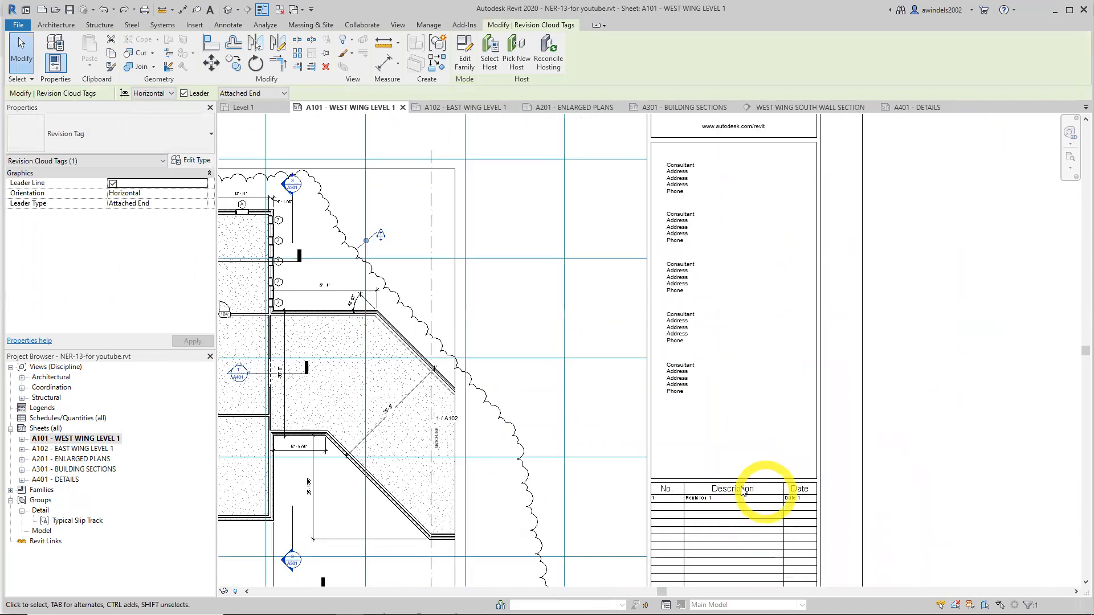
scroll(758, 495, down, 1)
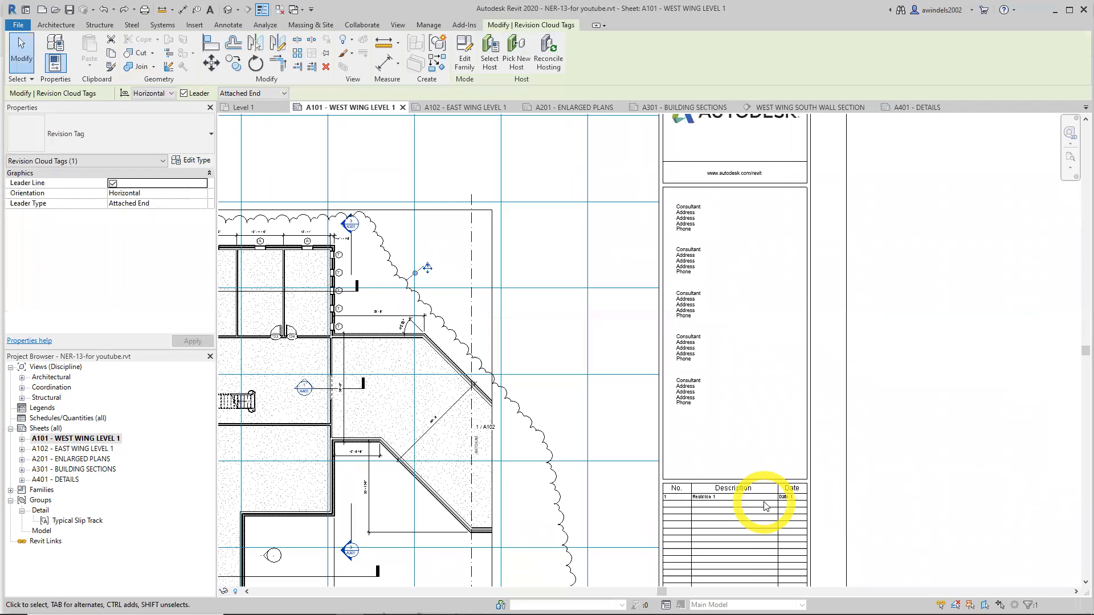
key(Escape)
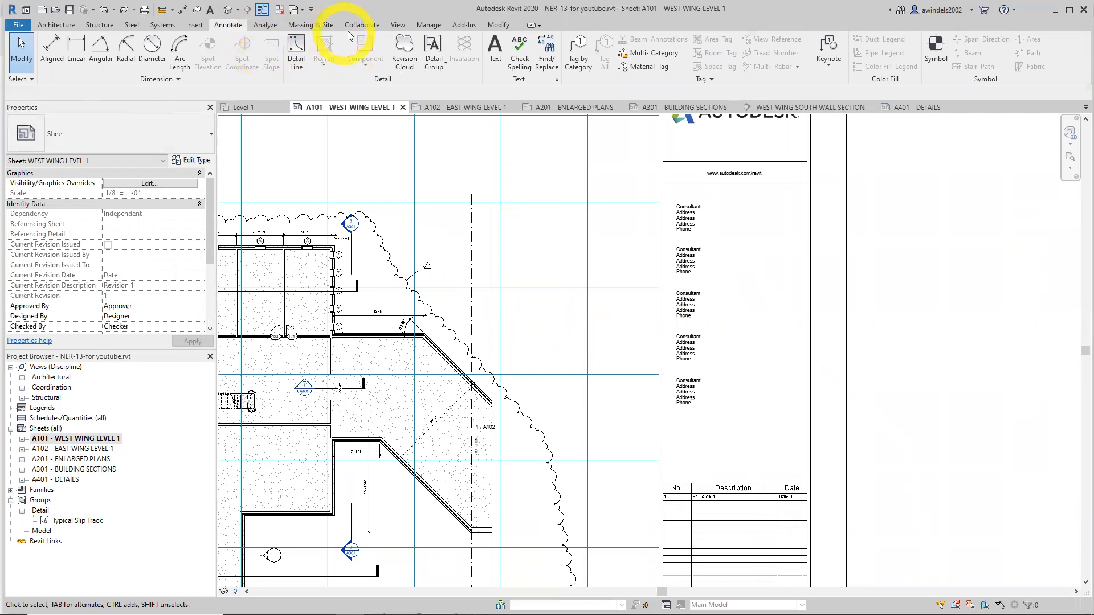
Locate Revision Tag.rfa in the Annotations folder of the US Imperial family library and leave without loading it
click(194, 25)
click(473, 52)
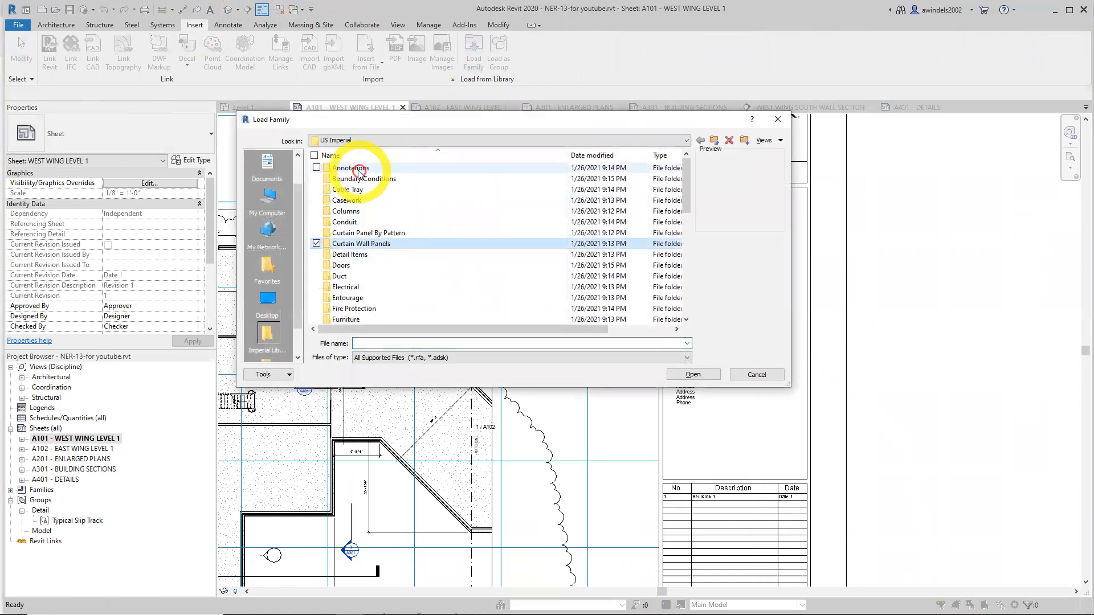
double_click(367, 168)
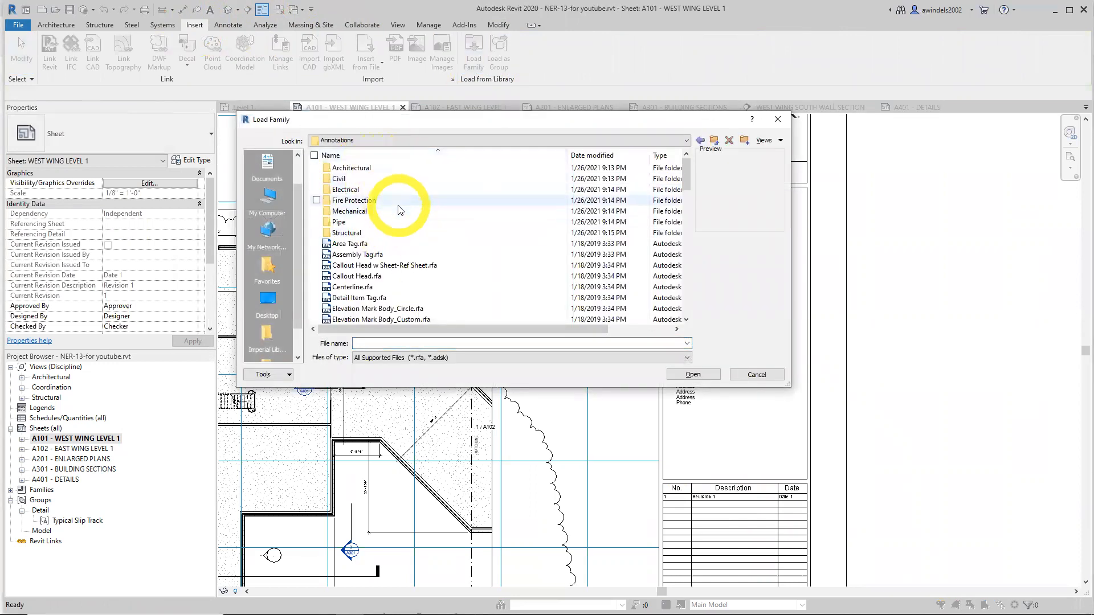
scroll(399, 211, down, 1)
scroll(398, 211, up, 1)
click(402, 254)
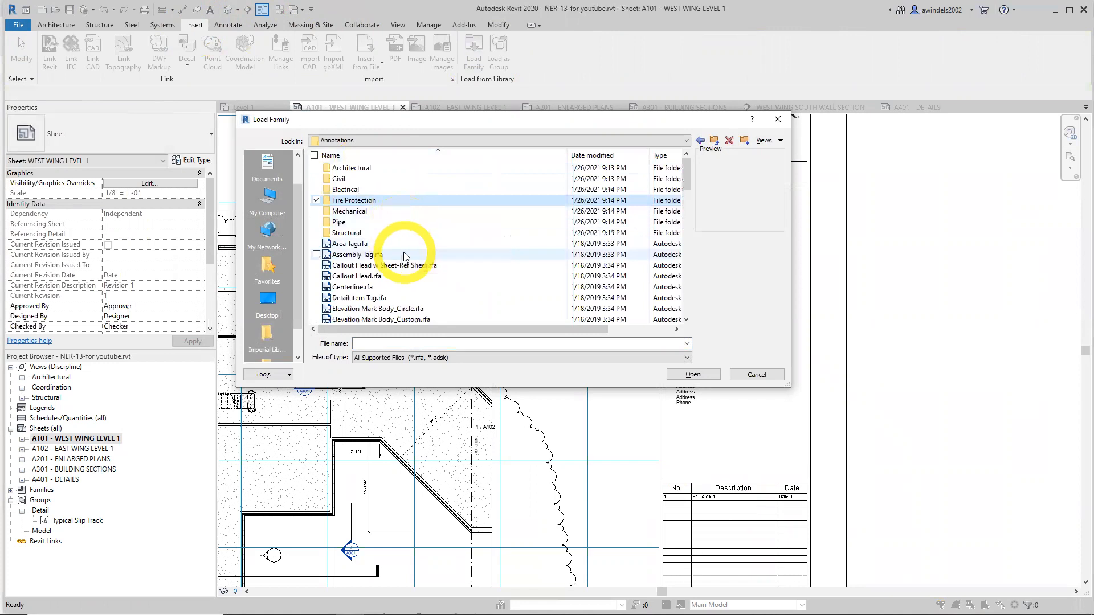
scroll(413, 293, down, 10)
click(414, 297)
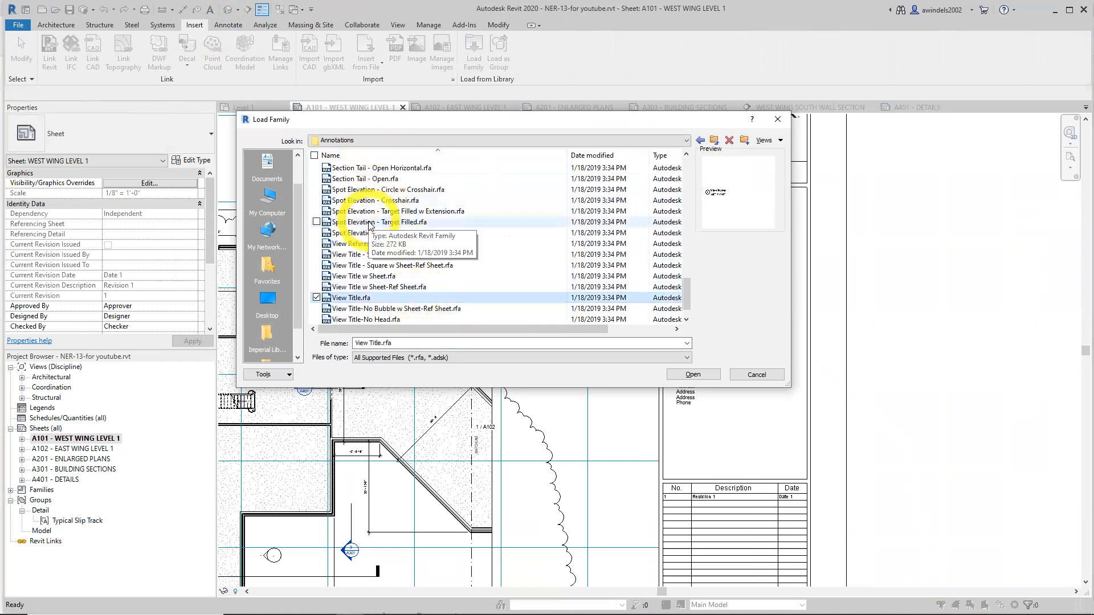
scroll(369, 228, down, 1)
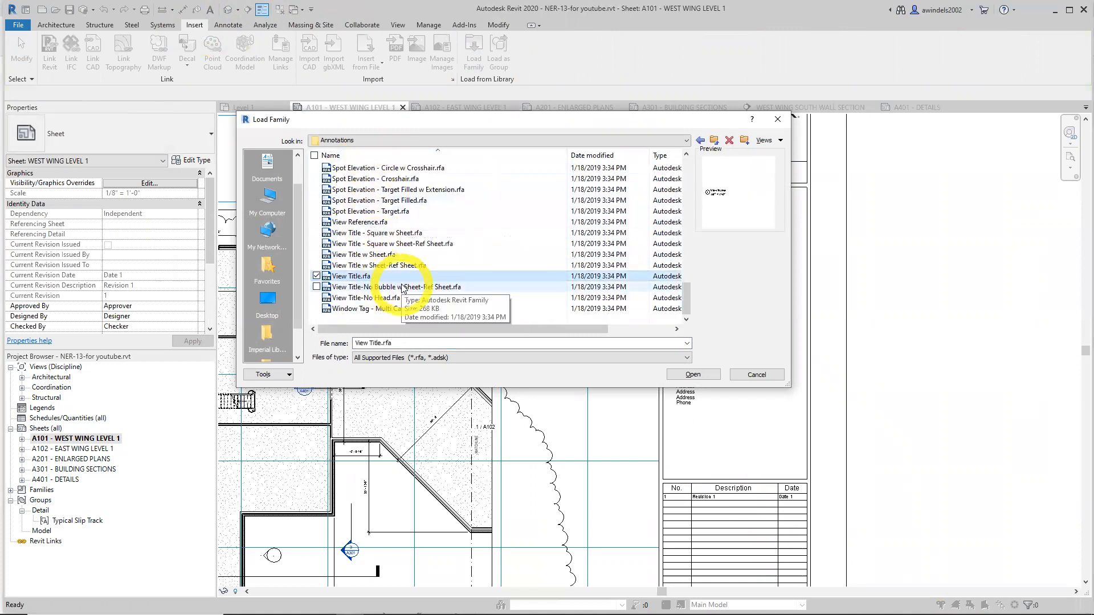
key(Up)
key(Up)
key(Up)
key(Up)
key(Up)
key(Up)
key(Up)
key(Up)
key(Up)
key(Up)
key(Up)
key(Up)
key(Up)
key(Up)
key(Up)
key(Up)
key(Up)
key(Up)
key(Up)
key(Up)
key(Up)
key(Up)
key(Up)
key(Up)
key(Up)
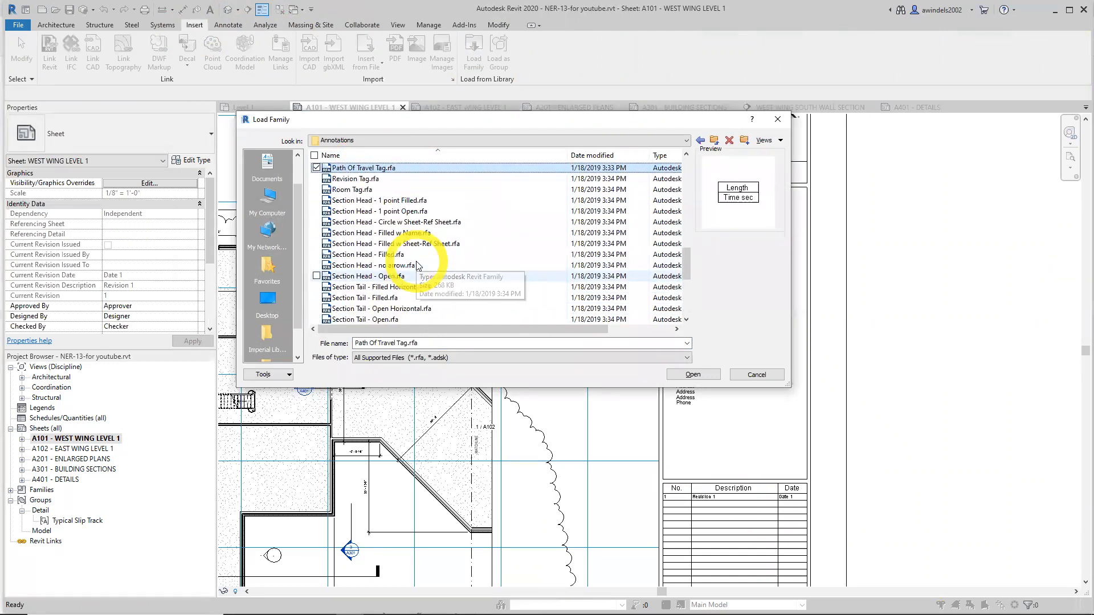
key(Down)
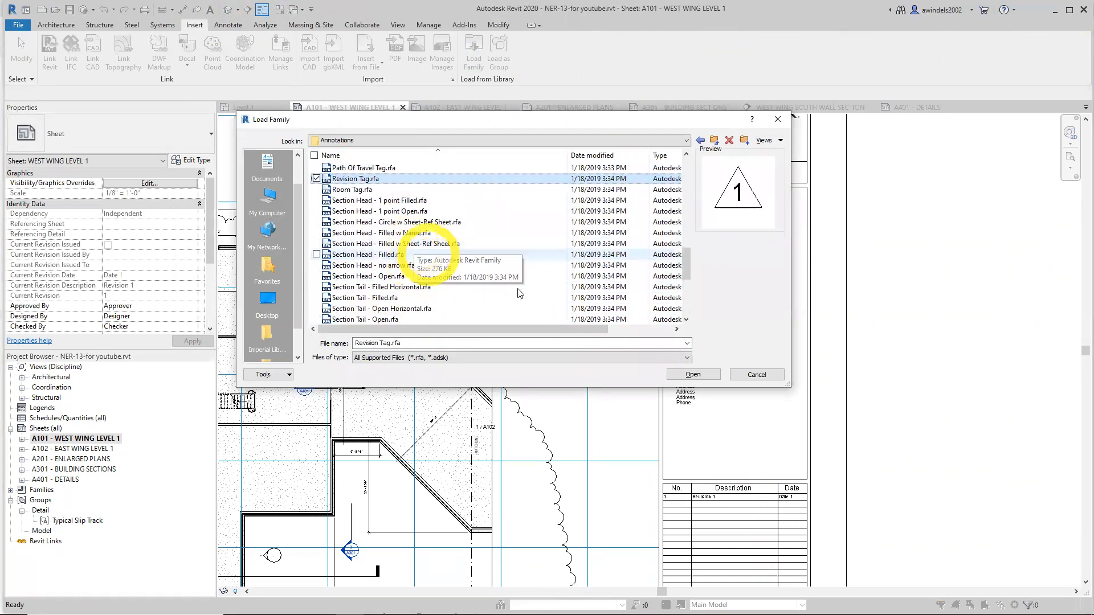
click(758, 378)
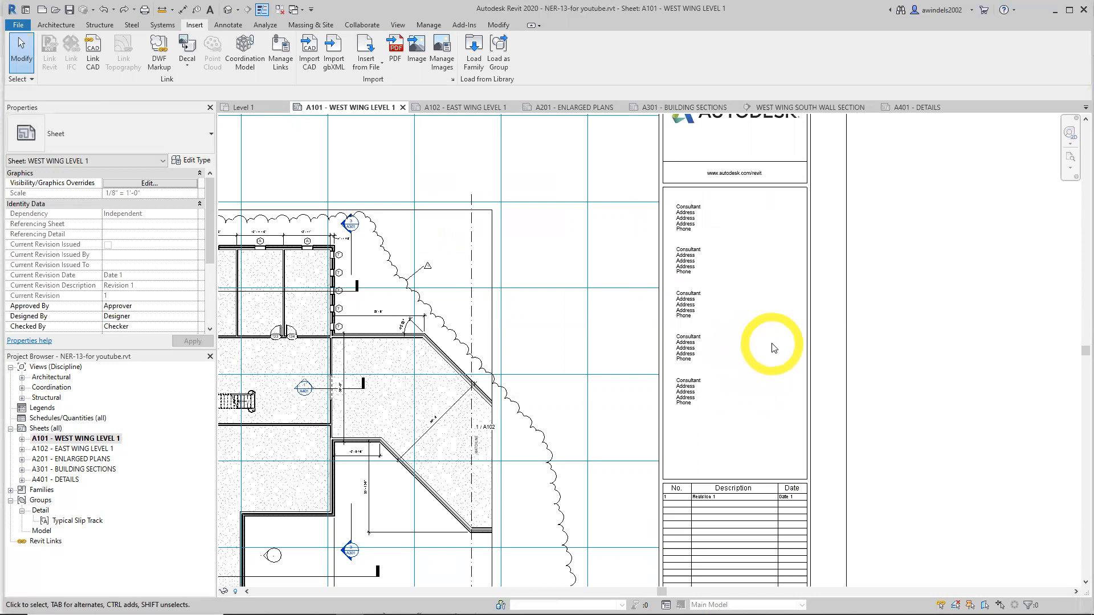
In the Sheet Issues/Revisions settings, set the first revision's date to 11-29-2021 and its description to FIRST FLOOR REVISIONS
click(398, 25)
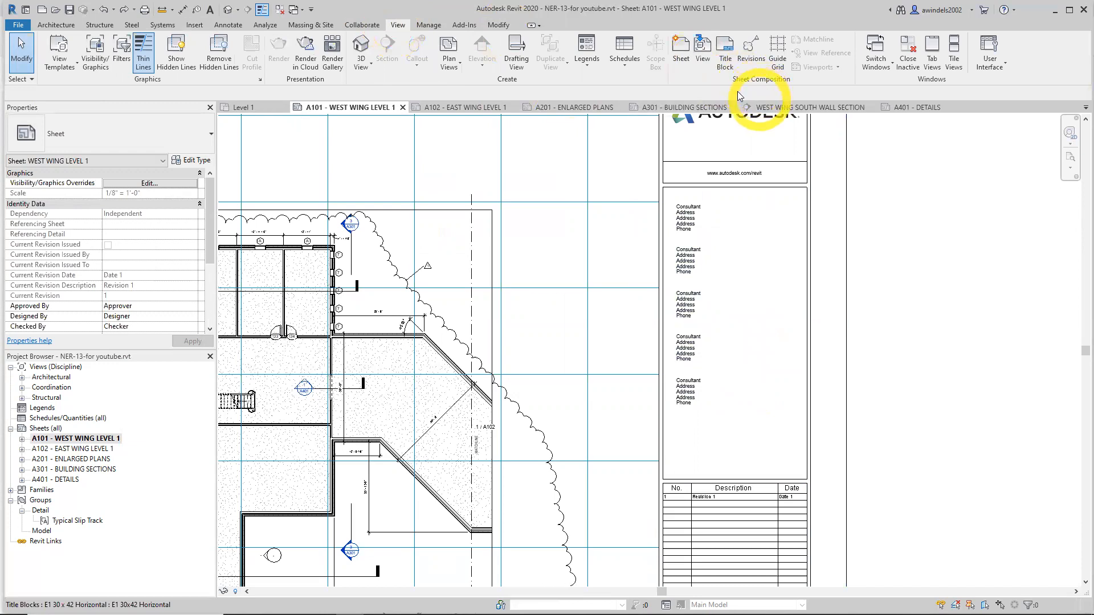
click(632, 72)
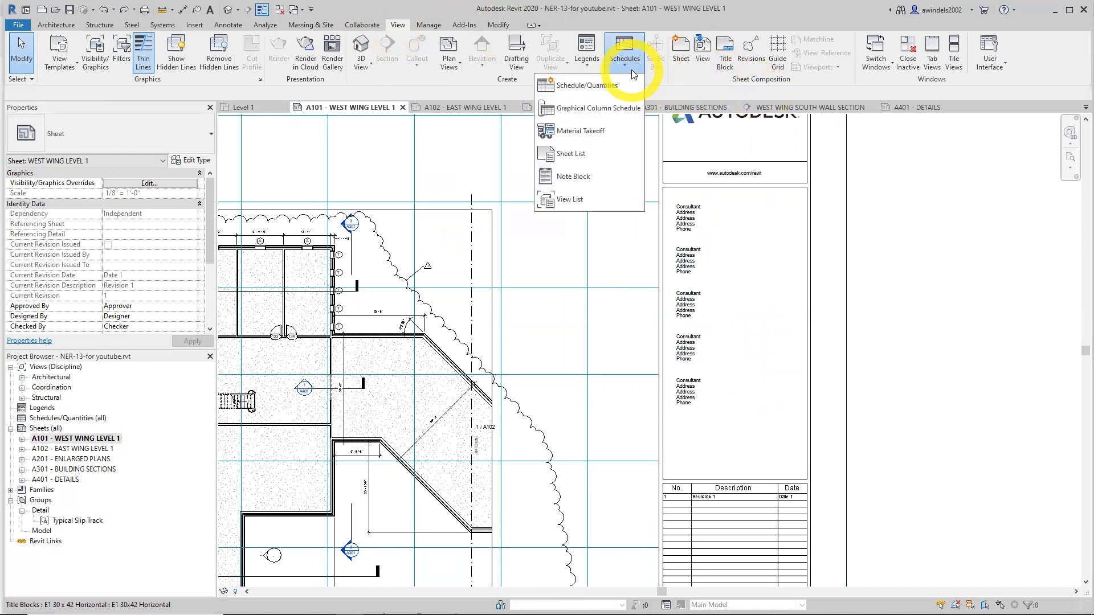
click(632, 72)
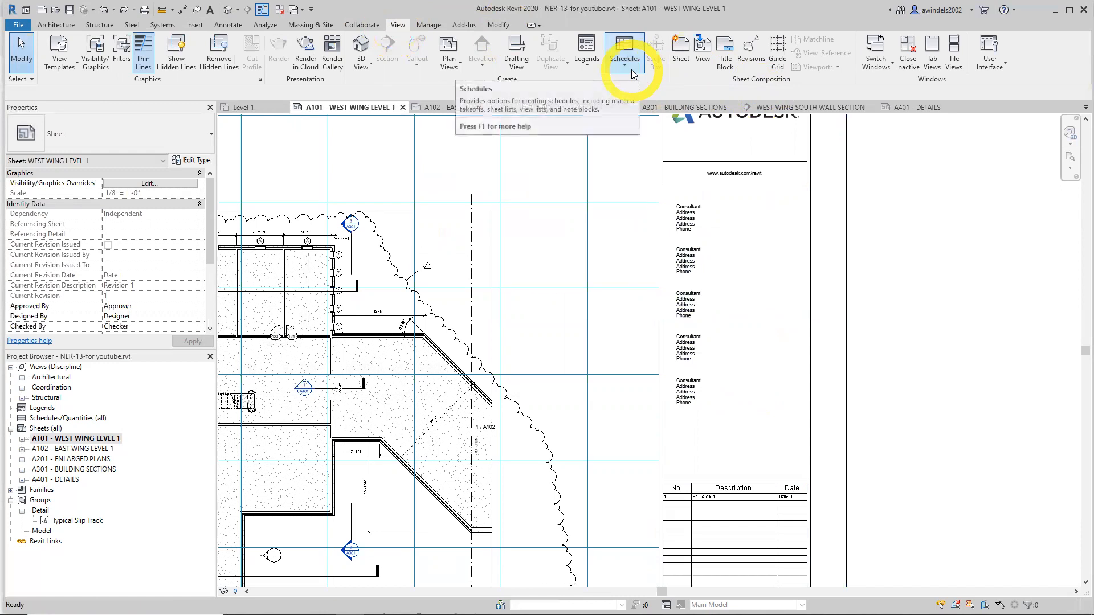
click(748, 54)
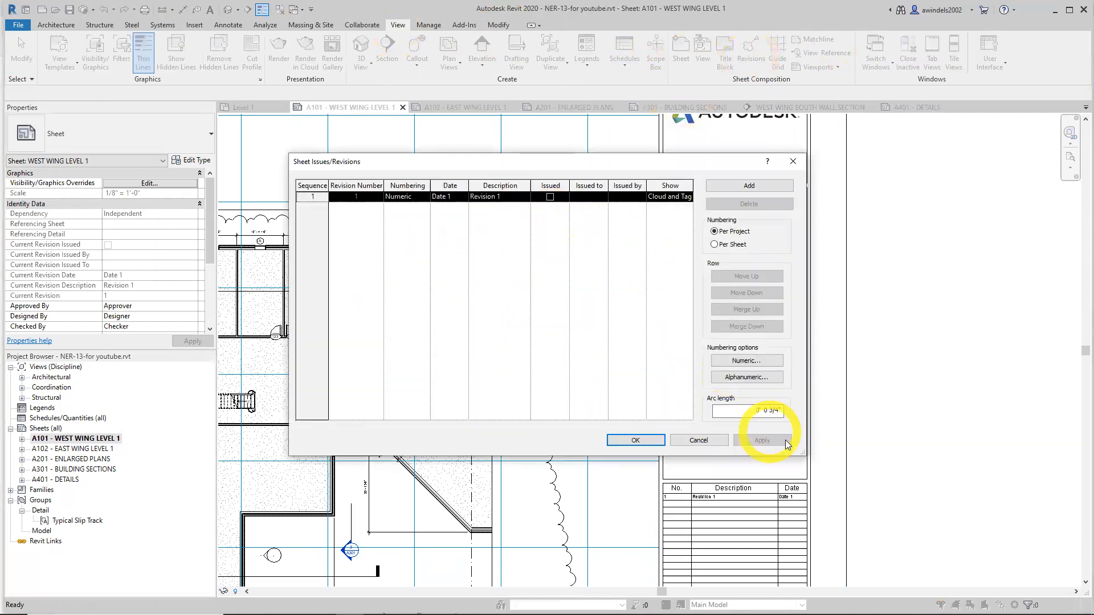
drag(802, 450, 906, 483)
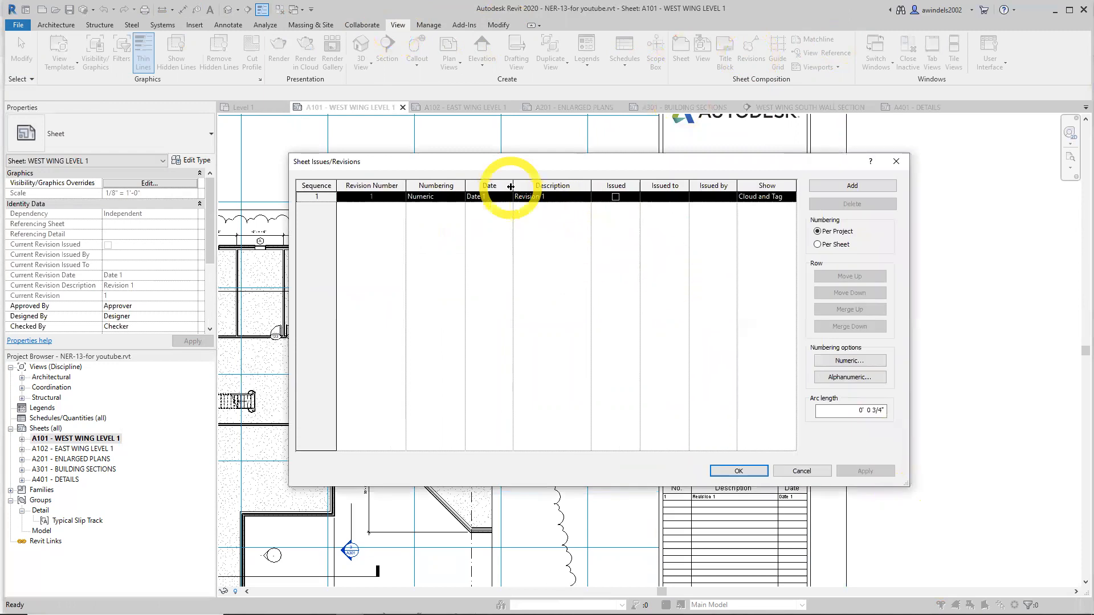
drag(514, 186, 520, 185)
click(495, 197)
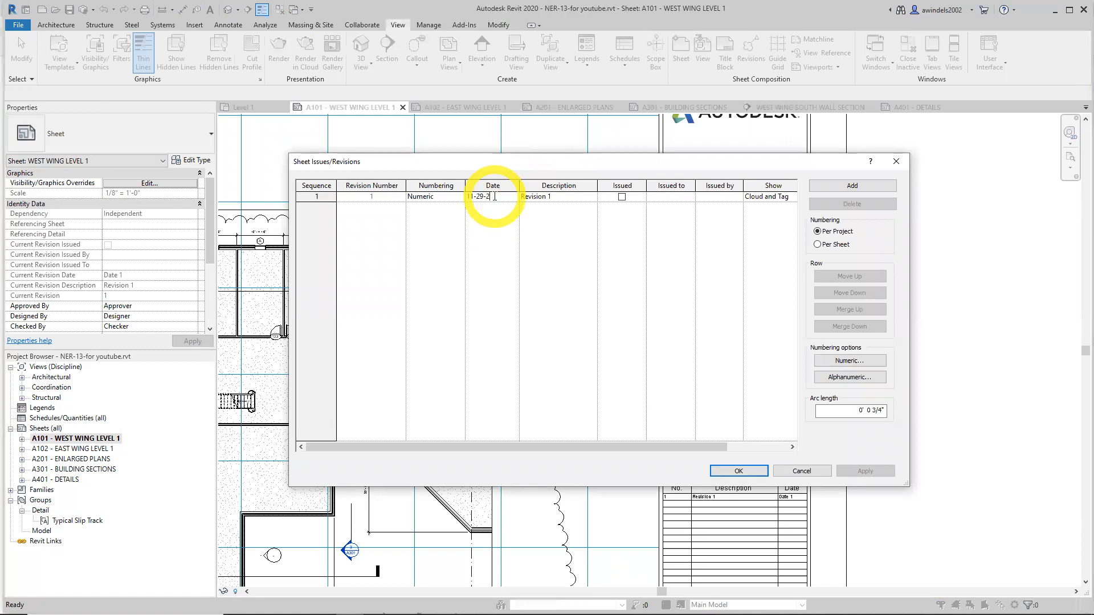
key(Tab)
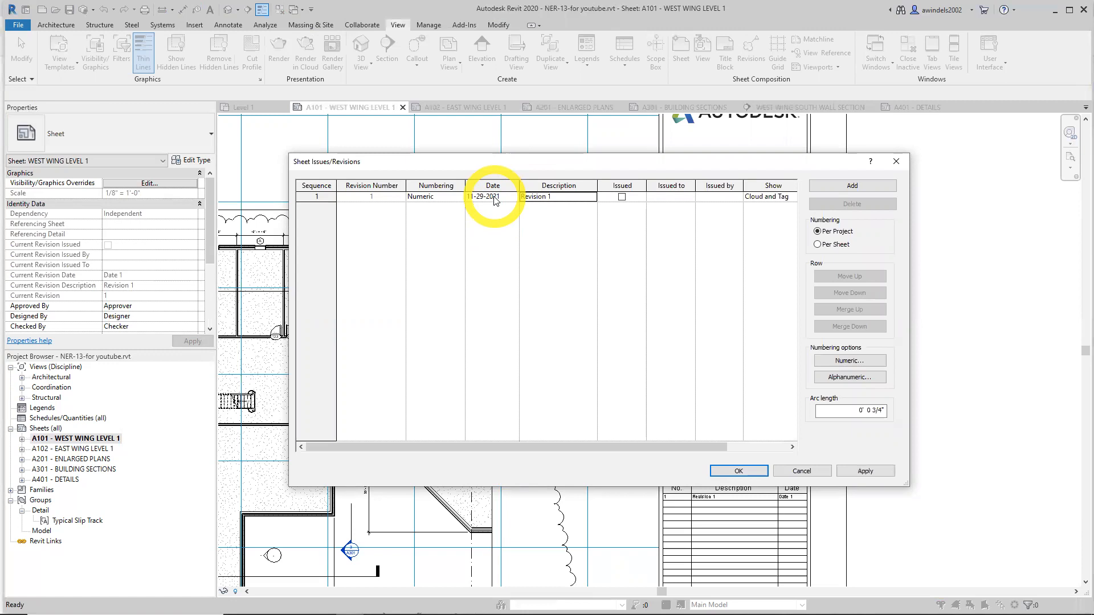
click(565, 199)
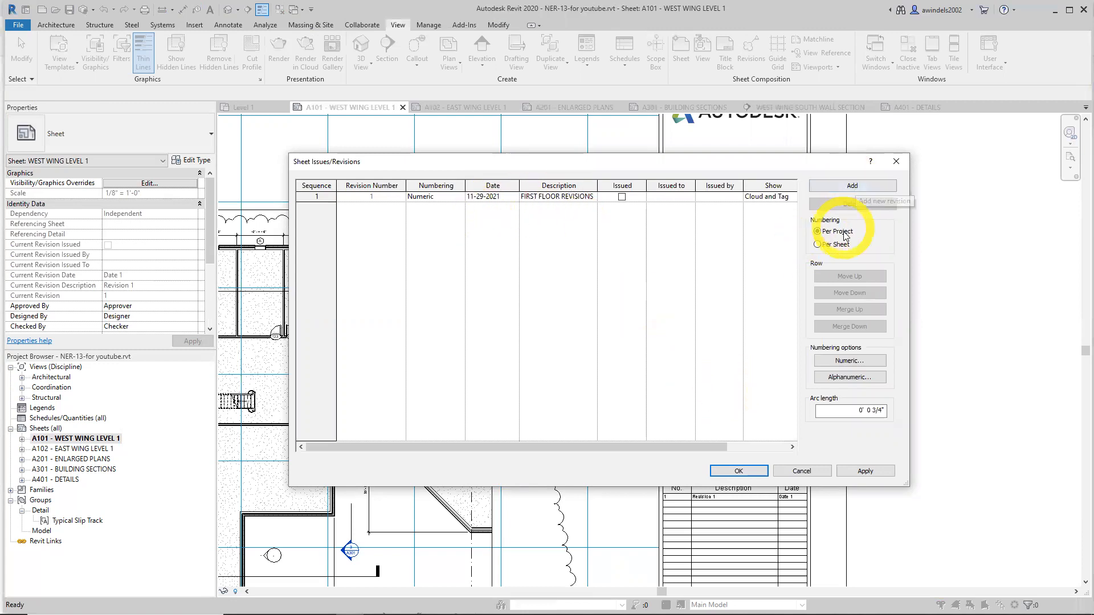
Add a second revision to the project and set its date to 11-29-2022, reusing the first revision's date text
click(861, 186)
click(493, 207)
click(492, 197)
key(ctrl+c)
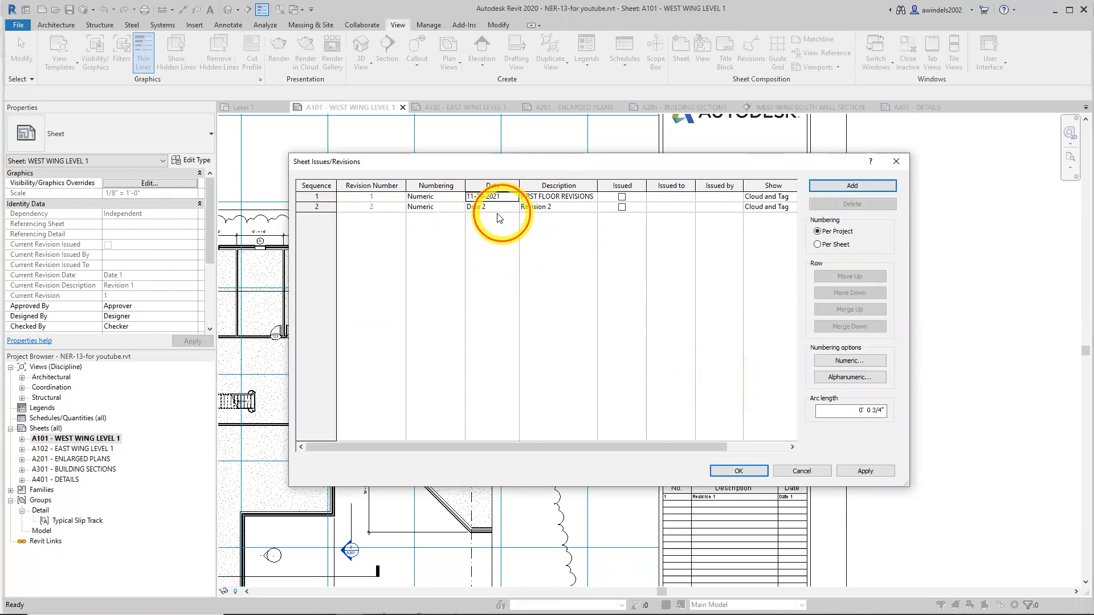
click(476, 206)
key(ctrl+v)
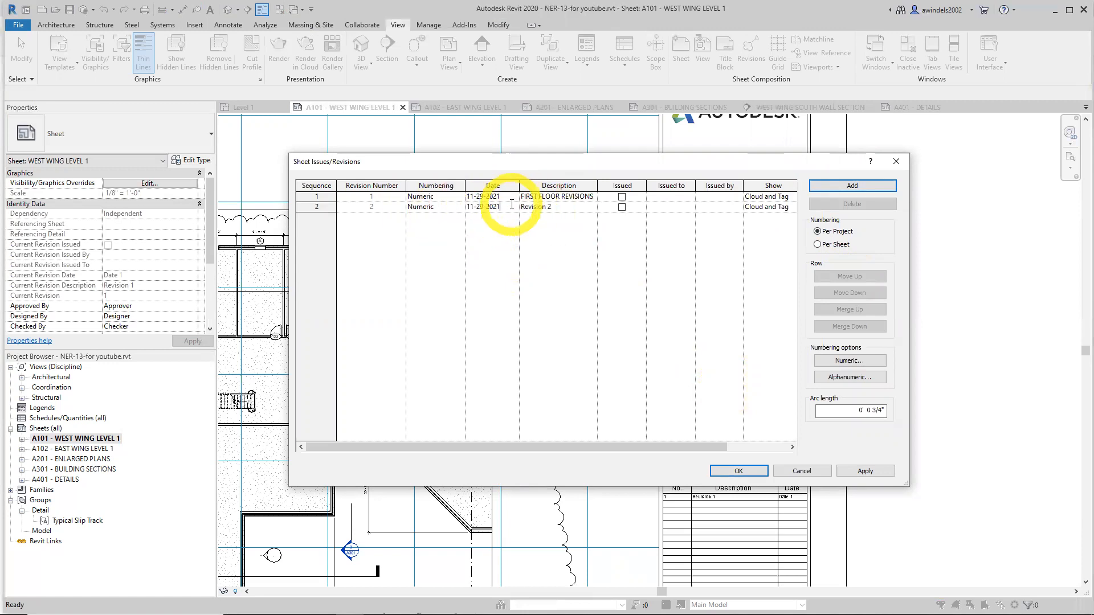
Set the second revision's description to REVISIONED SECTIONS and accept the sheet revisions
click(554, 206)
click(570, 195)
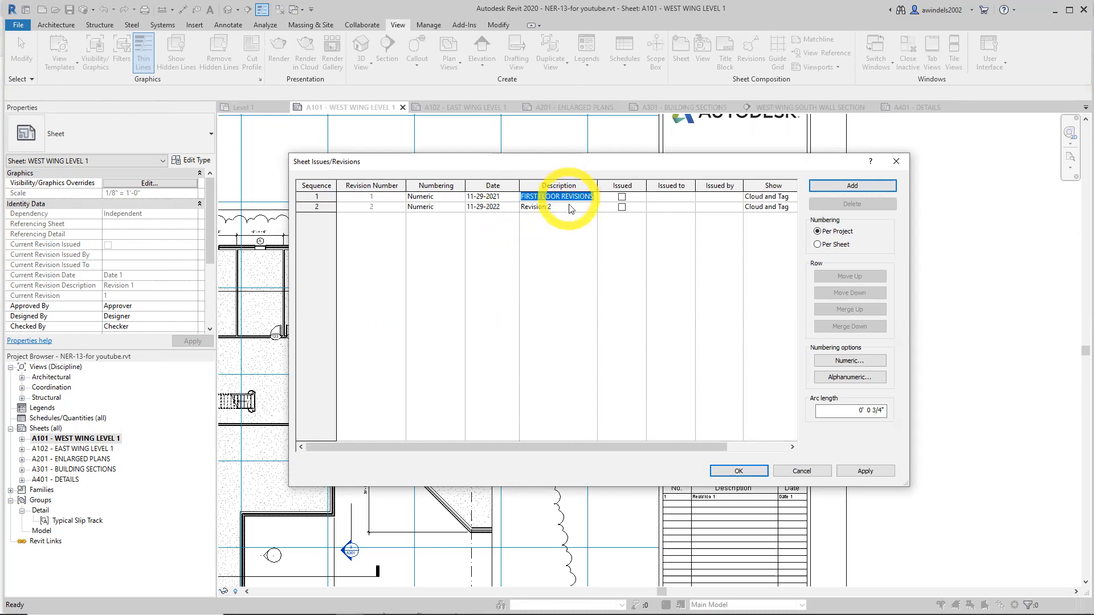
click(568, 208)
key(ctrl+v)
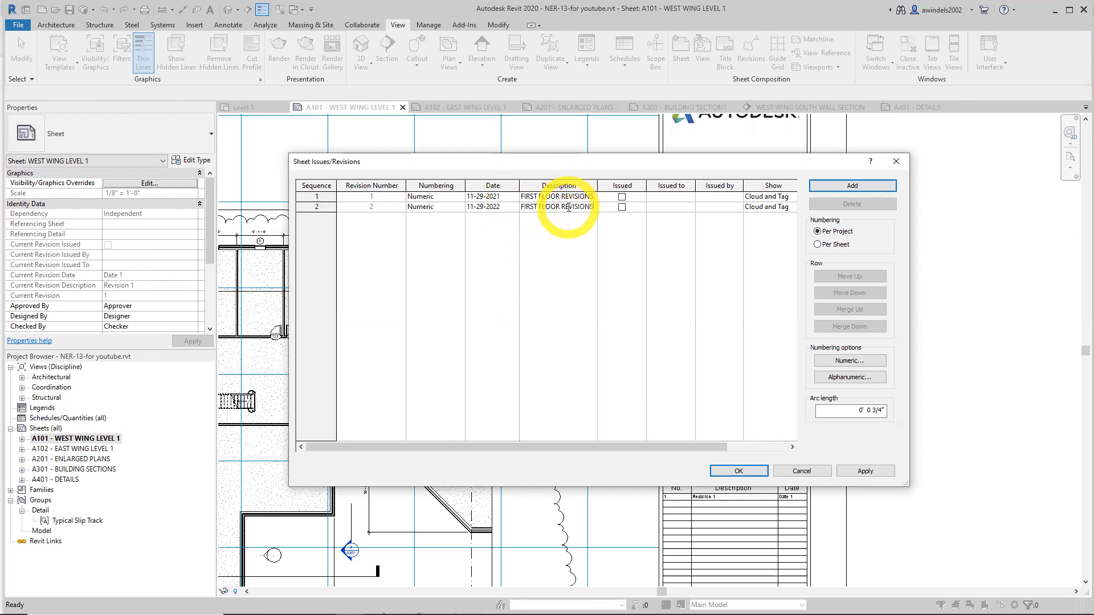
drag(597, 186, 611, 186)
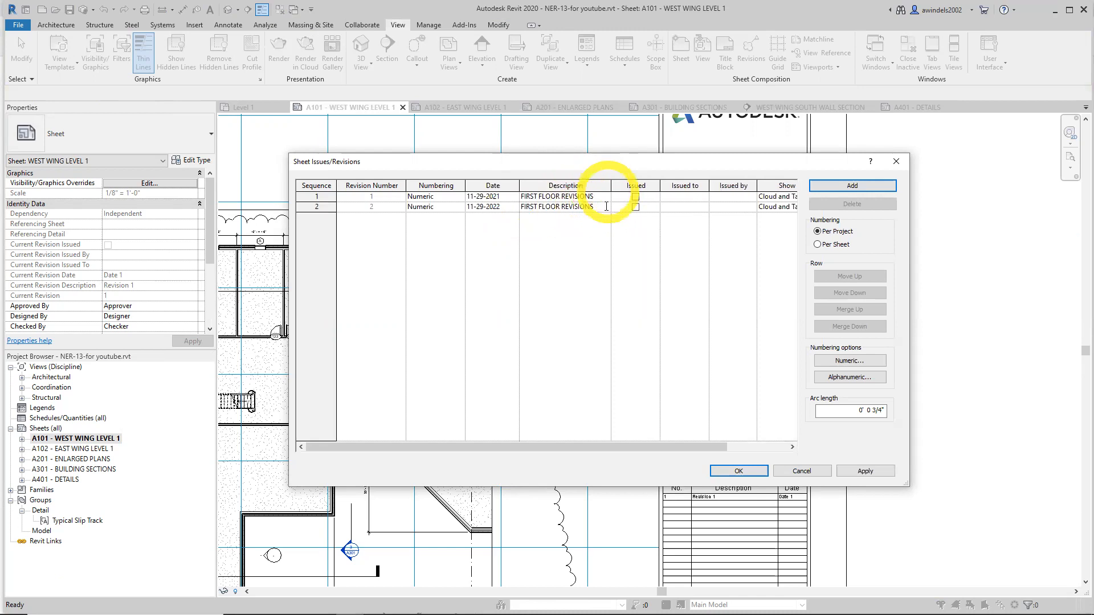
drag(561, 207, 433, 200)
text(=)
key(BackSpace)
click(568, 207)
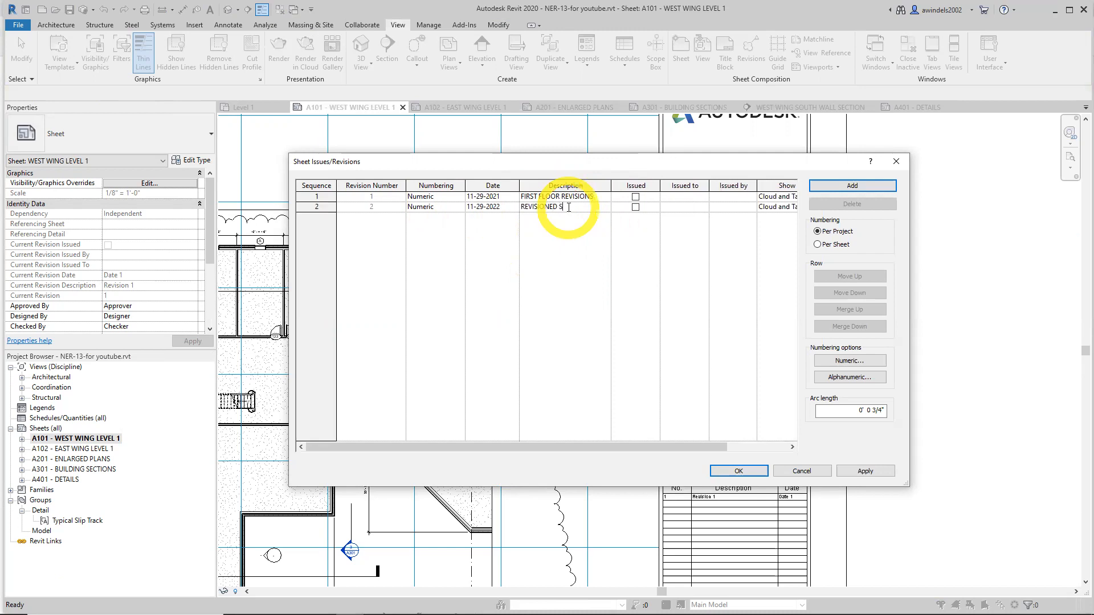
text(S)
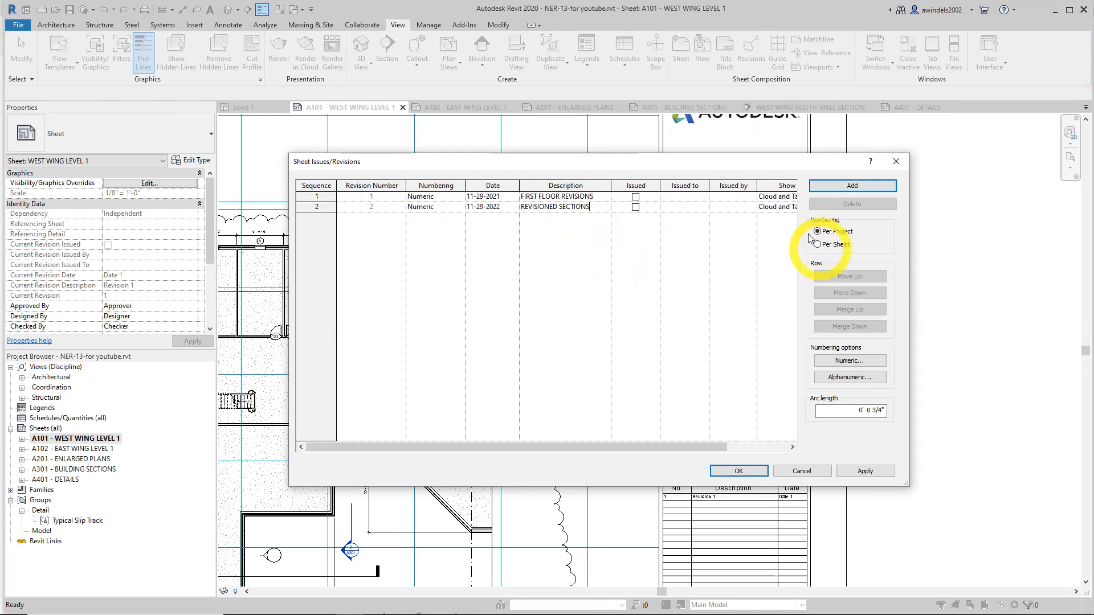
click(740, 471)
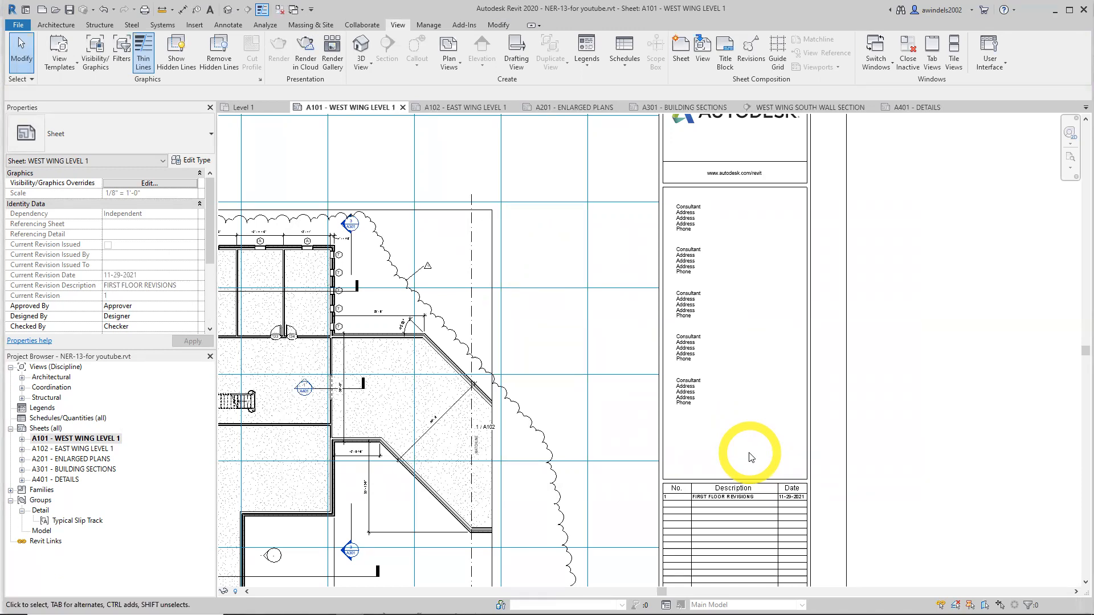
Open the A301 - BUILDING SECTIONS sheet and start a Revision Cloud sketch on it for Seq. 2 - REVISIONED SECTIONS
click(95, 471)
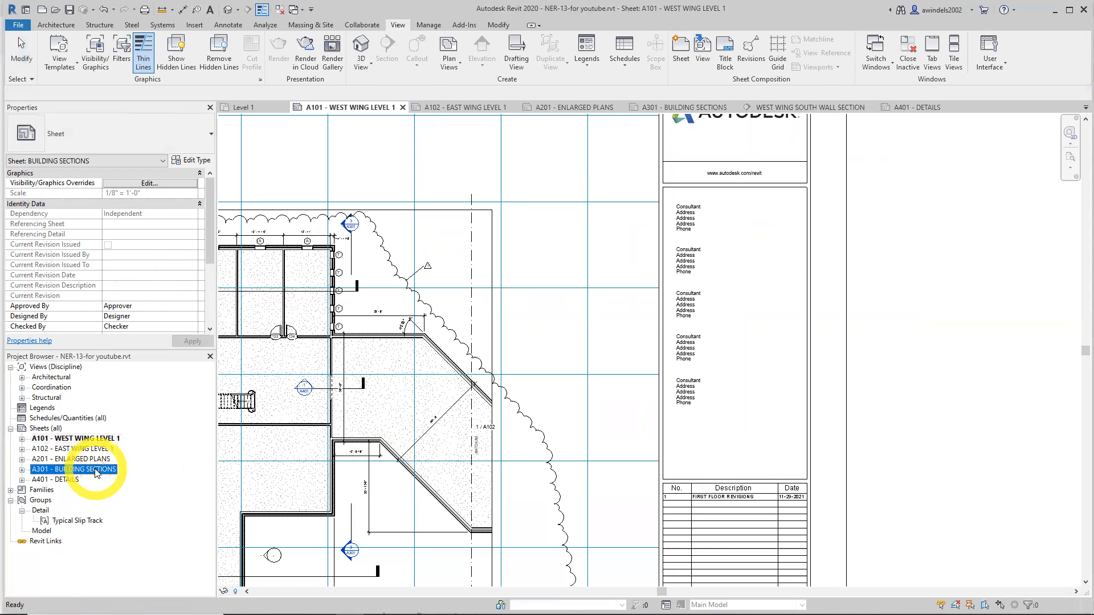
double_click(95, 470)
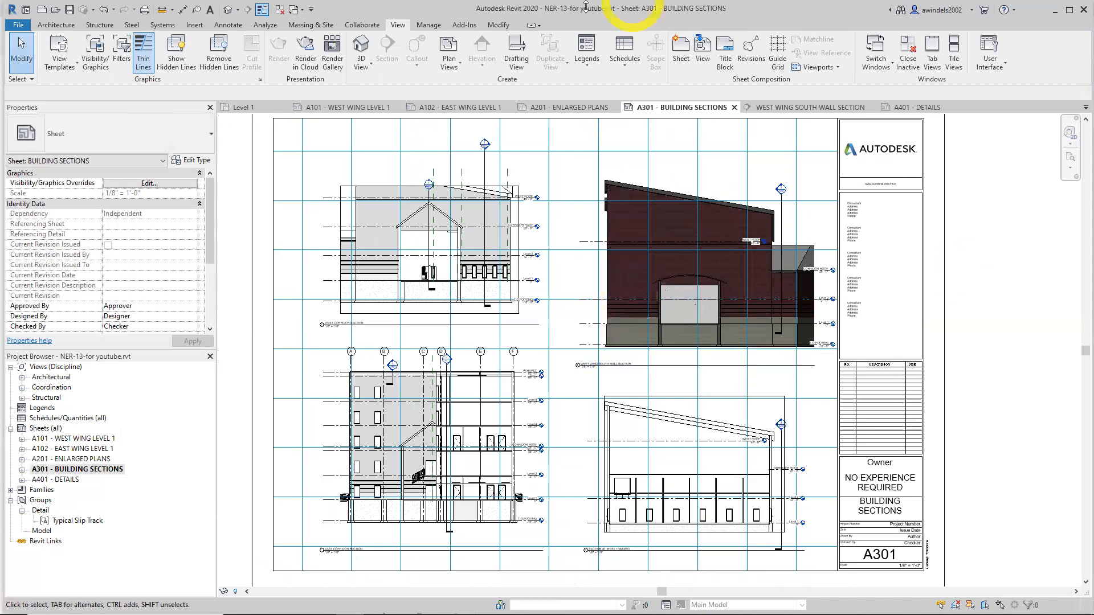
click(228, 26)
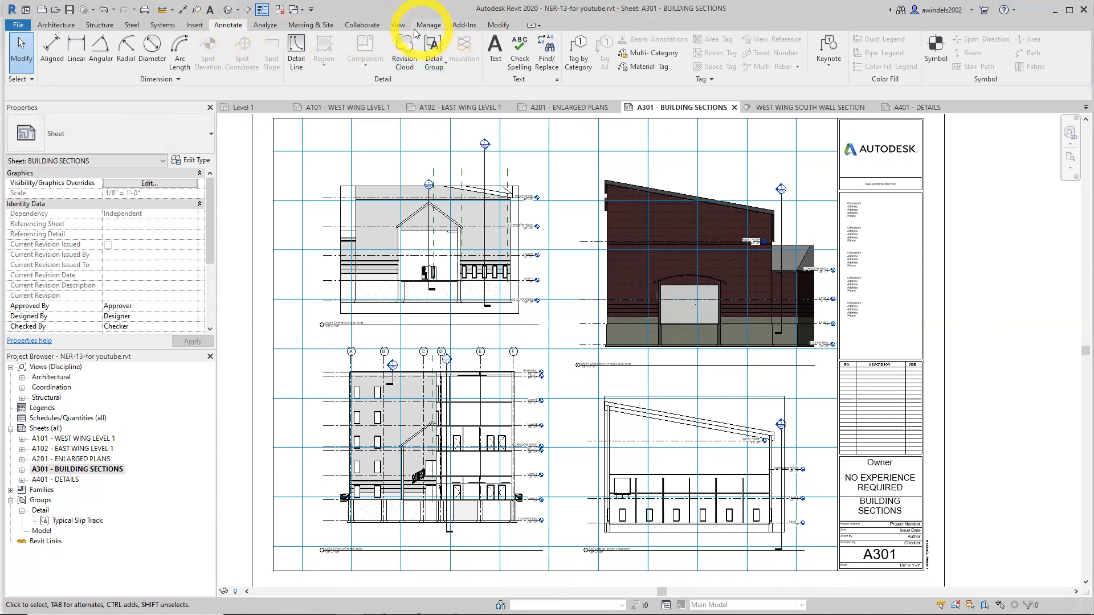
click(398, 25)
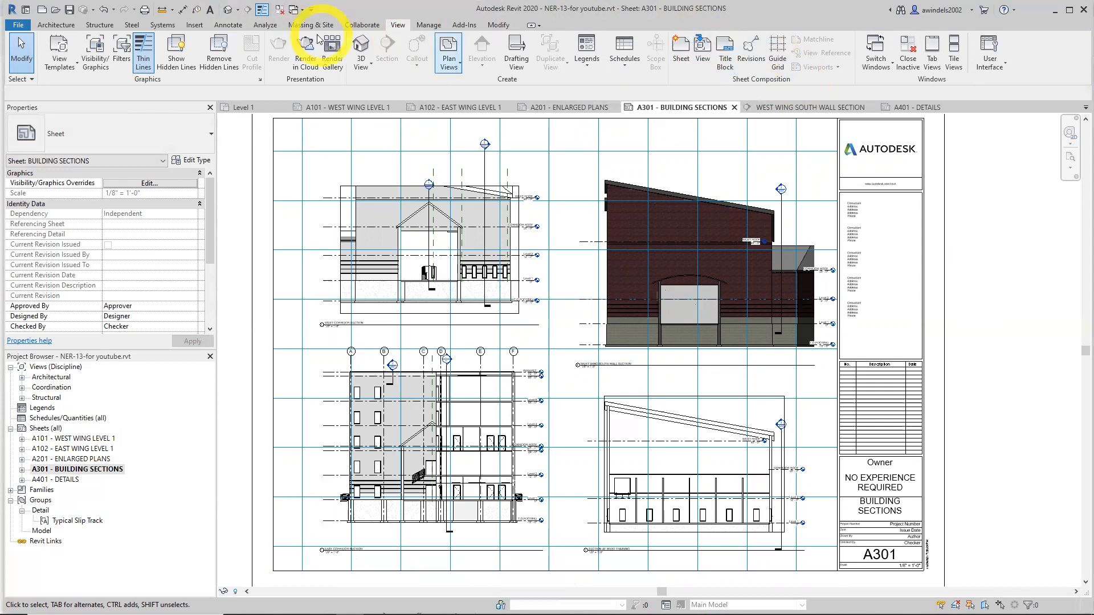
click(261, 26)
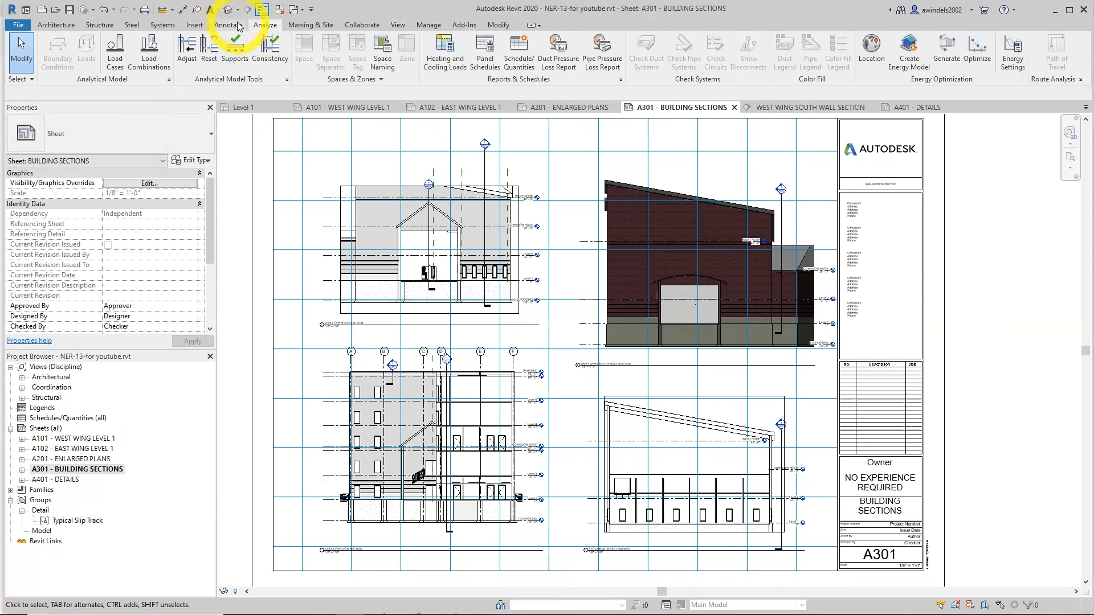
click(235, 26)
click(404, 51)
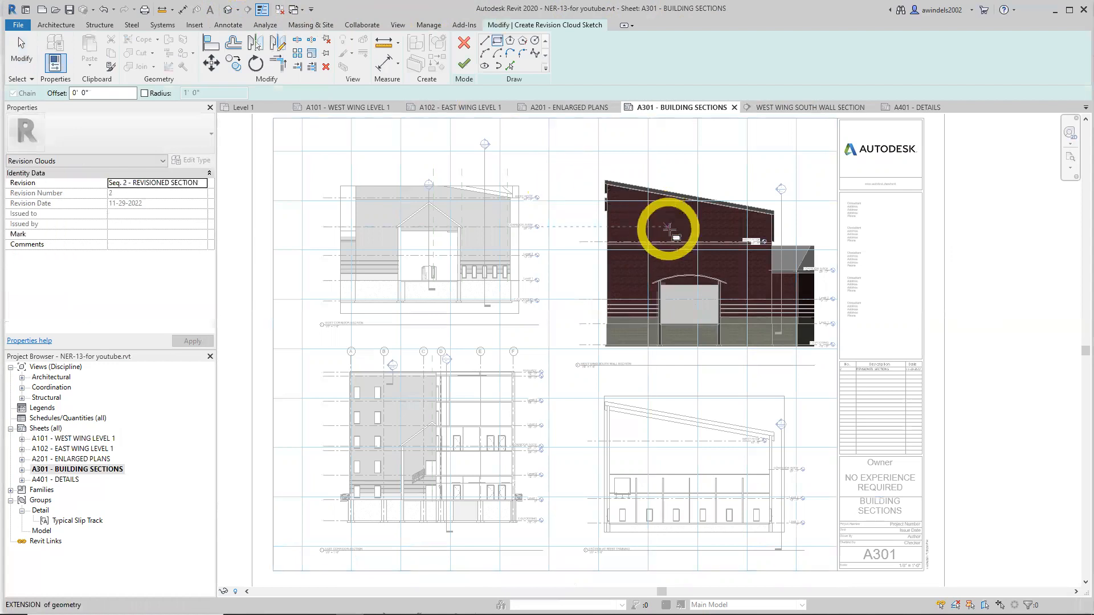
Try a rectangular revision cloud around the sloped-roof section at the sheet's lower right, finish the sketch, and undo the cloud
middle_drag(642, 228, 631, 227)
middle_drag(772, 365, 636, 341)
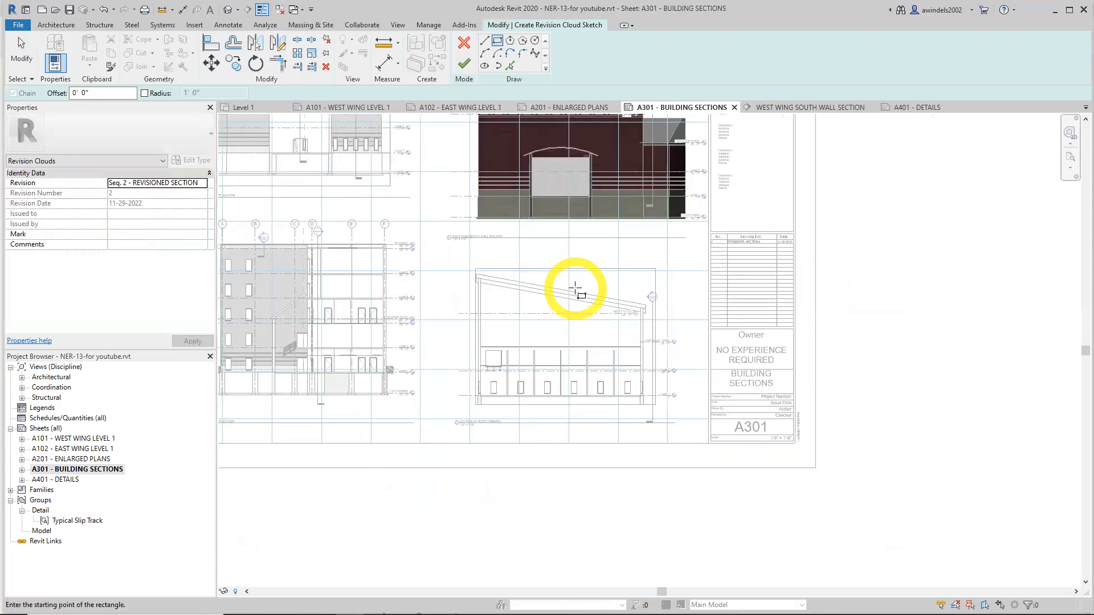
click(463, 246)
click(601, 320)
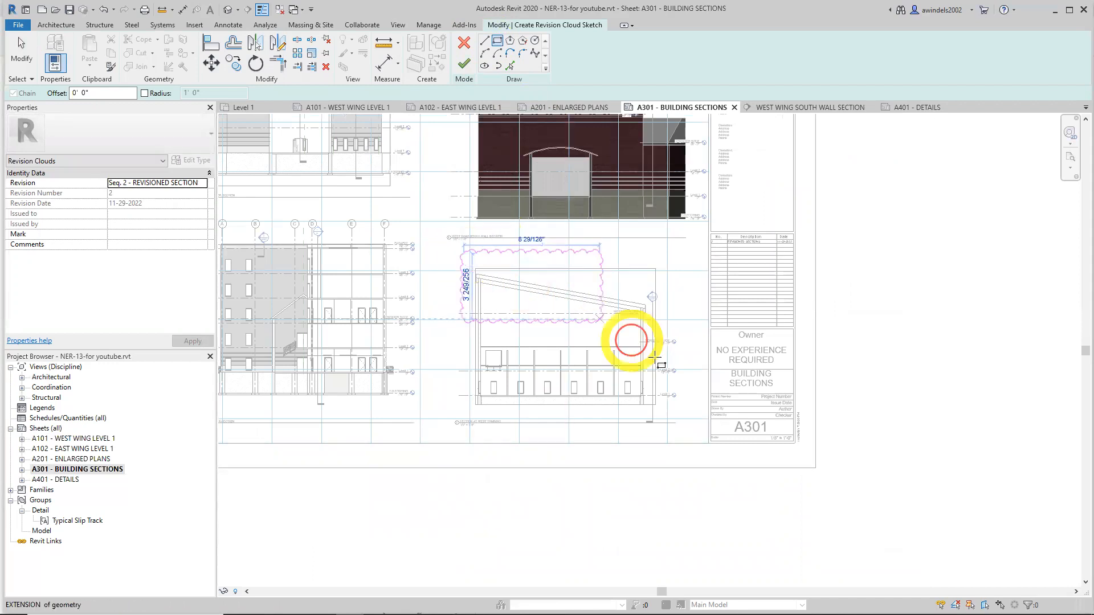
click(686, 428)
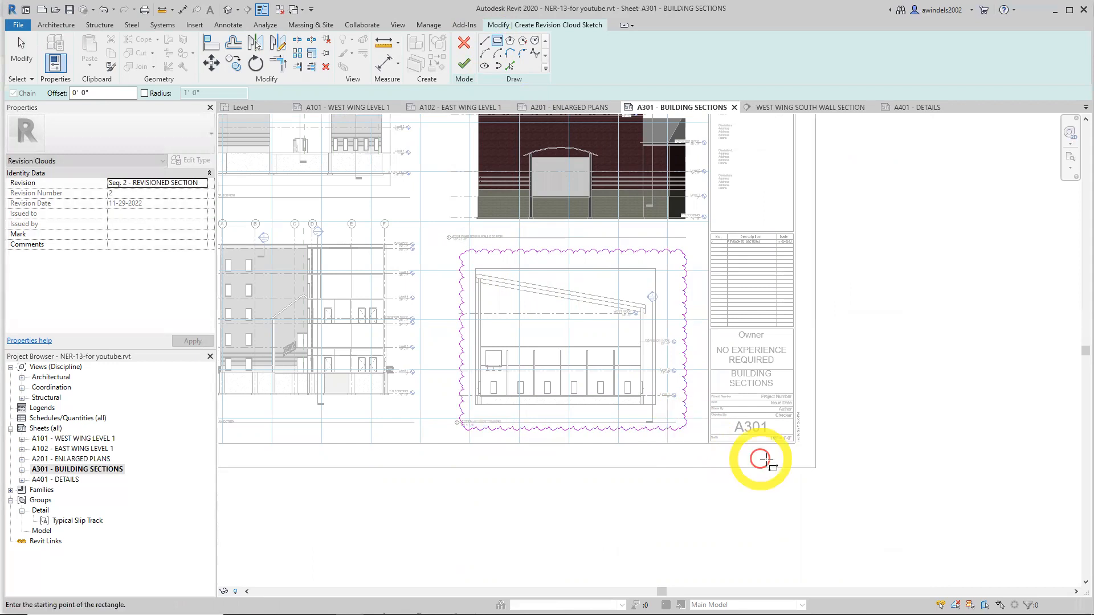
click(464, 64)
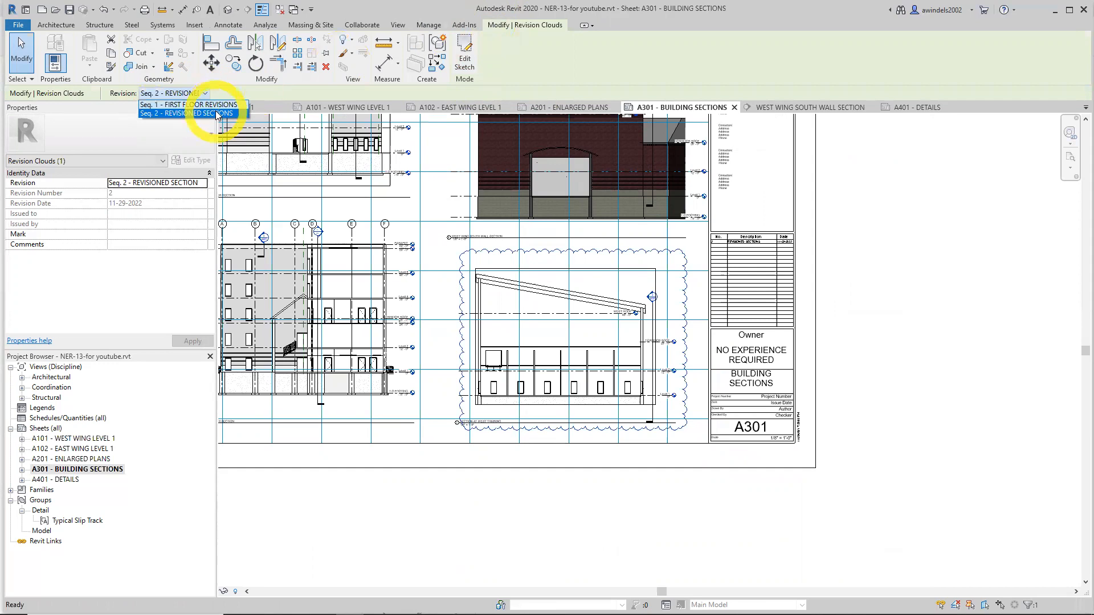
click(103, 10)
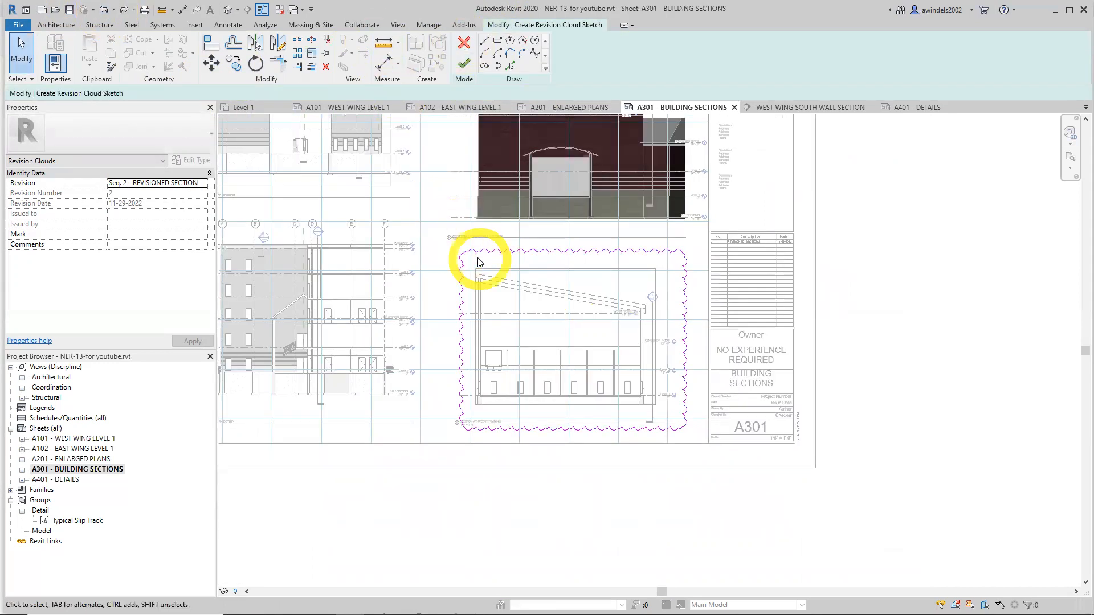
click(104, 10)
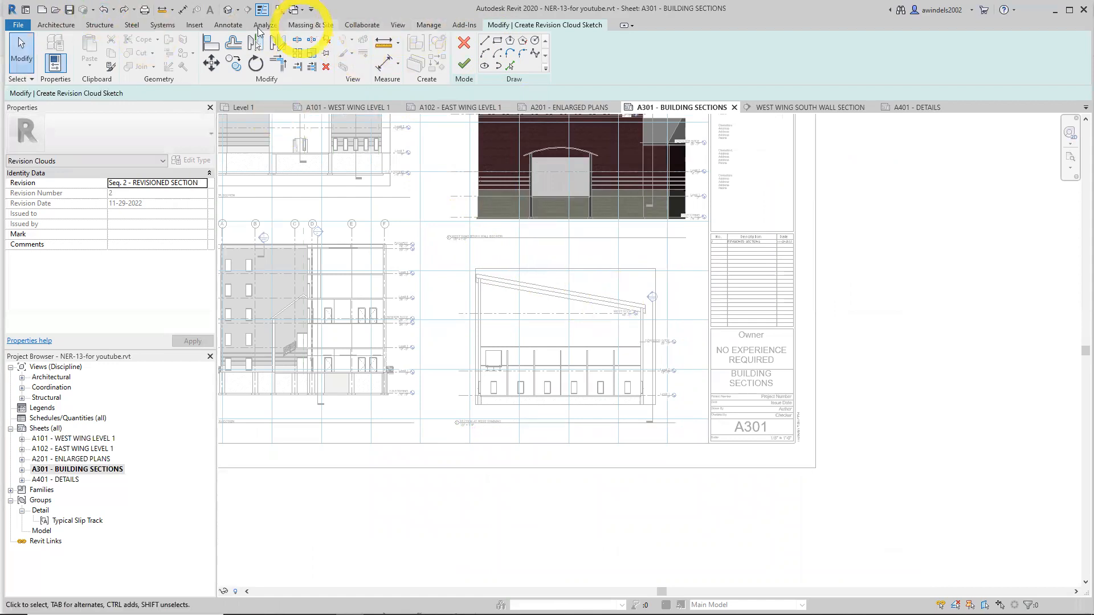
Draw a rectangular revision cloud with a wide margin around the sloped-roof section, finish the sketch, and open the cloud's revision choices
click(229, 25)
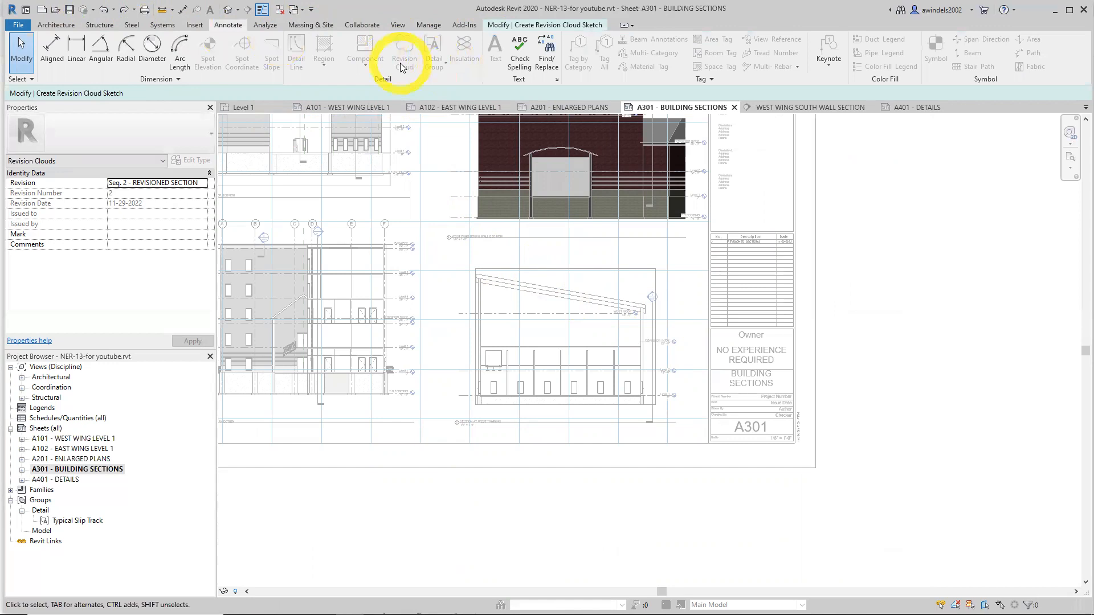
click(482, 255)
click(516, 25)
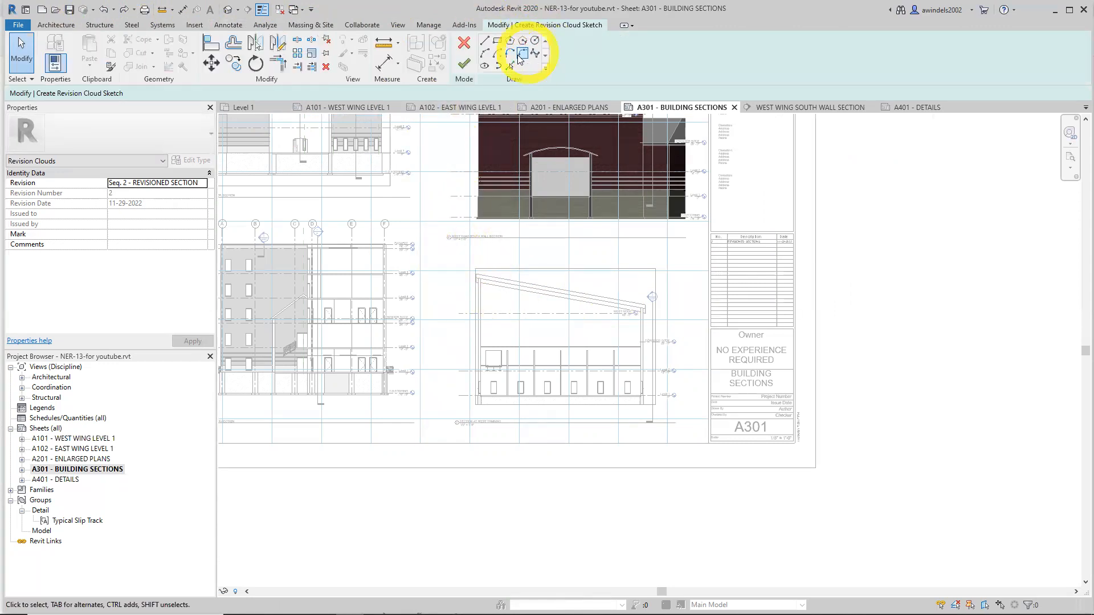
click(498, 43)
click(436, 247)
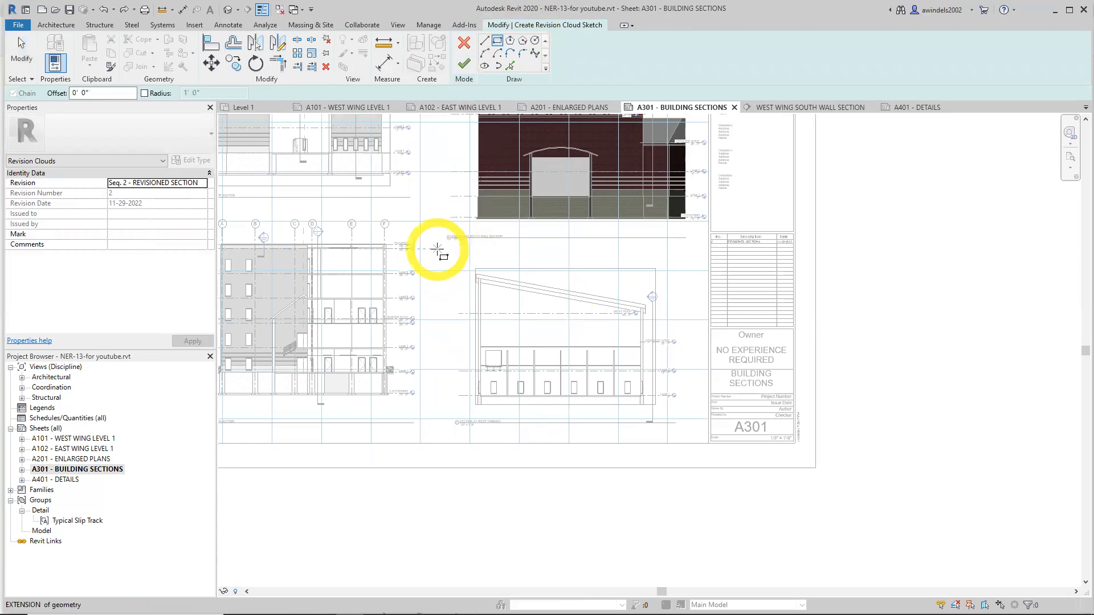
click(652, 397)
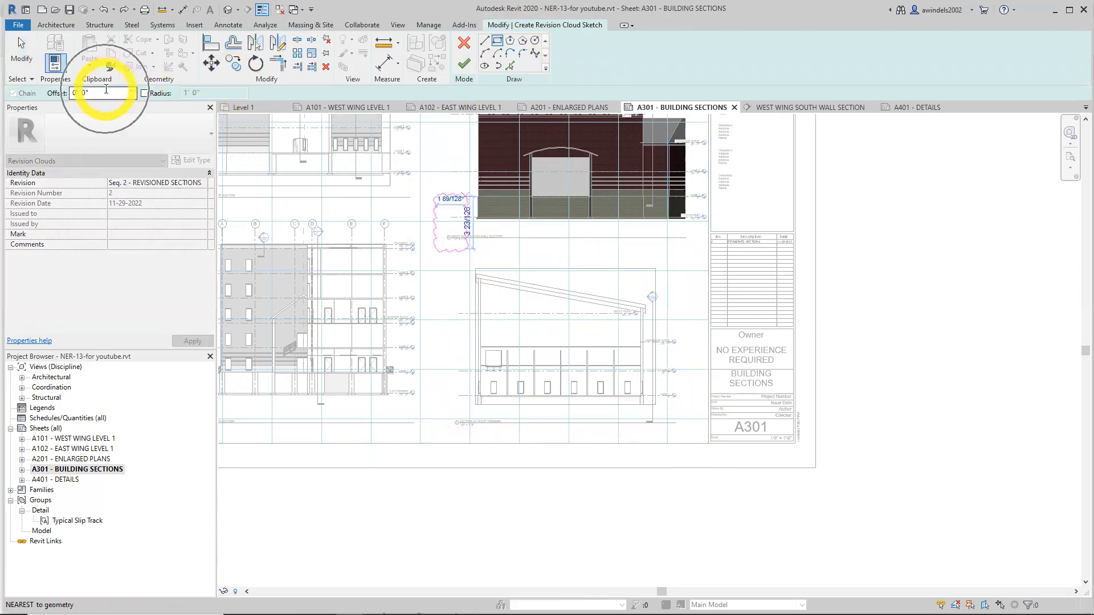
click(688, 430)
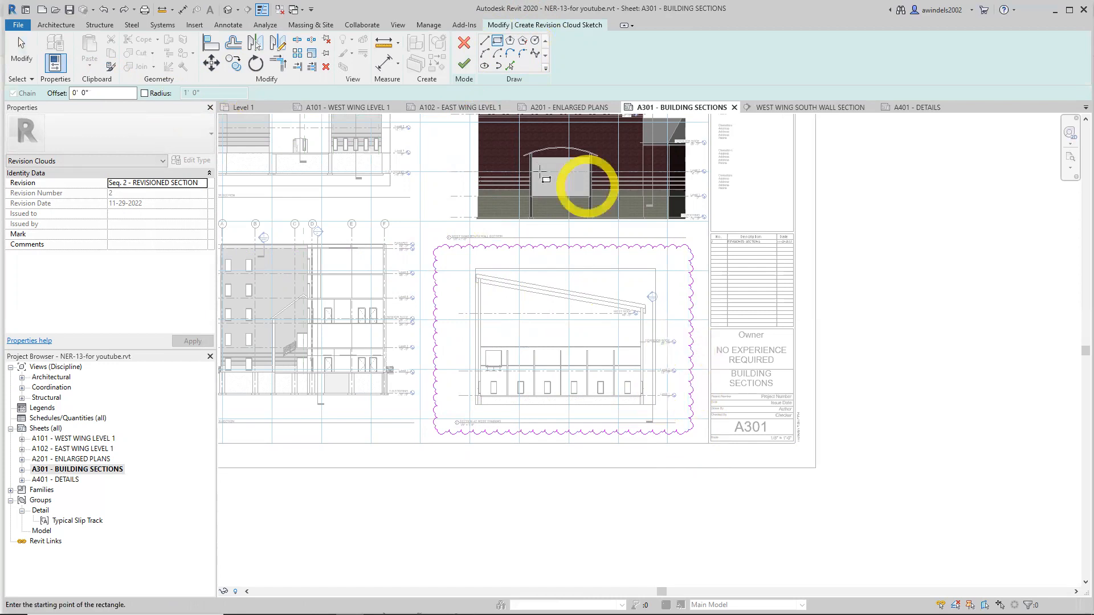
click(463, 63)
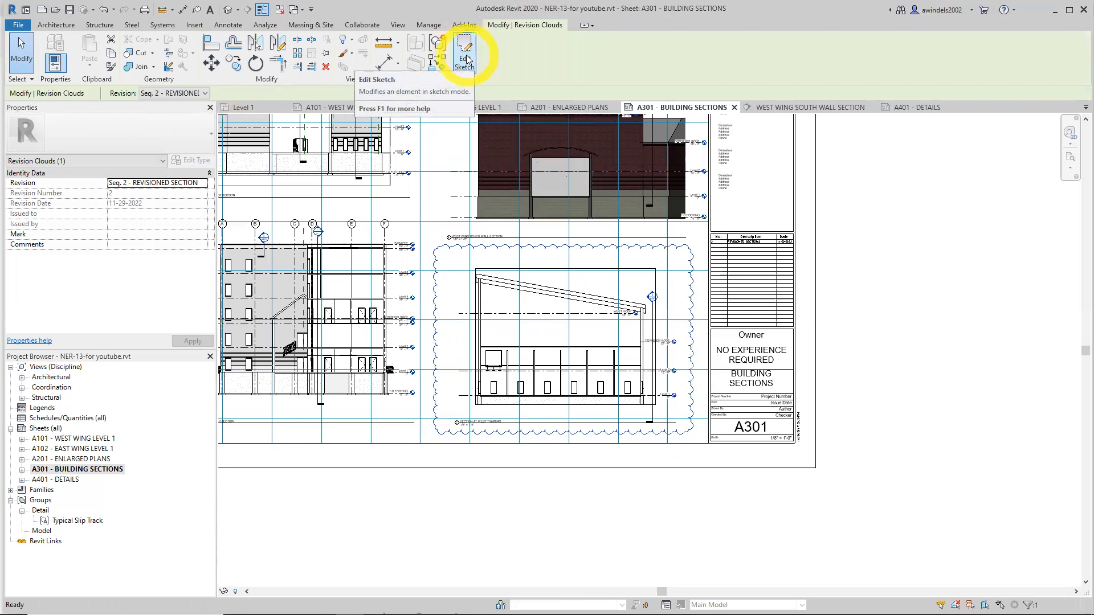
click(166, 94)
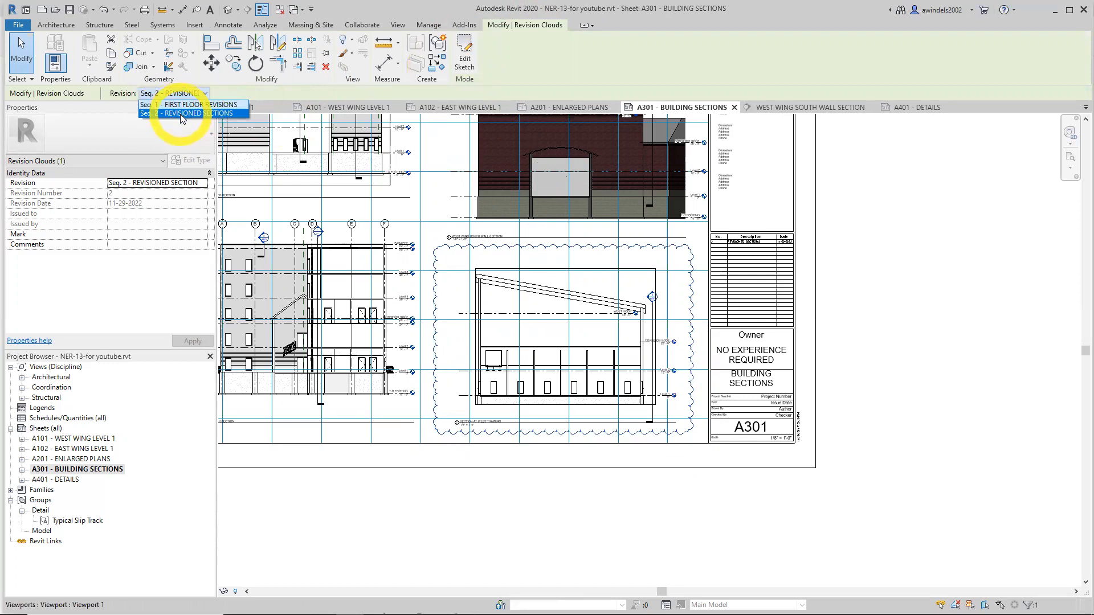
Assign the revision cloud around the sloped-roof section to Seq. 2 - REVISIONED SECTIONS and deselect it
click(179, 114)
click(183, 182)
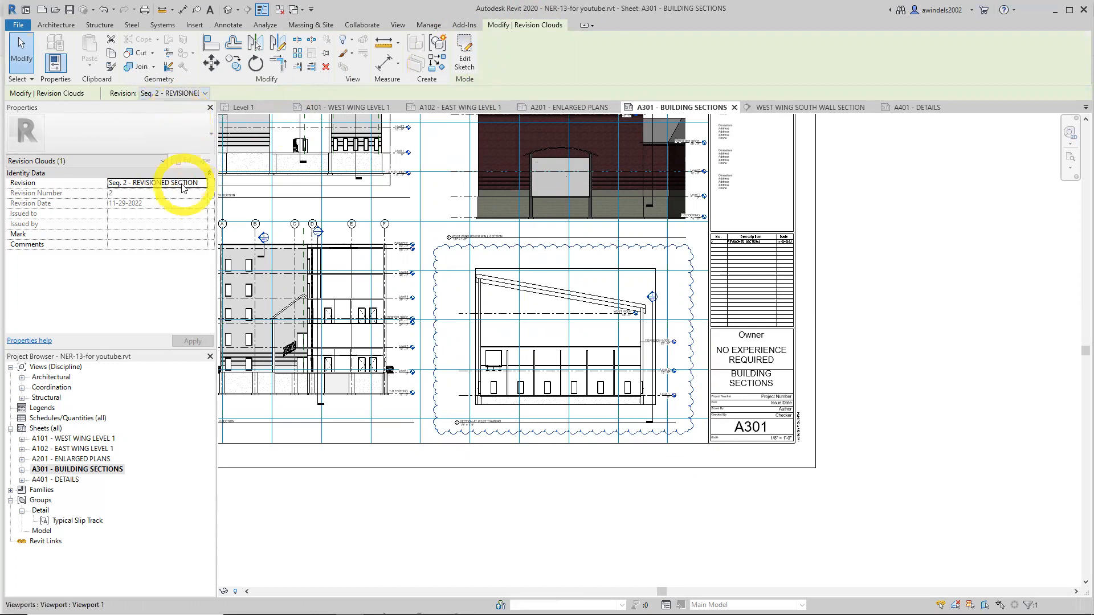
click(202, 183)
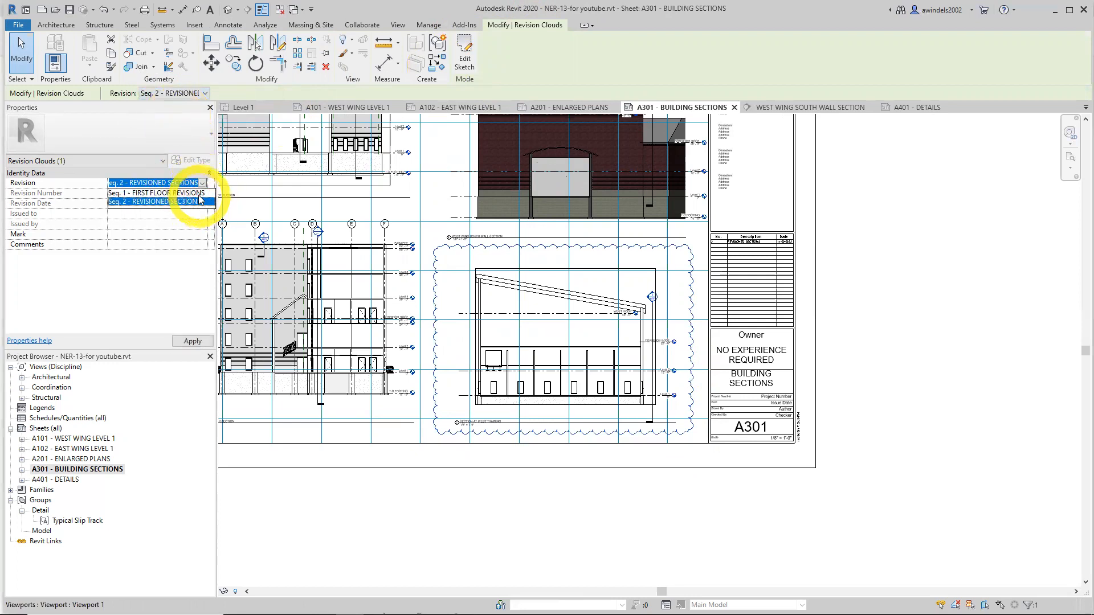
click(198, 201)
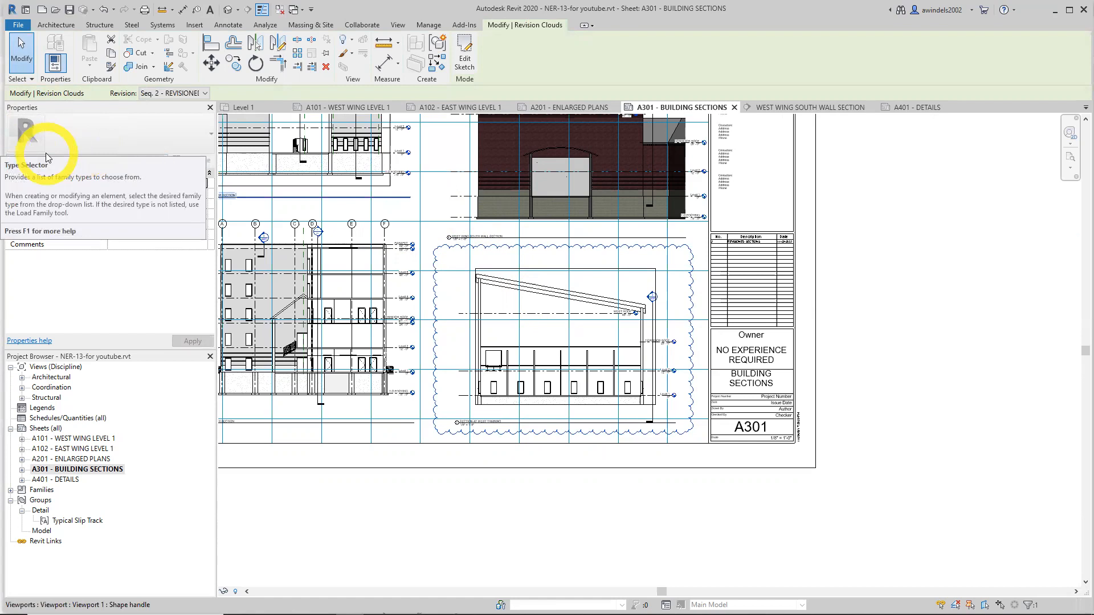
key(Escape)
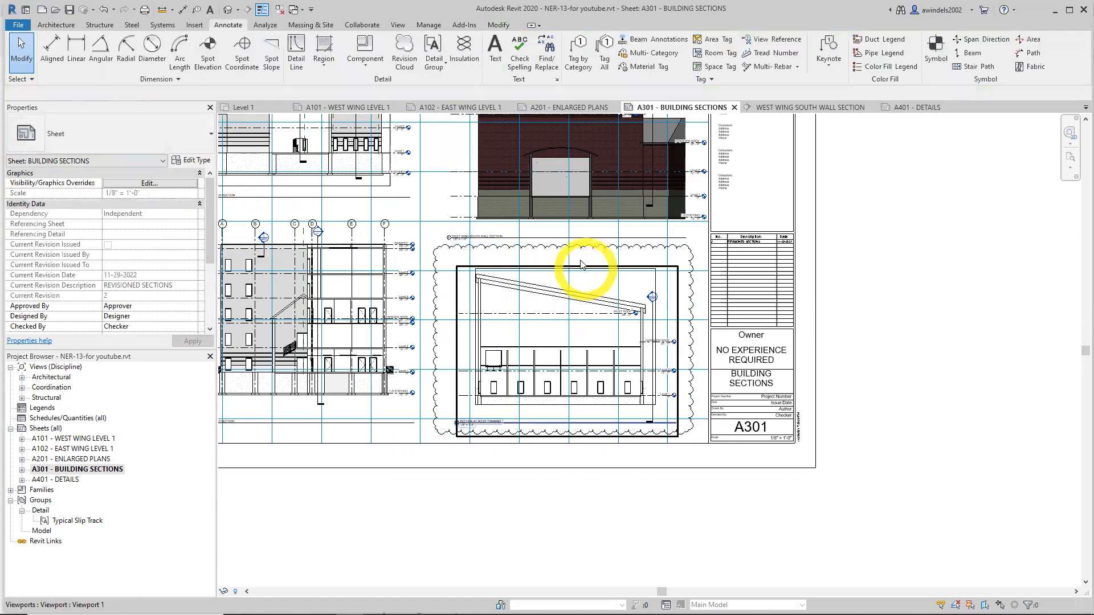
click(562, 249)
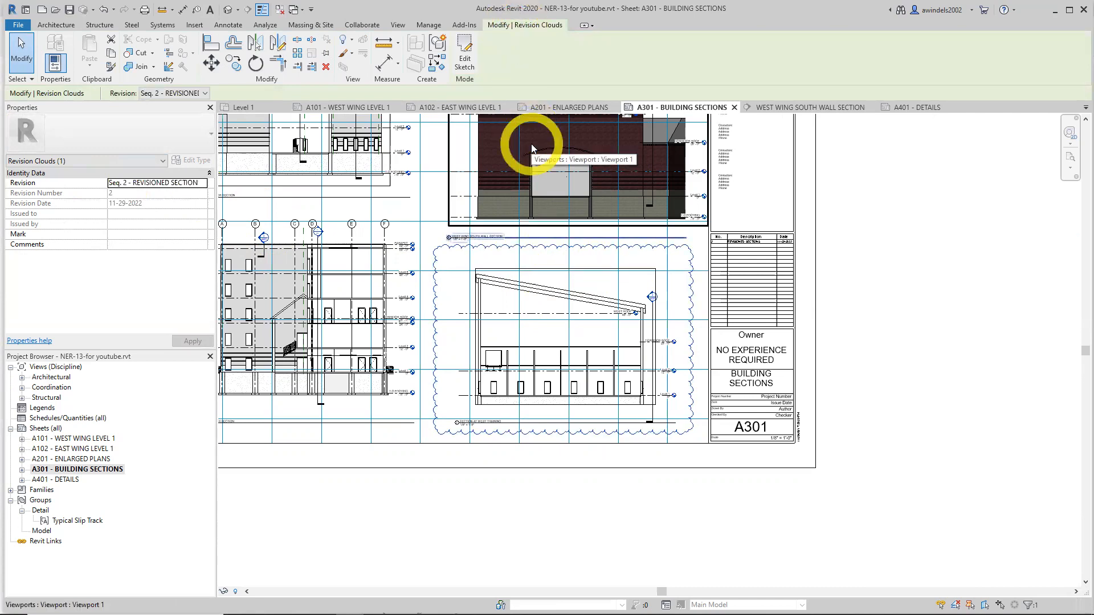
key(Escape)
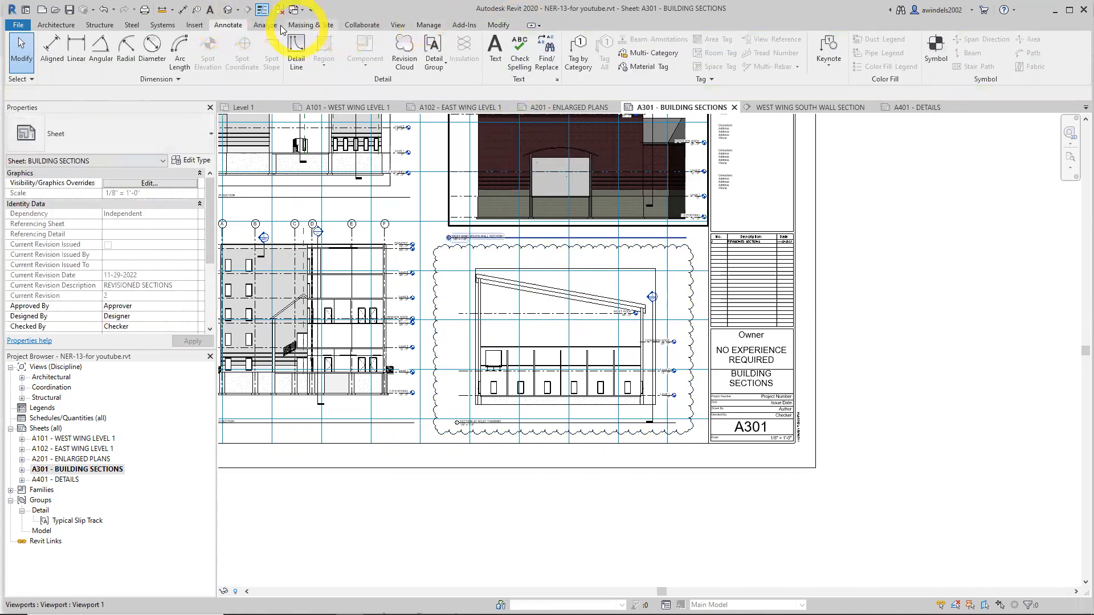
Tag the revision cloud by category at its corner nearest the revision schedule, with a leader
click(578, 54)
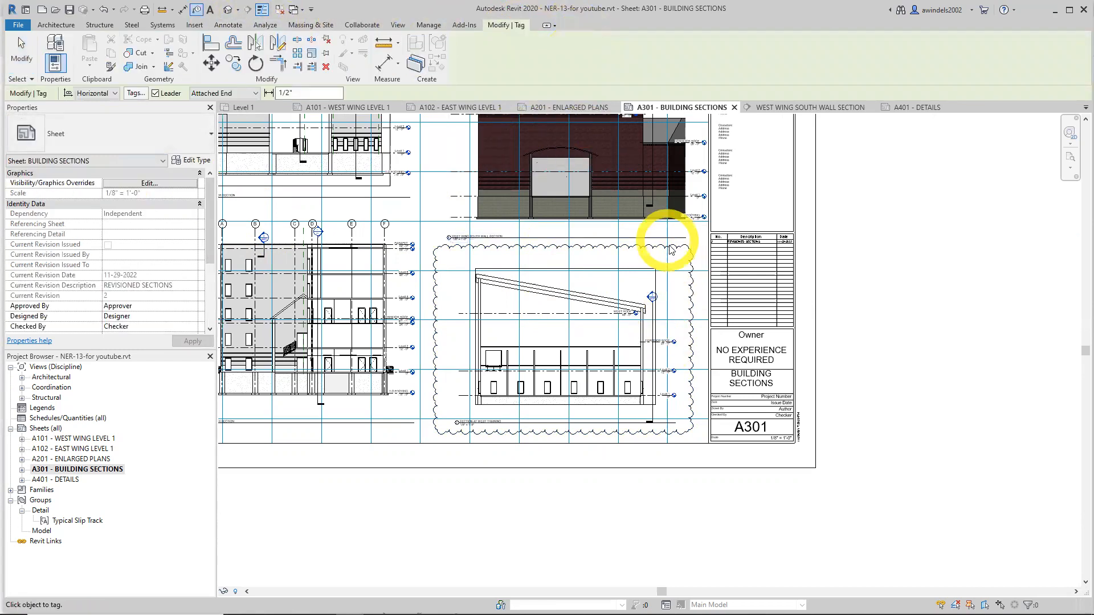
click(694, 247)
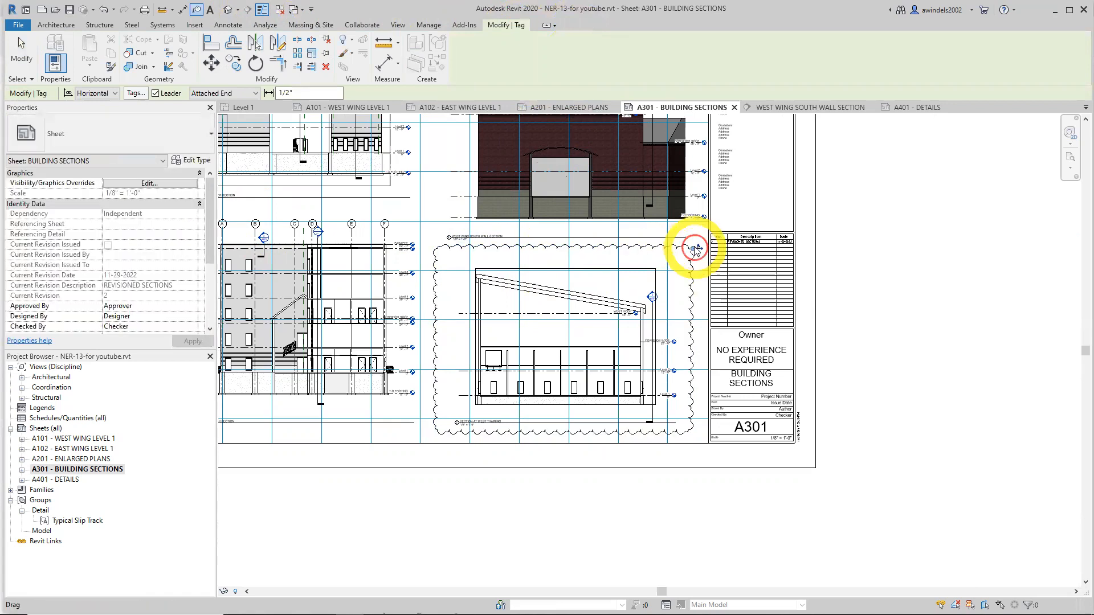
scroll(694, 247, up, 3)
scroll(709, 258, up, 2)
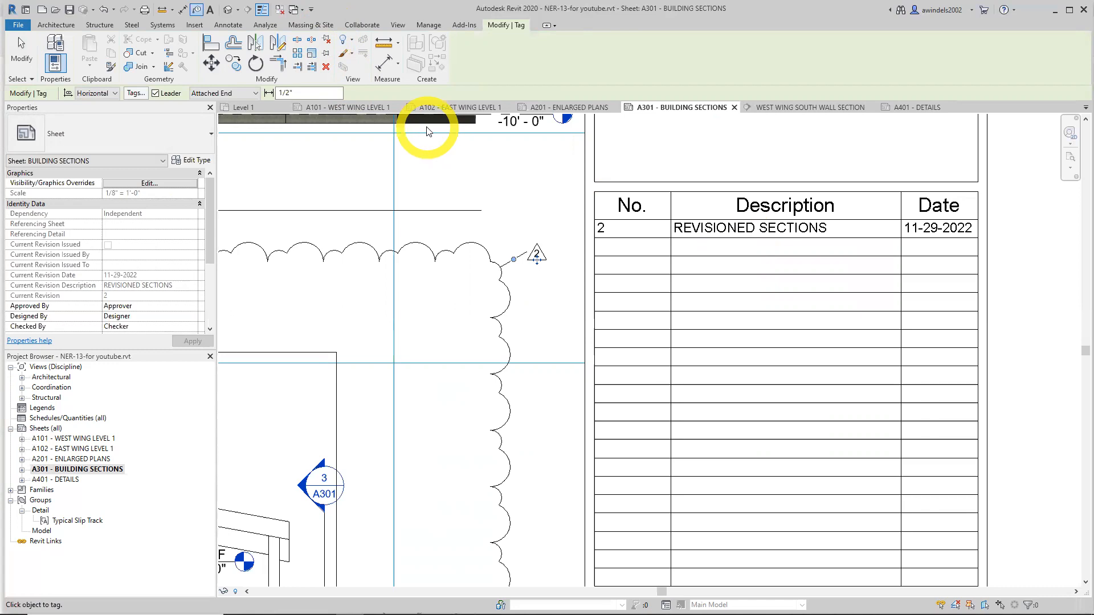
Leave tagging, review the project's Sheet Issues/Revisions list, and close it without changes
click(397, 25)
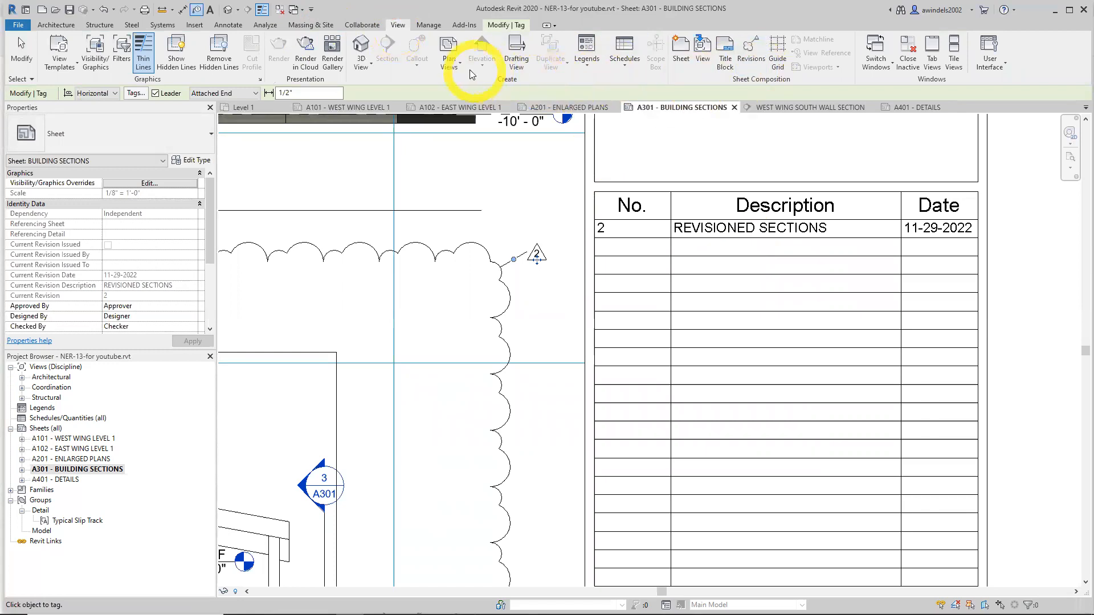
click(625, 68)
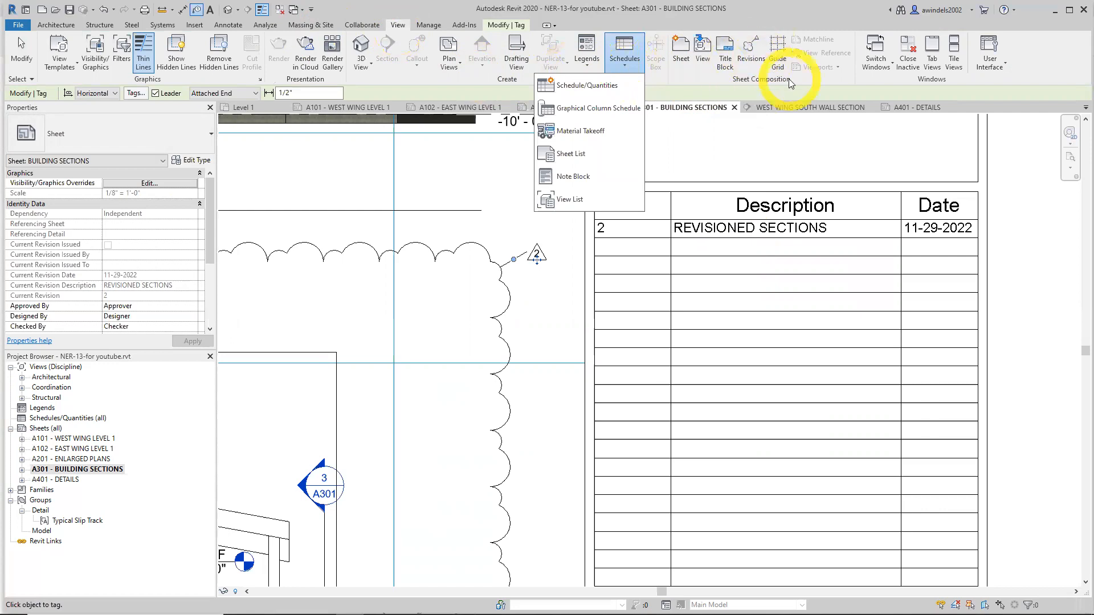
click(748, 49)
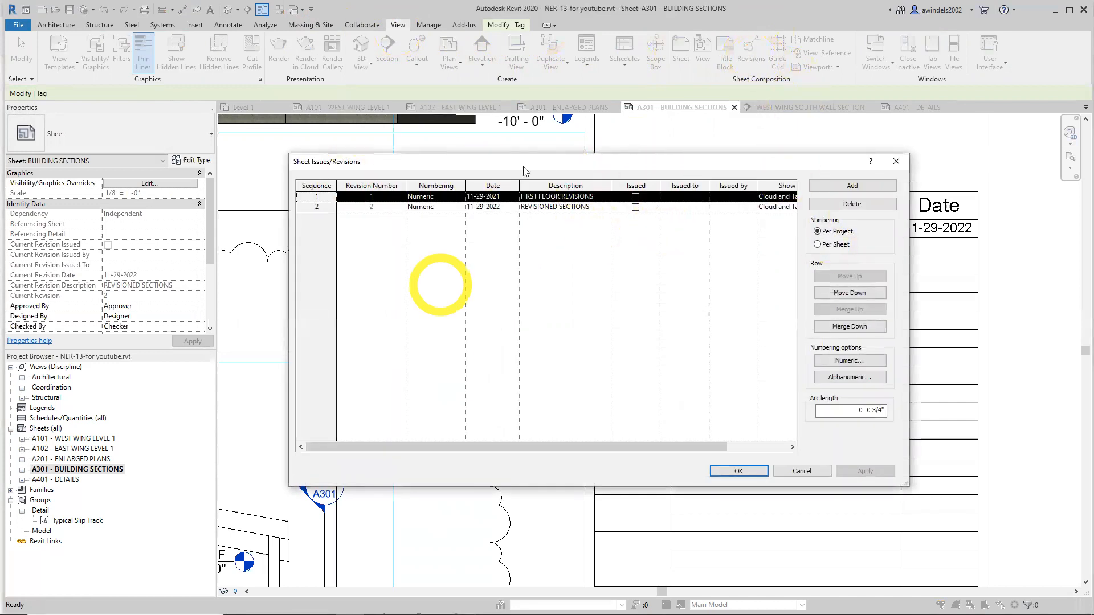
click(803, 470)
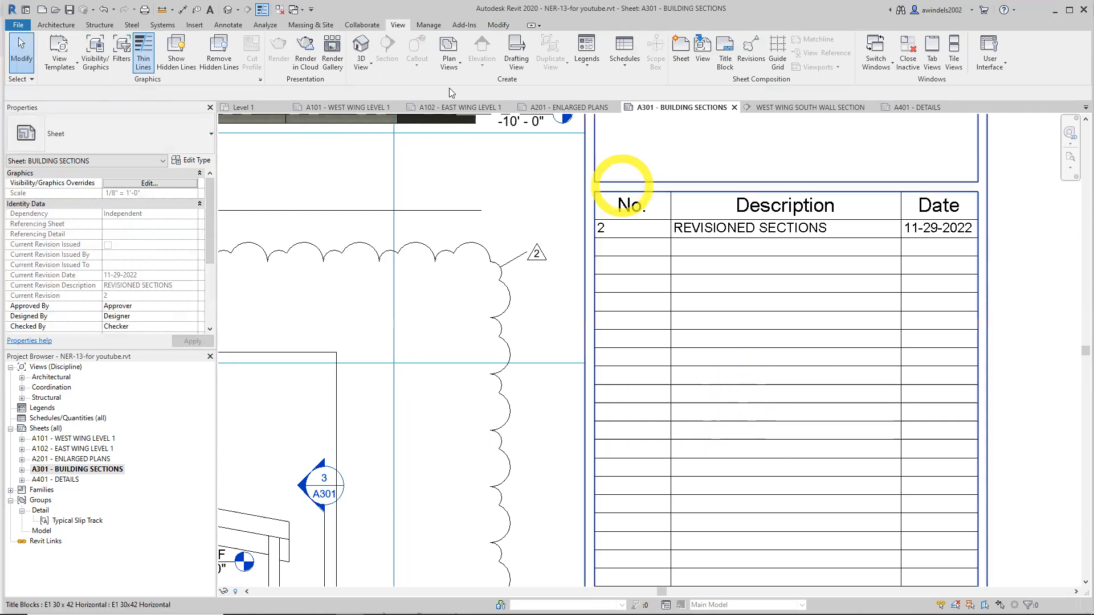
In the Project Information, set the issue date to 07-18-2017 and the status to UNKNOWN, and enter the client's name
click(427, 25)
click(140, 57)
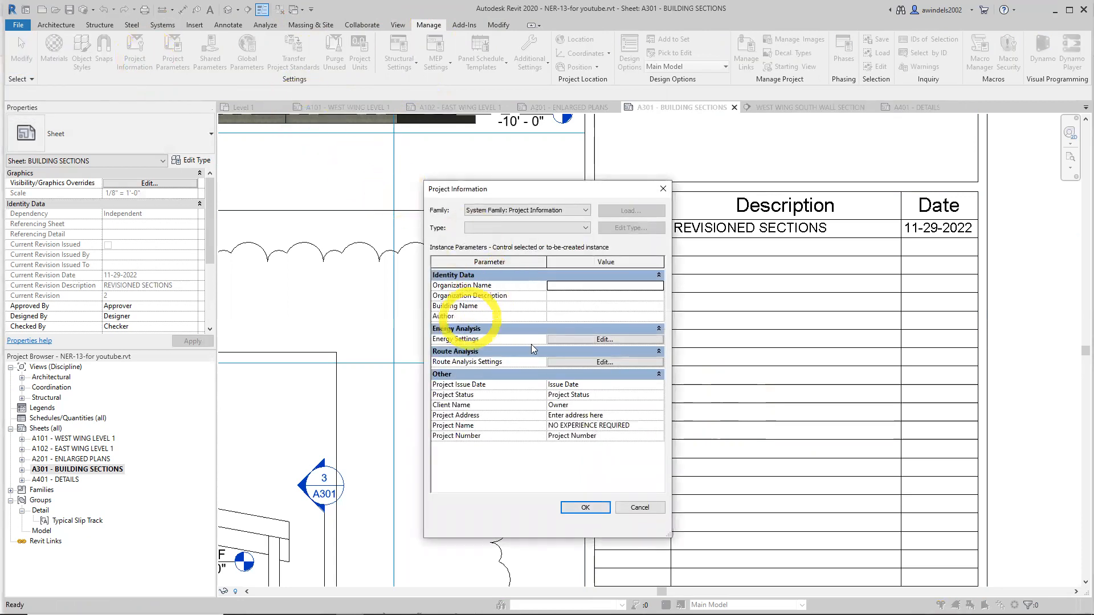
click(603, 383)
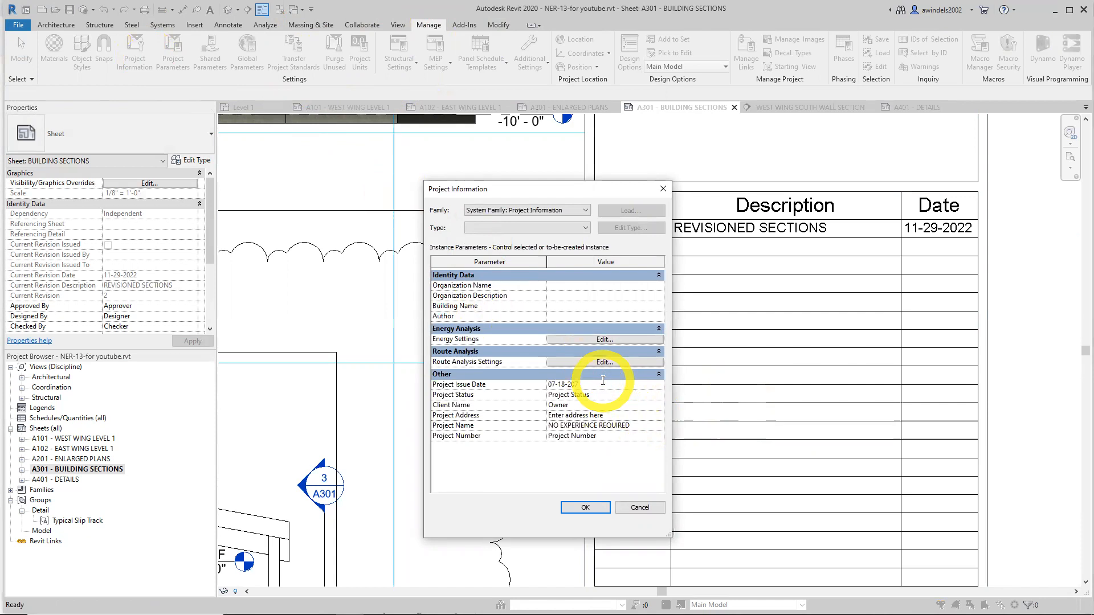
click(590, 395)
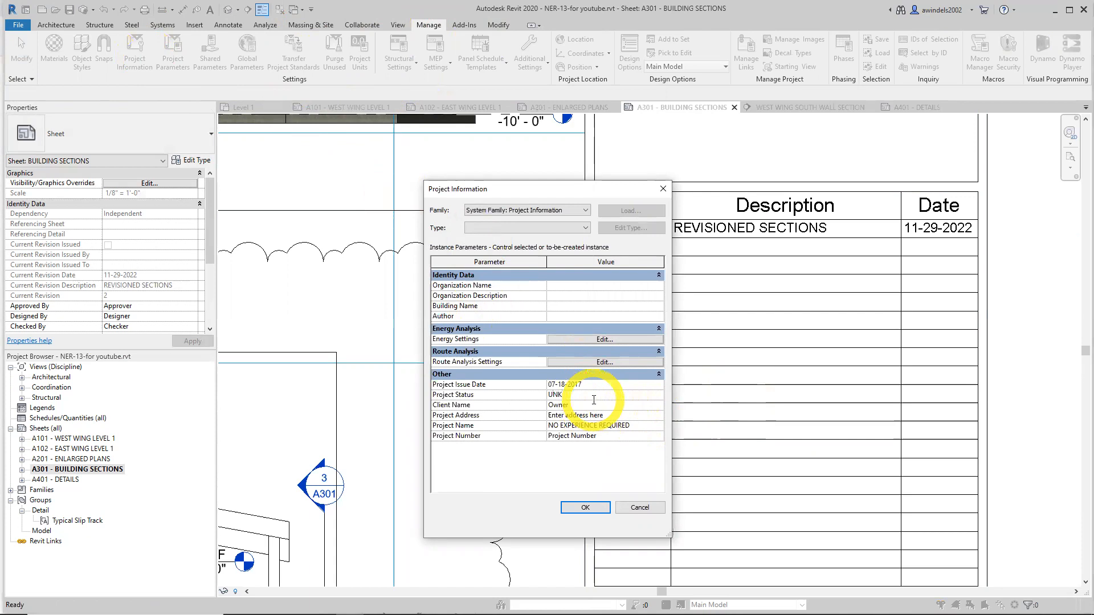
click(593, 398)
click(587, 404)
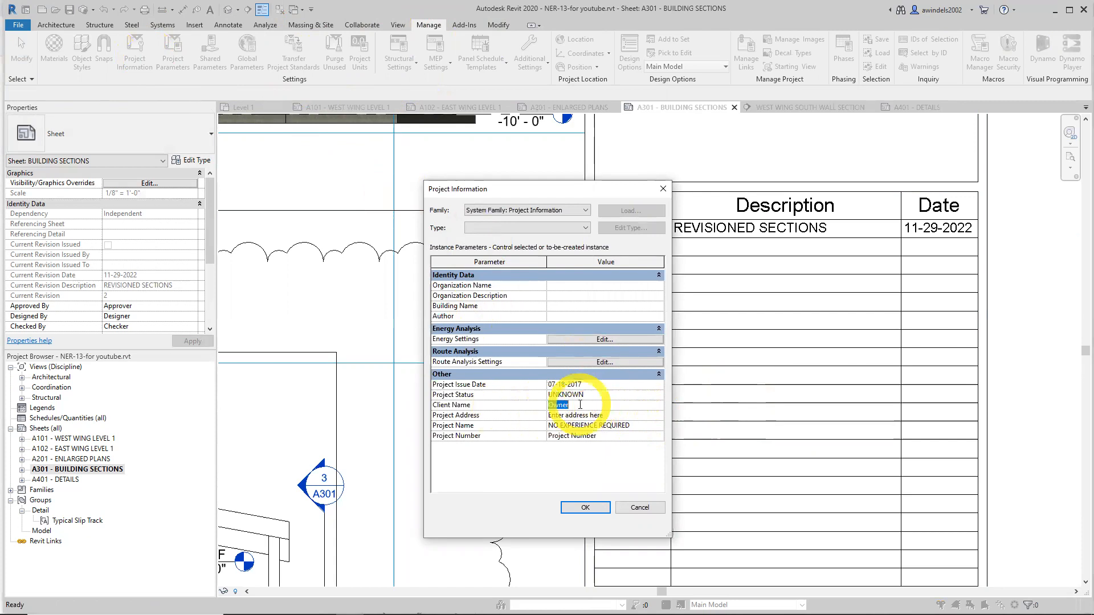
text(AARON WINDELS)
Enter the project address, set the project number to 00051, and accept the project information
click(581, 414)
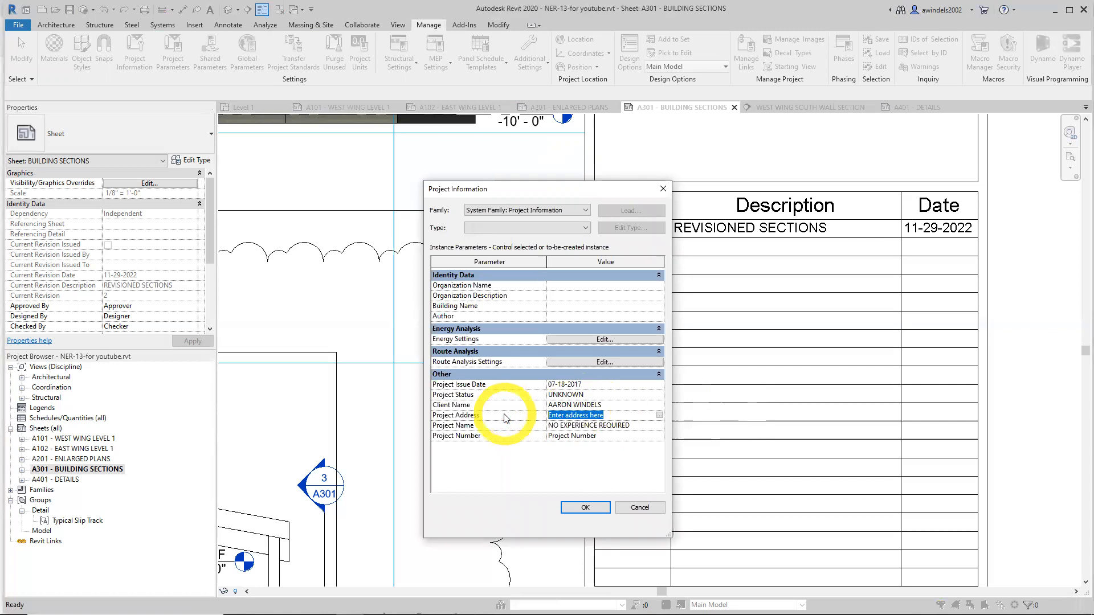
click(659, 414)
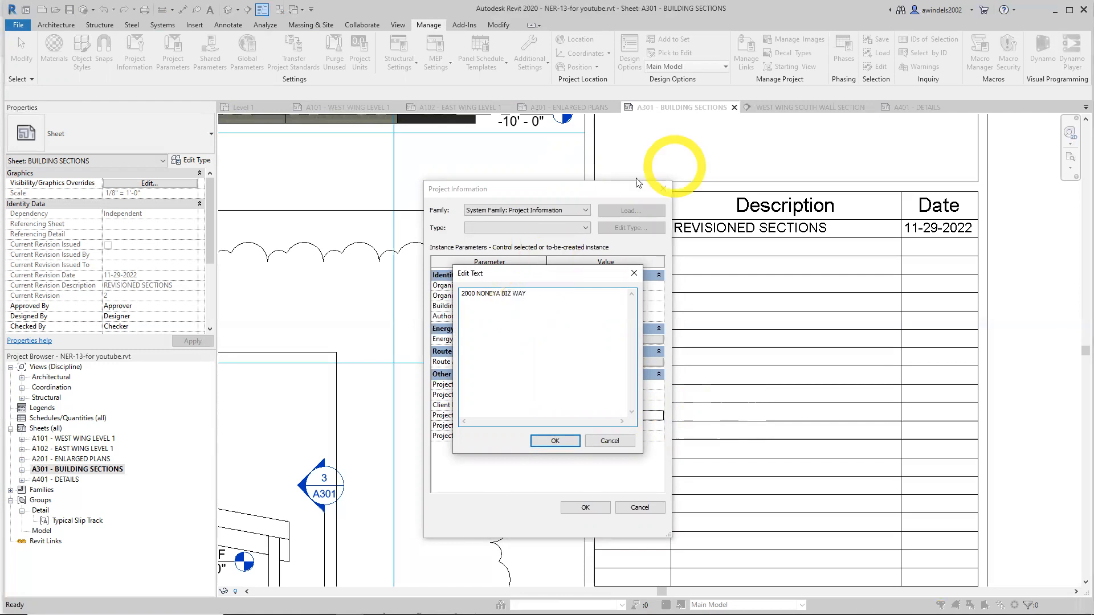
click(567, 443)
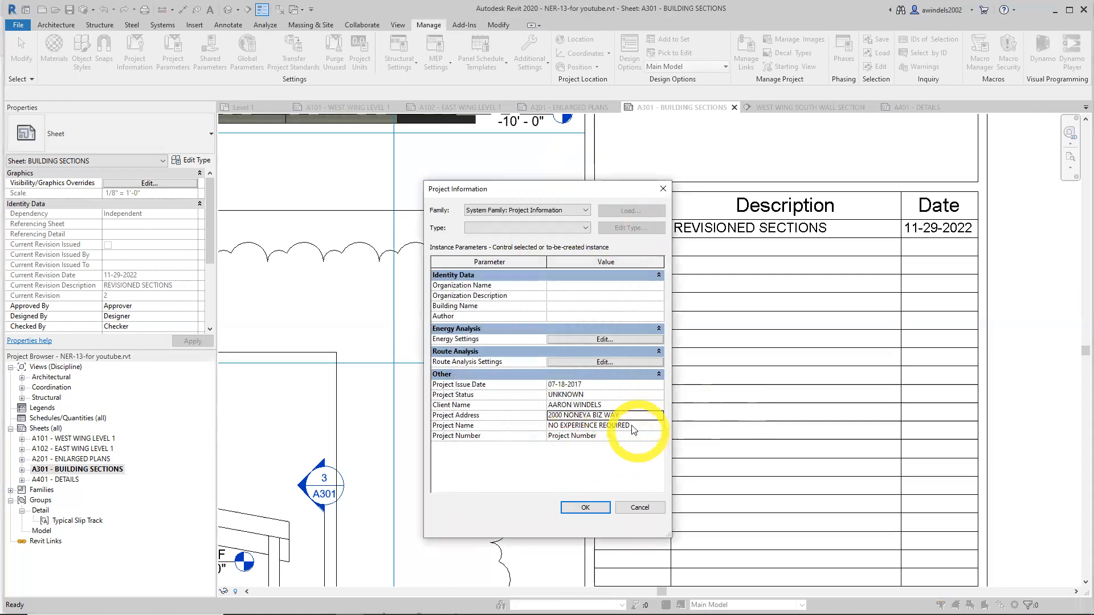
click(623, 437)
text(00051)
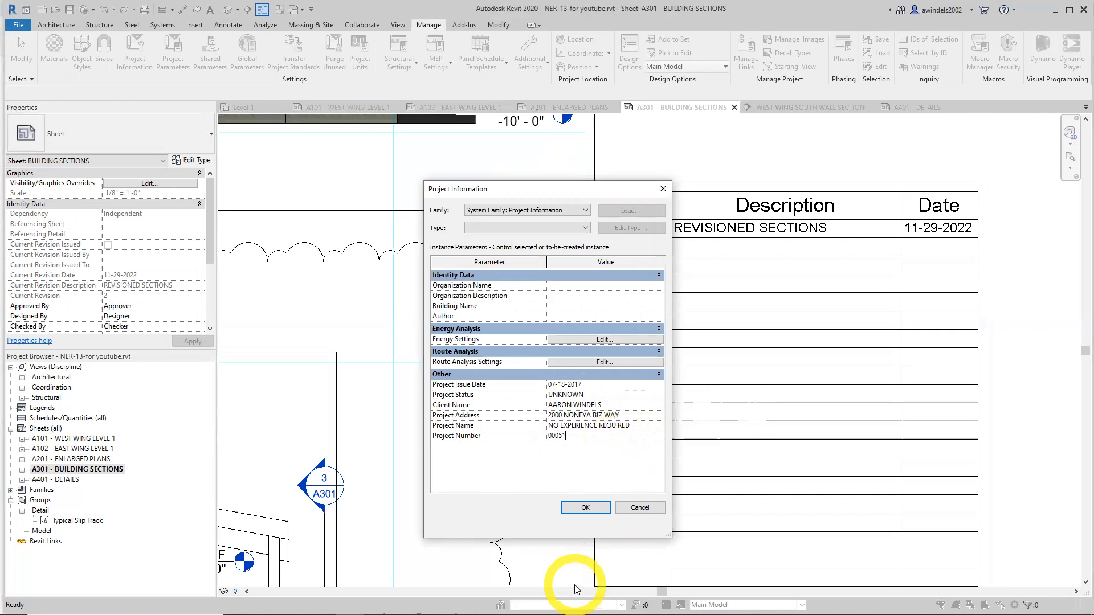
click(585, 507)
scroll(700, 486, down, 4)
scroll(796, 570, up, 1)
middle_drag(796, 570, 454, 42)
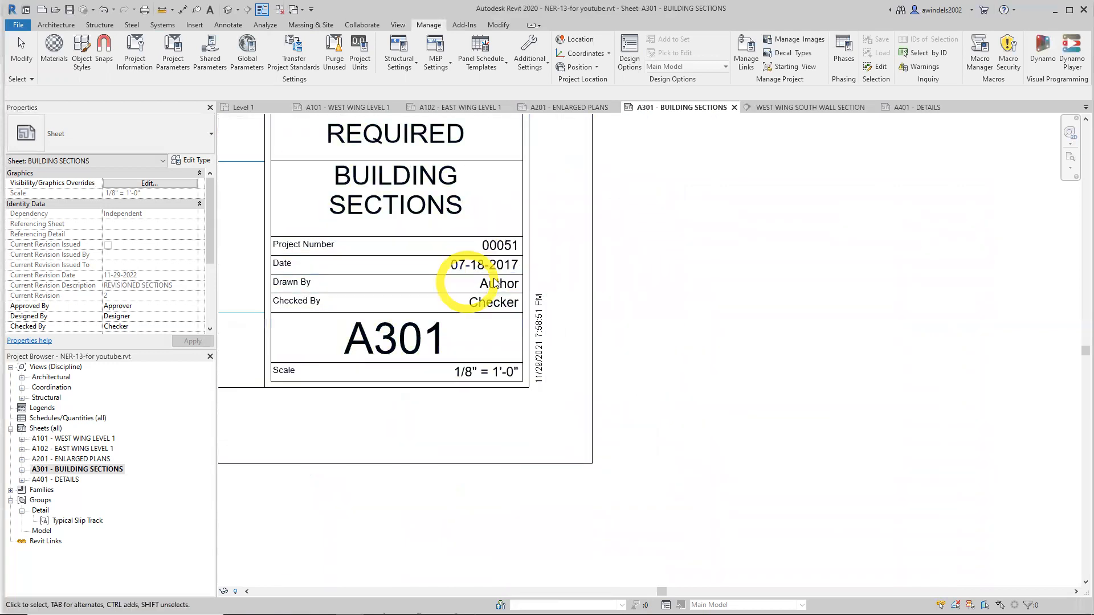
mouse_move(367, 426)
mouse_down()
mouse_move(535, 176)
mouse_move(557, 211)
mouse_up()
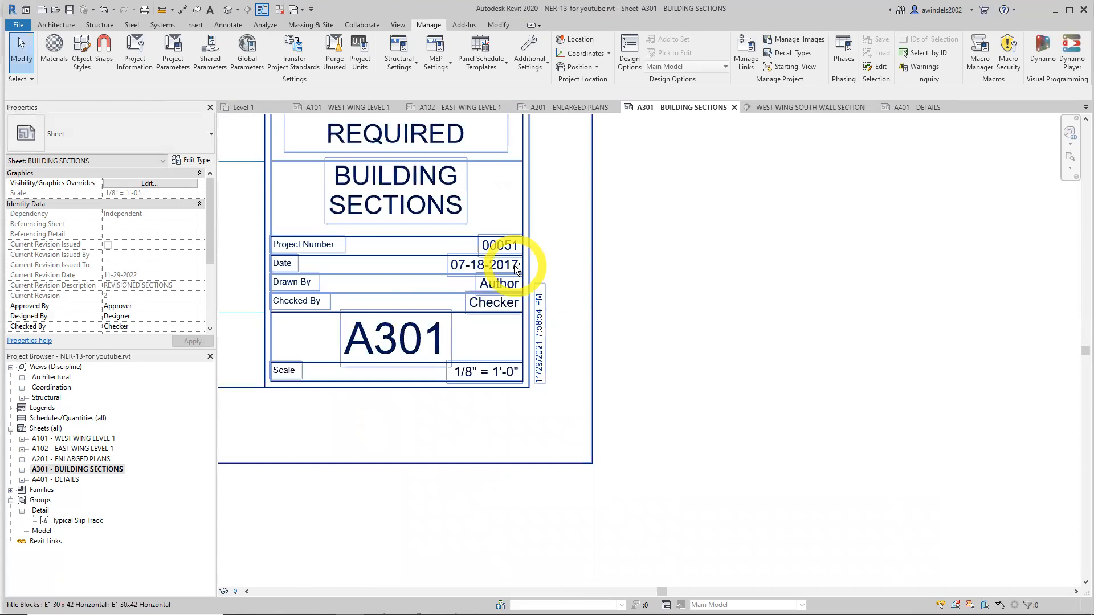
double_click(497, 376)
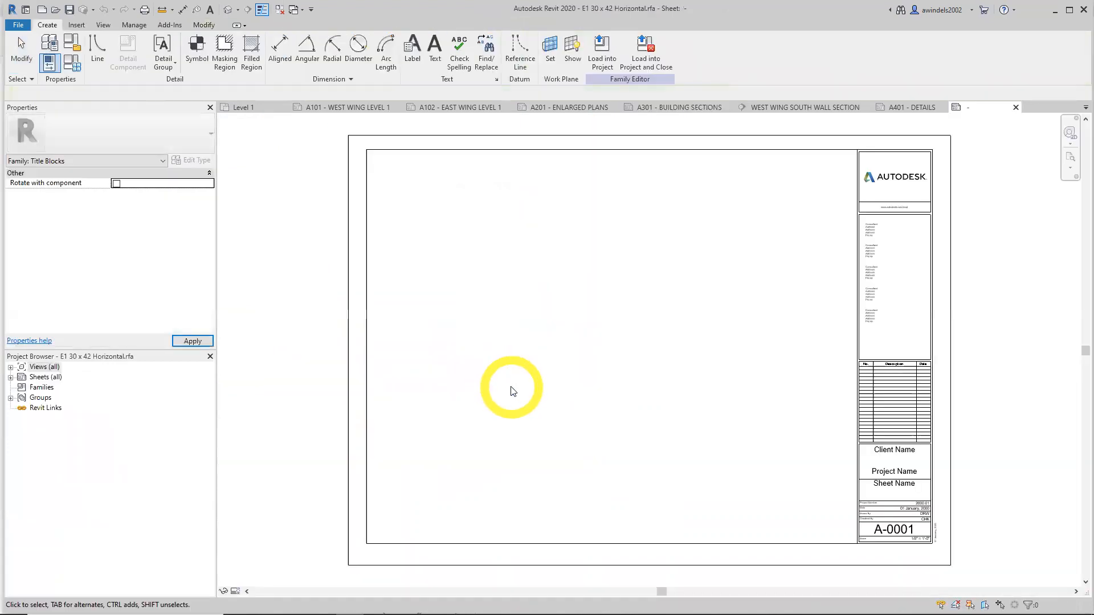
click(1015, 108)
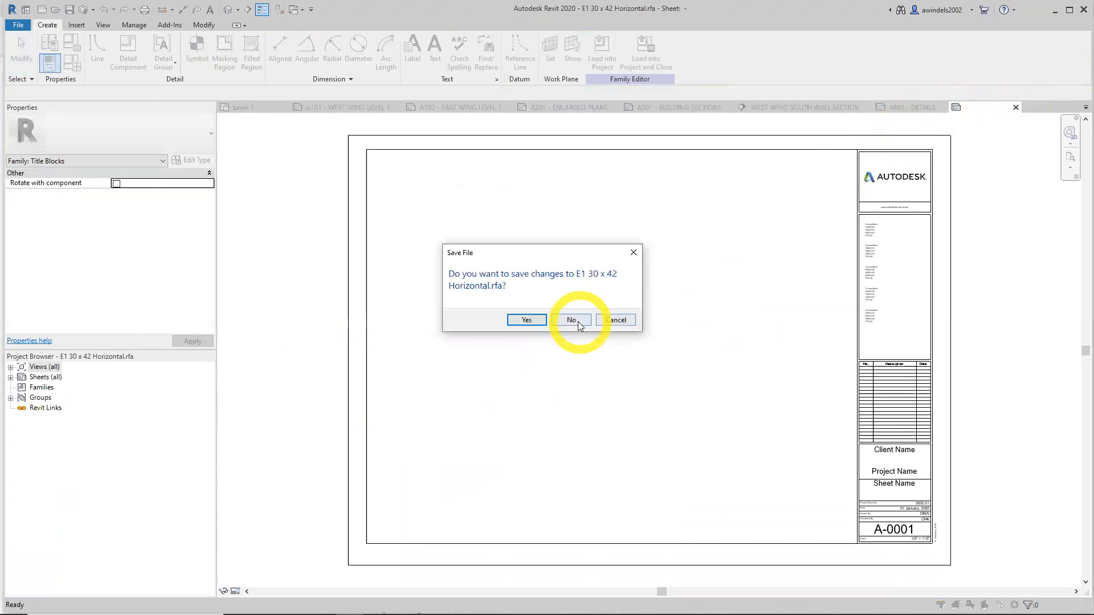
click(577, 321)
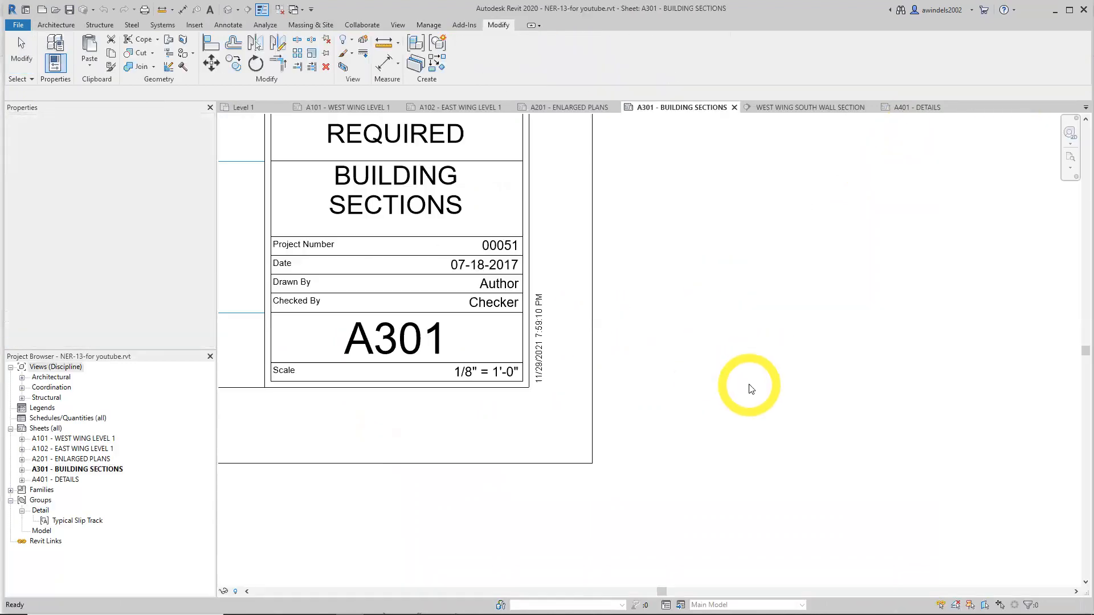
scroll(564, 296, down, 2)
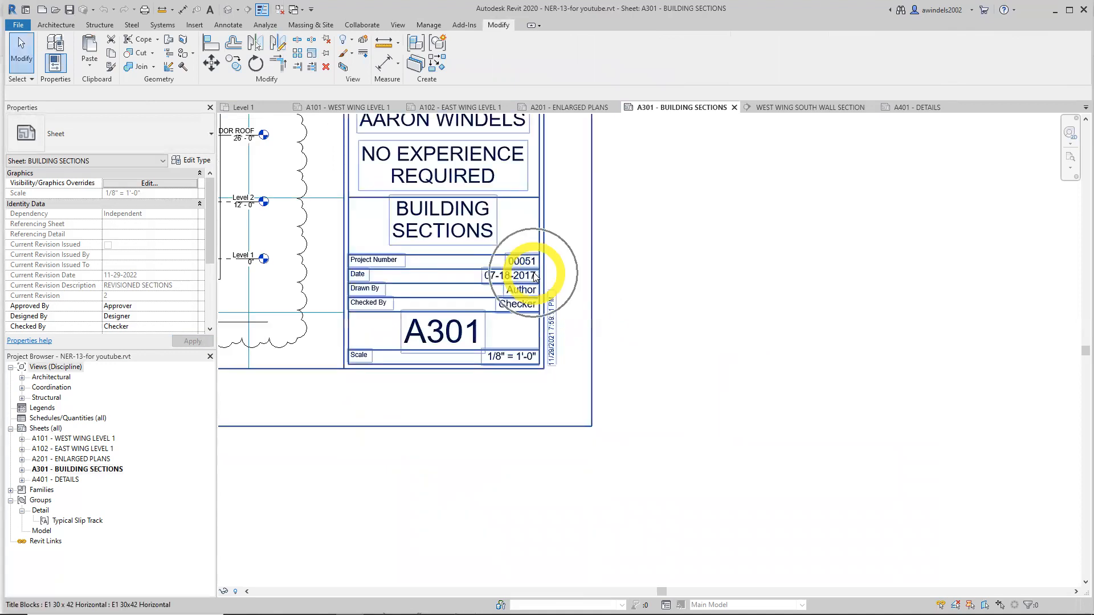
scroll(534, 274, down, 2)
middle_drag(532, 279, 851, 465)
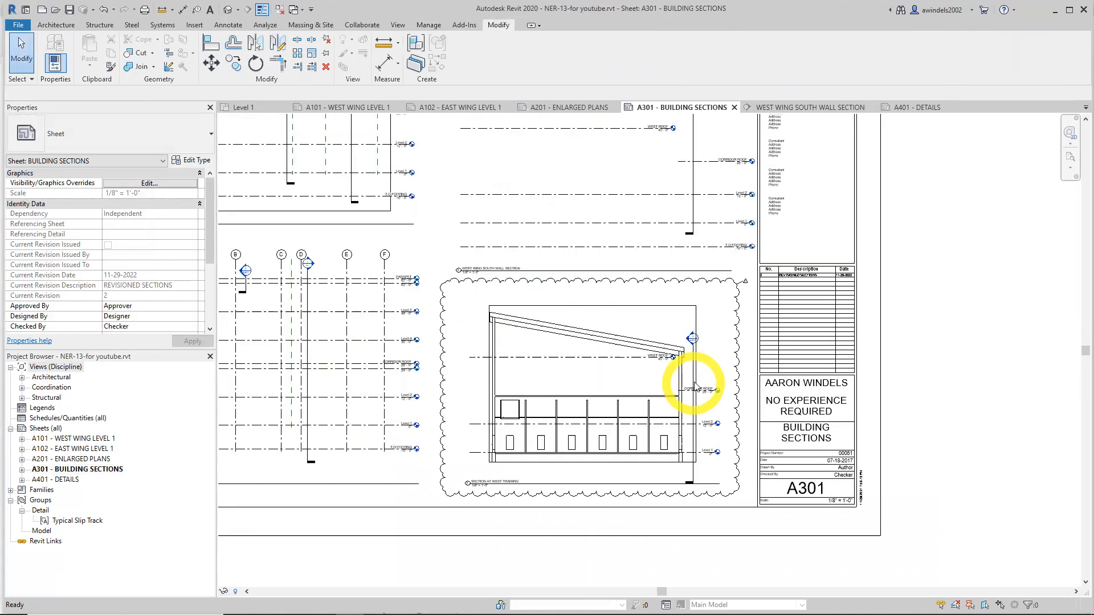
click(704, 374)
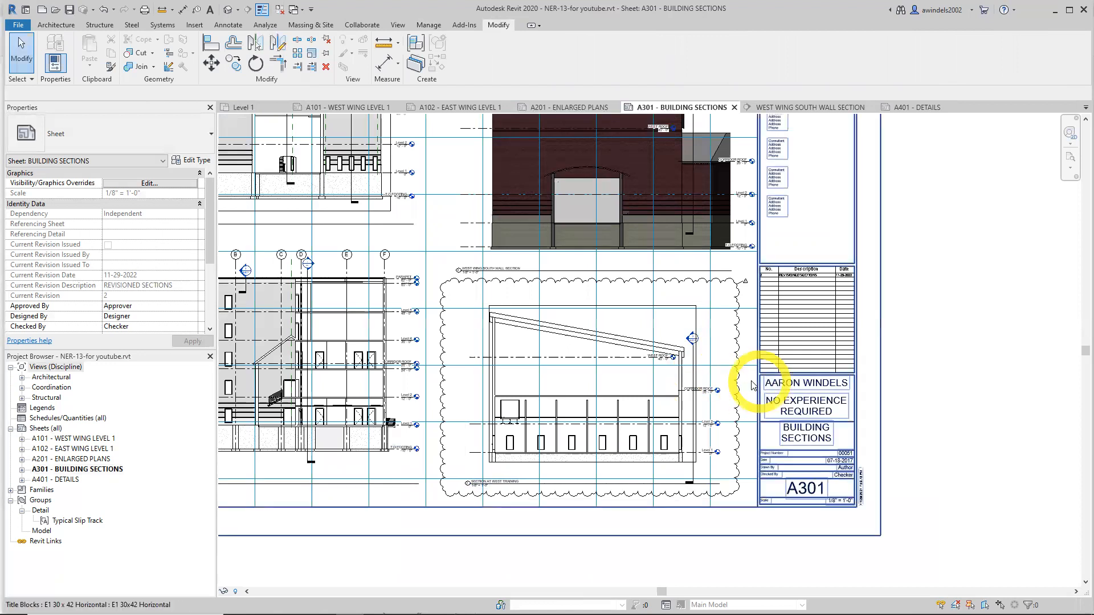
scroll(755, 380, down, 2)
middle_drag(763, 431, 898, 459)
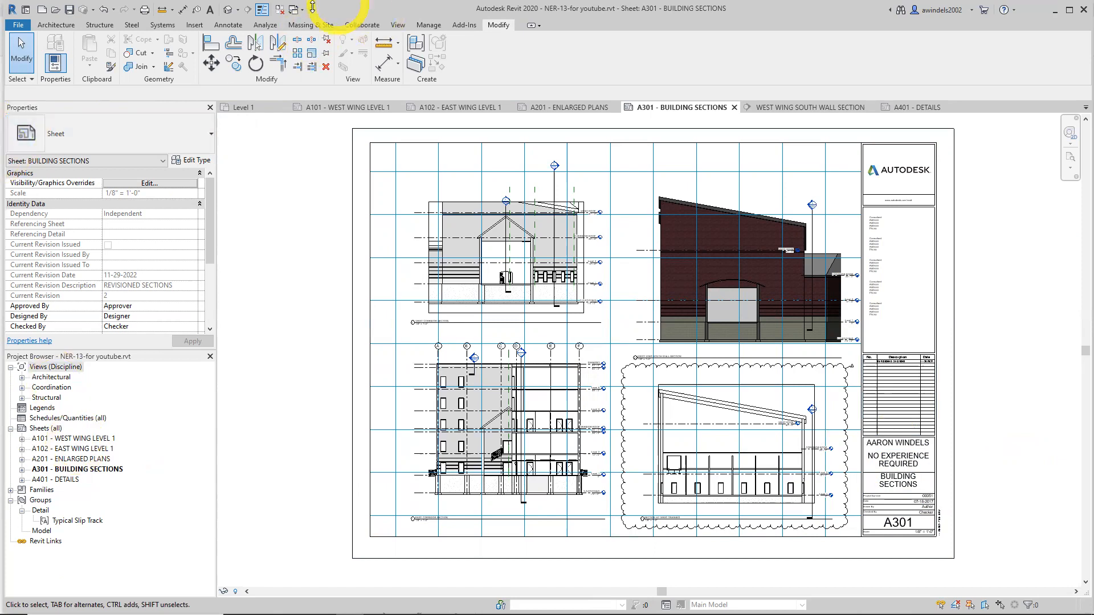
Create a sheet list from the Sheets fields, scheduling Sheet Number followed by Sheet Name
click(397, 25)
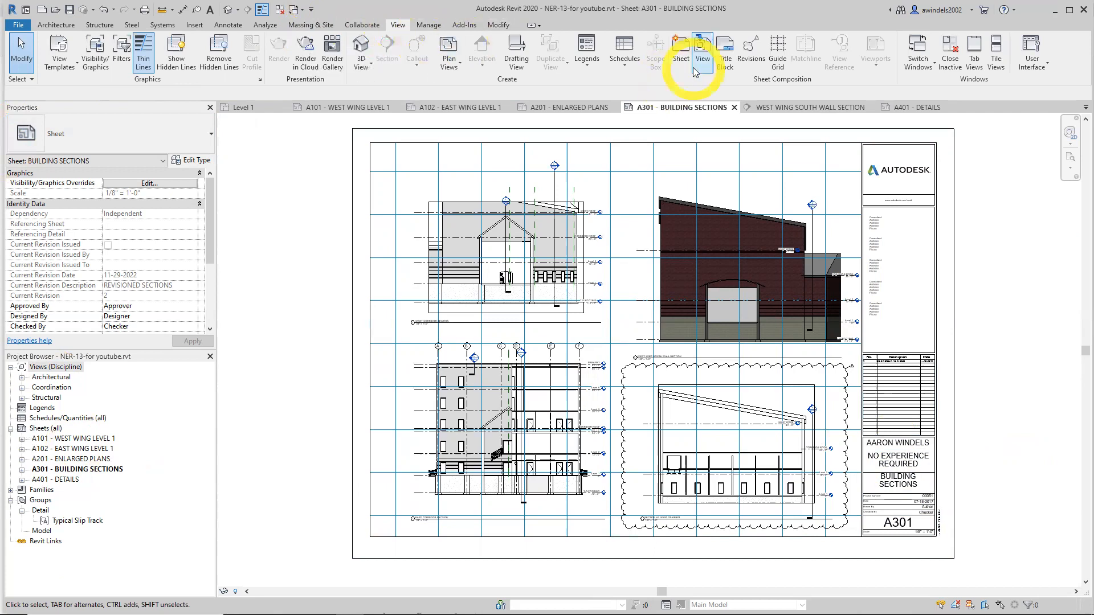
click(626, 69)
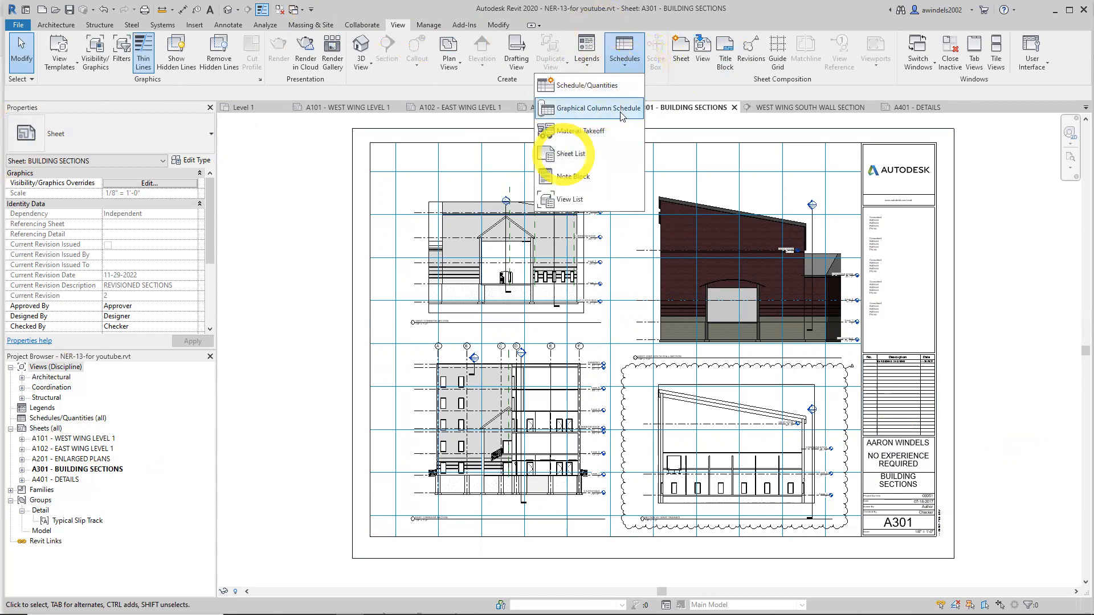
click(578, 153)
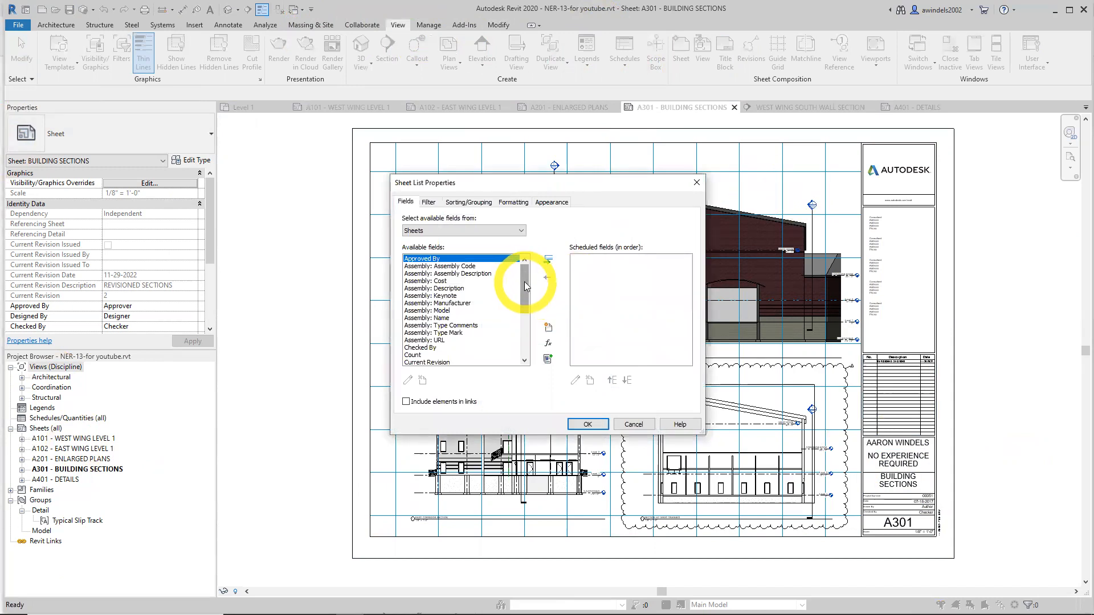
drag(525, 286, 514, 329)
click(480, 230)
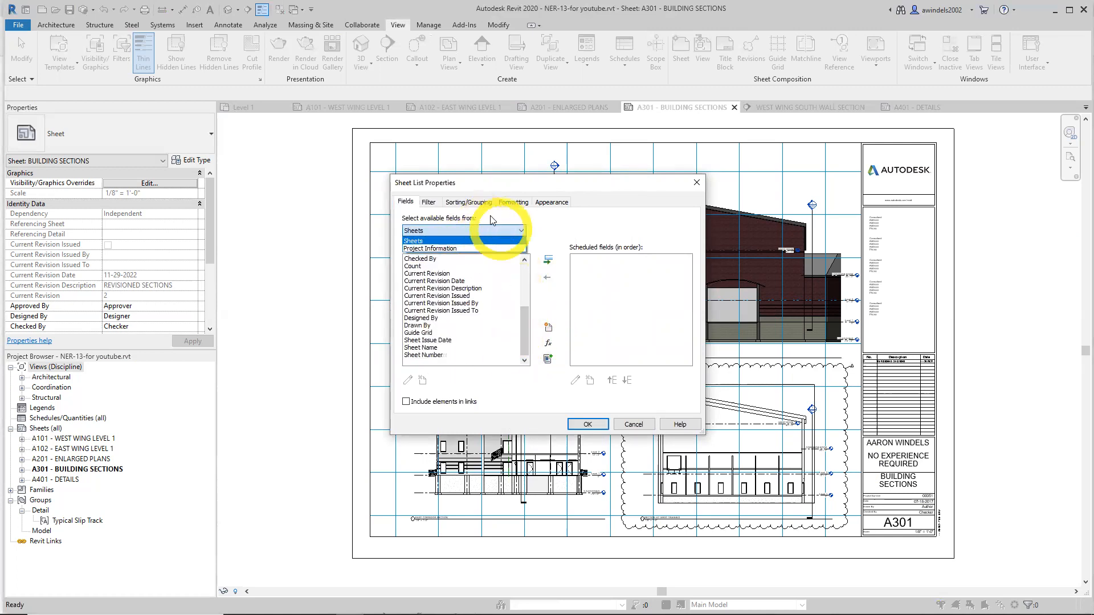
click(478, 231)
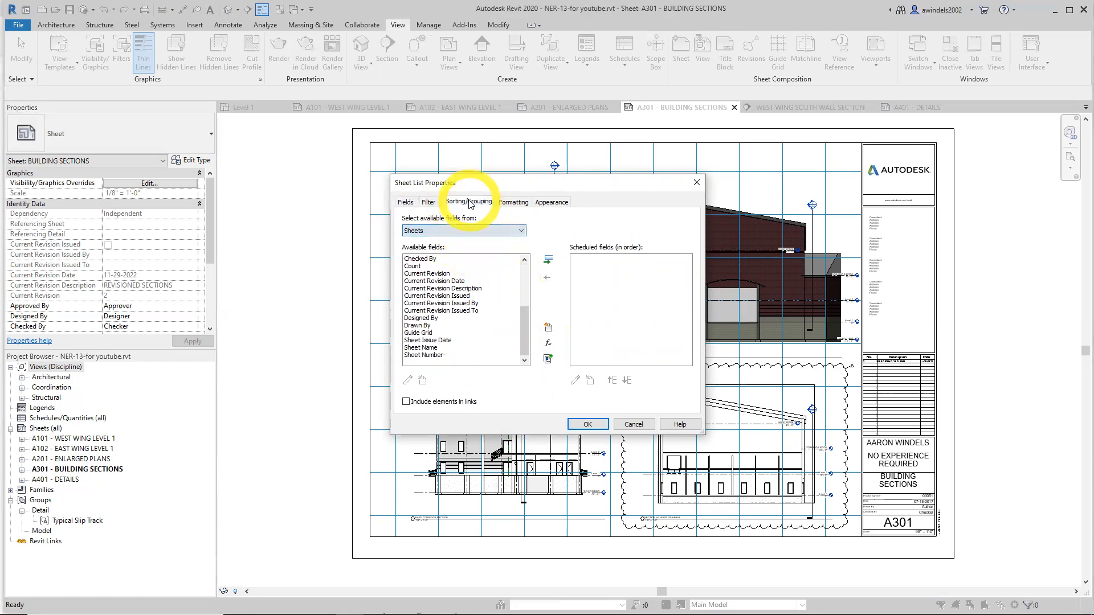
click(469, 202)
click(405, 202)
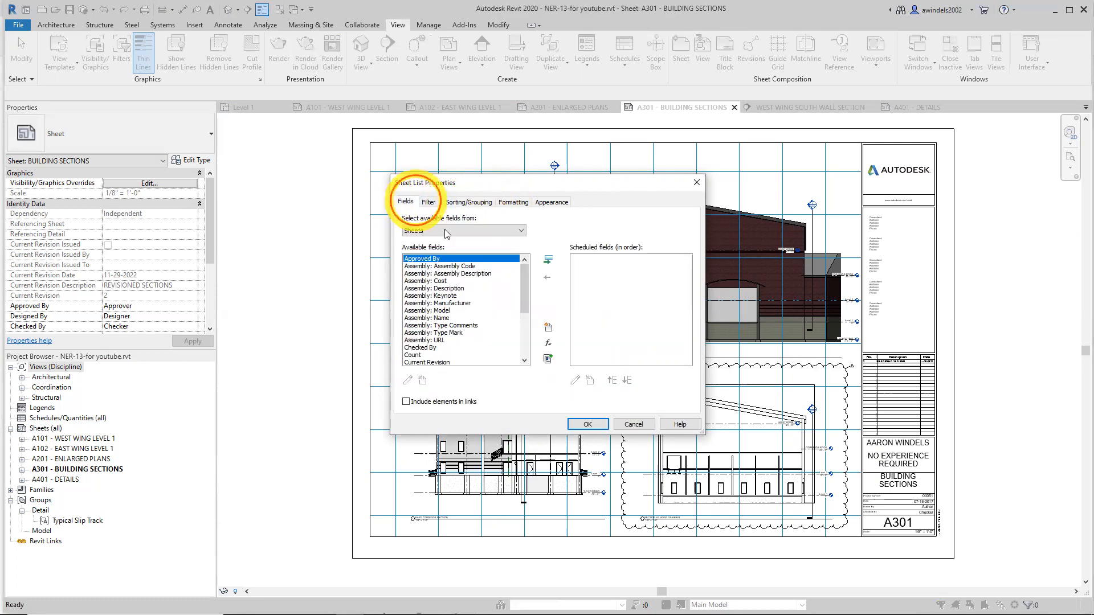
drag(520, 288, 522, 358)
click(432, 348)
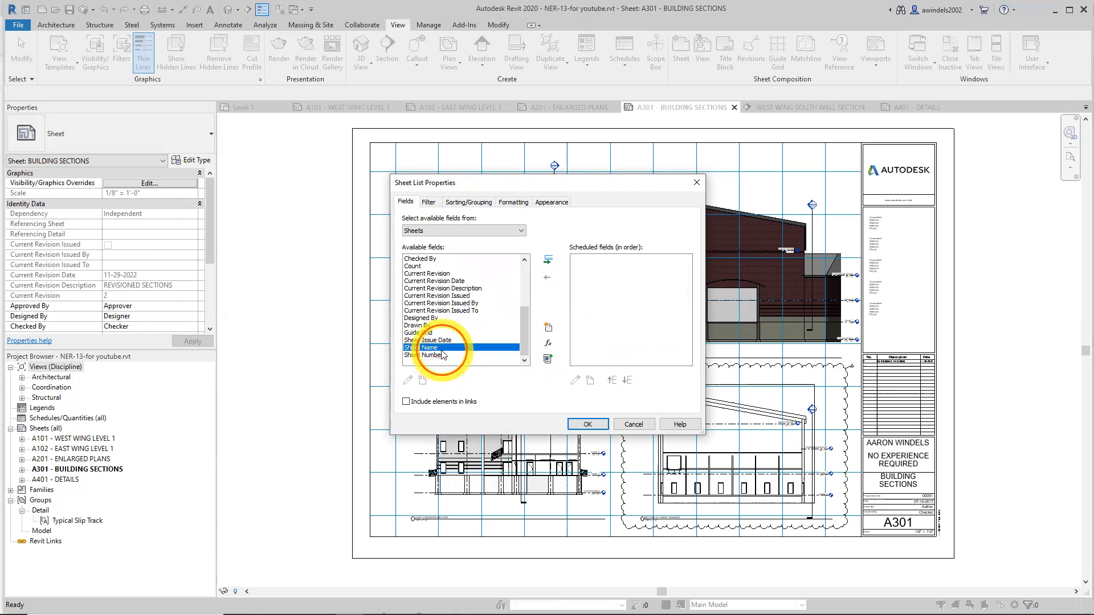
click(446, 355)
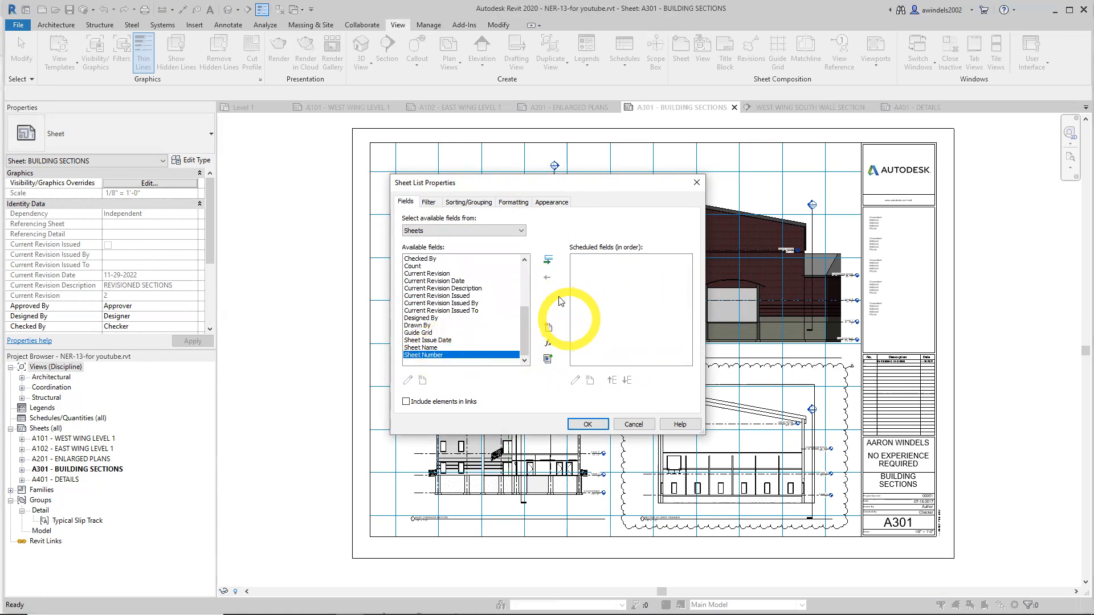
click(550, 259)
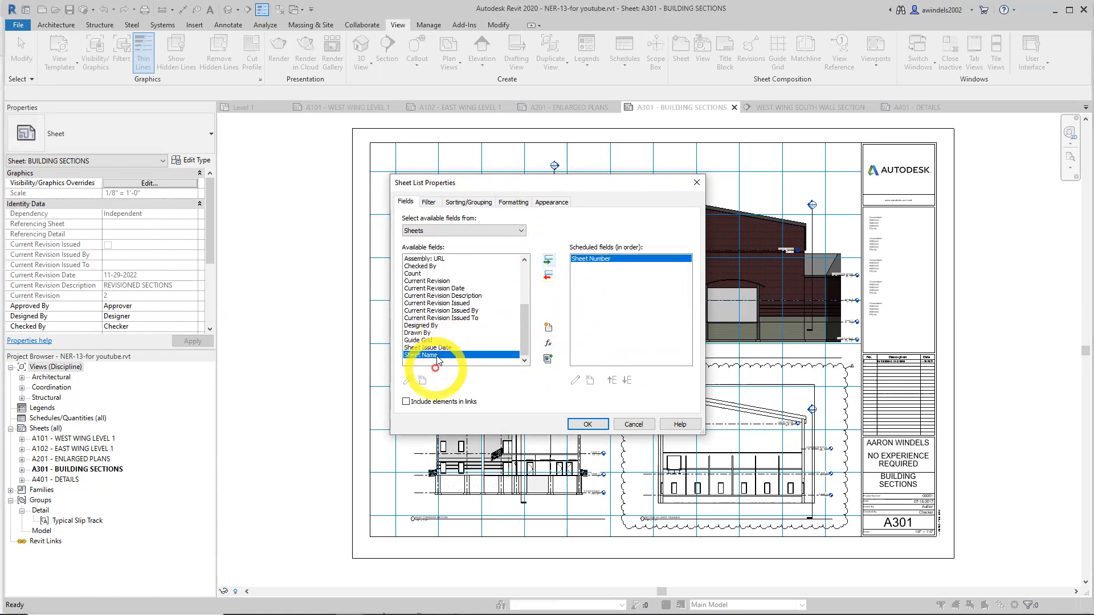
click(548, 260)
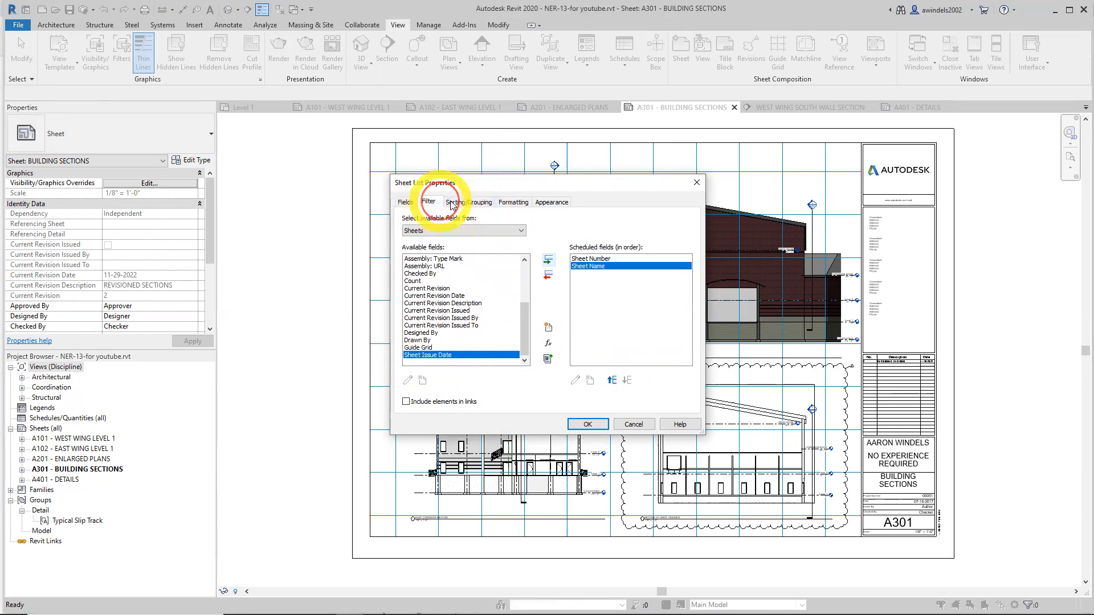
Sort the sheet list by Sheet Number in ascending order, accept it, and expand the project's schedules in the browser
click(426, 204)
click(473, 203)
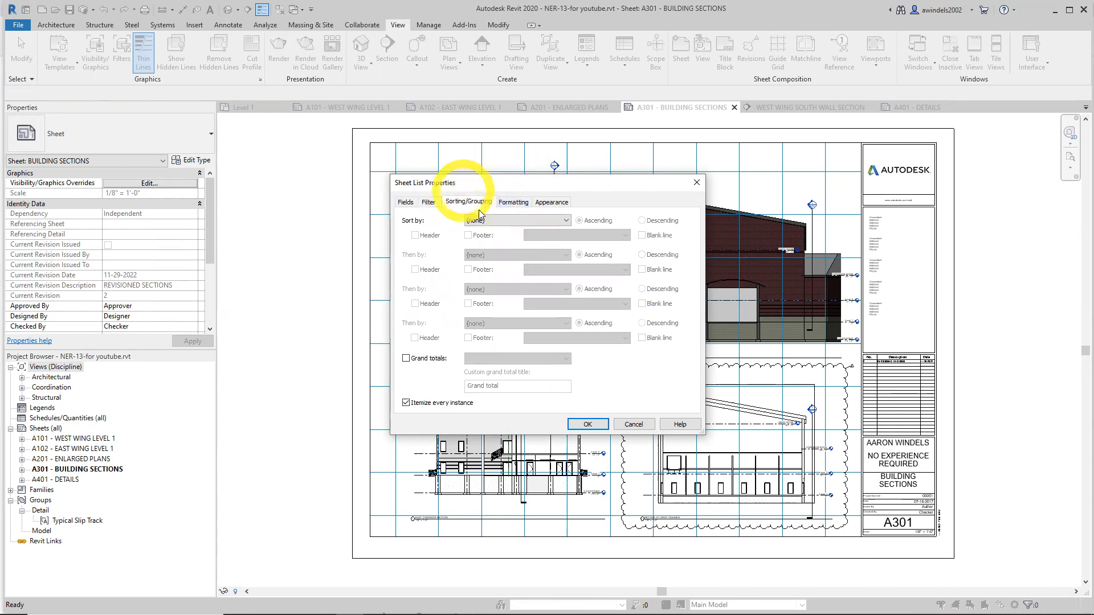
click(562, 220)
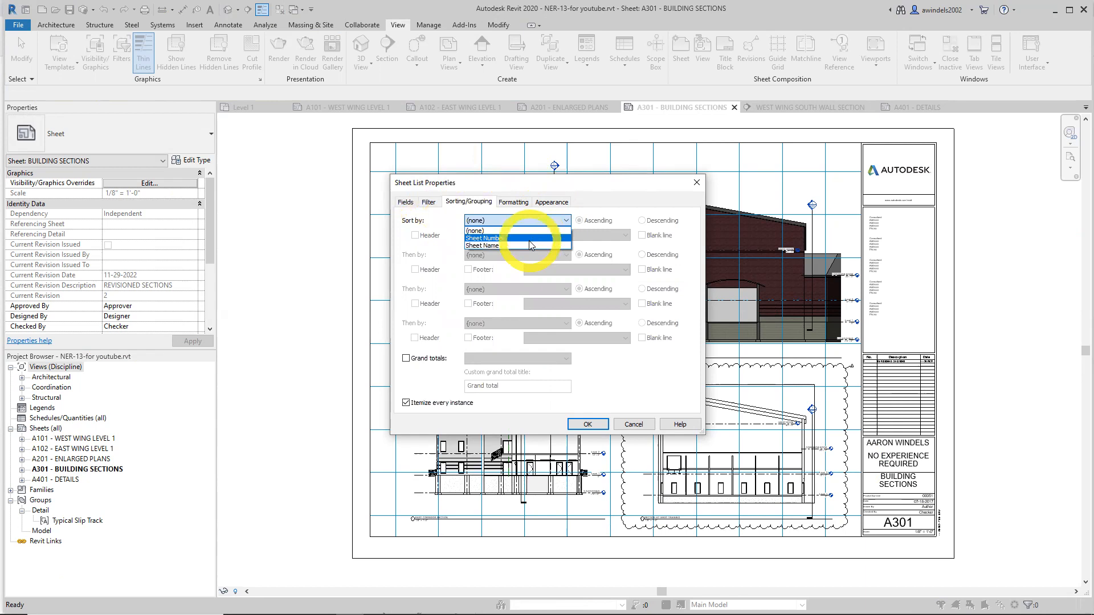
click(529, 239)
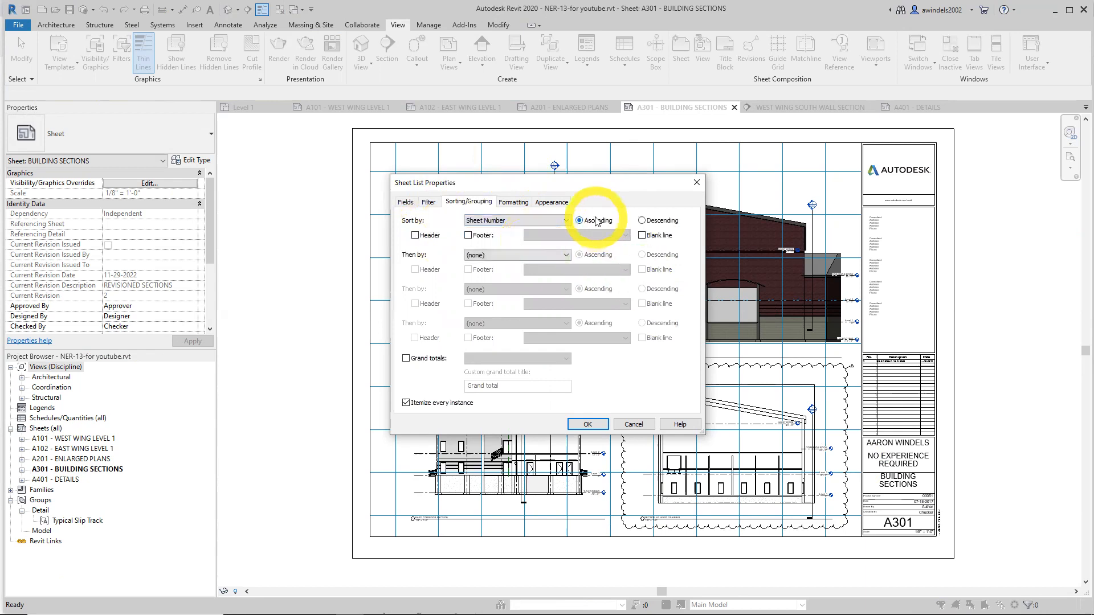
click(587, 424)
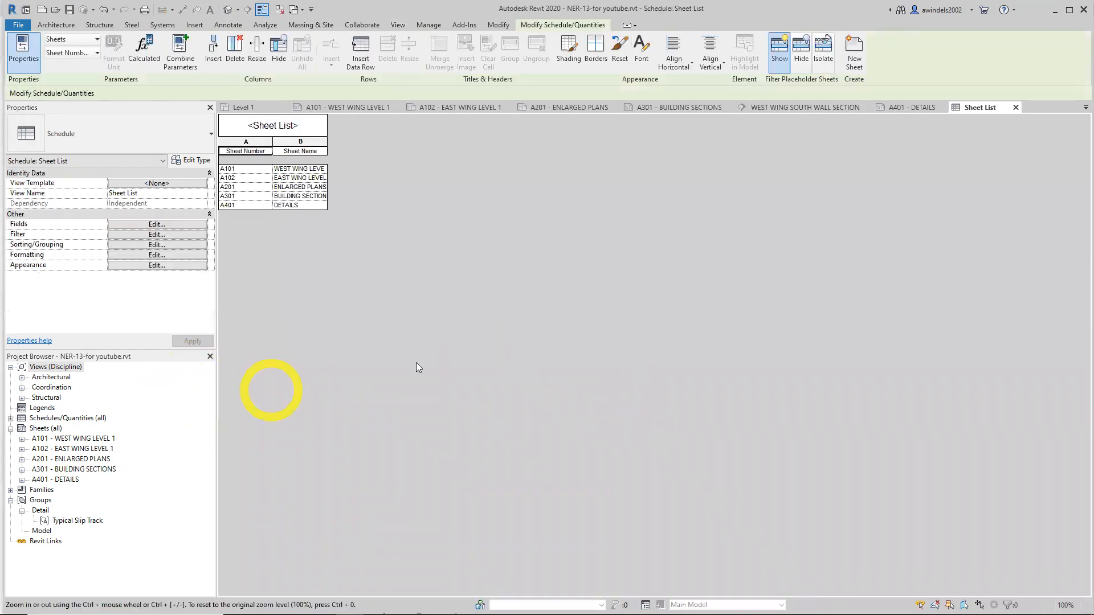
click(10, 419)
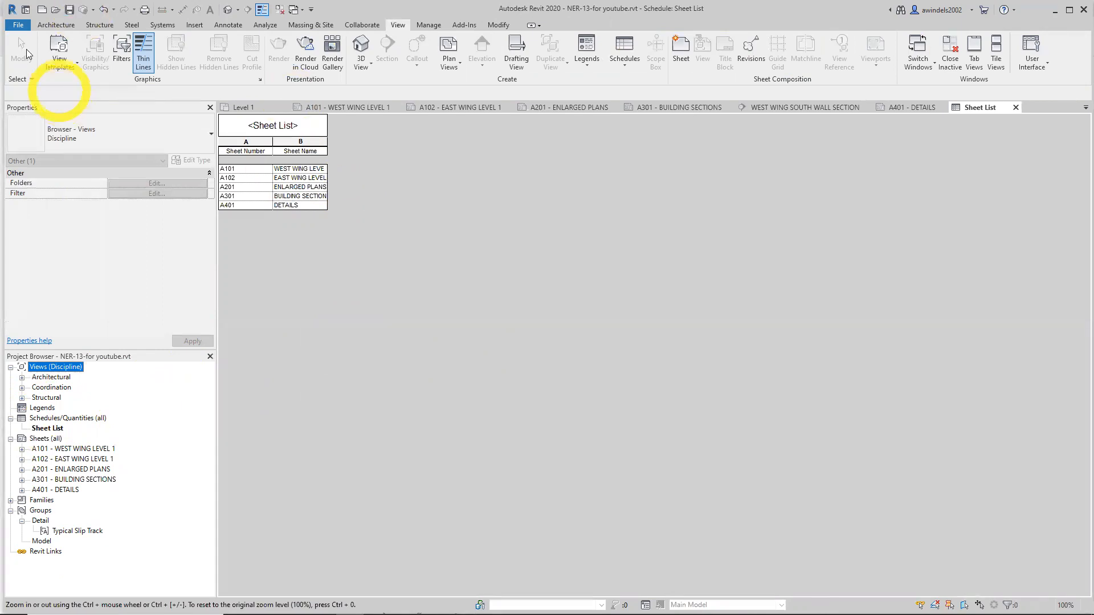
Preview the available title block templates and create a new title block family from E1 - 42 x 30.rft
click(18, 27)
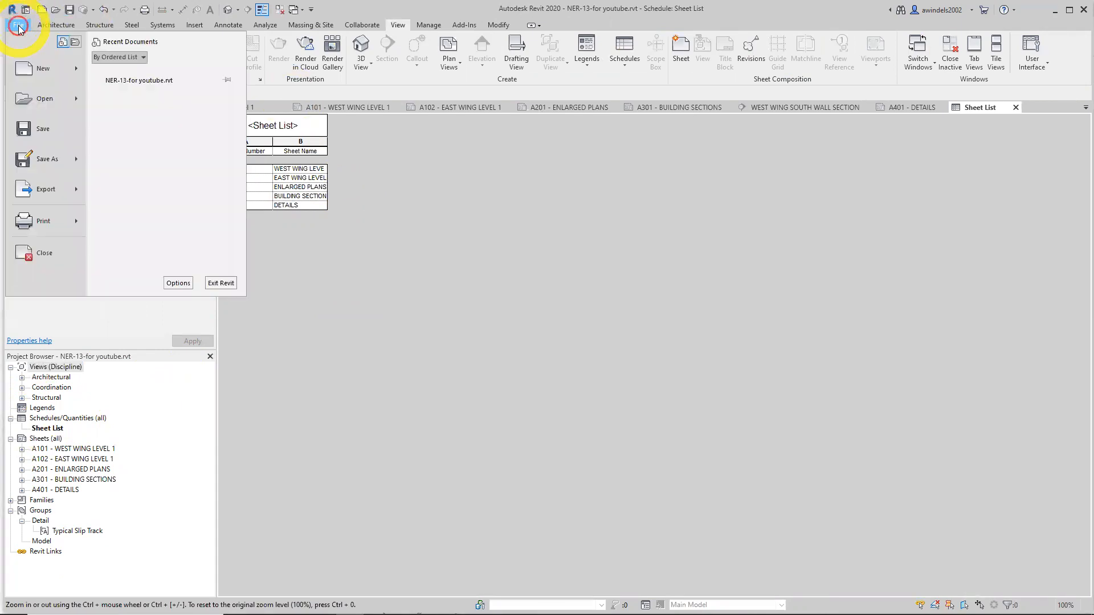
mouse_move(68, 67)
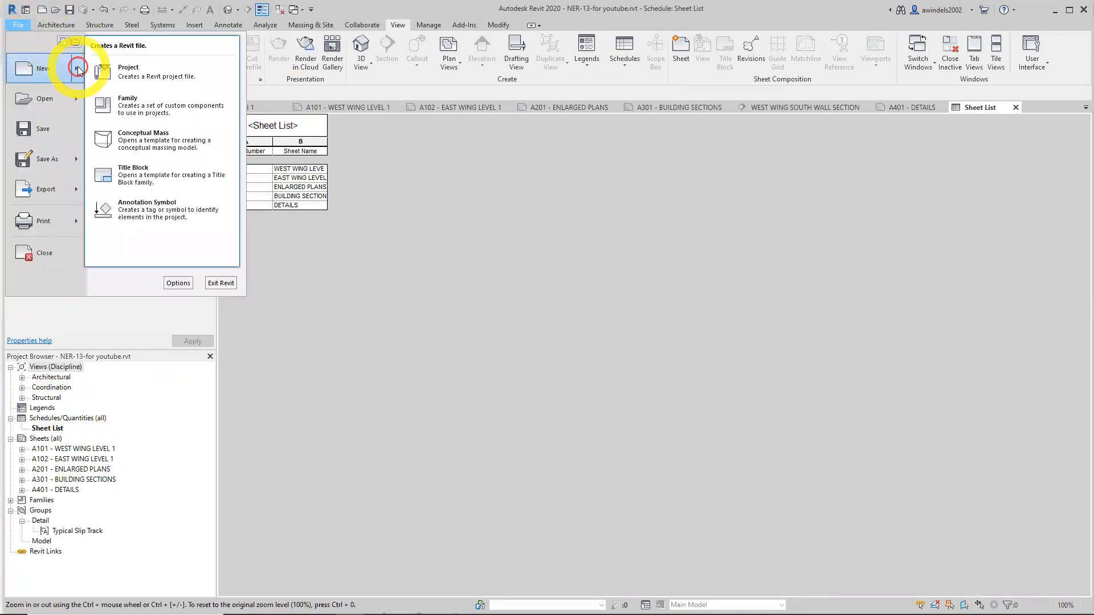
click(178, 175)
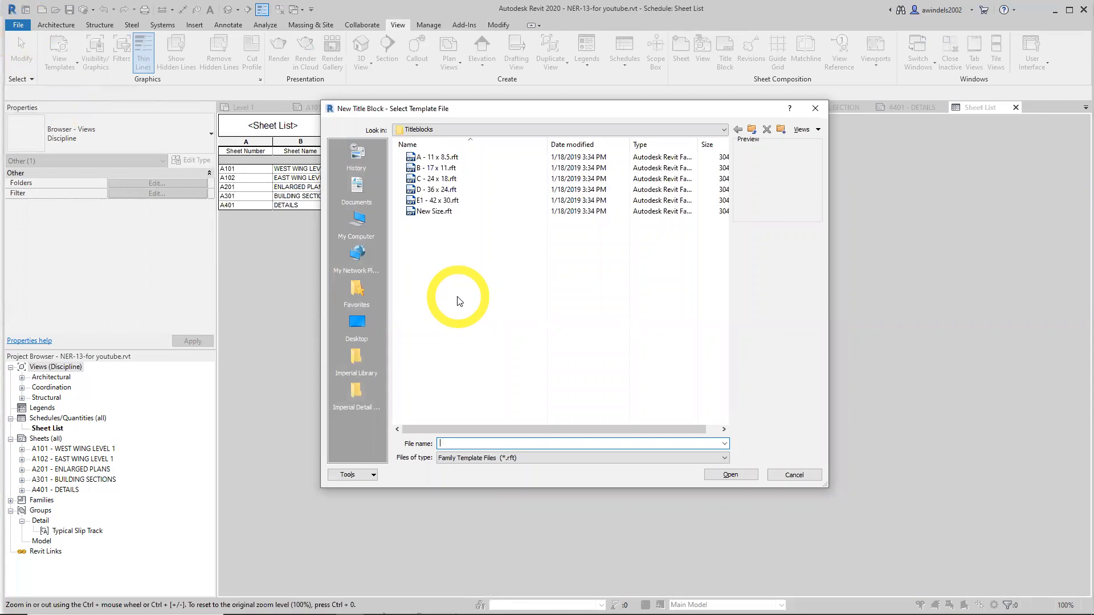
click(437, 200)
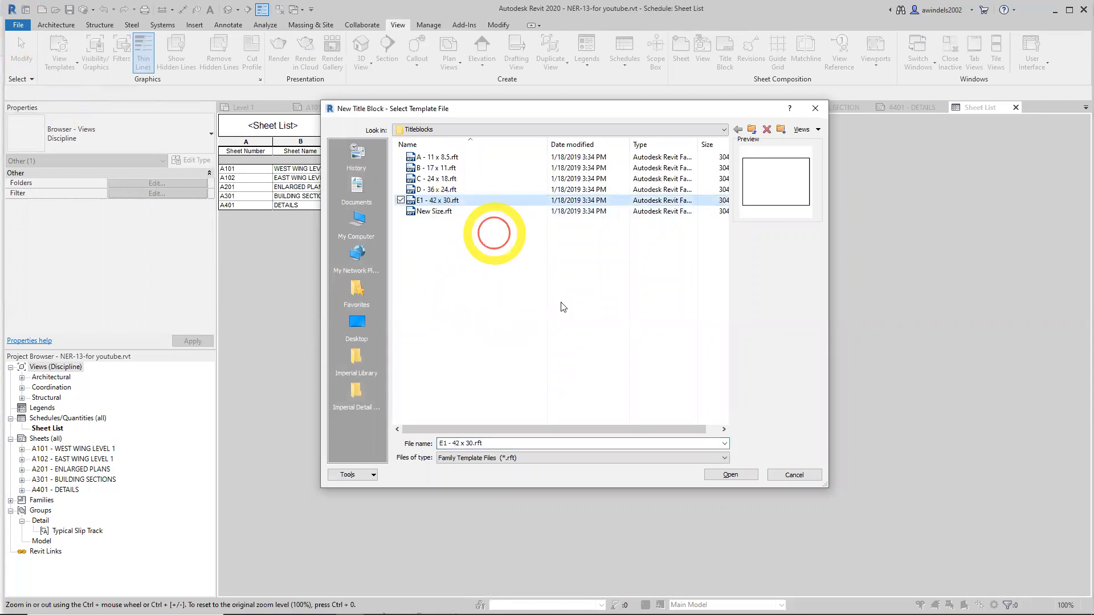
click(482, 158)
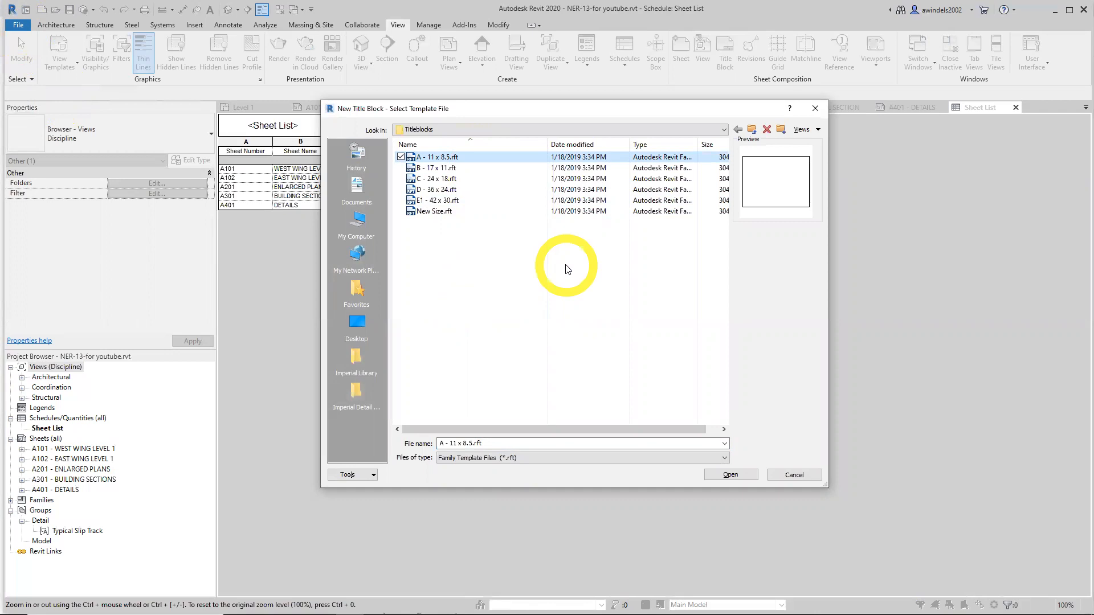
key(Down)
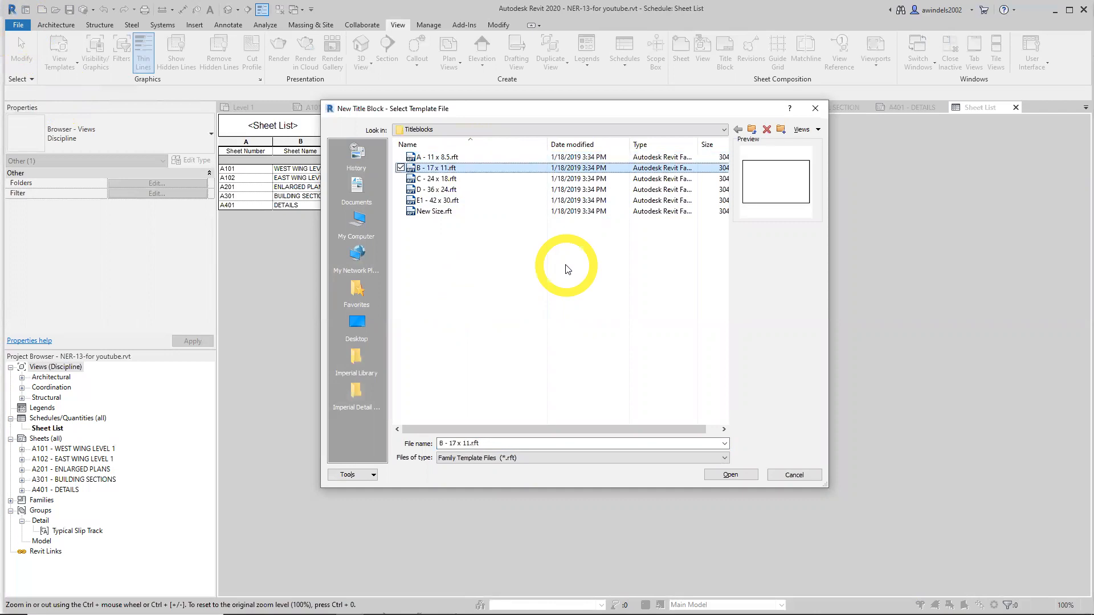
key(Down)
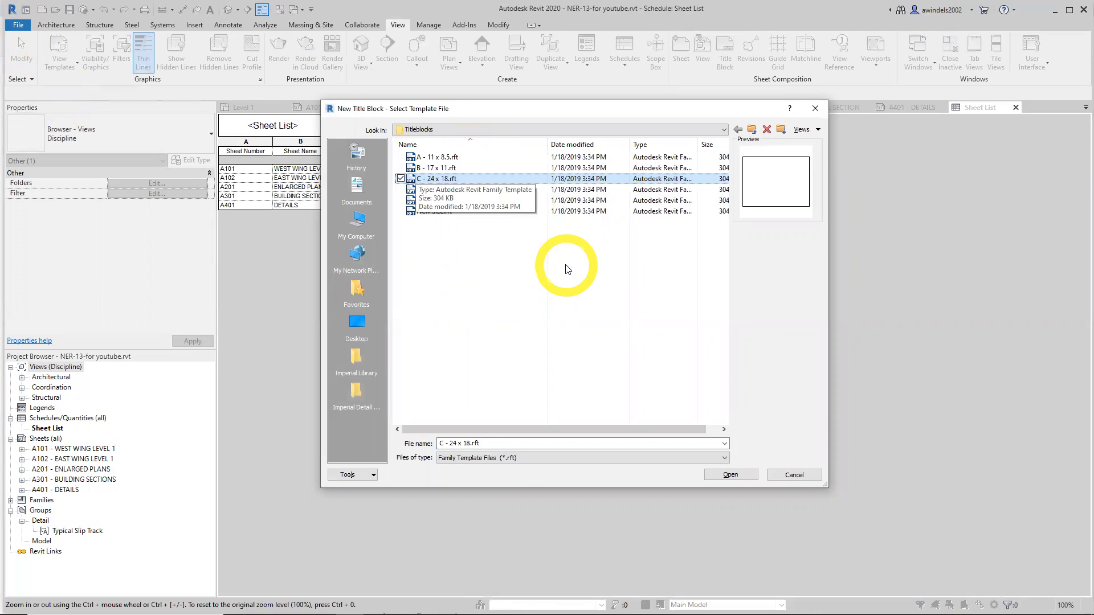
key(Down)
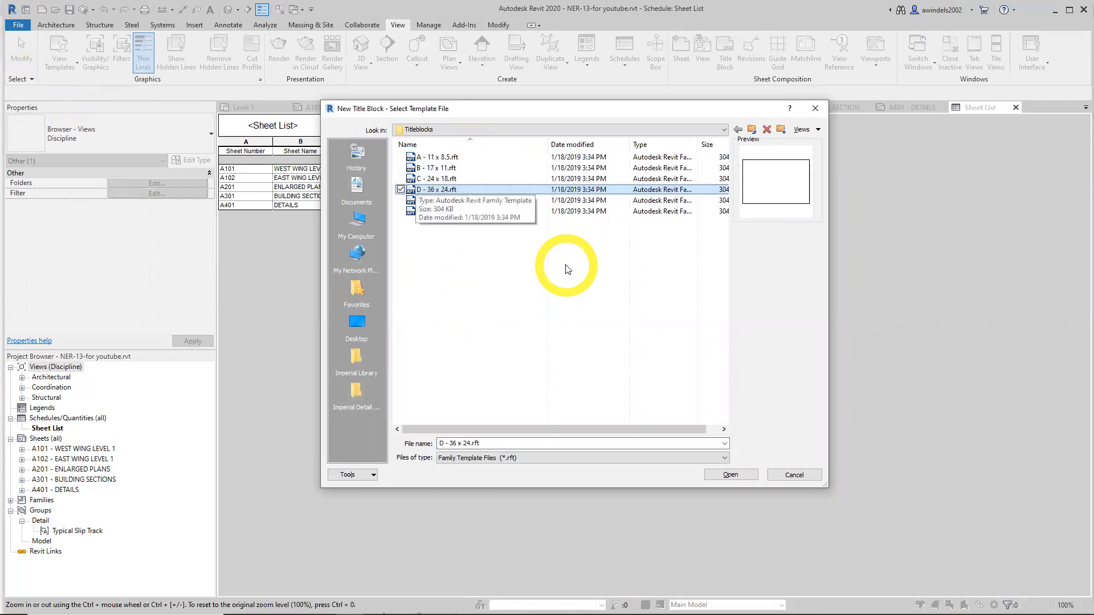
key(Down)
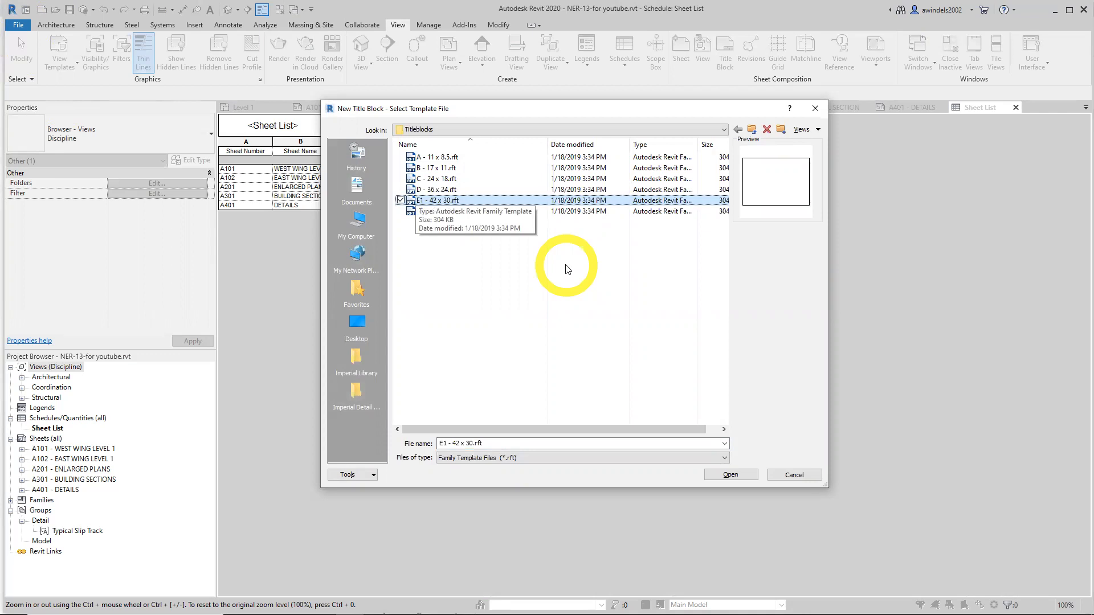
key(Down)
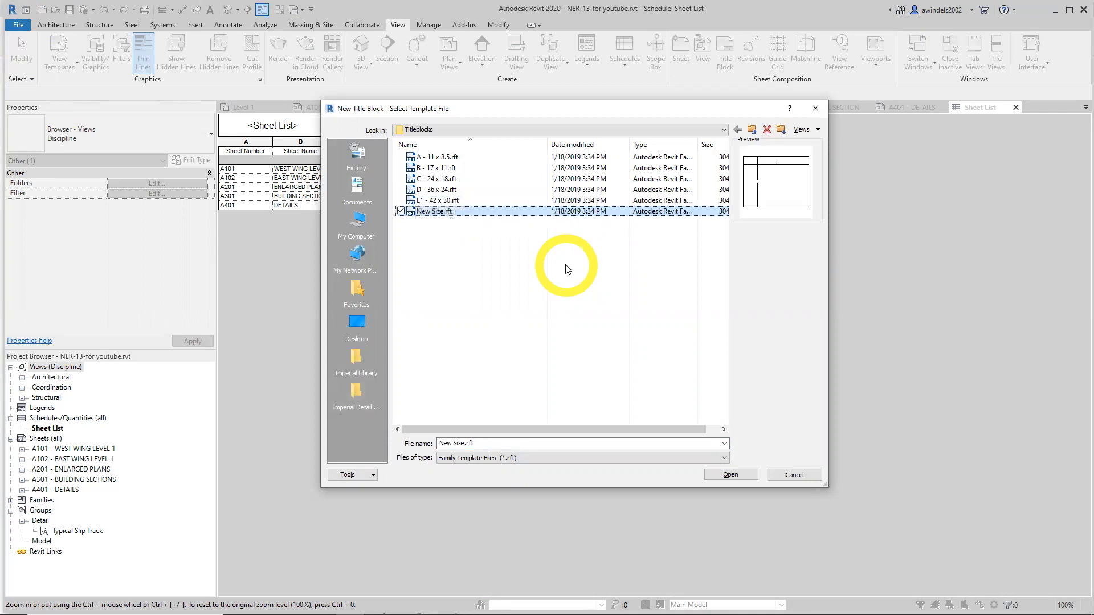
click(447, 203)
click(734, 475)
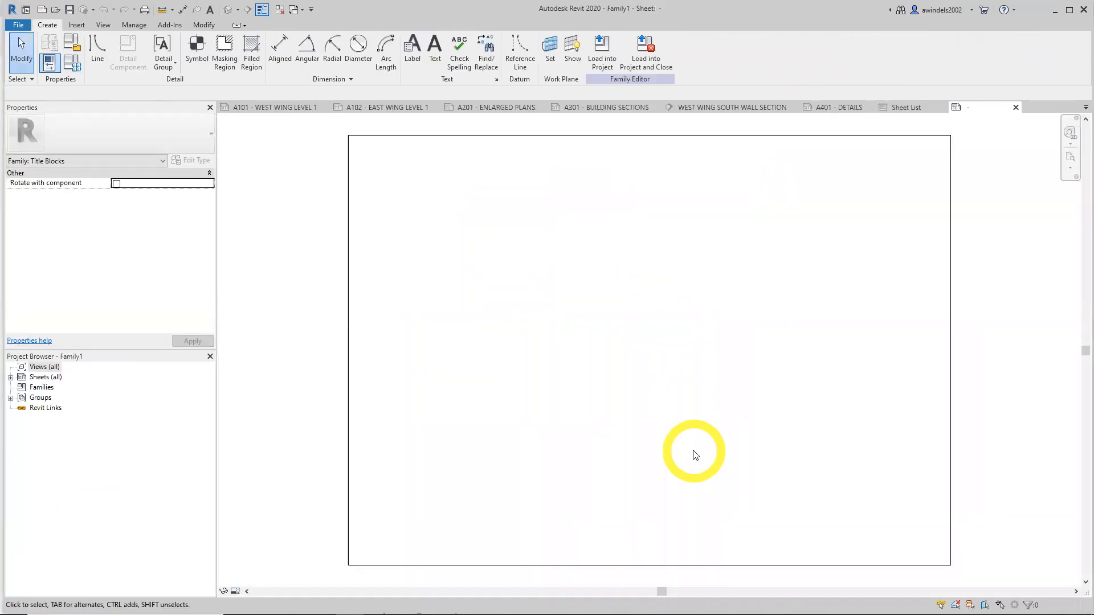
Start placing a label and duplicate its Tag 1 type under the name TITLE
click(417, 57)
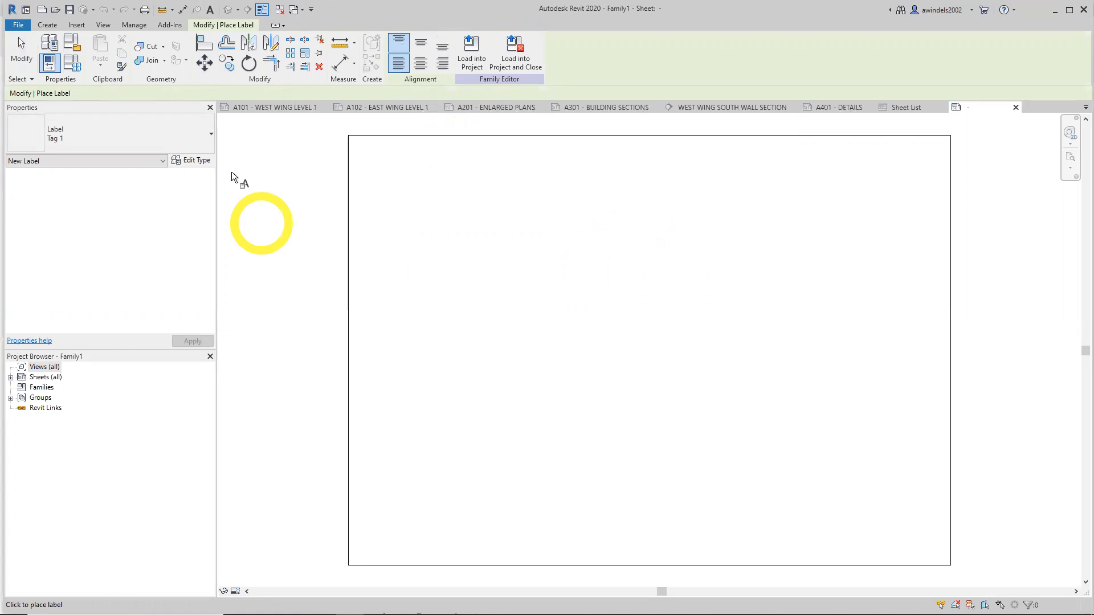
click(192, 160)
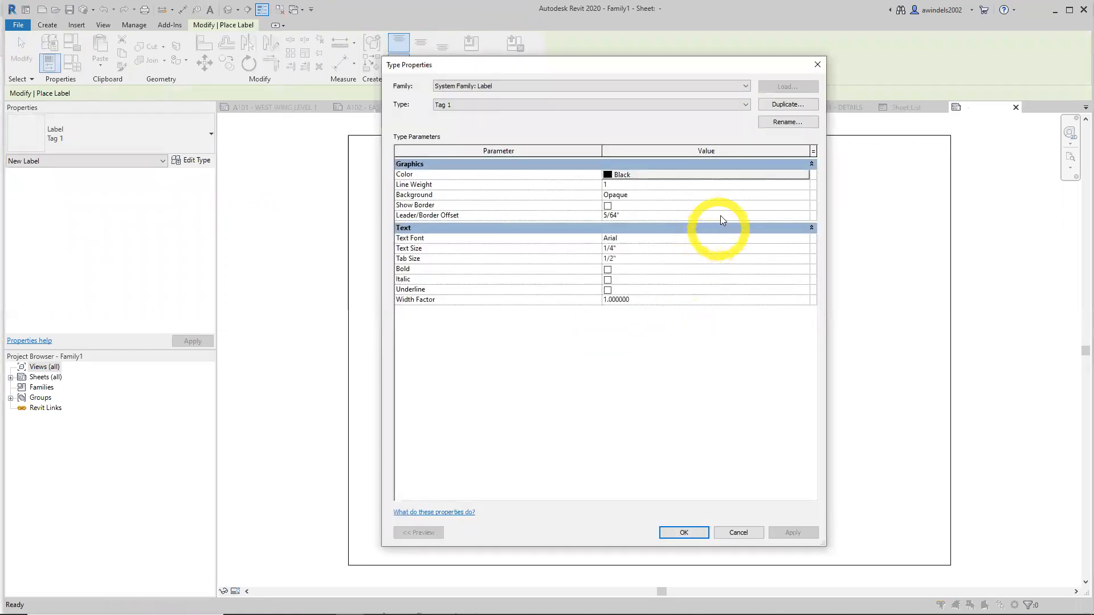
click(673, 249)
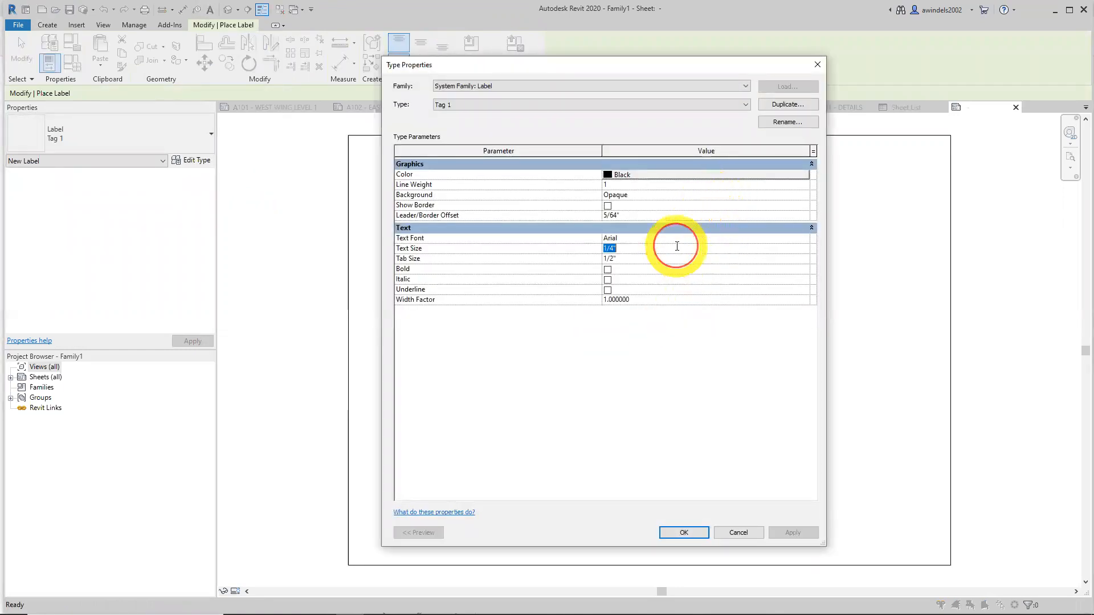
click(788, 104)
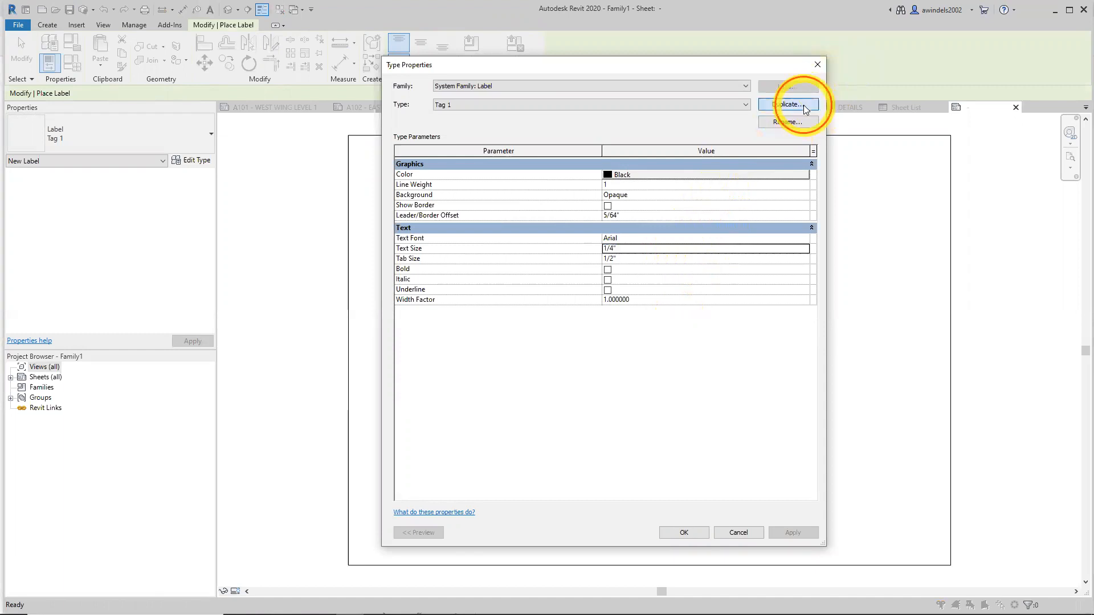
text(TITLE)
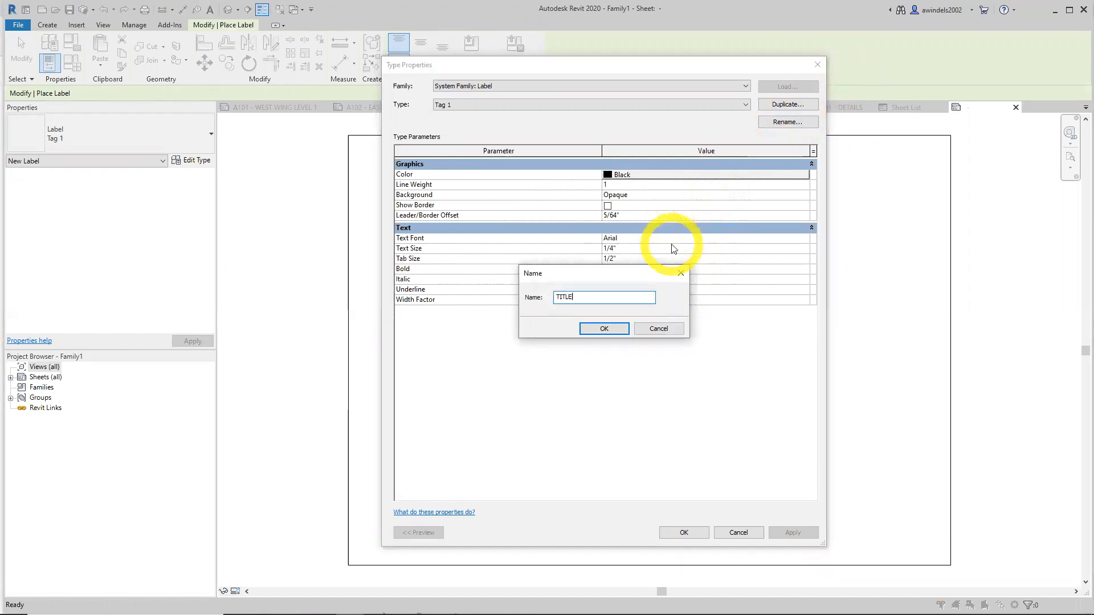
key(Return)
Set the TITLE label type to 1" text size and bold, and accept the type properties
click(661, 250)
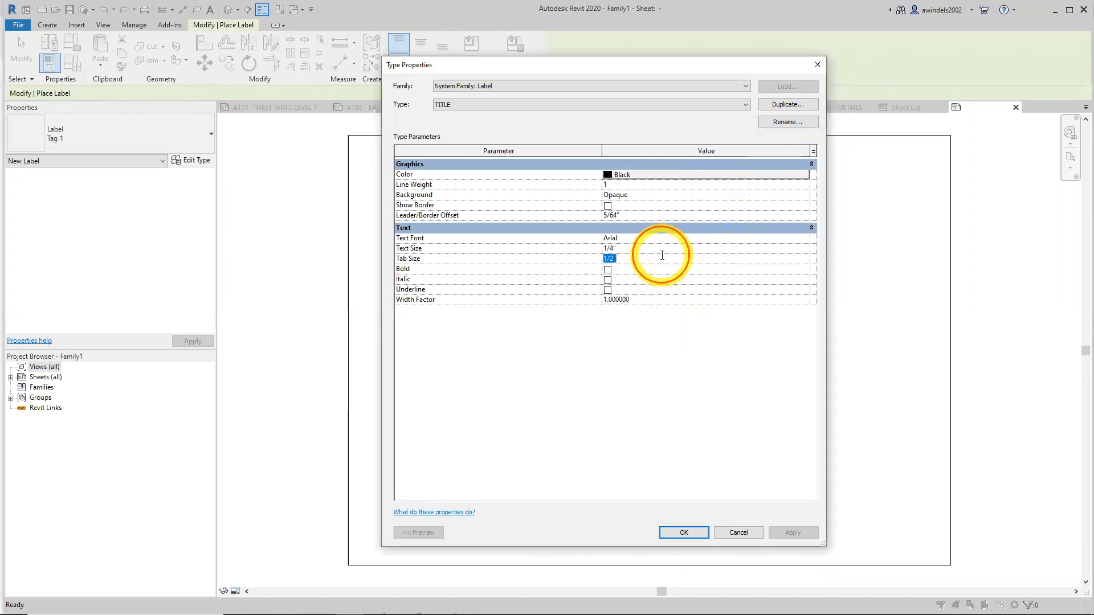
click(663, 249)
text(1")
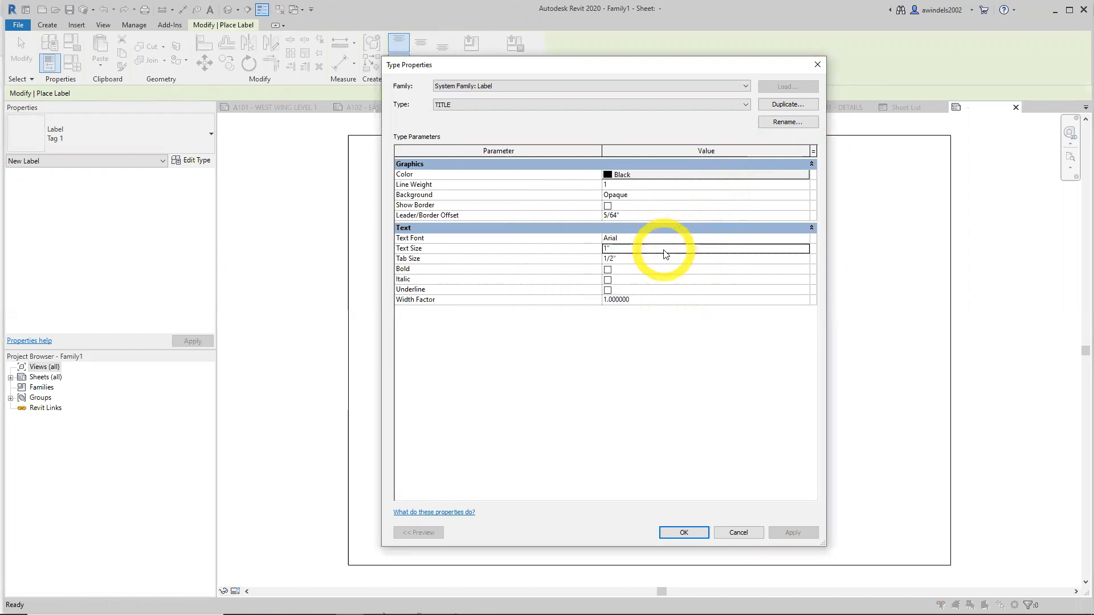
click(639, 236)
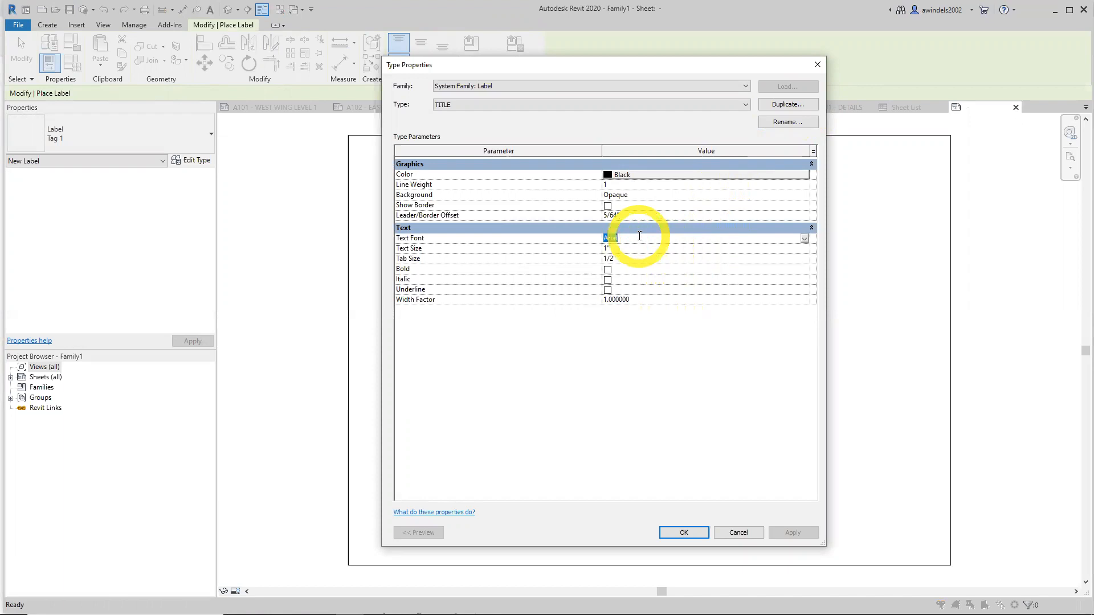
click(607, 270)
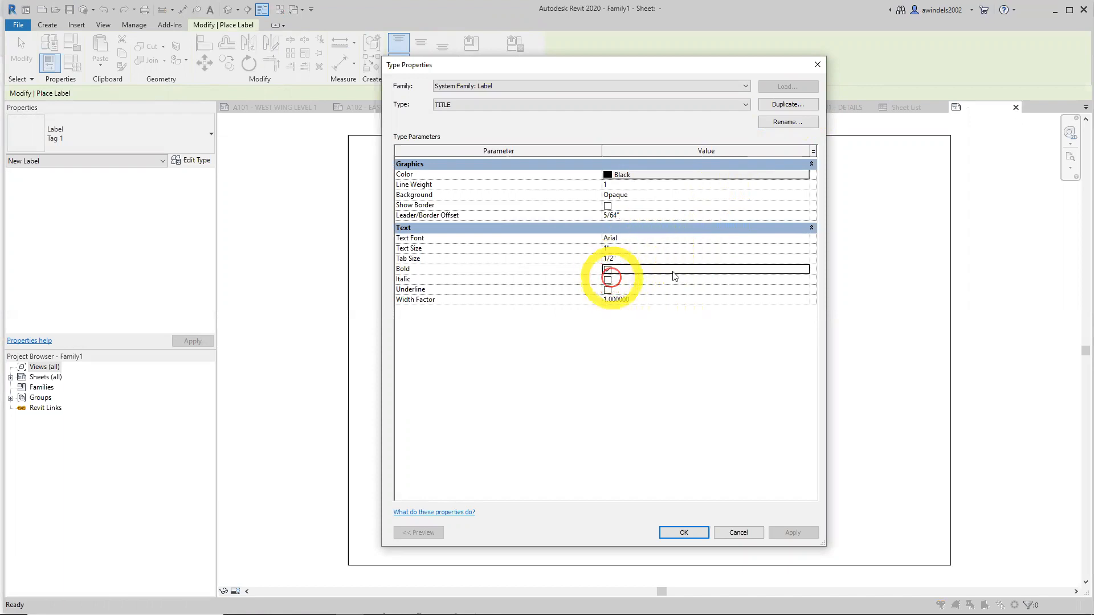
click(646, 301)
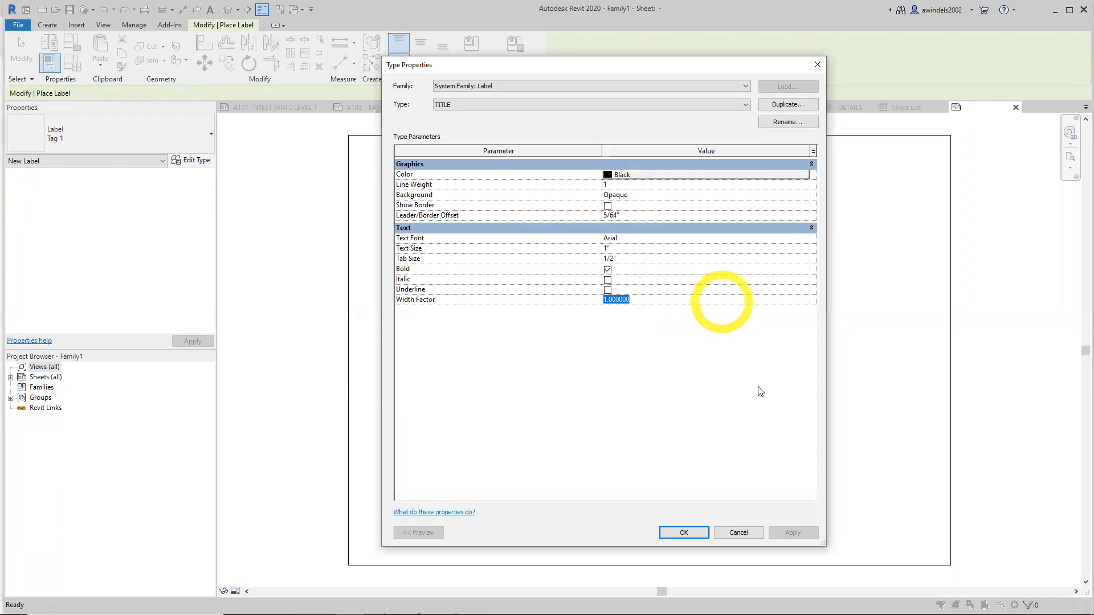
click(684, 533)
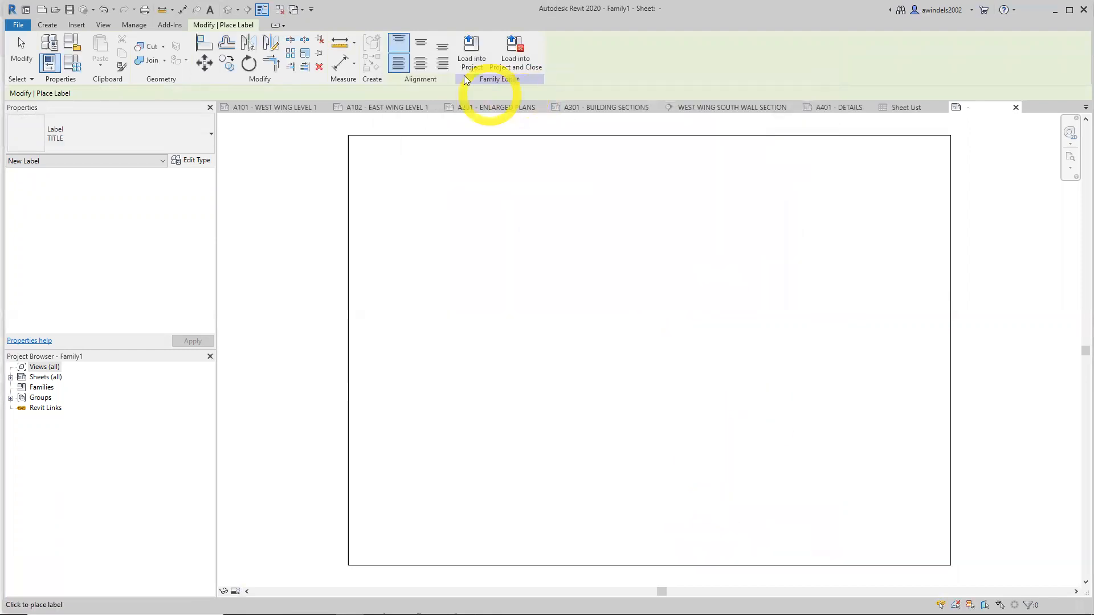
Place a centre- and middle-aligned Project Name label near the sheet's upper edge and widen it across nearly the full sheet
click(421, 67)
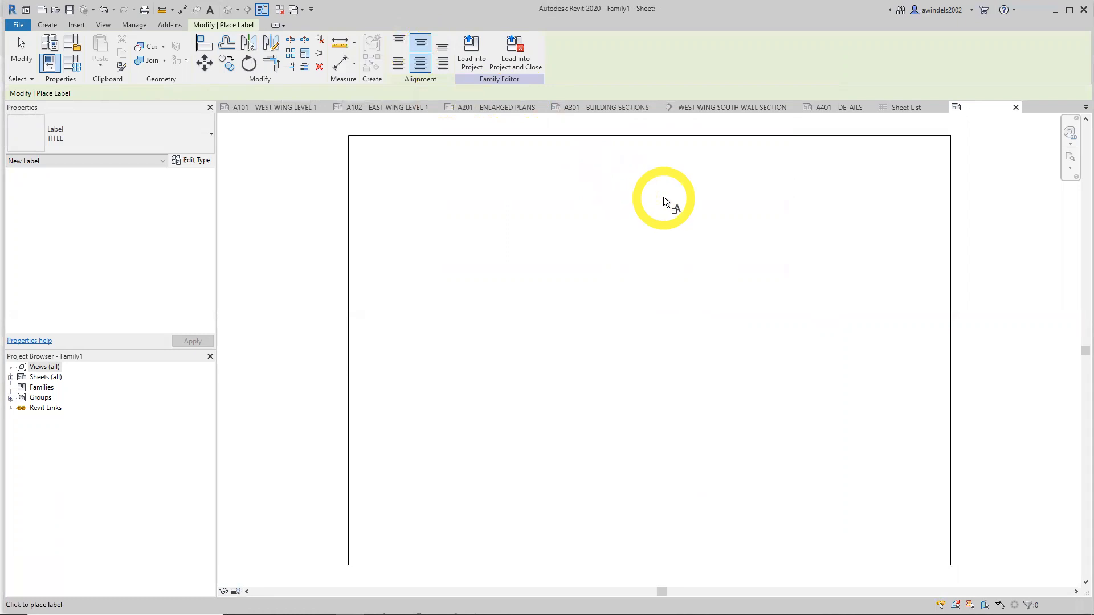
click(657, 178)
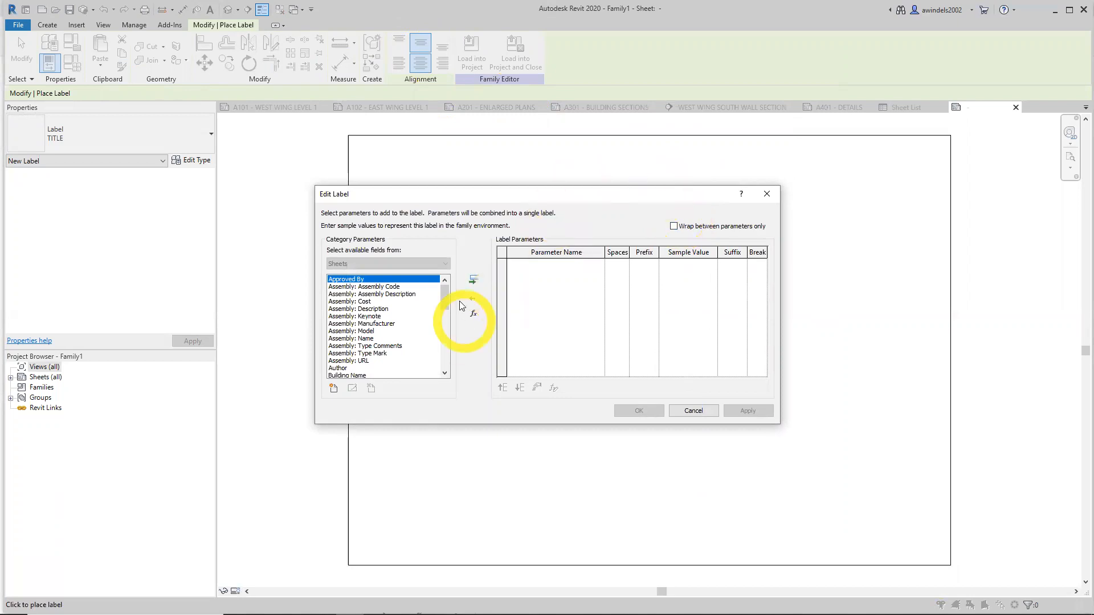
click(445, 349)
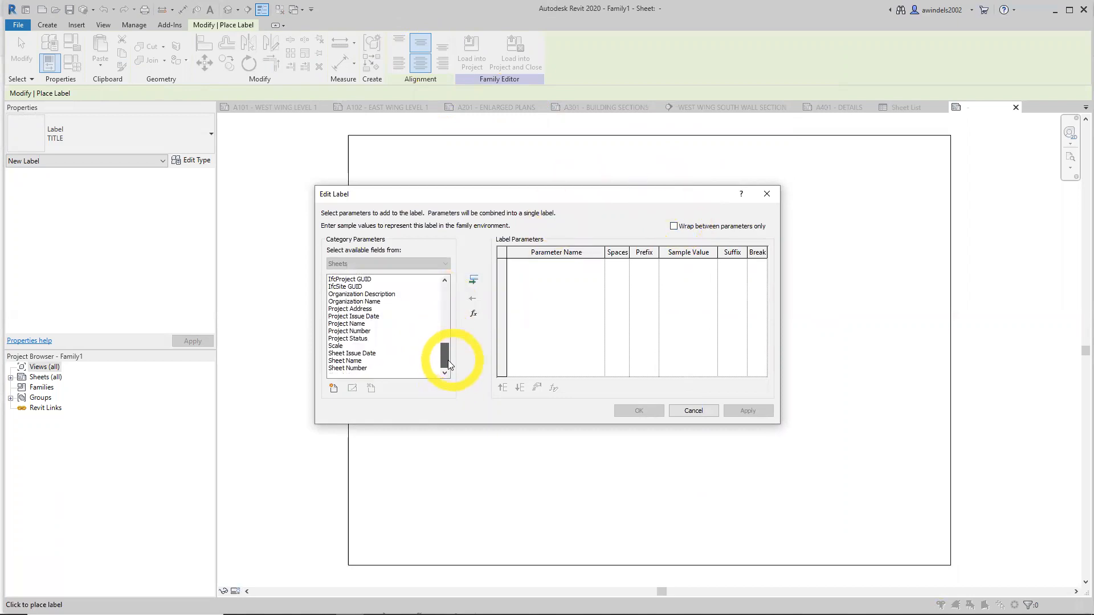
click(436, 346)
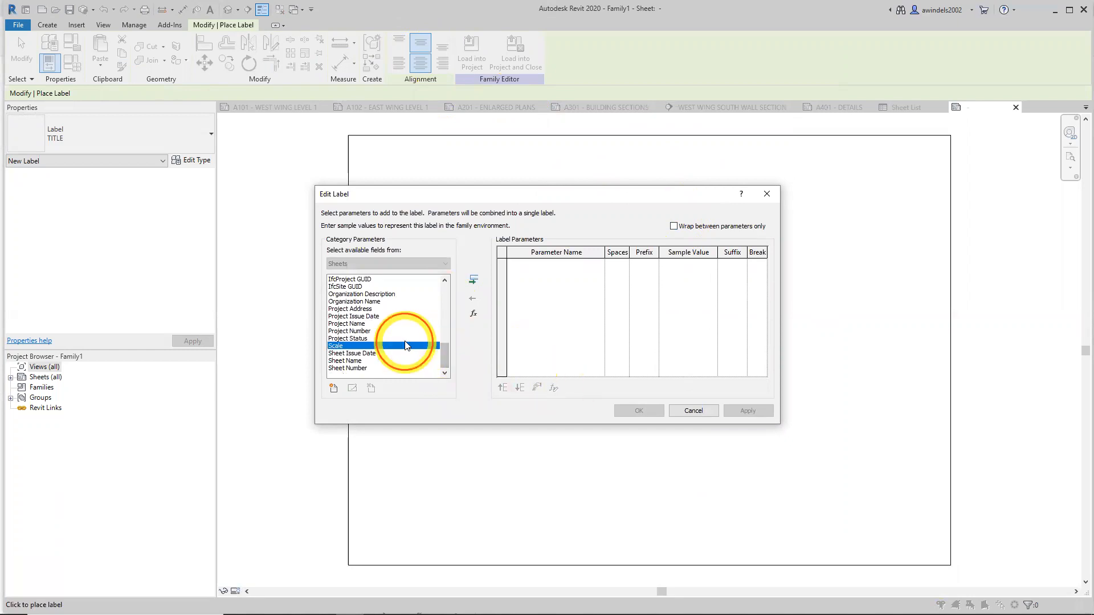
click(436, 324)
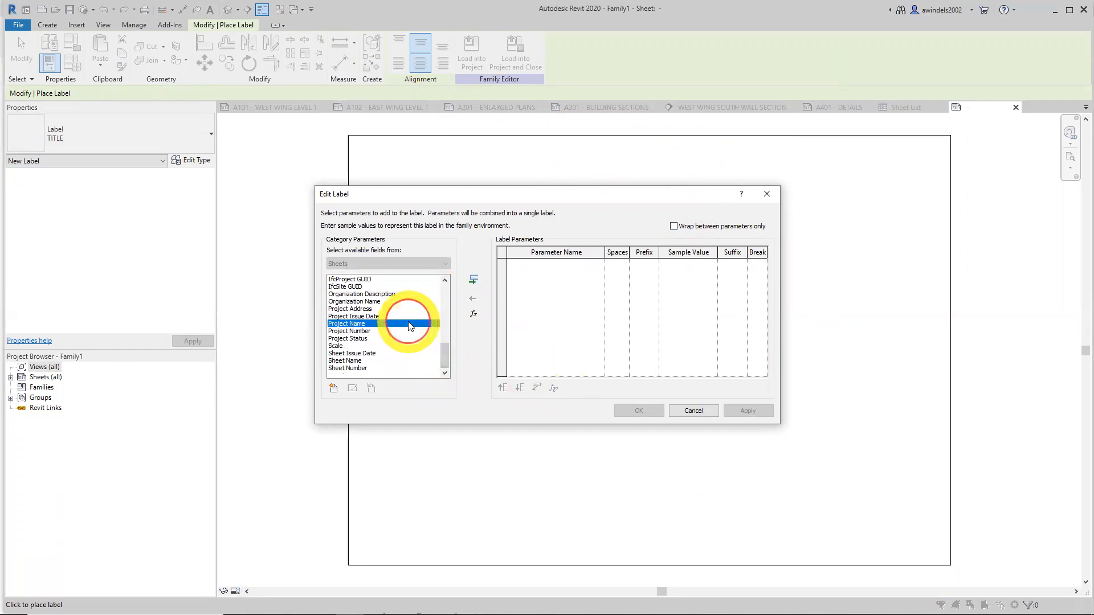
click(473, 280)
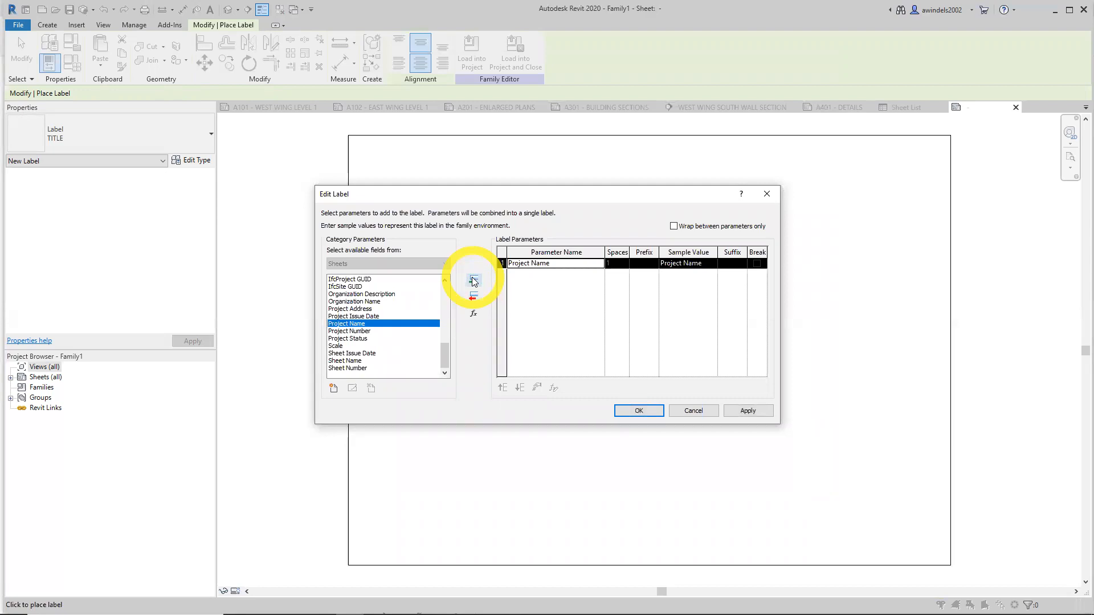
click(639, 410)
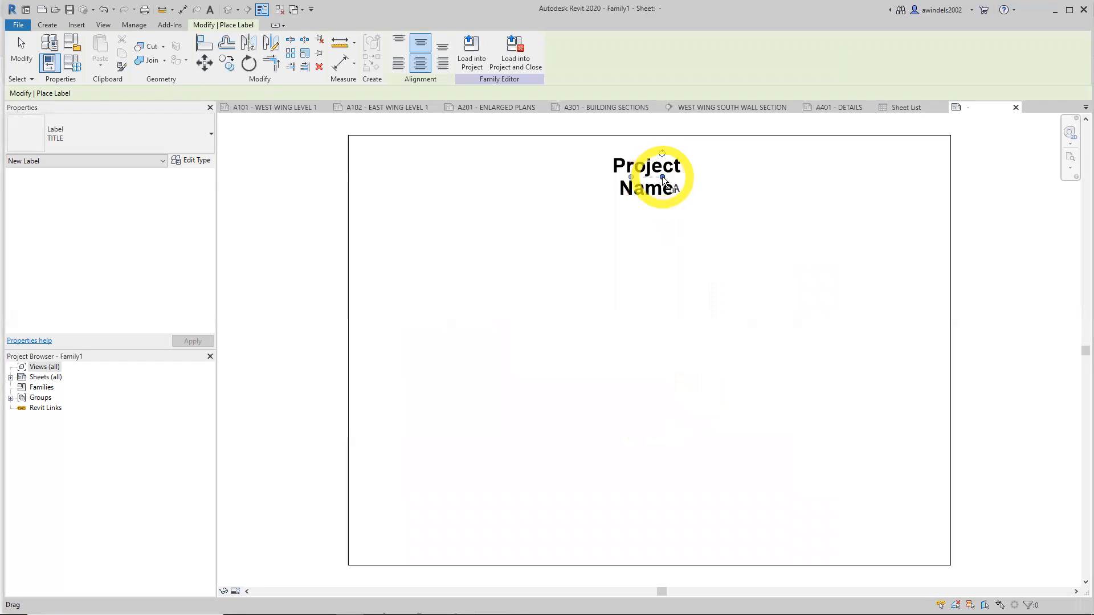
drag(662, 176, 928, 194)
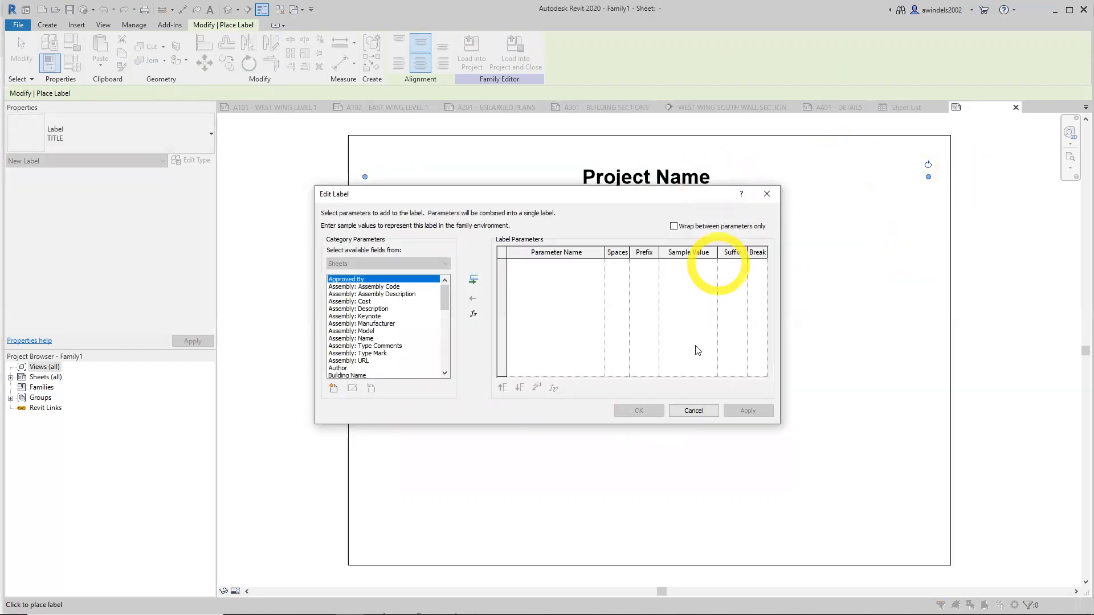
click(694, 410)
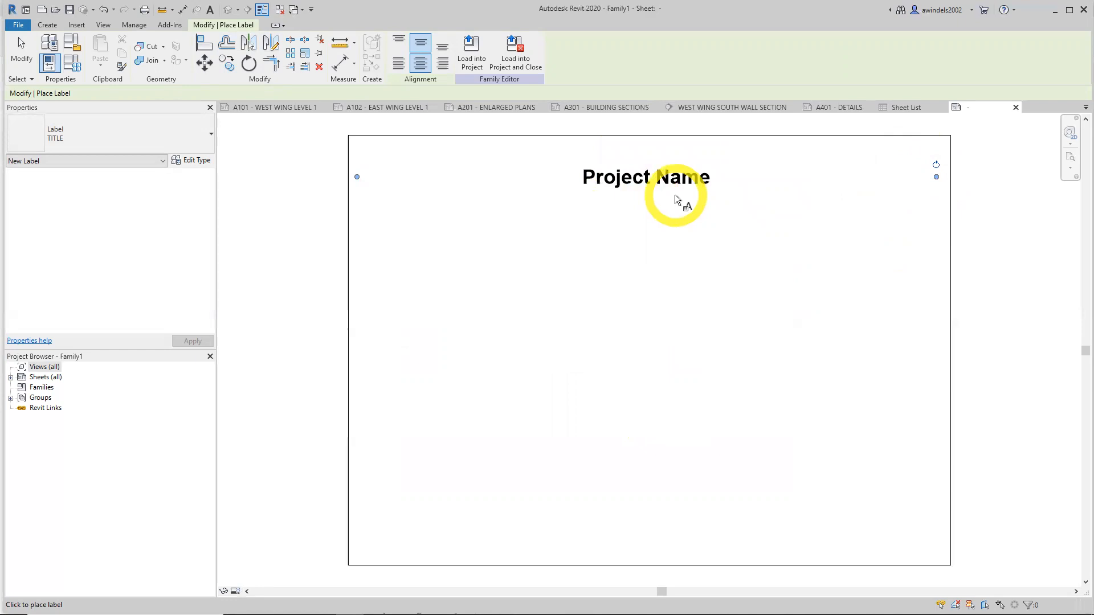
Save the title block family as Tittle Sheet in the 3_in process_with class_video series folder
click(20, 27)
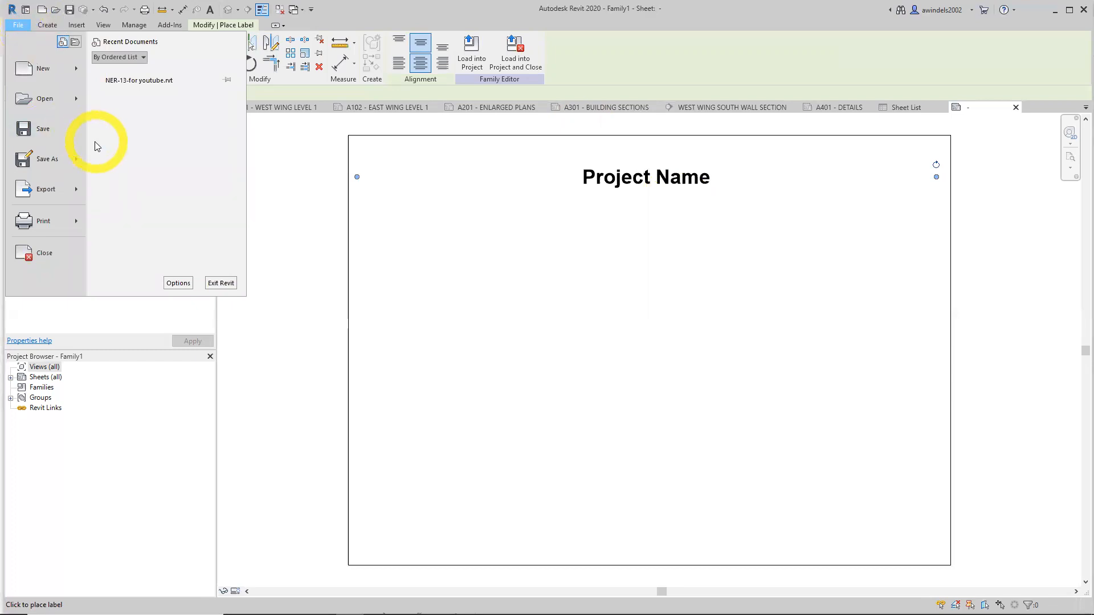
mouse_move(82, 157)
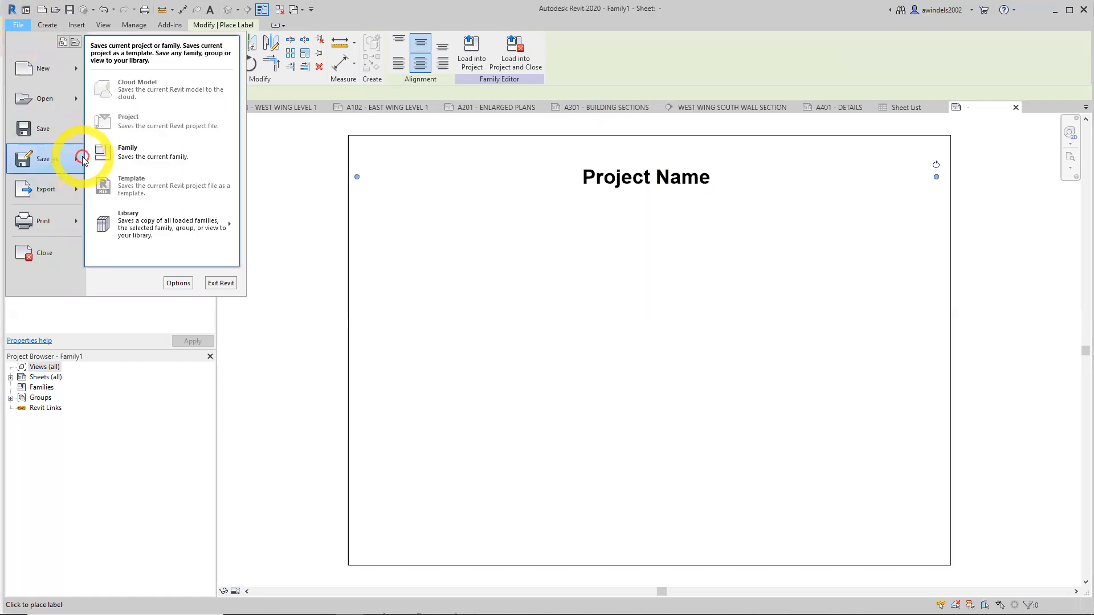
click(169, 149)
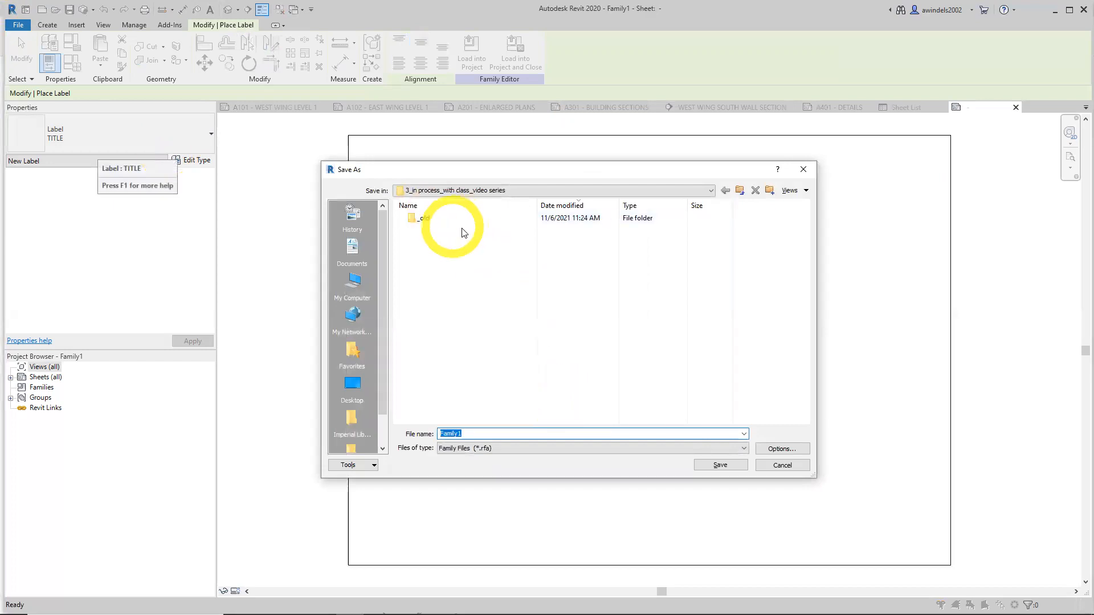
click(488, 191)
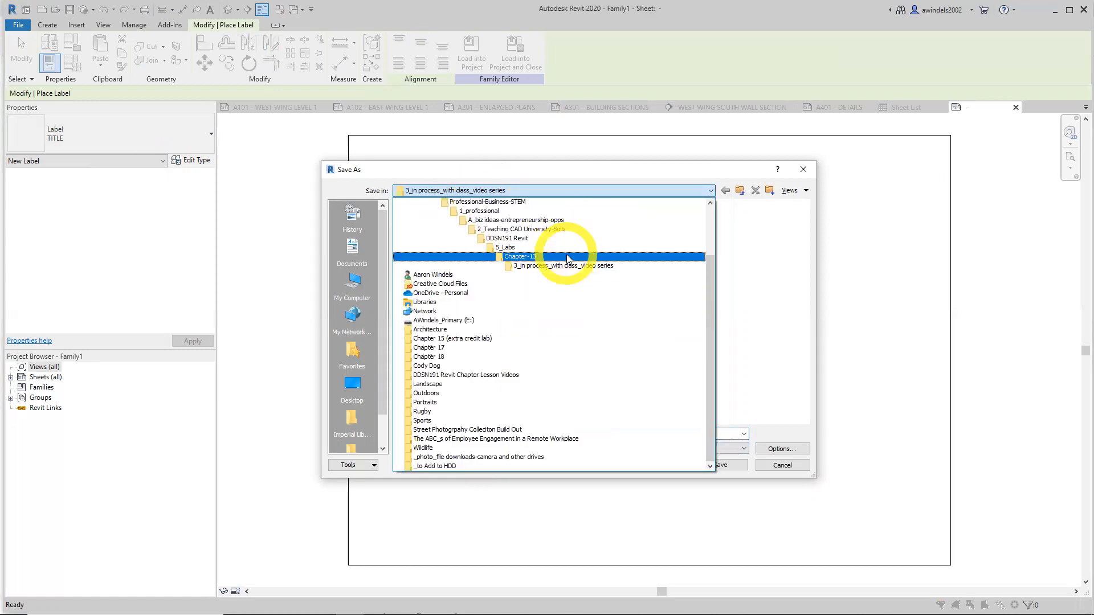
key(Escape)
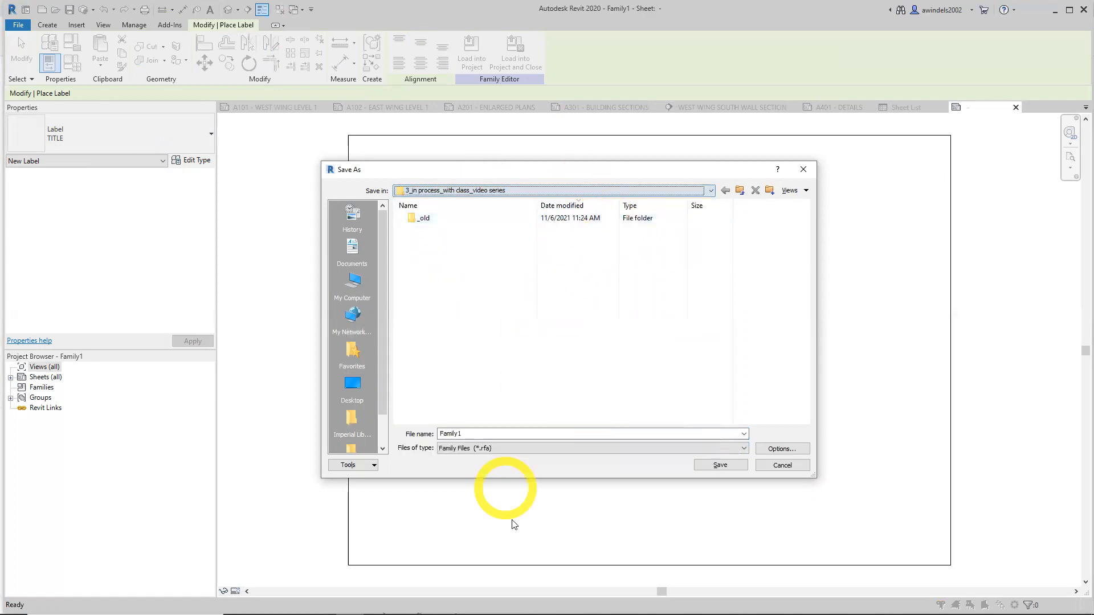
double_click(501, 434)
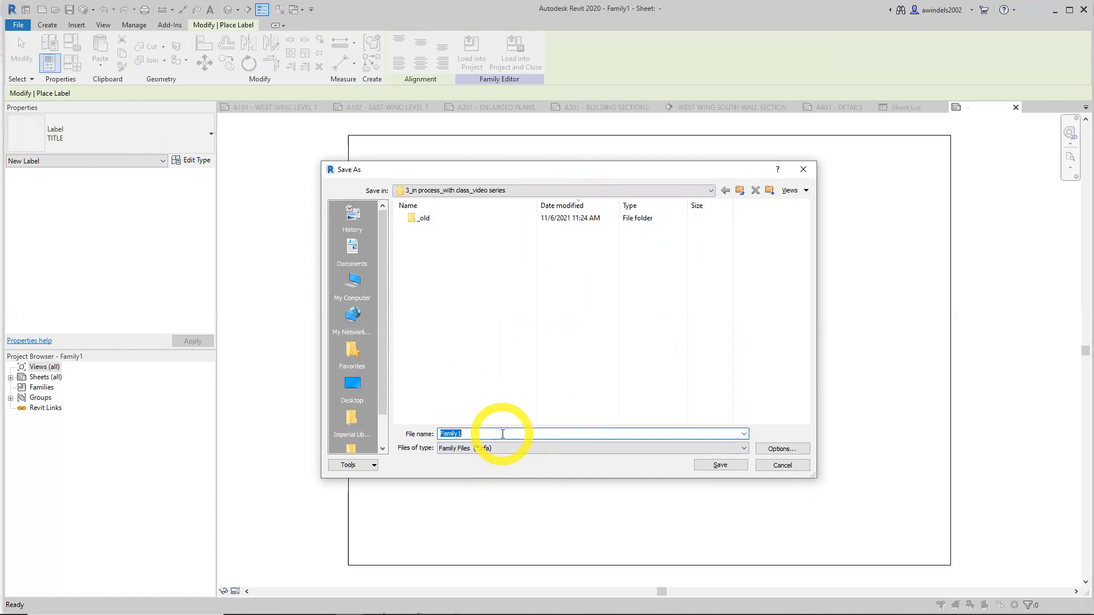
text(TIttle)
text(She)
click(721, 464)
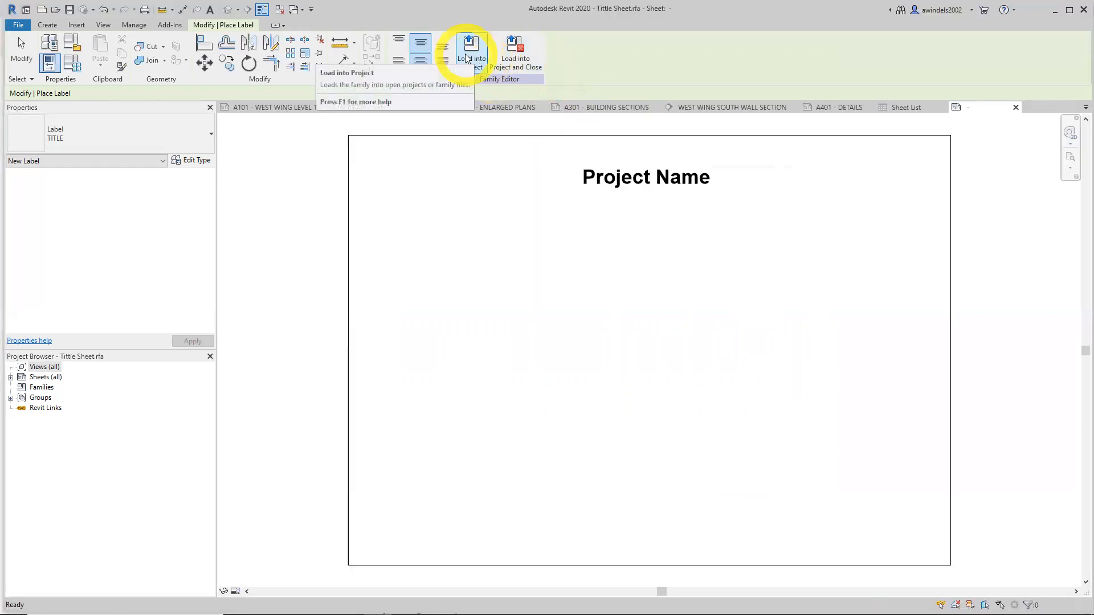
Load the title block family into the project and create a new sheet using Tittle Sheet
click(466, 54)
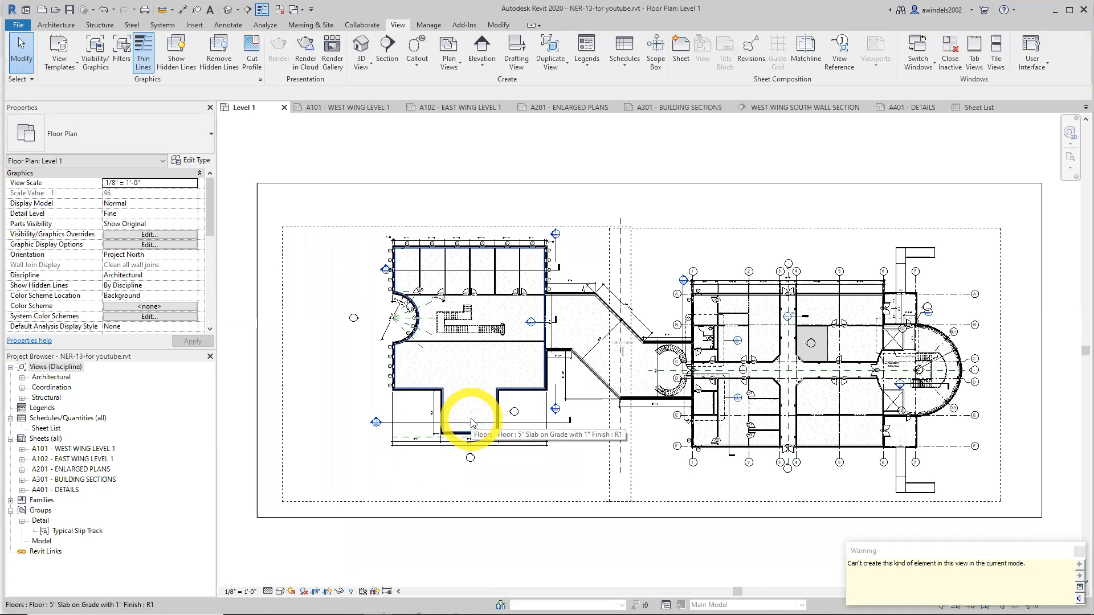
right_click(51, 438)
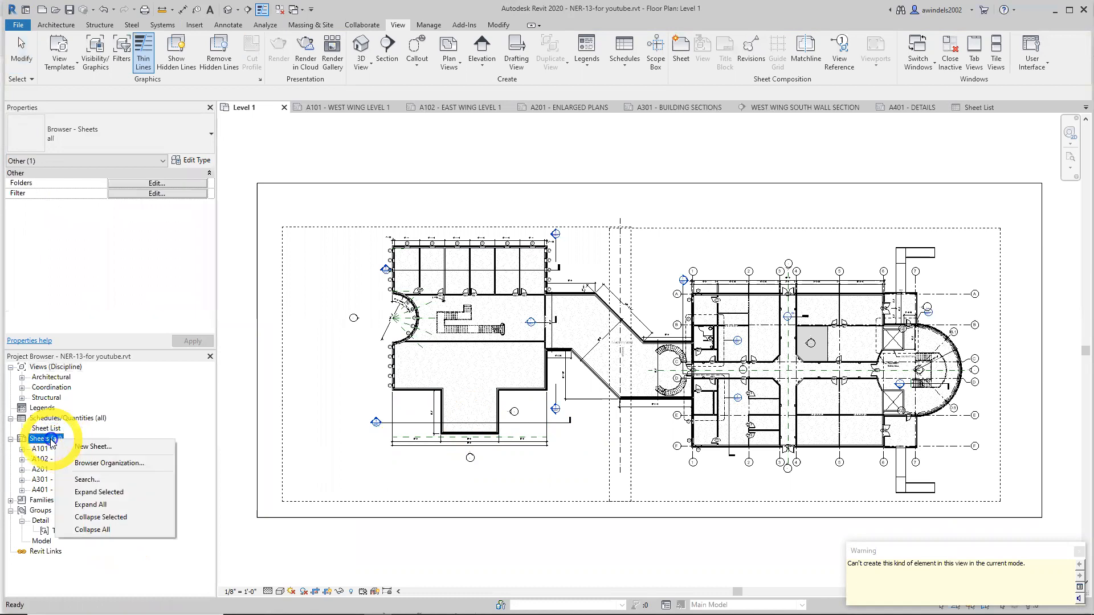
click(87, 447)
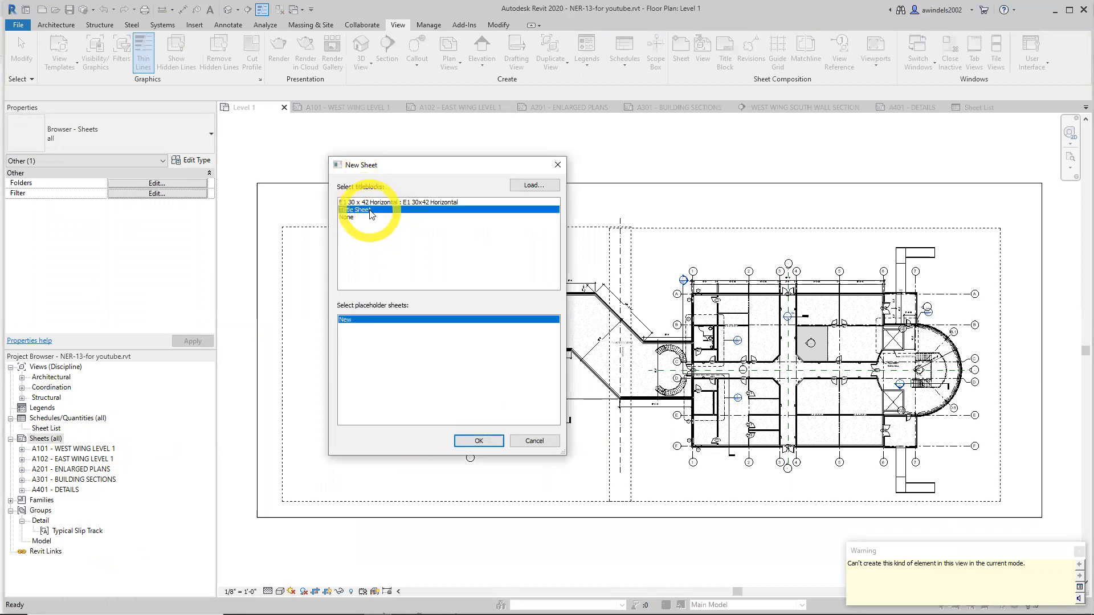
click(488, 444)
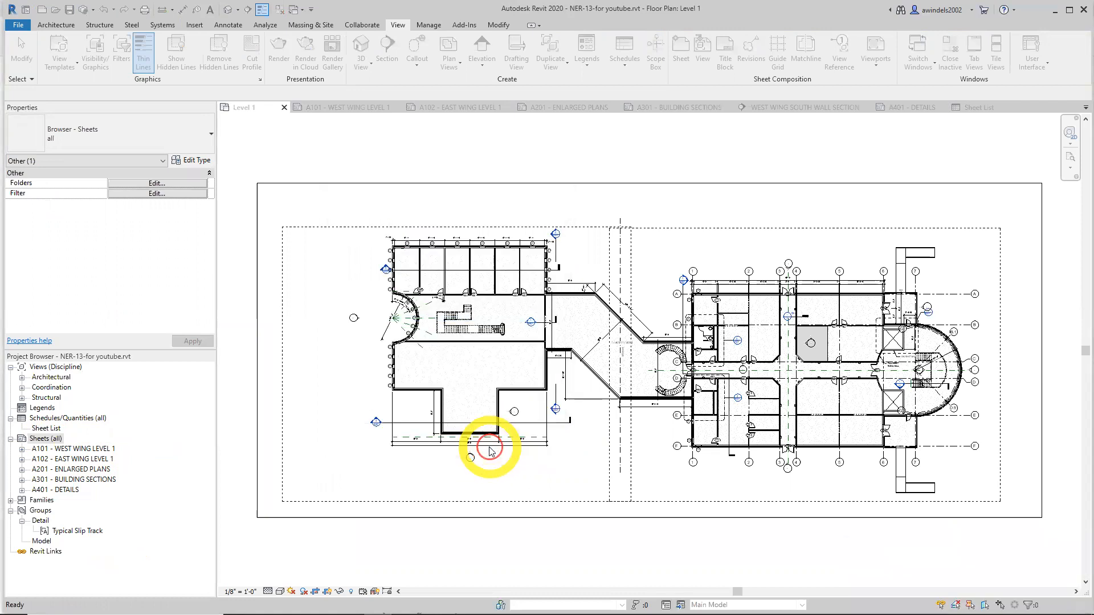
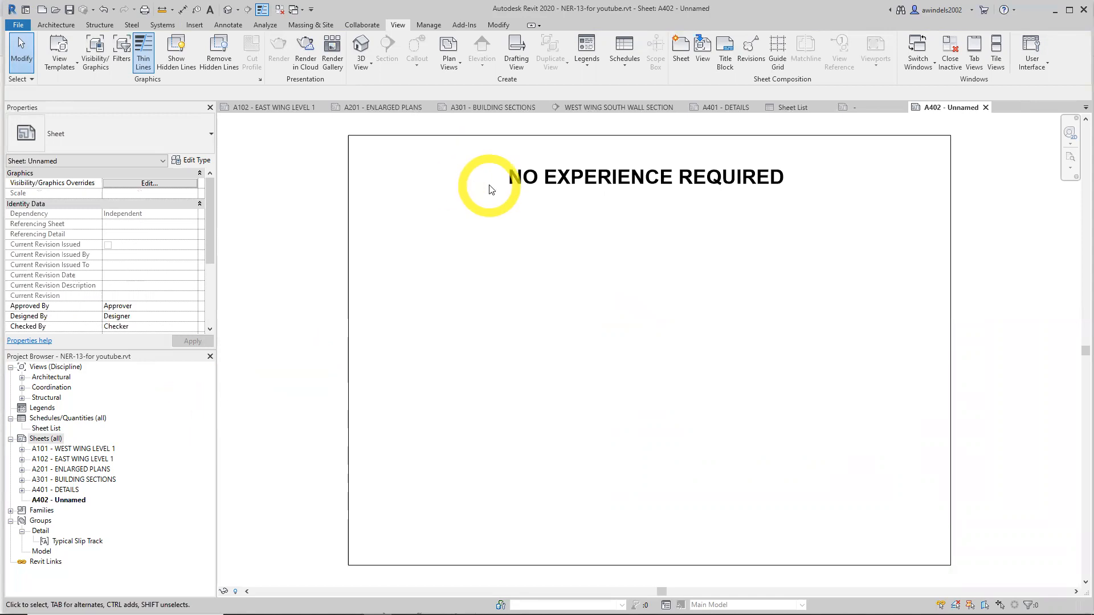
Place the Sheet List schedule on the new sheet below the project name
click(48, 429)
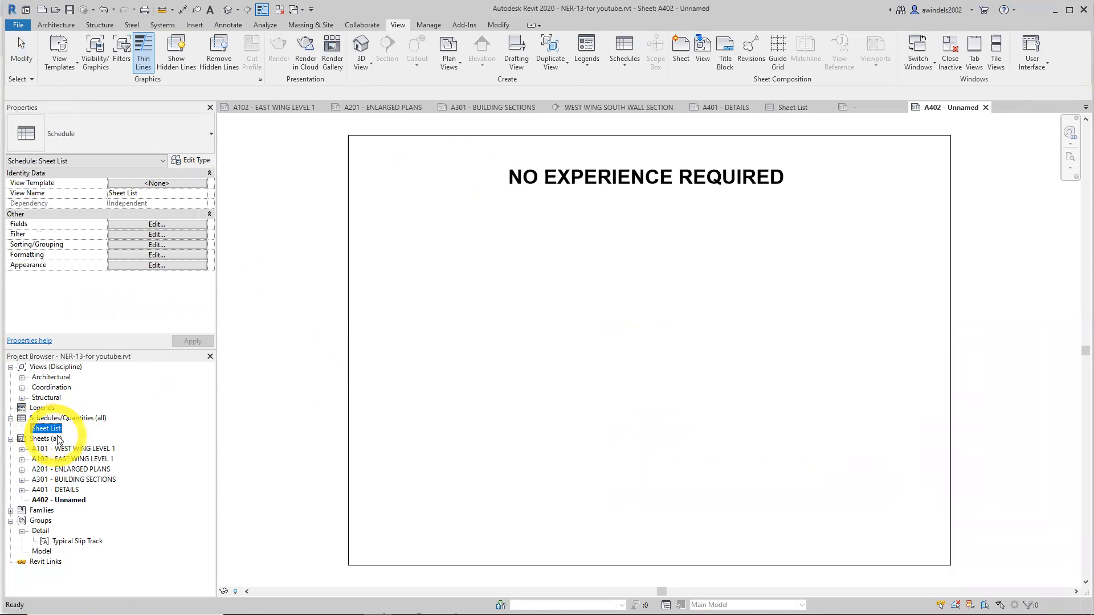
drag(49, 429, 112, 433)
drag(213, 418, 523, 251)
click(517, 246)
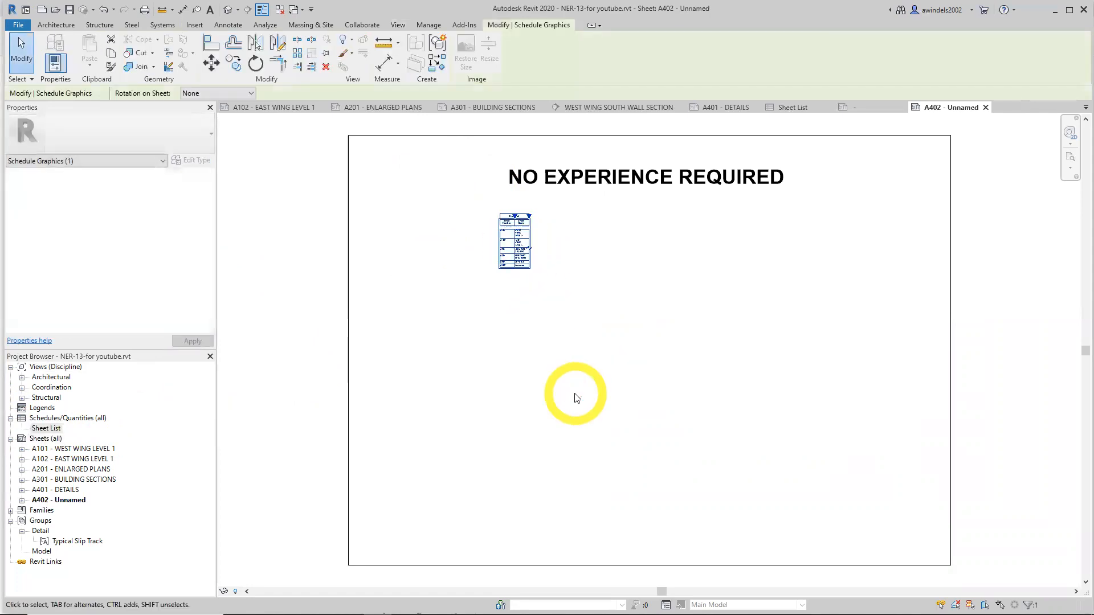
click(576, 397)
Widen the Sheet Name column of the placed sheet list so each name fits on one line
click(524, 247)
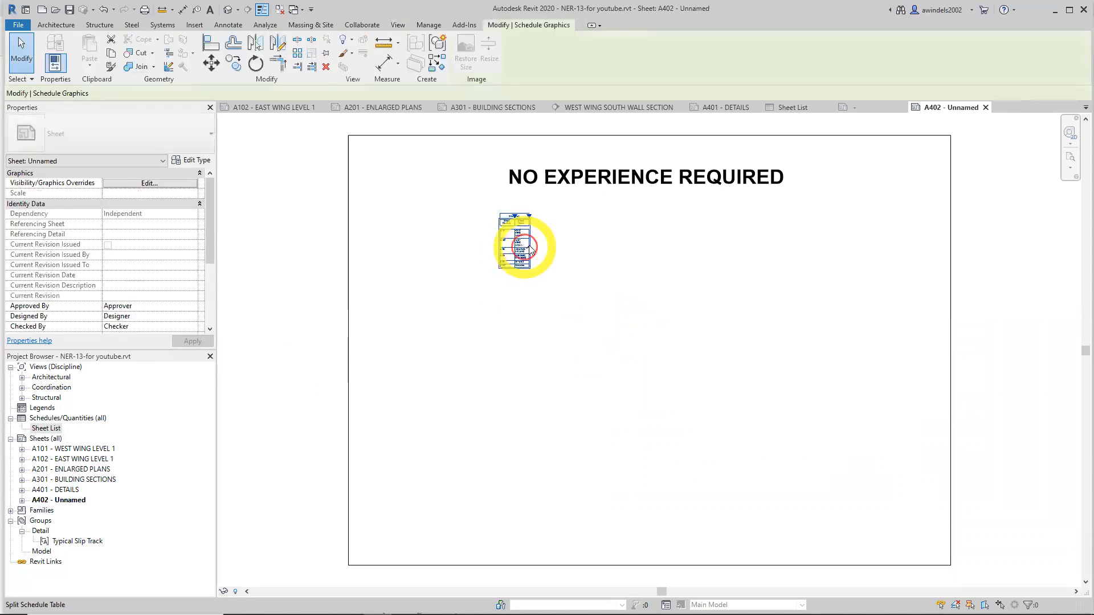
drag(528, 216, 582, 216)
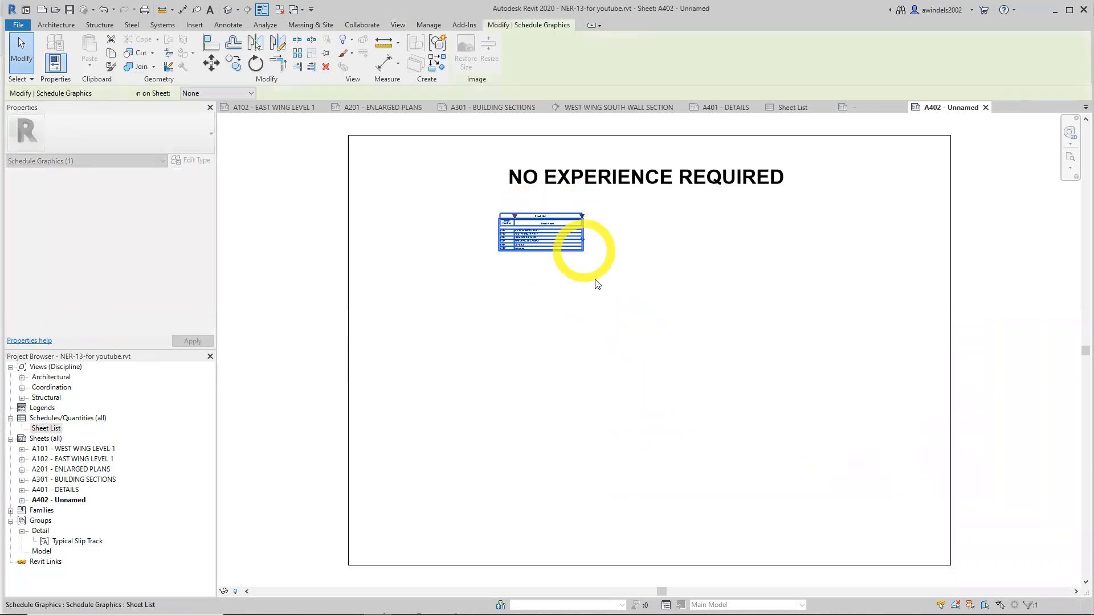
click(601, 293)
scroll(533, 224, up, 4)
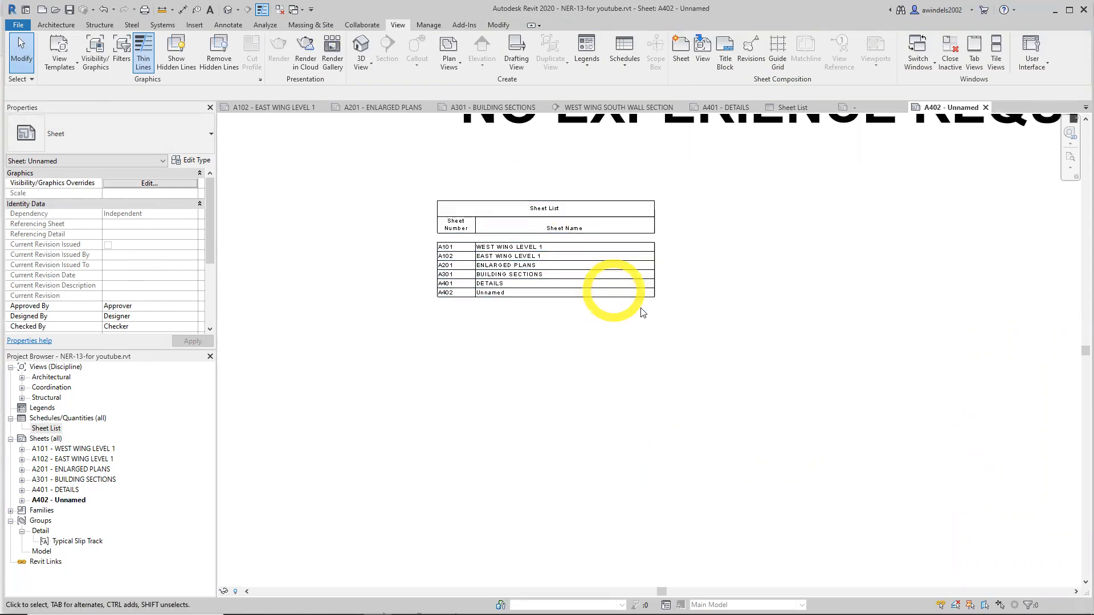
scroll(669, 324, down, 4)
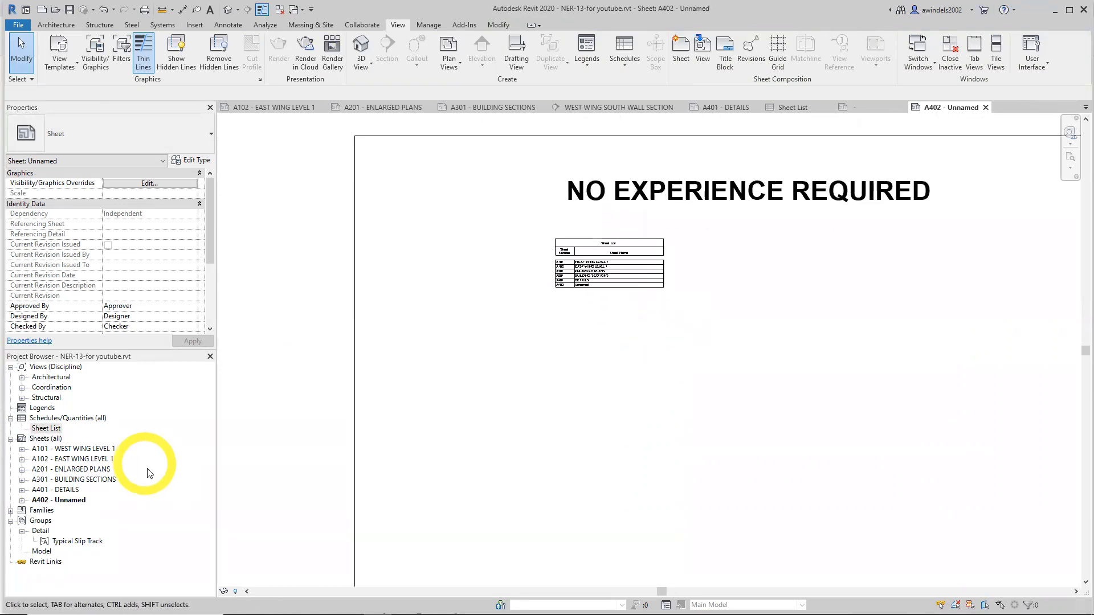
Change the number of the unnamed sheet A402 to A100 and its name to COVER SHEET
scroll(413, 459, down, 1)
scroll(524, 475, down, 1)
middle_drag(524, 479, 543, 439)
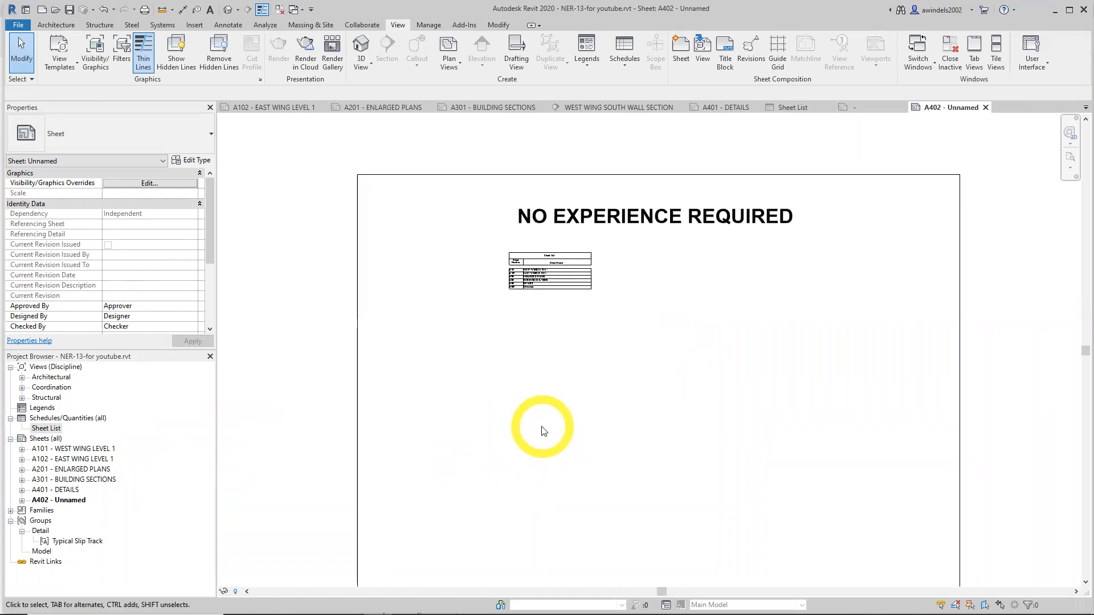
click(70, 501)
click(98, 522)
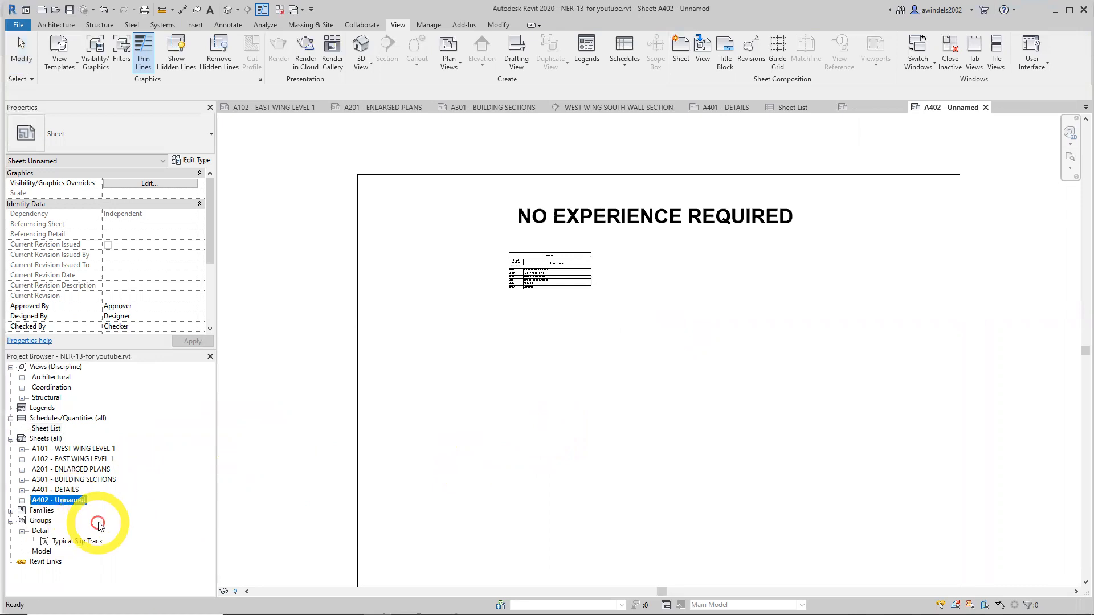
key(Escape)
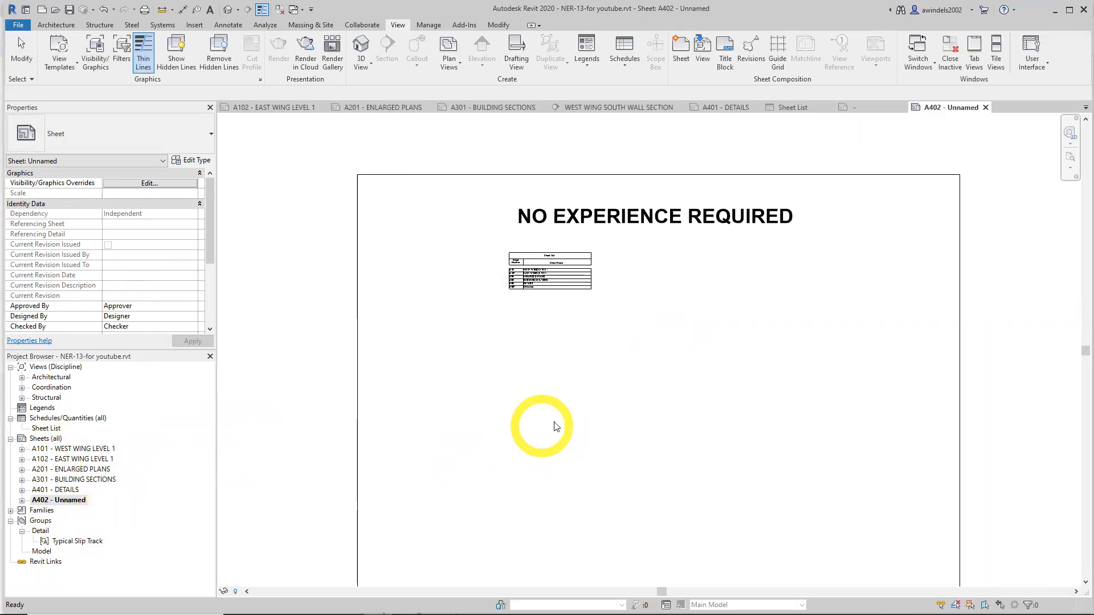
click(73, 501)
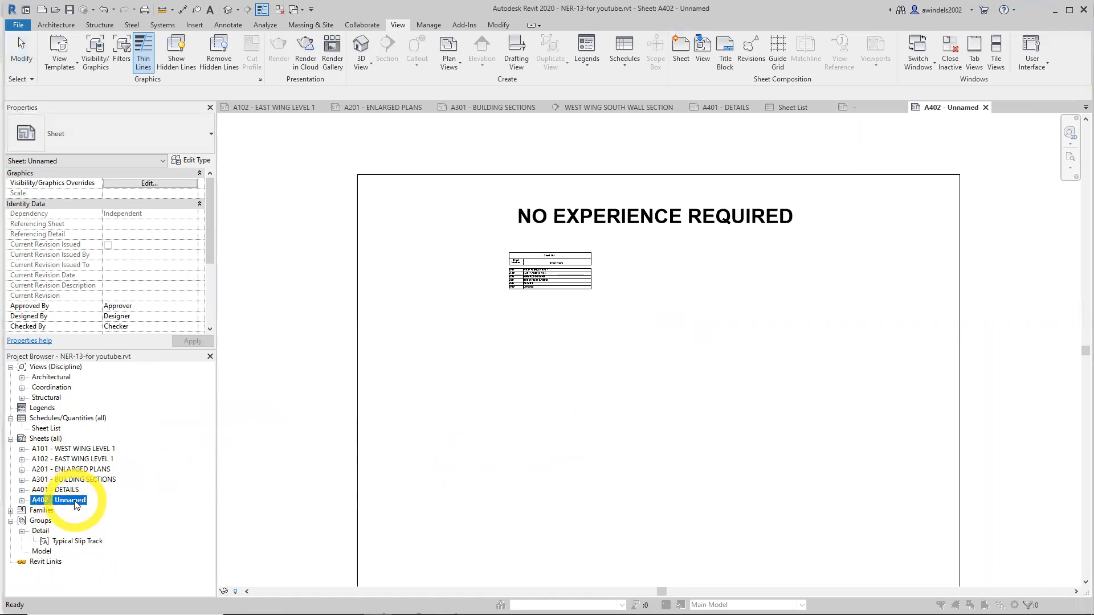
click(74, 502)
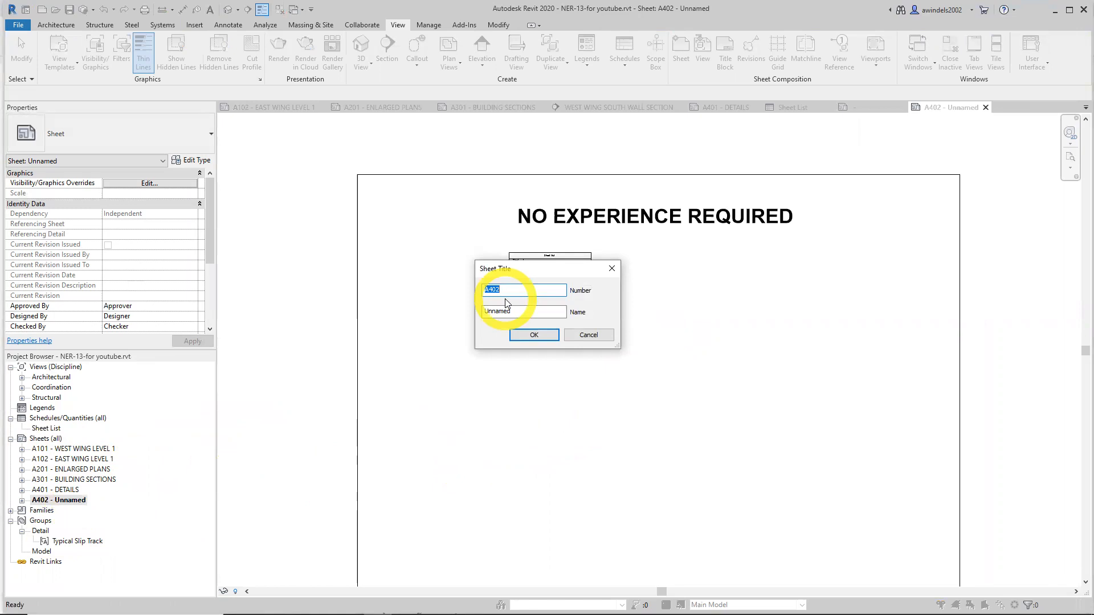
text(a)
text(co)
text(COV)
text(ER SHEET)
click(489, 293)
key(BackSpace)
text(A)
click(533, 335)
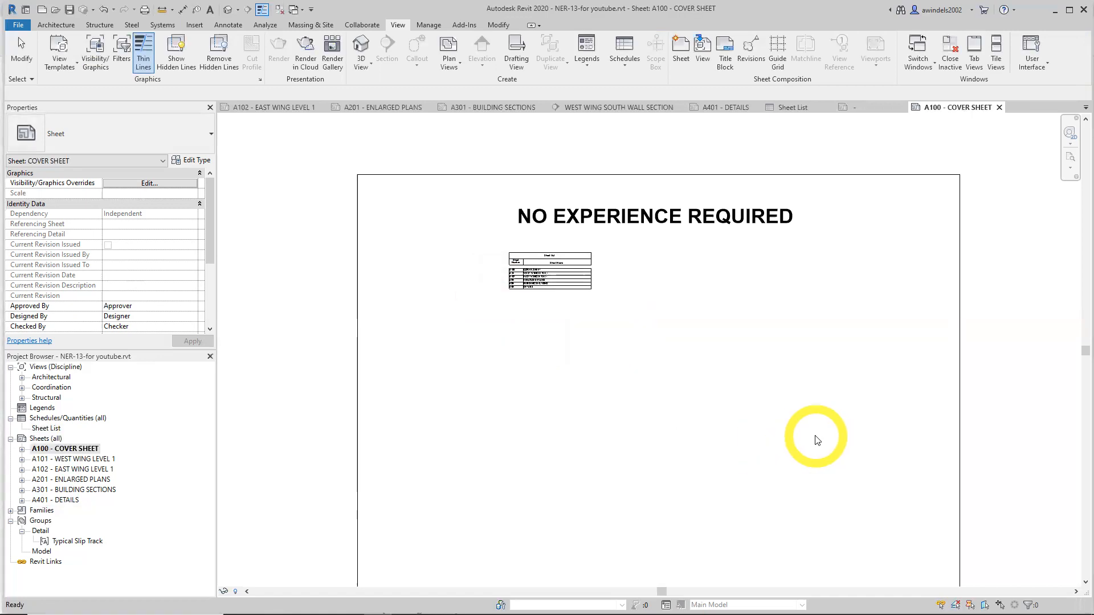
Examine the placed sheet list and look through the cover sheet's properties and available sheet commands
scroll(547, 280, up, 5)
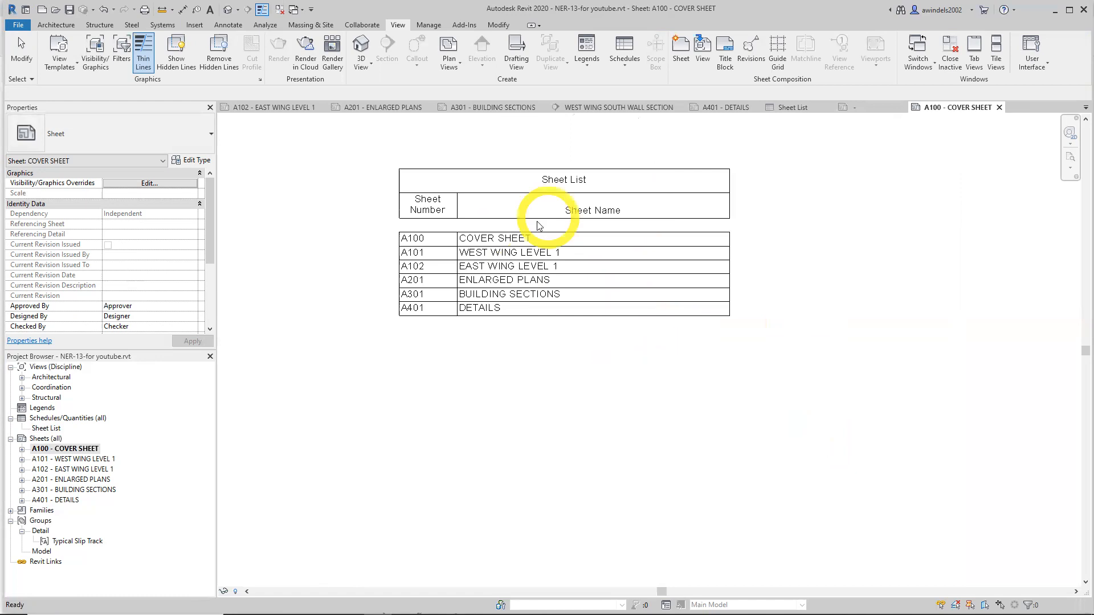
scroll(581, 240, down, 4)
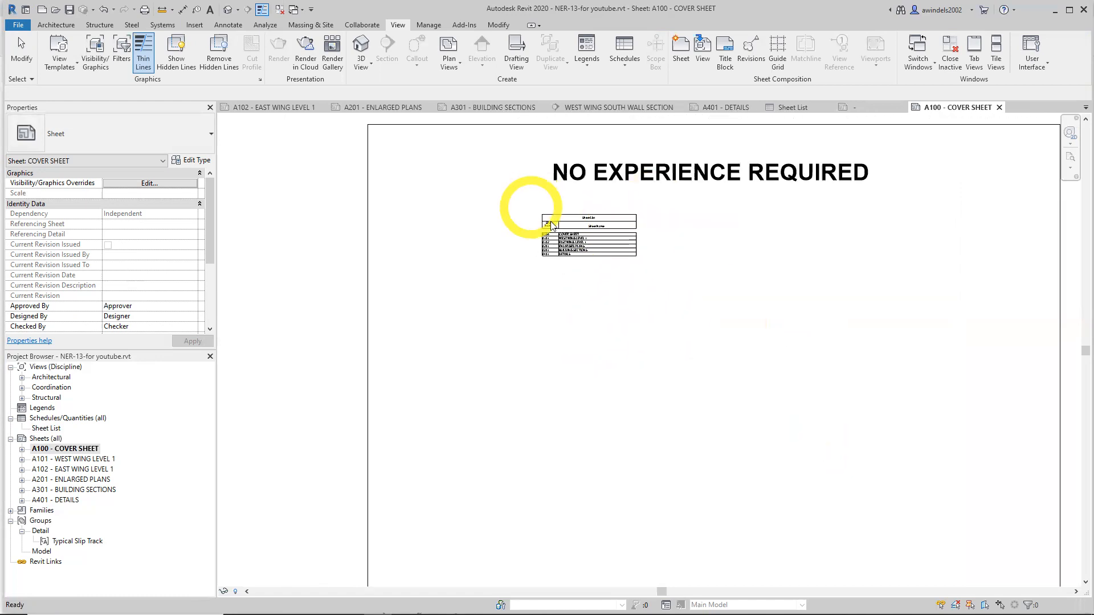
scroll(522, 227, up, 5)
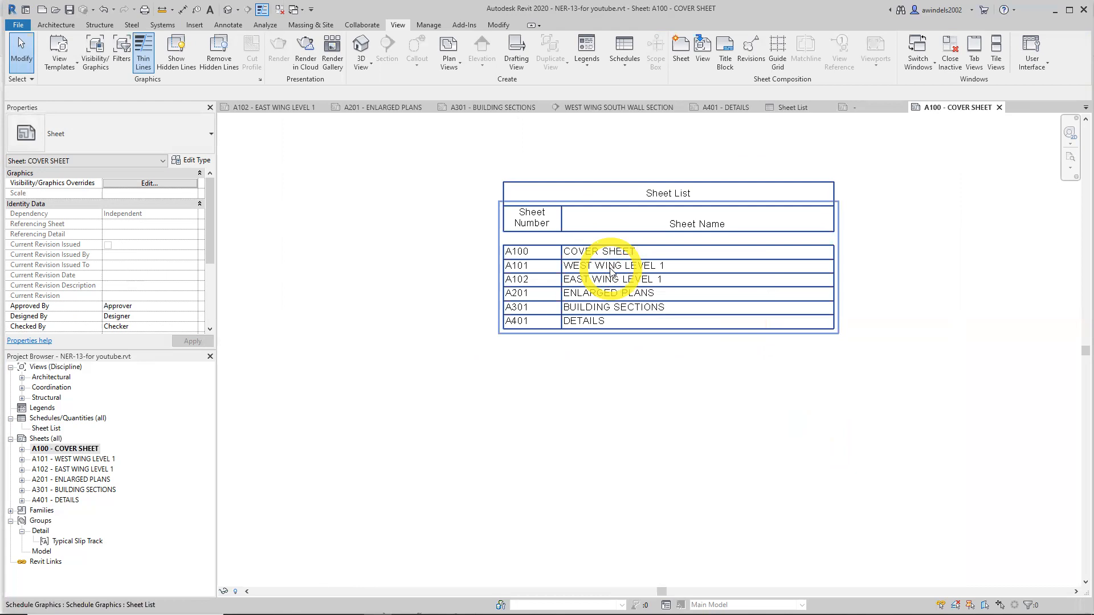
drag(210, 252, 213, 315)
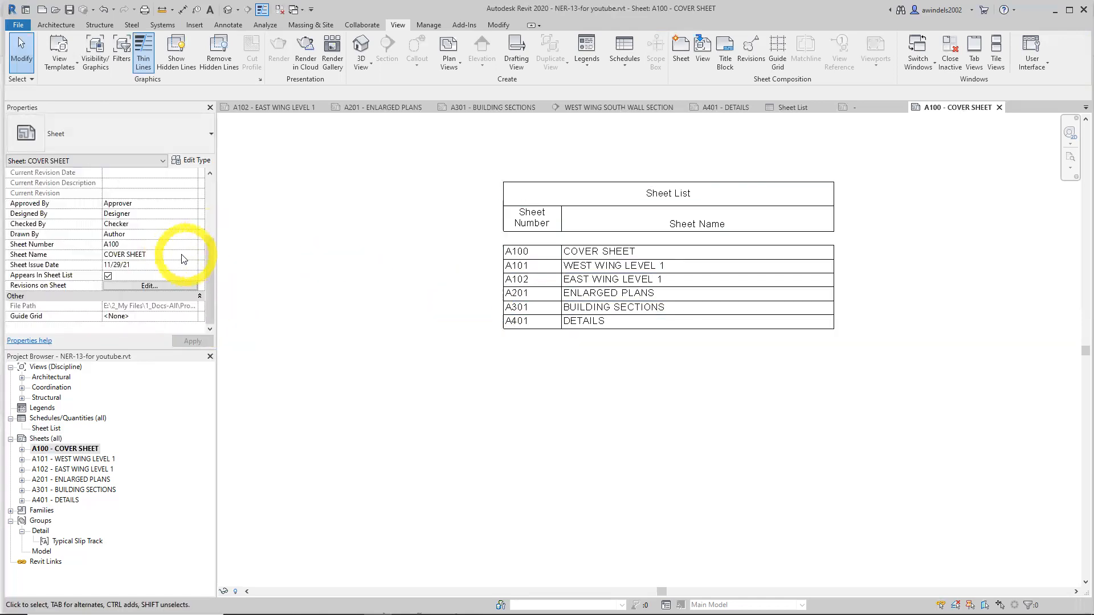
drag(207, 259, 217, 188)
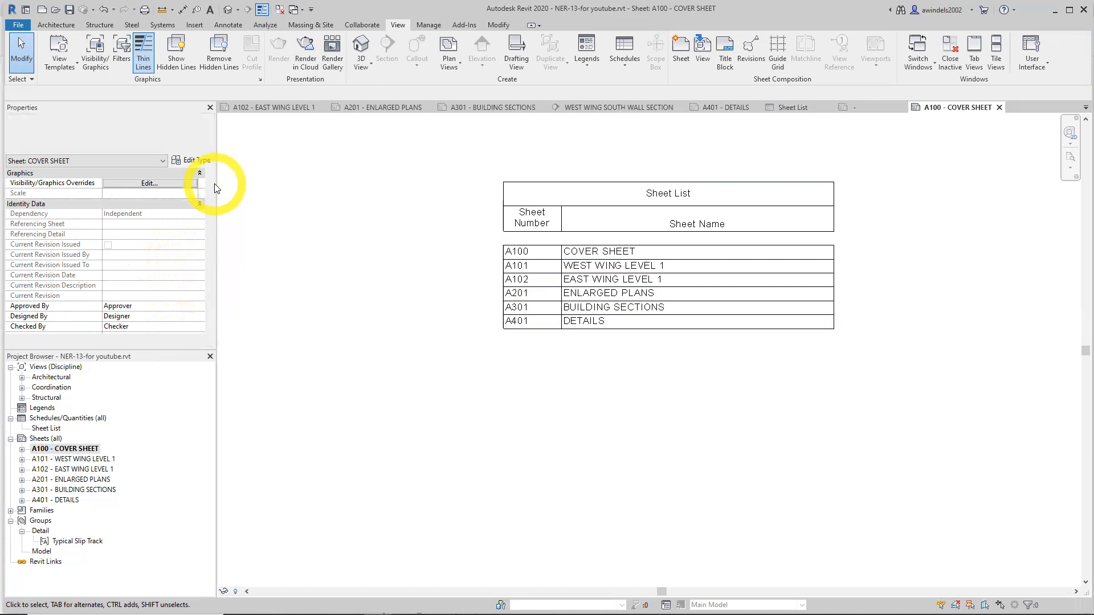
scroll(467, 282, down, 3)
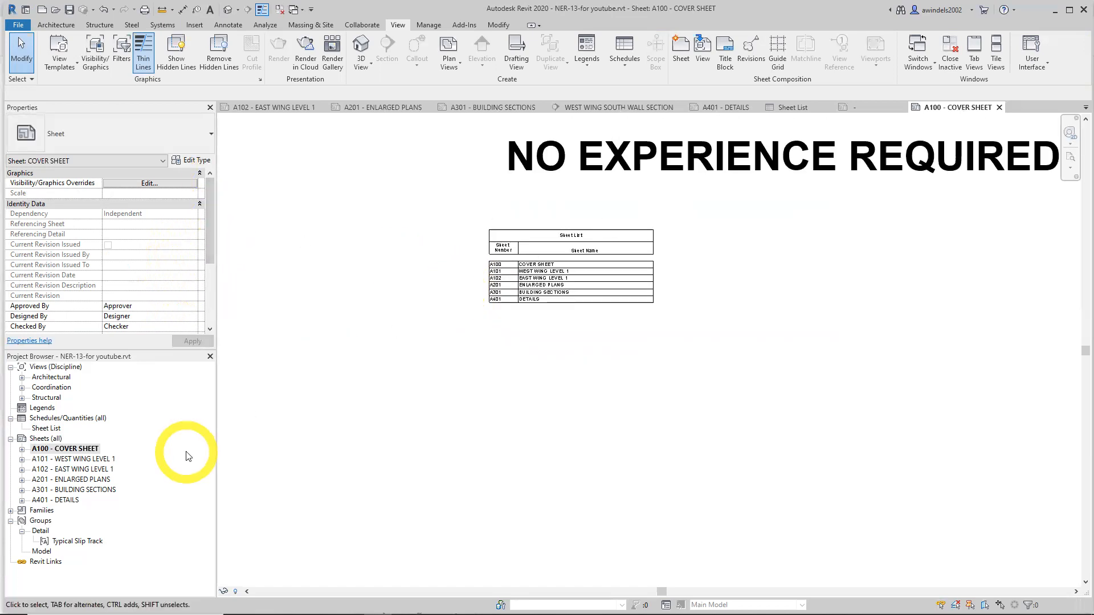
right_click(89, 449)
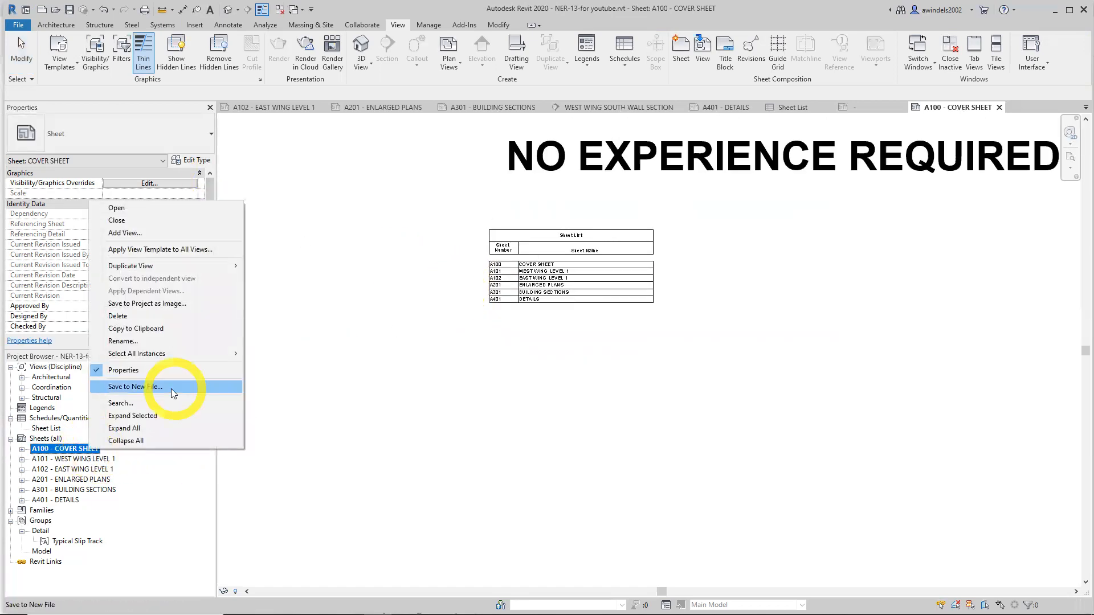
click(375, 419)
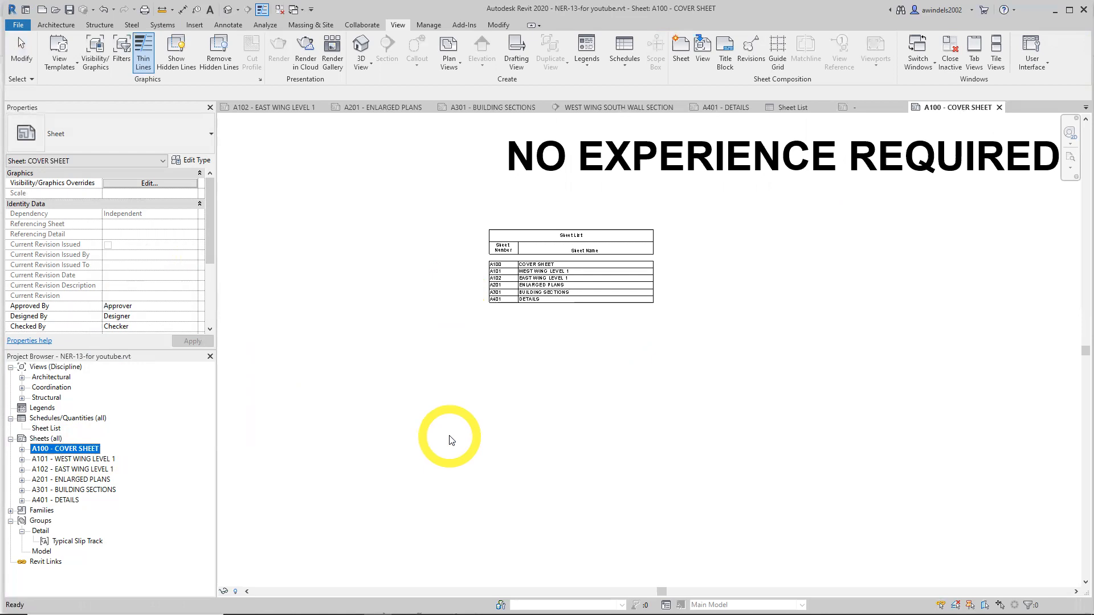
click(467, 413)
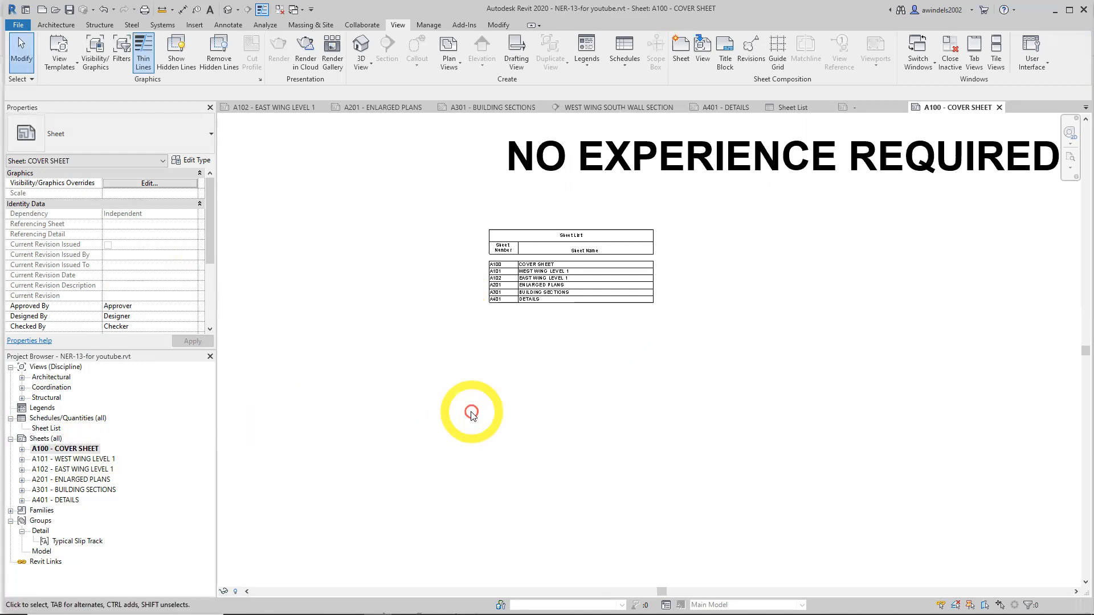
Exclude the cover sheet from the sheet list by turning off its Appears In Sheet List property
mouse_move(209, 226)
mouse_down()
mouse_move(212, 289)
mouse_move(121, 312)
mouse_up()
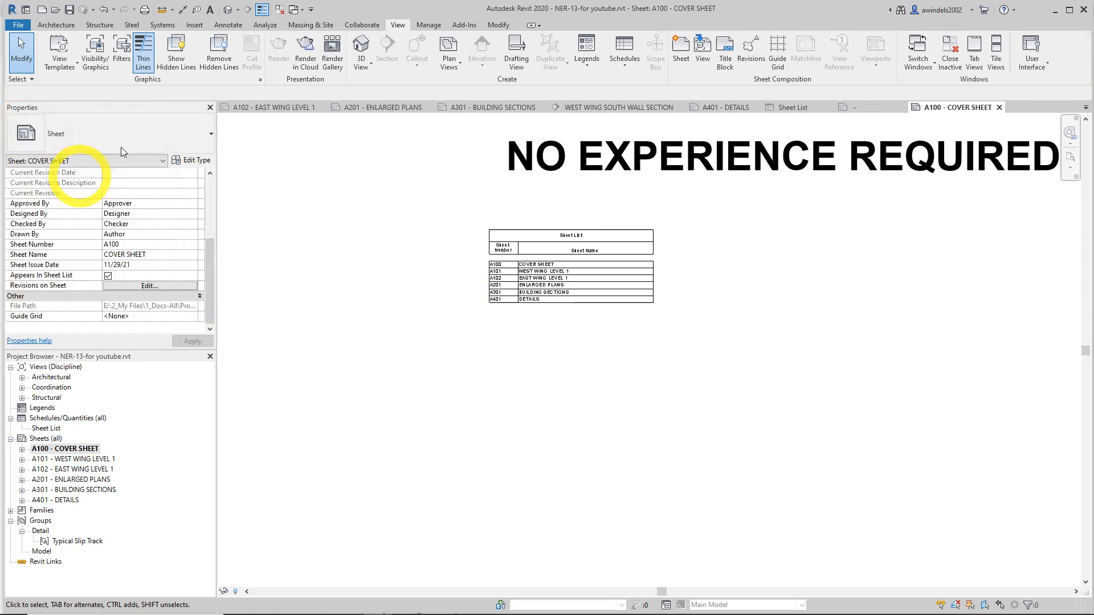
click(153, 167)
click(151, 167)
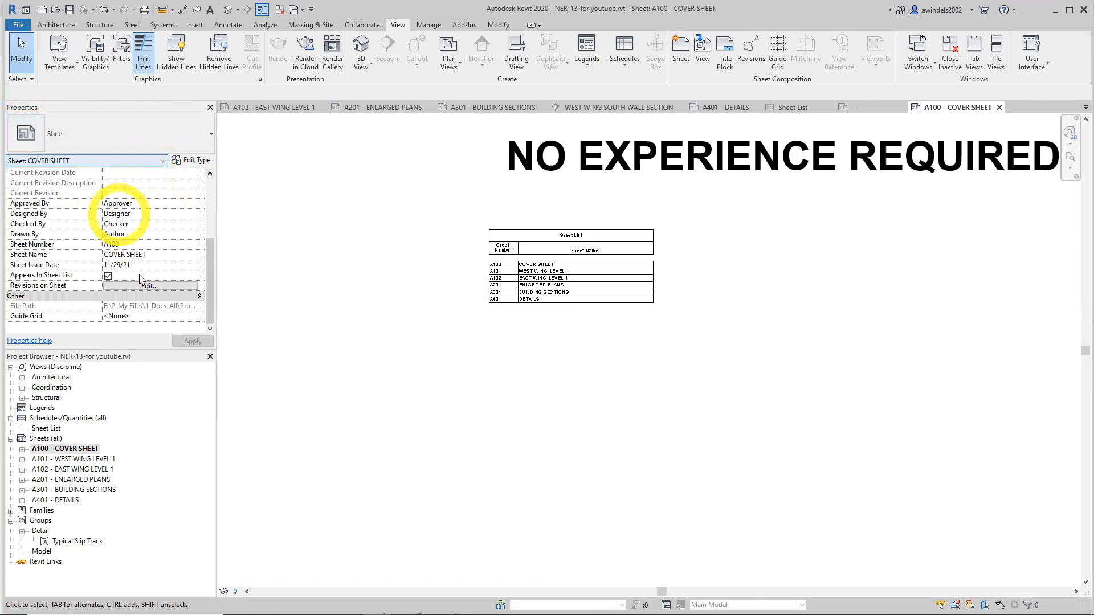
click(108, 276)
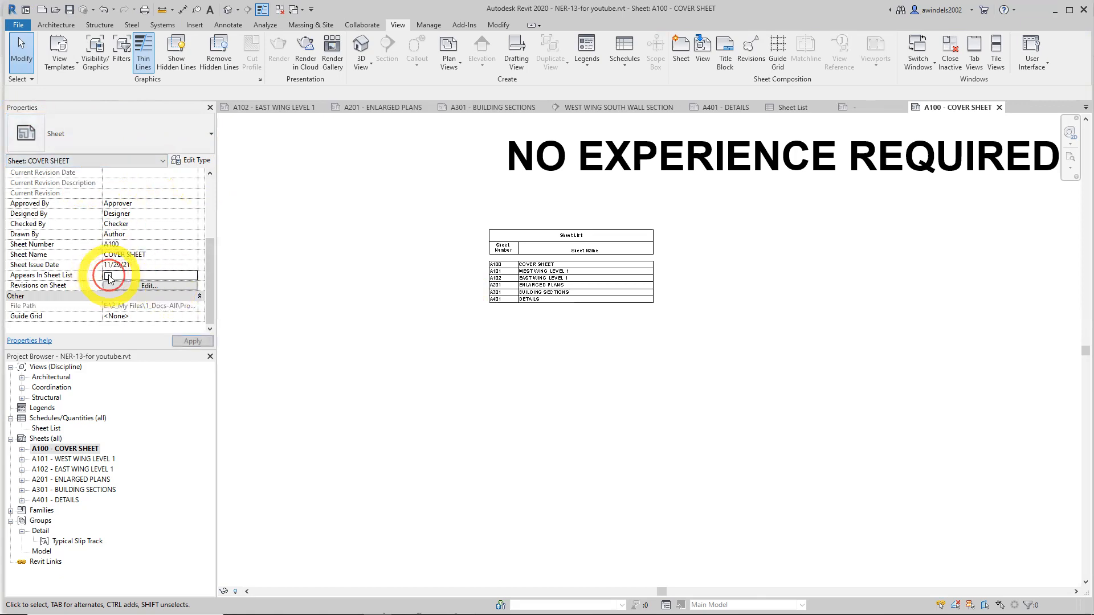
scroll(544, 251, up, 5)
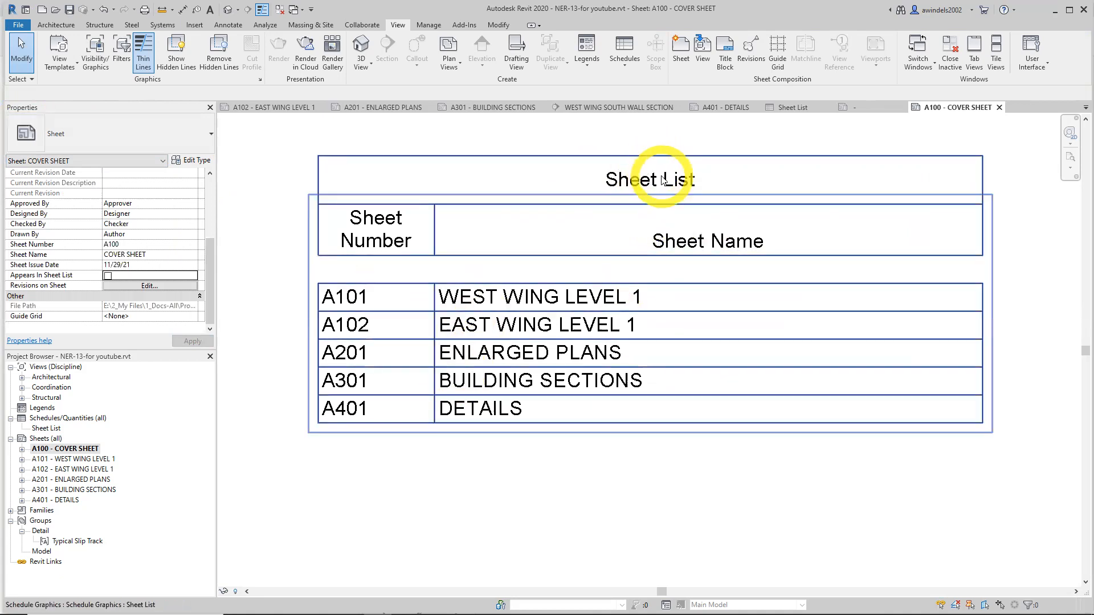
scroll(656, 176, down, 6)
scroll(654, 402, down, 3)
scroll(667, 373, up, 1)
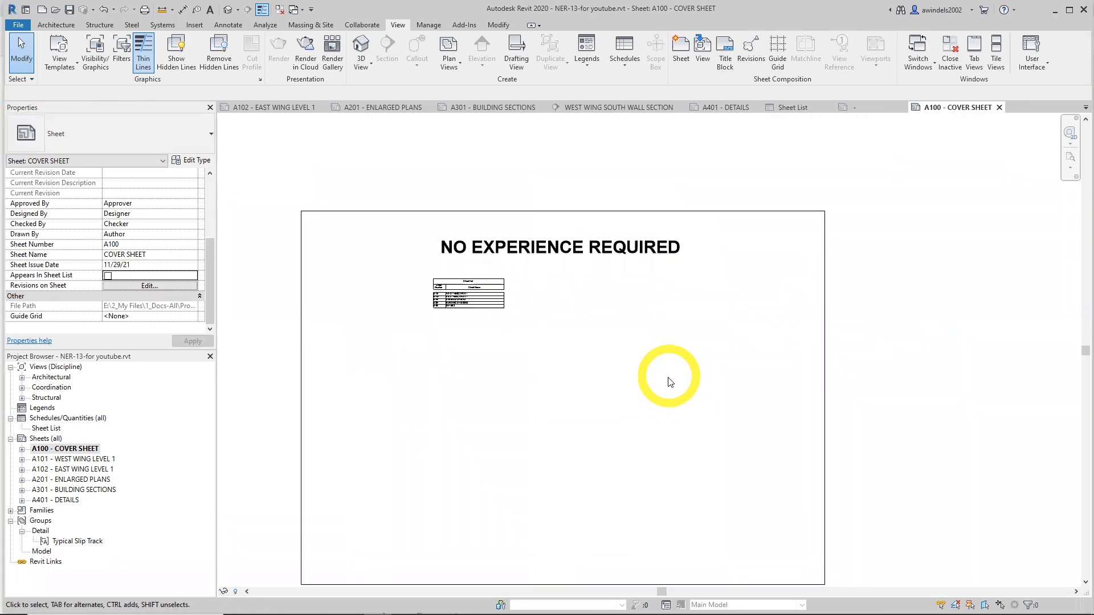
scroll(727, 364, down, 1)
scroll(757, 392, up, 1)
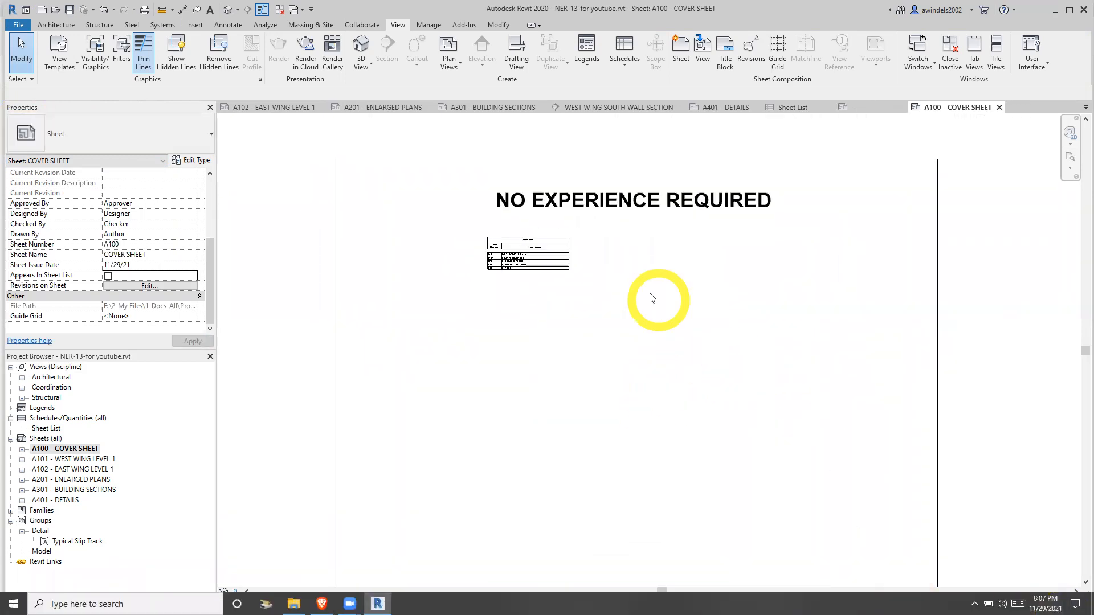
middle_drag(665, 294, 676, 275)
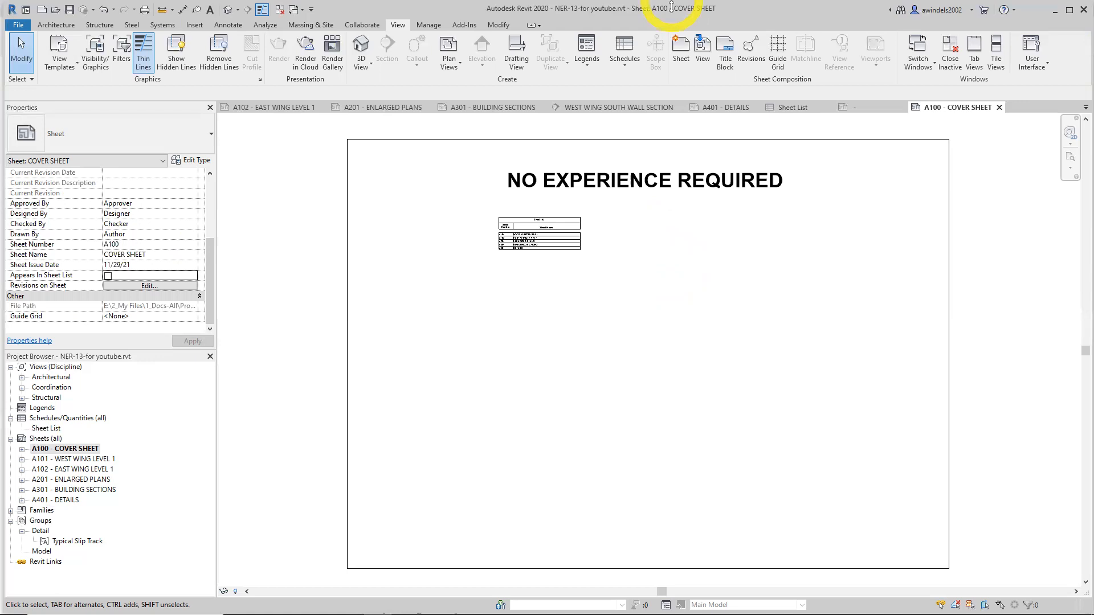
click(18, 25)
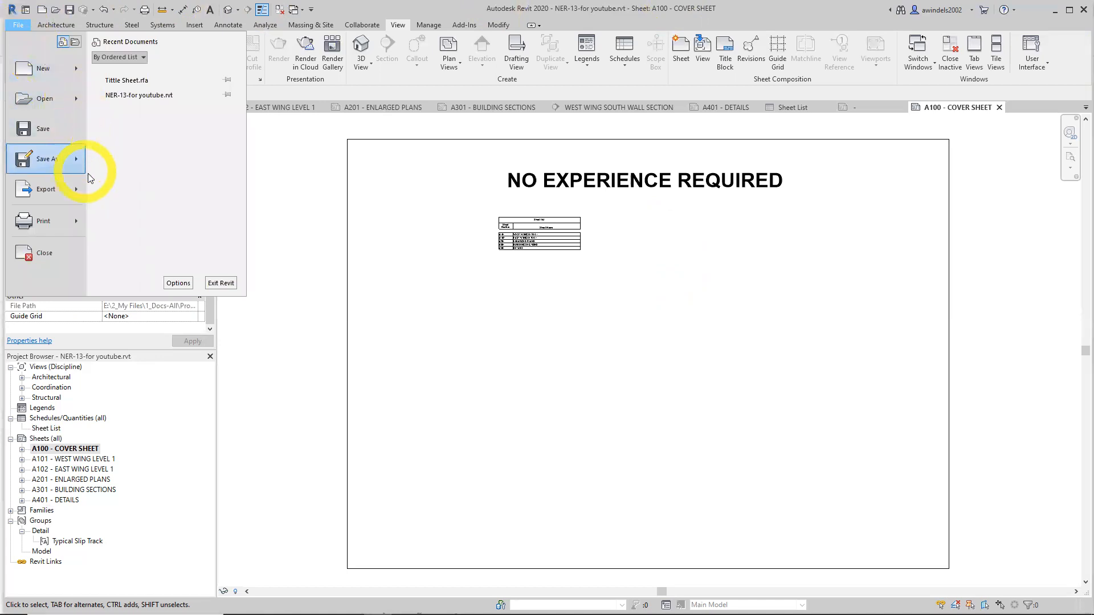
click(77, 222)
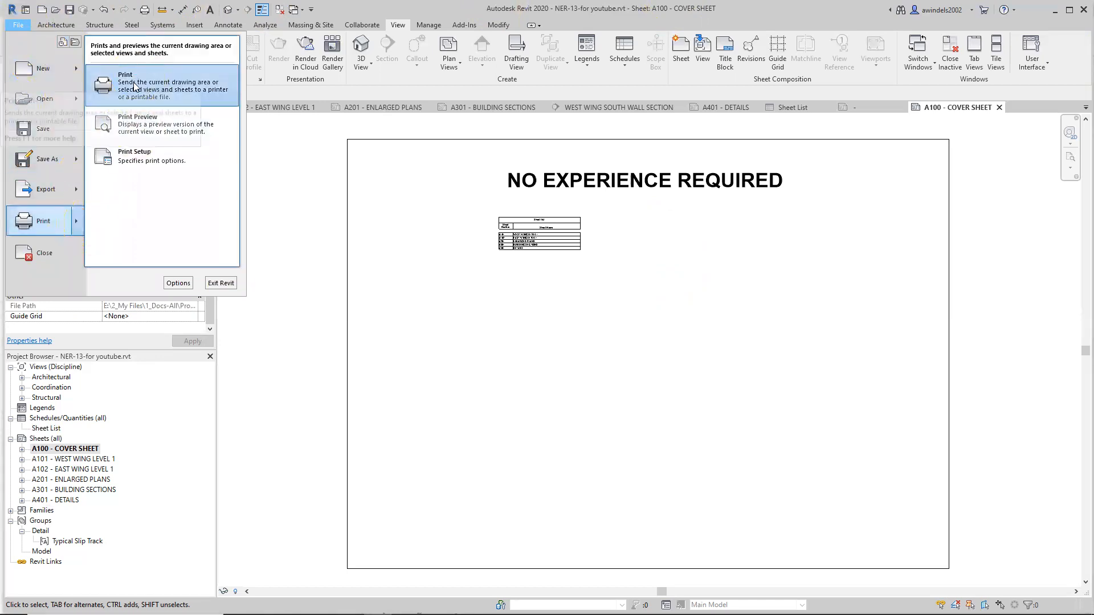
click(563, 357)
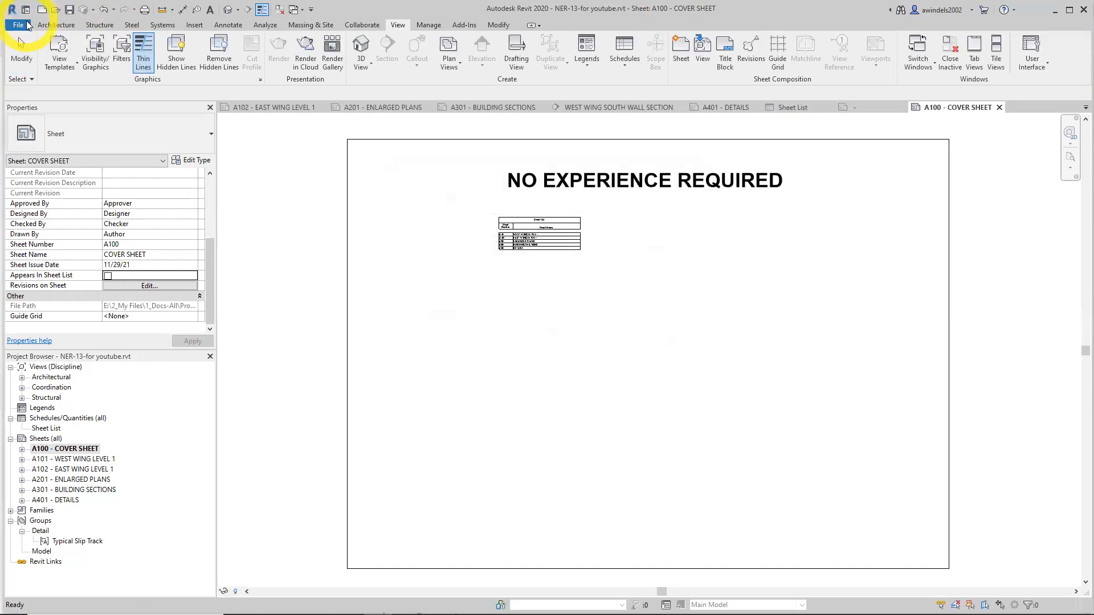
Start printing the cover sheet and choose PDF Report Writer as the printer
click(22, 22)
click(81, 224)
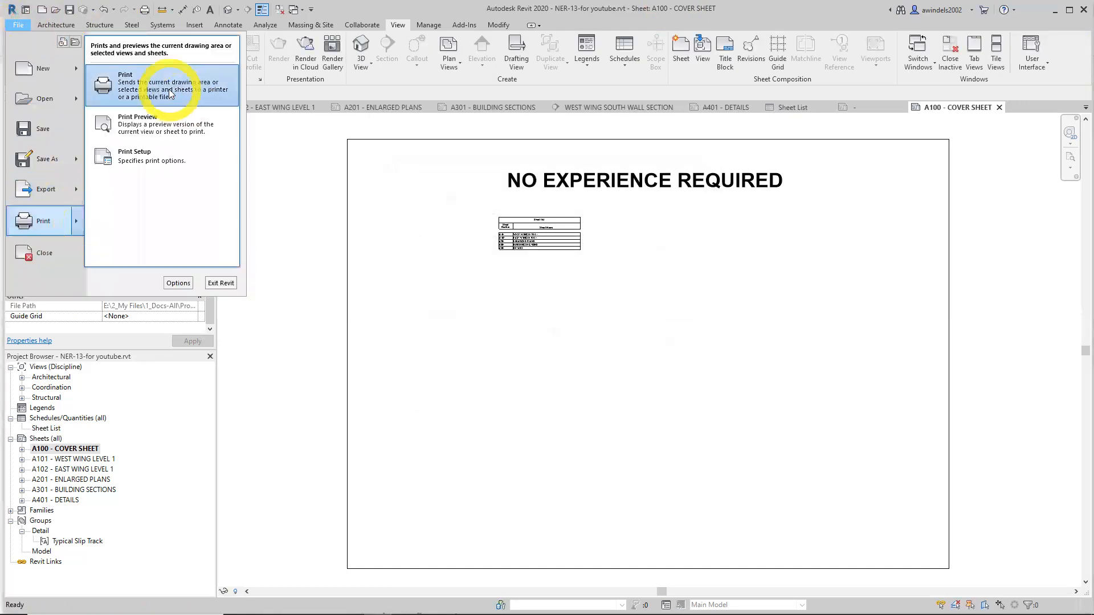
click(168, 86)
click(591, 196)
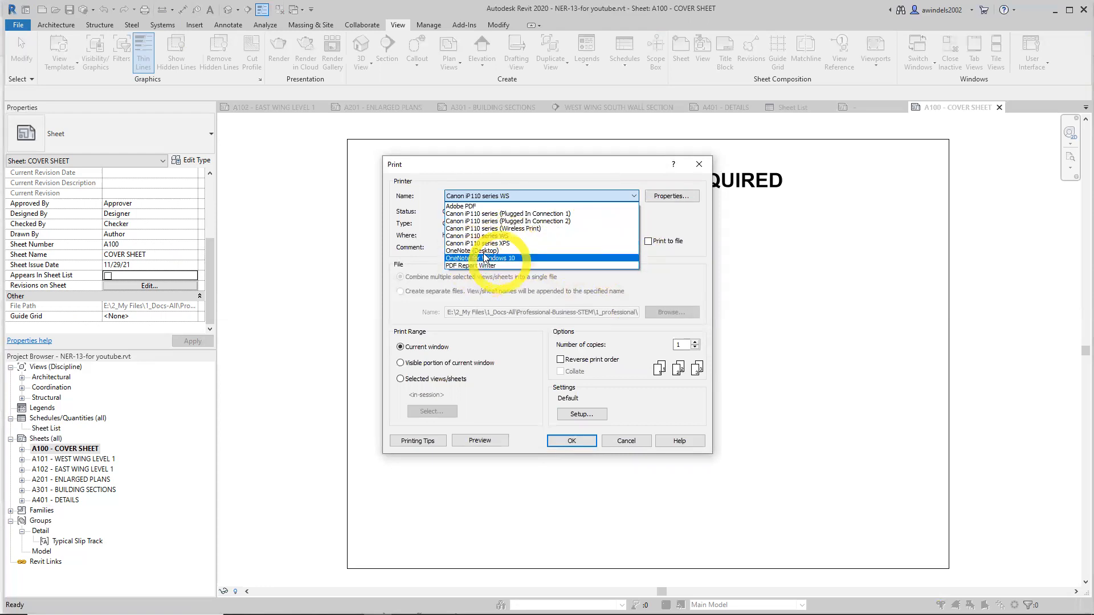
click(495, 180)
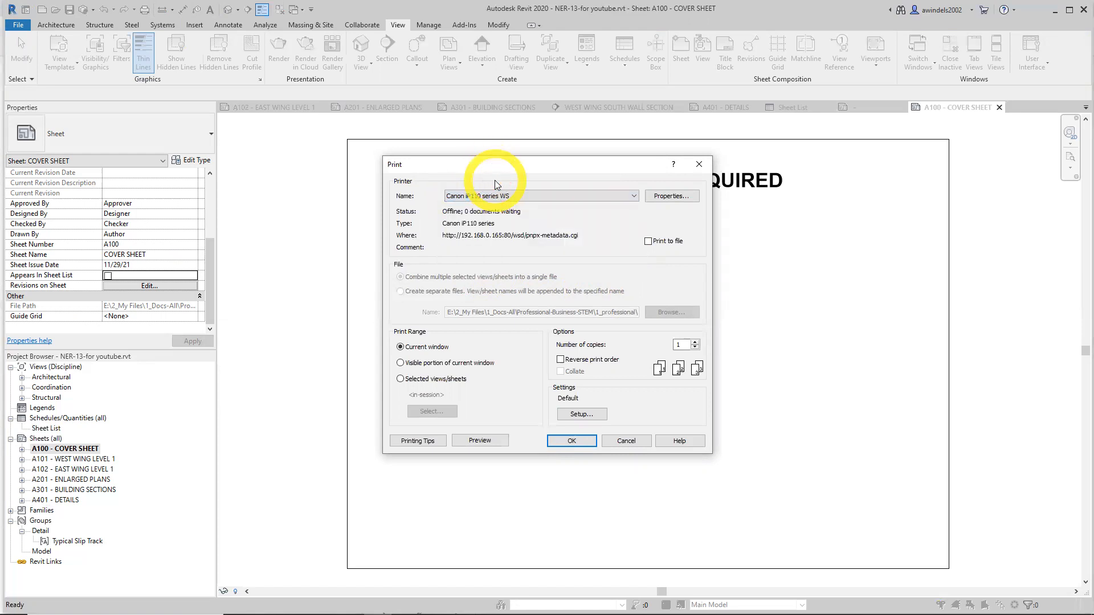
click(529, 197)
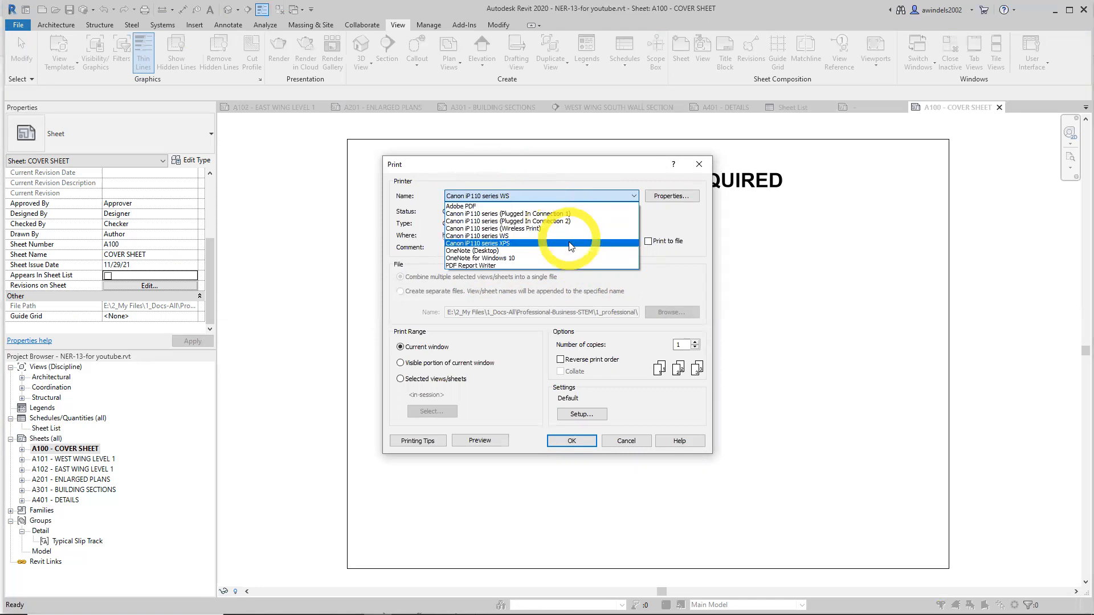
click(582, 266)
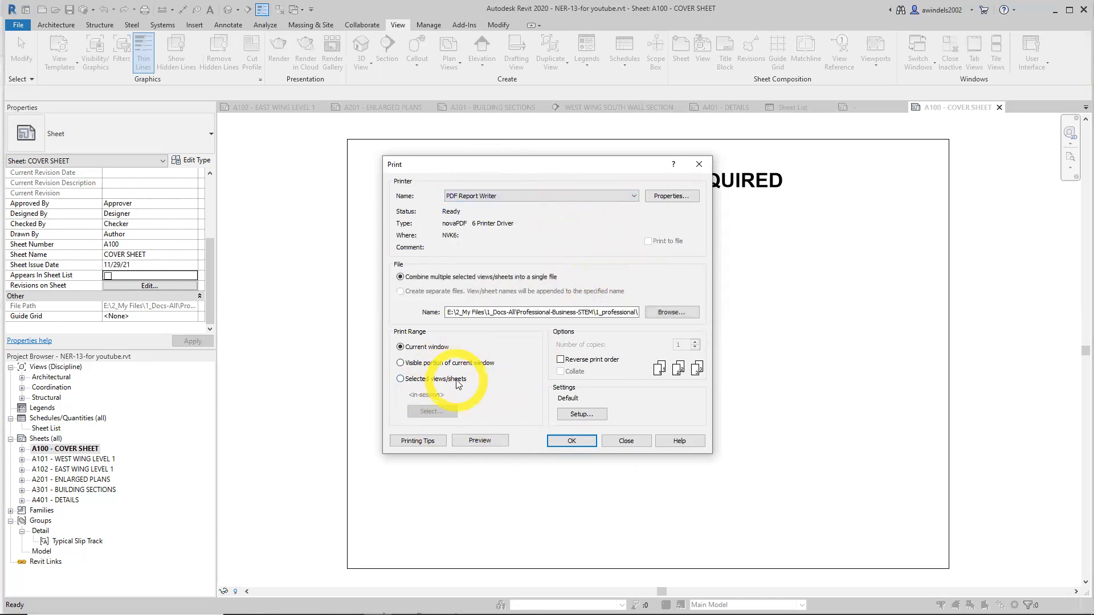
Look through the paper sizes in the print setup and the list of printers, keeping PDF Report Writer selected
click(574, 413)
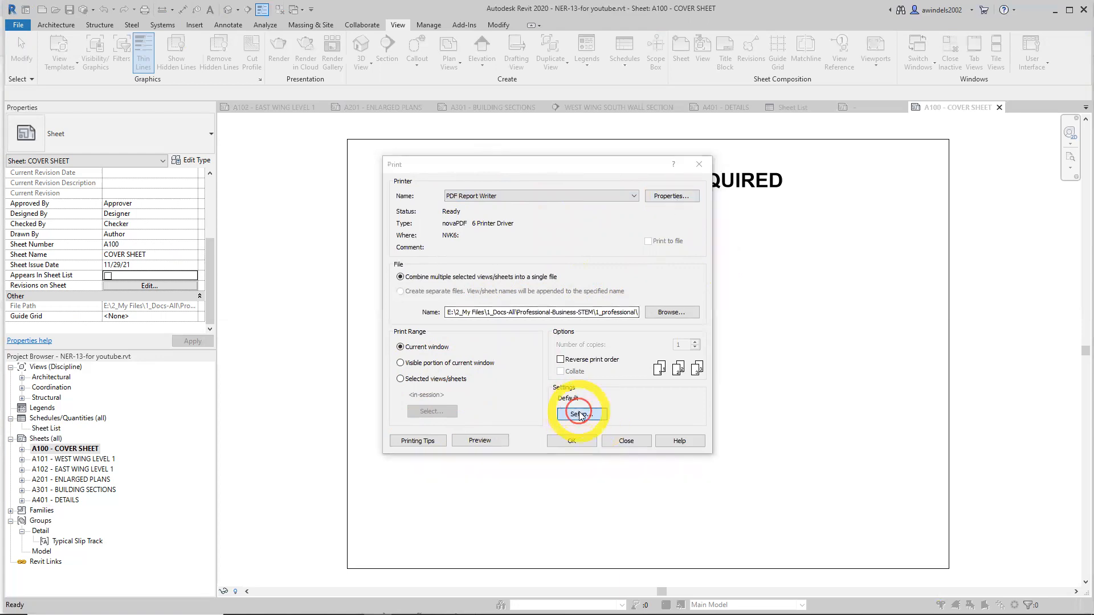
click(475, 214)
scroll(495, 356, down, 20)
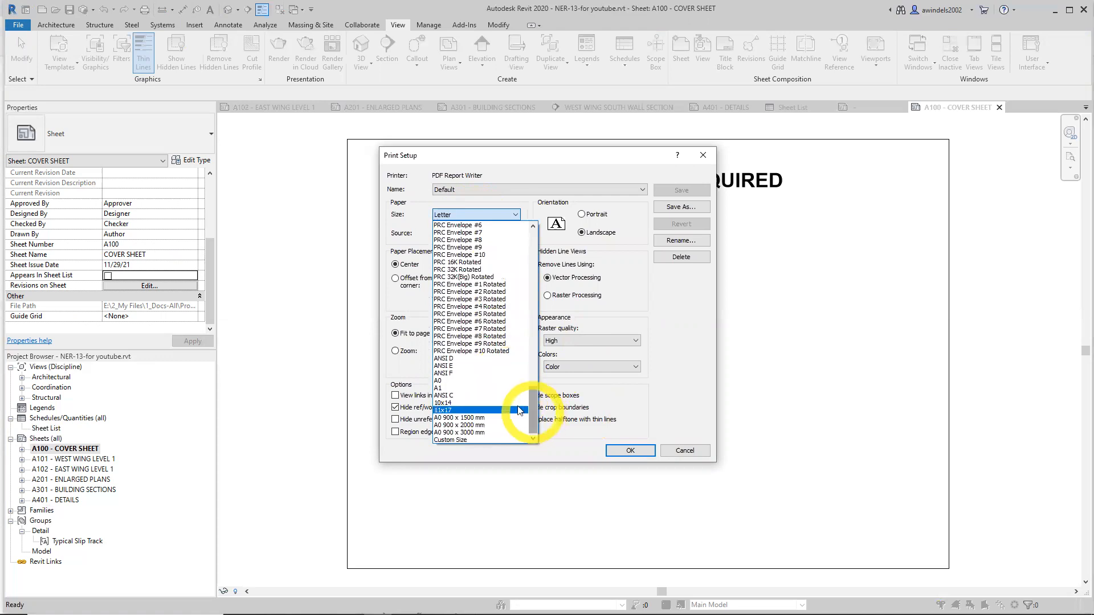
drag(534, 399, 535, 303)
drag(535, 300, 524, 264)
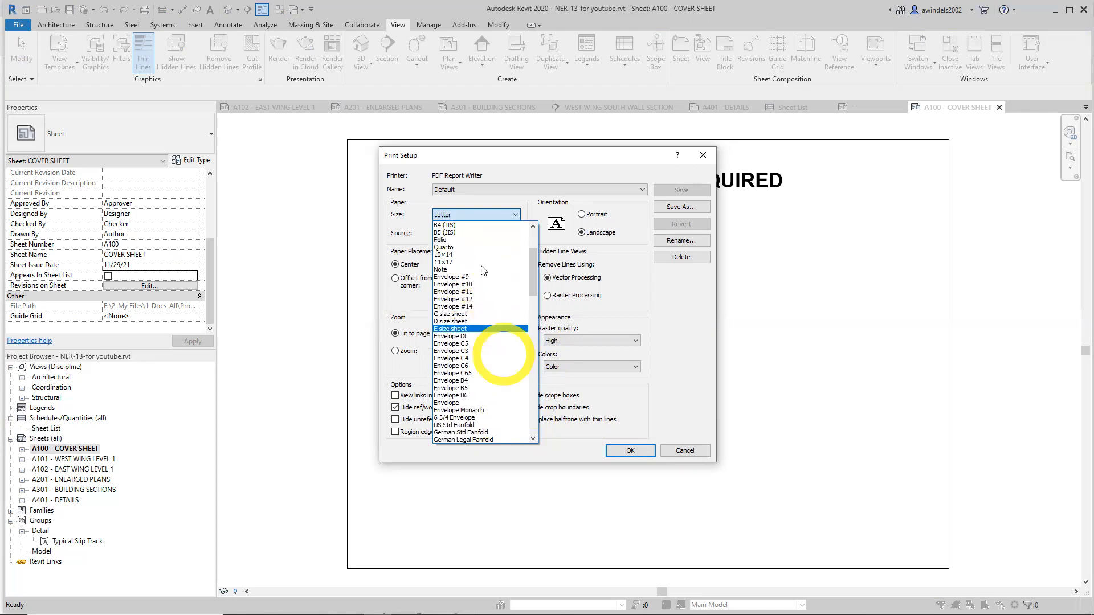
key(Escape)
key(Escape)
click(513, 195)
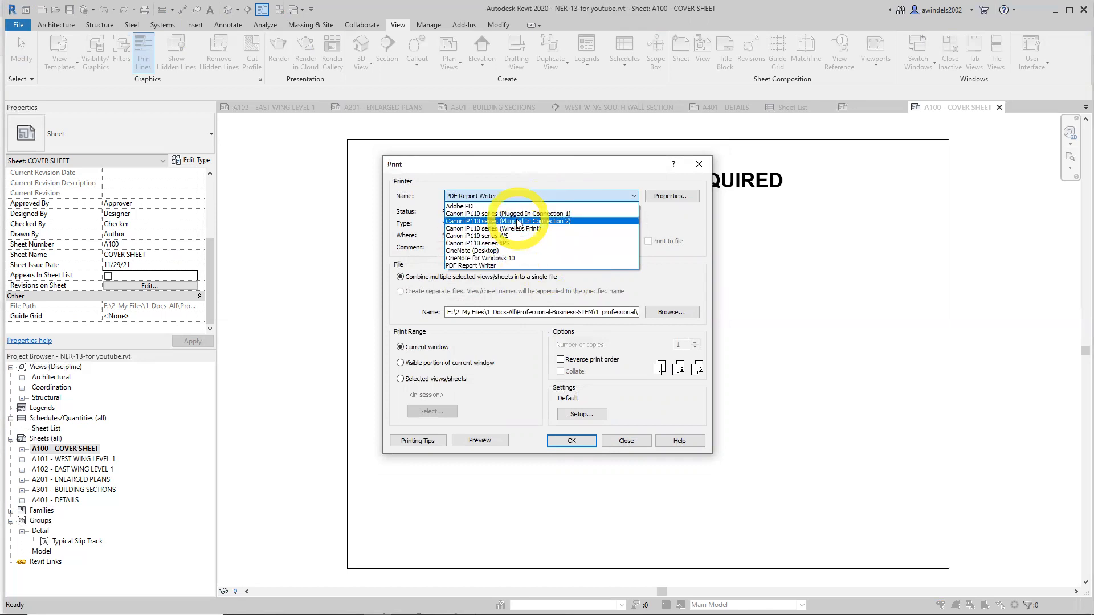
click(529, 265)
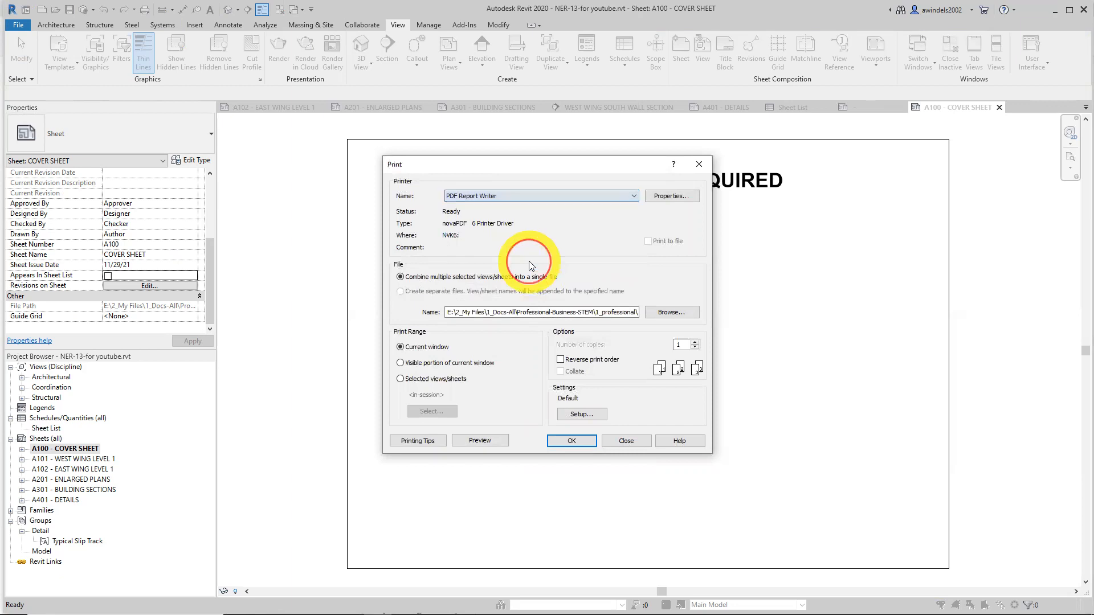
click(500, 197)
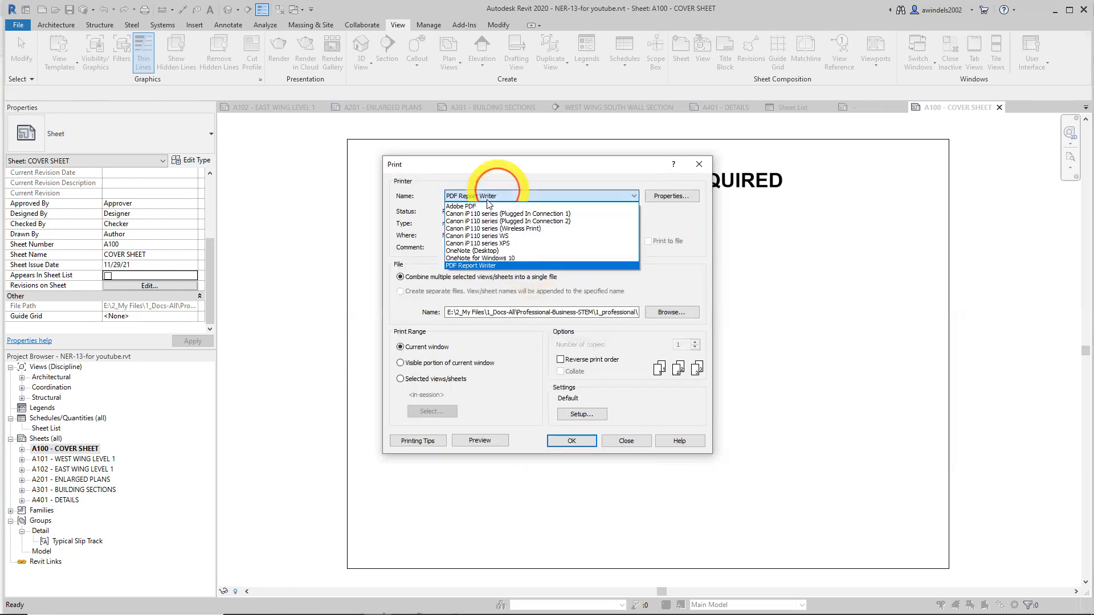
click(487, 205)
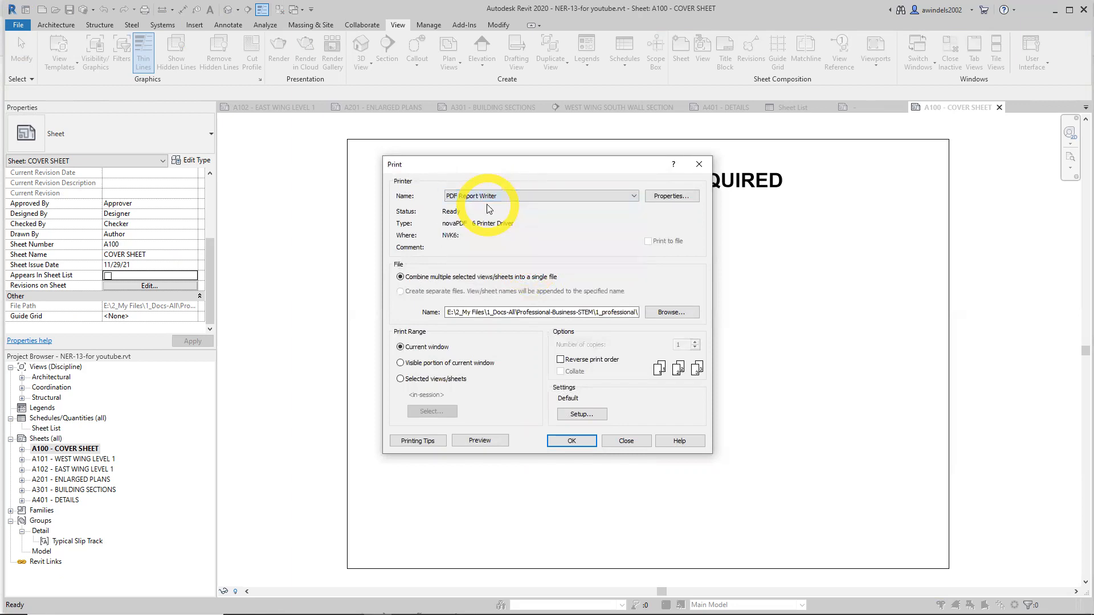
click(491, 195)
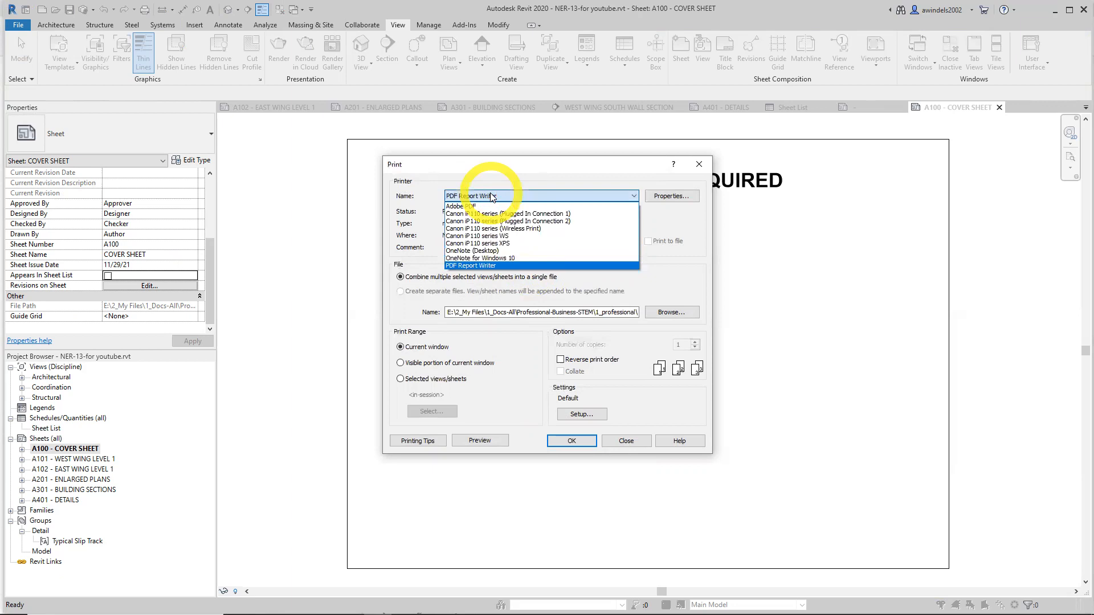
click(492, 196)
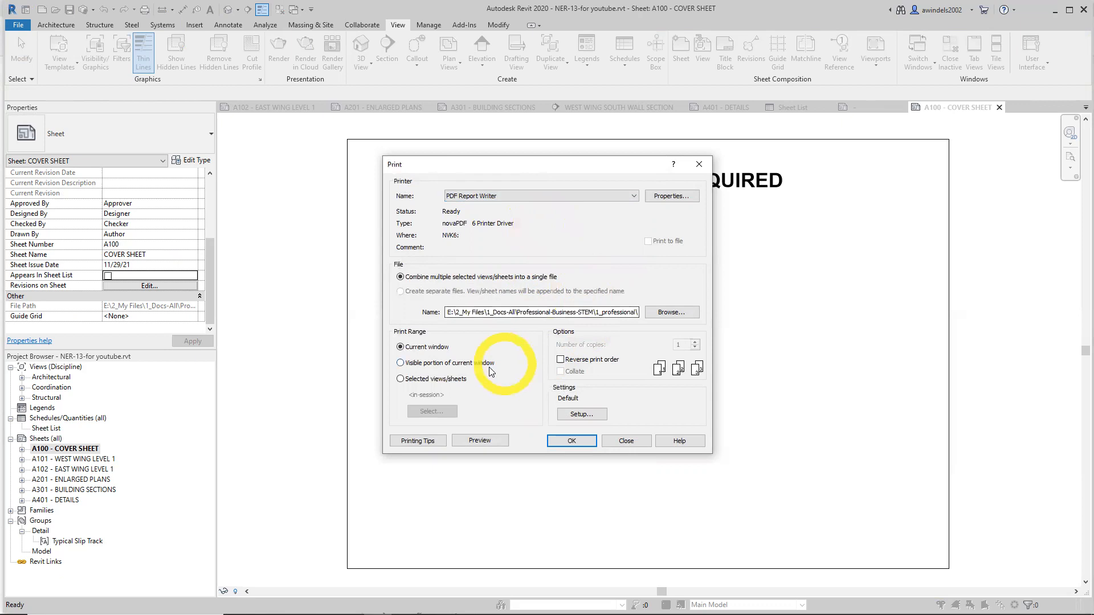
Set the print range to selected views/sheets, combined into a single PDF file named NER-13-for youtube on the Desktop
click(436, 380)
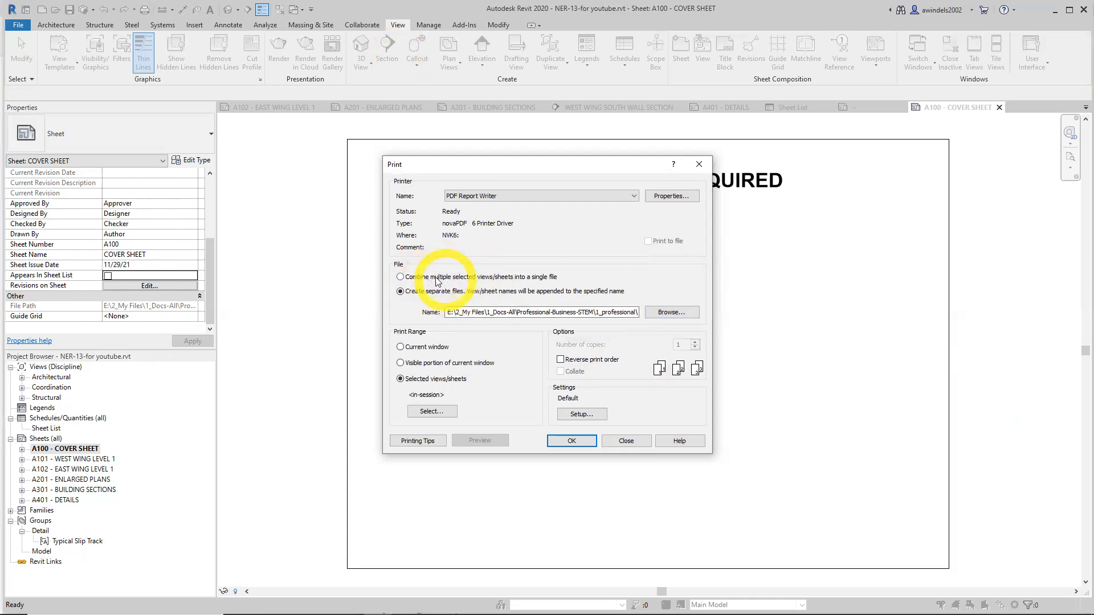
click(400, 277)
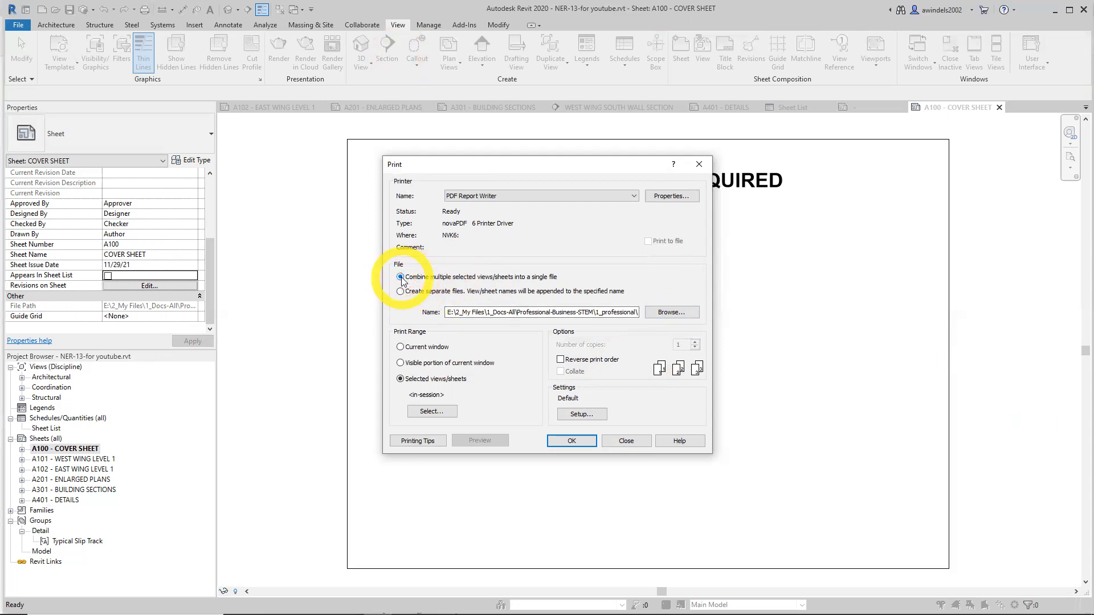
click(670, 313)
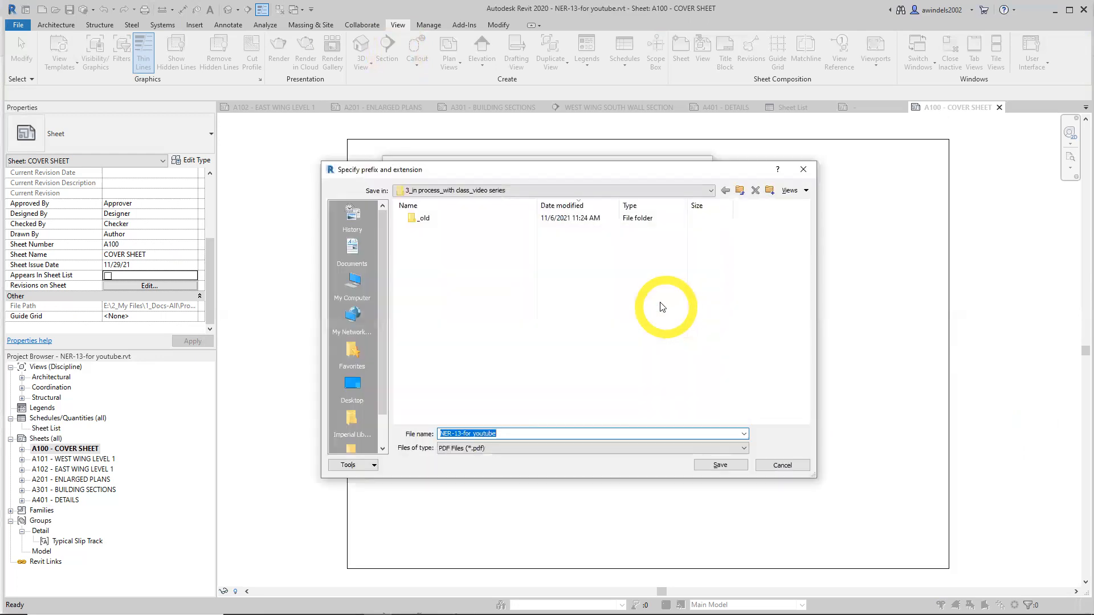
click(352, 382)
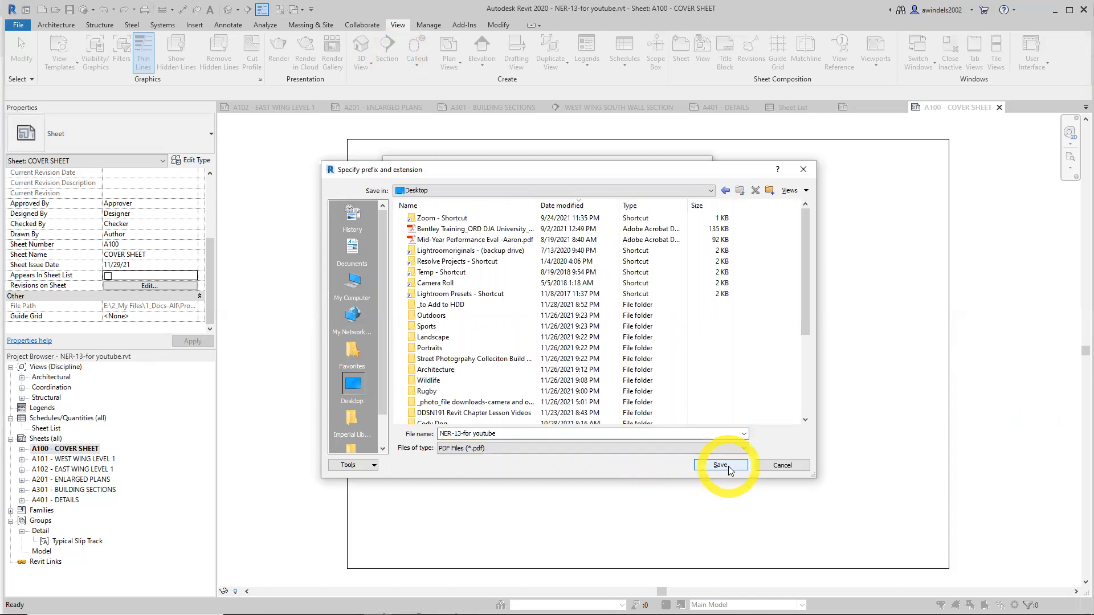
click(720, 465)
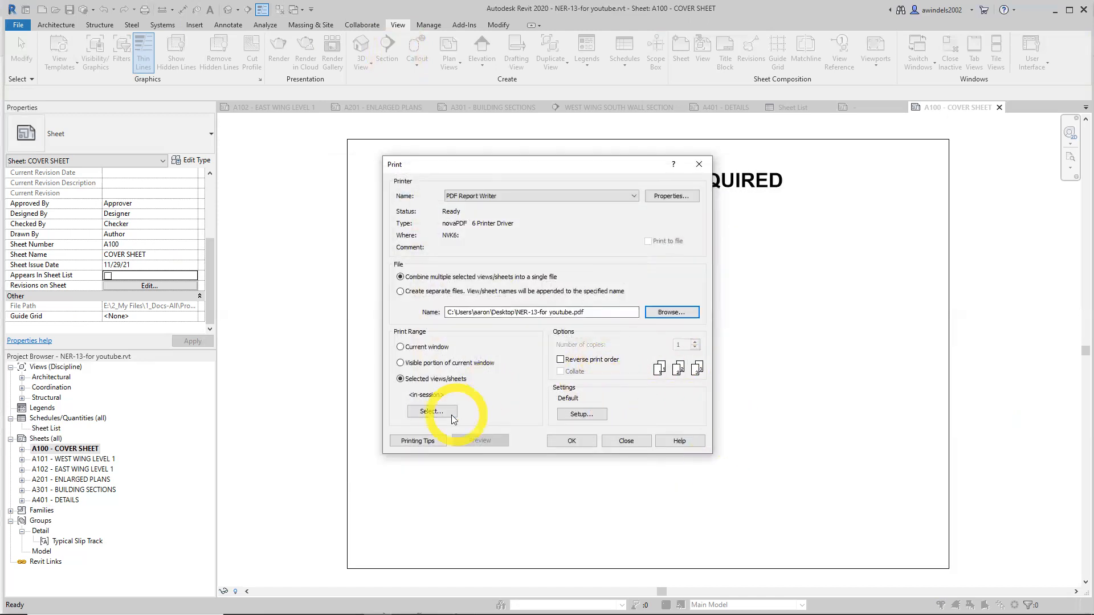
drag(449, 396, 402, 396)
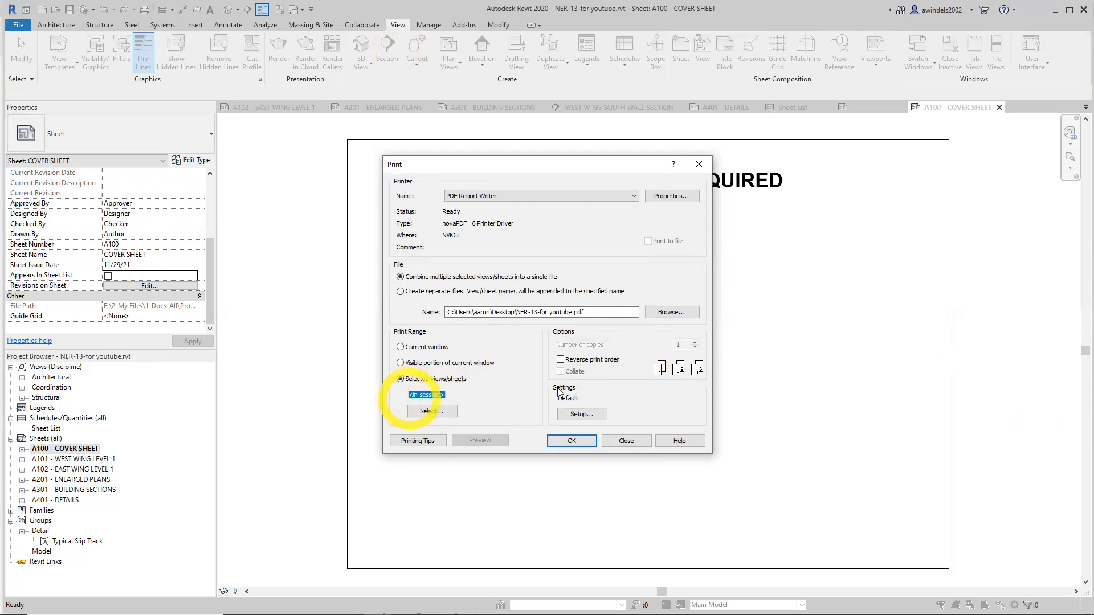
drag(579, 399, 557, 398)
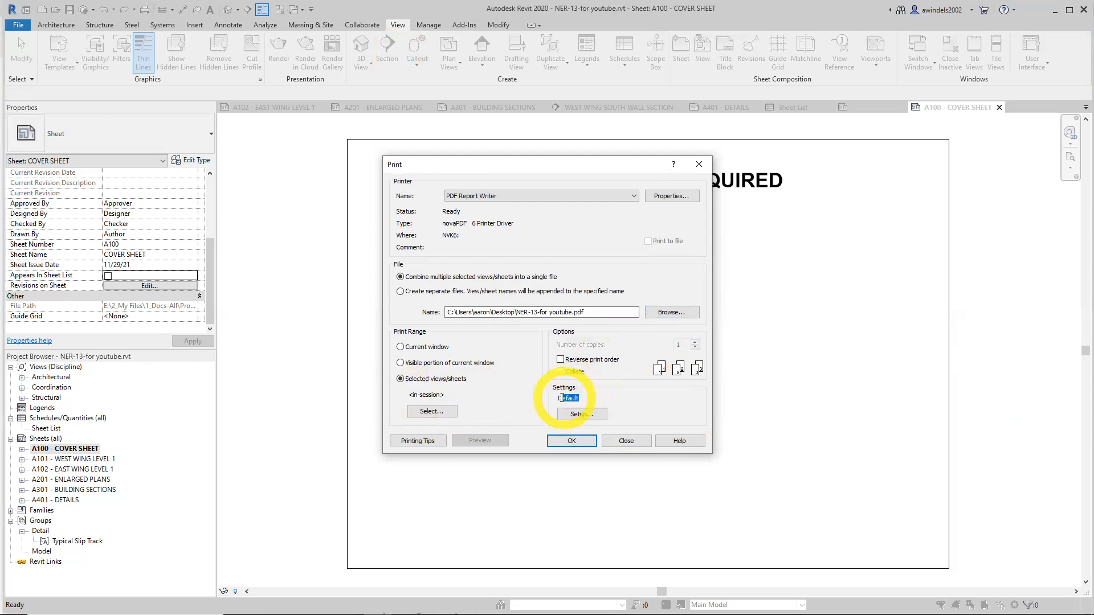
drag(465, 393, 385, 393)
click(441, 396)
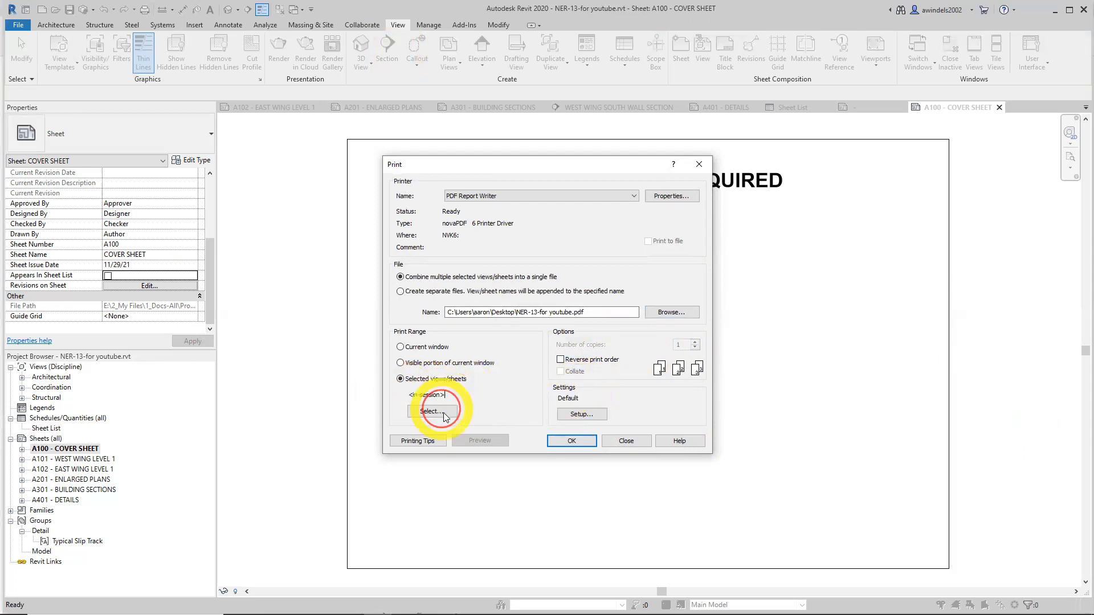
Clear every checked item in the view/sheet set for printing and filter its list to show only sheets
click(444, 414)
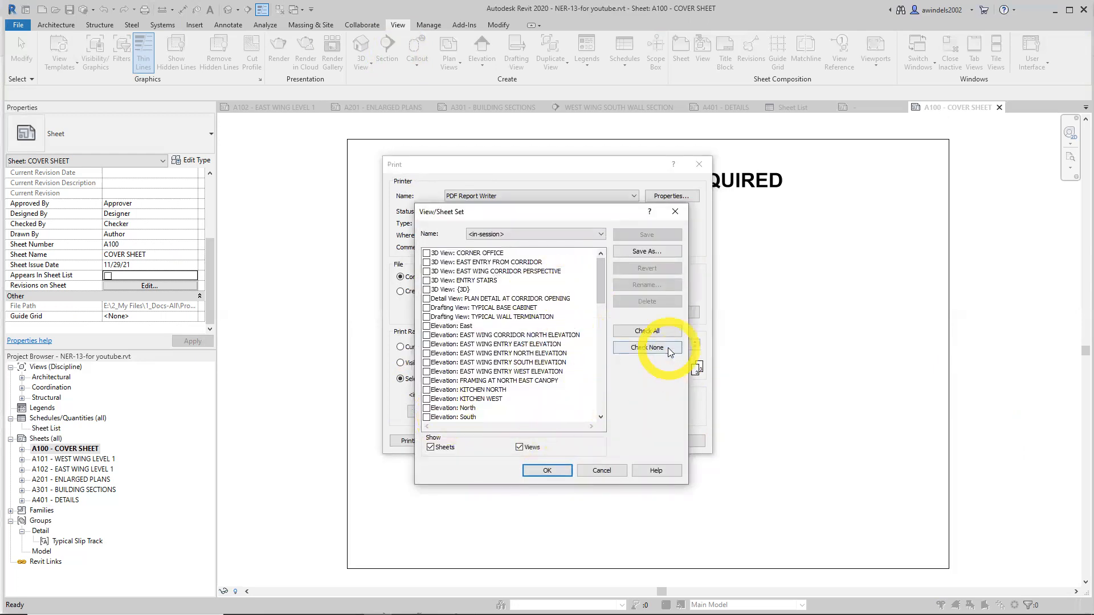
click(675, 351)
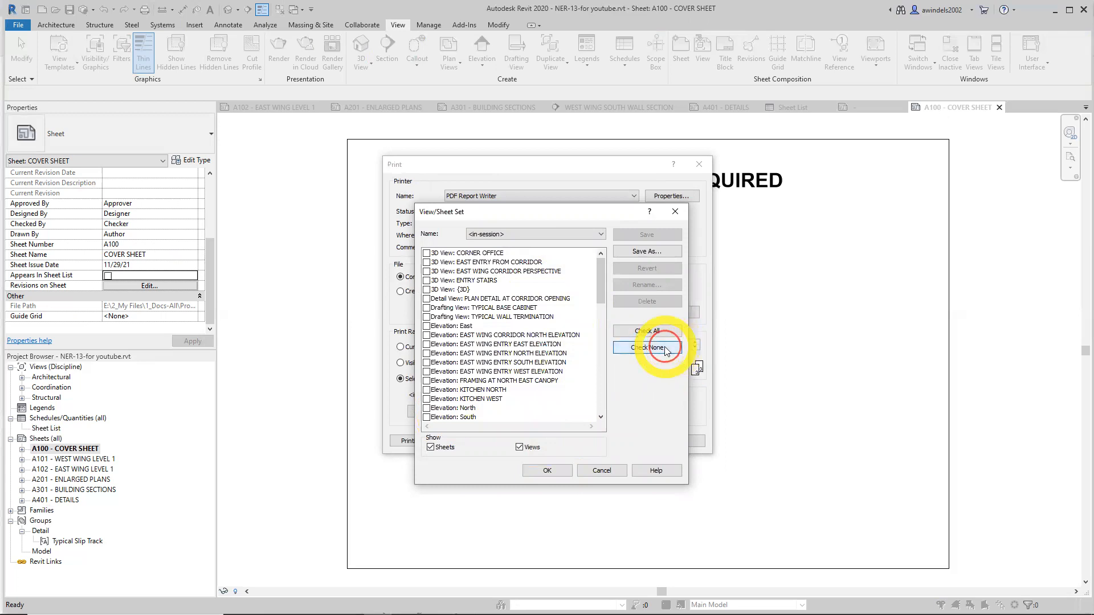
click(430, 447)
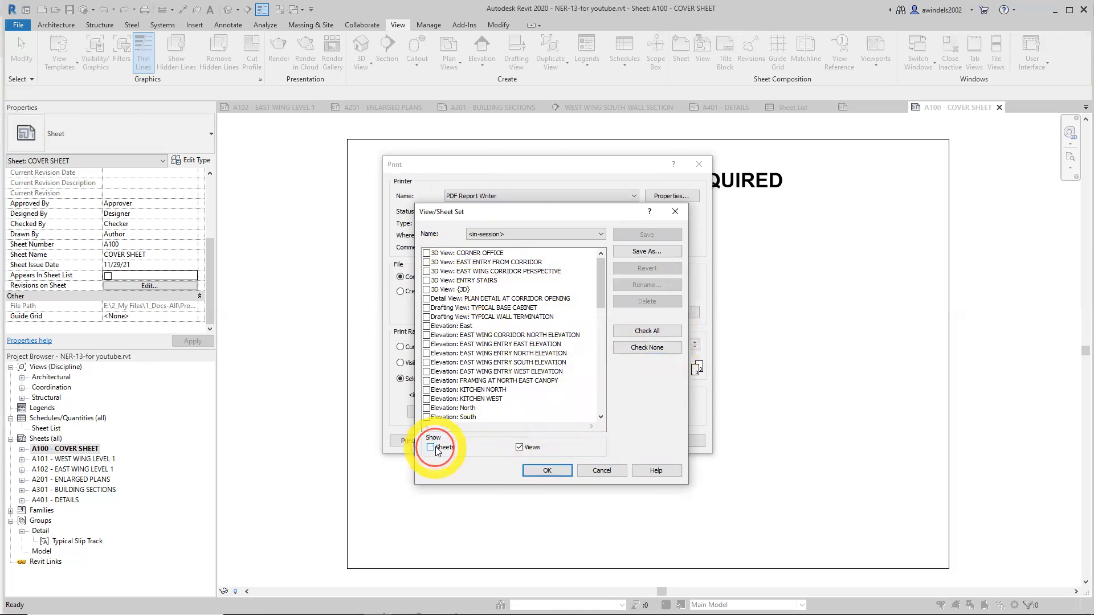
click(519, 447)
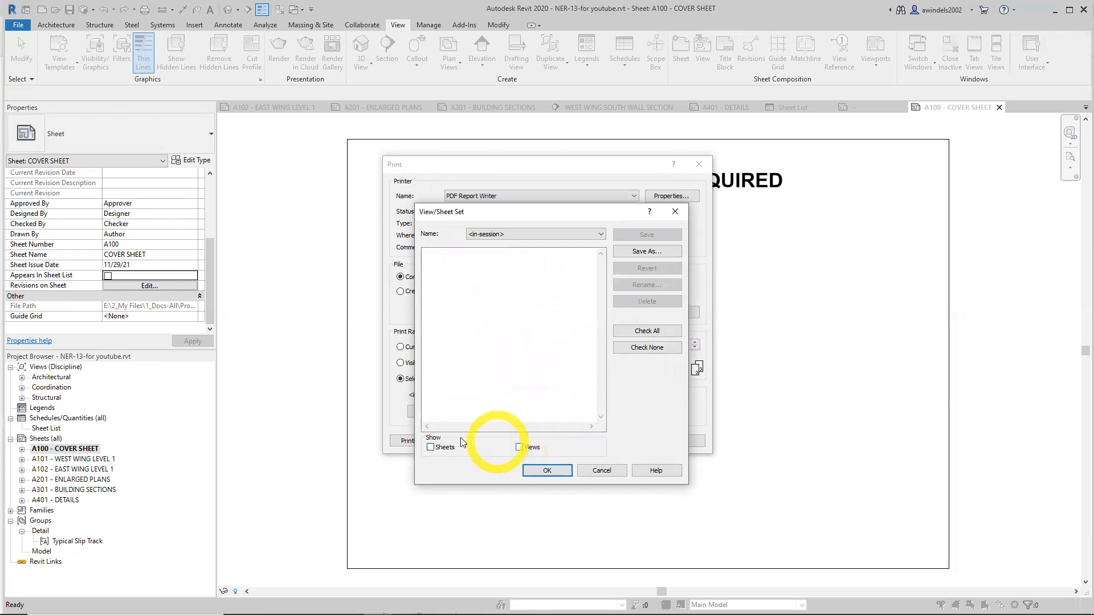
click(431, 448)
click(431, 447)
click(526, 448)
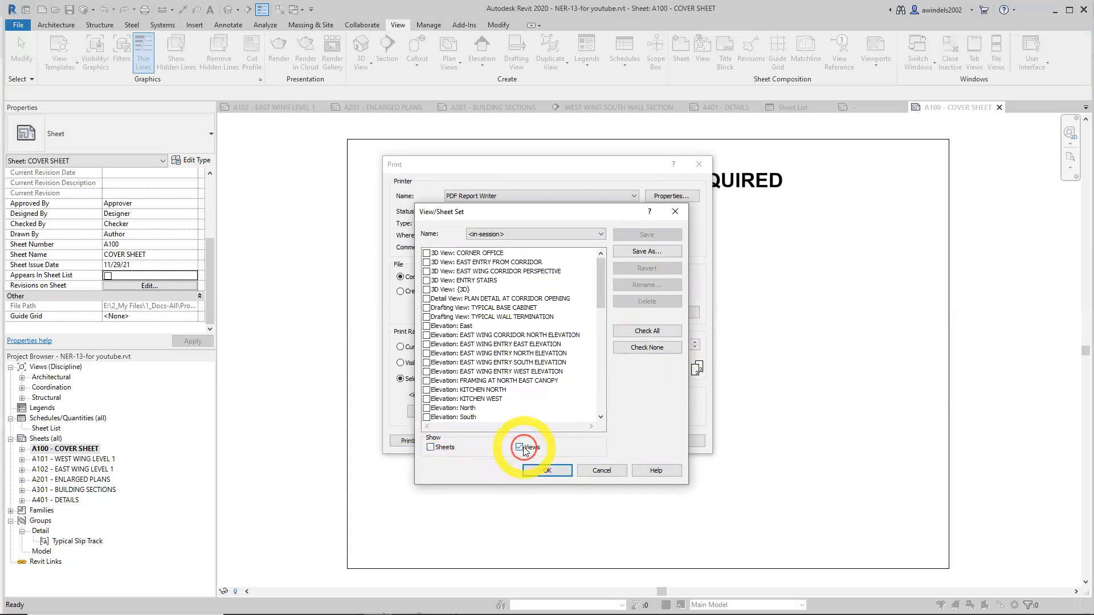
drag(602, 279, 575, 256)
click(431, 448)
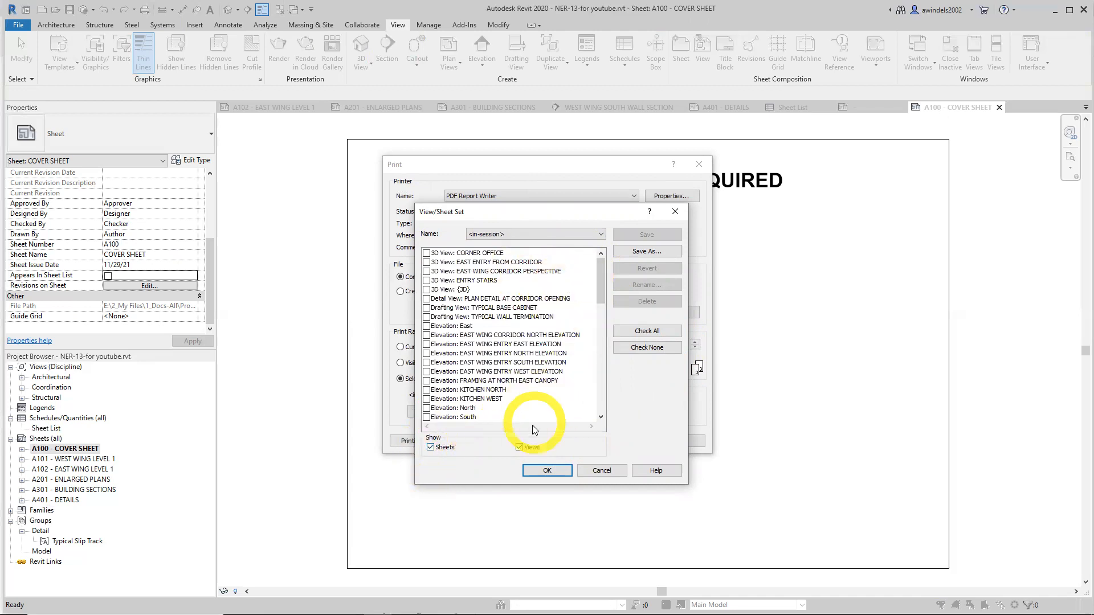
click(529, 450)
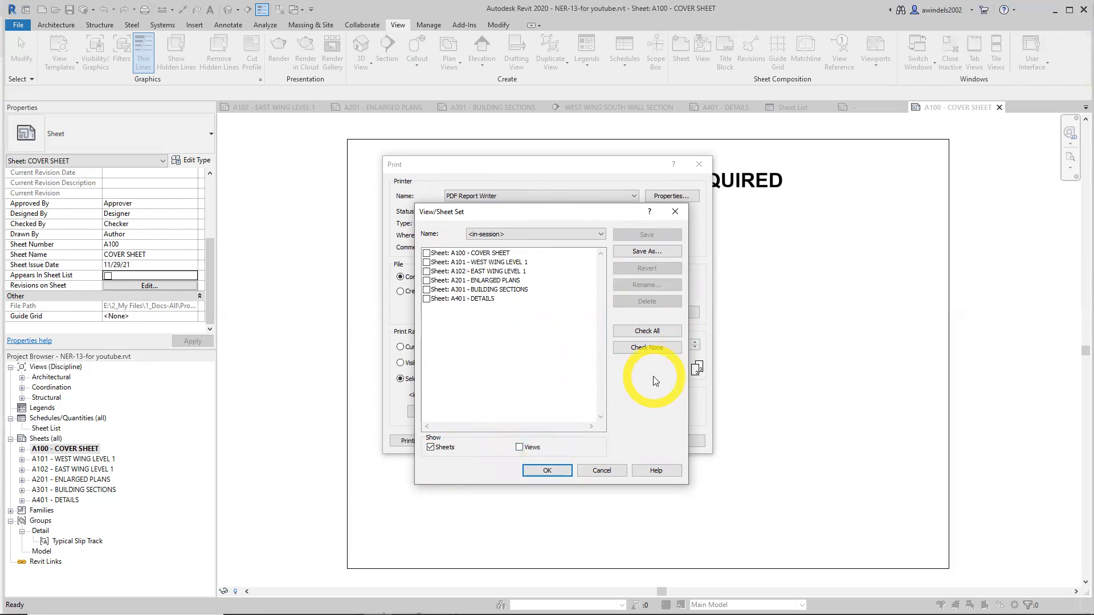
Include all listed sheets in the print selection and save it as a set named ALL SHEETS
click(652, 333)
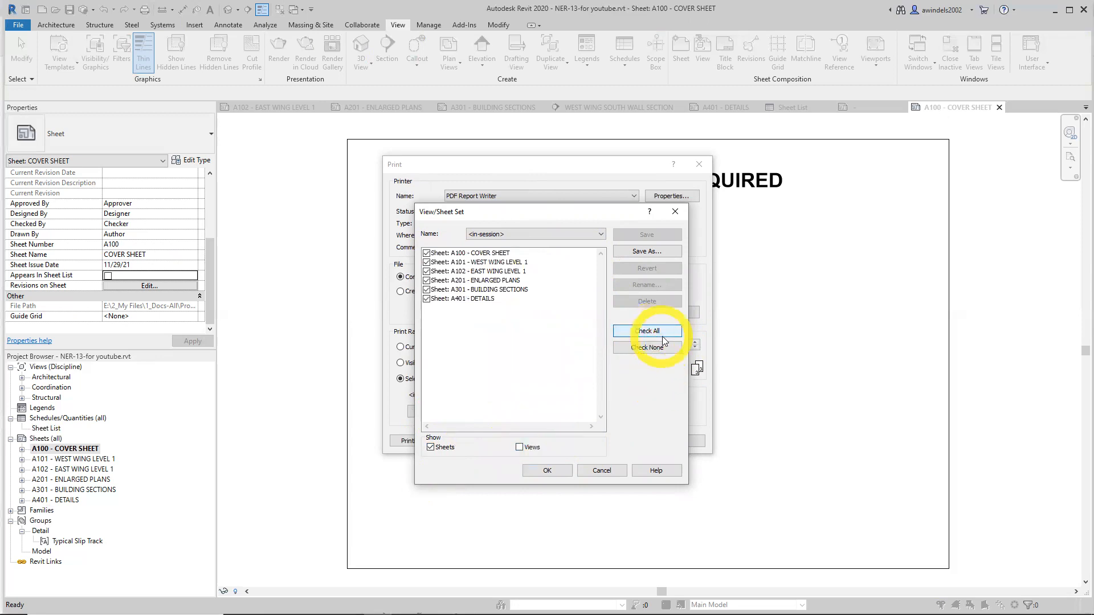
click(637, 254)
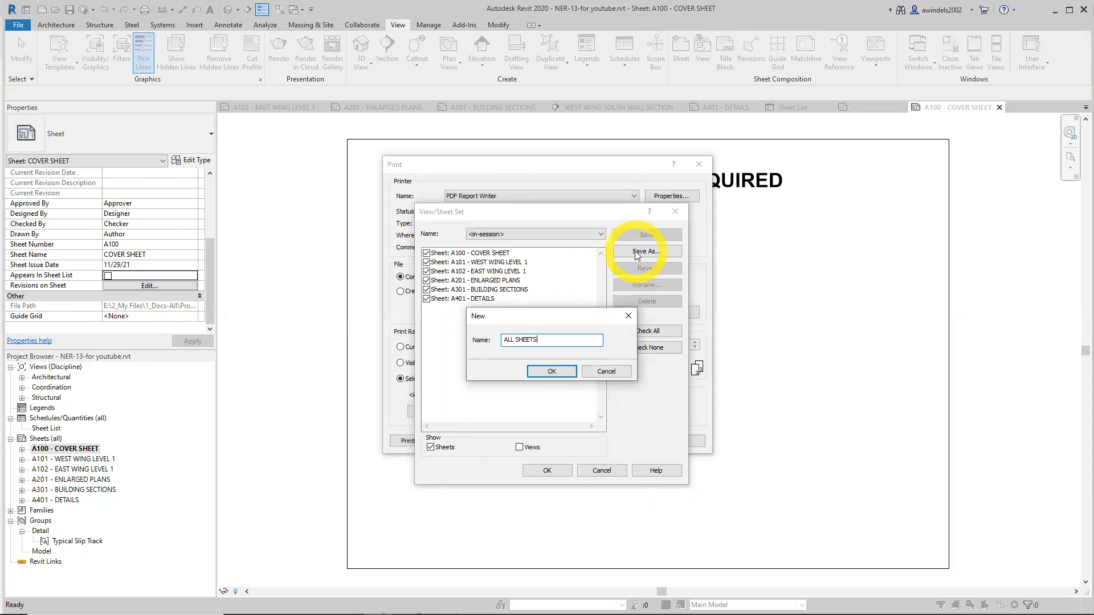
key(Return)
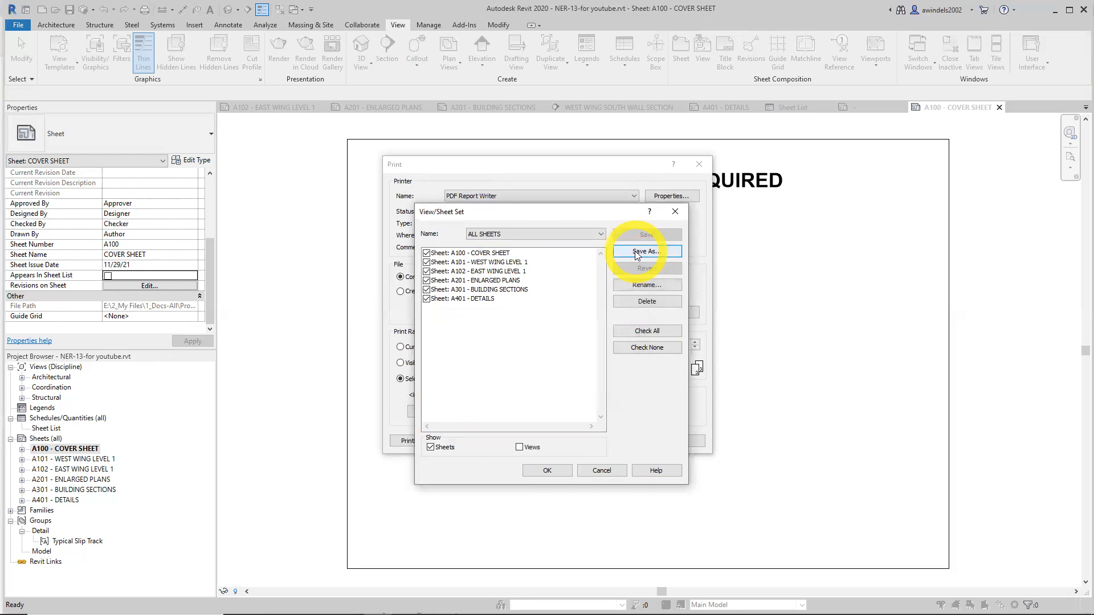
click(547, 471)
triple_click(447, 395)
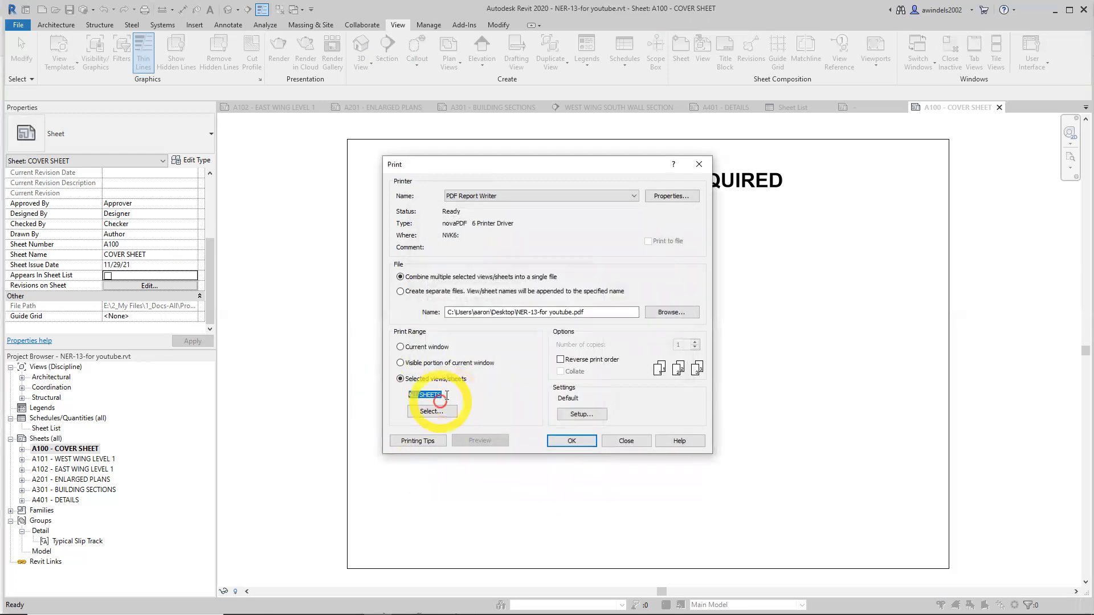
click(438, 394)
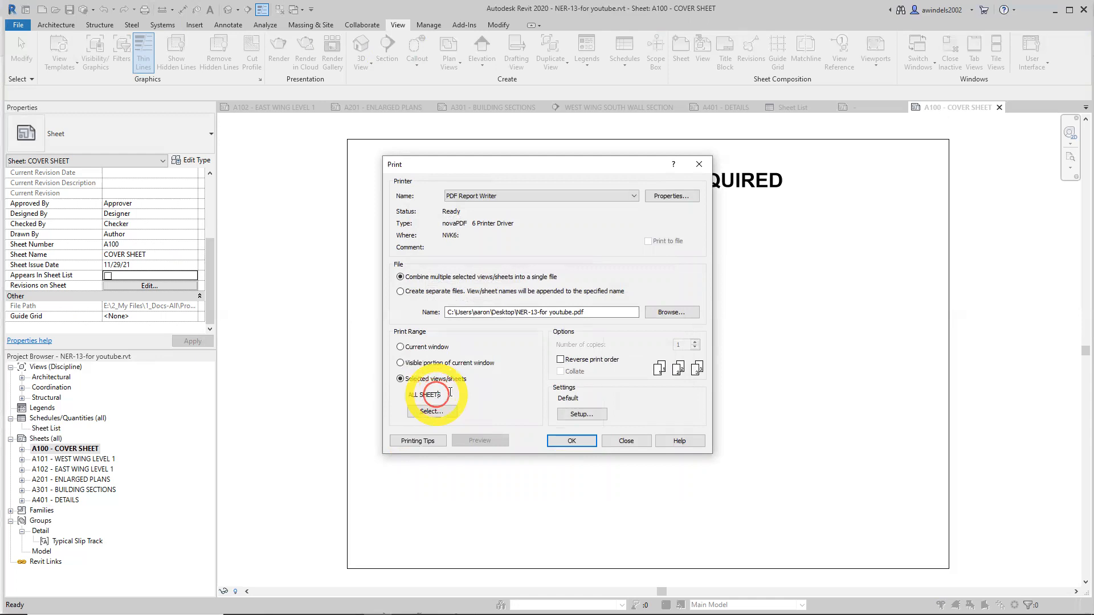
Set the paper size in the print setup to E size sheet
click(581, 414)
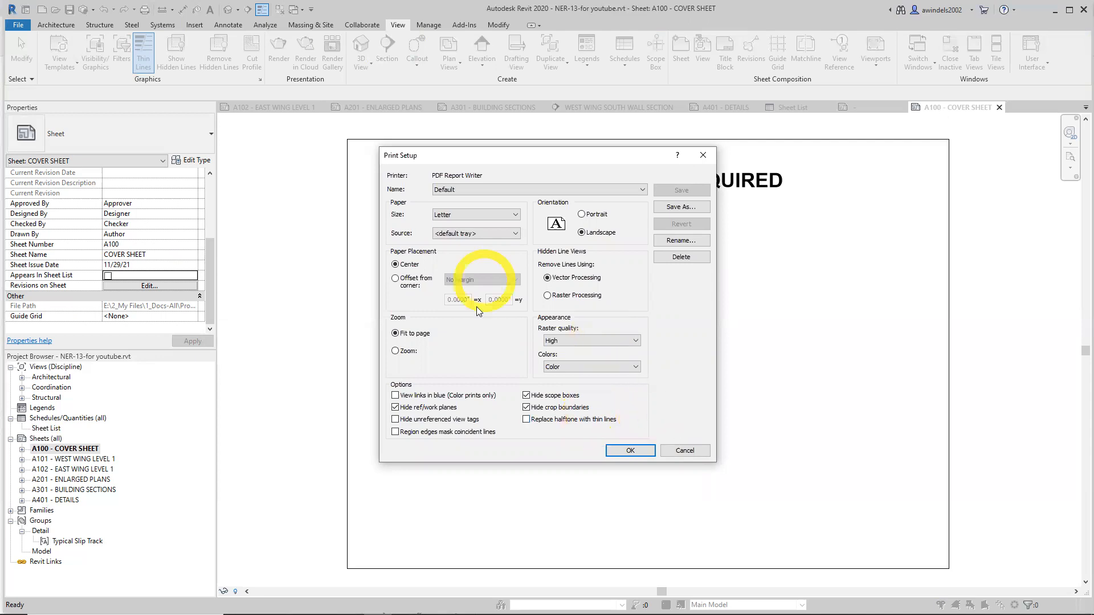
click(494, 214)
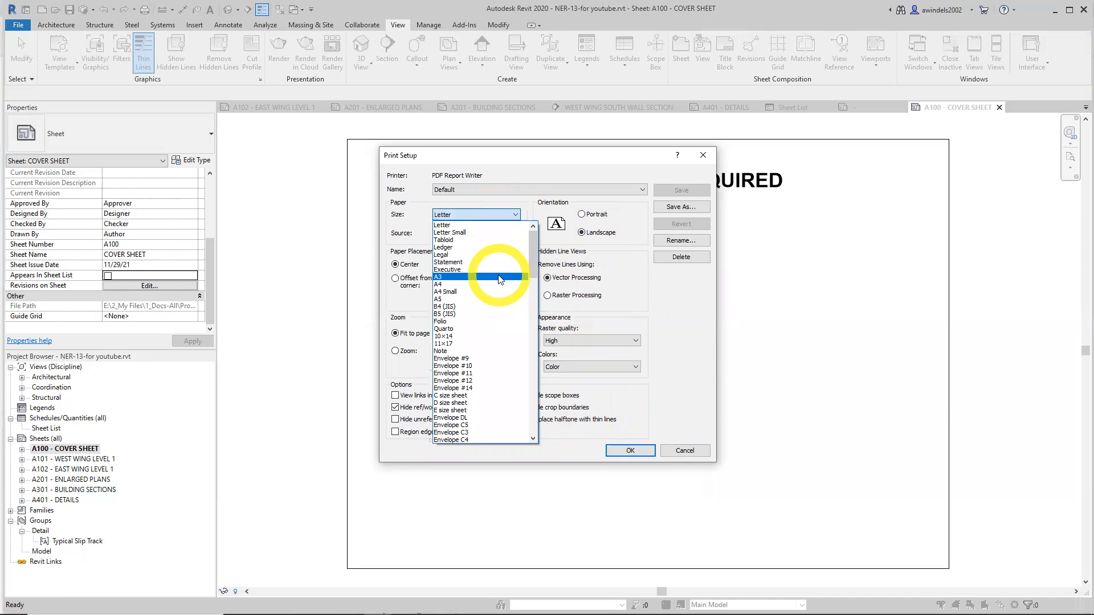
drag(531, 255, 533, 278)
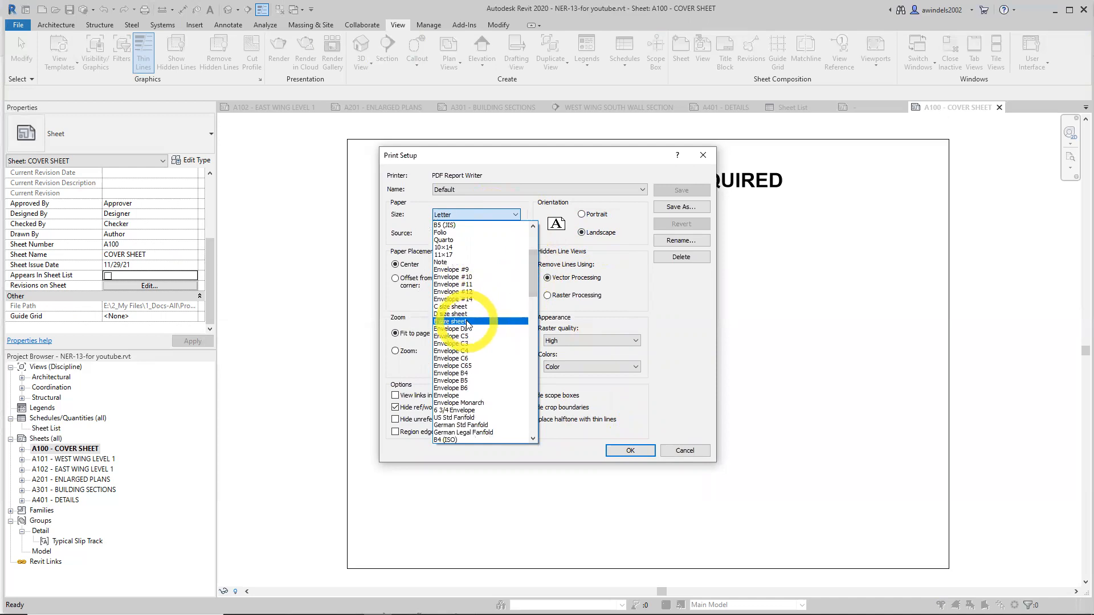
scroll(533, 285, down, 5)
drag(531, 307, 529, 250)
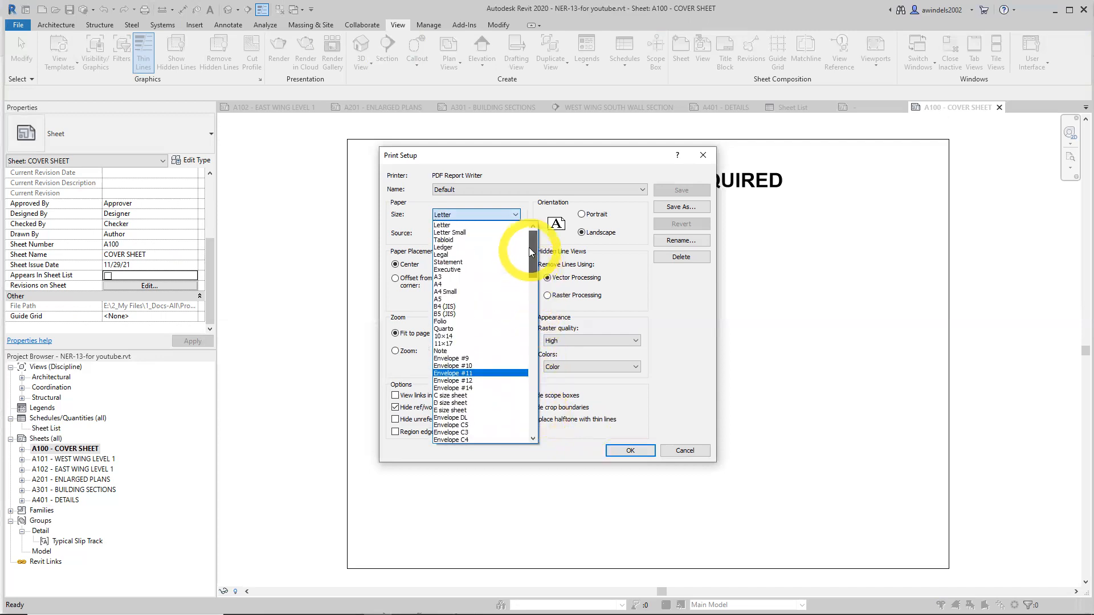
click(450, 411)
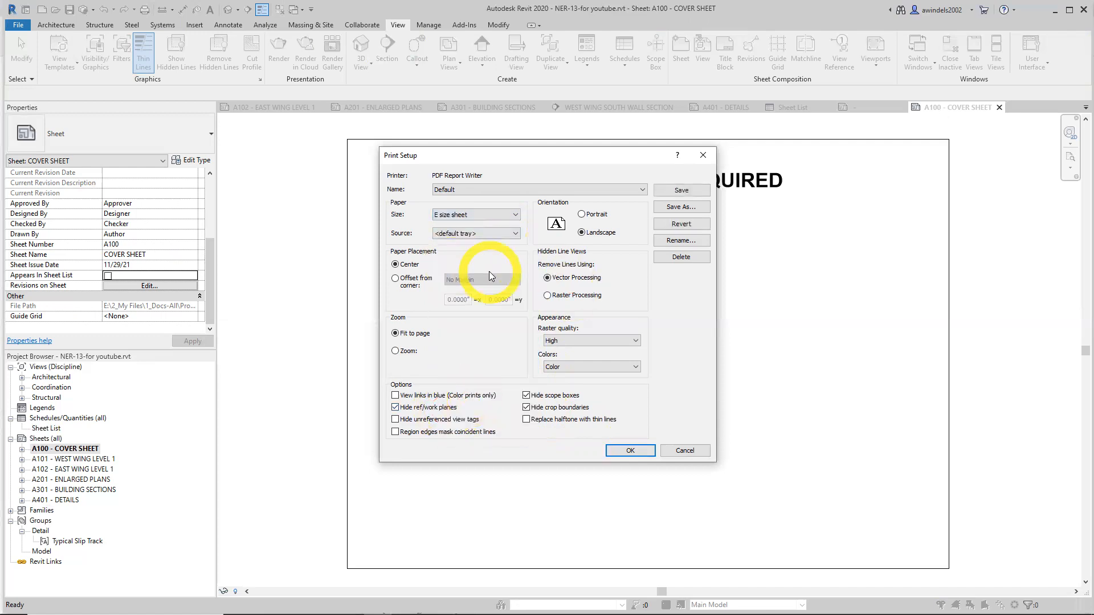
Set the print zoom to 100% of size with centered paper placement
click(395, 351)
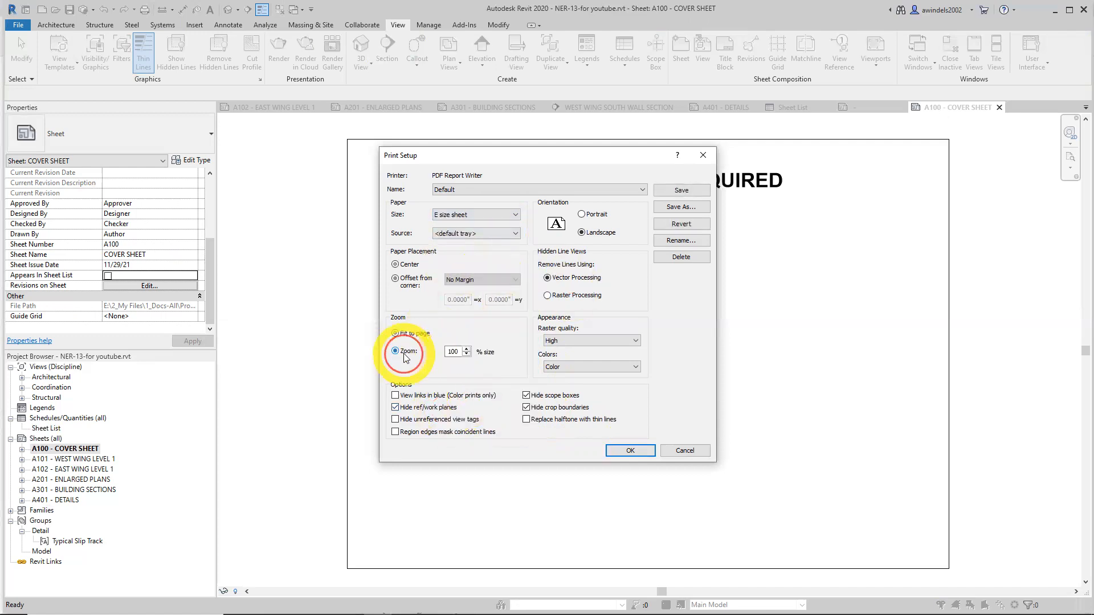
mouse_move(461, 354)
mouse_down()
mouse_move(475, 354)
mouse_move(440, 352)
mouse_up()
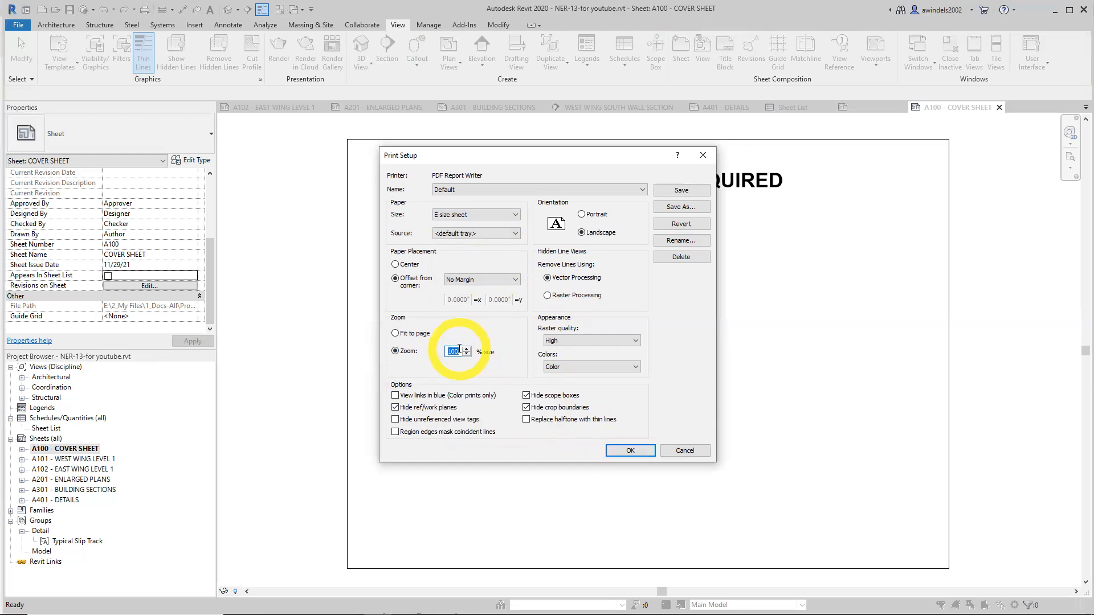
click(395, 264)
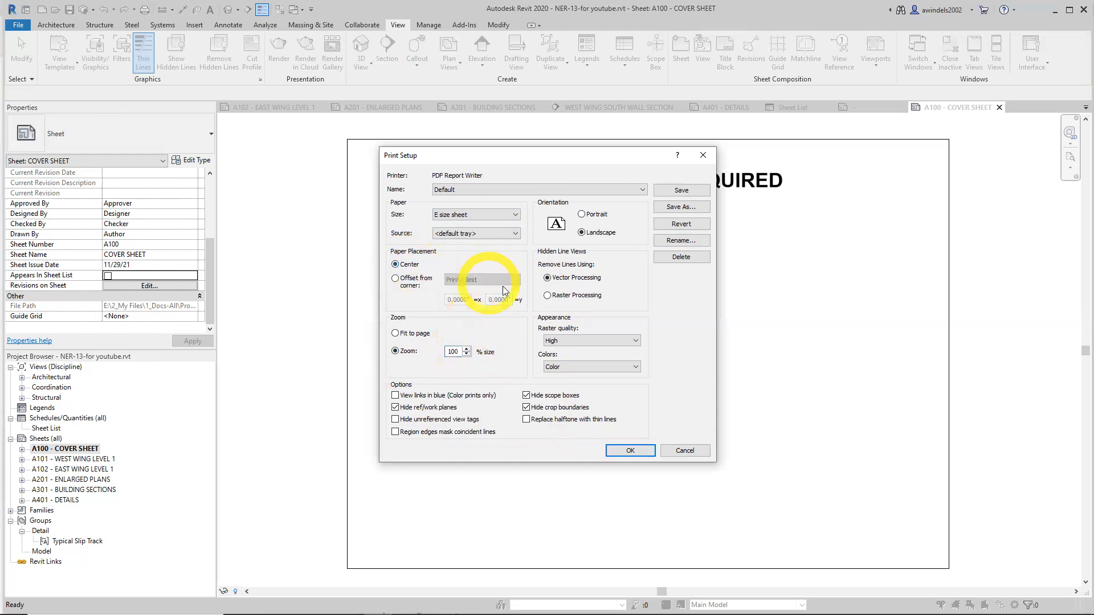
Hide unreferenced view tags in the print and set its colors to Black Lines
click(425, 419)
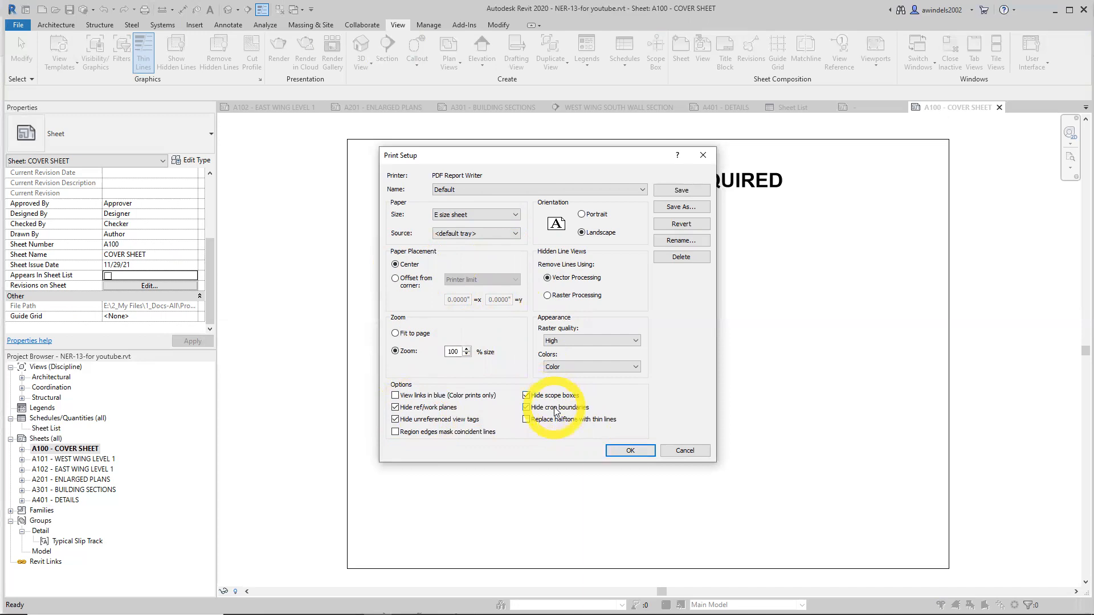
click(603, 368)
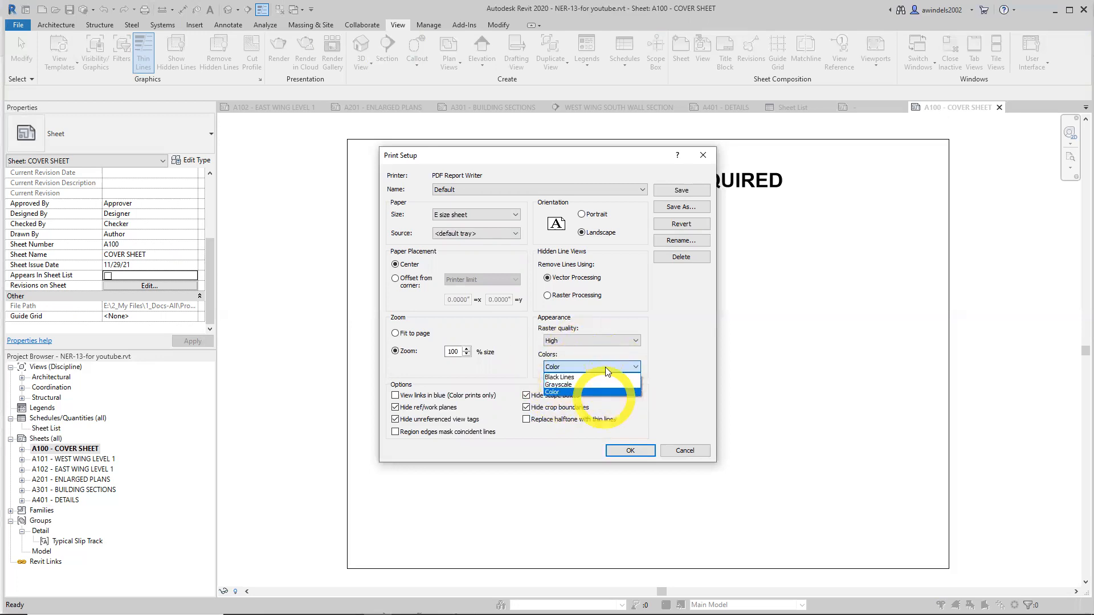
click(576, 378)
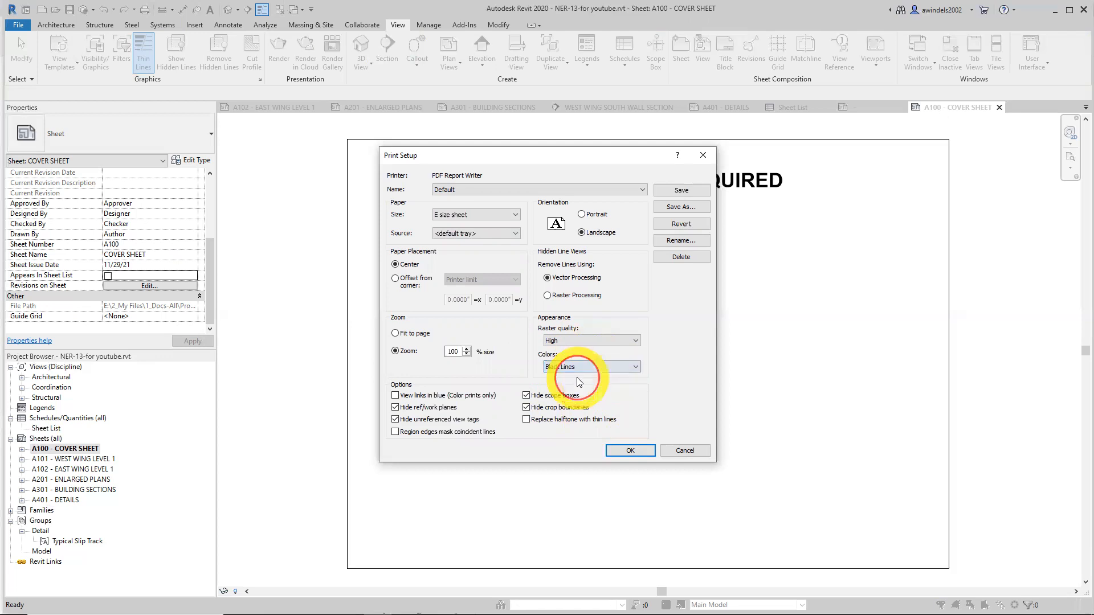
Set the print's raster quality to Medium and review the paper source options
click(596, 341)
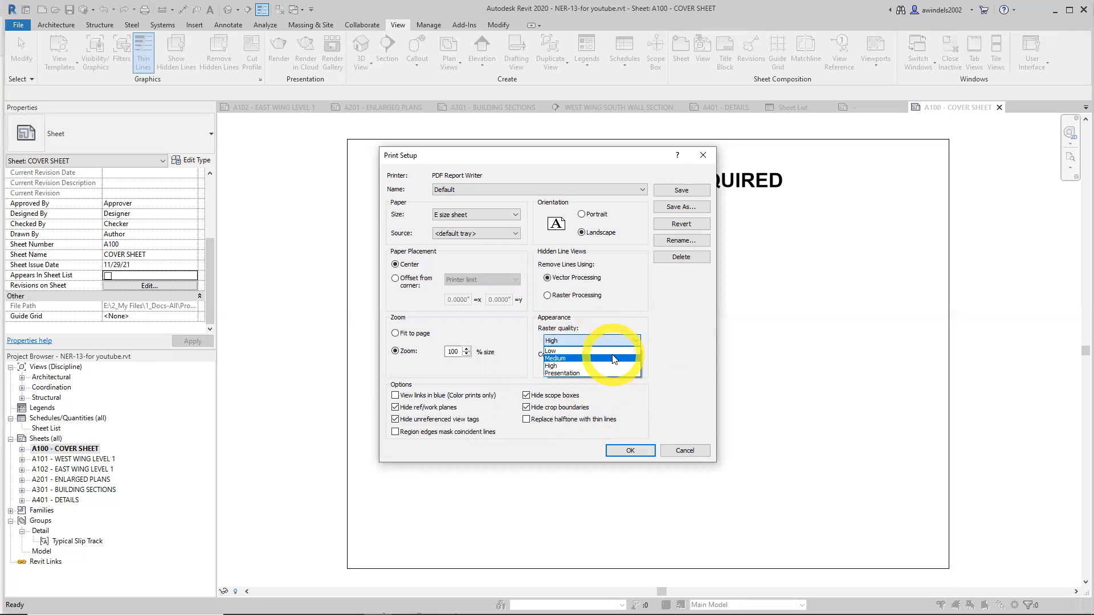
click(613, 358)
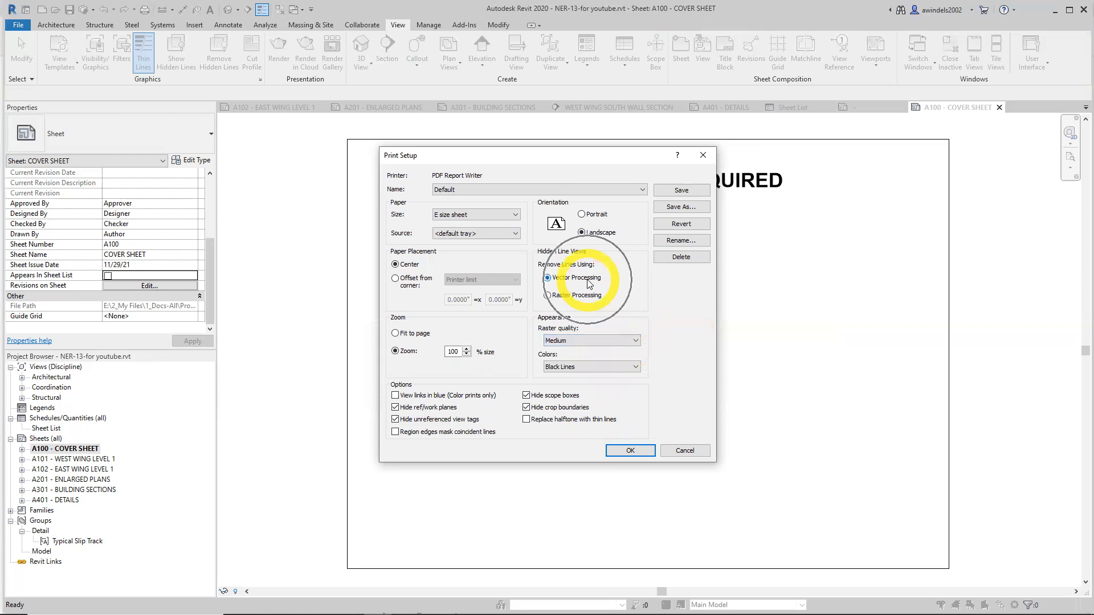
click(484, 233)
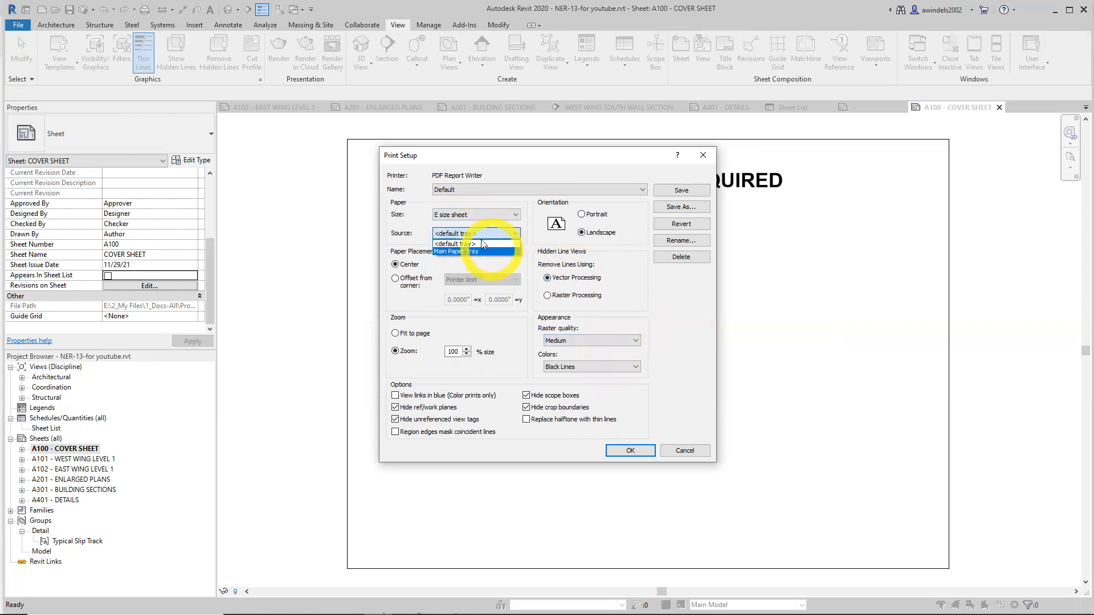
click(491, 274)
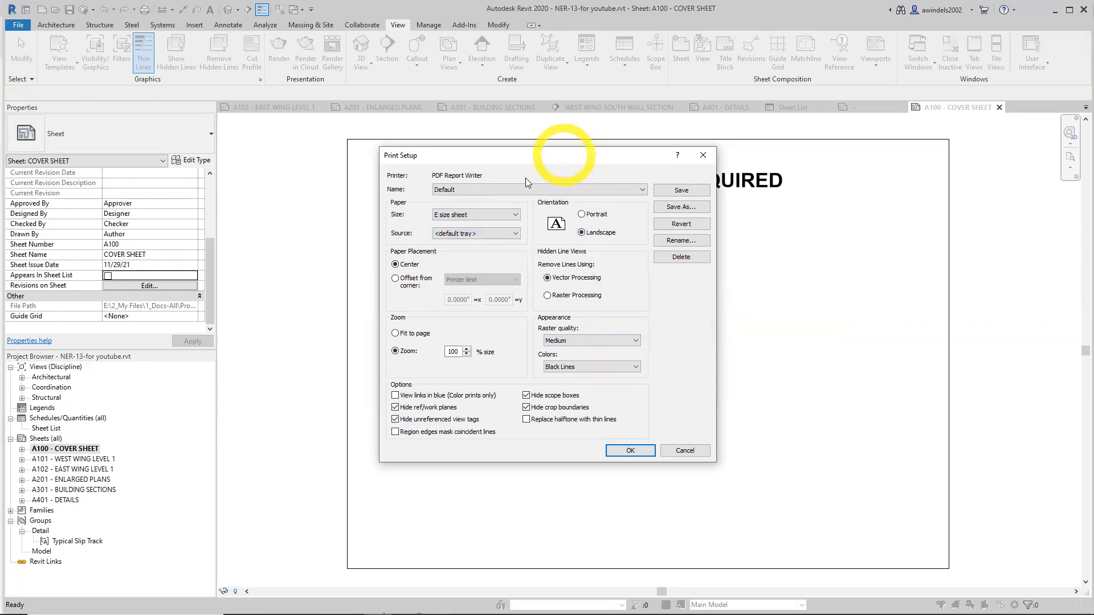
Save the print settings as a new setup named with the author's first name followed by "- E SIZE" and accept the setup
drag(564, 155, 574, 162)
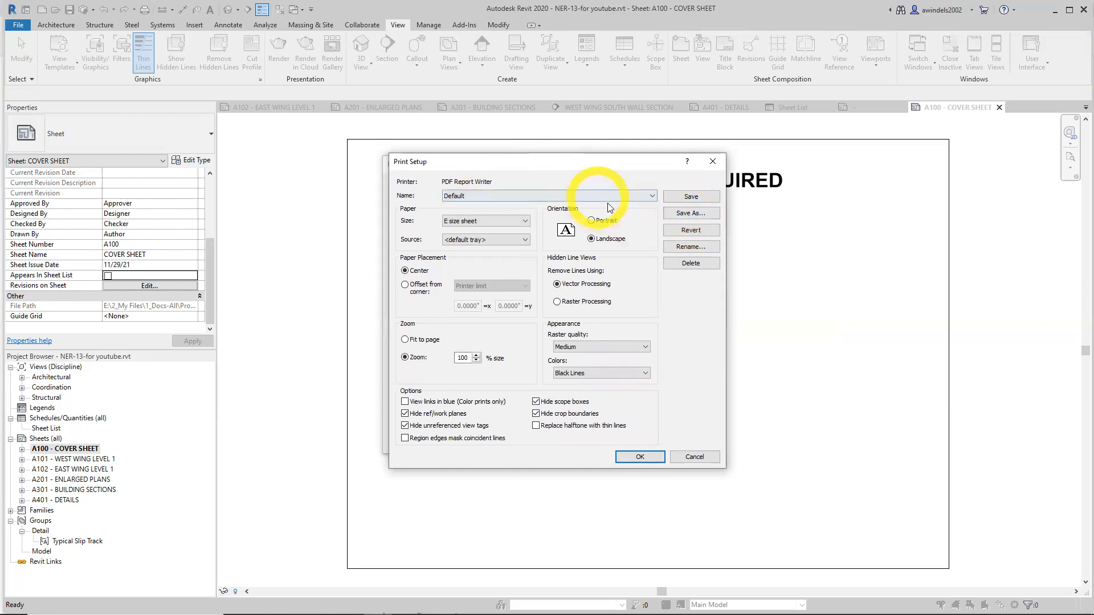
click(683, 214)
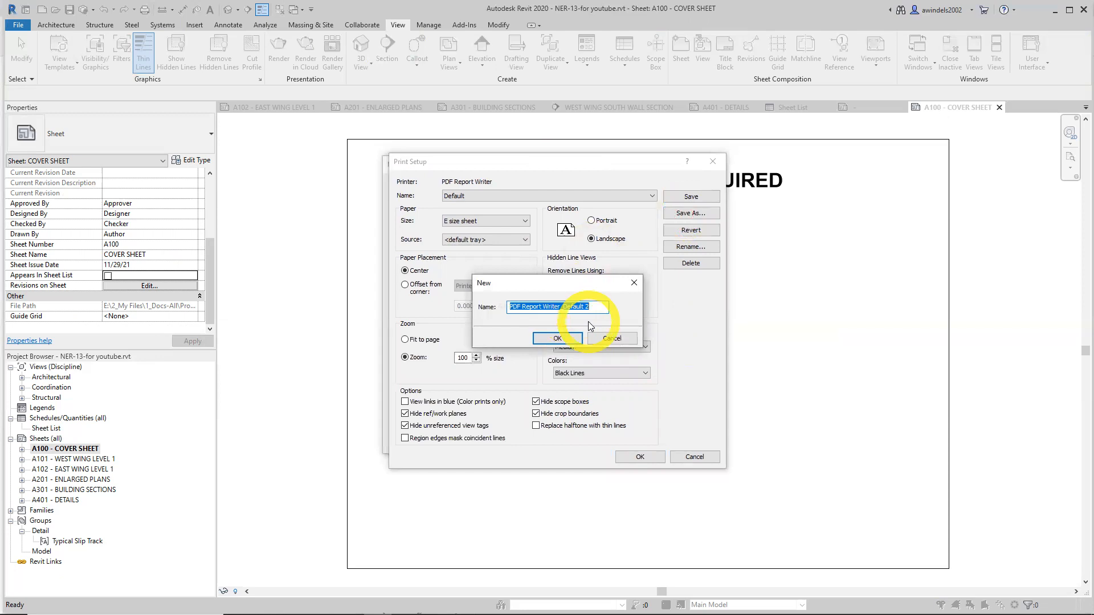
text(aARON - E SIZE)
click(557, 338)
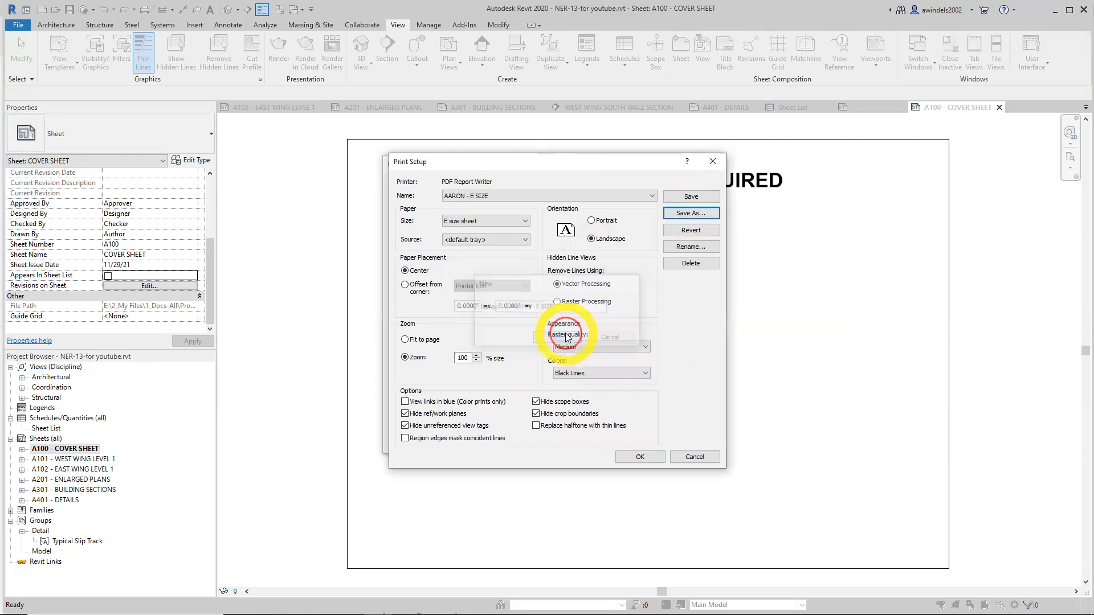
click(640, 457)
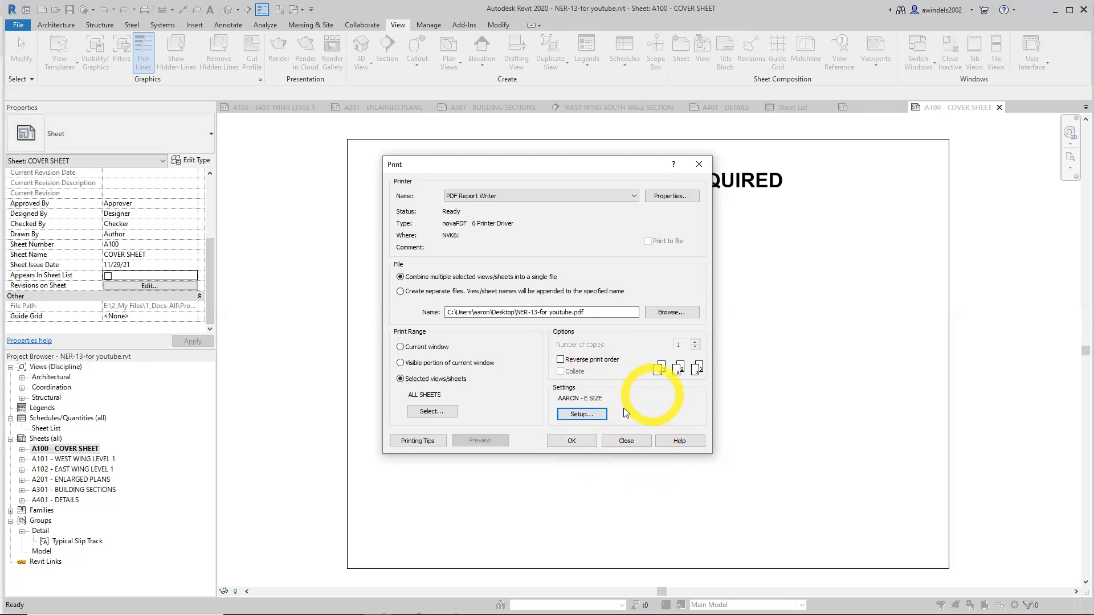
Try to print the ALL SHEETS set with PDF Report Writer to the single file NER-13-for youtube.pdf on the desktop
drag(604, 397, 527, 402)
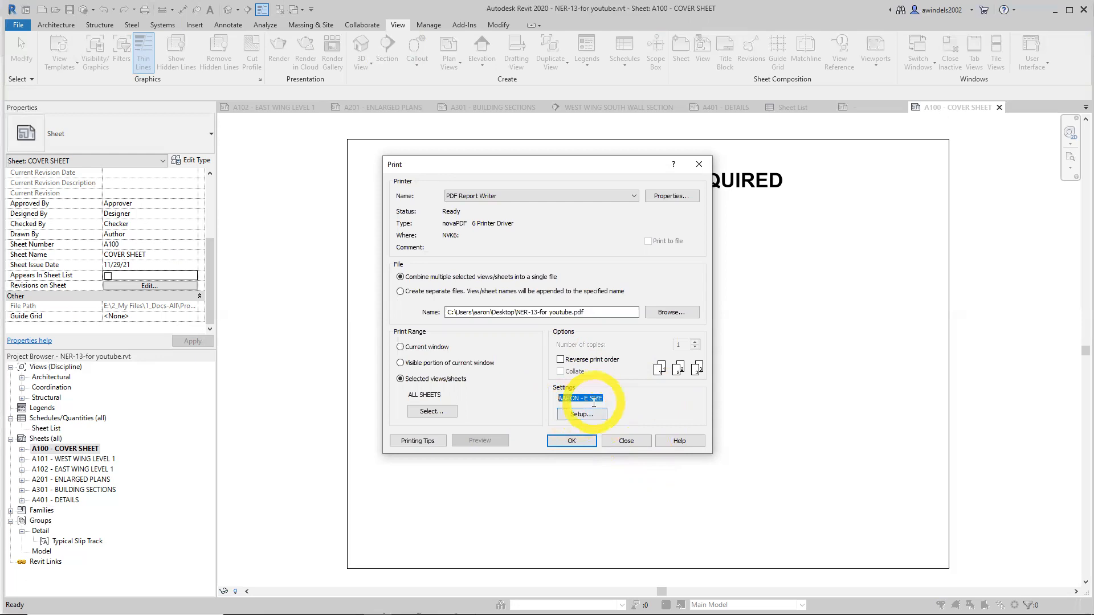
mouse_move(442, 395)
mouse_down()
mouse_move(379, 399)
mouse_move(435, 406)
mouse_up()
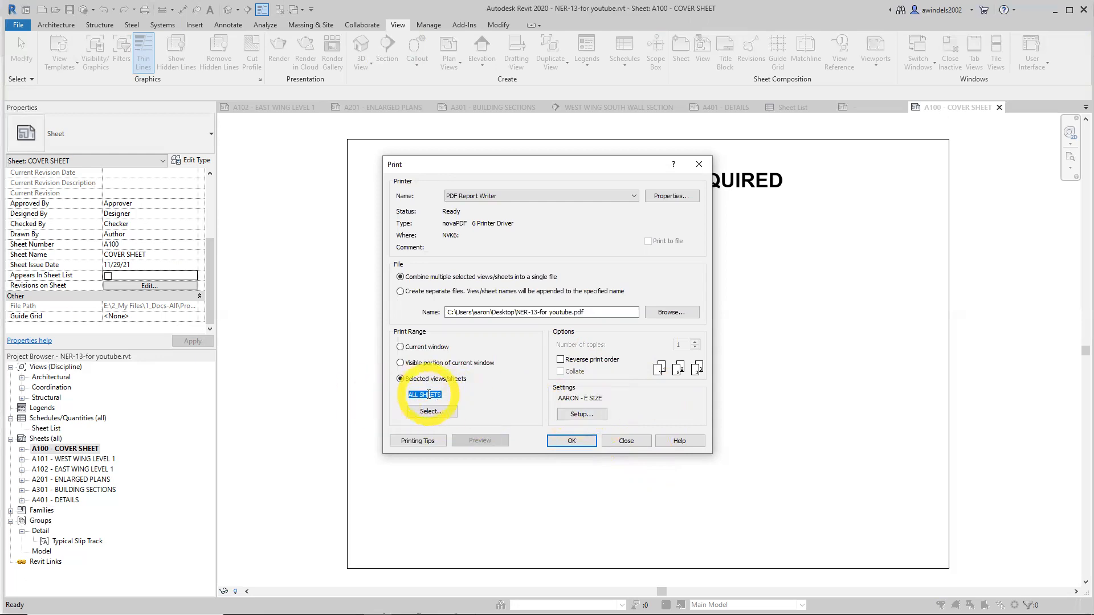
mouse_move(604, 397)
mouse_down()
mouse_move(532, 399)
mouse_move(587, 397)
mouse_up()
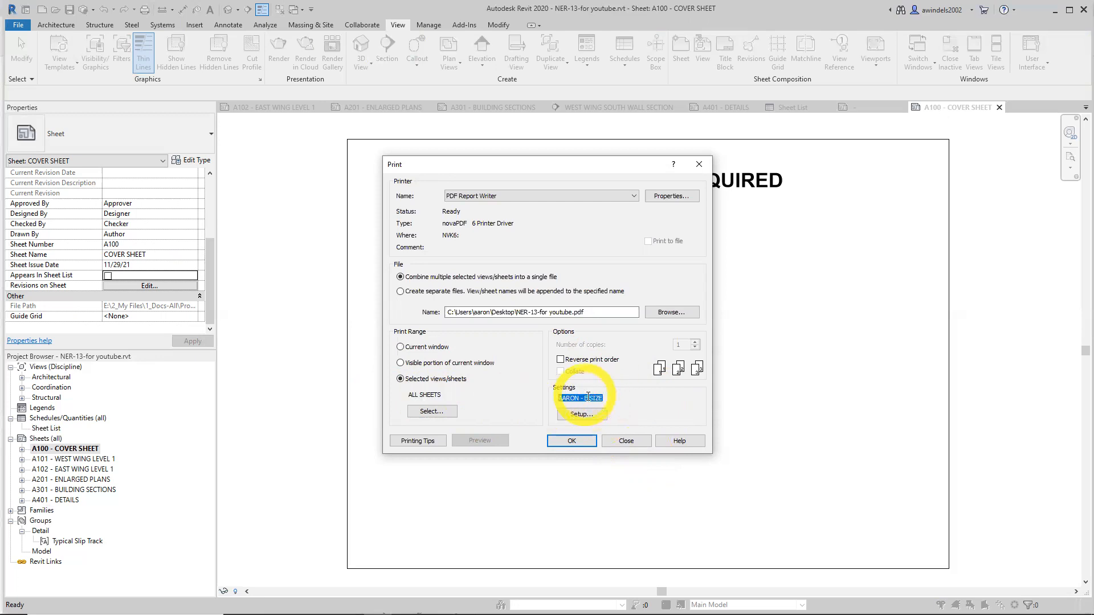
click(585, 442)
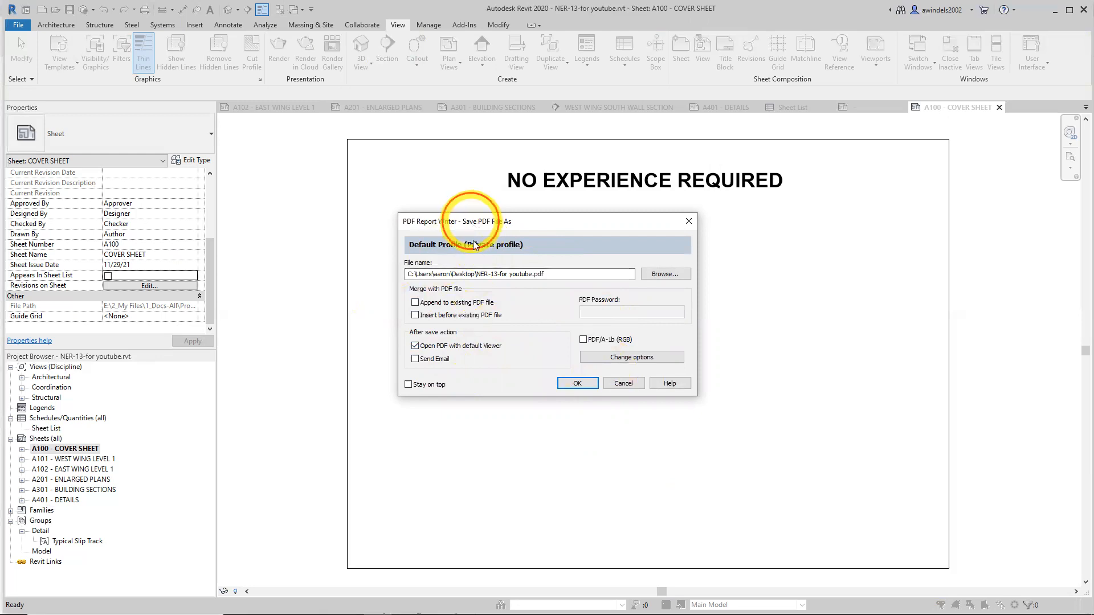
drag(464, 221, 472, 221)
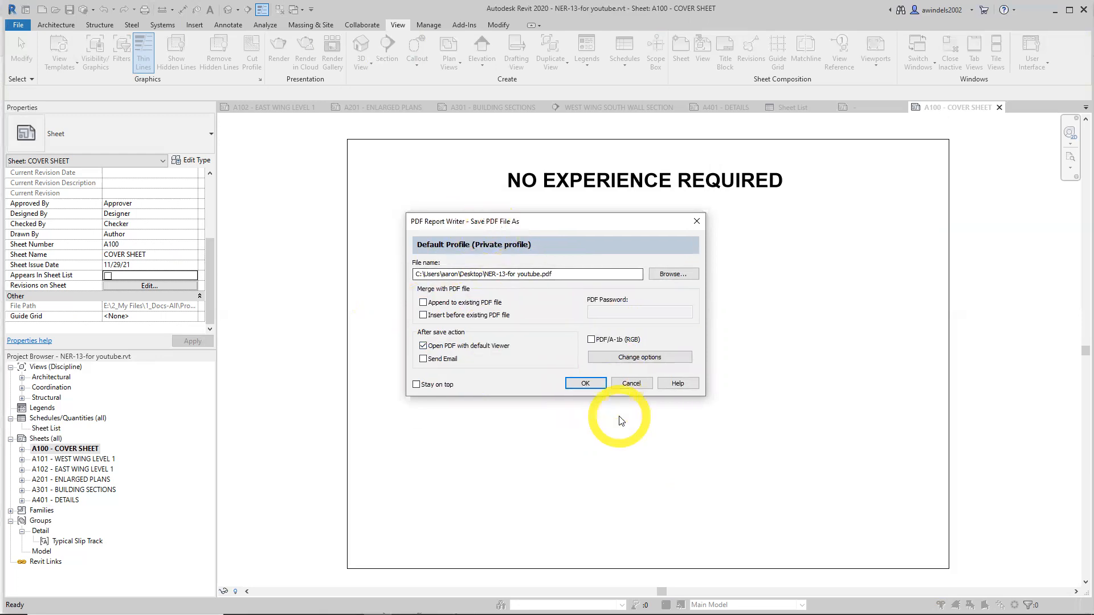
click(586, 383)
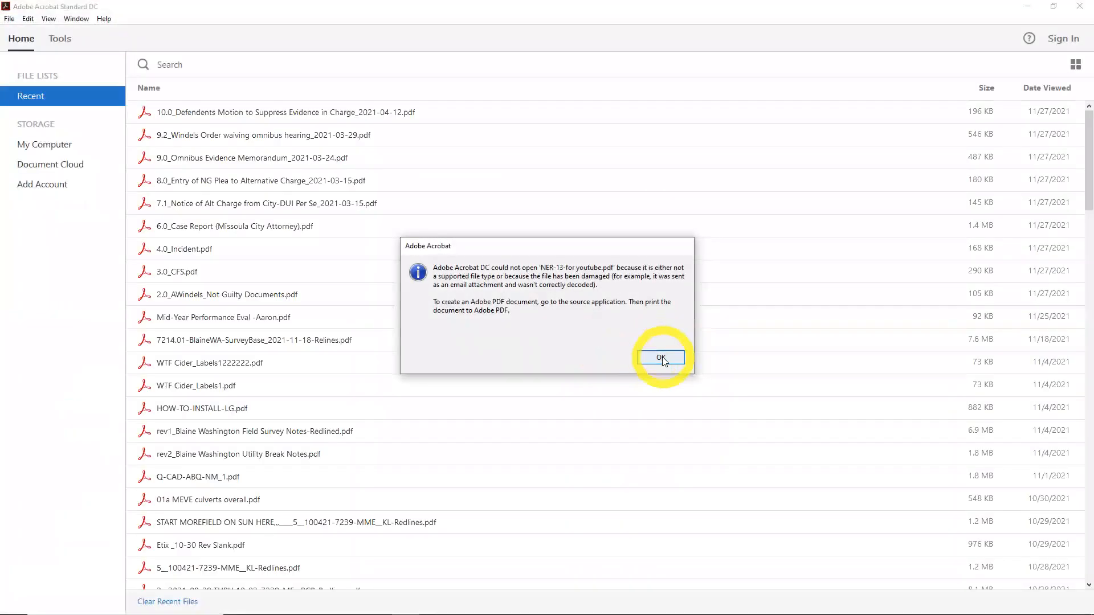
click(661, 357)
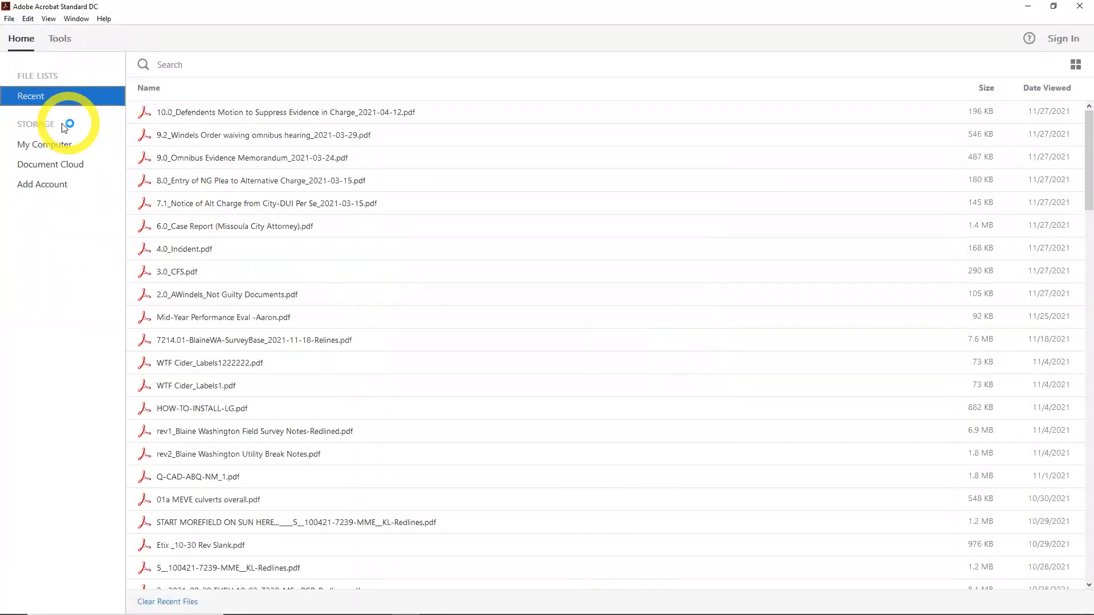
click(1030, 7)
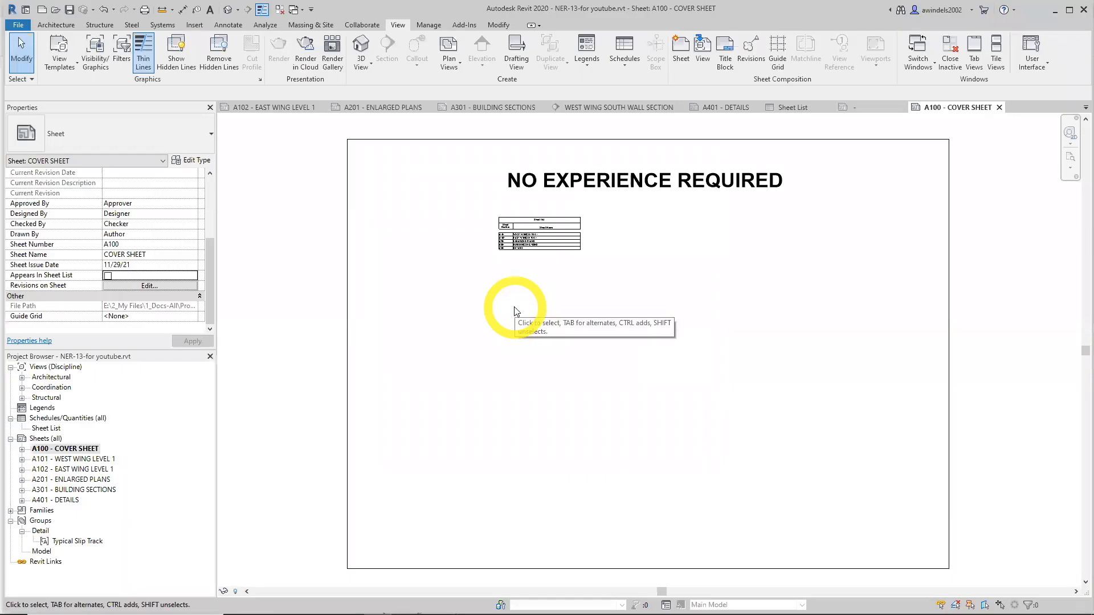
Start a new print of the project with Adobe PDF as the printer
key(ctrl+p)
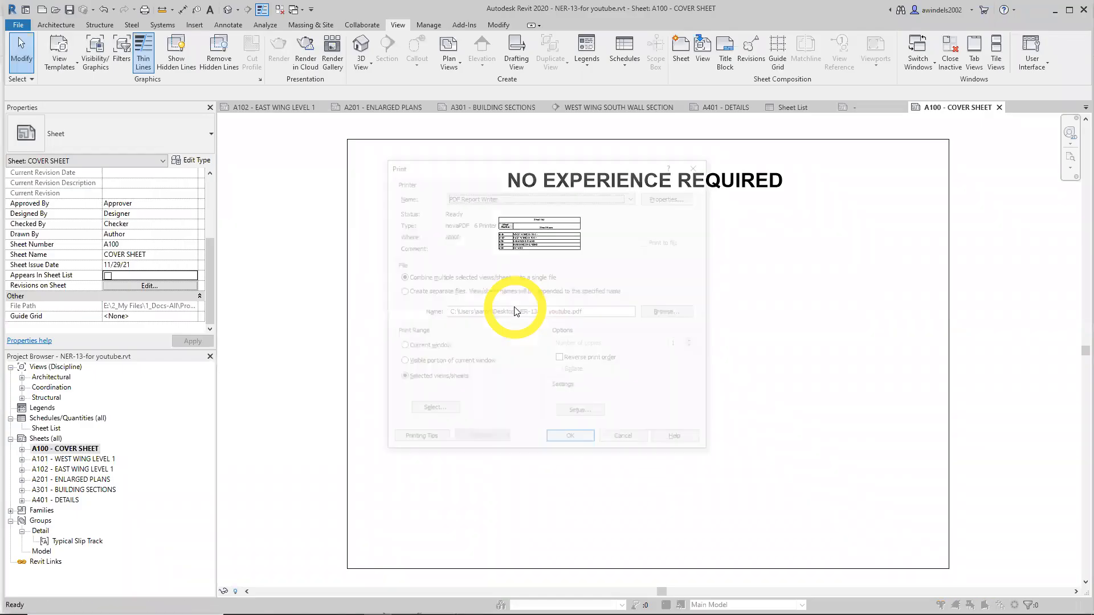
click(633, 196)
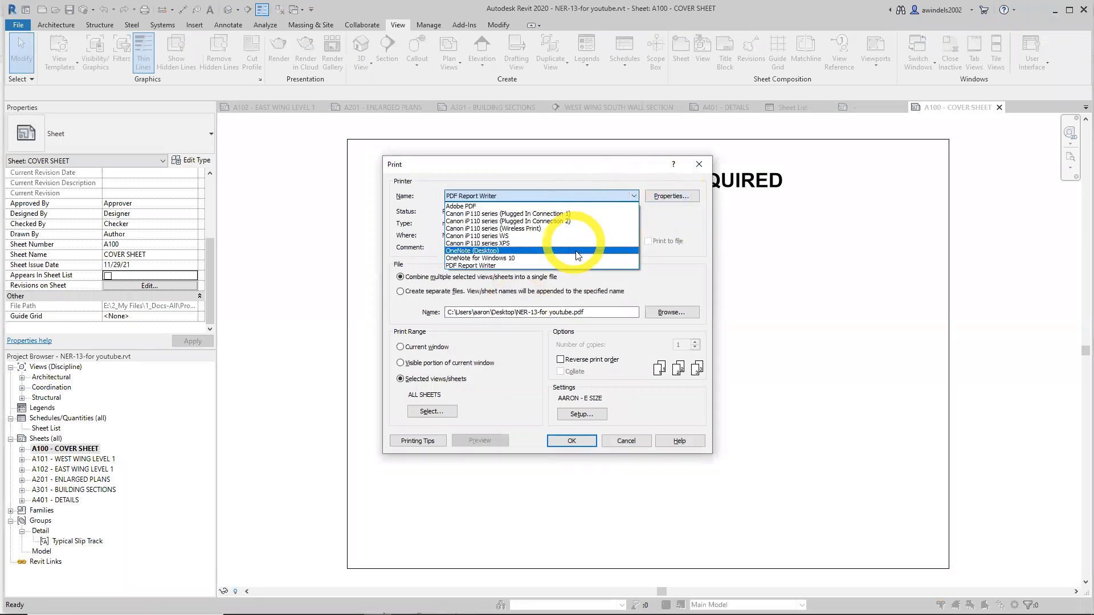
click(515, 206)
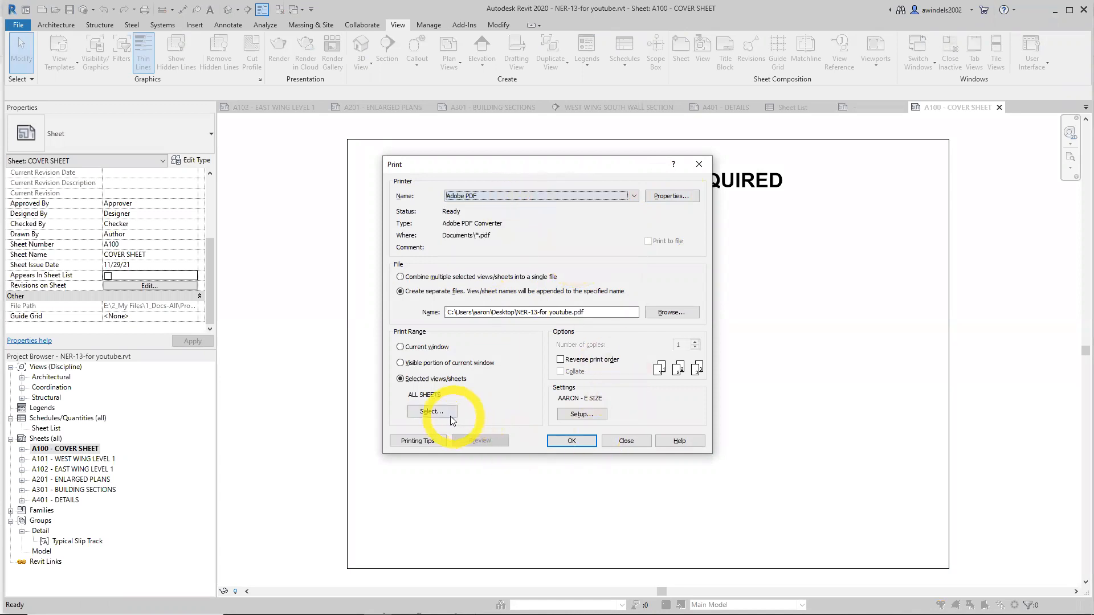
Clear the print selection, list only sheets, and include only sheet A101 - WEST WING LEVEL 1
click(433, 412)
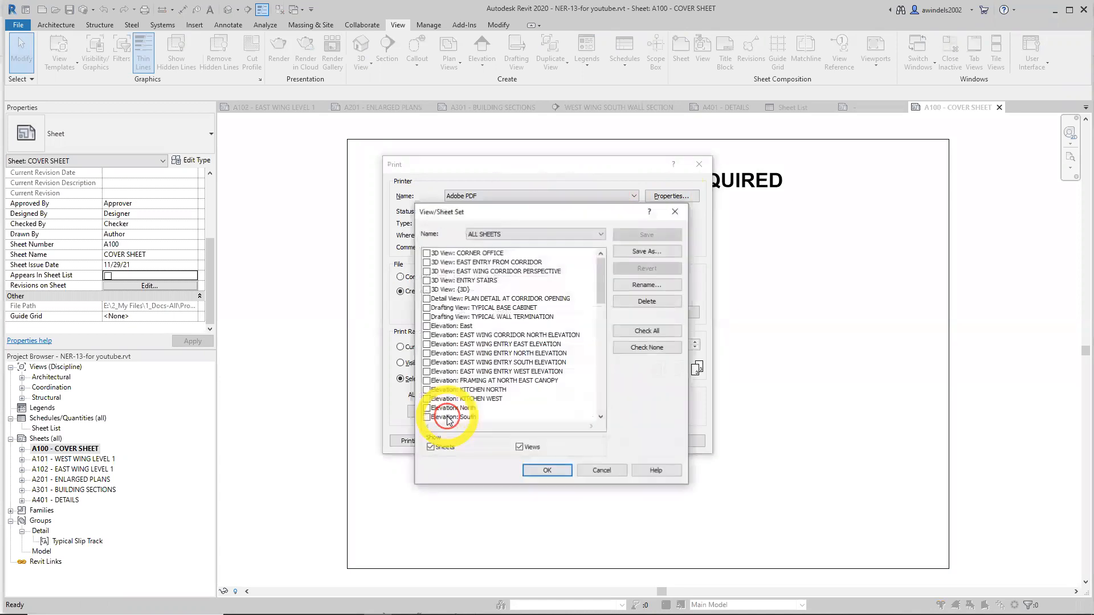
click(656, 349)
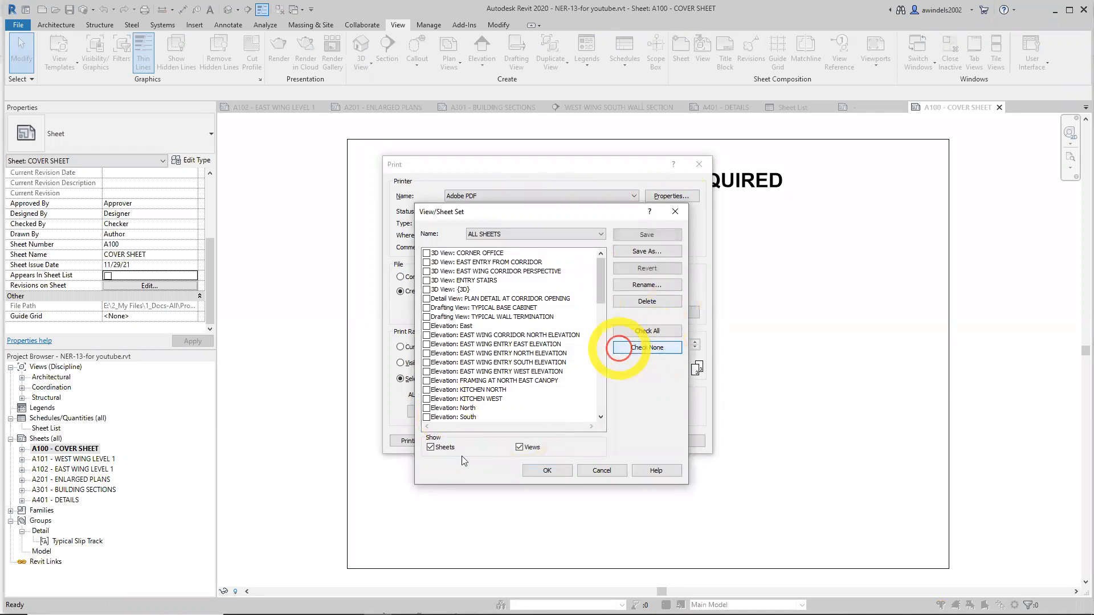
click(431, 447)
click(432, 447)
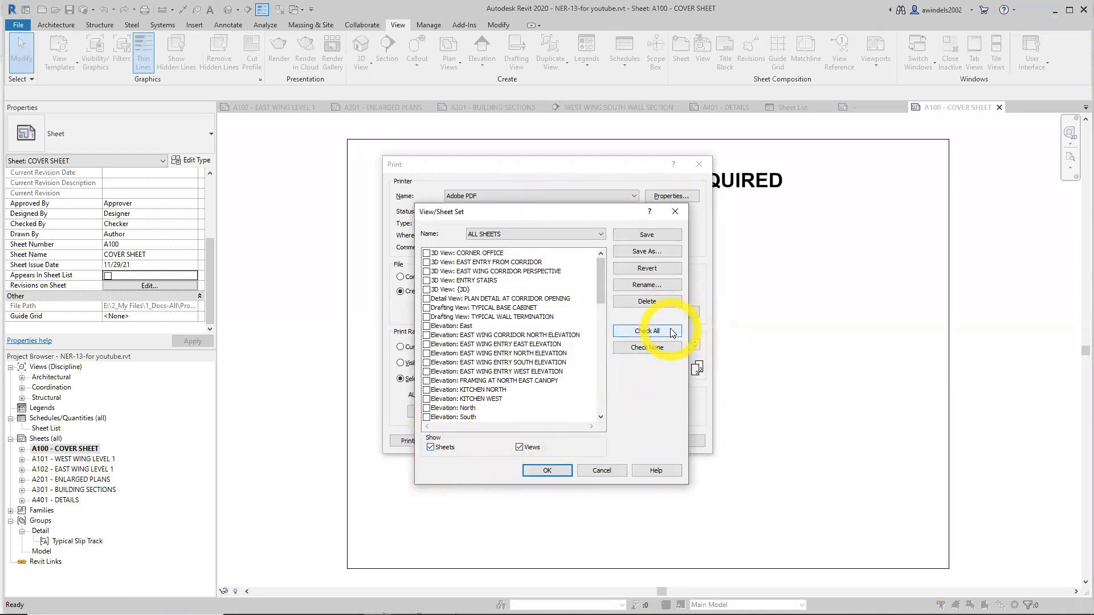
click(519, 448)
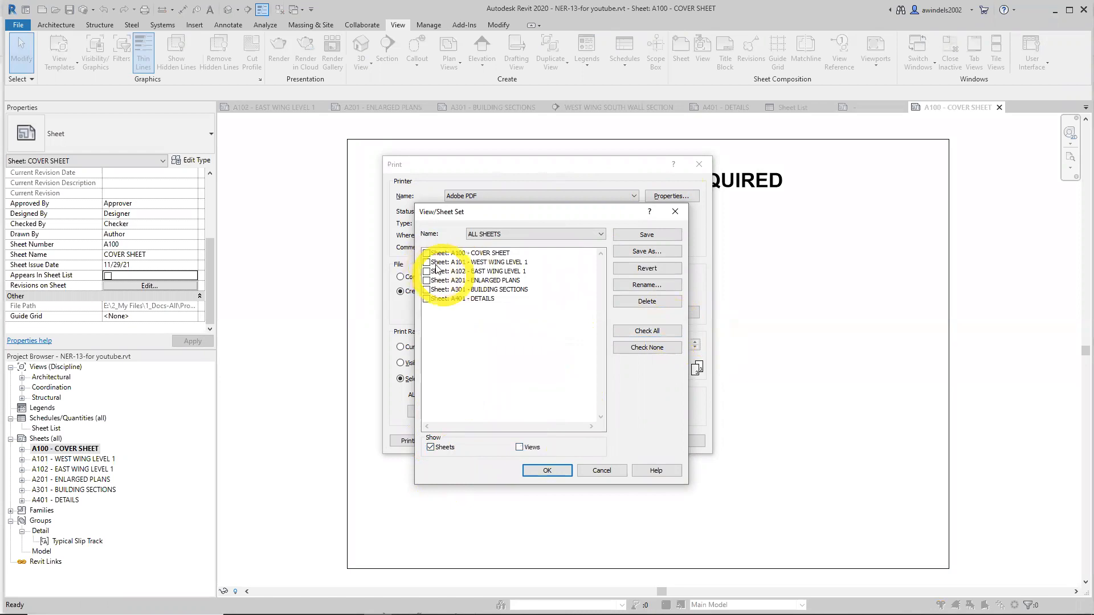
click(445, 264)
click(427, 262)
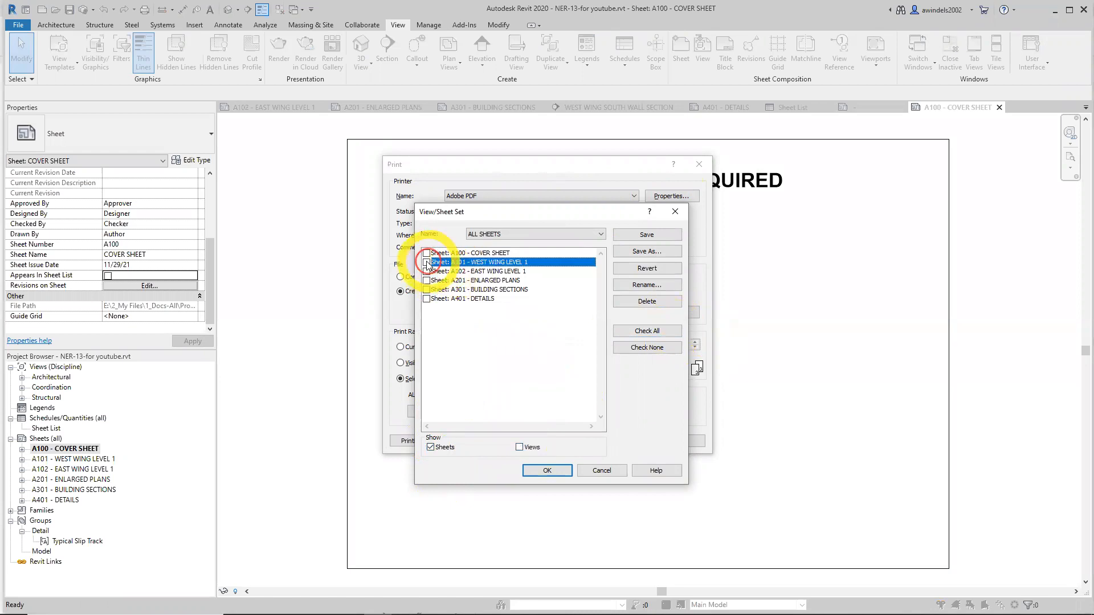
click(547, 470)
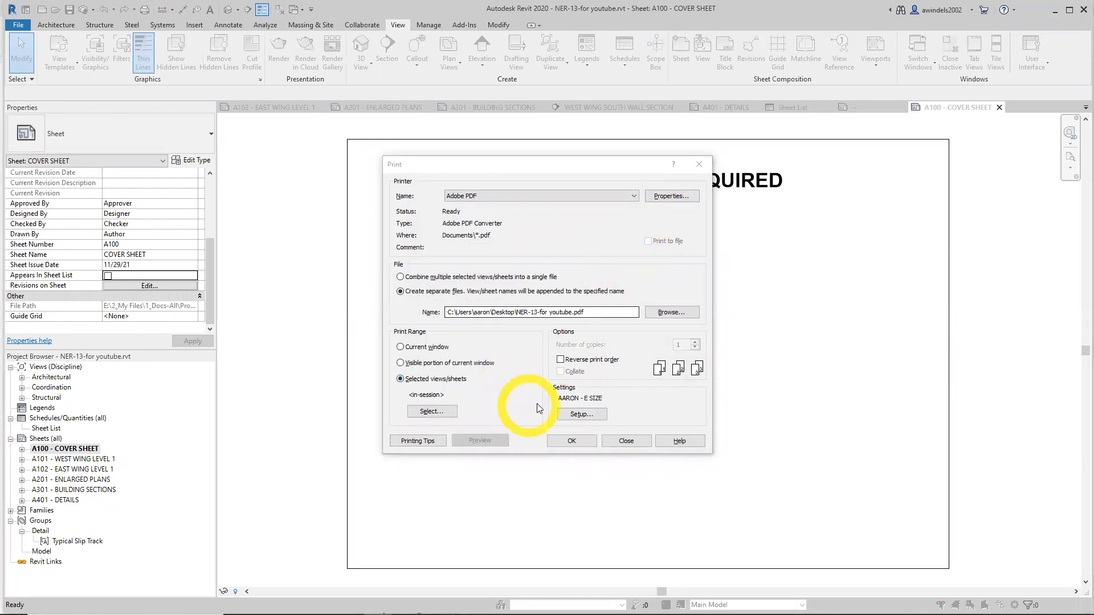
Accept the Adobe license agreement and set the print setup's paper size to Arch E1
click(581, 414)
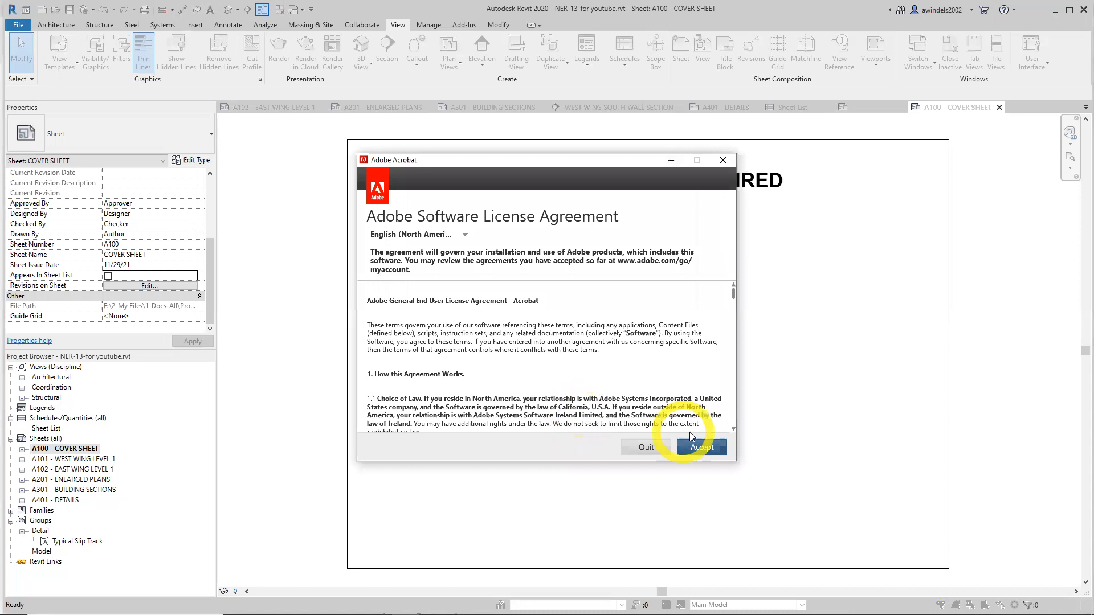
click(690, 447)
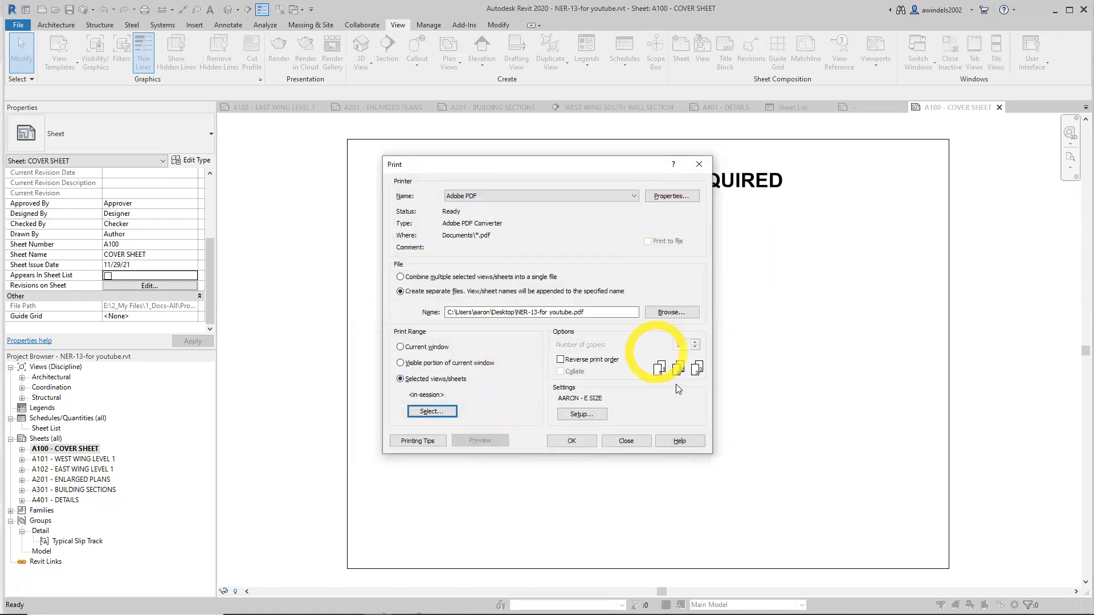
click(588, 416)
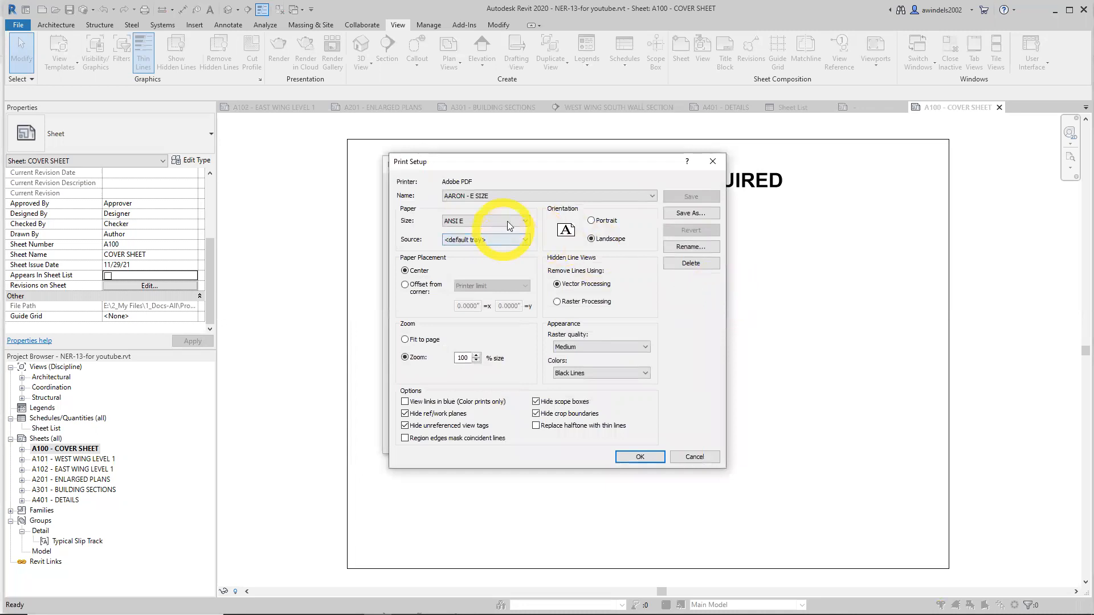
click(507, 221)
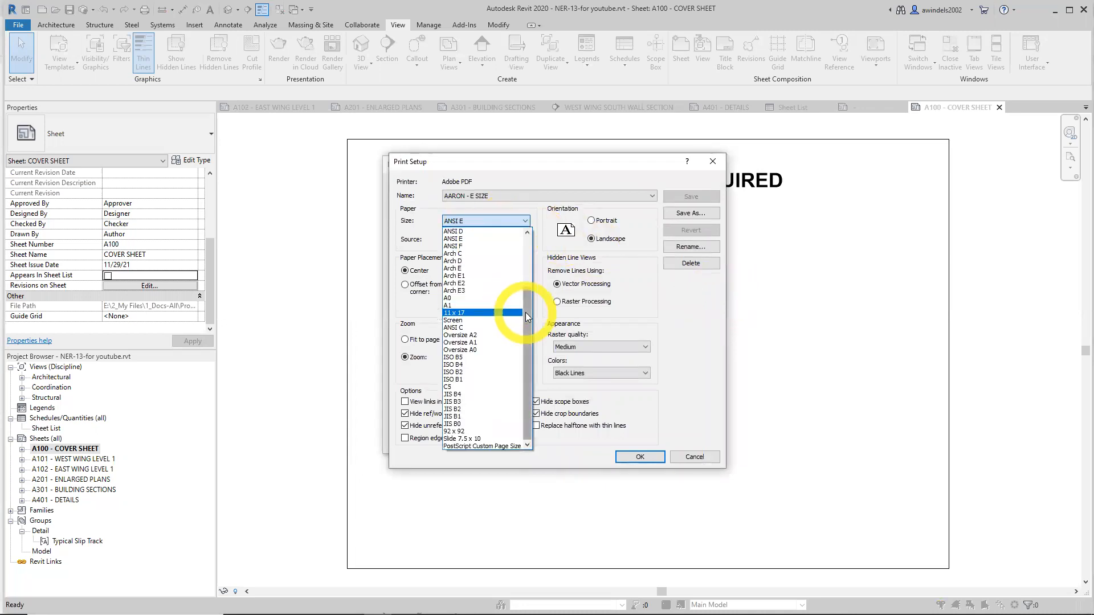
drag(526, 319, 523, 238)
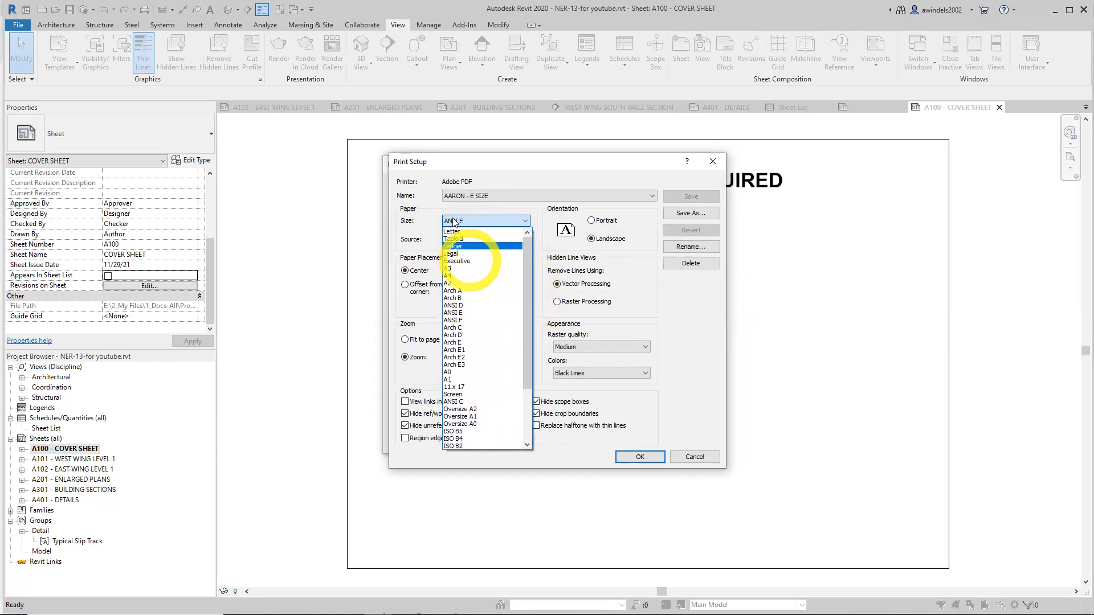
drag(523, 267, 525, 312)
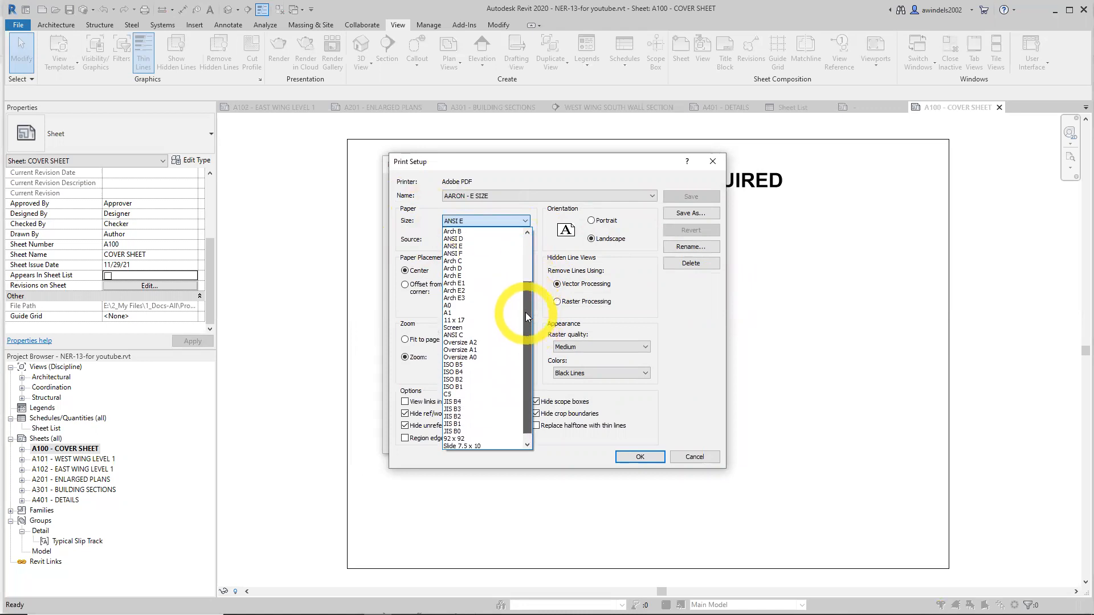
click(493, 283)
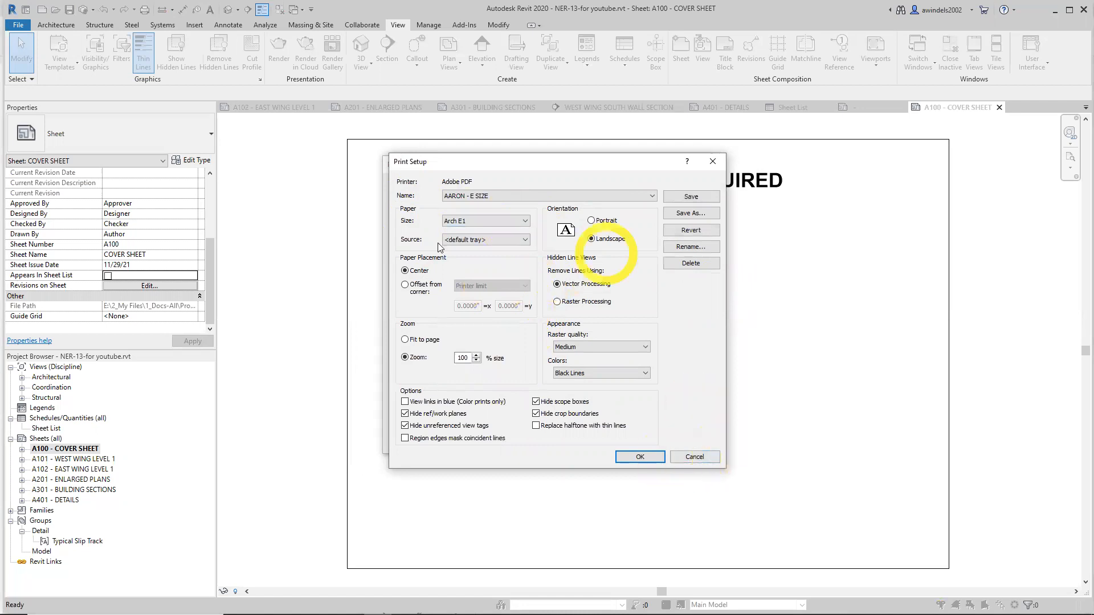
click(642, 455)
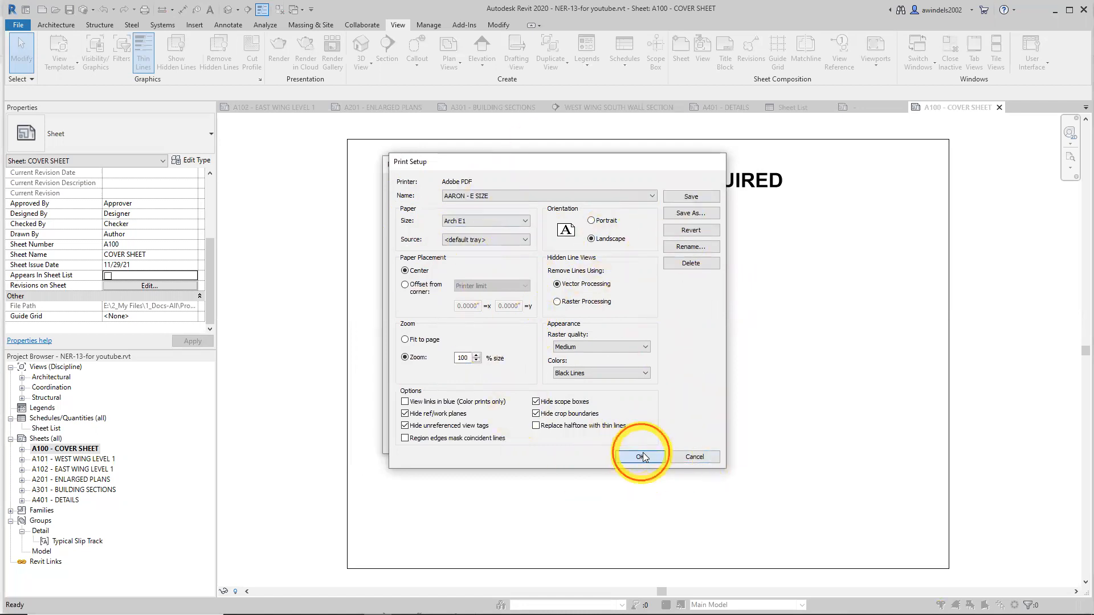
Try to print the selected sheet as a separate PDF file with Adobe PDF, dismissing the resulting dialogs
click(573, 442)
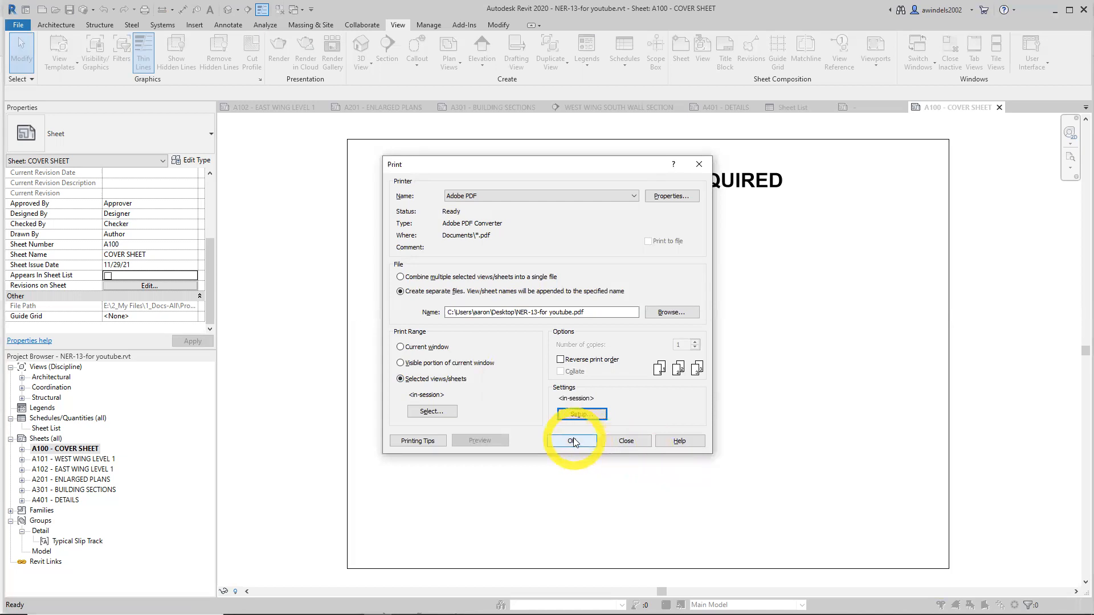
click(572, 442)
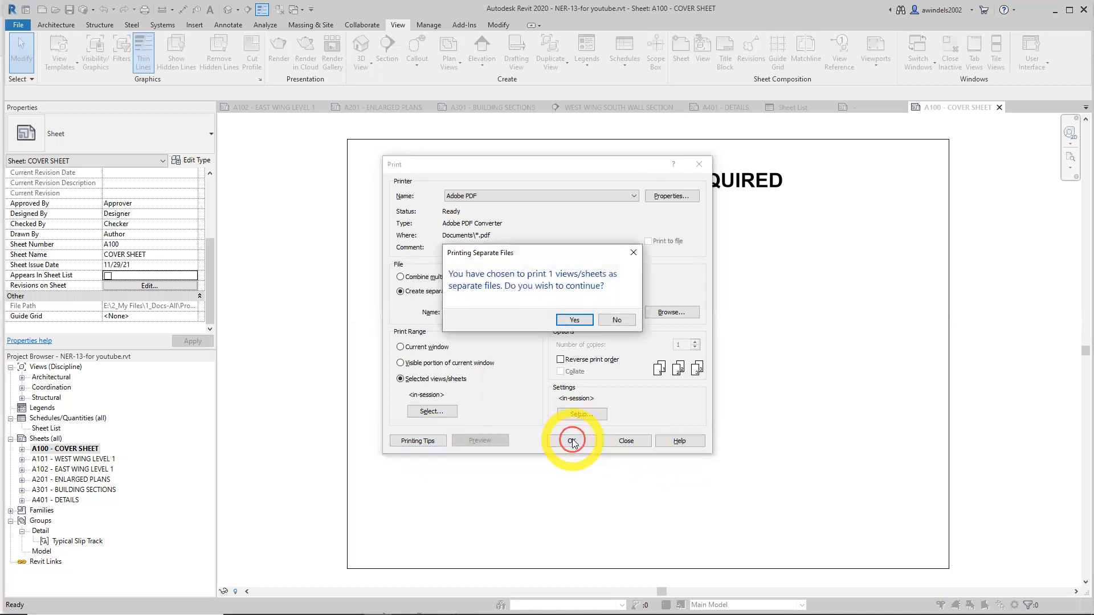
click(574, 321)
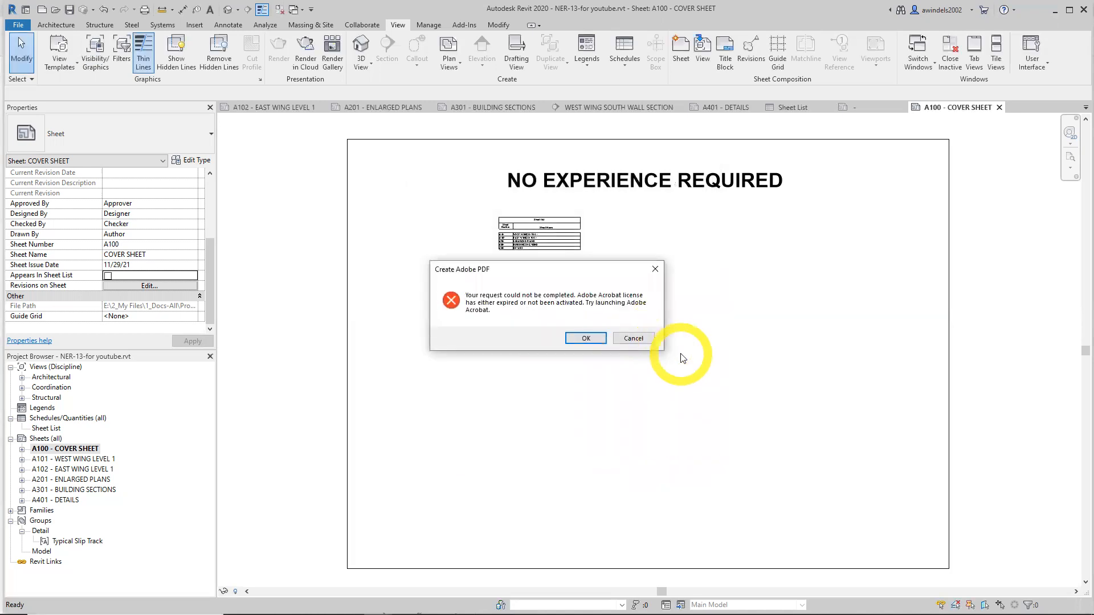
click(586, 338)
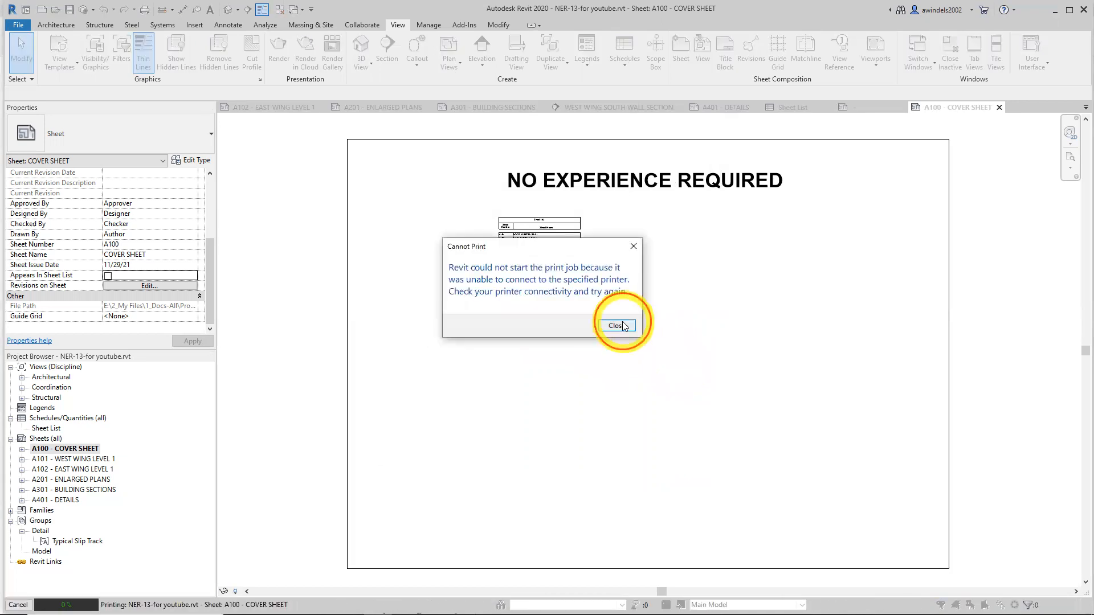
click(616, 325)
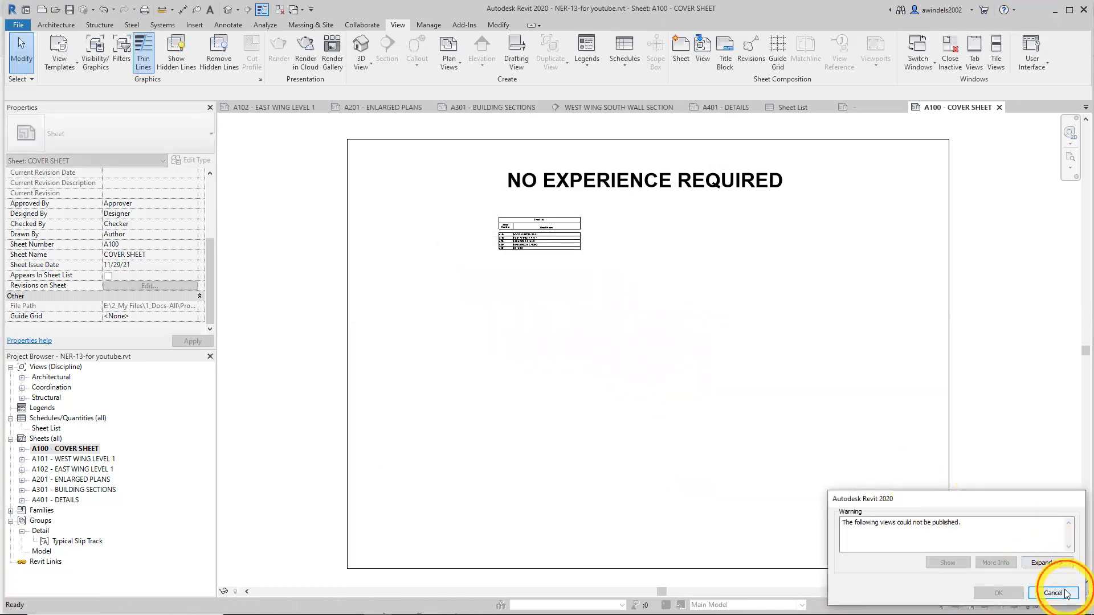
click(1067, 589)
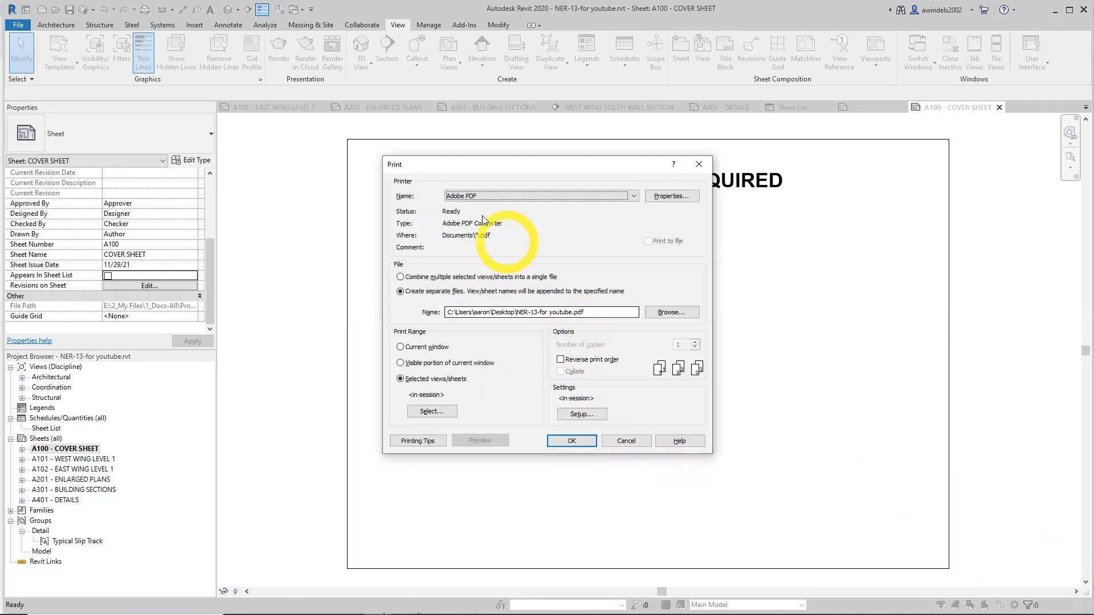
Start a new print with OneNote (Desktop) as the printer and check the orientation in its document properties
click(497, 196)
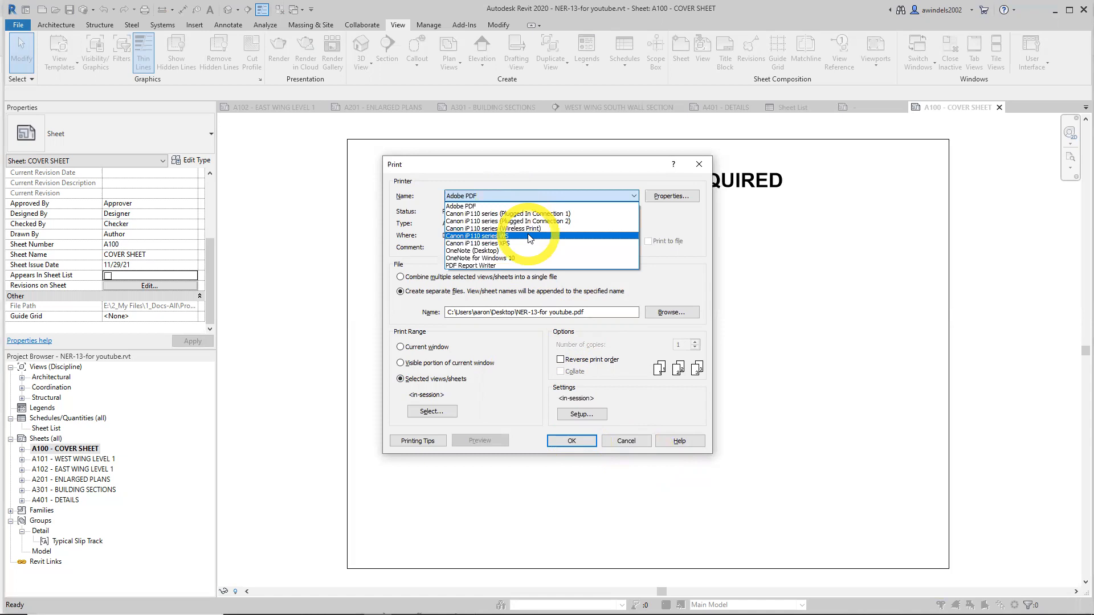
click(554, 256)
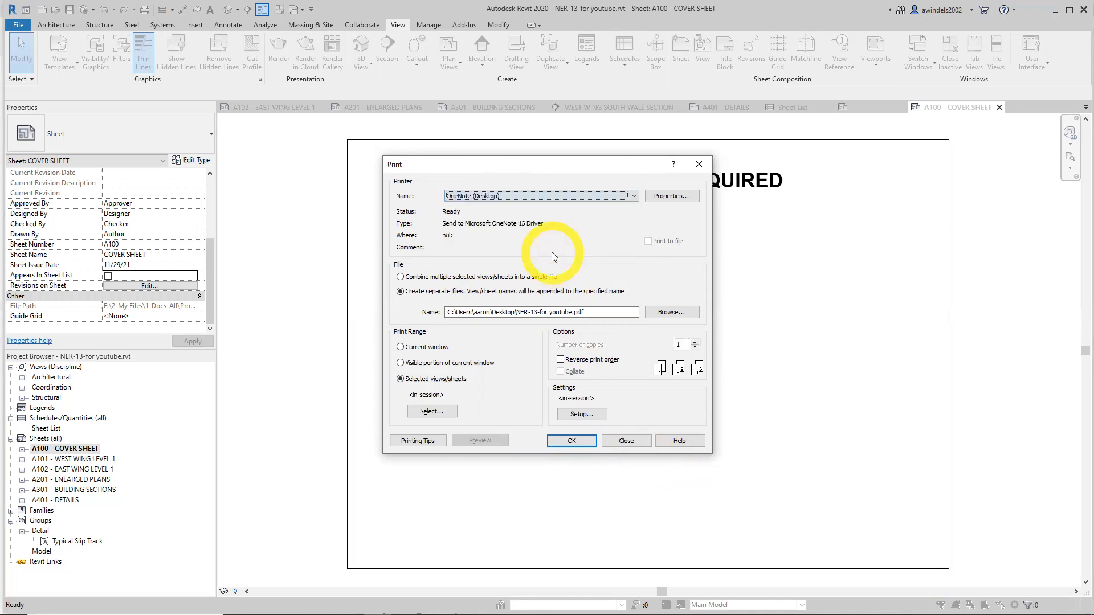
click(673, 197)
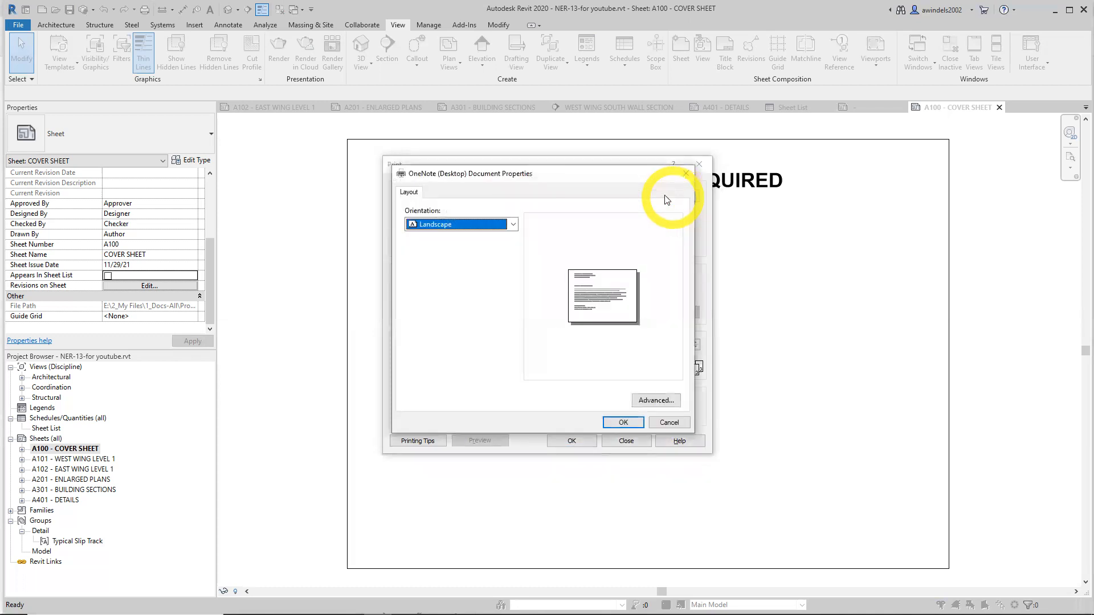
click(508, 226)
key(Escape)
key(Escape)
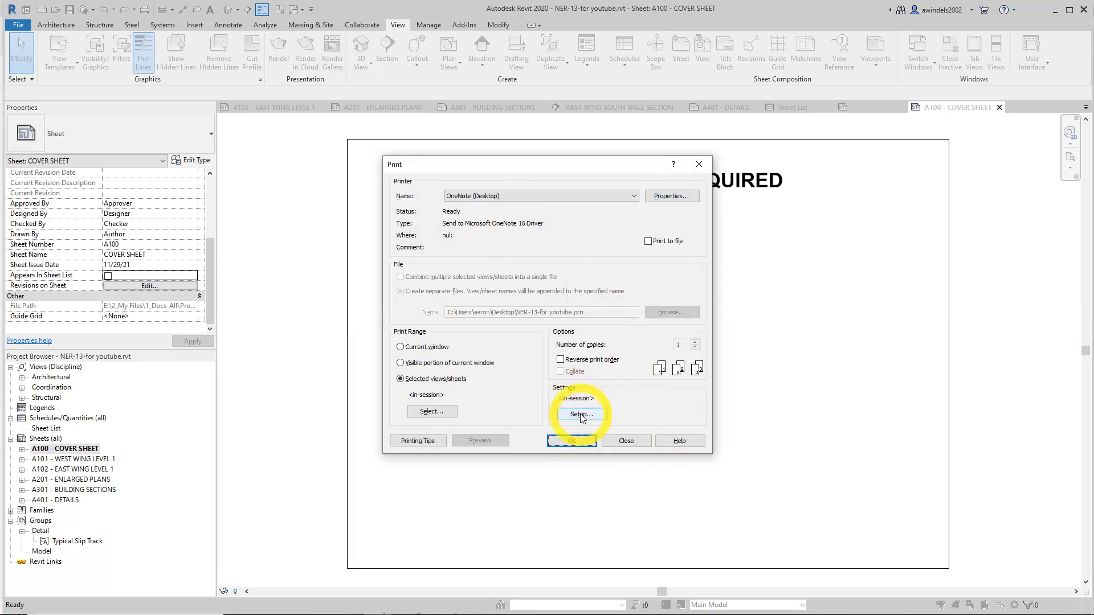
Set the print setup to Letter paper with Fit to page and save it as OneNote (Desktop)_Default 1
click(581, 415)
click(479, 221)
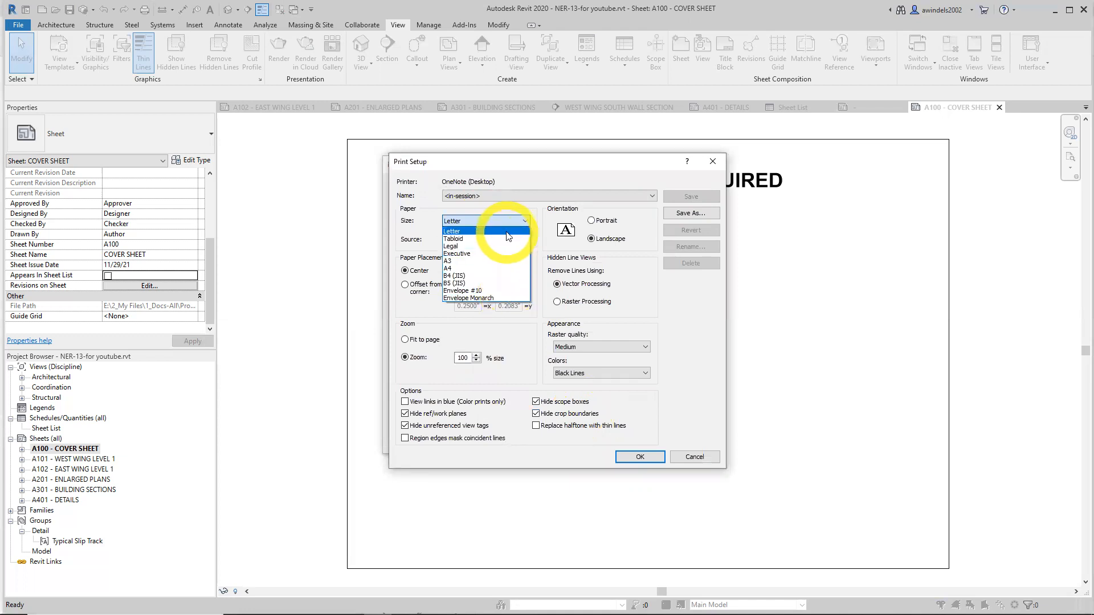
click(472, 231)
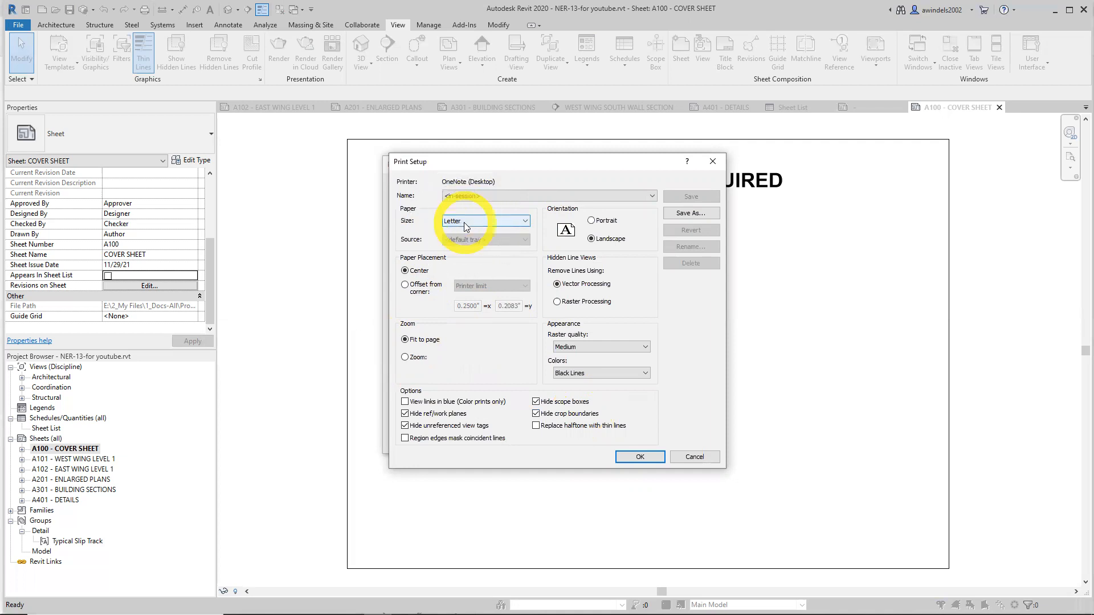
click(641, 457)
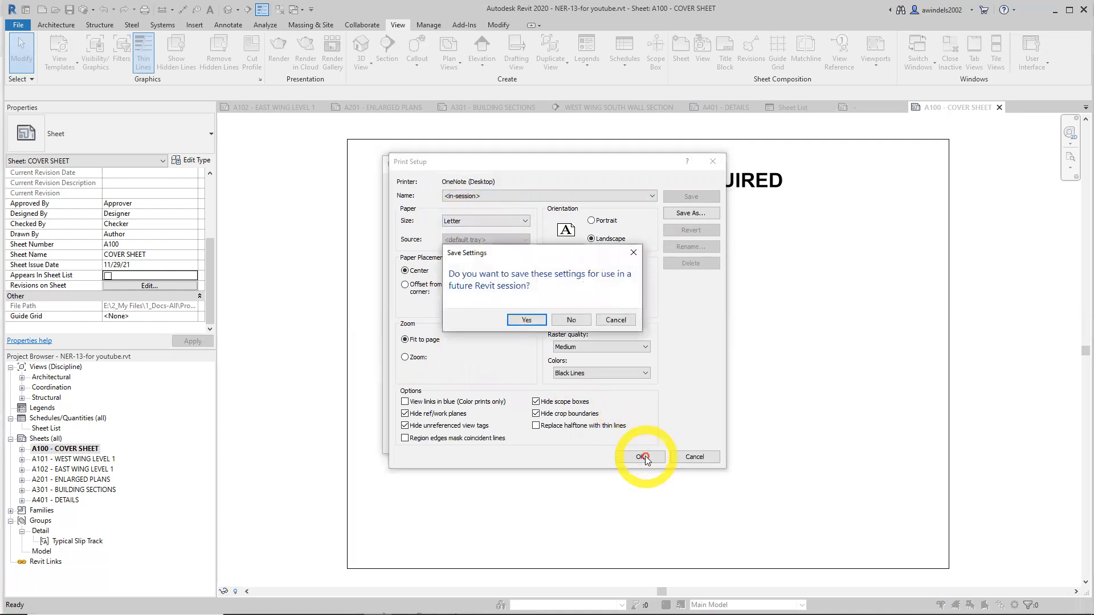
click(523, 320)
click(593, 306)
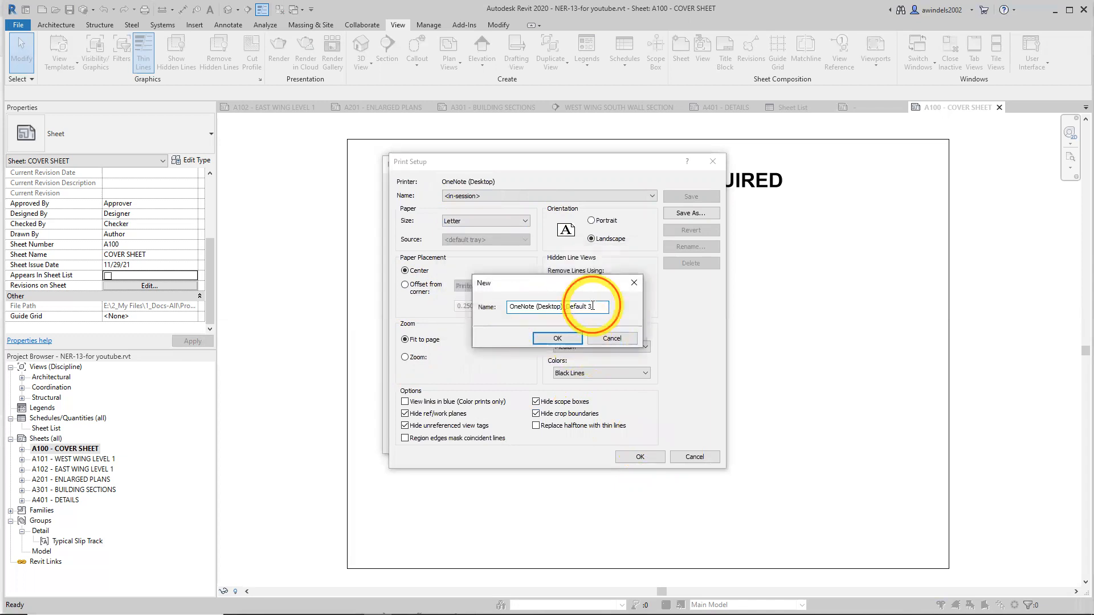
click(561, 336)
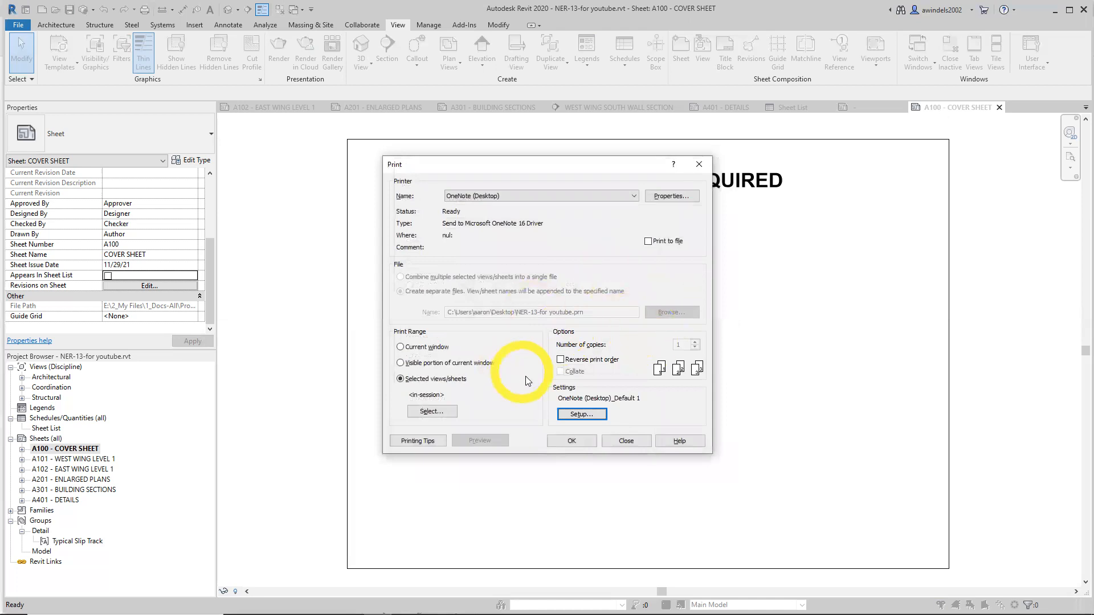
Try to list only sheets and include all six, A100 to A401, without naming the print set
click(431, 411)
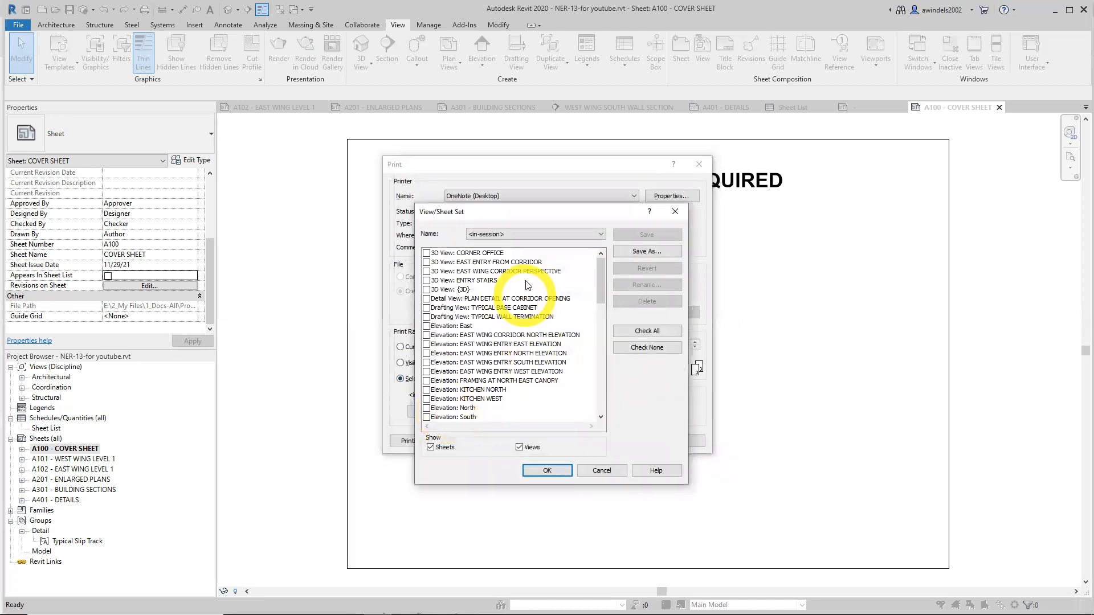
click(646, 347)
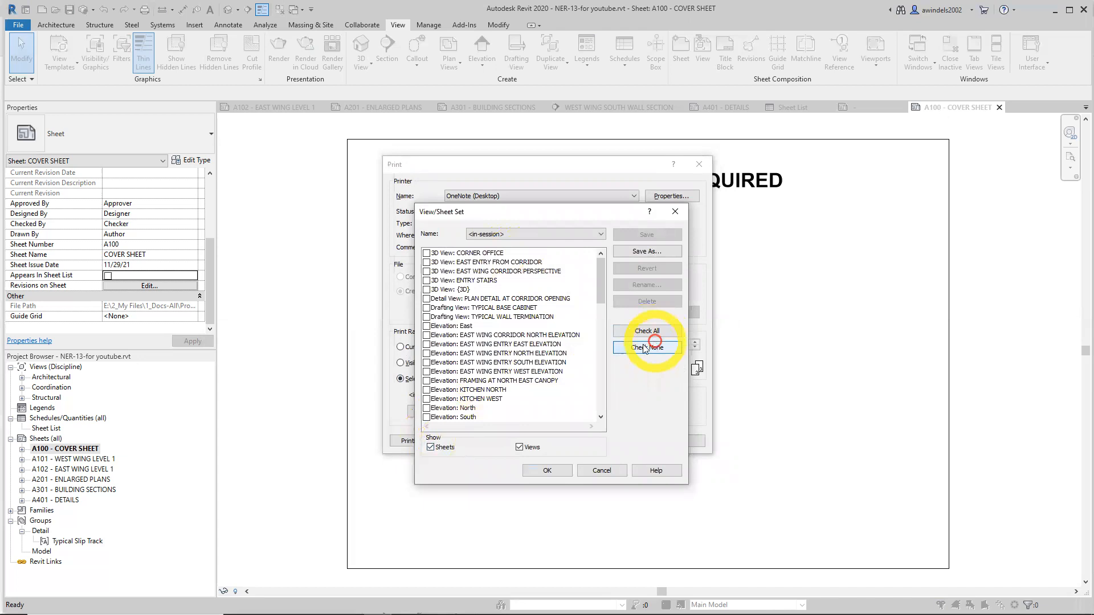
click(519, 447)
click(427, 253)
click(426, 262)
click(426, 271)
click(426, 280)
click(426, 289)
click(426, 298)
click(547, 470)
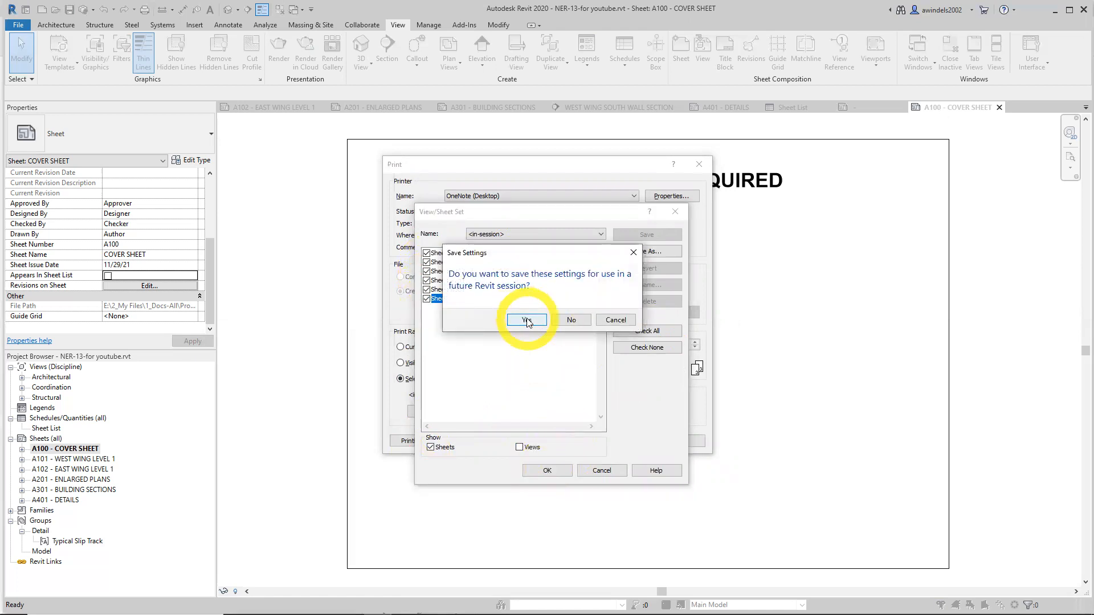
click(526, 320)
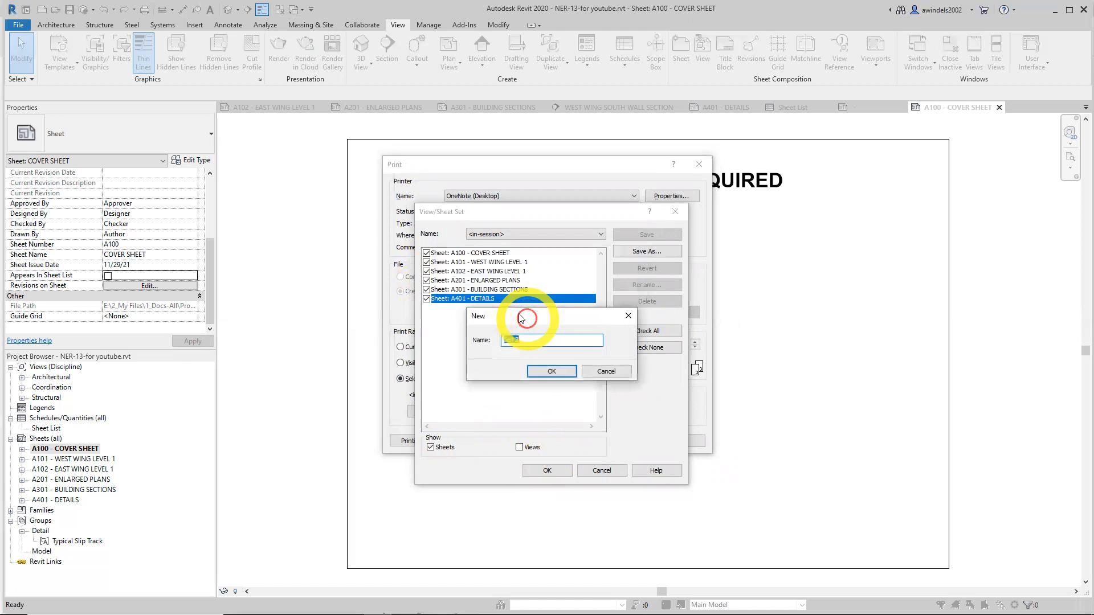
click(585, 372)
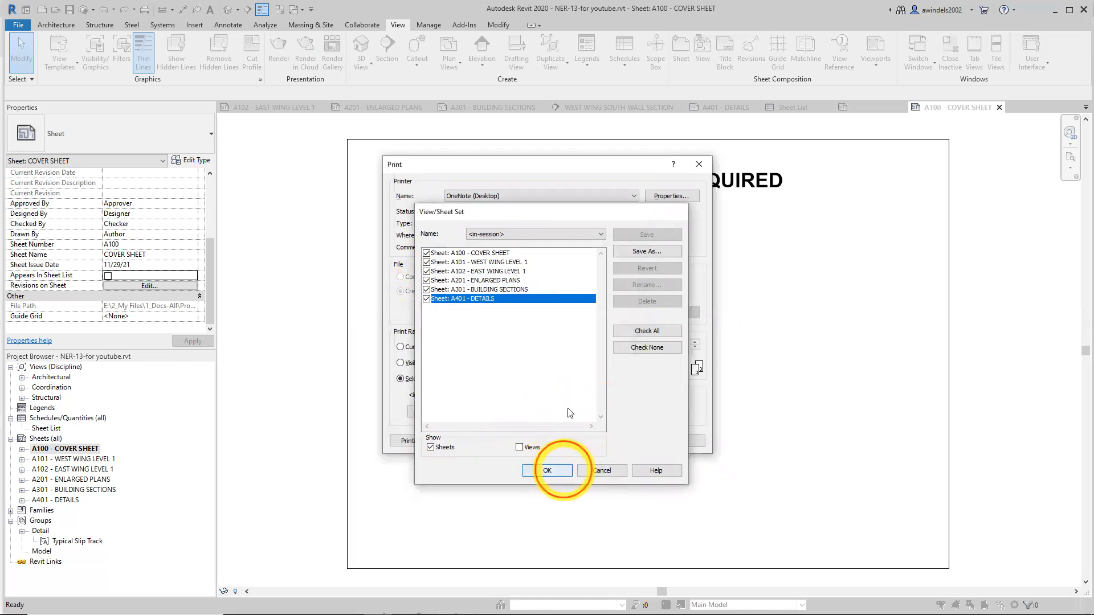
click(547, 470)
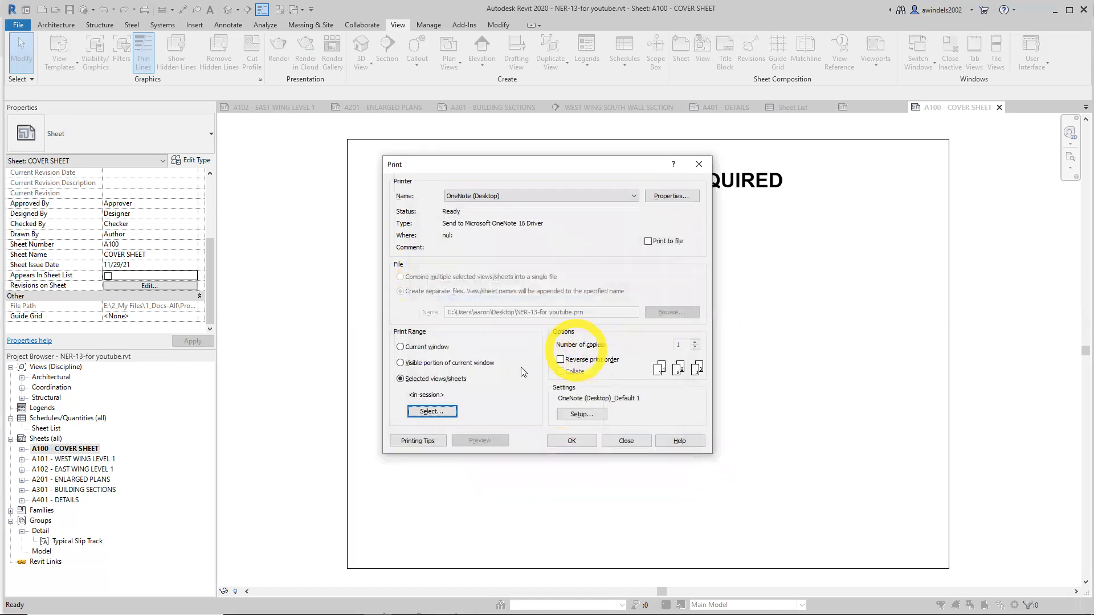
Clear the print selection again, list only sheets, and include all of them
click(431, 411)
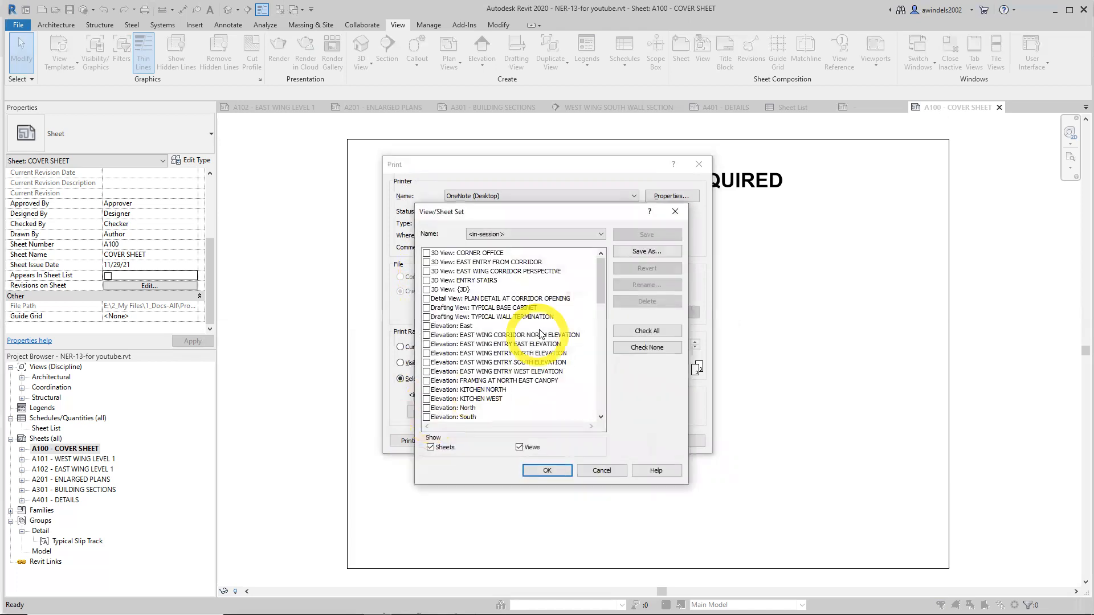
click(647, 330)
click(635, 349)
click(519, 446)
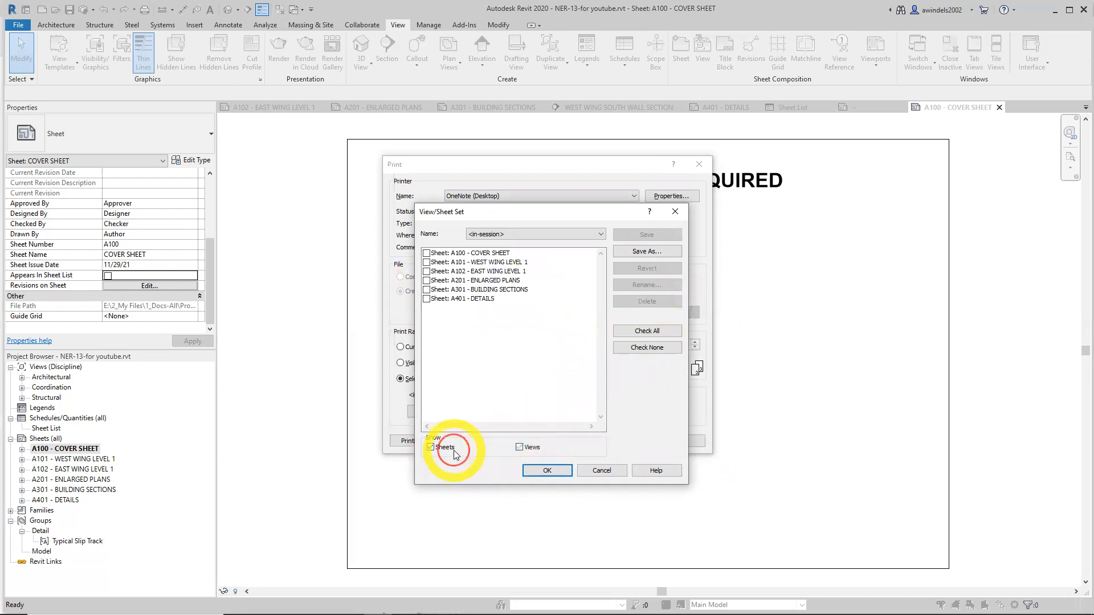
click(434, 448)
click(434, 448)
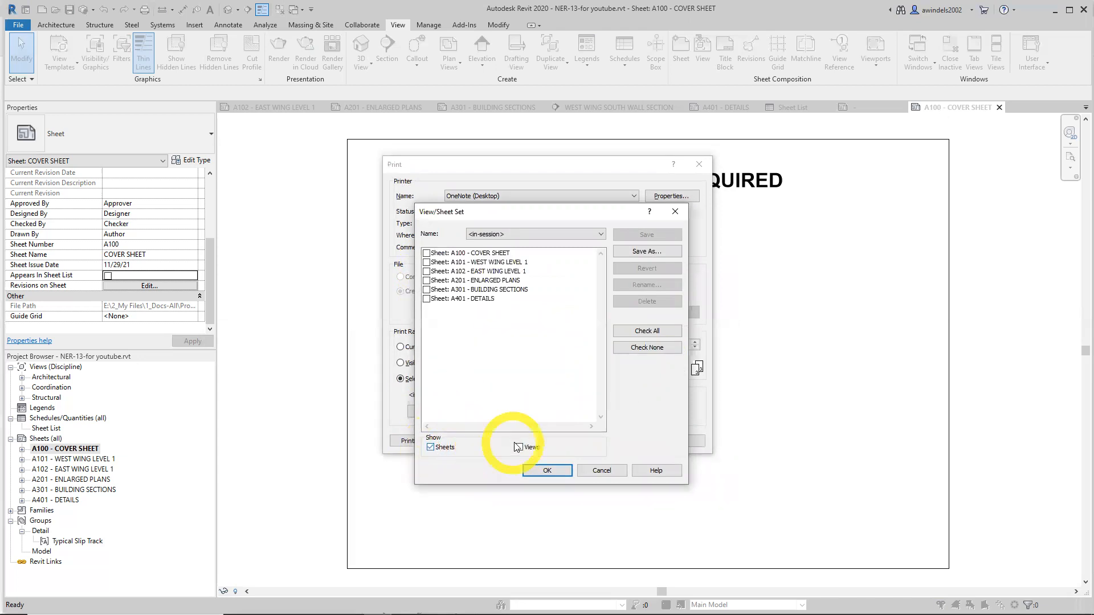
click(649, 331)
Try to save the sheet set as TEST1, discard the name, and accept the selection for the current session
click(647, 252)
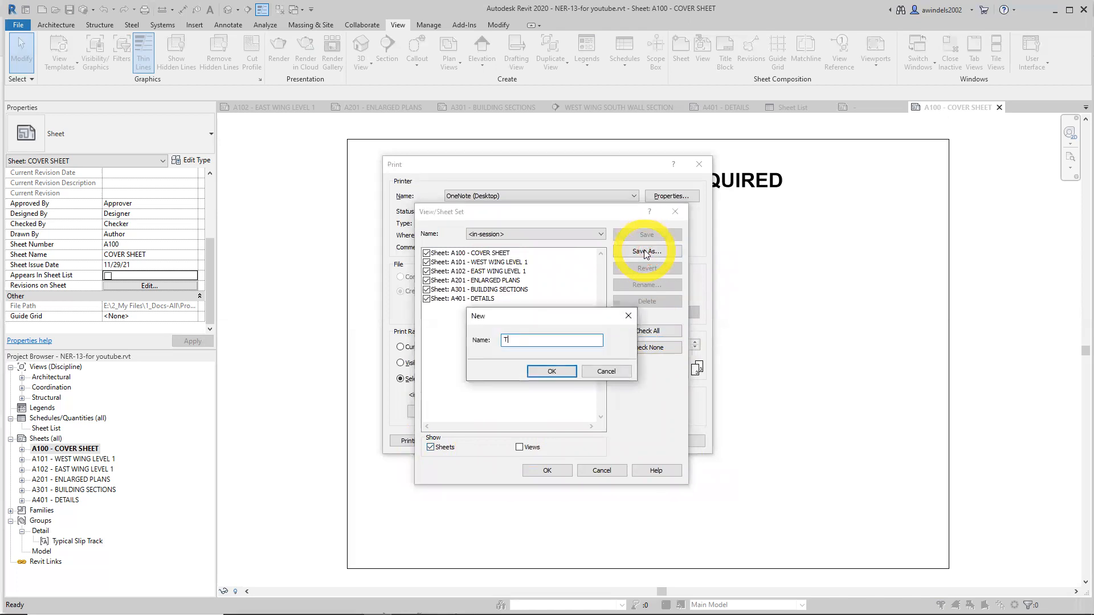
text(TEST1)
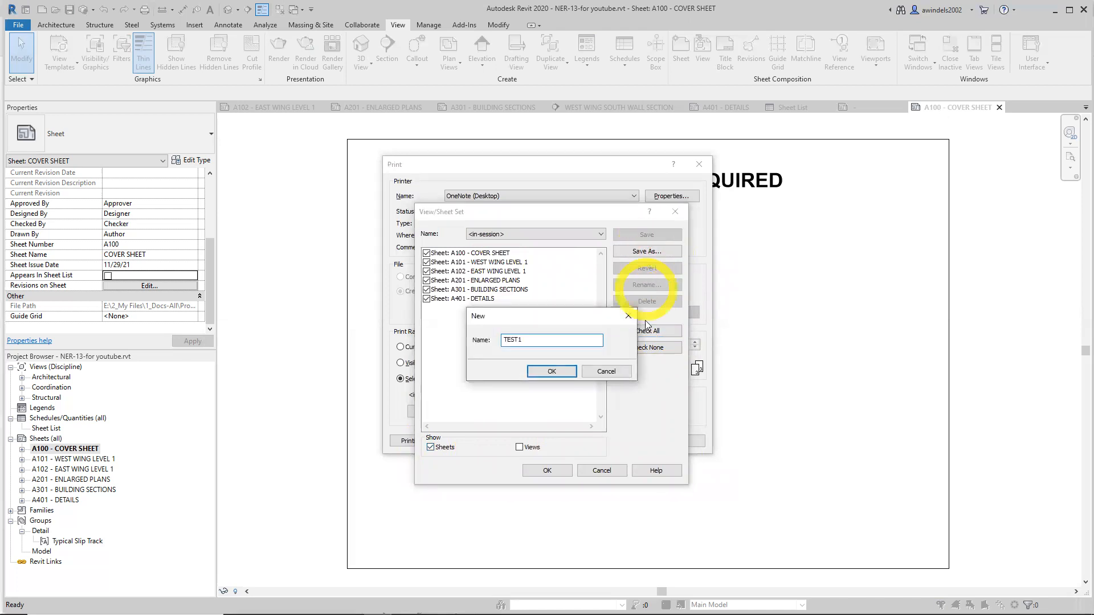
click(606, 371)
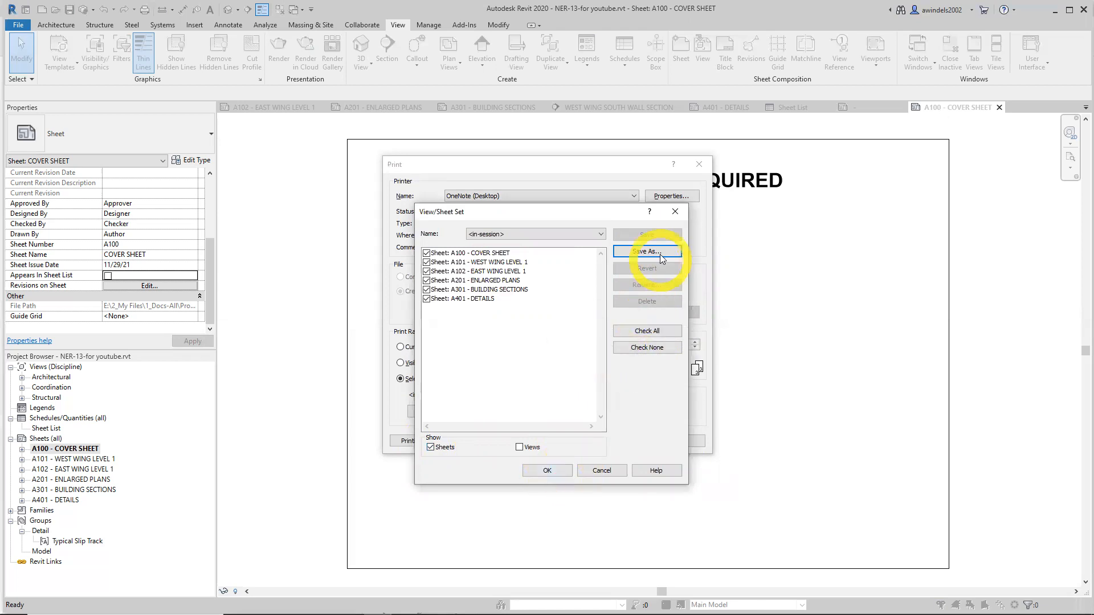
click(553, 470)
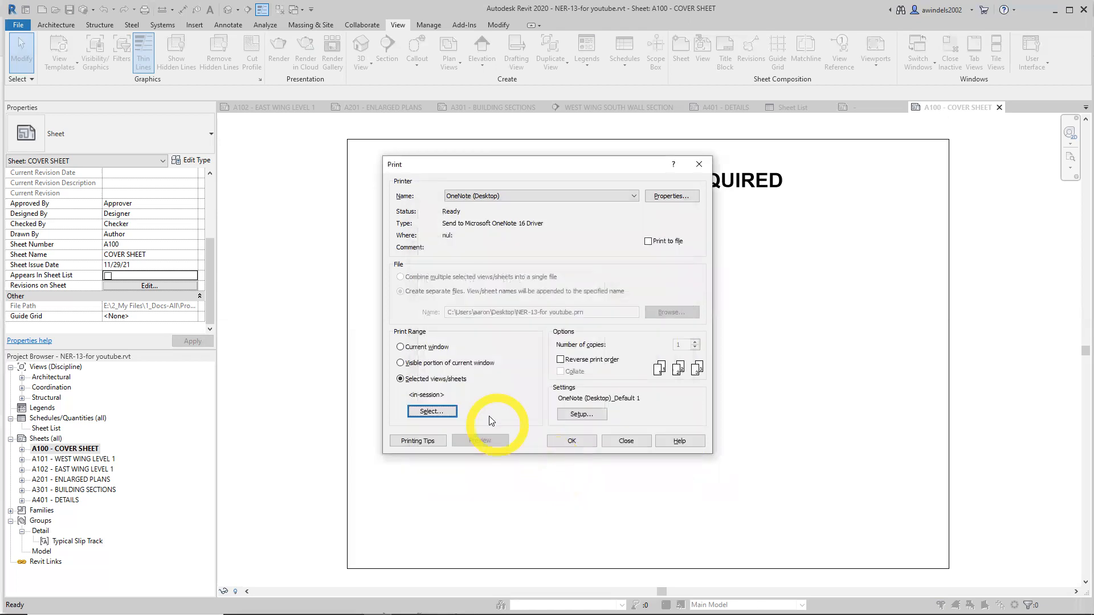
Print the selected sheets to OneNote and try to accept the current section as the printout location
click(584, 441)
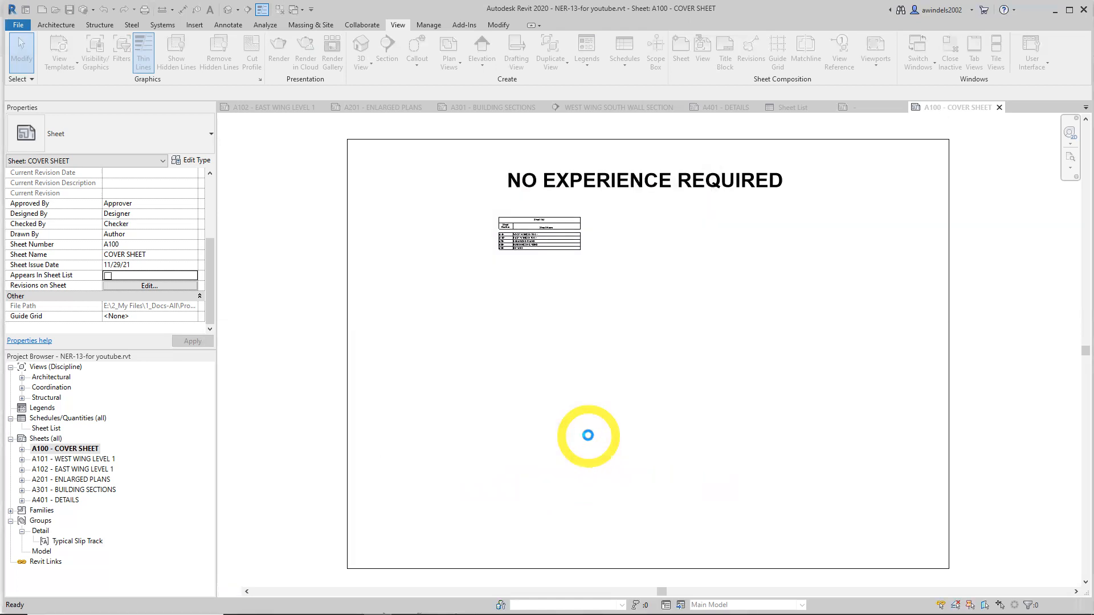
click(406, 604)
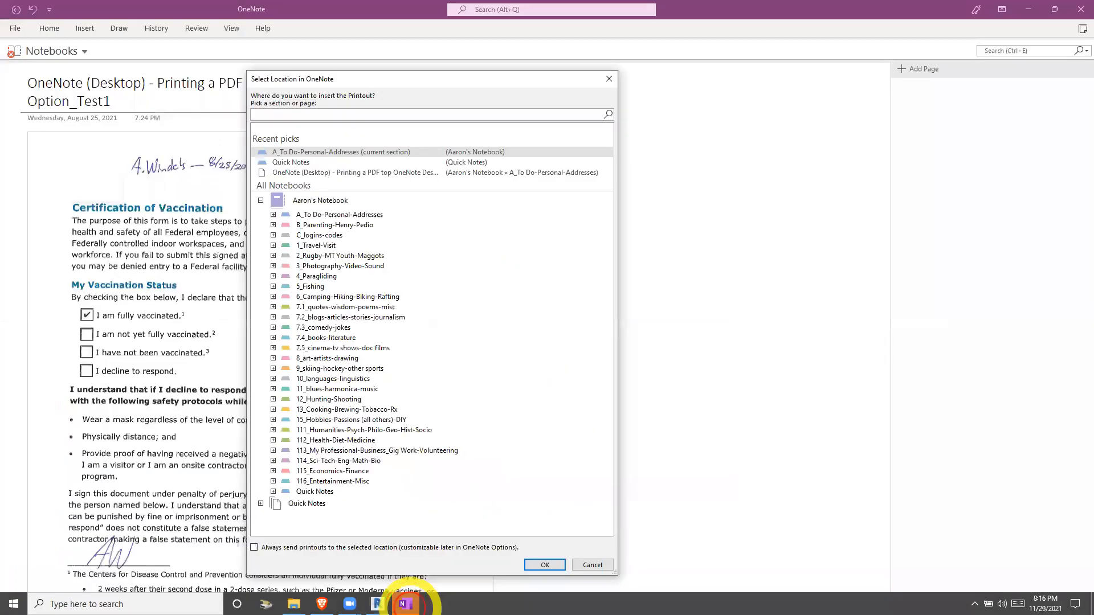
click(409, 606)
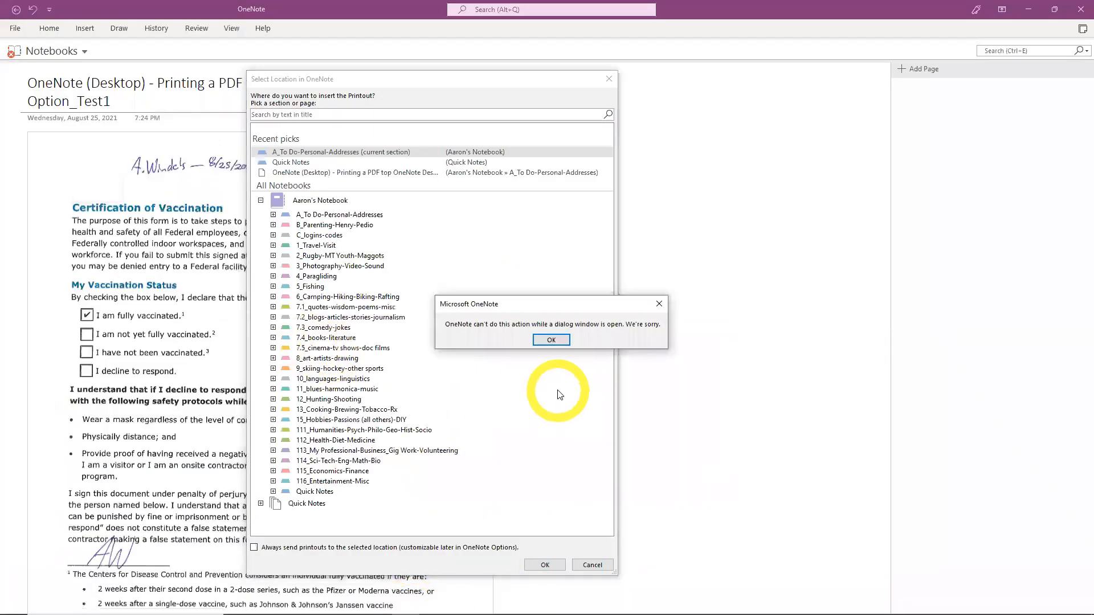
click(550, 339)
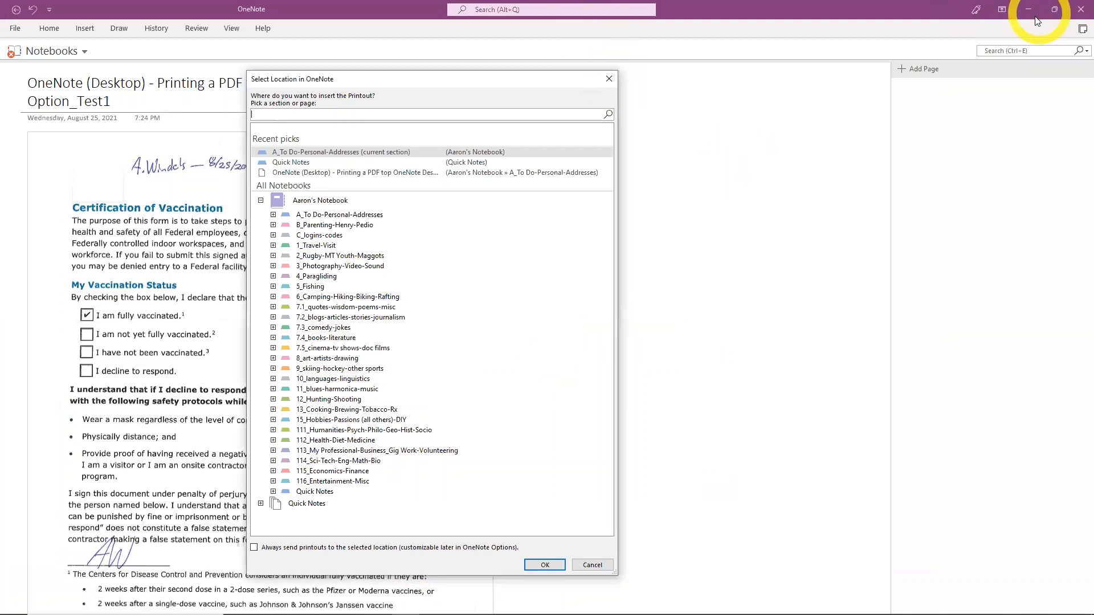
click(555, 567)
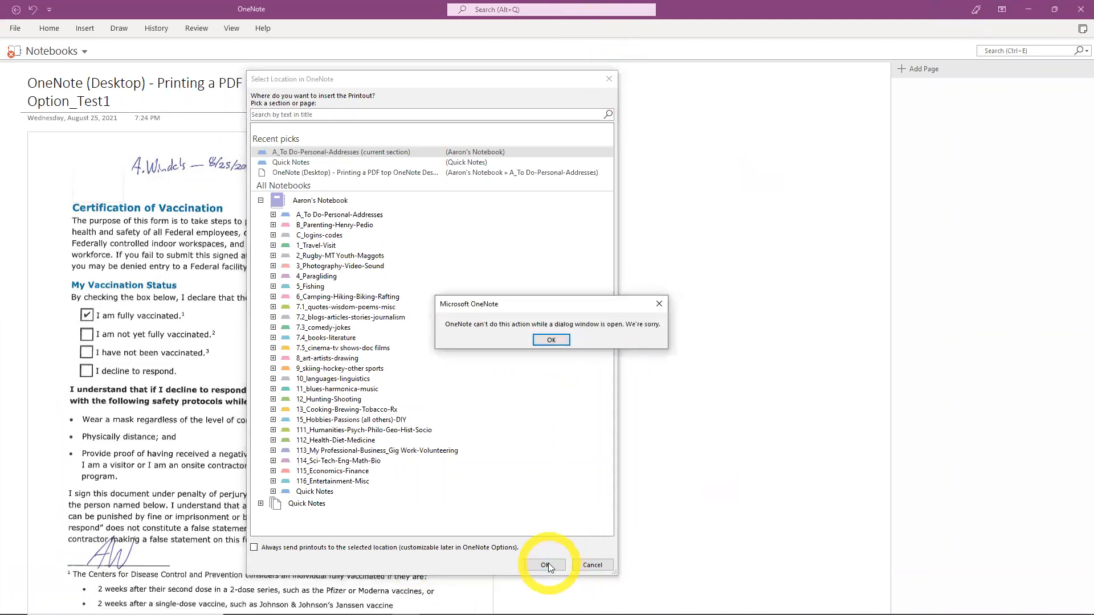
click(564, 338)
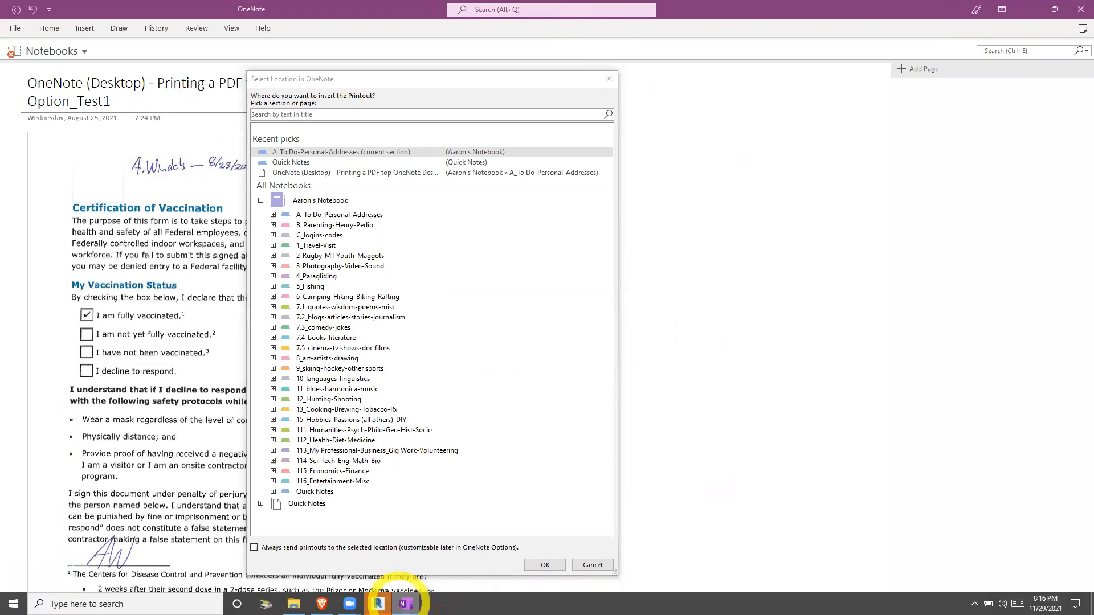
Dismiss the raster printing notice in Revit, and insert the printout in OneNote's A_To Do-Personal-Addresses section, opening its Printout page
click(387, 599)
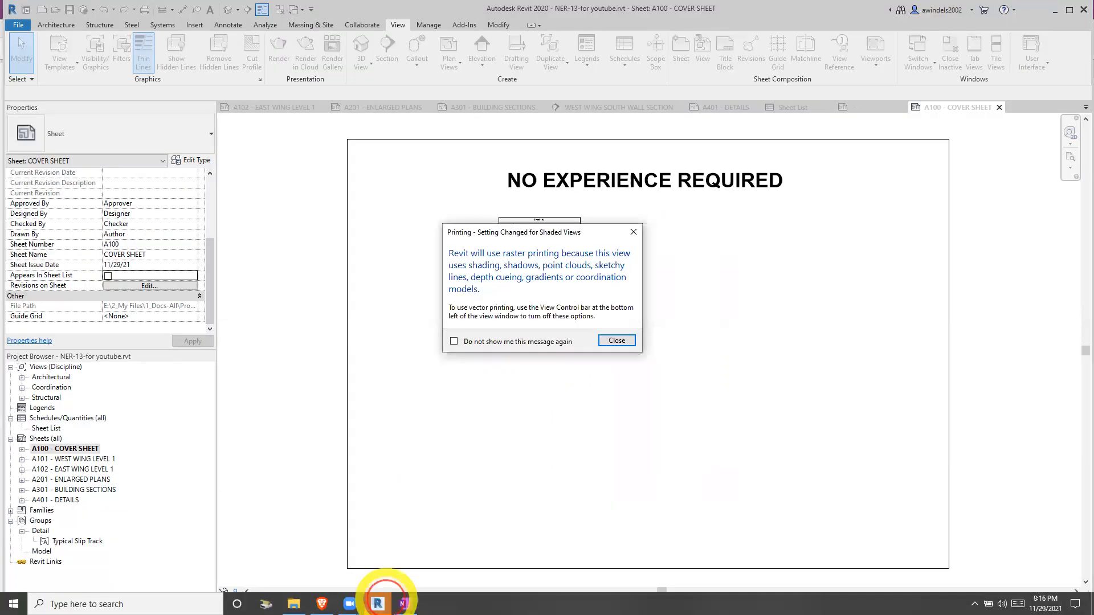
click(619, 340)
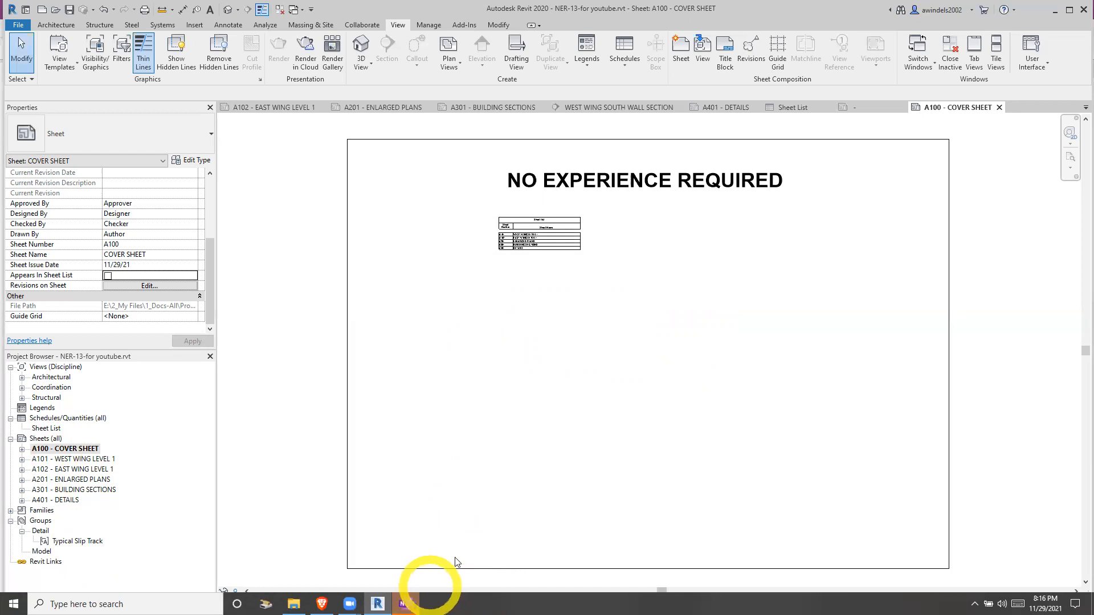
click(406, 603)
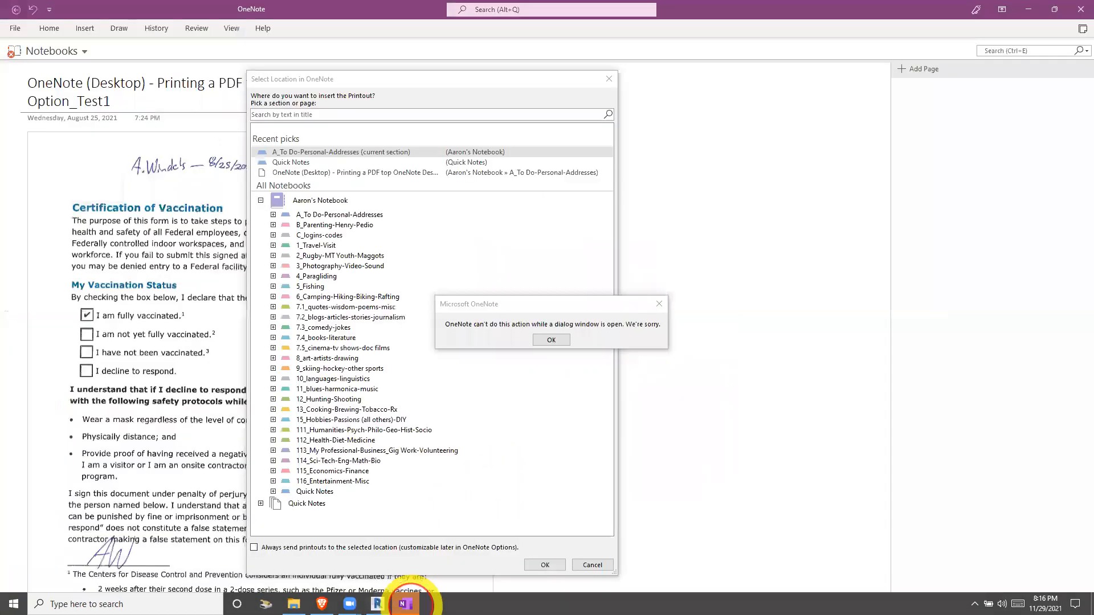
click(551, 340)
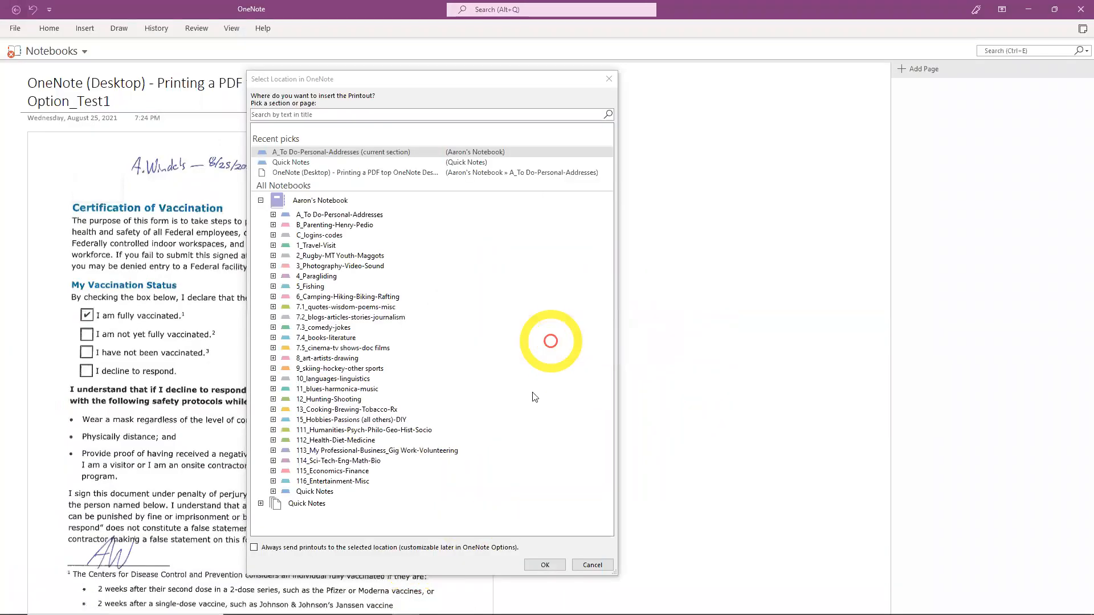
click(545, 565)
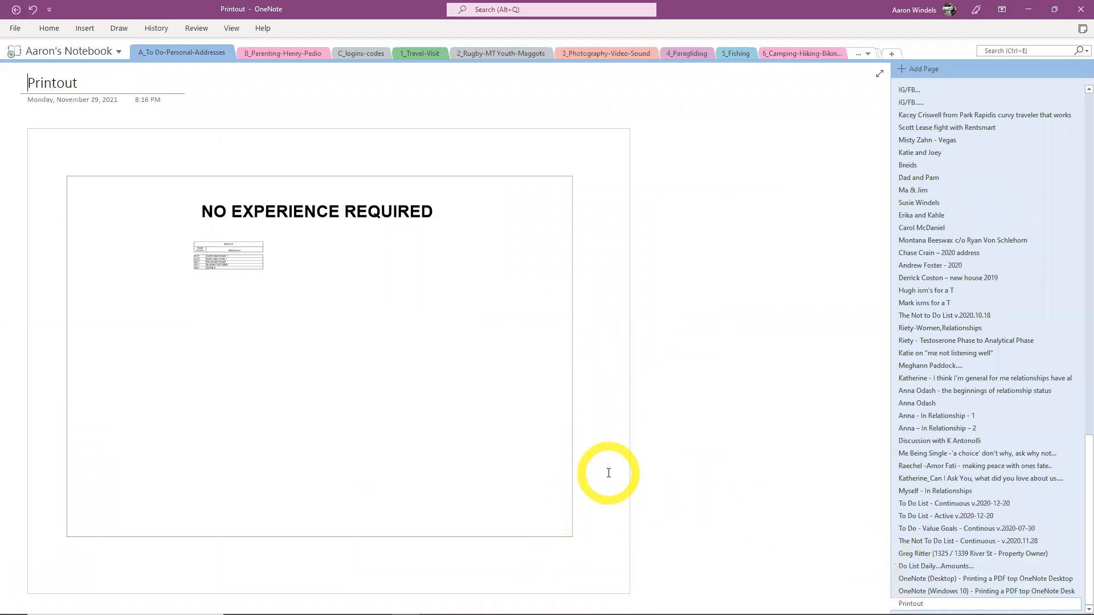
click(929, 602)
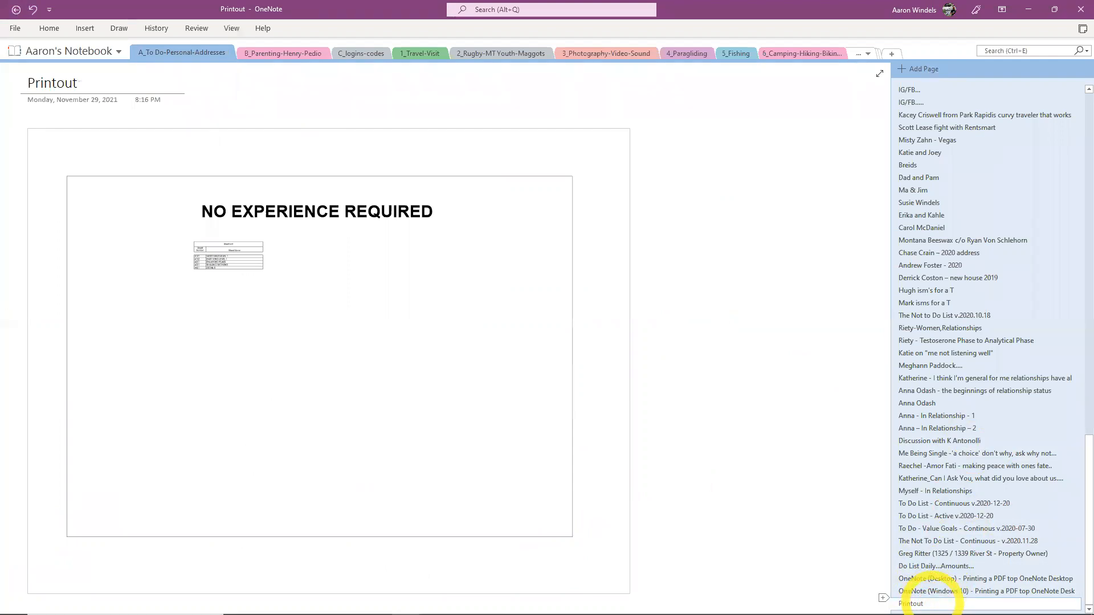
Return to Revit, reopen the print settings, and list only sheets in the view/sheet set
mouse_move(368, 609)
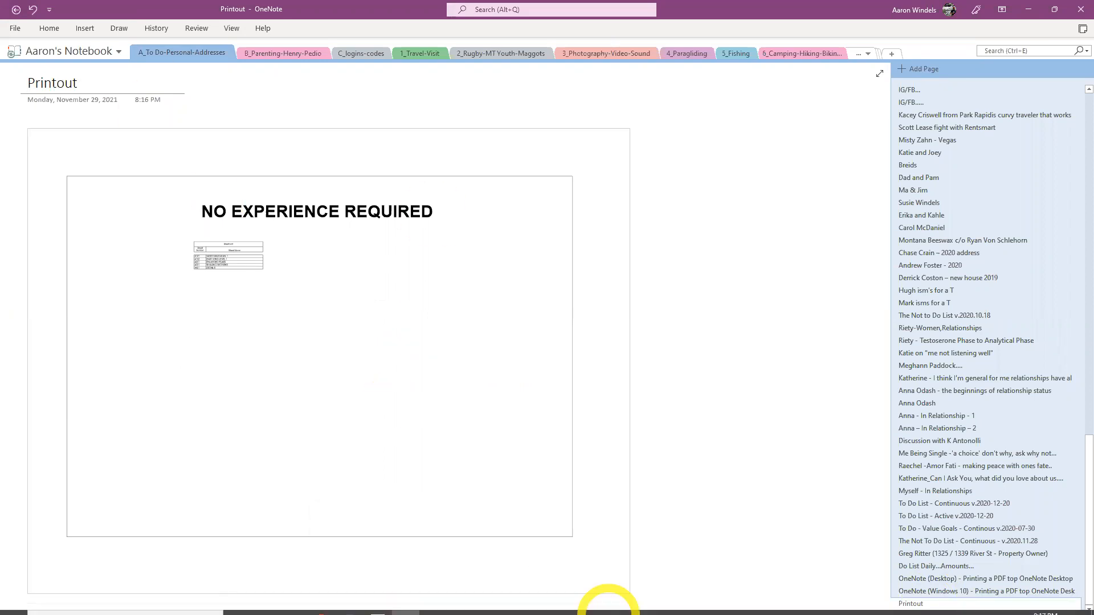
click(379, 612)
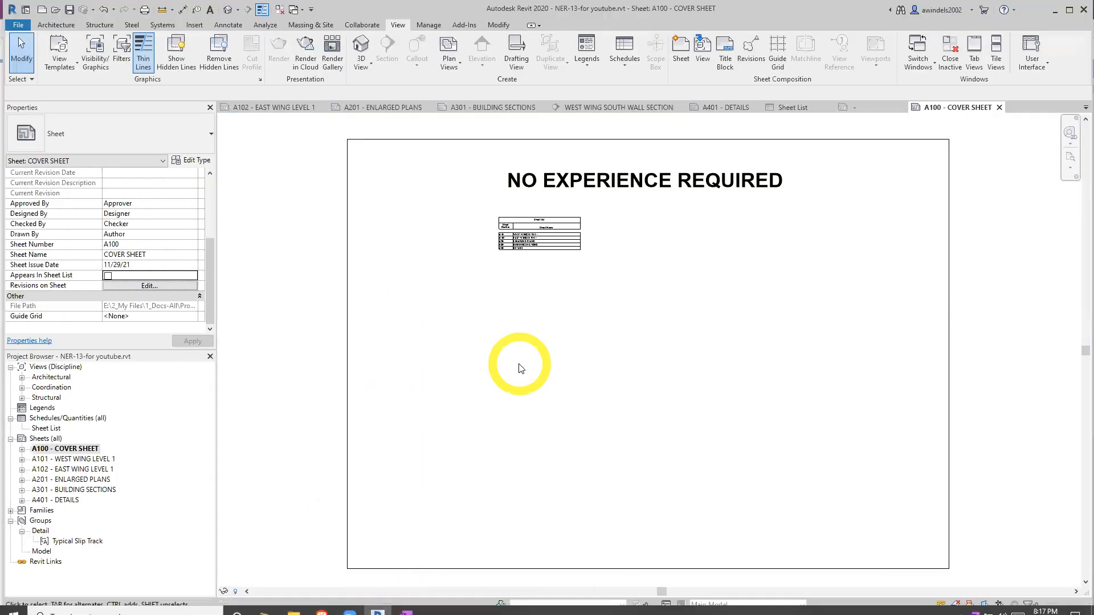
key(ctrl+p)
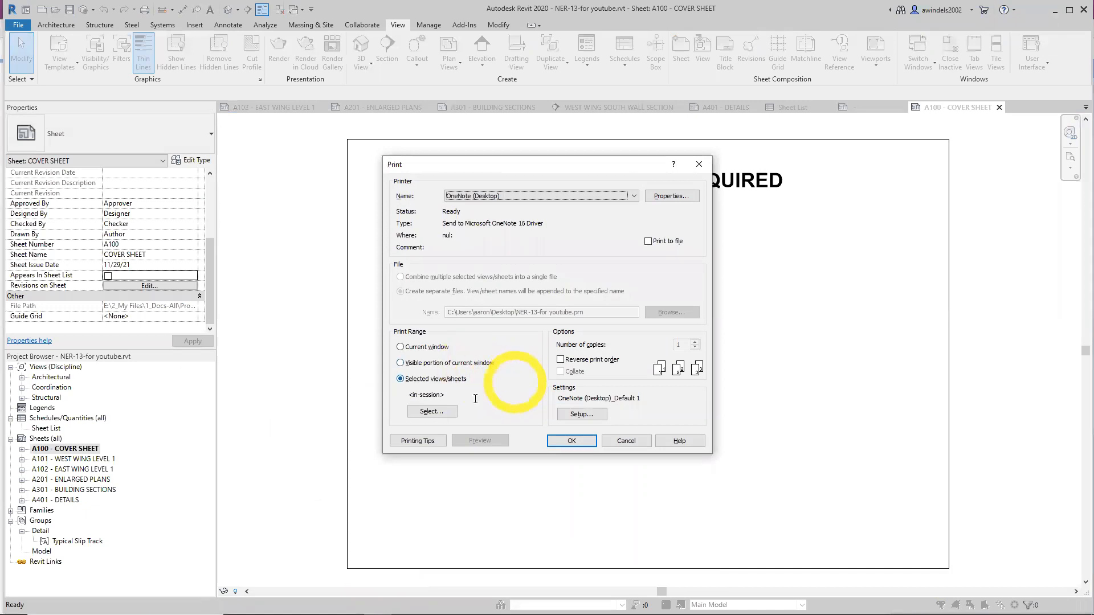
click(432, 411)
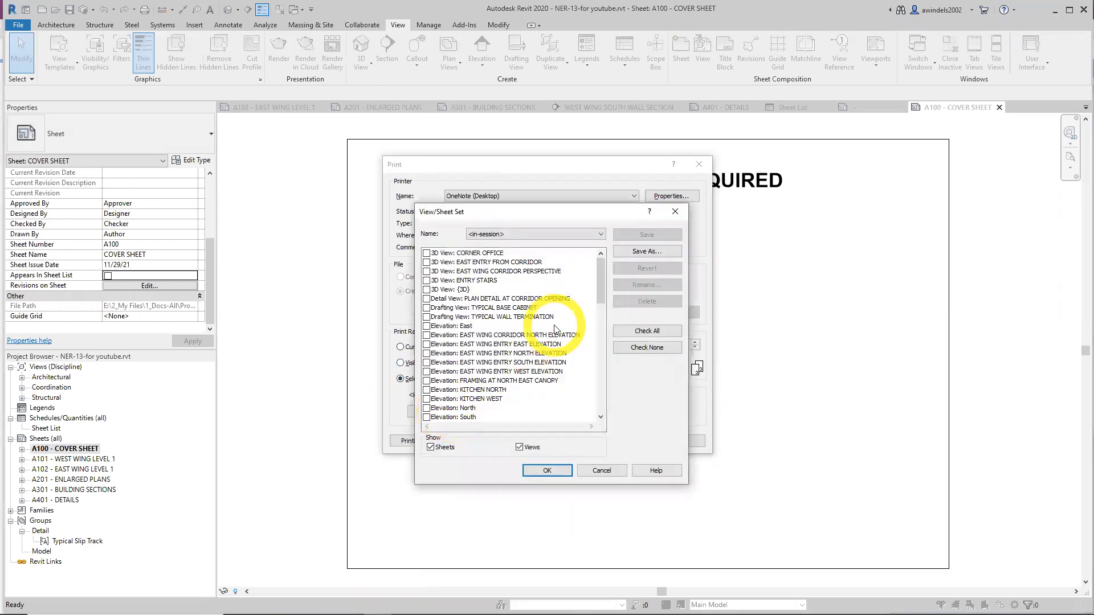
click(431, 447)
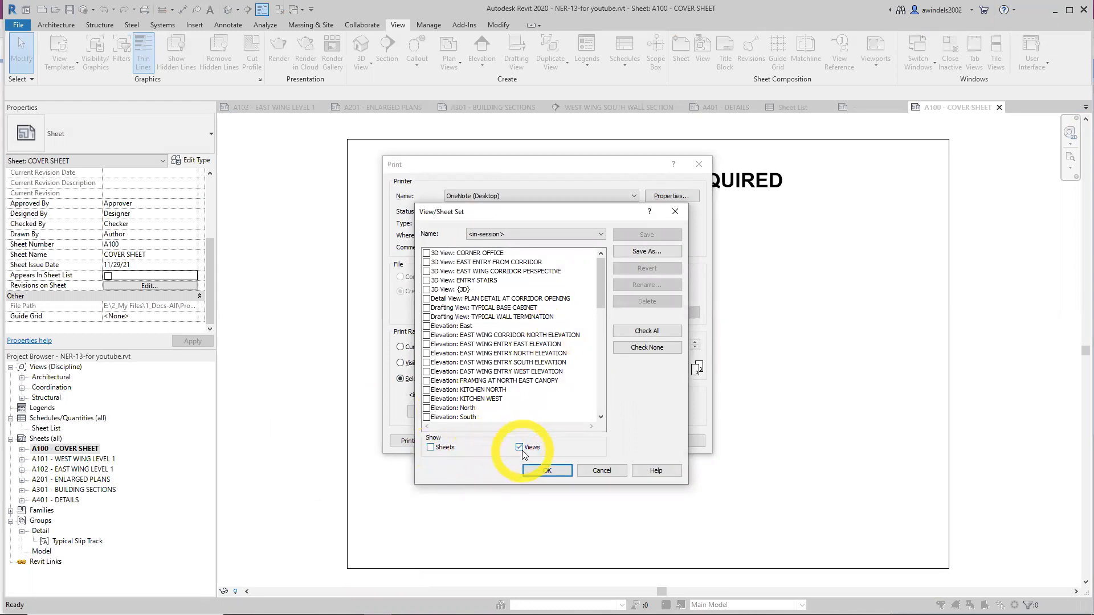
click(519, 448)
click(430, 447)
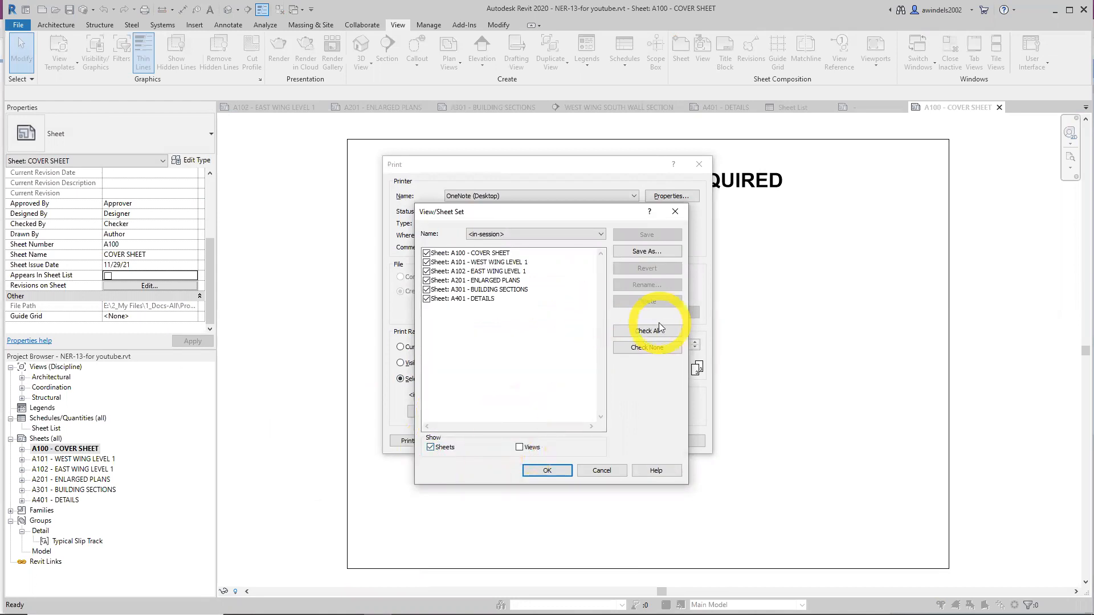
Save the six-sheet print selection as the set TEST1 and accept it
click(647, 252)
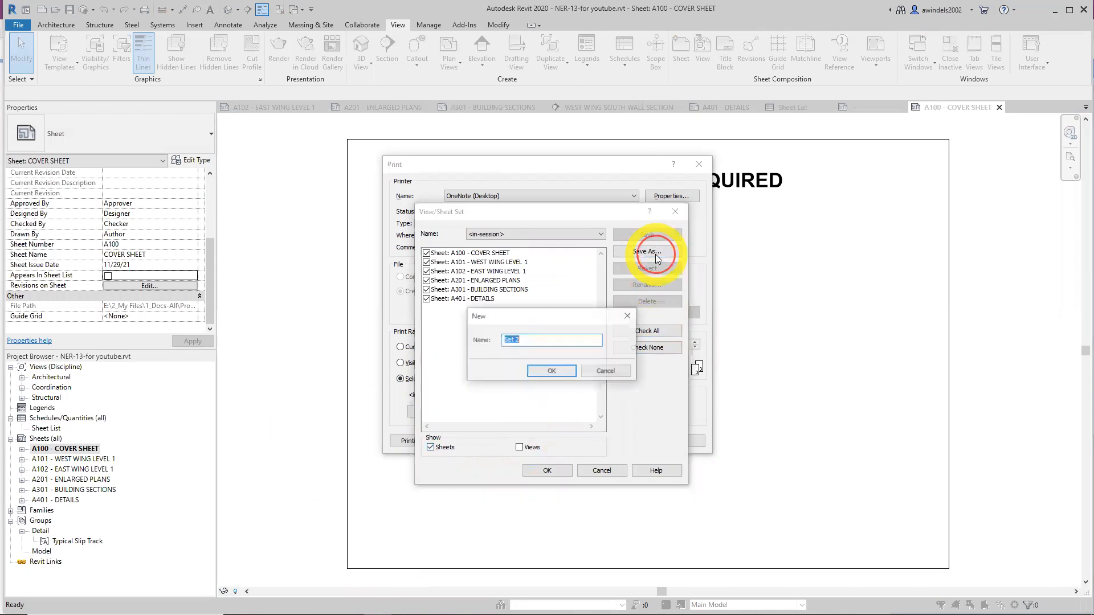
text(TEST1)
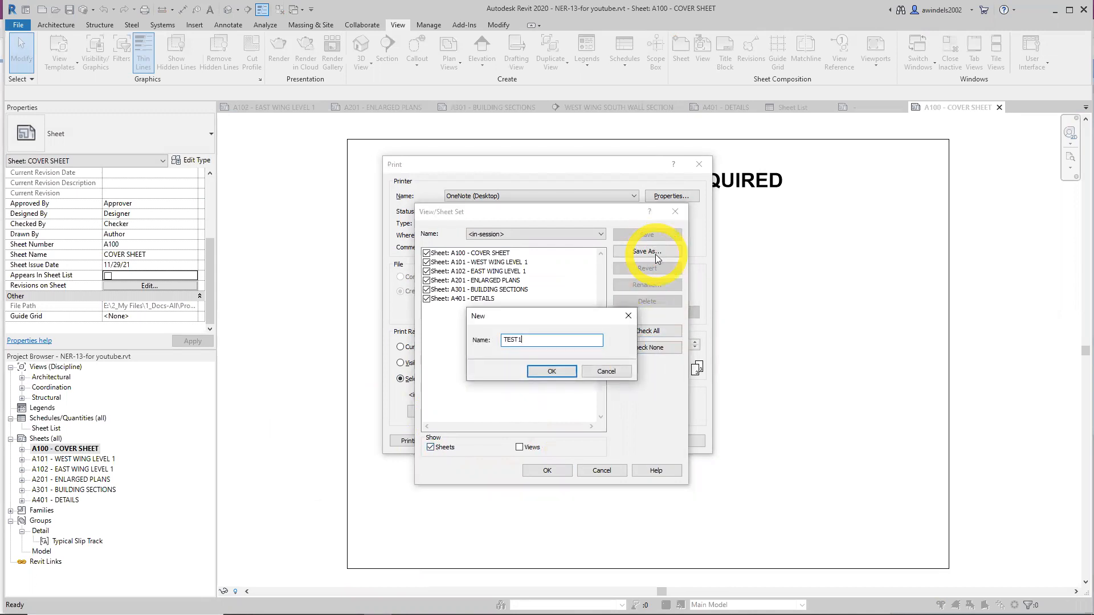
key(Return)
click(547, 471)
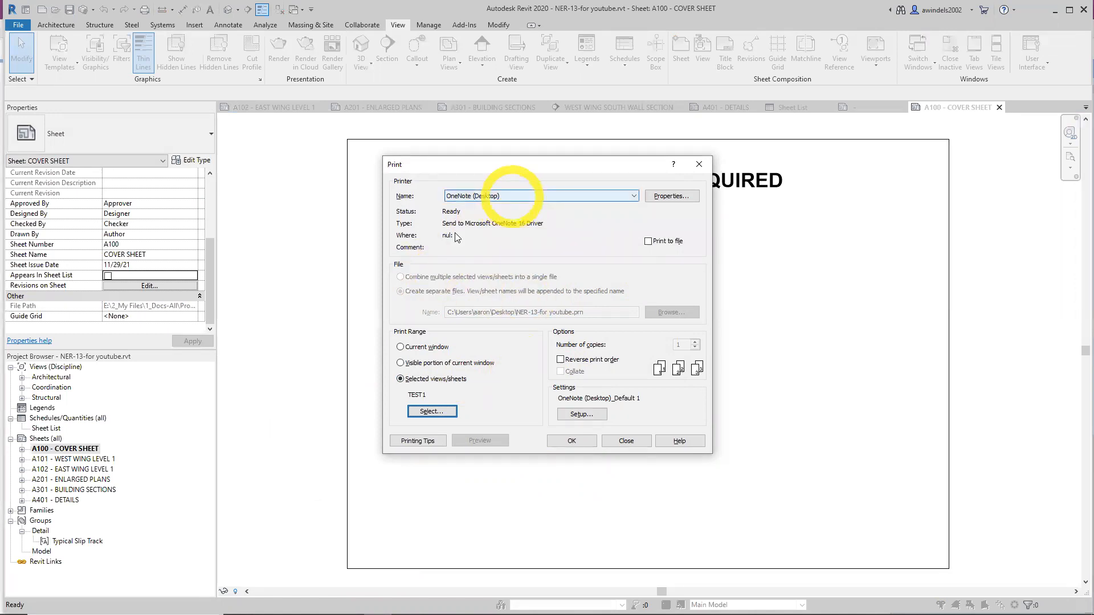
Change the printer to OneNote for Windows 10, Adobe PDF, and Canon iP110 series XPS in turn, and close the print settings without printing
click(546, 196)
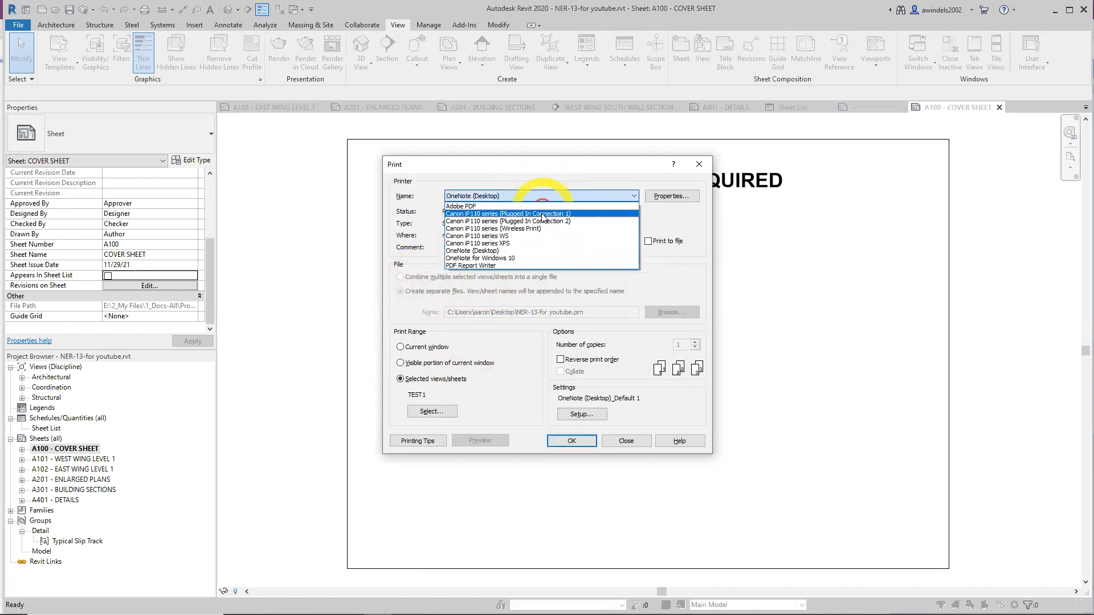
click(541, 258)
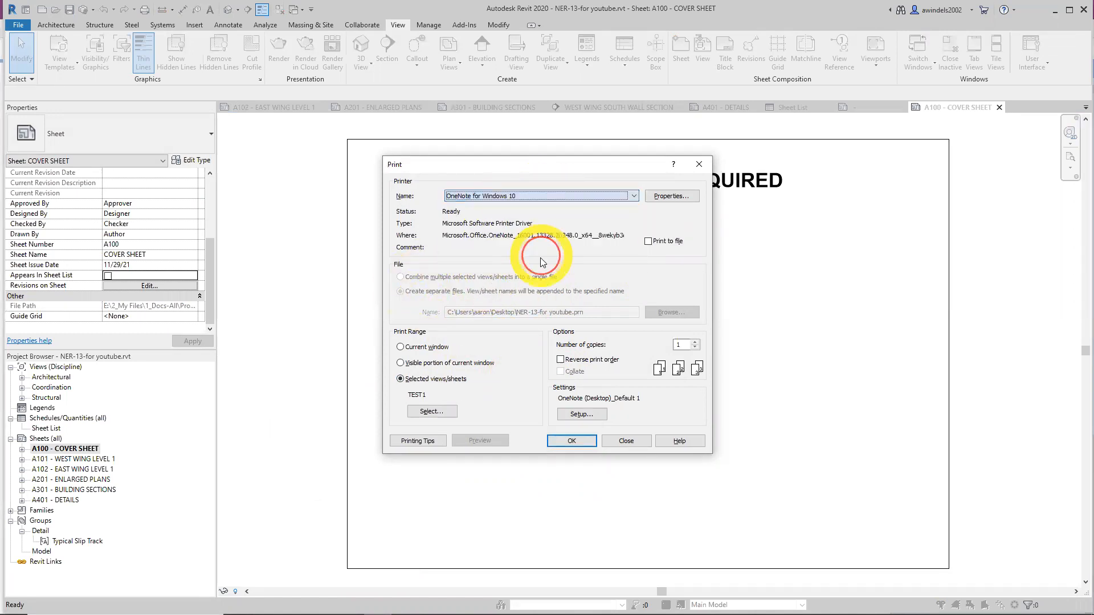
click(540, 196)
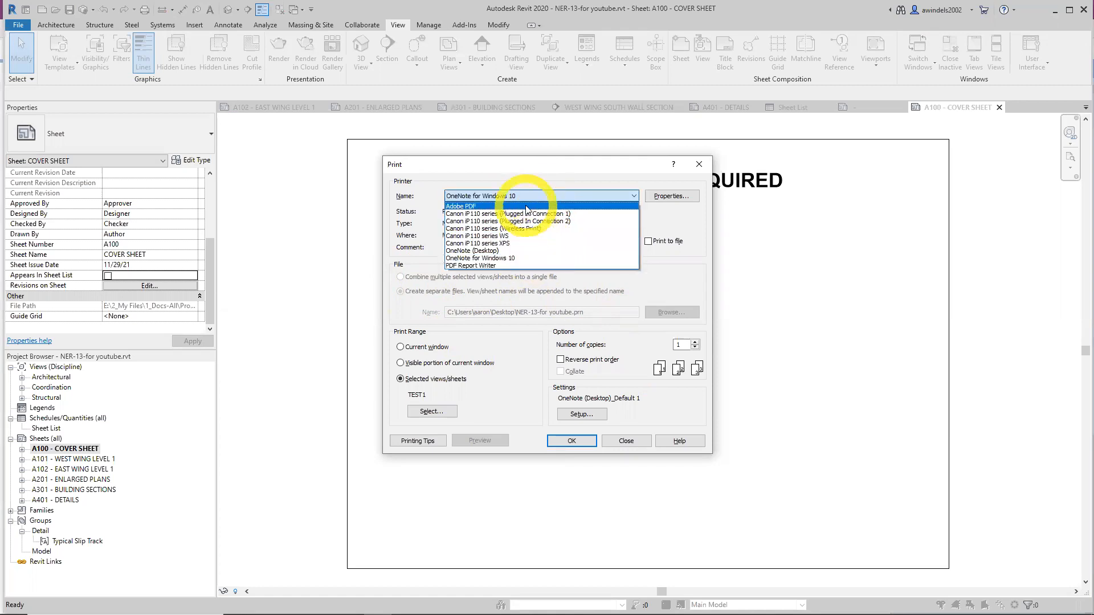
click(526, 207)
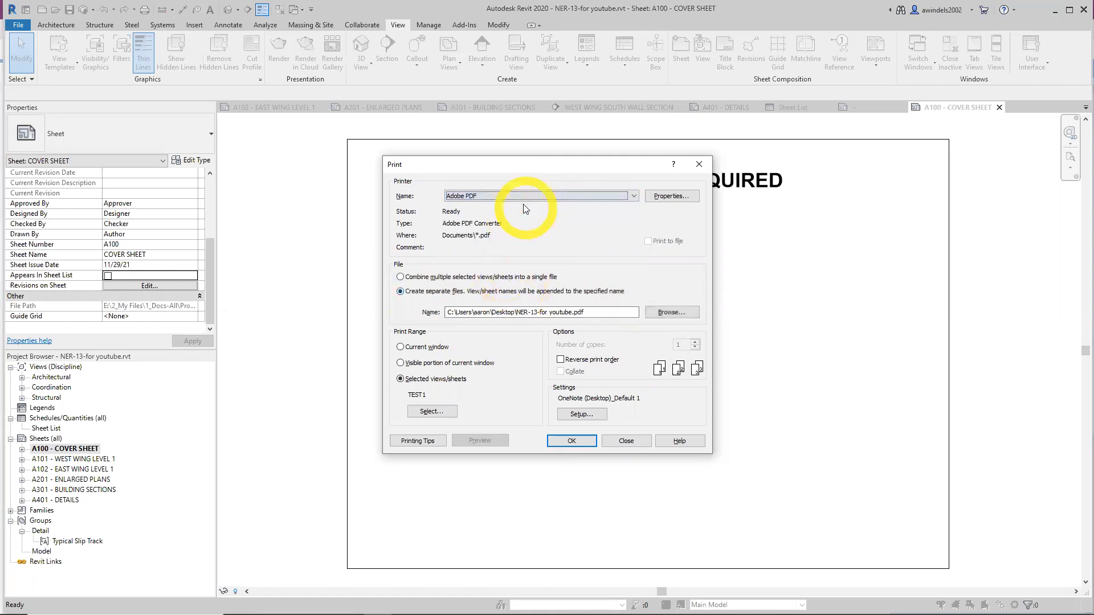
click(522, 199)
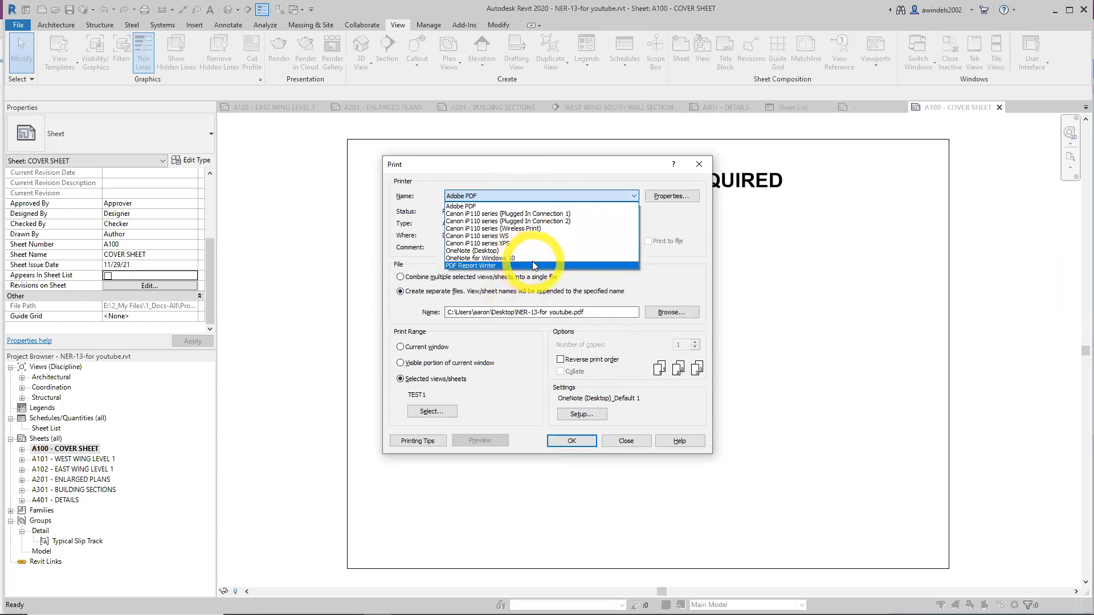
click(605, 244)
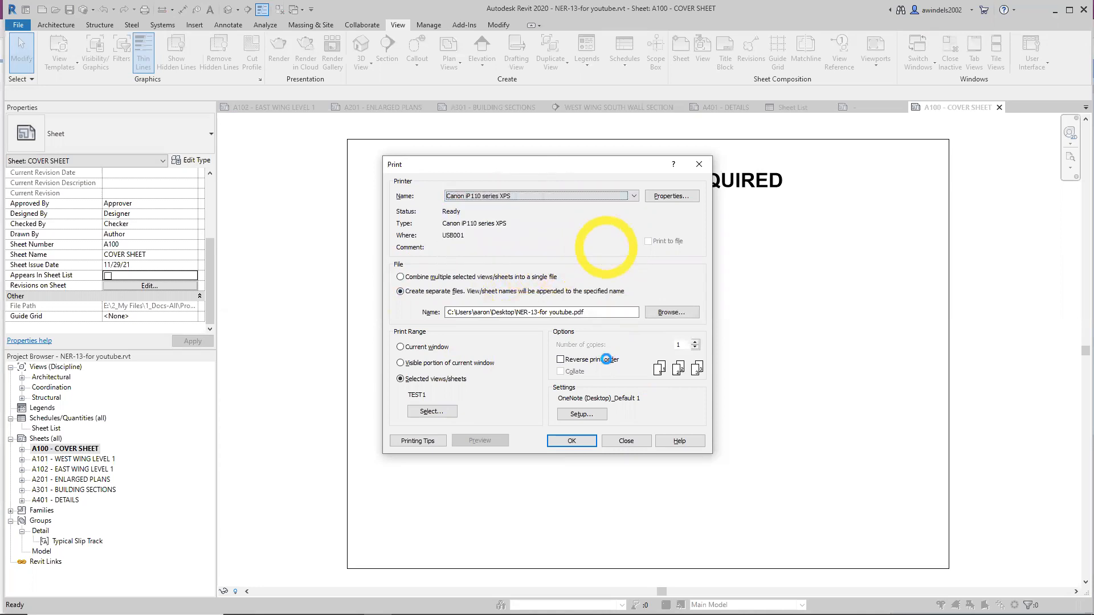
click(635, 438)
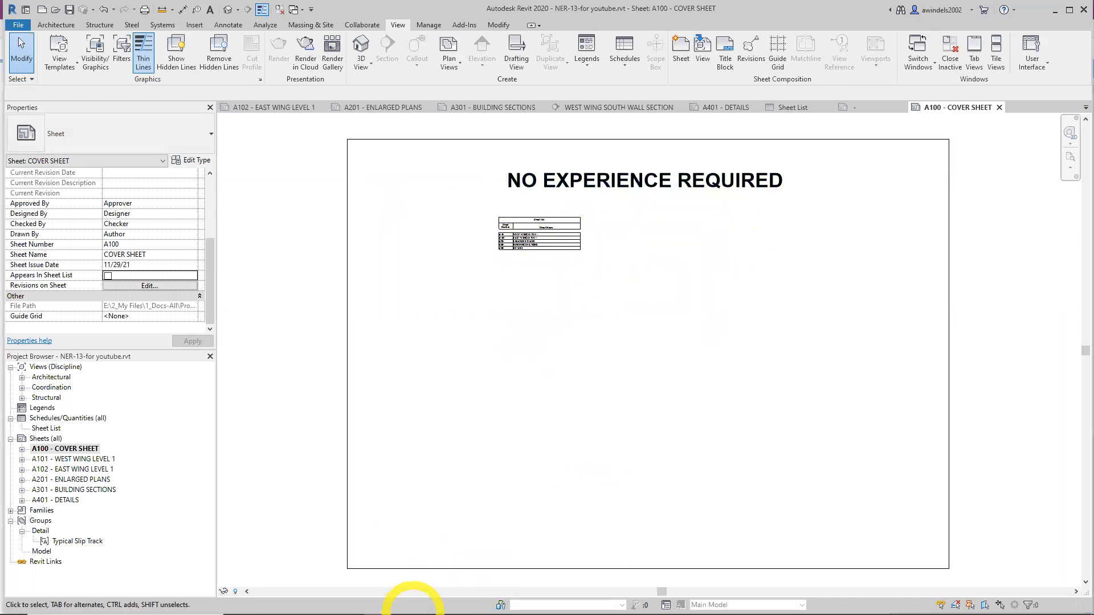
Switch to OneNote to review the cover sheet printout, and return to the cover sheet in Revit
click(405, 604)
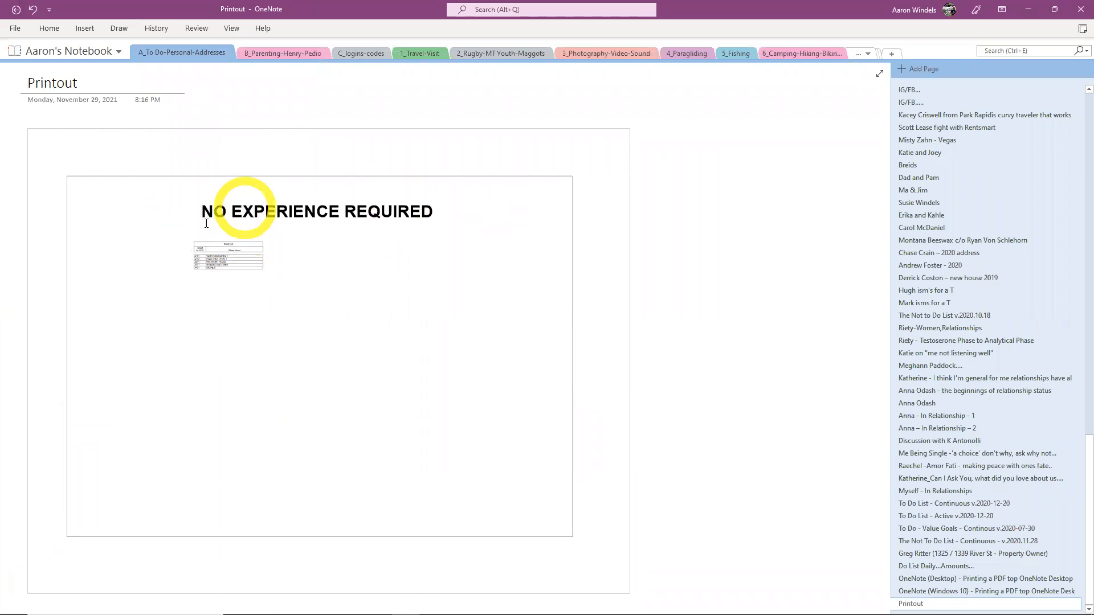
click(1029, 6)
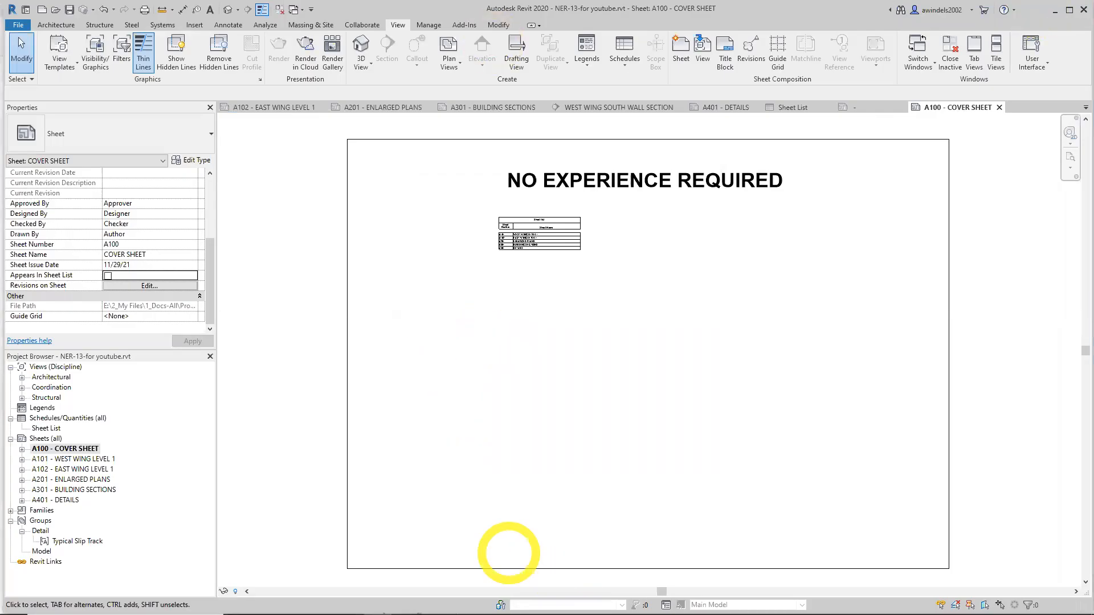